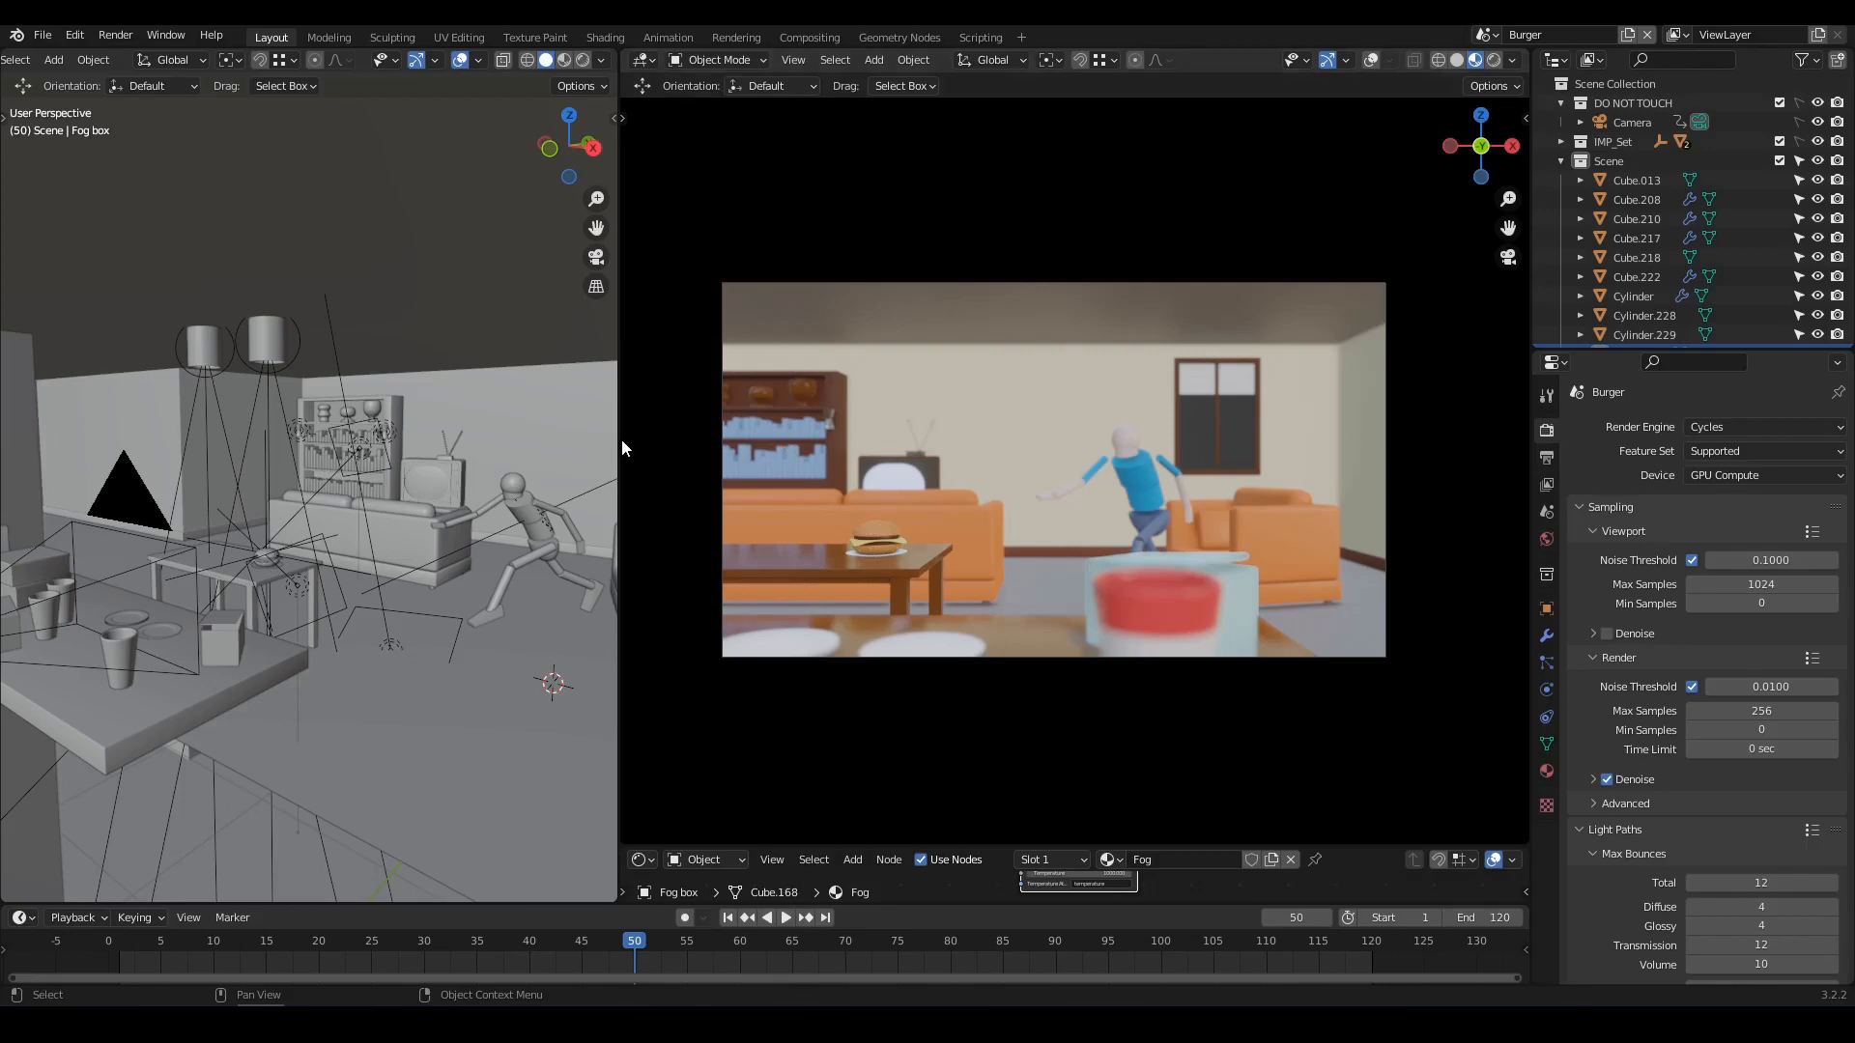
Widen the solid-shaded viewport beside the camera view and turn it into a Compositor with Use Nodes enabled.
{"action": "left_click_drag", "start_coordinate": [618, 442], "coordinate": [866, 444]}
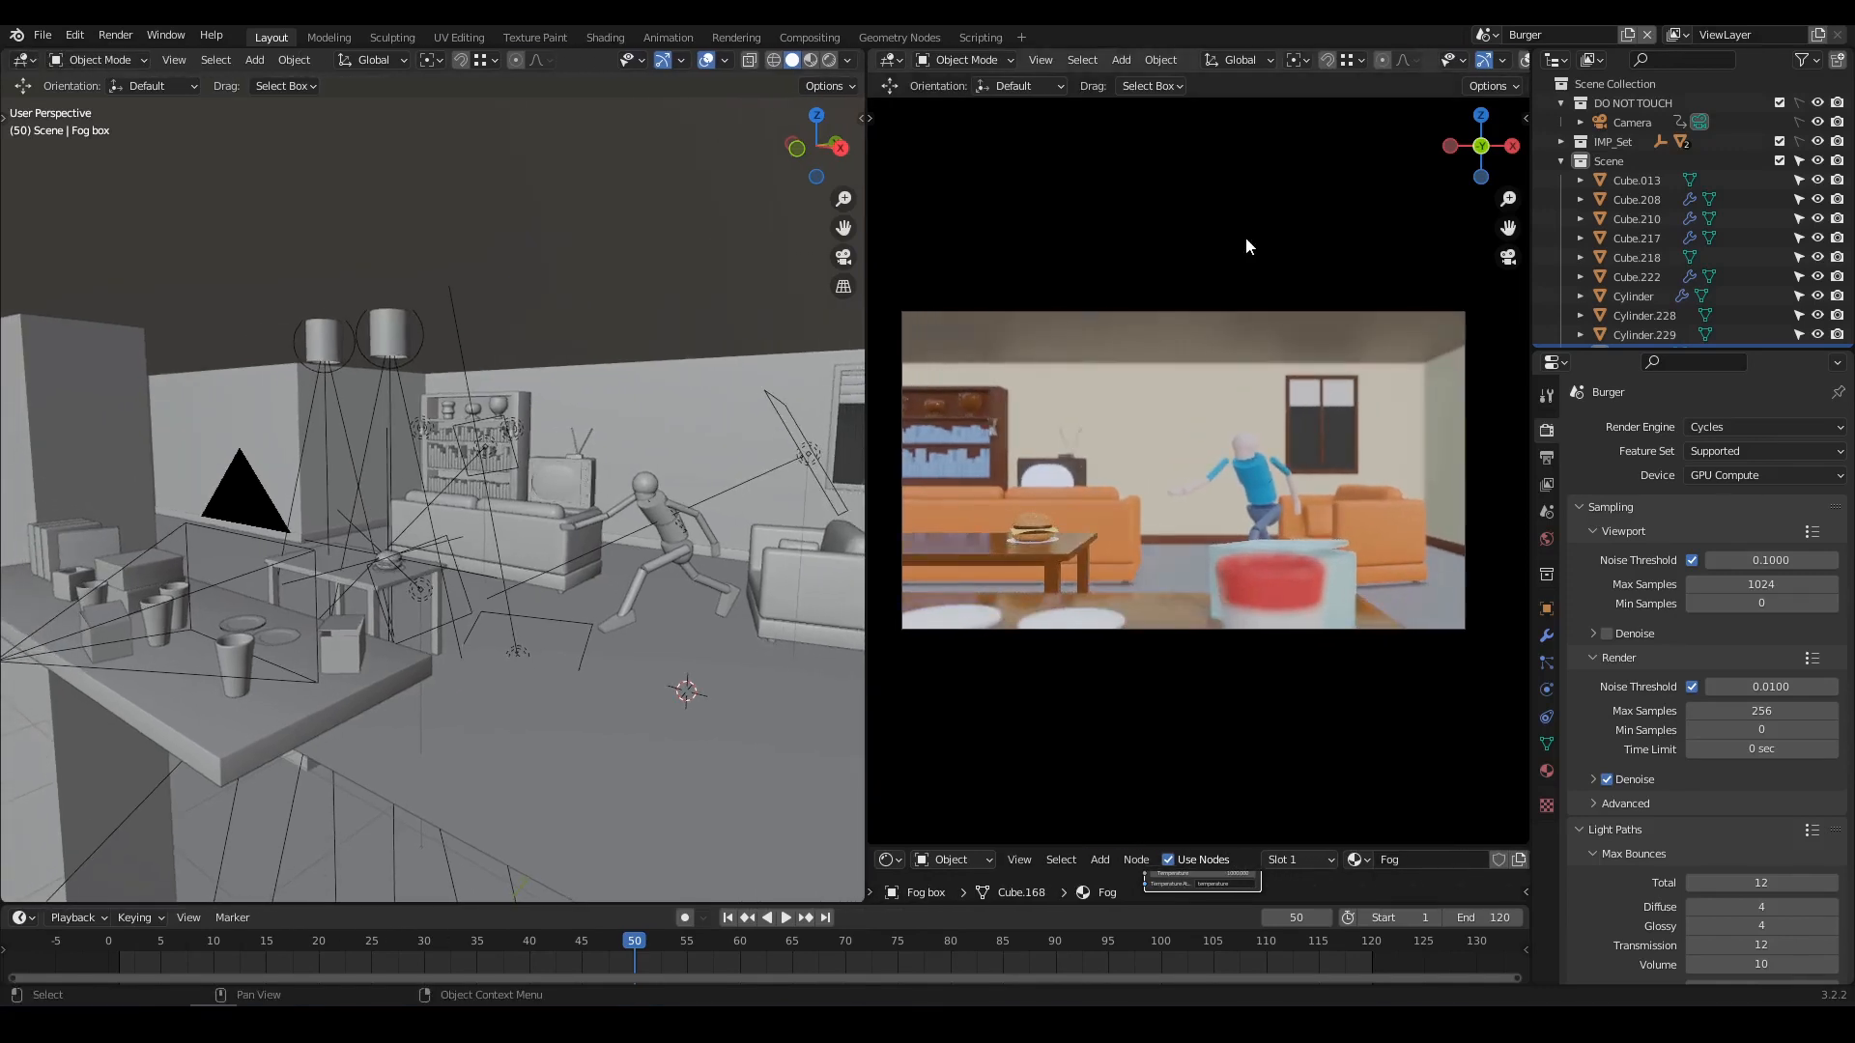
{"action": "scroll", "coordinate": [1384, 61], "scroll_direction": "down", "scroll_amount": 4}
{"action": "left_click", "coordinate": [1330, 60]}
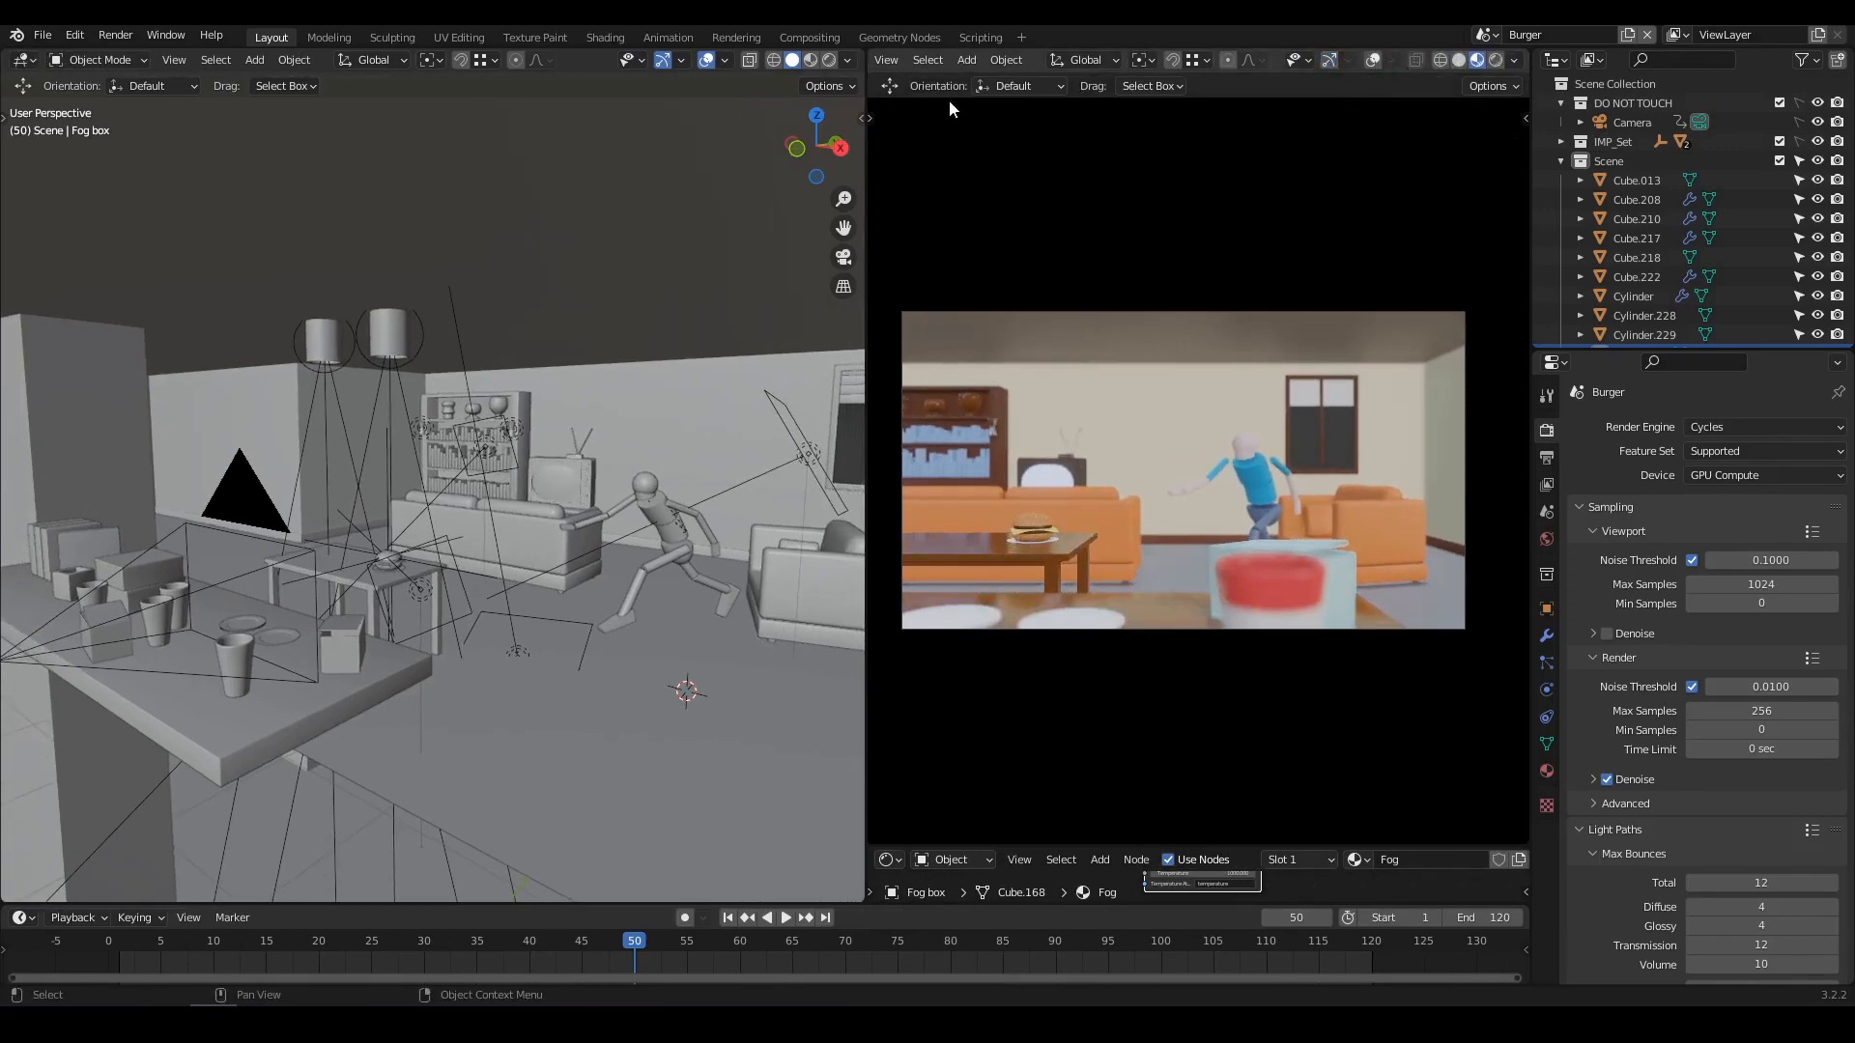
{"action": "left_click", "coordinate": [25, 62]}
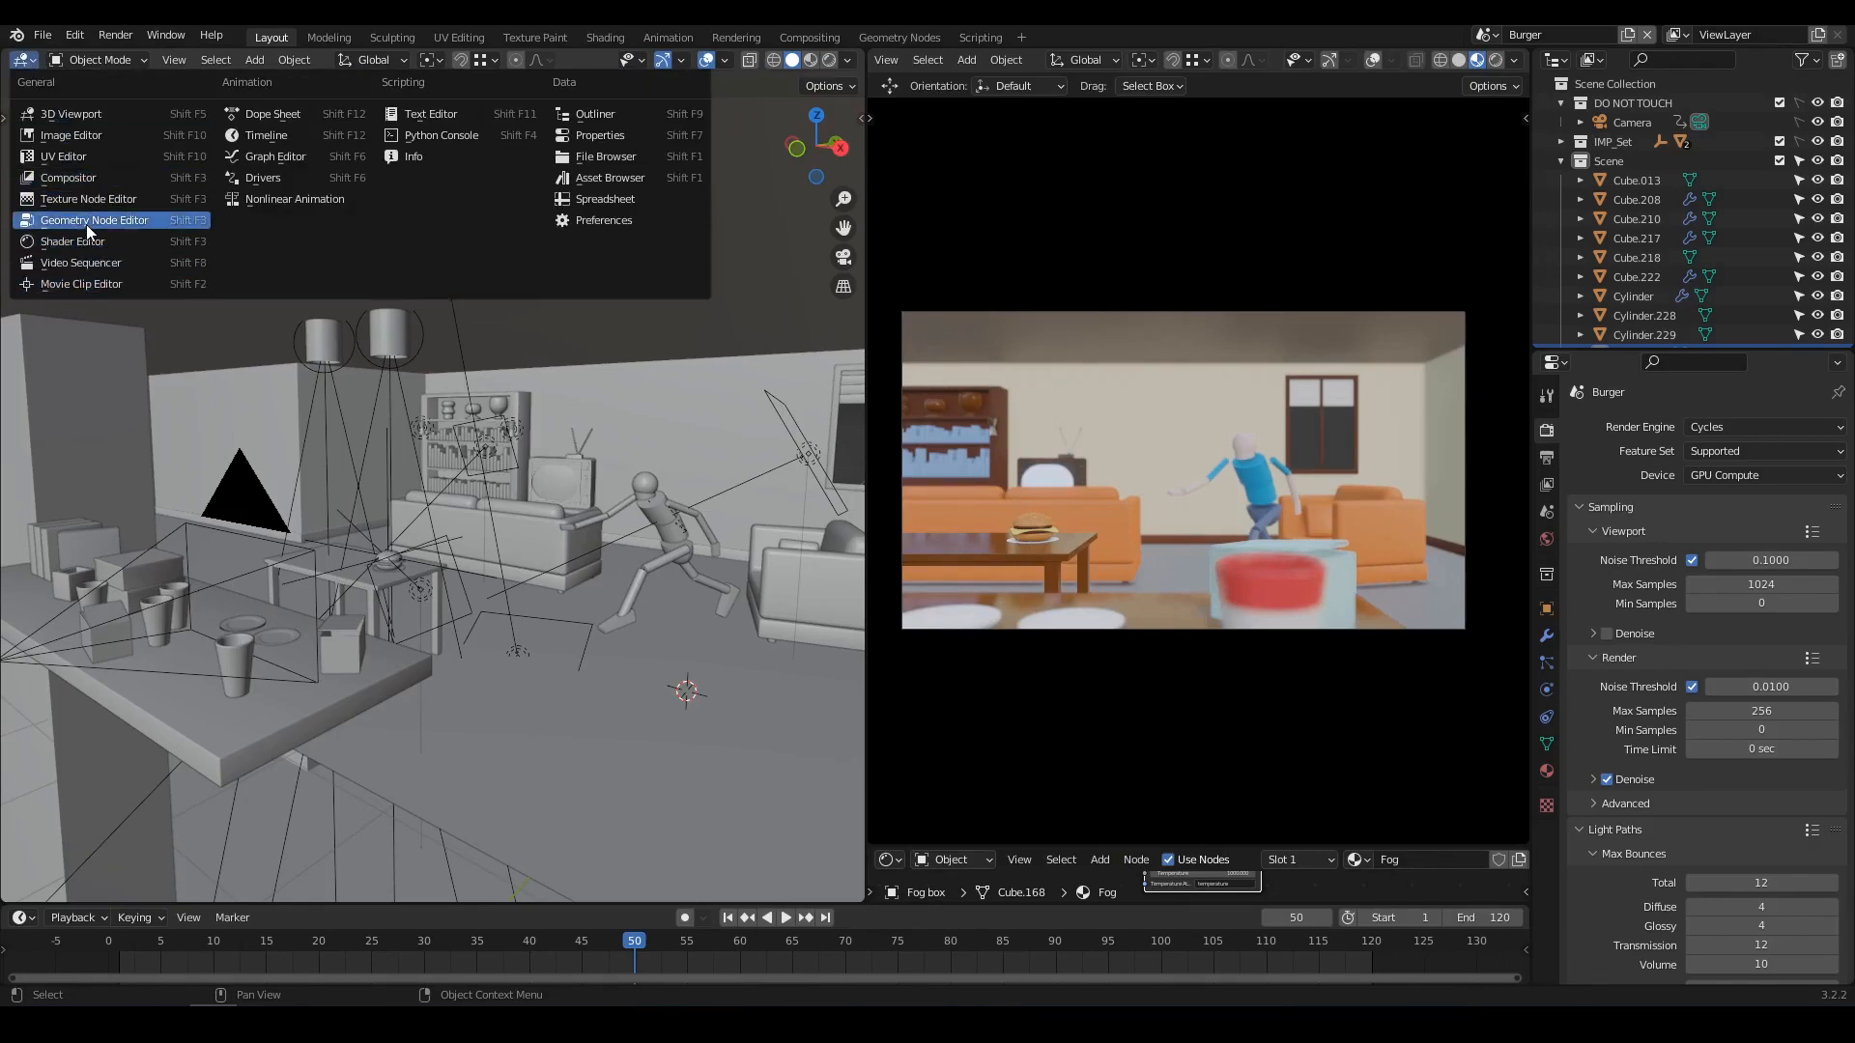
{"action": "left_click", "coordinate": [77, 179]}
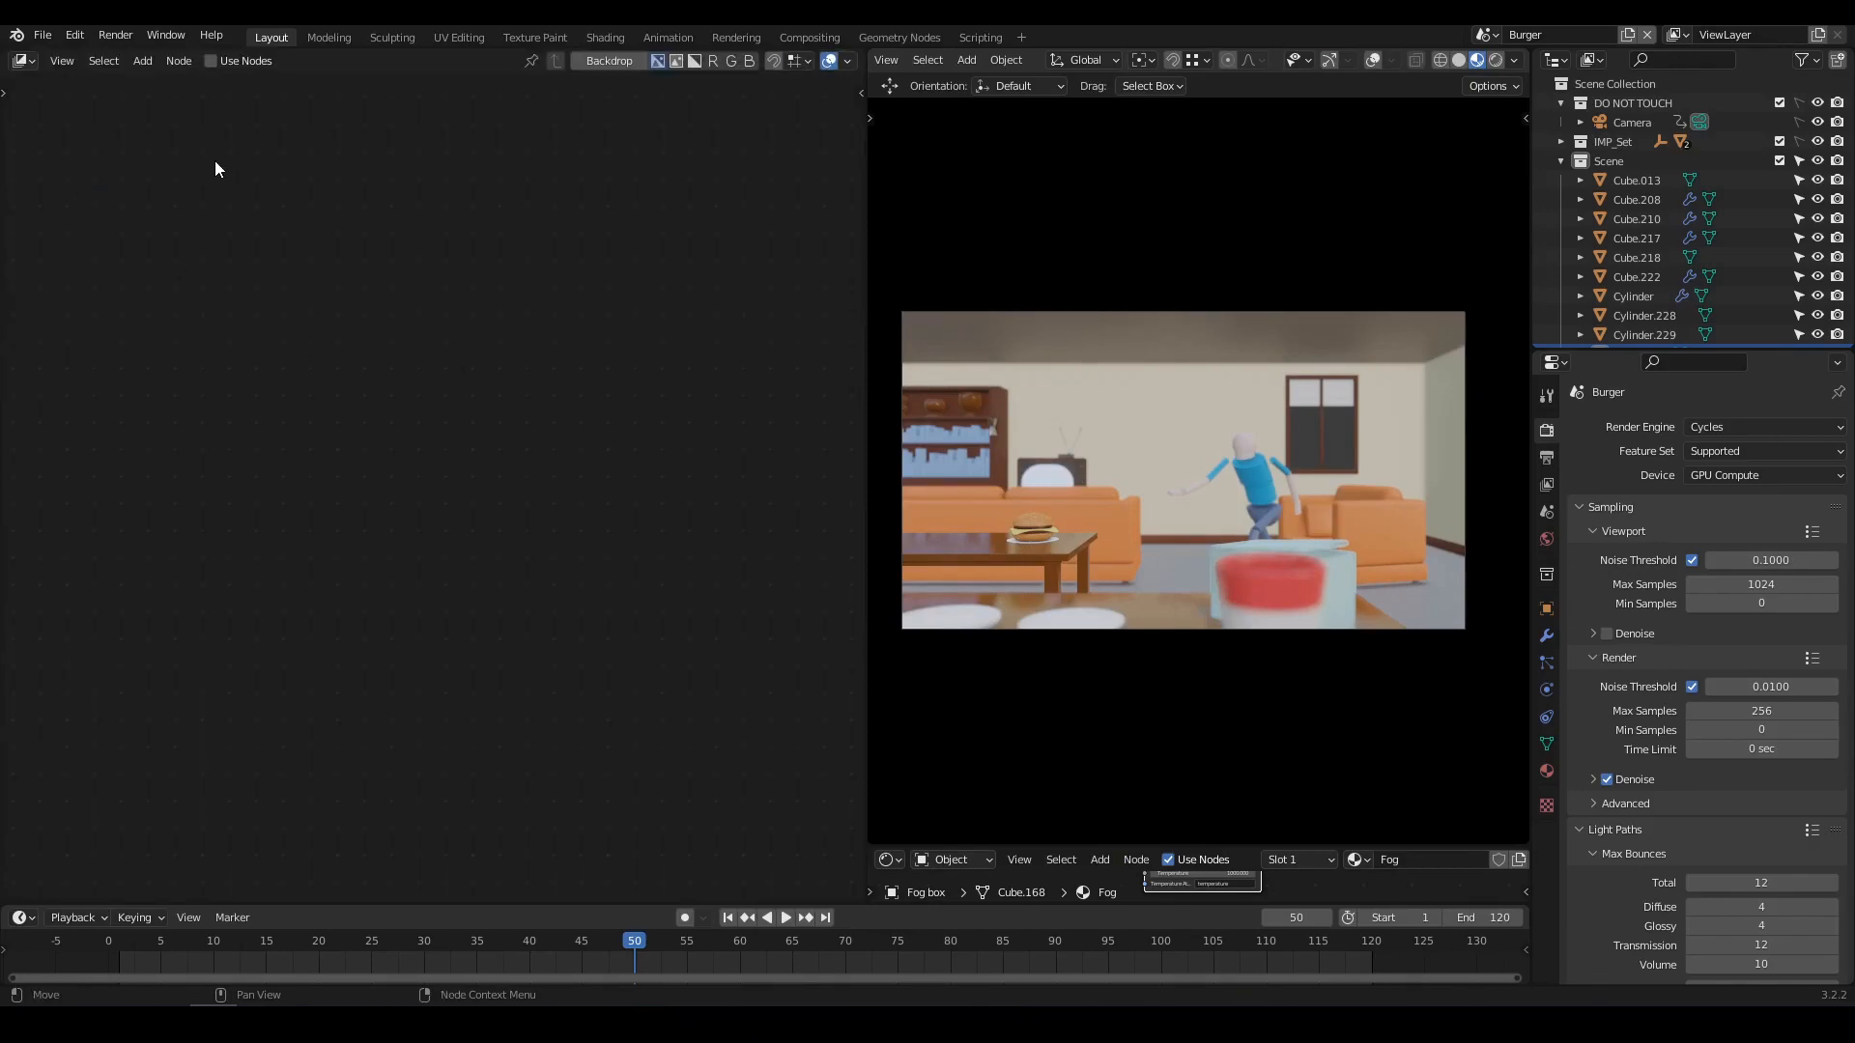
{"action": "left_click", "coordinate": [208, 64]}
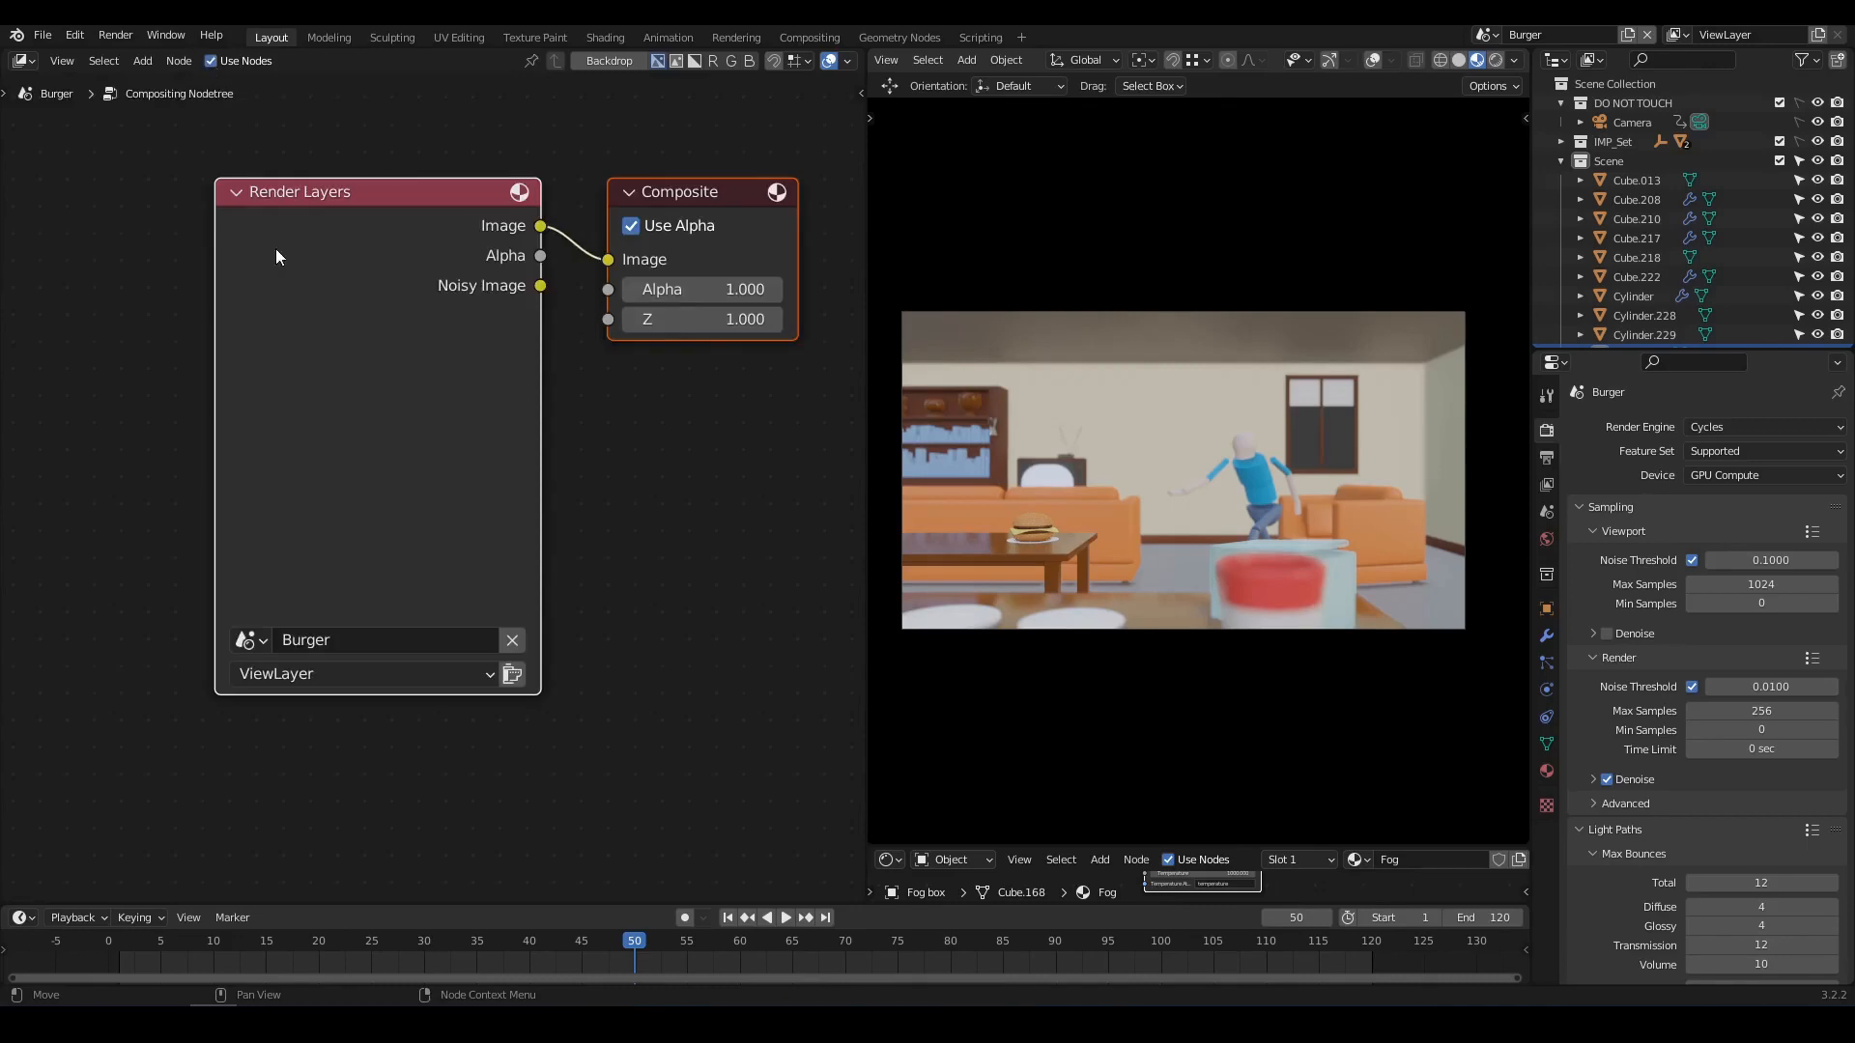
Move the Composite node well away from the Render Layers node to make room between them.
{"action": "scroll", "coordinate": [384, 362], "scroll_direction": "down", "scroll_amount": 3}
{"action": "middle_click_drag", "start_coordinate": [566, 495], "coordinate": [368, 532]}
{"action": "left_click", "coordinate": [466, 552]}
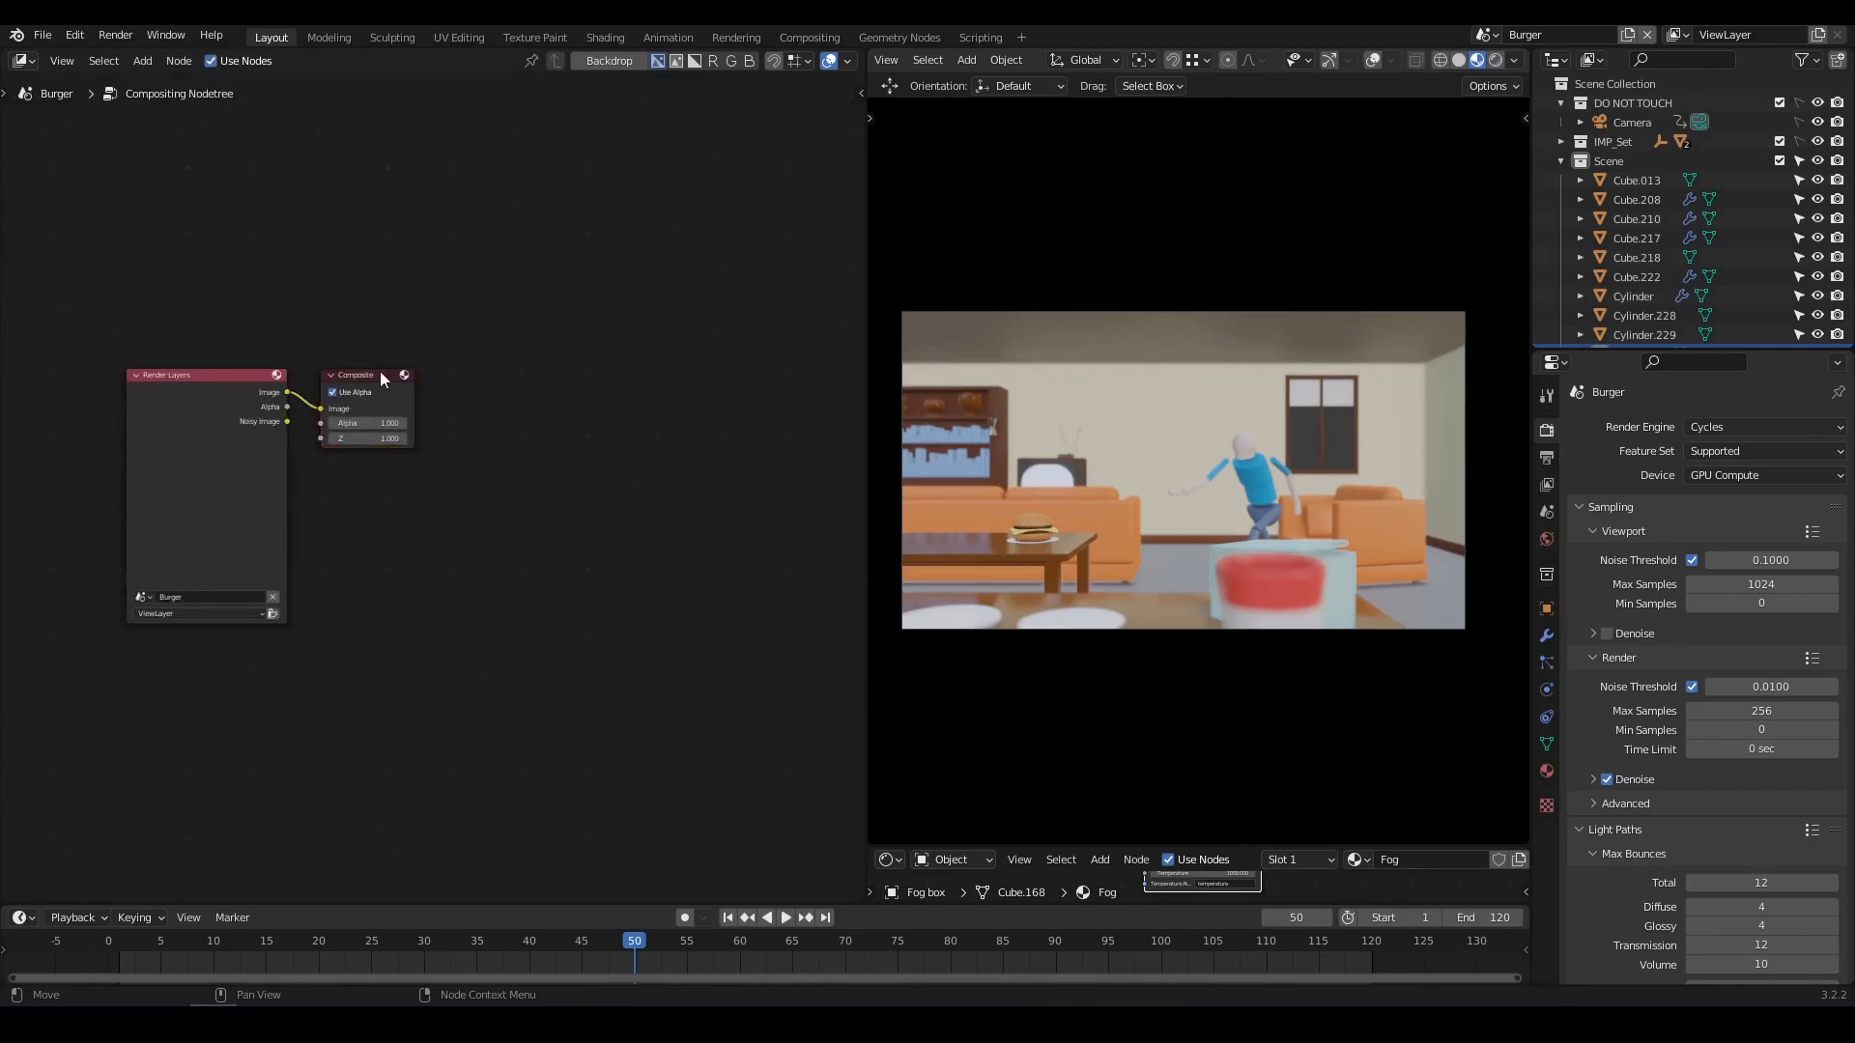
{"action": "left_click_drag", "start_coordinate": [380, 371], "coordinate": [626, 388]}
{"action": "scroll", "coordinate": [402, 371], "scroll_direction": "up", "scroll_amount": 3}
{"action": "scroll", "coordinate": [402, 371], "scroll_direction": "up", "scroll_amount": 1}
{"action": "scroll", "coordinate": [514, 333], "scroll_direction": "down", "scroll_amount": 1}
{"action": "middle_click_drag", "start_coordinate": [462, 352], "coordinate": [505, 363]}
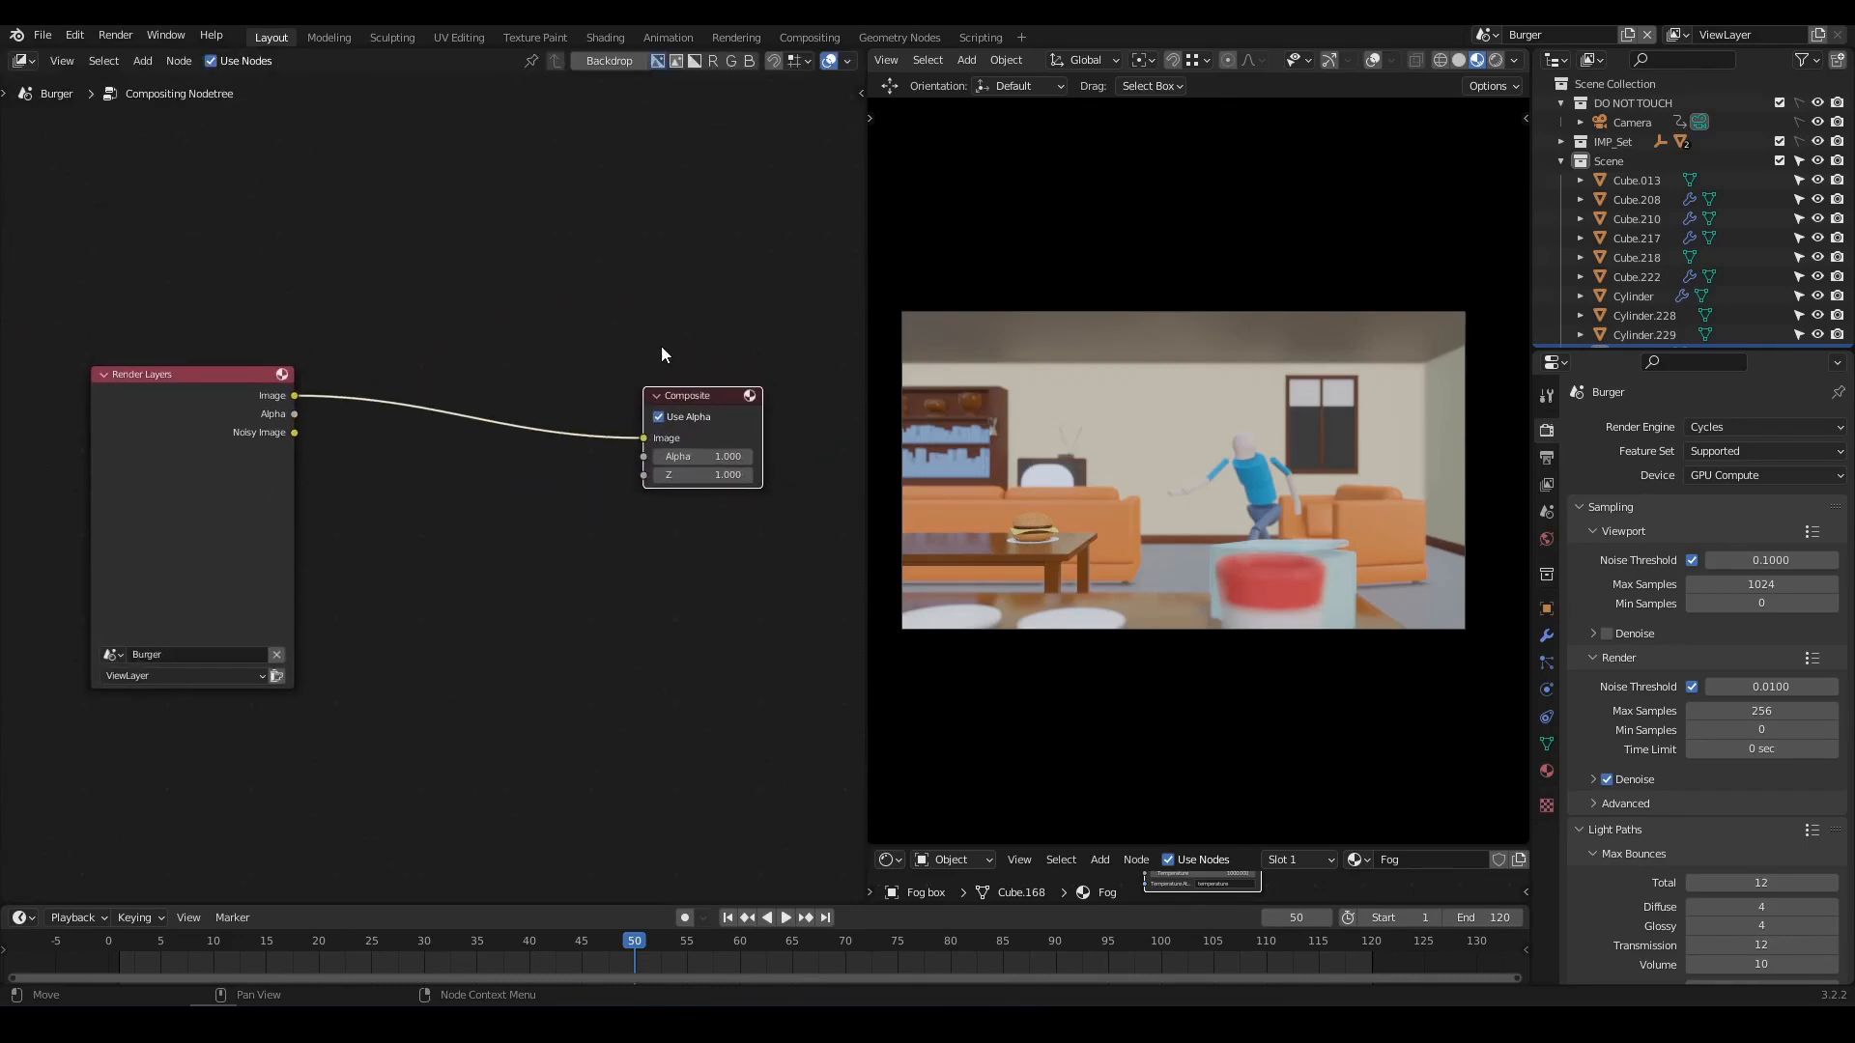
Add a Viewer node fed by the Render Layers image and place it above the Composite node.
{"action": "left_click", "coordinate": [239, 368]}
{"action": "left_click", "coordinate": [227, 374], "text": "ctrl+shift"}
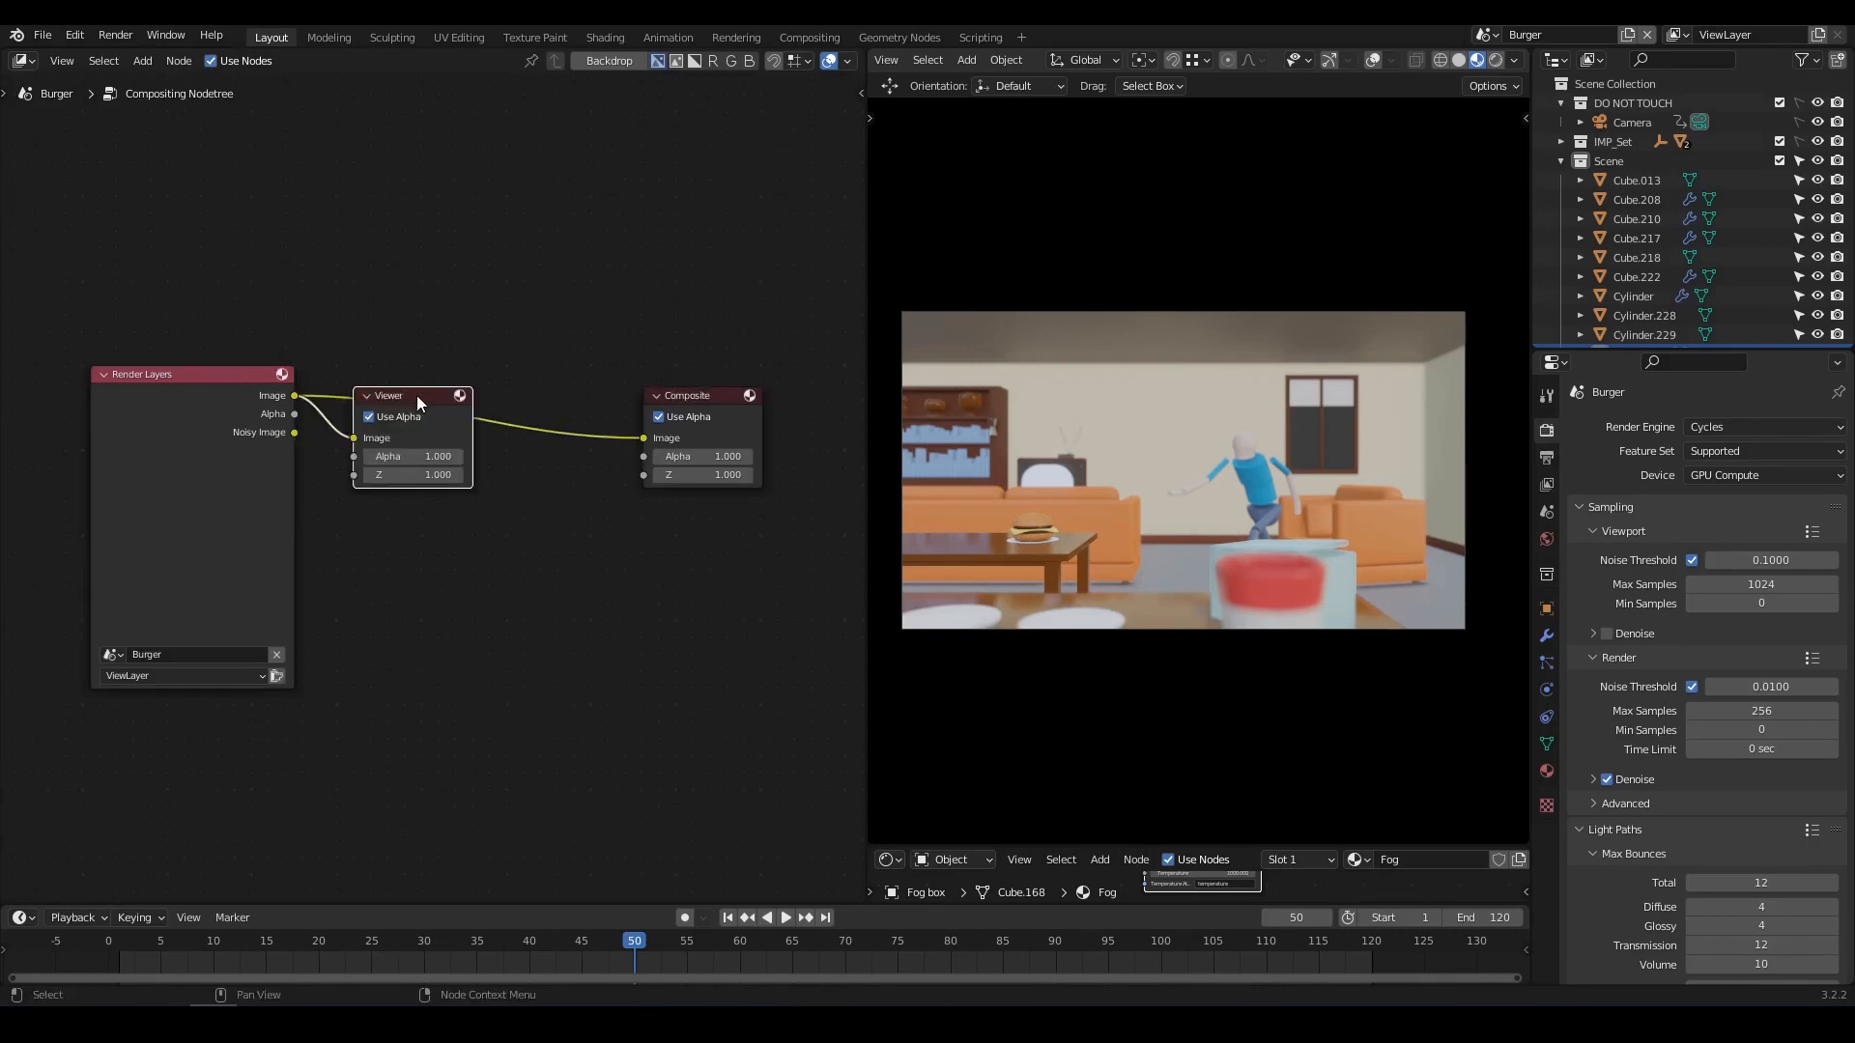
{"action": "left_click_drag", "start_coordinate": [416, 396], "coordinate": [716, 248]}
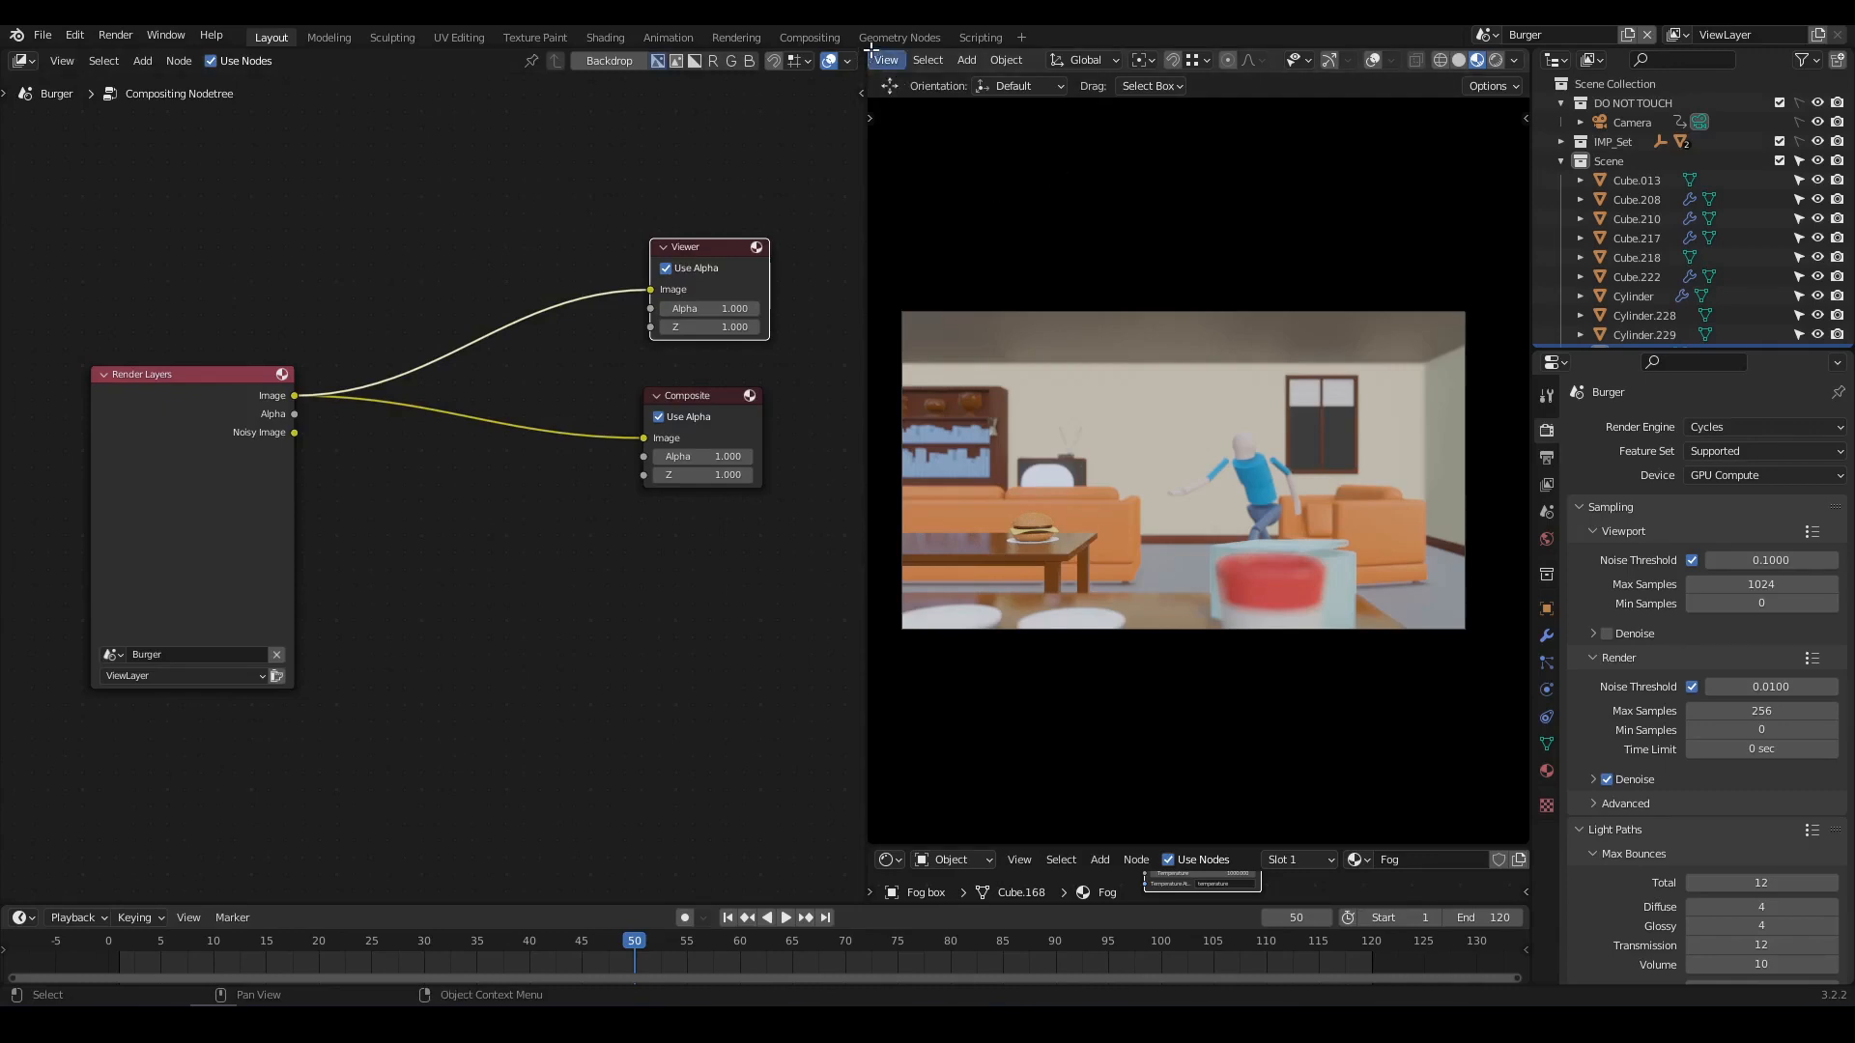
Split the camera viewport into two stacked areas and make the upper one an Image Editor displaying the Viewer Node.
{"action": "left_click_drag", "start_coordinate": [868, 60], "coordinate": [914, 446]}
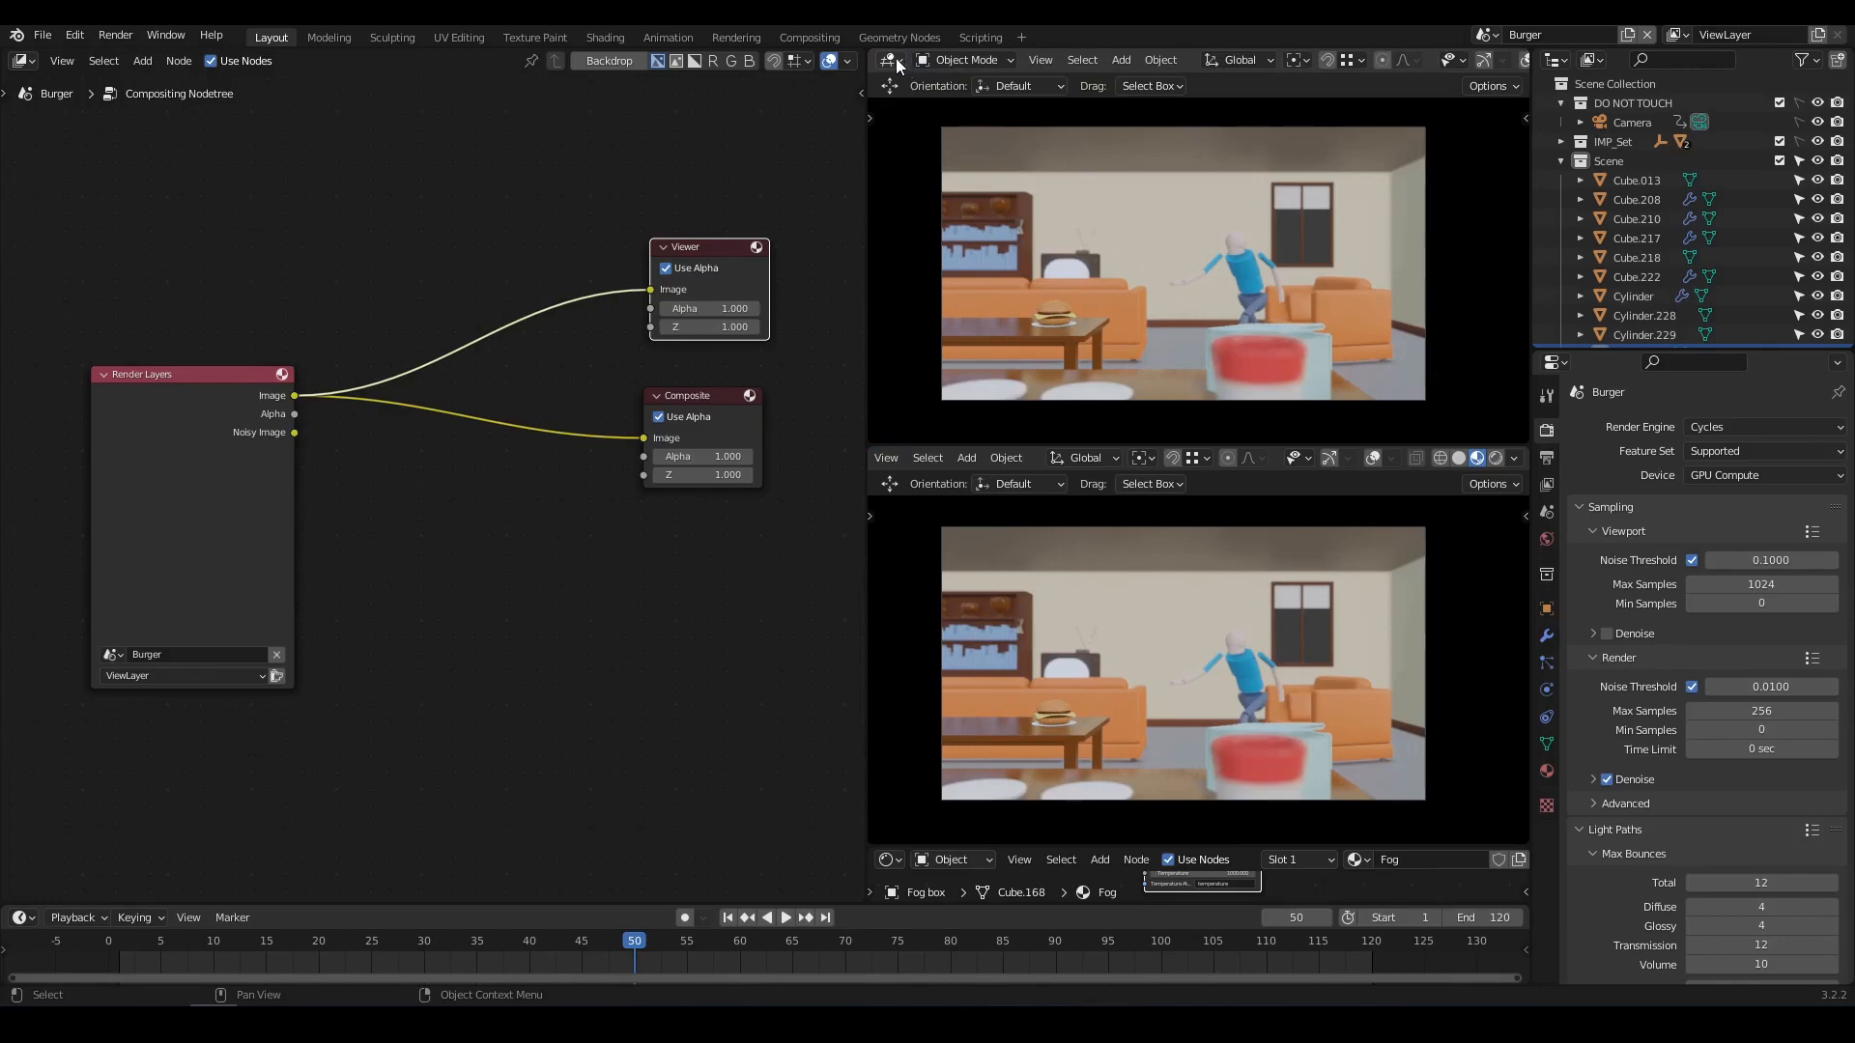
{"action": "left_click", "coordinate": [894, 59]}
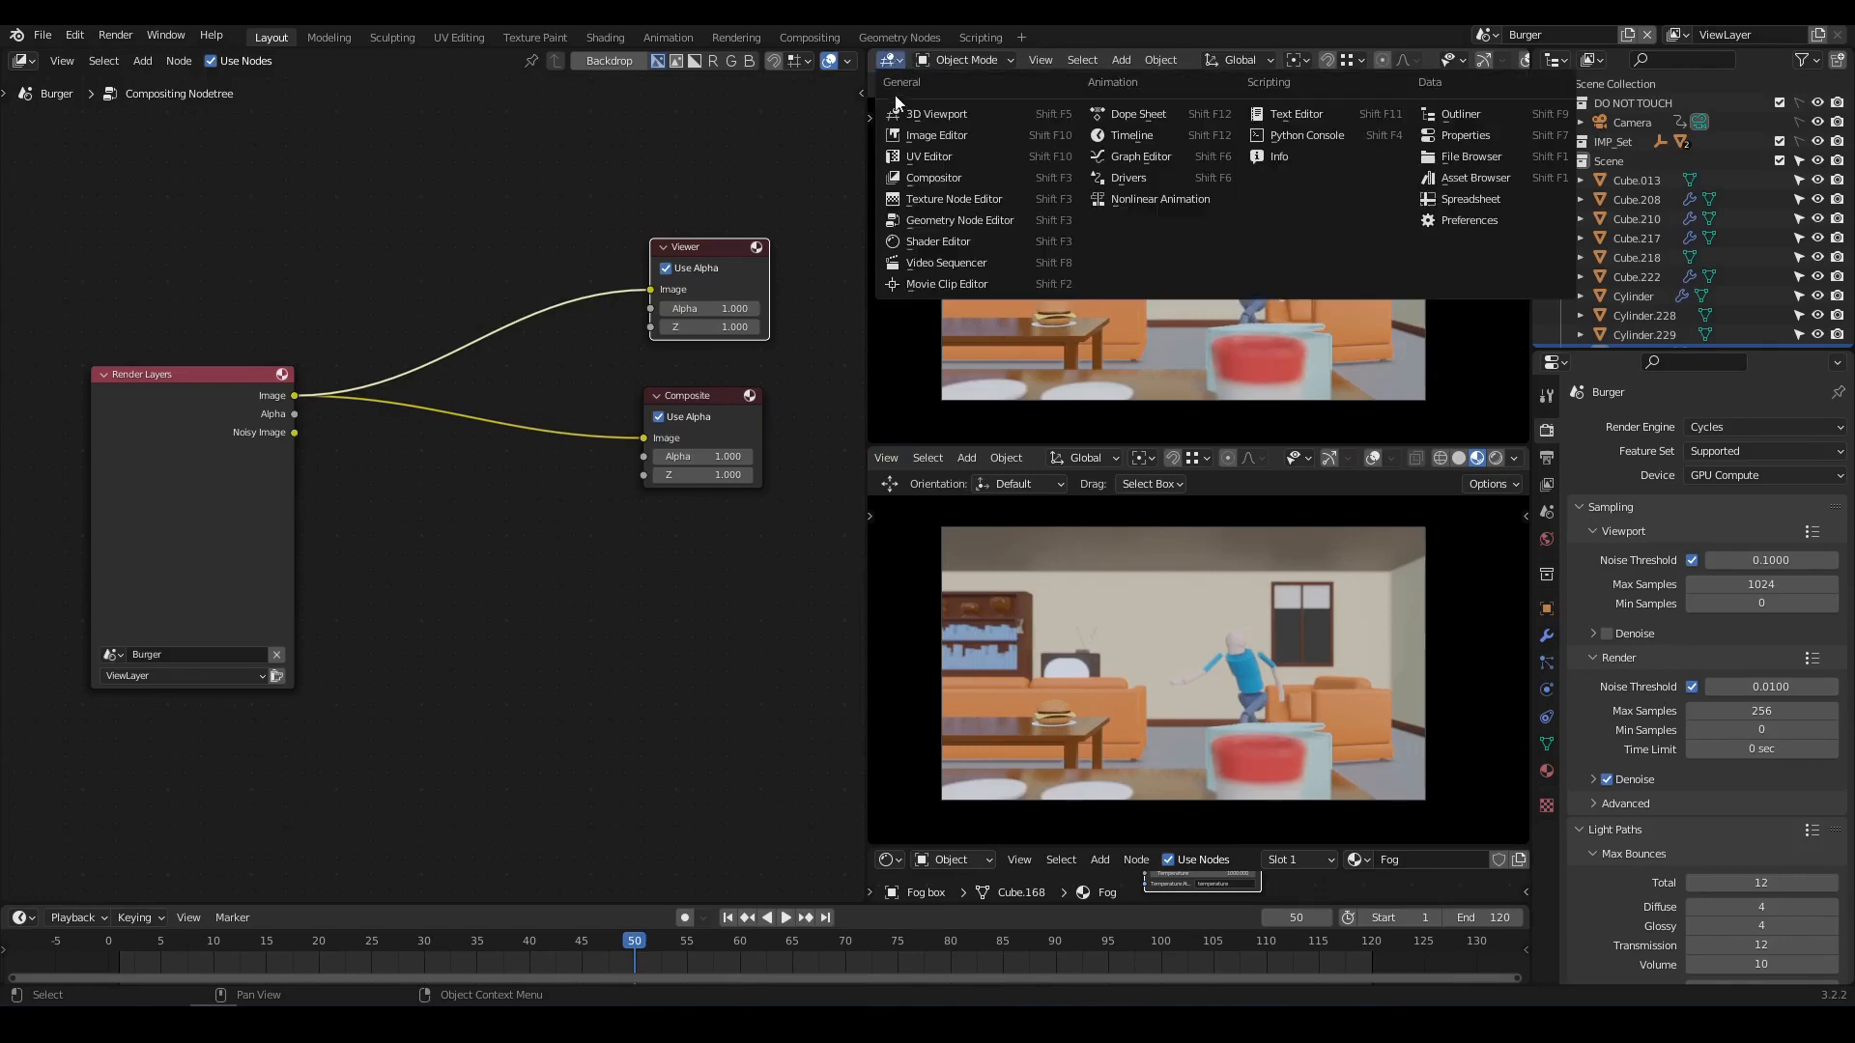
{"action": "left_click", "coordinate": [931, 135]}
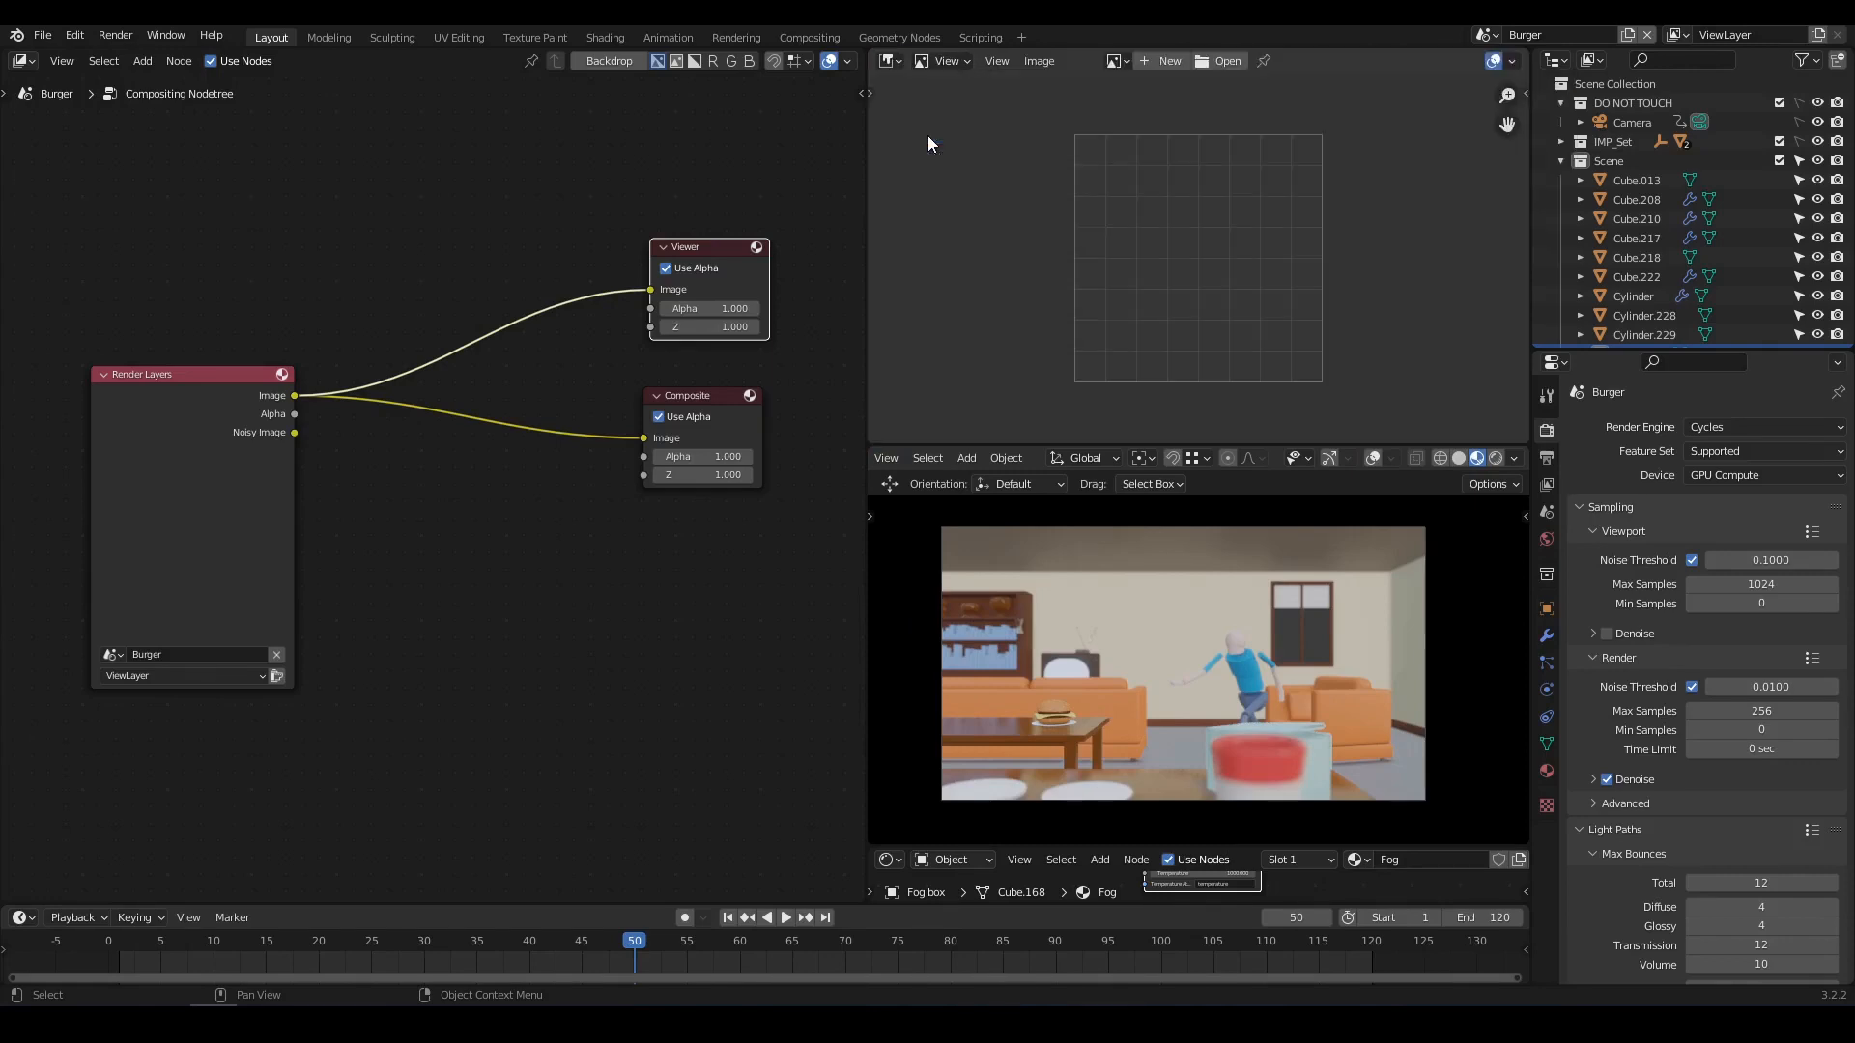
{"action": "left_click", "coordinate": [1117, 61]}
{"action": "left_click", "coordinate": [1171, 108]}
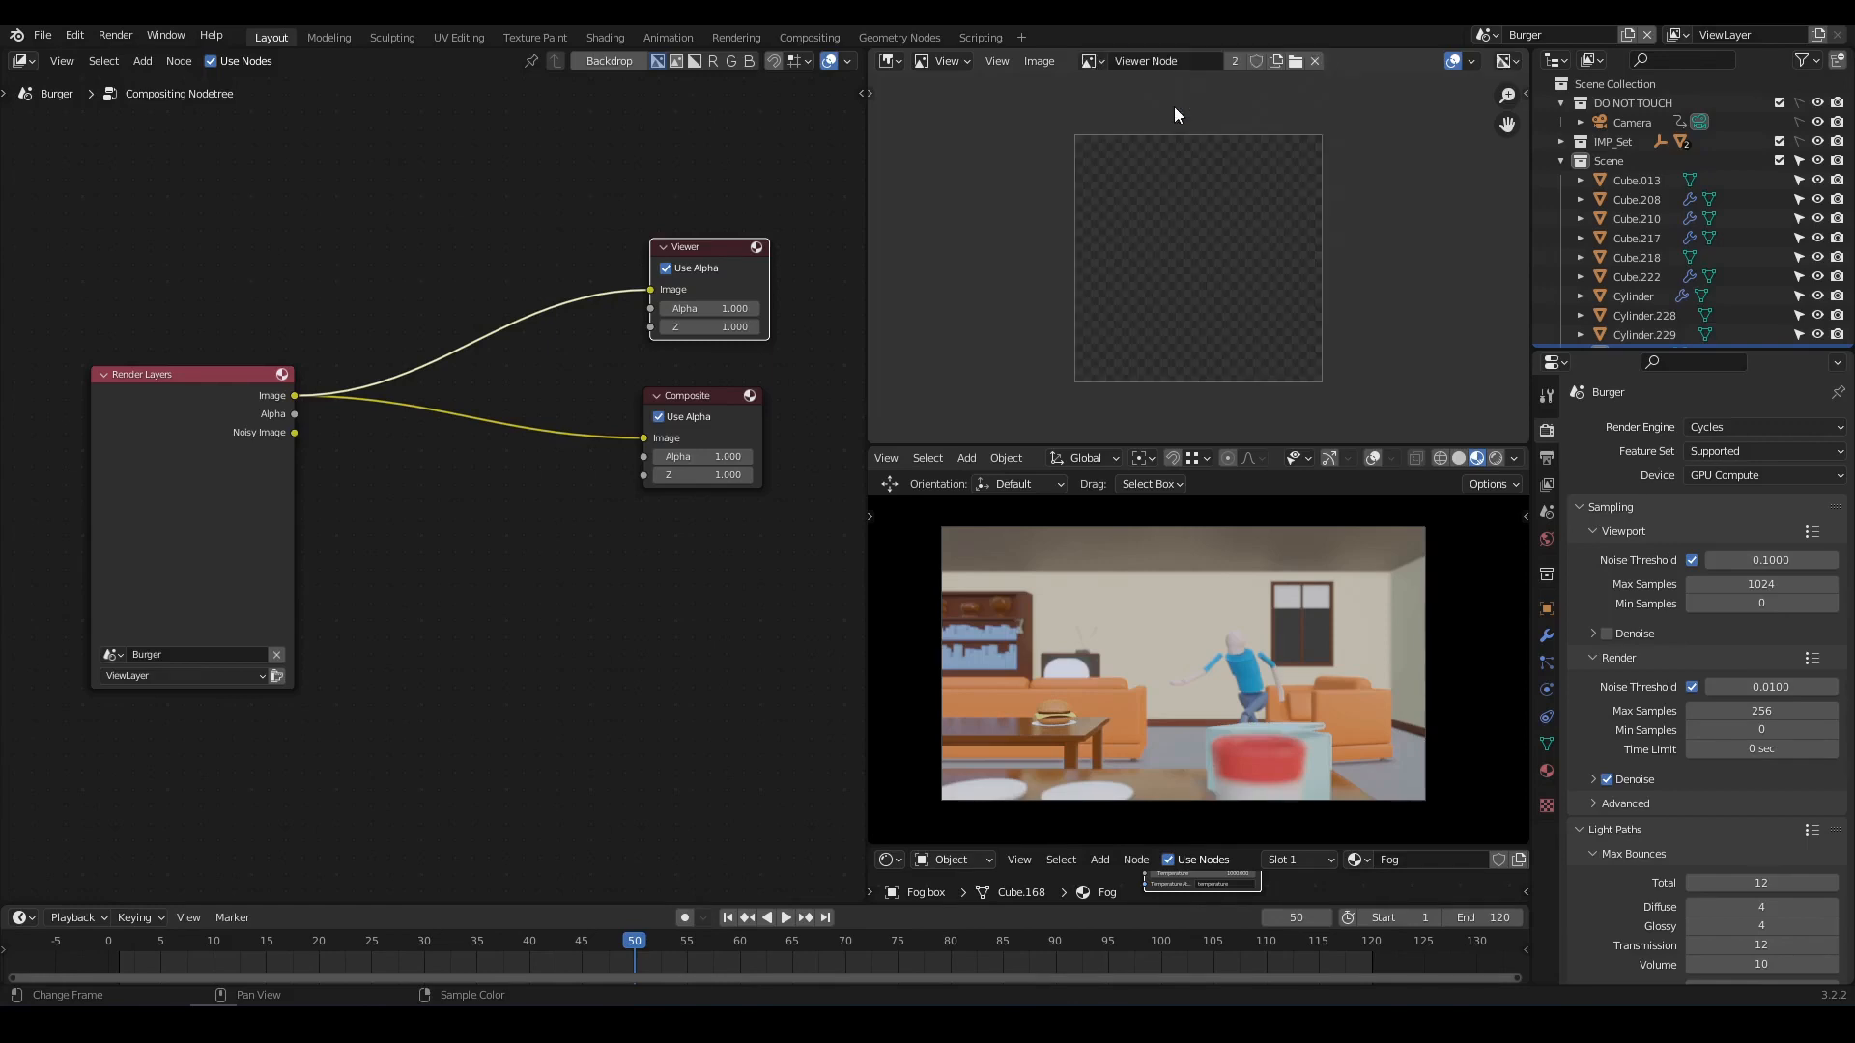
{"action": "scroll", "coordinate": [1161, 251], "scroll_direction": "up", "scroll_amount": 1}
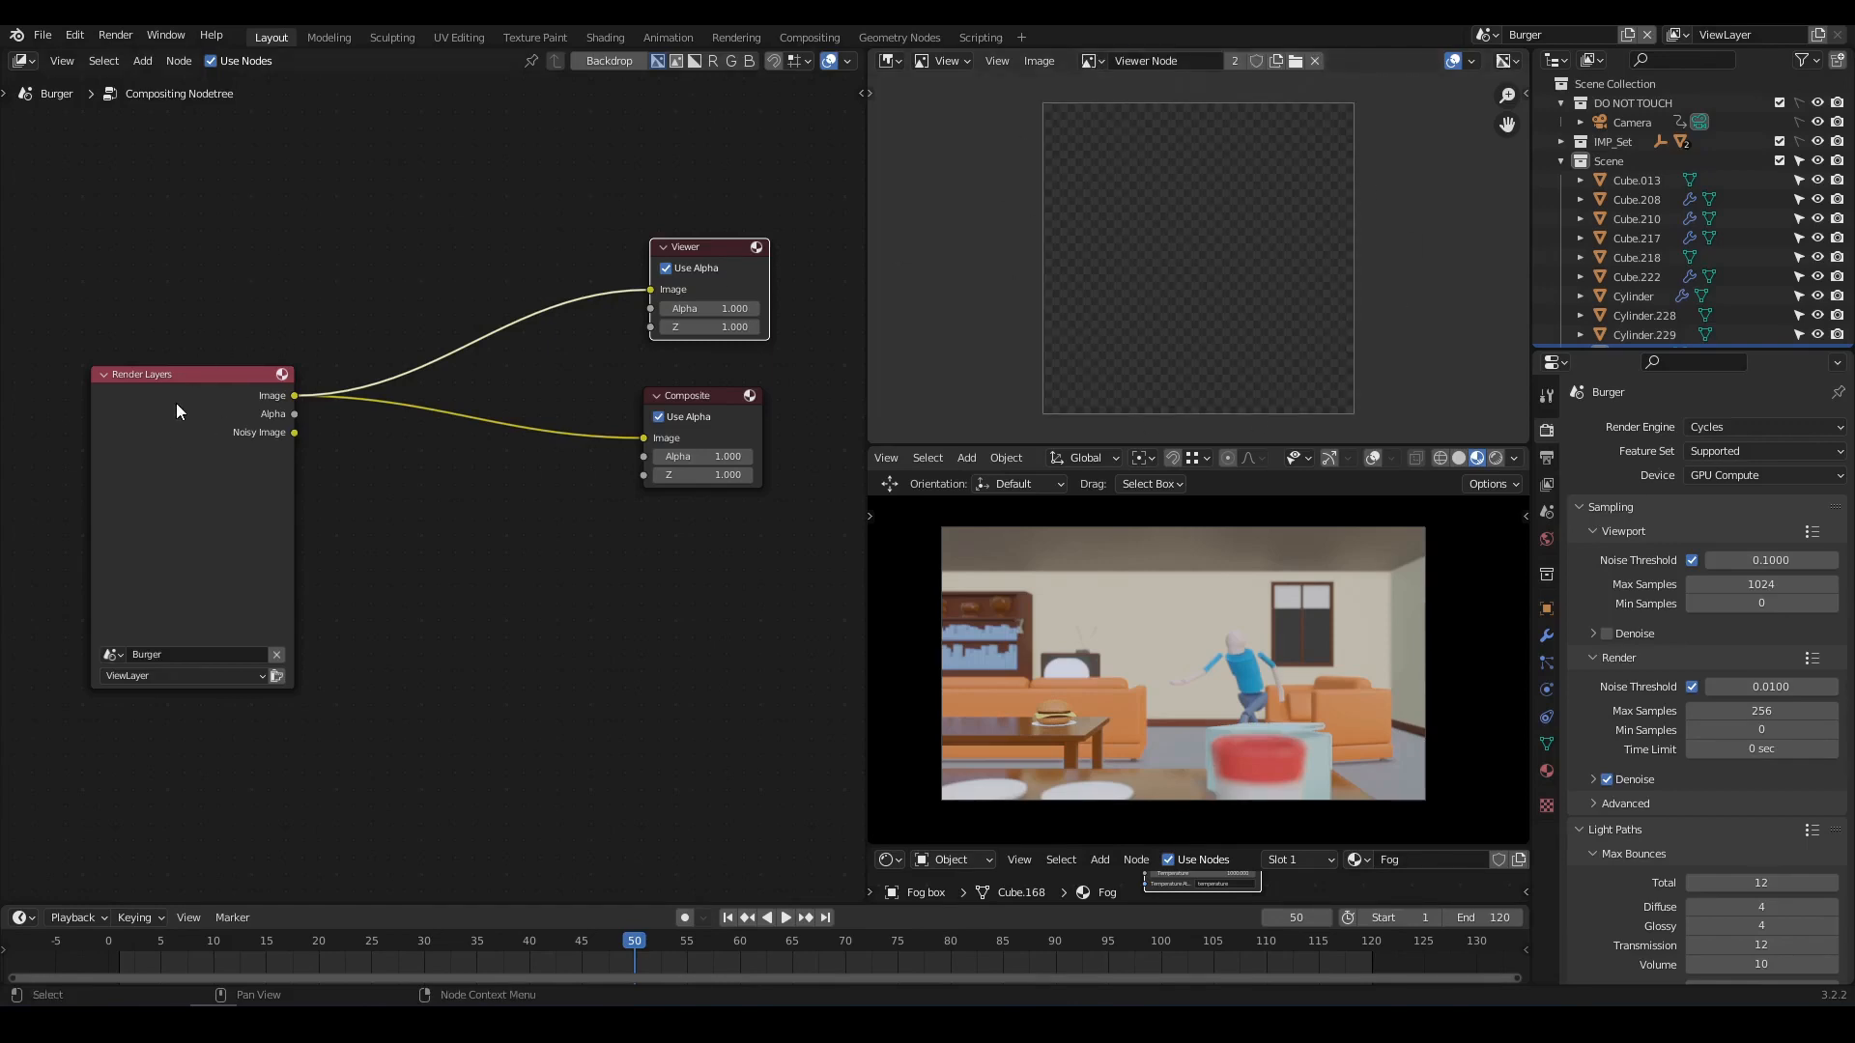
Shift the Render Layers node slightly away from the outputs, render frame 50 and close the render window.
{"action": "left_click_drag", "start_coordinate": [176, 403], "coordinate": [132, 406]}
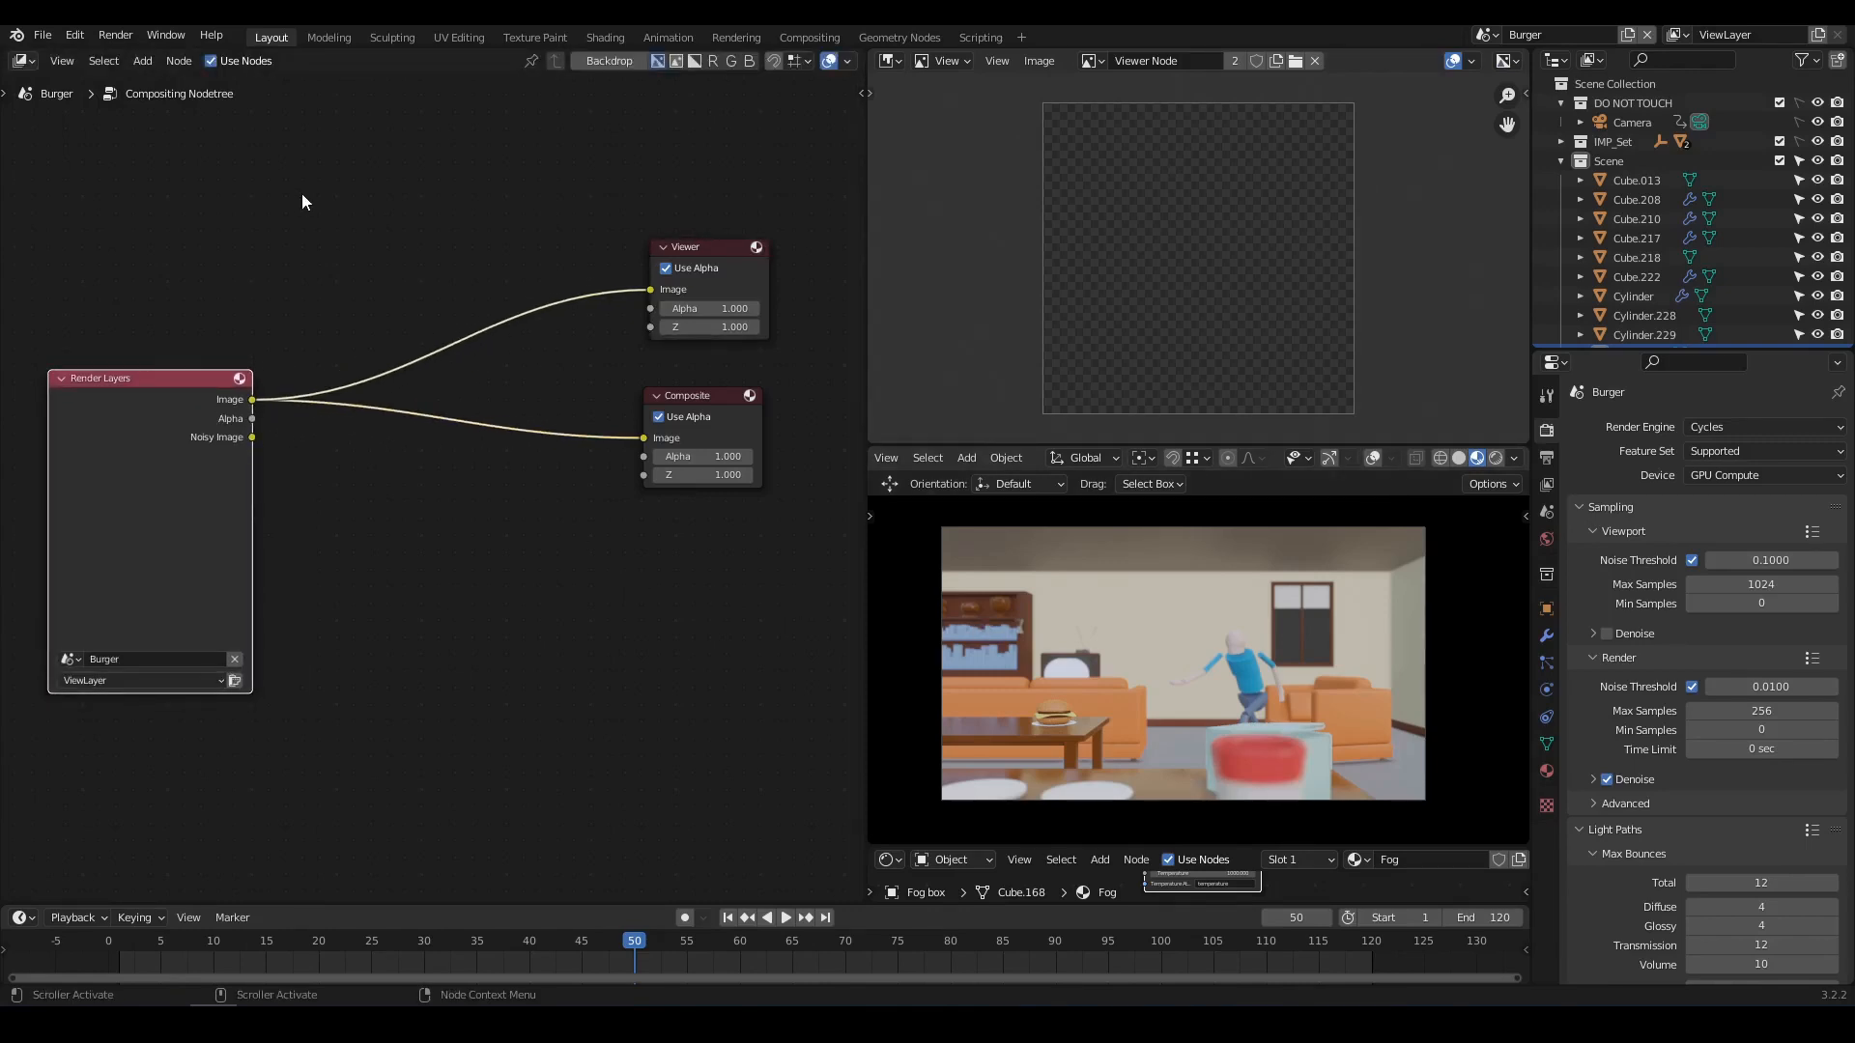
{"action": "left_click", "coordinate": [114, 34]}
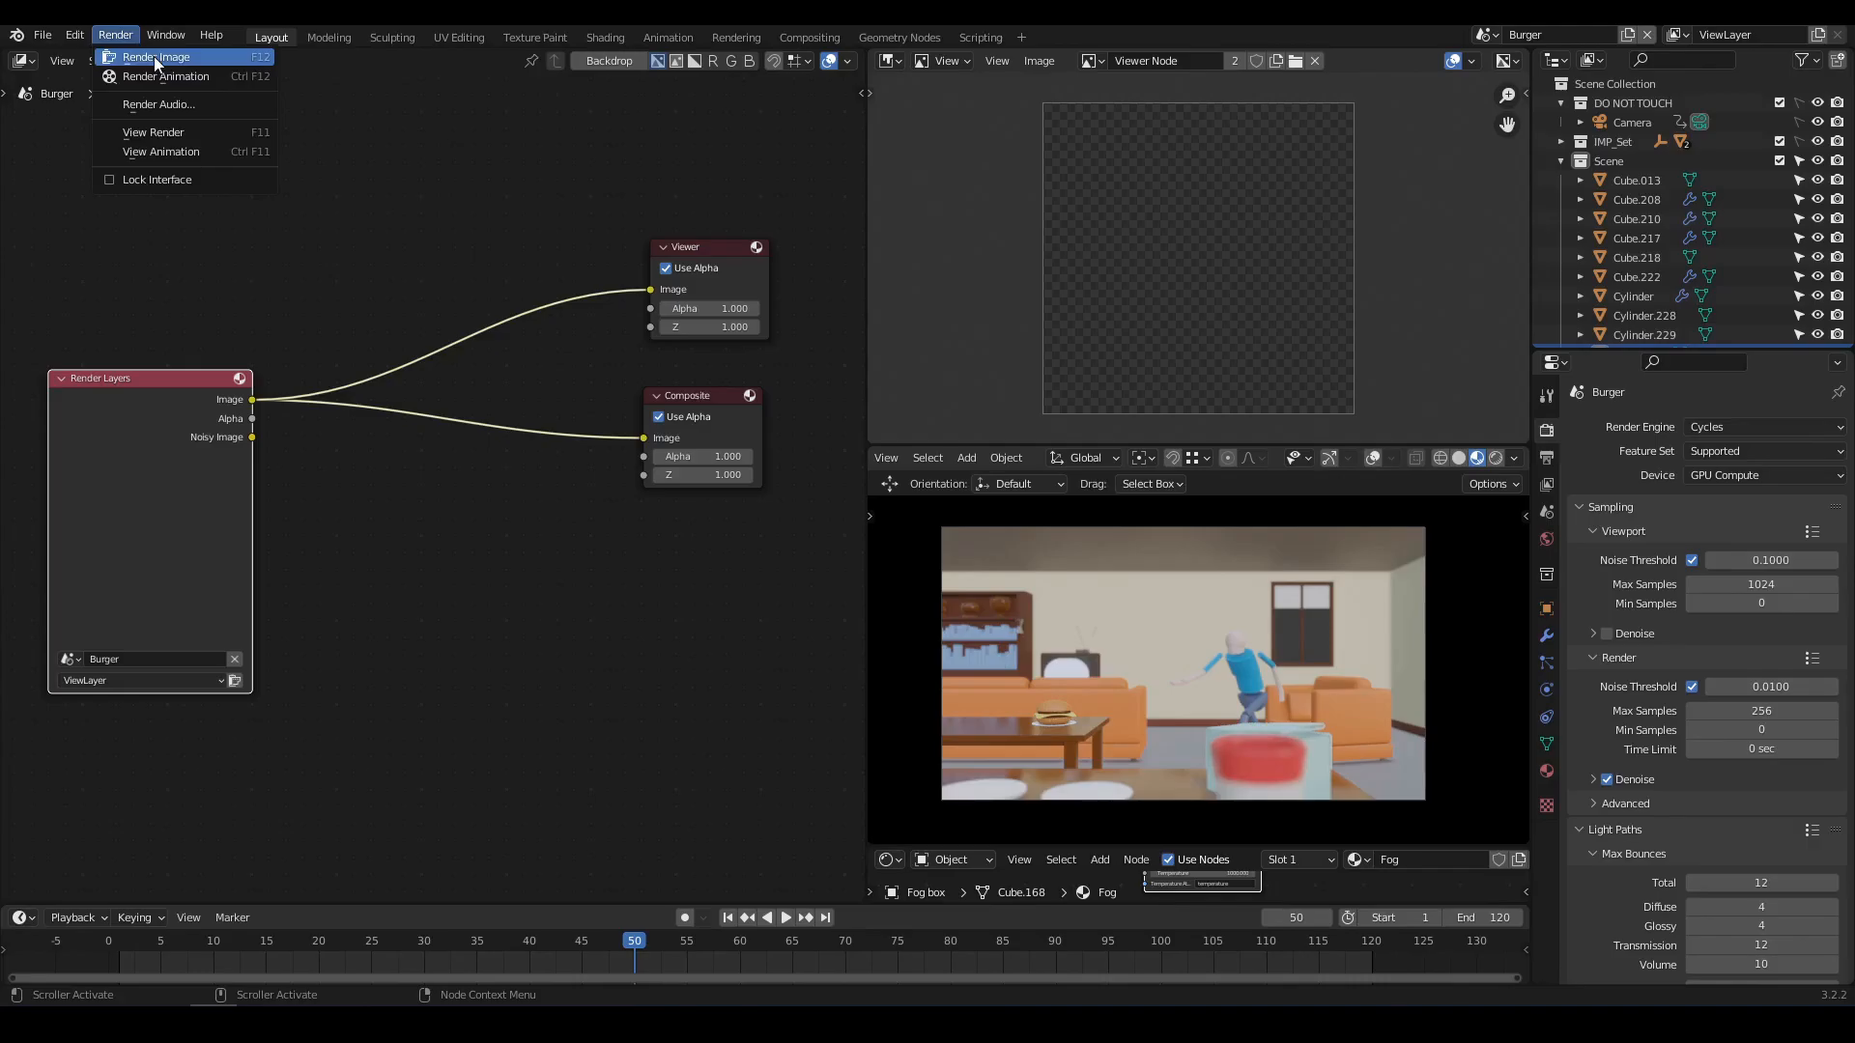
{"action": "left_click", "coordinate": [154, 56]}
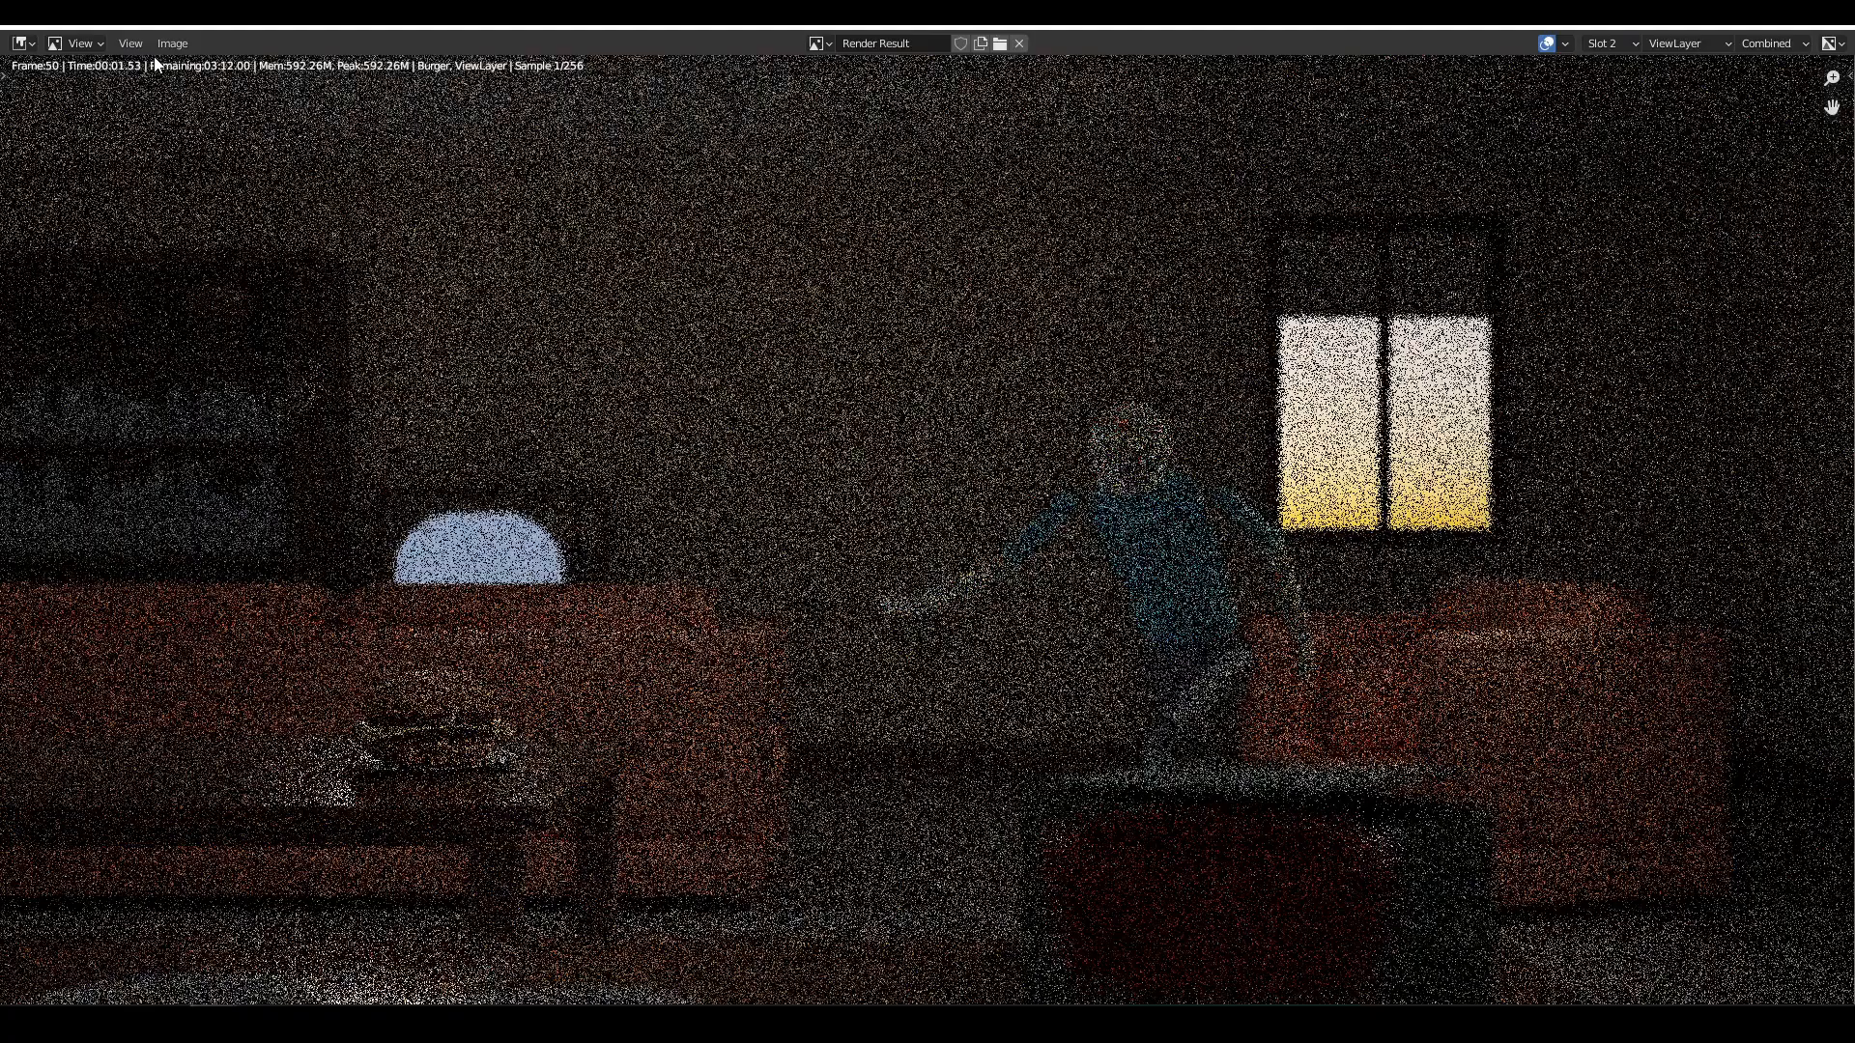
{"action": "scroll", "coordinate": [893, 412], "scroll_direction": "down", "scroll_amount": 2}
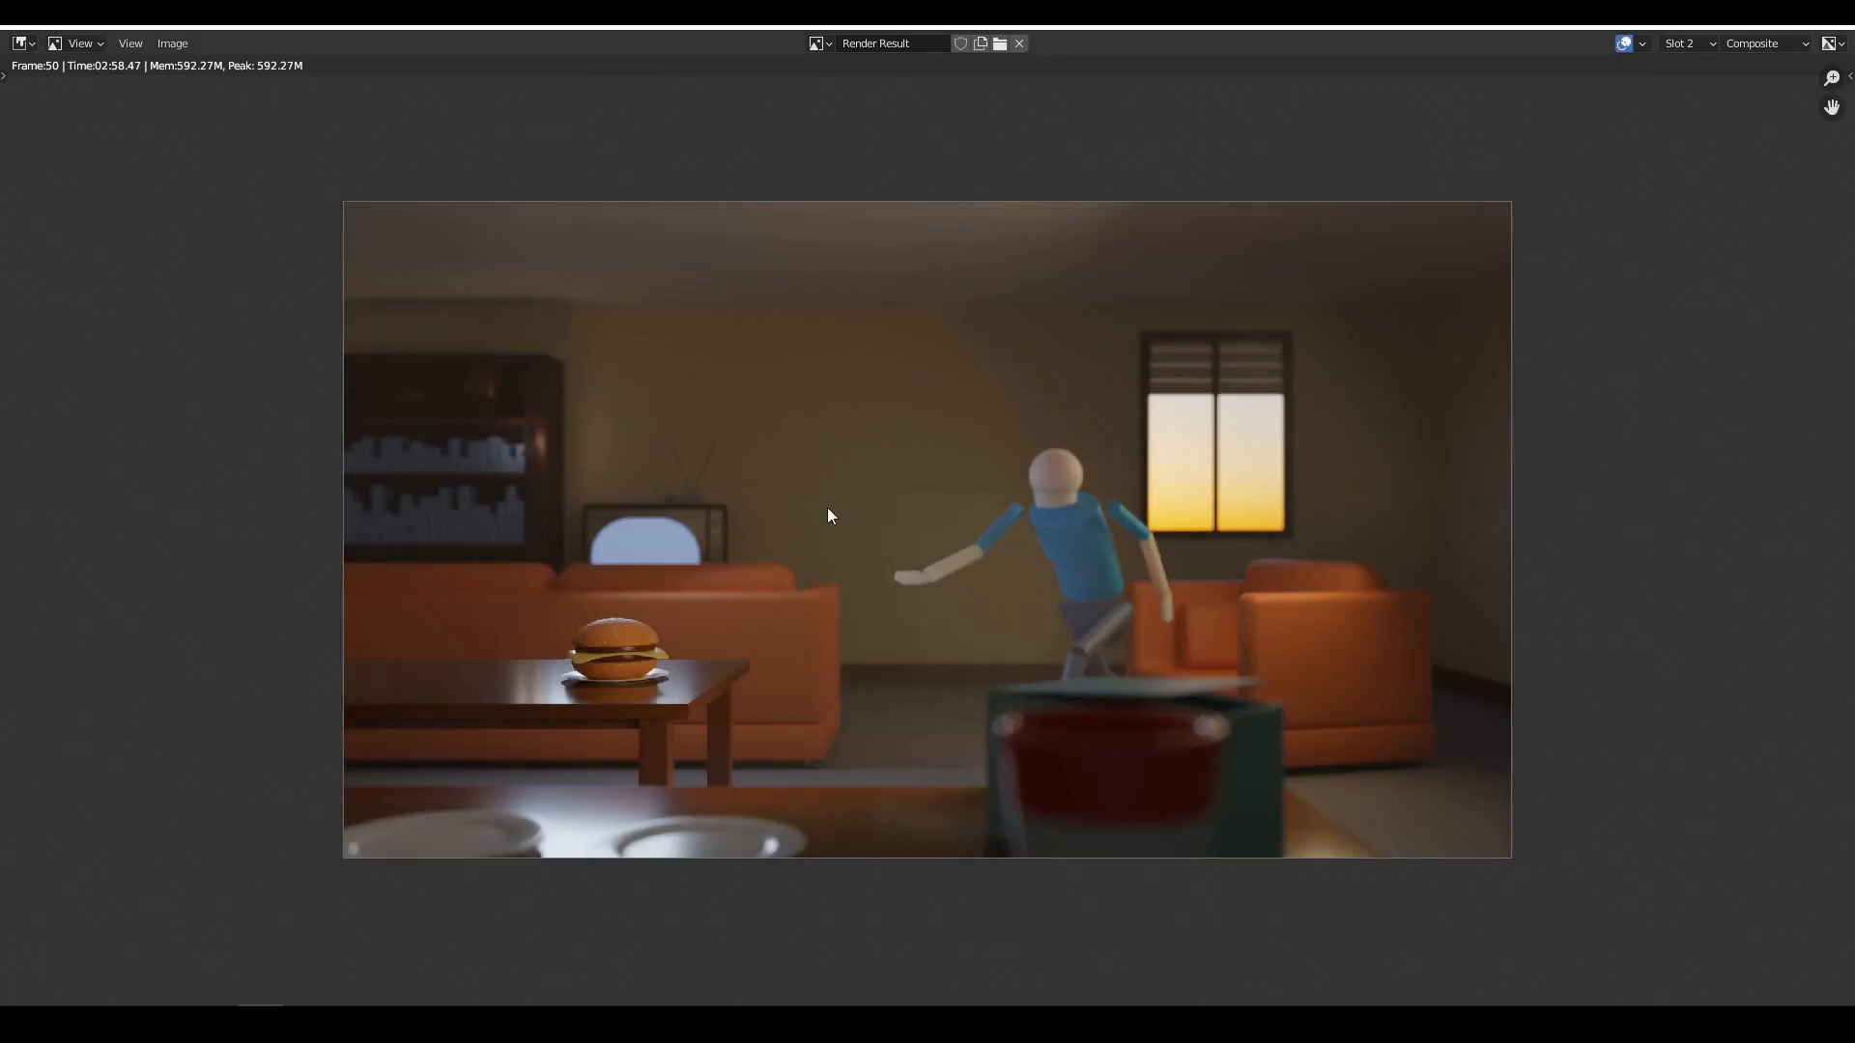
{"action": "left_click", "coordinate": [1835, 26]}
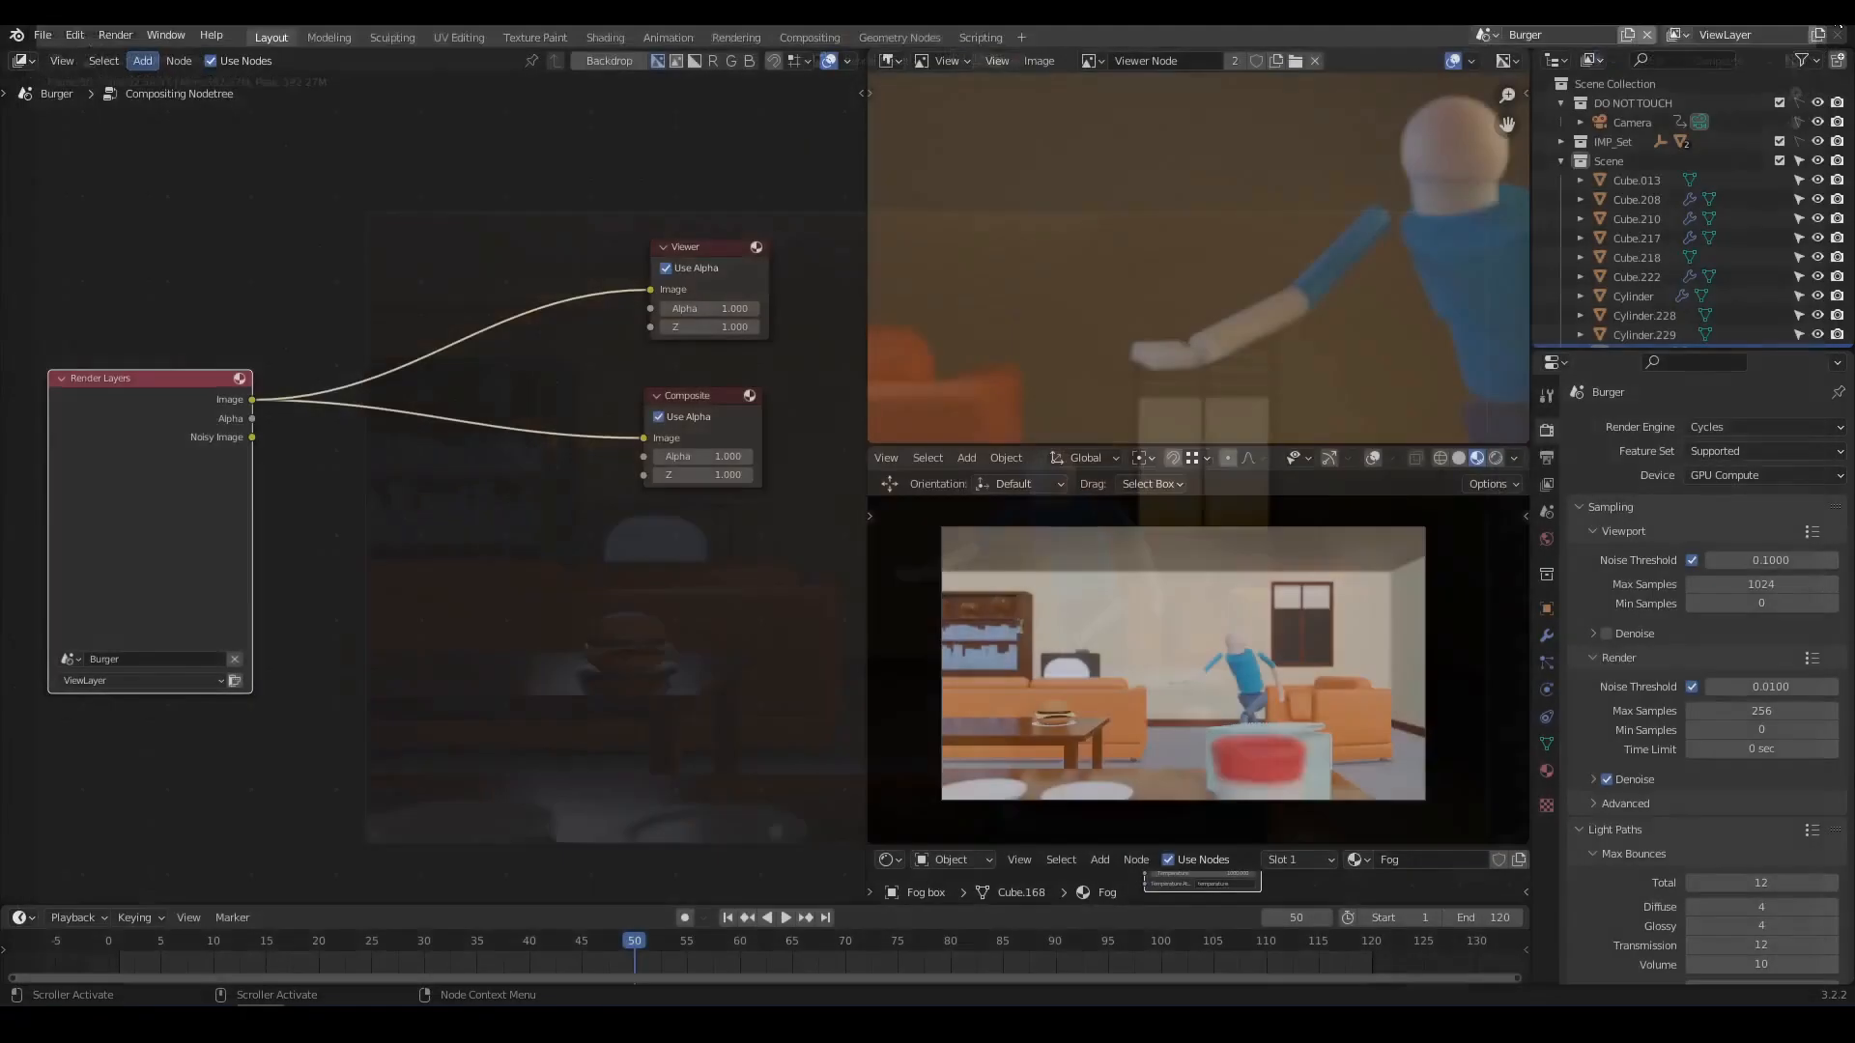
Reposition the Render Layers and Viewer nodes in the node tree and frame the whole Viewer Node image for inspection.
{"action": "middle_click_drag", "start_coordinate": [267, 499], "coordinate": [418, 496]}
{"action": "left_click_drag", "start_coordinate": [346, 371], "coordinate": [257, 339]}
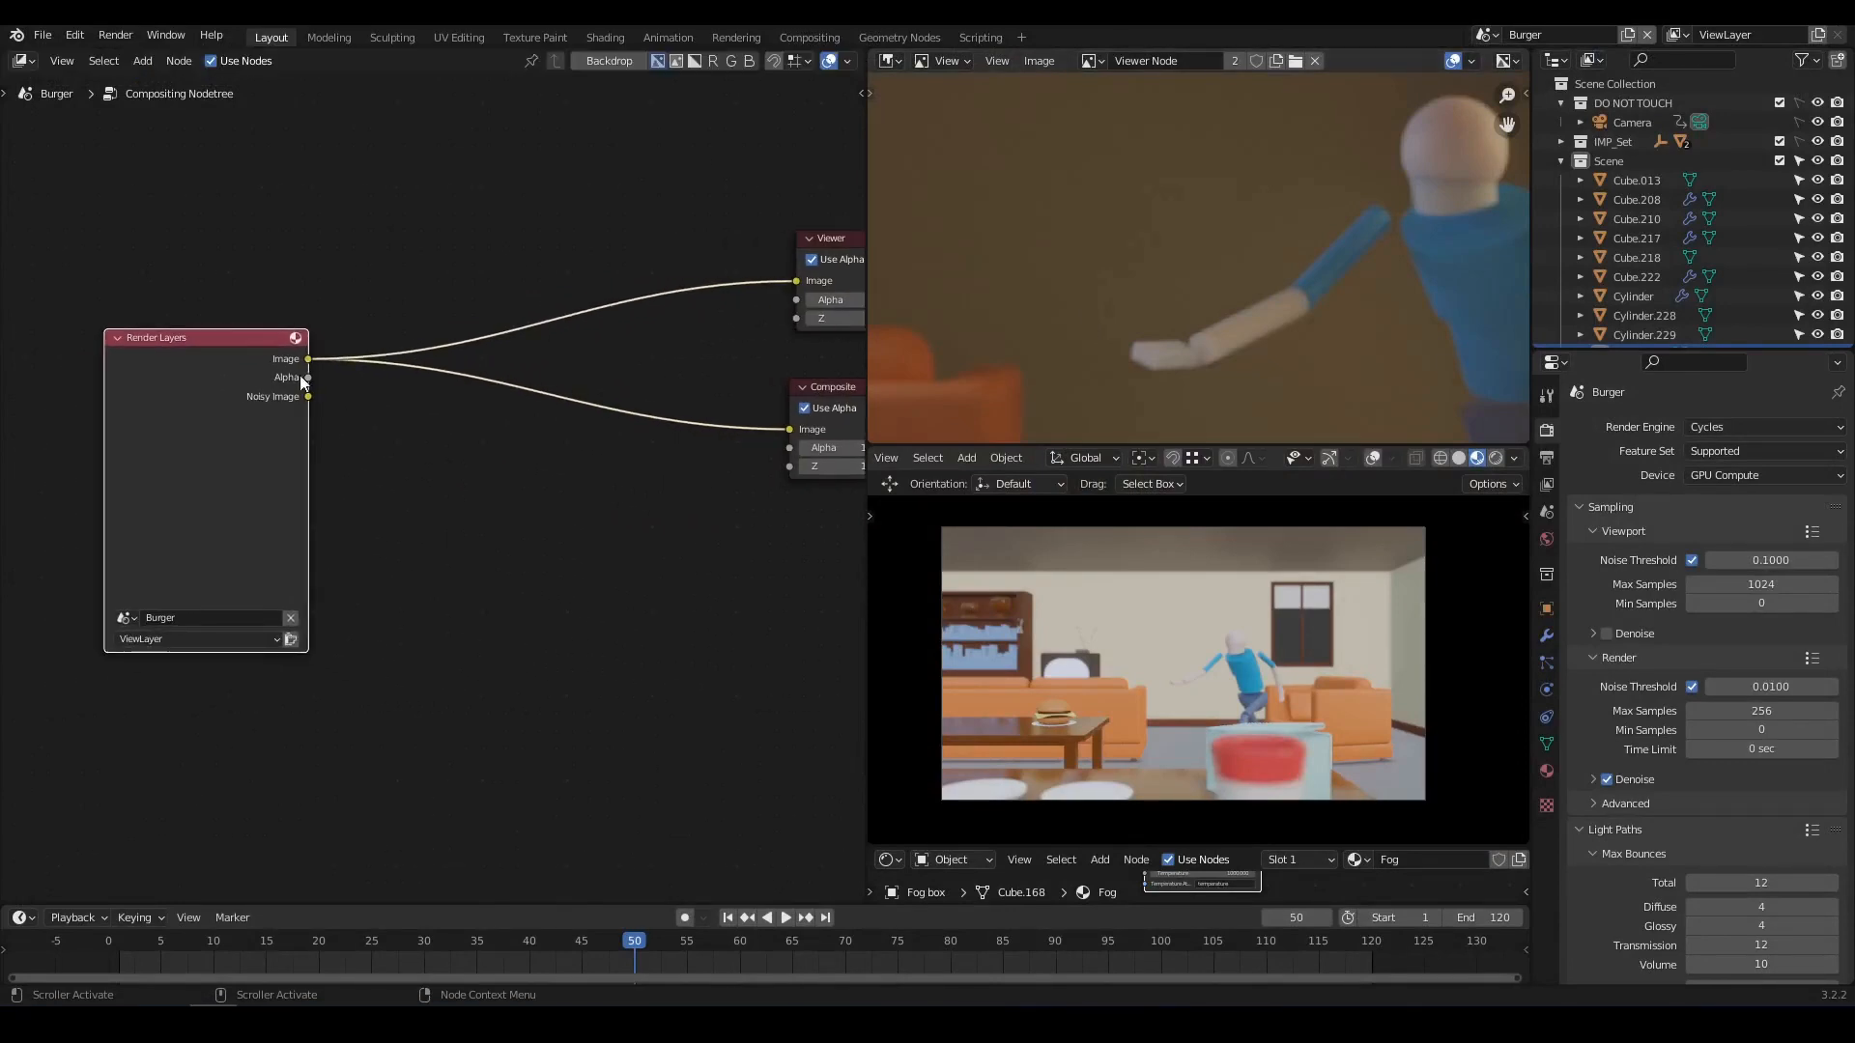
{"action": "scroll", "coordinate": [536, 472], "scroll_direction": "down", "scroll_amount": 1}
{"action": "middle_click_drag", "start_coordinate": [430, 509], "coordinate": [294, 530]}
{"action": "scroll", "coordinate": [1124, 281], "scroll_direction": "down", "scroll_amount": 8}
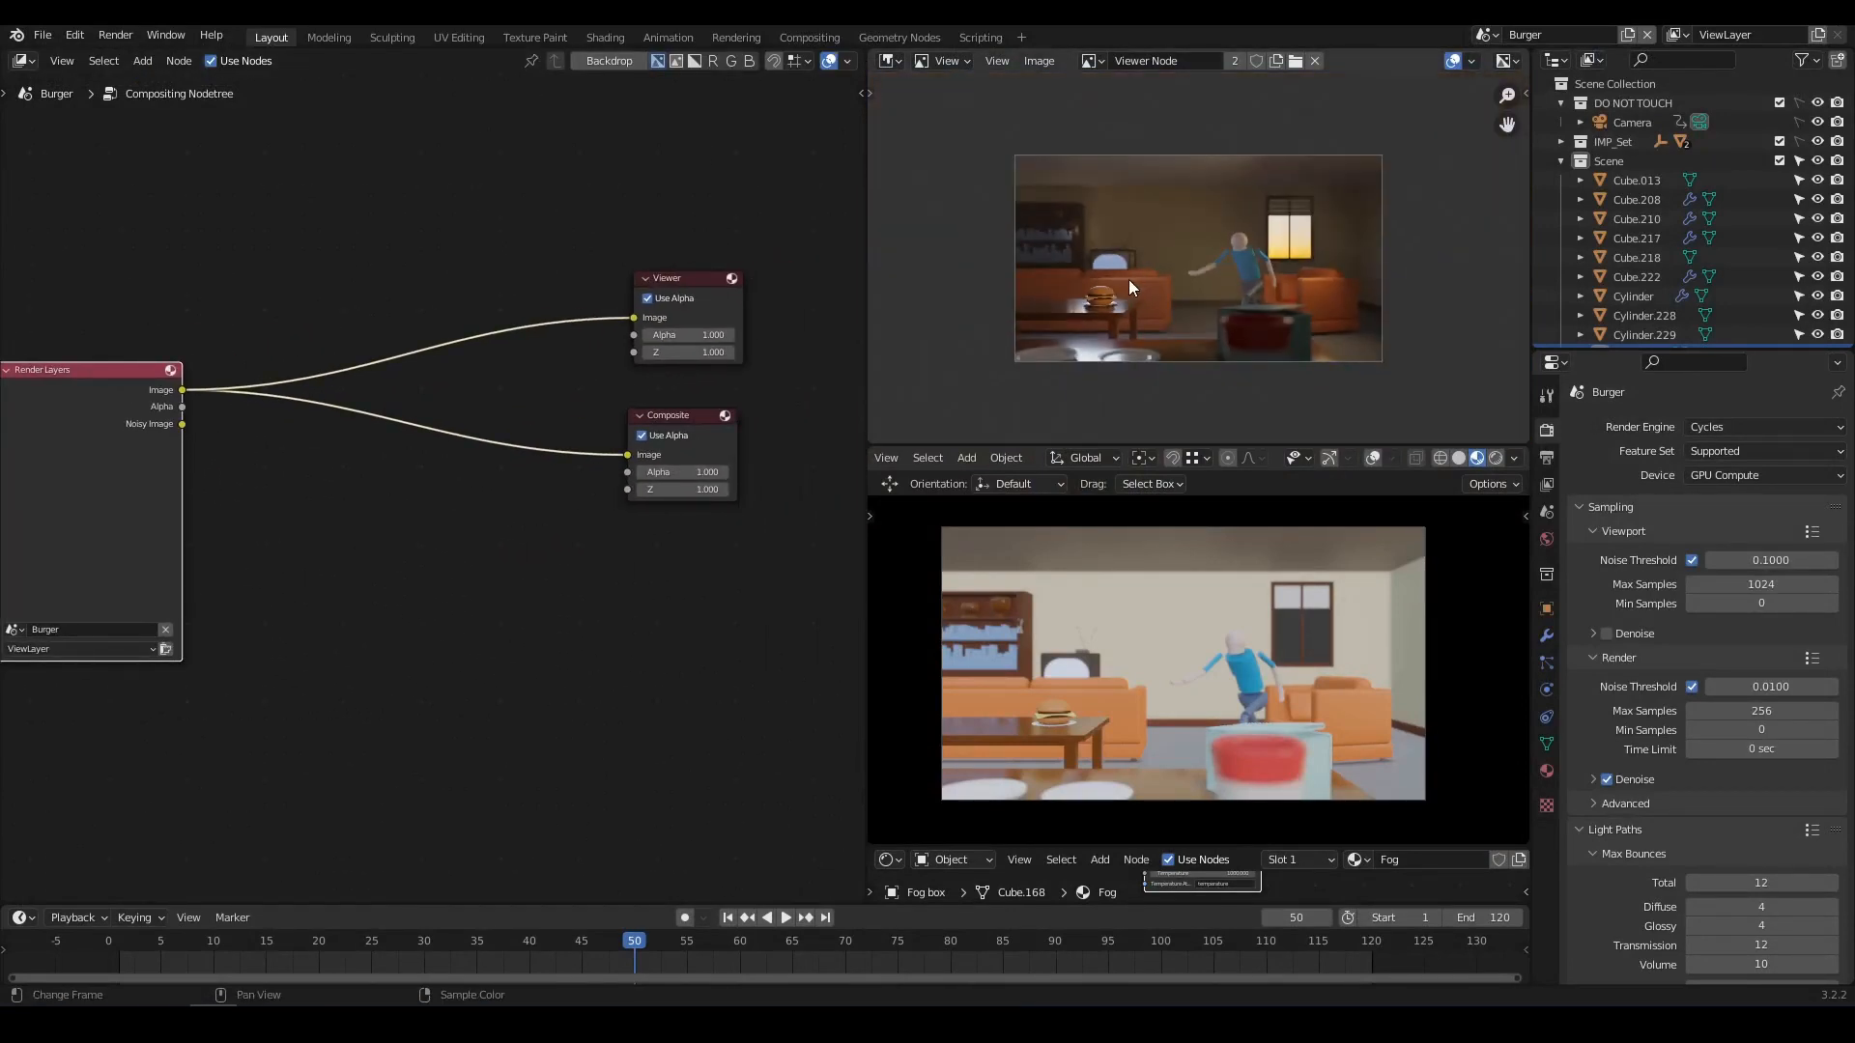
{"action": "scroll", "coordinate": [1179, 245], "scroll_direction": "up", "scroll_amount": 2}
{"action": "middle_click_drag", "start_coordinate": [414, 552], "coordinate": [572, 547]}
{"action": "middle_click_drag", "start_coordinate": [796, 382], "coordinate": [666, 413]}
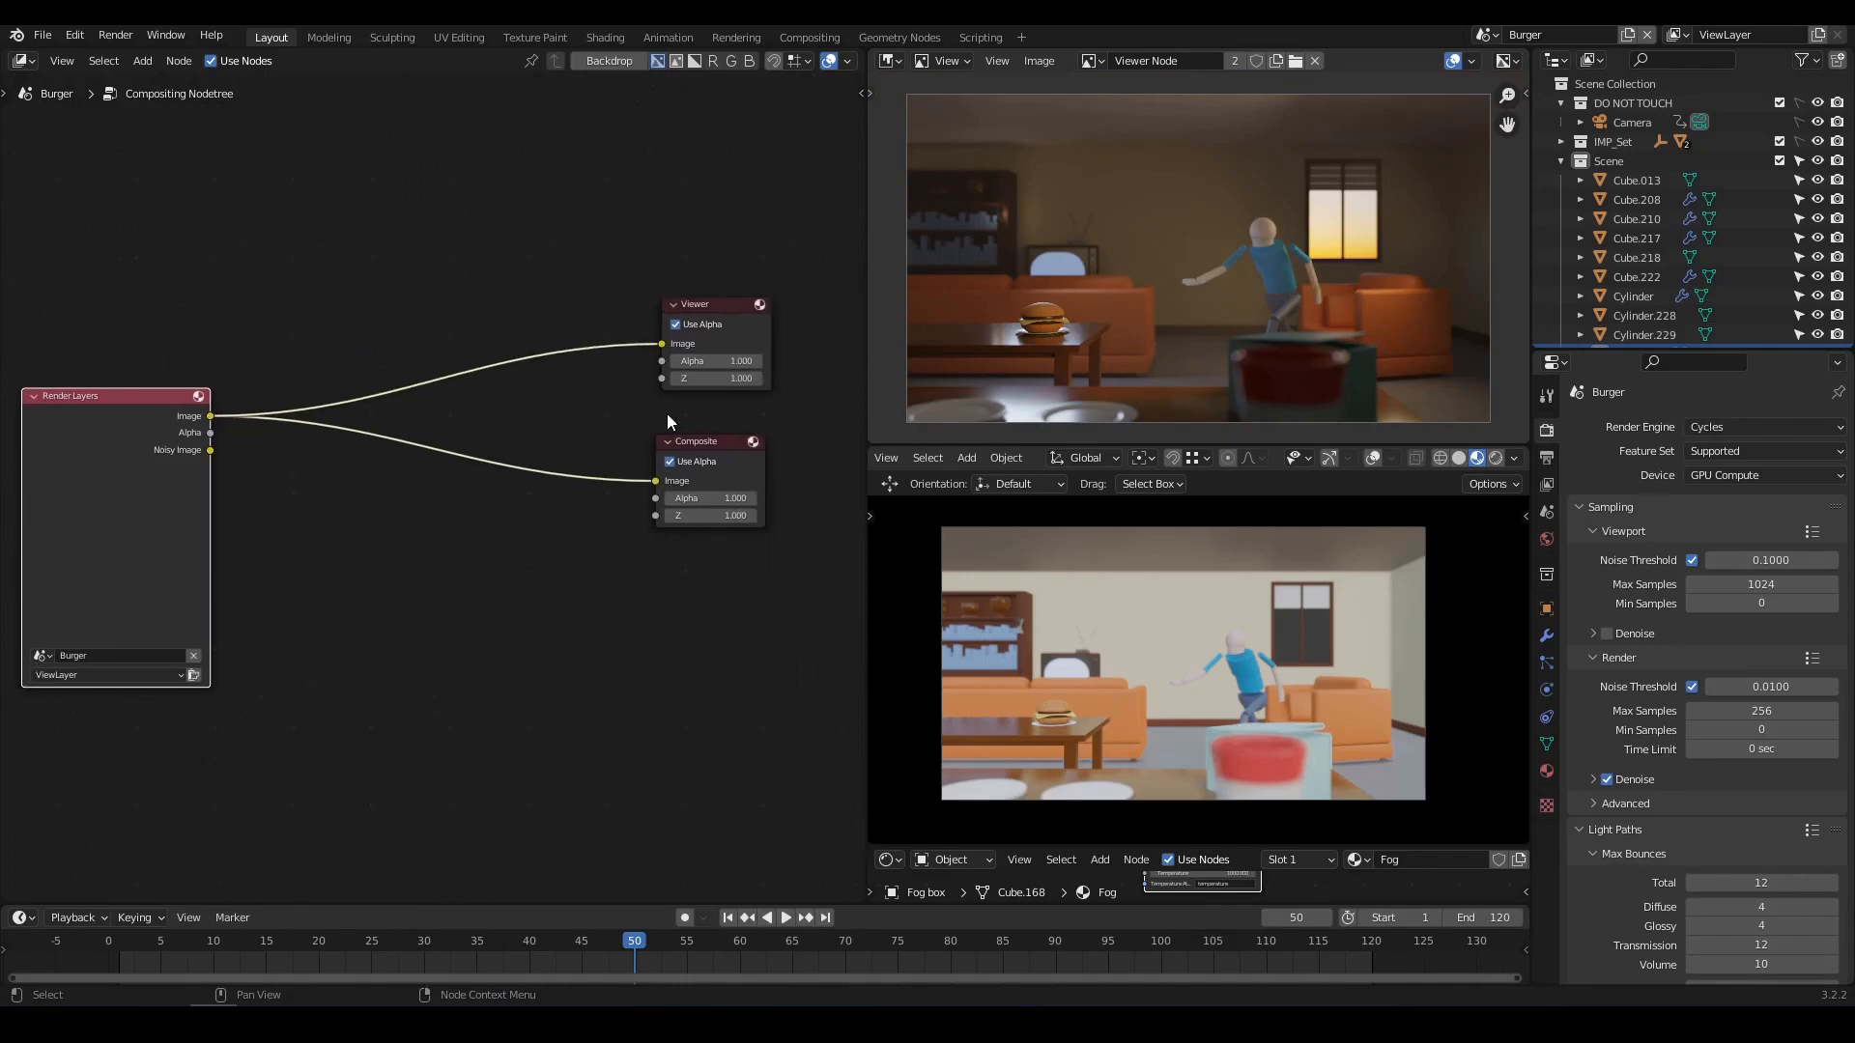
{"action": "left_click_drag", "start_coordinate": [719, 301], "coordinate": [712, 290]}
{"action": "middle_click_drag", "start_coordinate": [272, 590], "coordinate": [439, 606]}
{"action": "scroll", "coordinate": [428, 521], "scroll_direction": "up", "scroll_amount": 4}
{"action": "scroll", "coordinate": [521, 537], "scroll_direction": "down", "scroll_amount": 2}
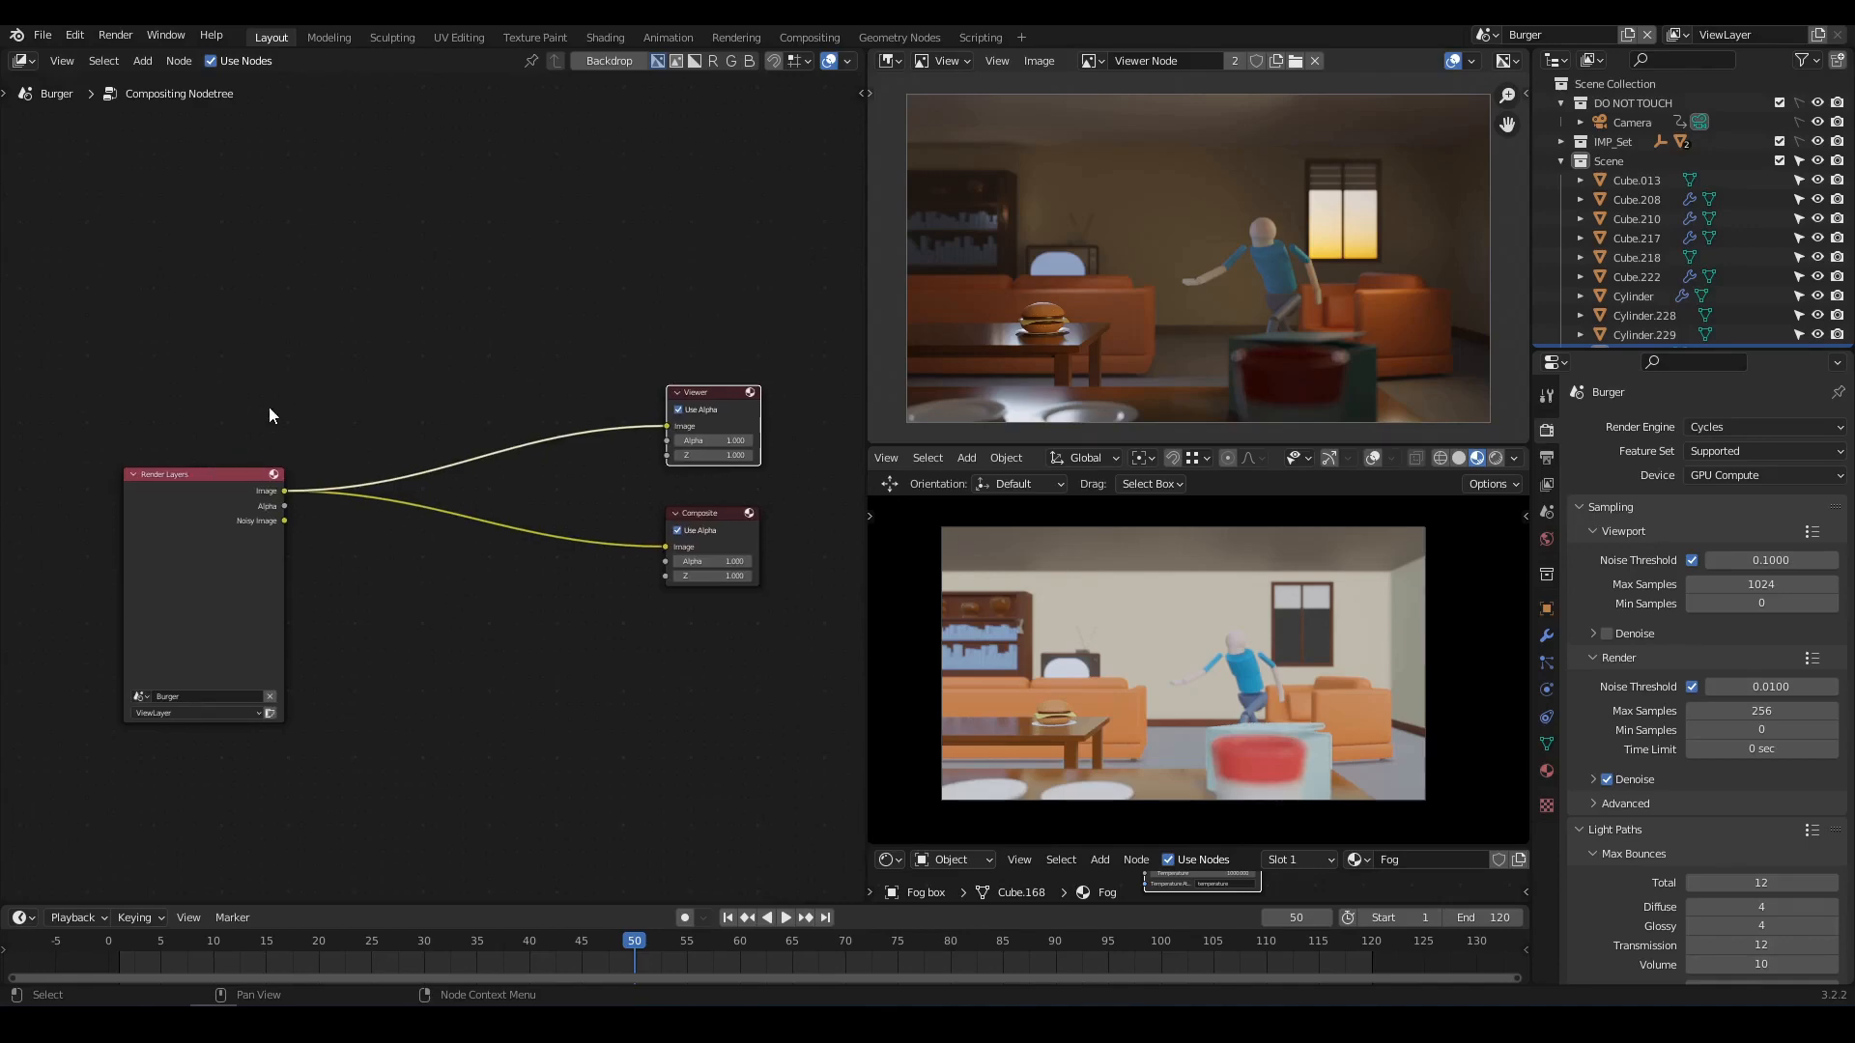
Add an Image Sequence node with all the rendered EXR frames and place it above the Render Layers node.
{"action": "key", "text": "shift+a"}
{"action": "mouse_move", "coordinate": [518, 429]}
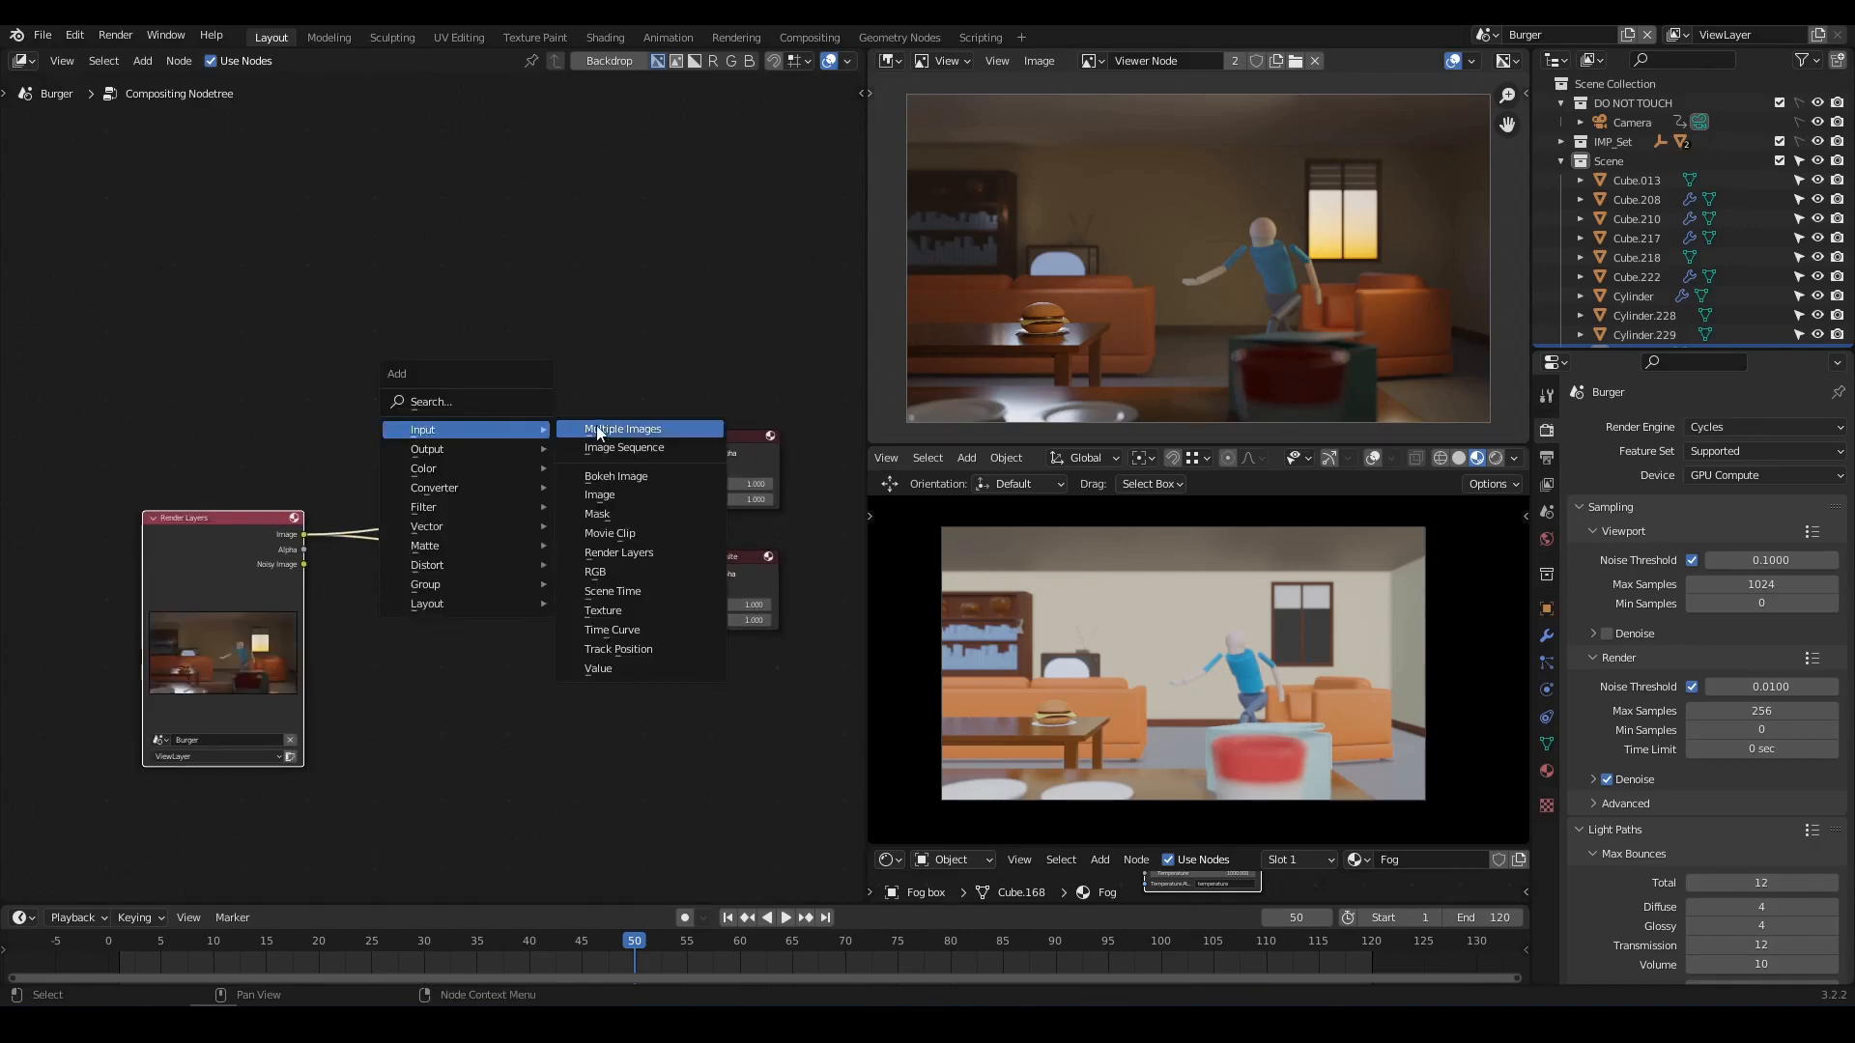
{"action": "left_click", "coordinate": [618, 448]}
{"action": "key", "text": "a"}
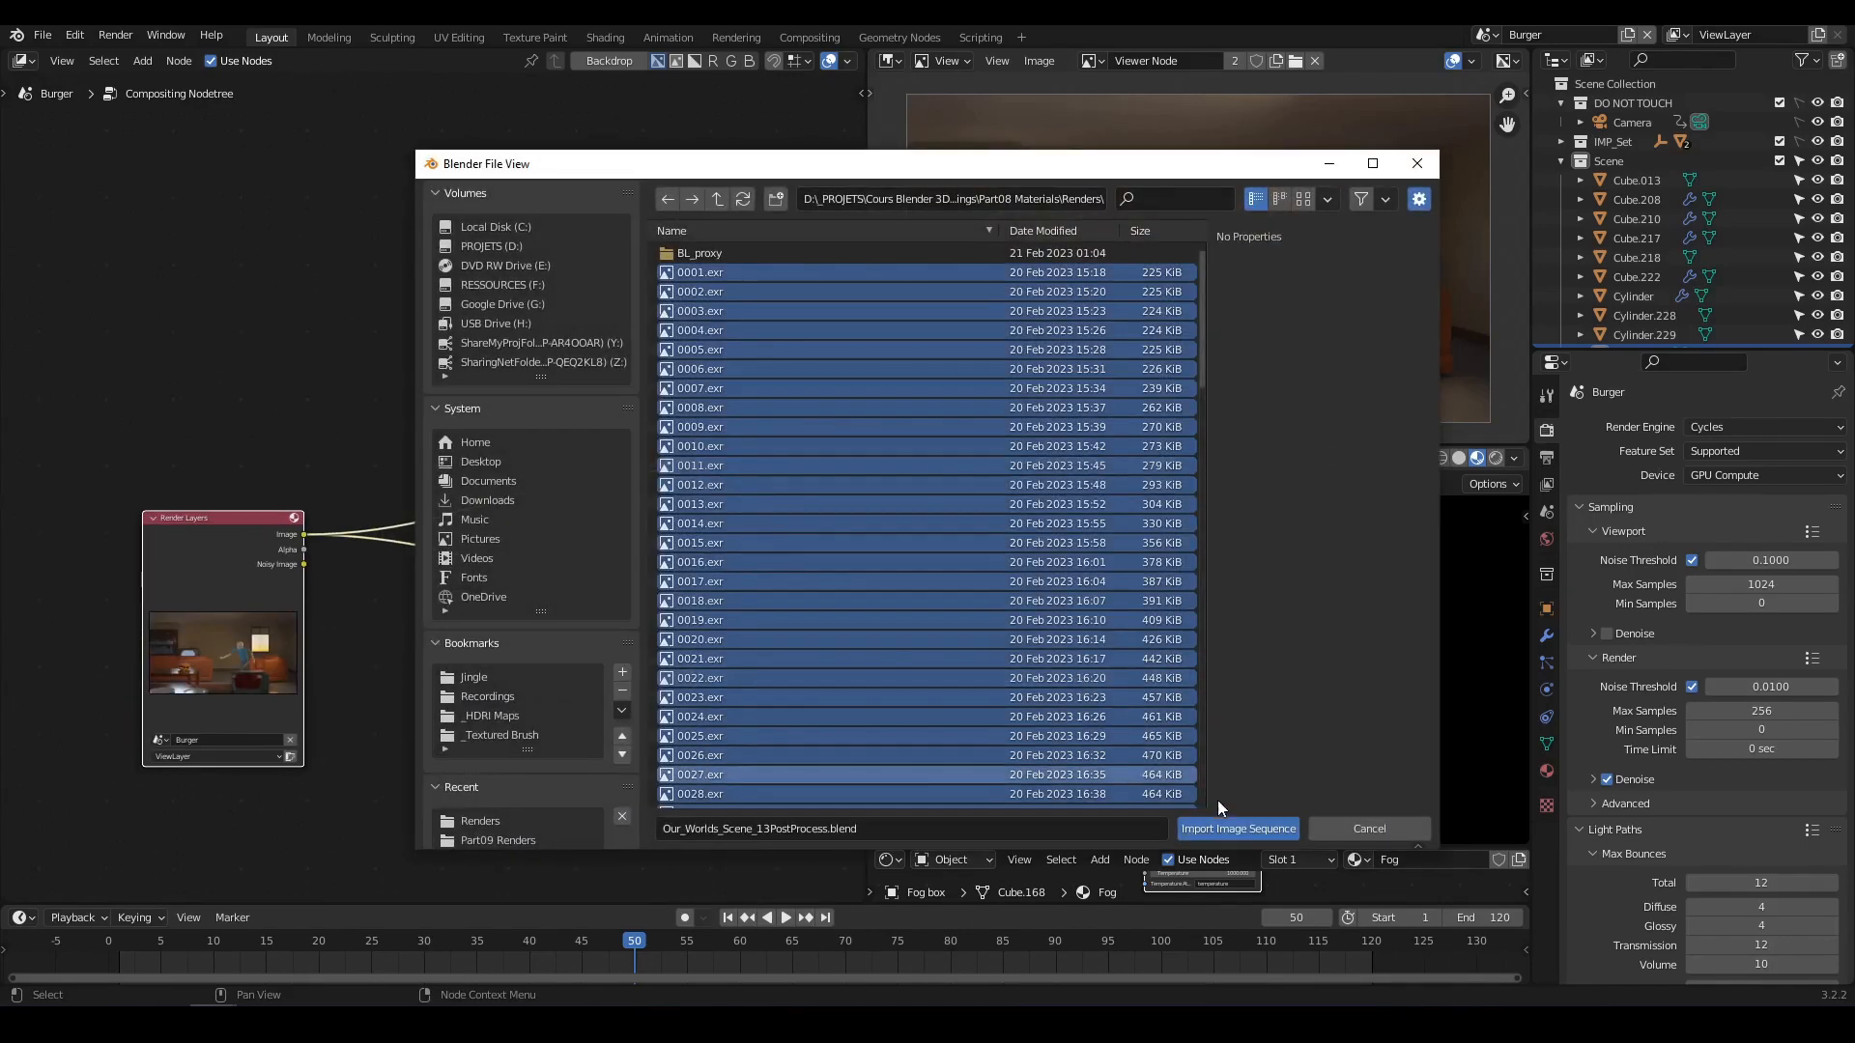
{"action": "left_click", "coordinate": [1236, 828]}
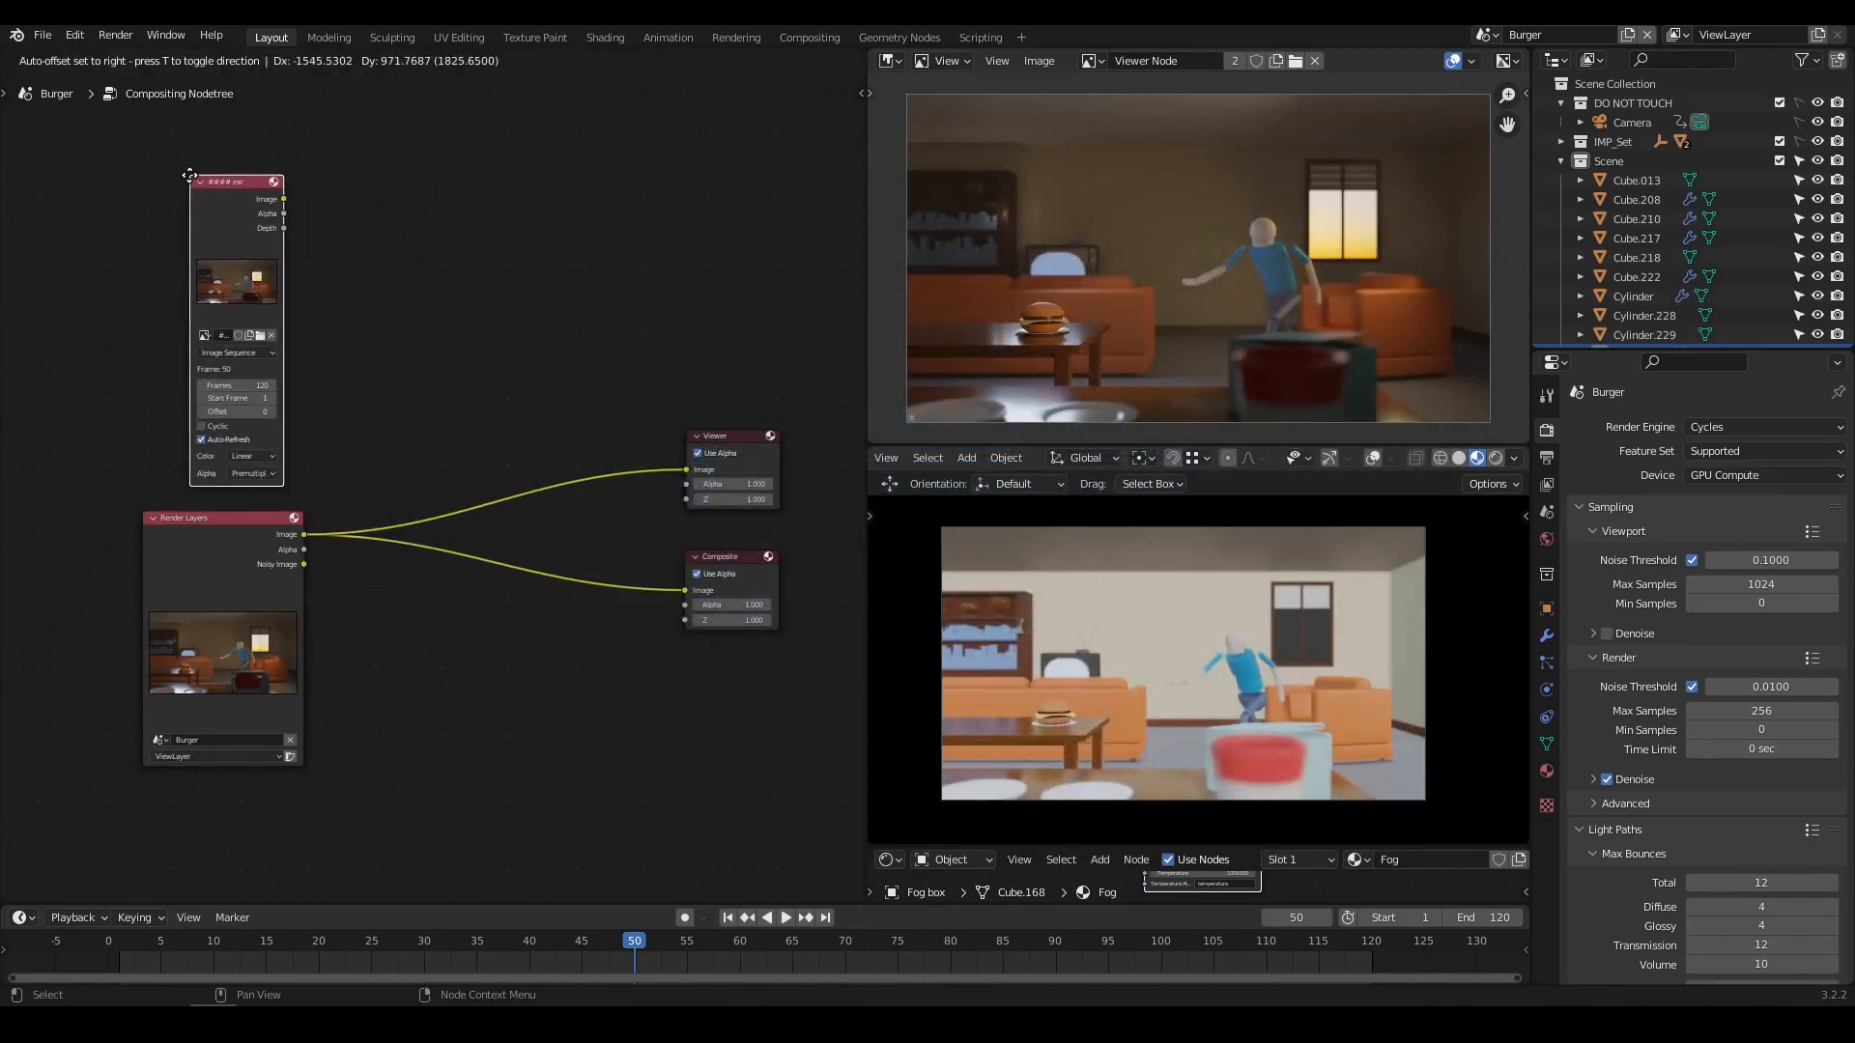
{"action": "left_click", "coordinate": [190, 177]}
Connect the image sequence's Image output to the Viewer node and scrub the timeline to preview the frames.
{"action": "left_click_drag", "start_coordinate": [283, 199], "coordinate": [685, 469]}
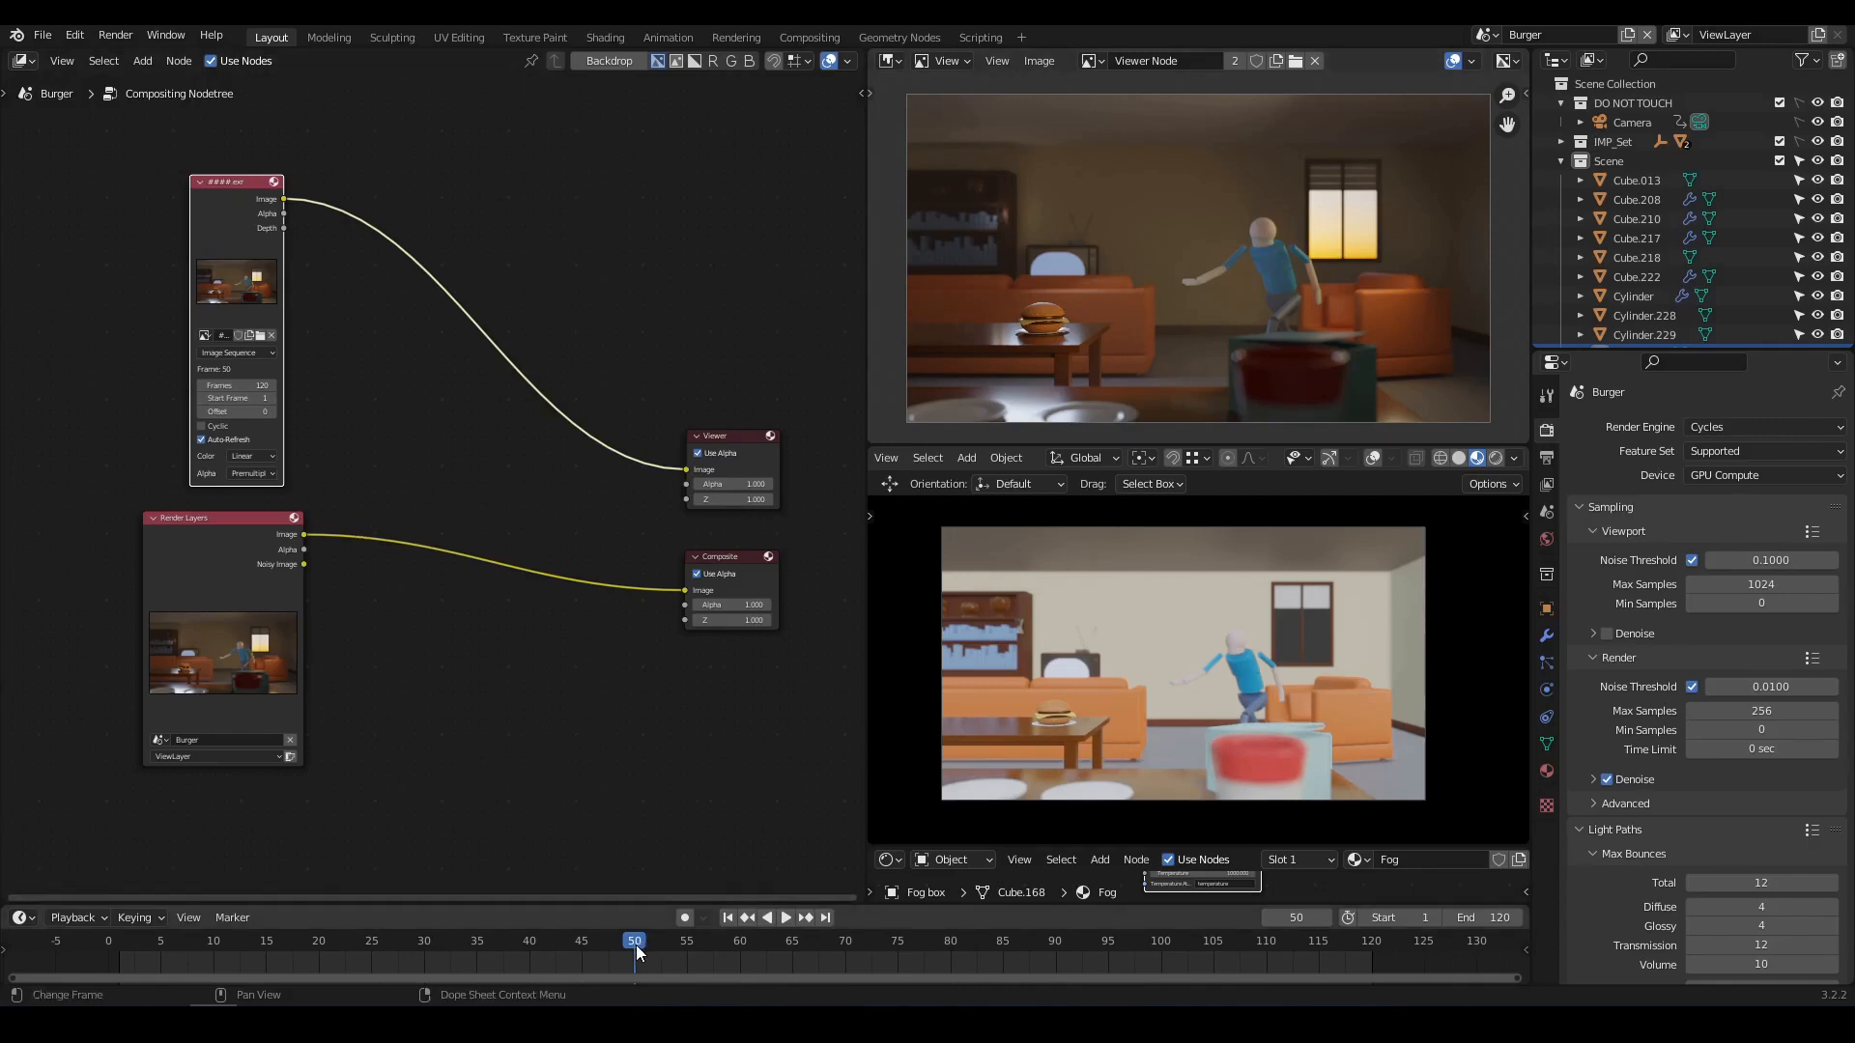
{"action": "left_click_drag", "start_coordinate": [636, 945], "coordinate": [829, 951]}
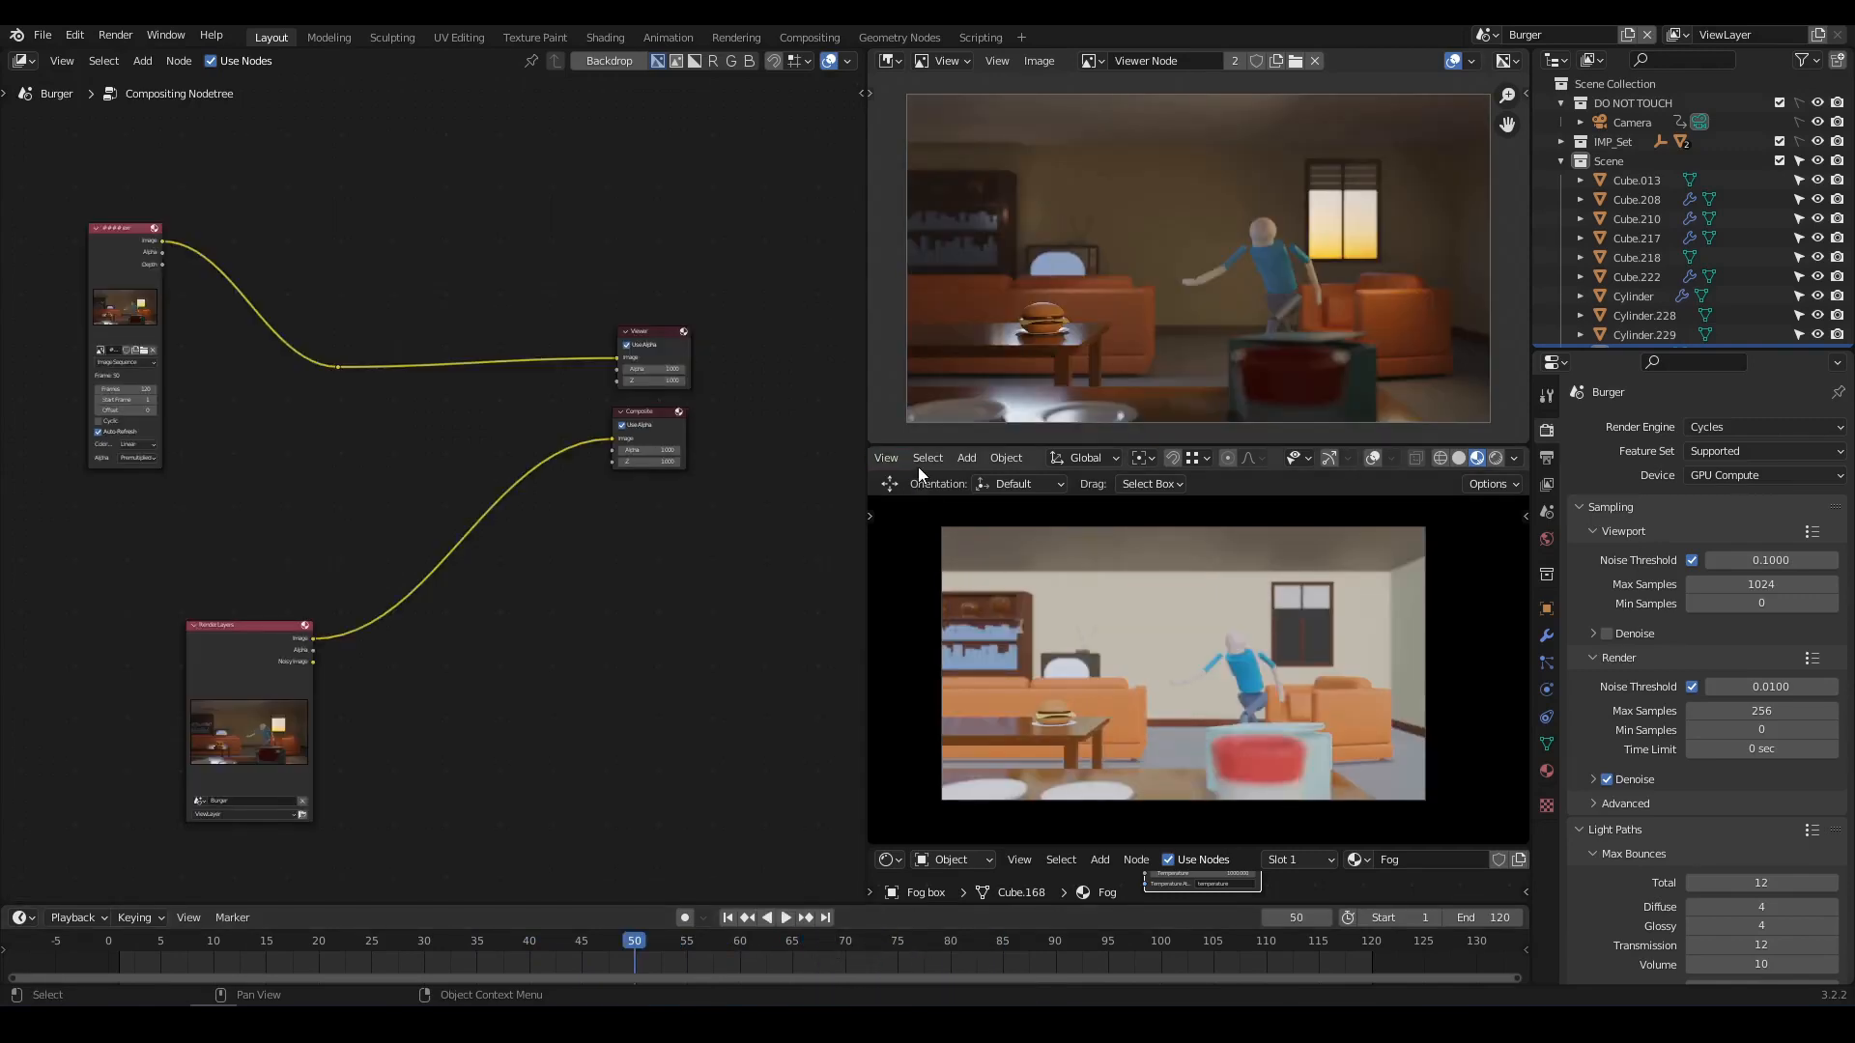
Turn the lower camera viewport into an Image Editor displaying the Render Result.
{"action": "scroll", "coordinate": [919, 467], "scroll_direction": "up", "scroll_amount": 4}
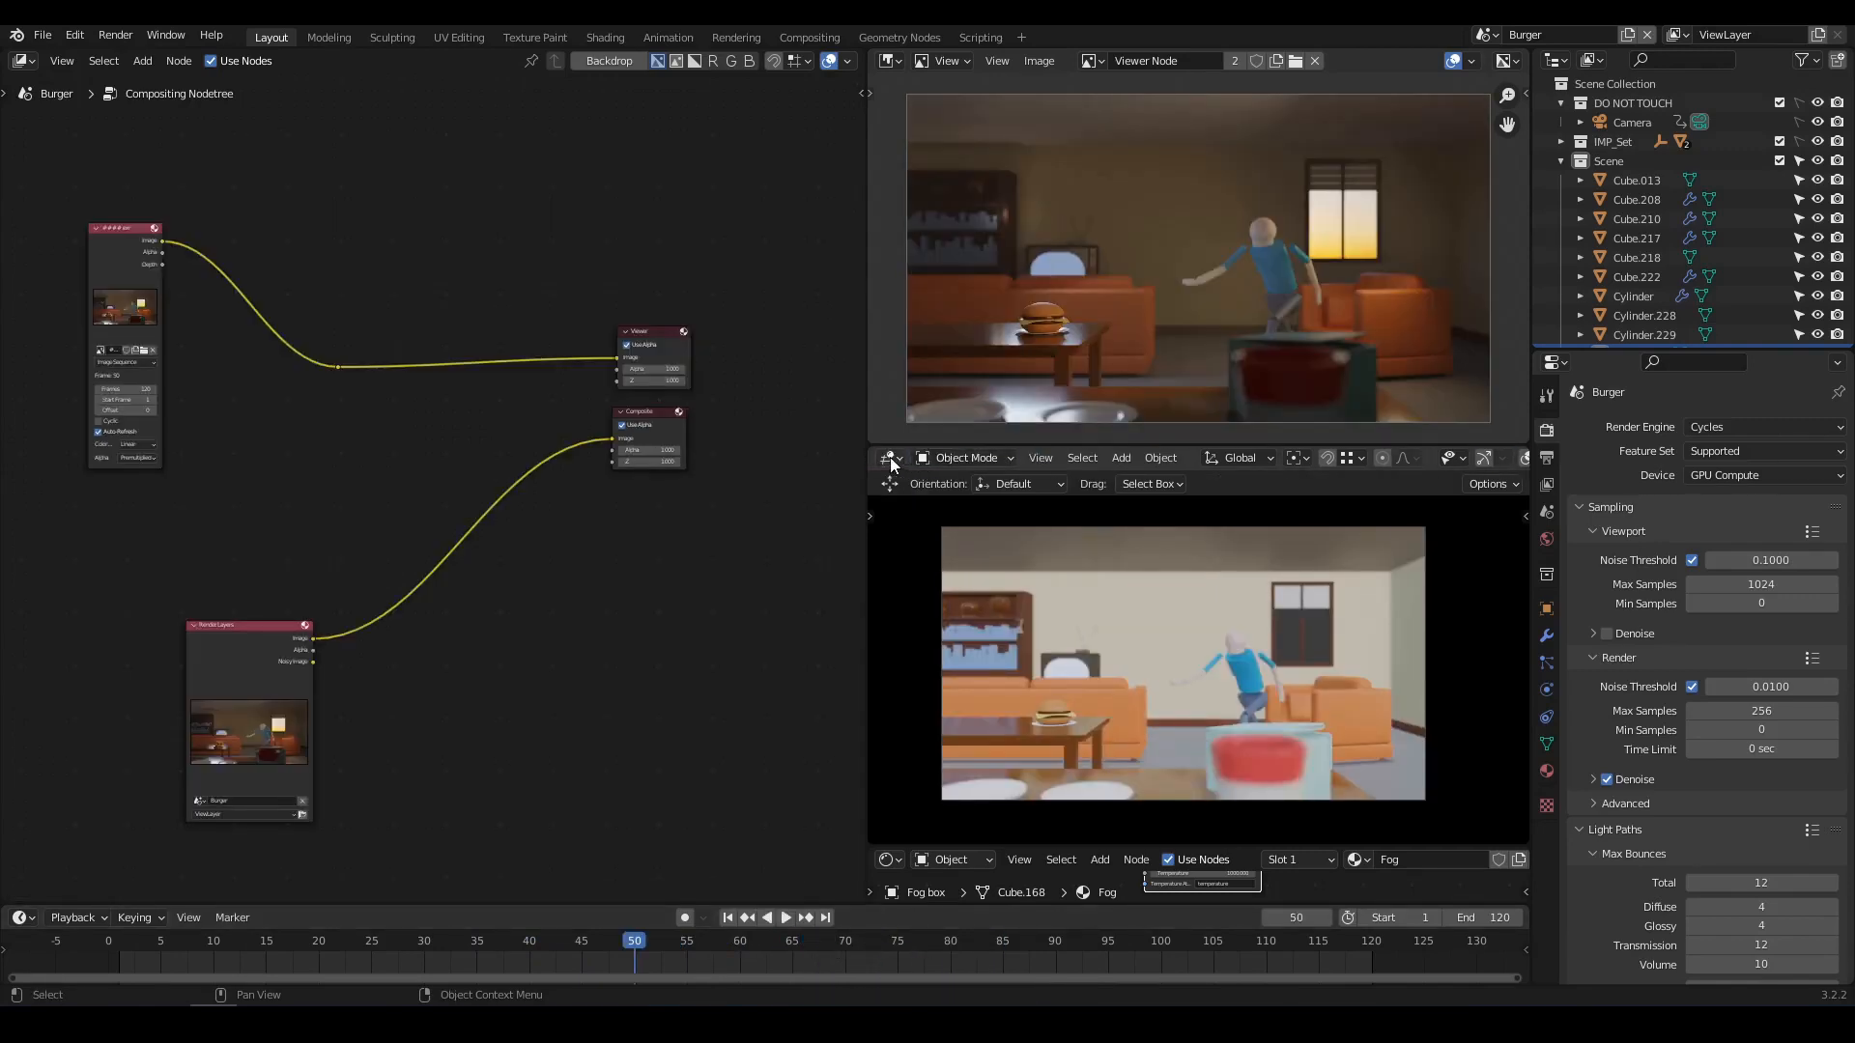
{"action": "left_click", "coordinate": [890, 457]}
{"action": "left_click", "coordinate": [929, 534]}
{"action": "left_click", "coordinate": [1116, 459]}
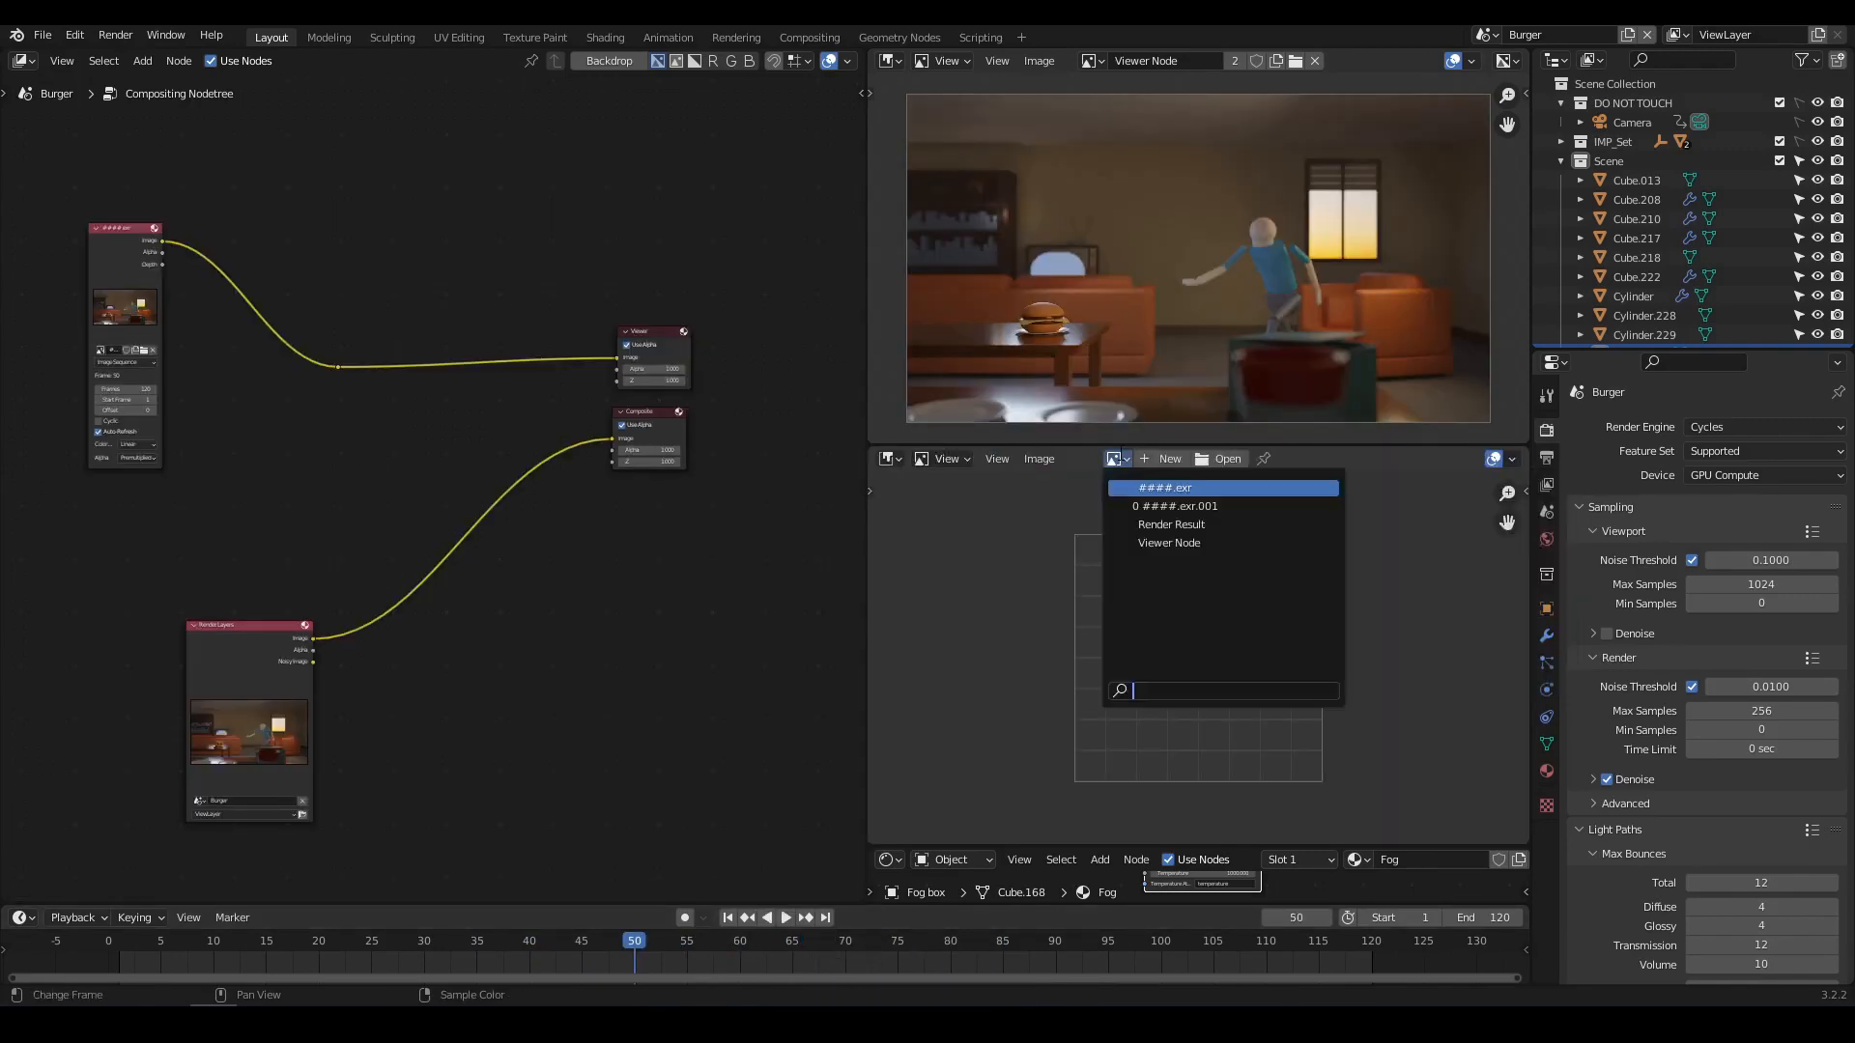
{"action": "left_click", "coordinate": [1167, 526]}
{"action": "scroll", "coordinate": [1194, 657], "scroll_direction": "down", "scroll_amount": 4}
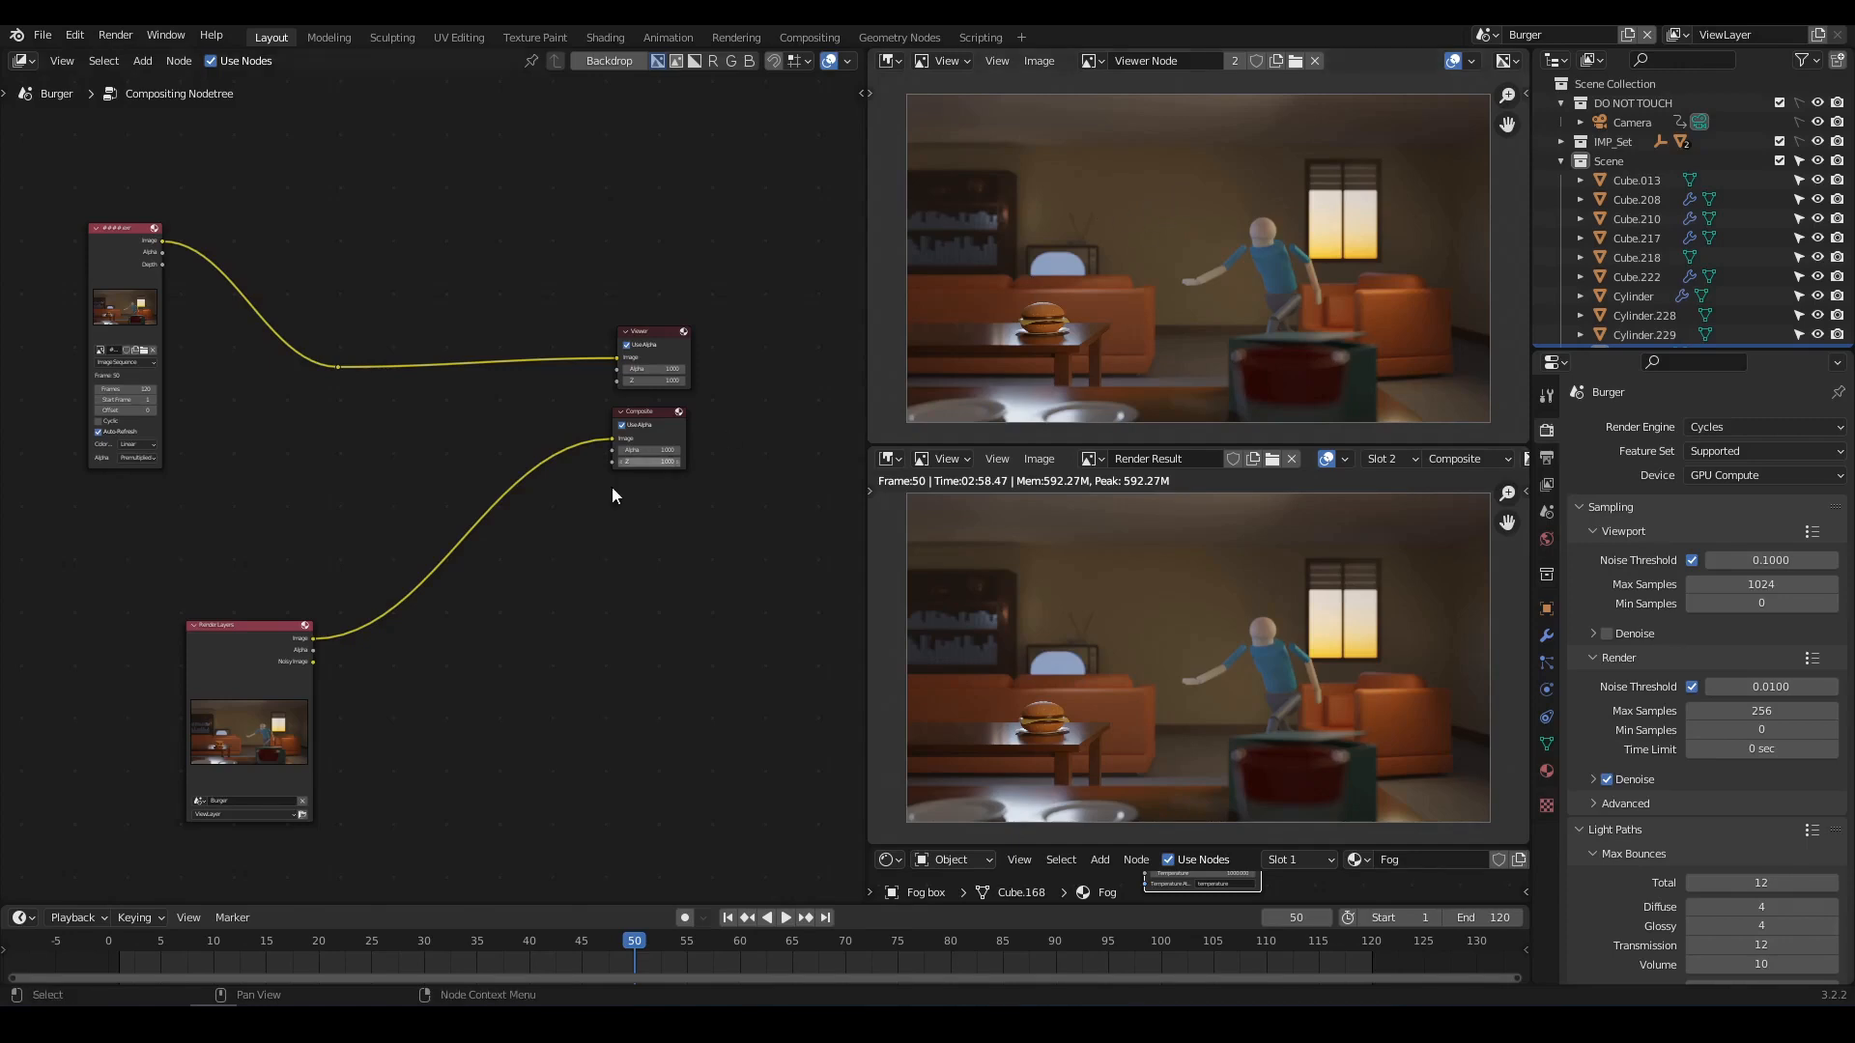
Move the Render Layers node aside and bring the Composite node down level with it, below the image sequence branch.
{"action": "middle_click_drag", "start_coordinate": [612, 487], "coordinate": [703, 448]}
{"action": "left_click_drag", "start_coordinate": [396, 581], "coordinate": [265, 615]}
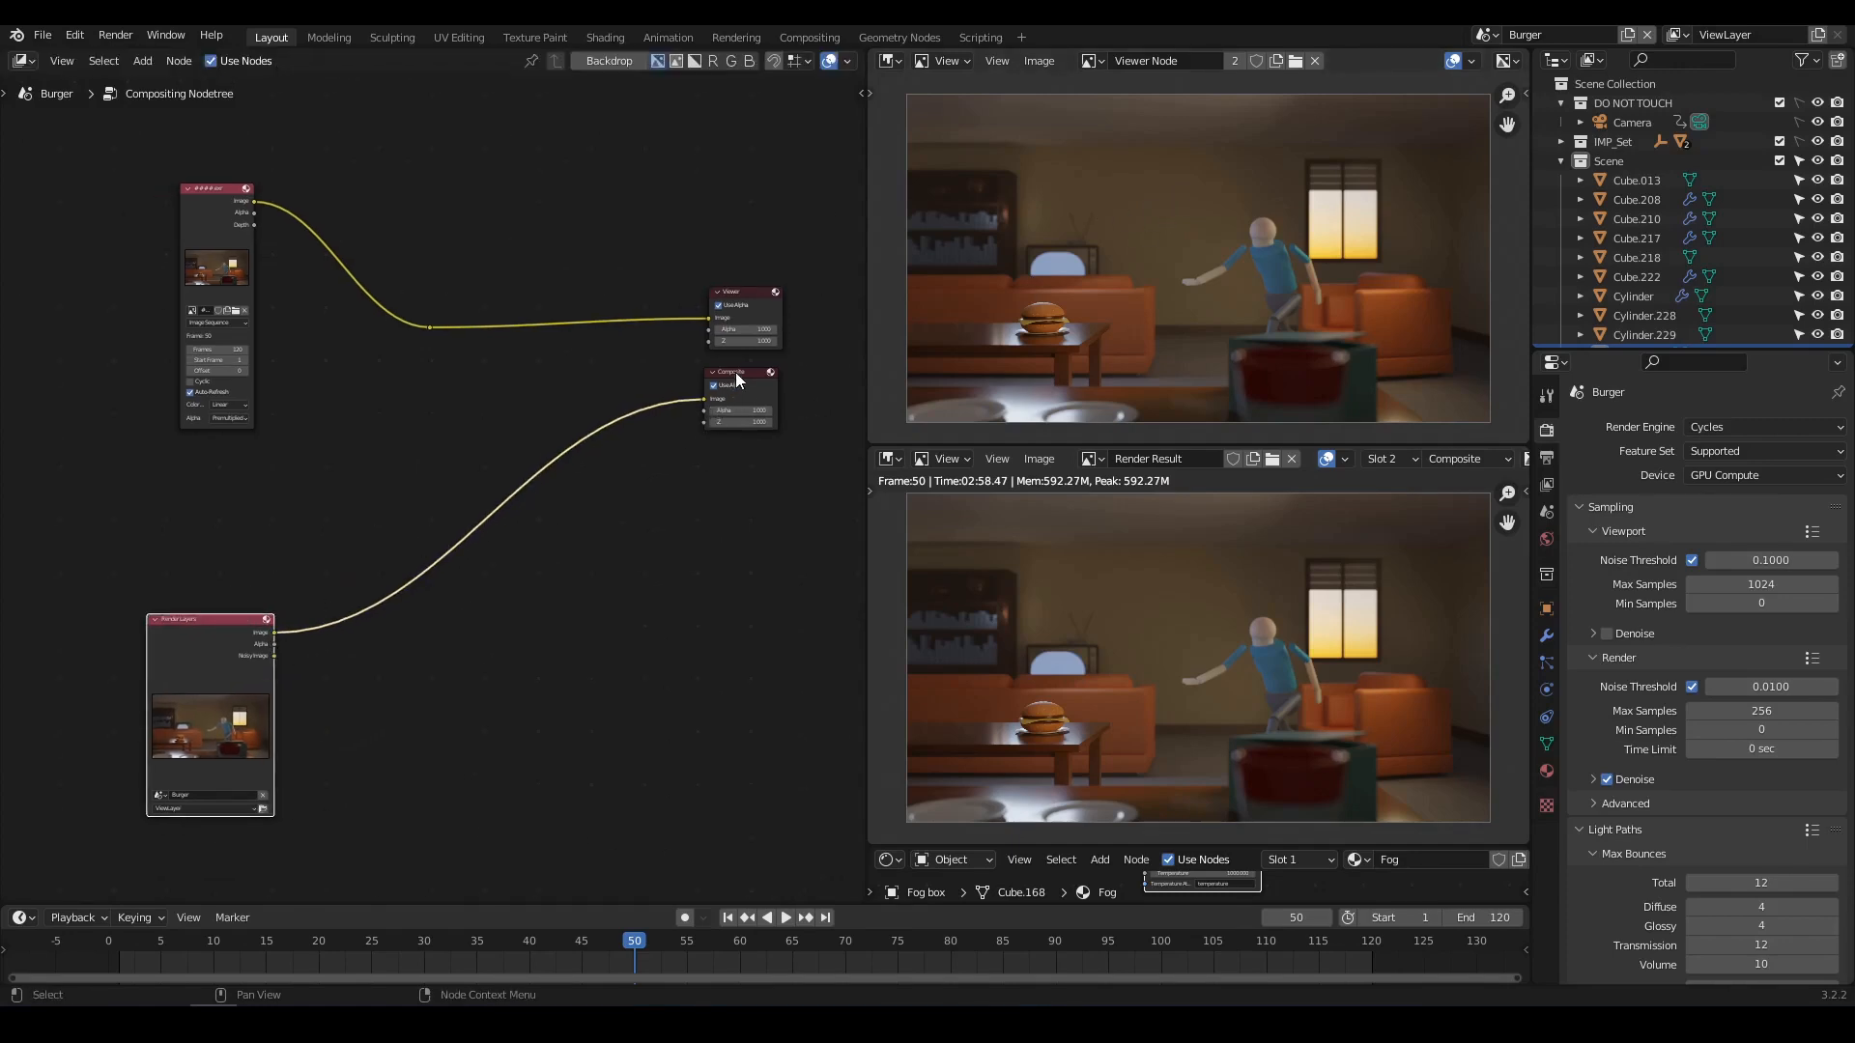
{"action": "left_click_drag", "start_coordinate": [734, 379], "coordinate": [711, 616]}
{"action": "scroll", "coordinate": [618, 648], "scroll_direction": "up", "scroll_amount": 2}
{"action": "middle_click_drag", "start_coordinate": [611, 653], "coordinate": [445, 587]}
{"action": "middle_click_drag", "start_coordinate": [651, 550], "coordinate": [742, 543]}
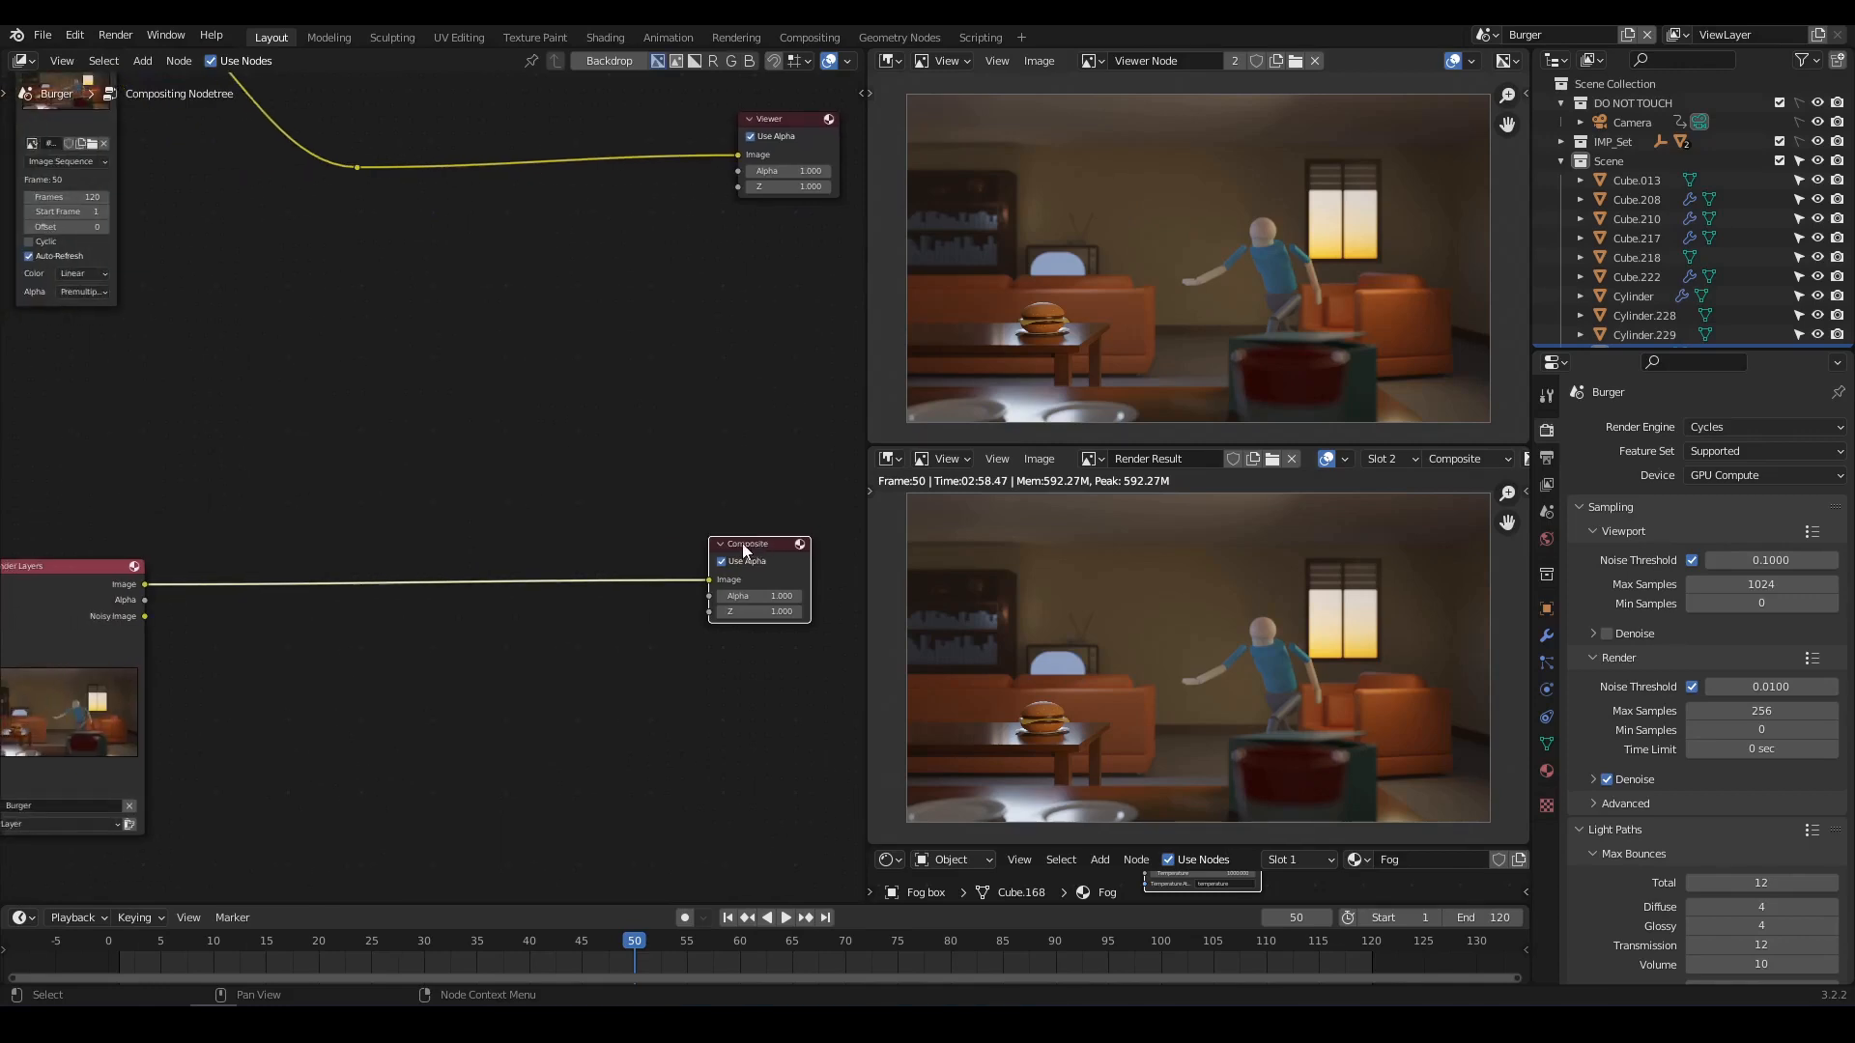
Add a reroute point on the link between the Render Layers and Composite nodes.
{"action": "scroll", "coordinate": [435, 495], "scroll_direction": "down", "scroll_amount": 2}
{"action": "right_click_drag", "start_coordinate": [537, 539], "coordinate": [543, 591], "text": "shift"}
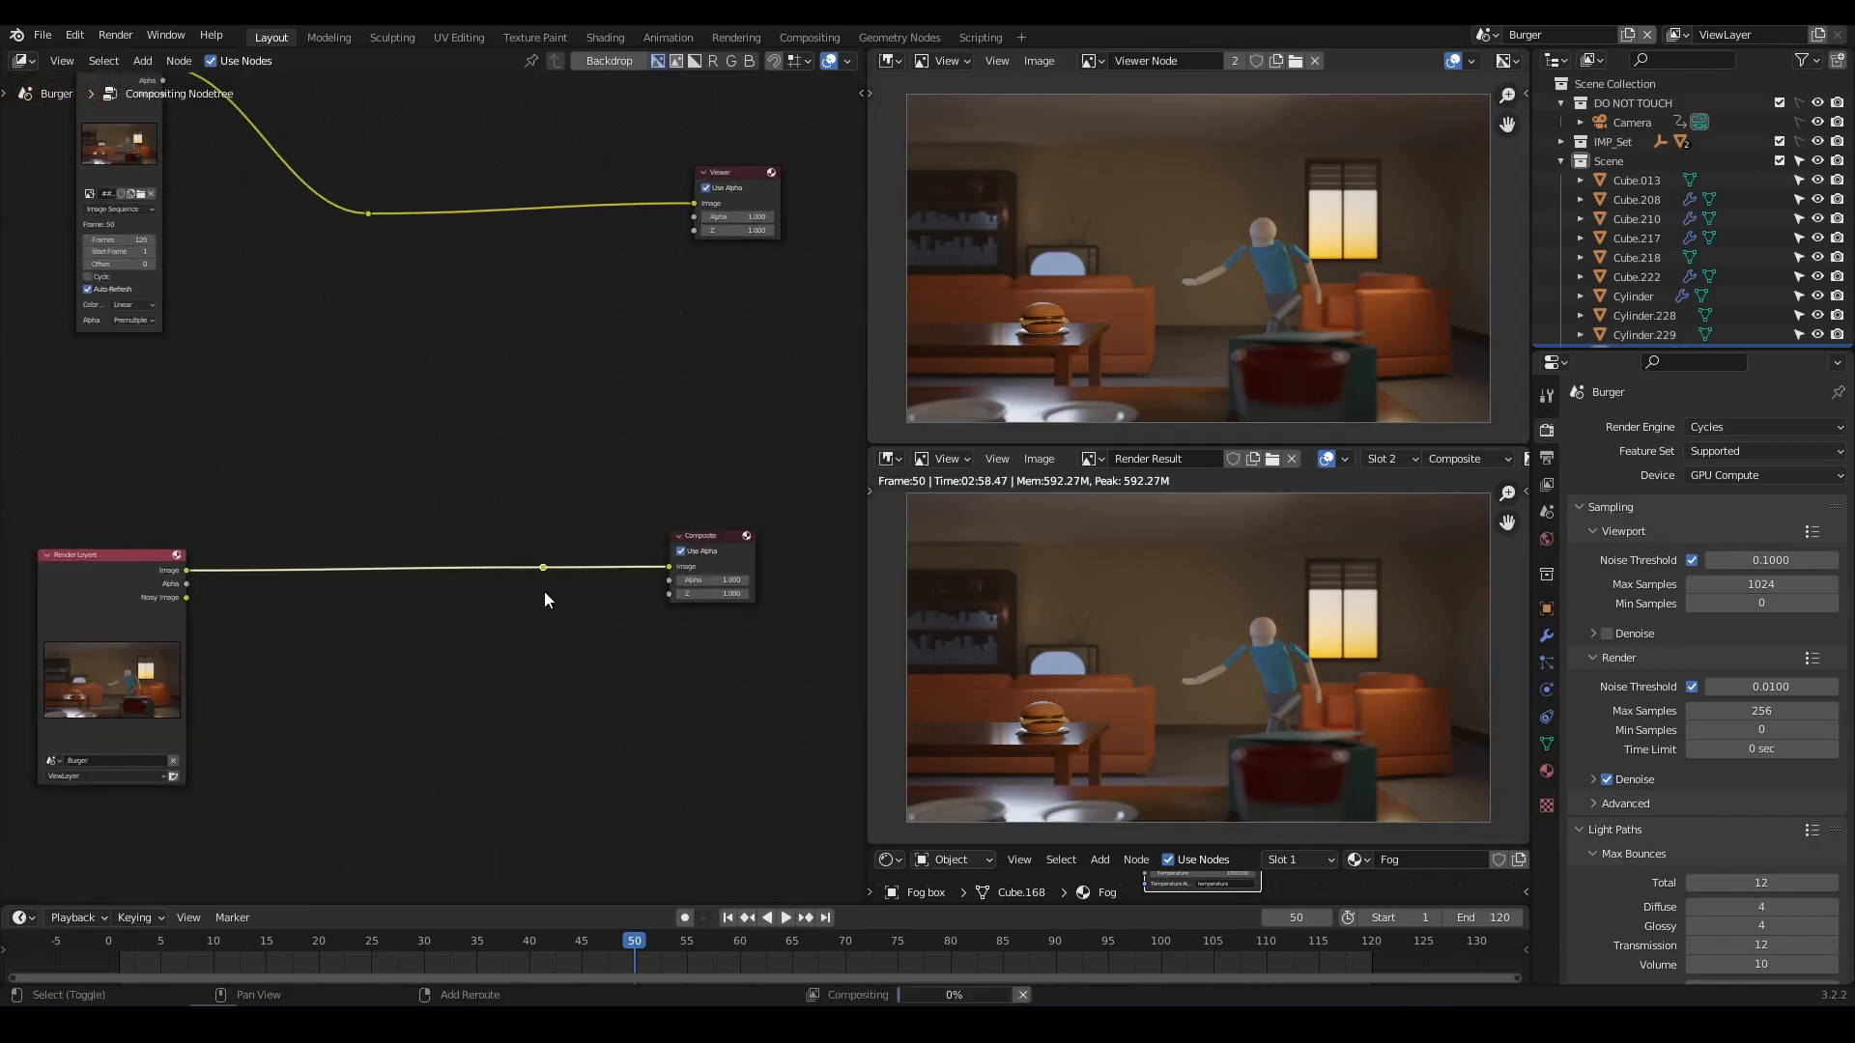
{"action": "scroll", "coordinate": [444, 396], "scroll_direction": "down", "scroll_amount": 2}
{"action": "middle_click_drag", "start_coordinate": [443, 397], "coordinate": [557, 481]}
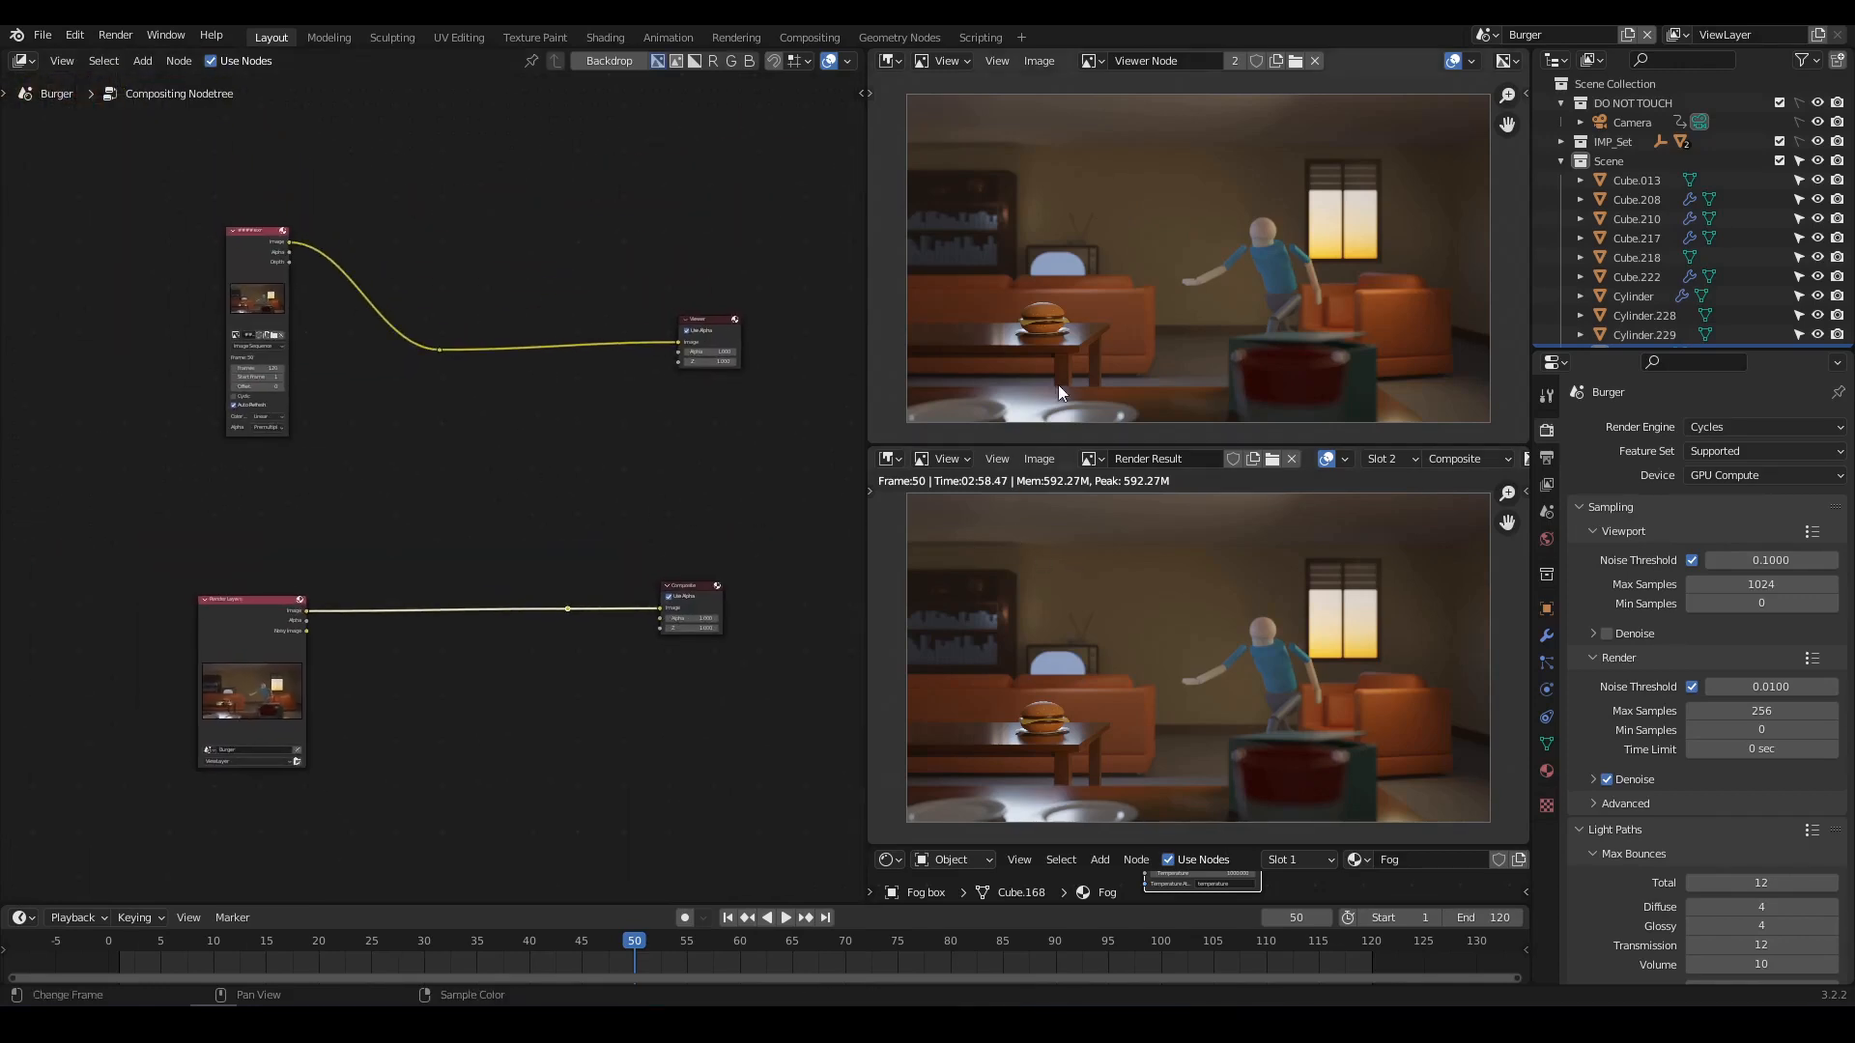
Insert an RGB Curves node on the link between the image sequence and the Viewer node.
{"action": "middle_click_drag", "start_coordinate": [450, 379], "coordinate": [493, 447]}
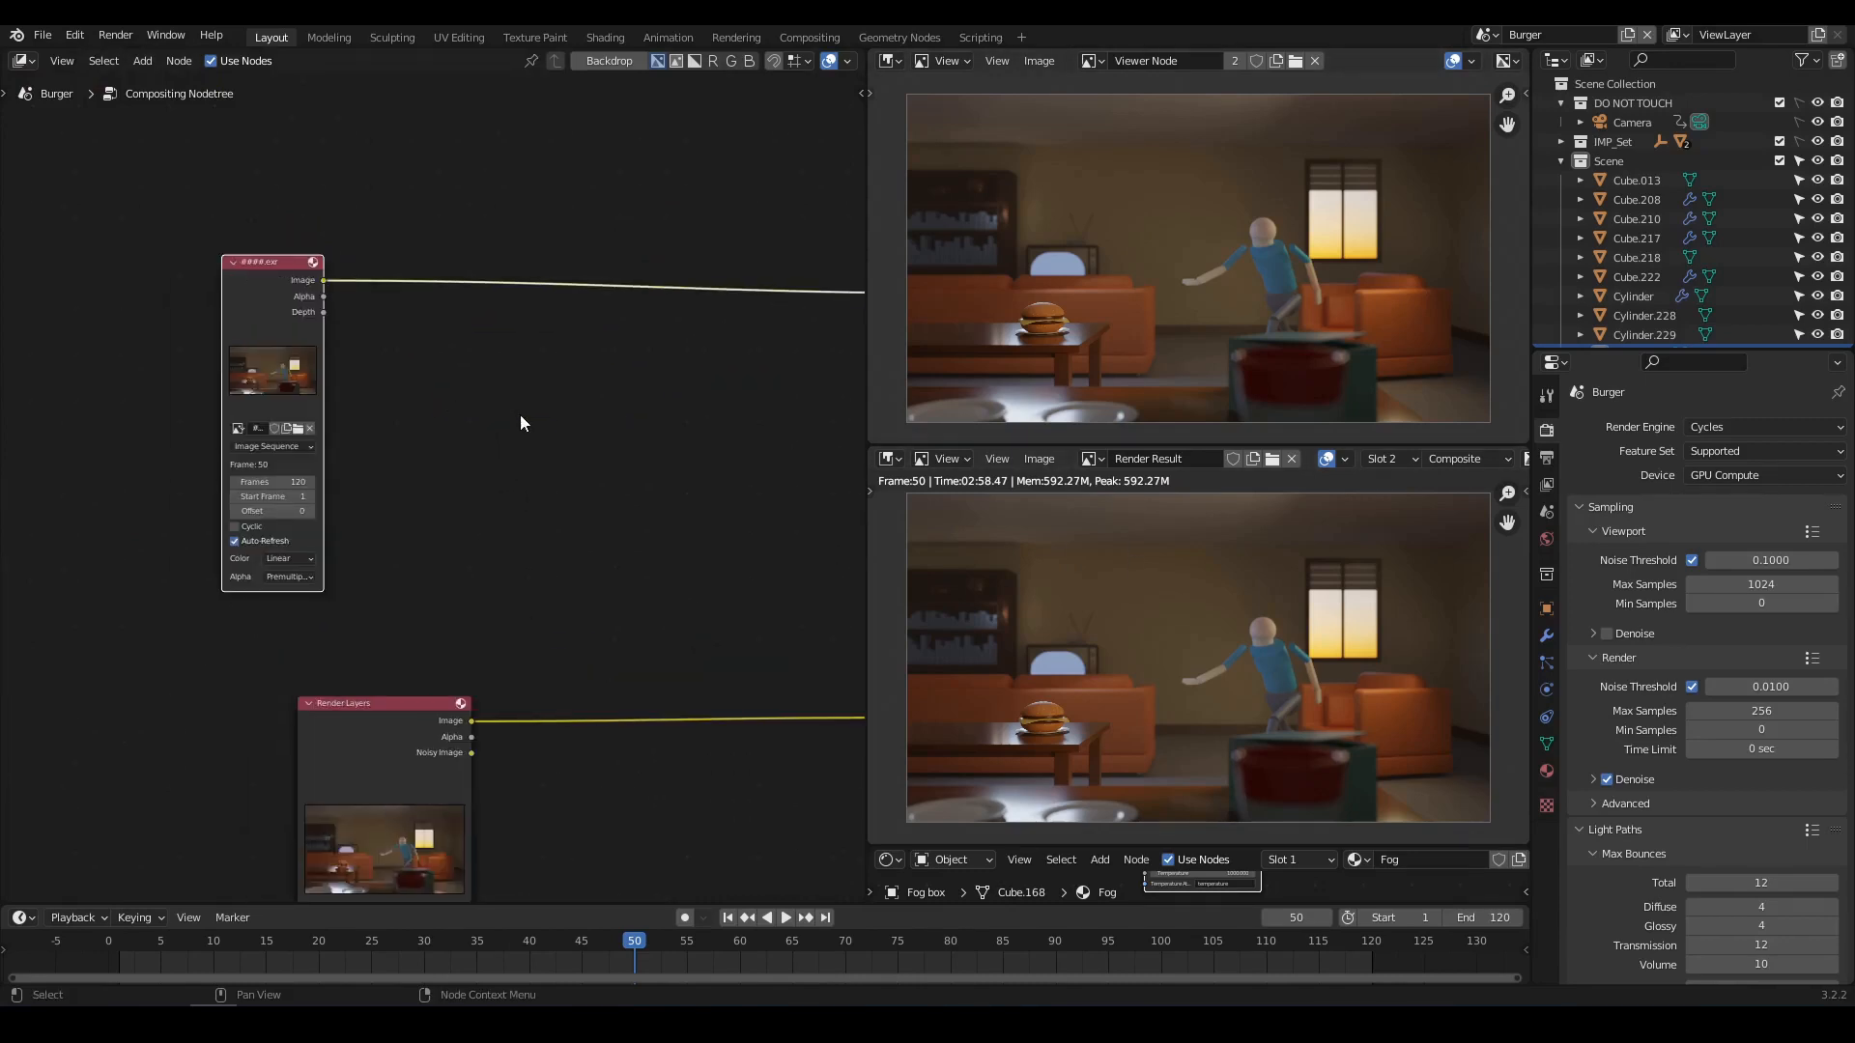
{"action": "scroll", "coordinate": [520, 414], "scroll_direction": "down", "scroll_amount": 3}
{"action": "middle_click_drag", "start_coordinate": [514, 398], "coordinate": [369, 421]}
{"action": "key", "text": "shift+a"}
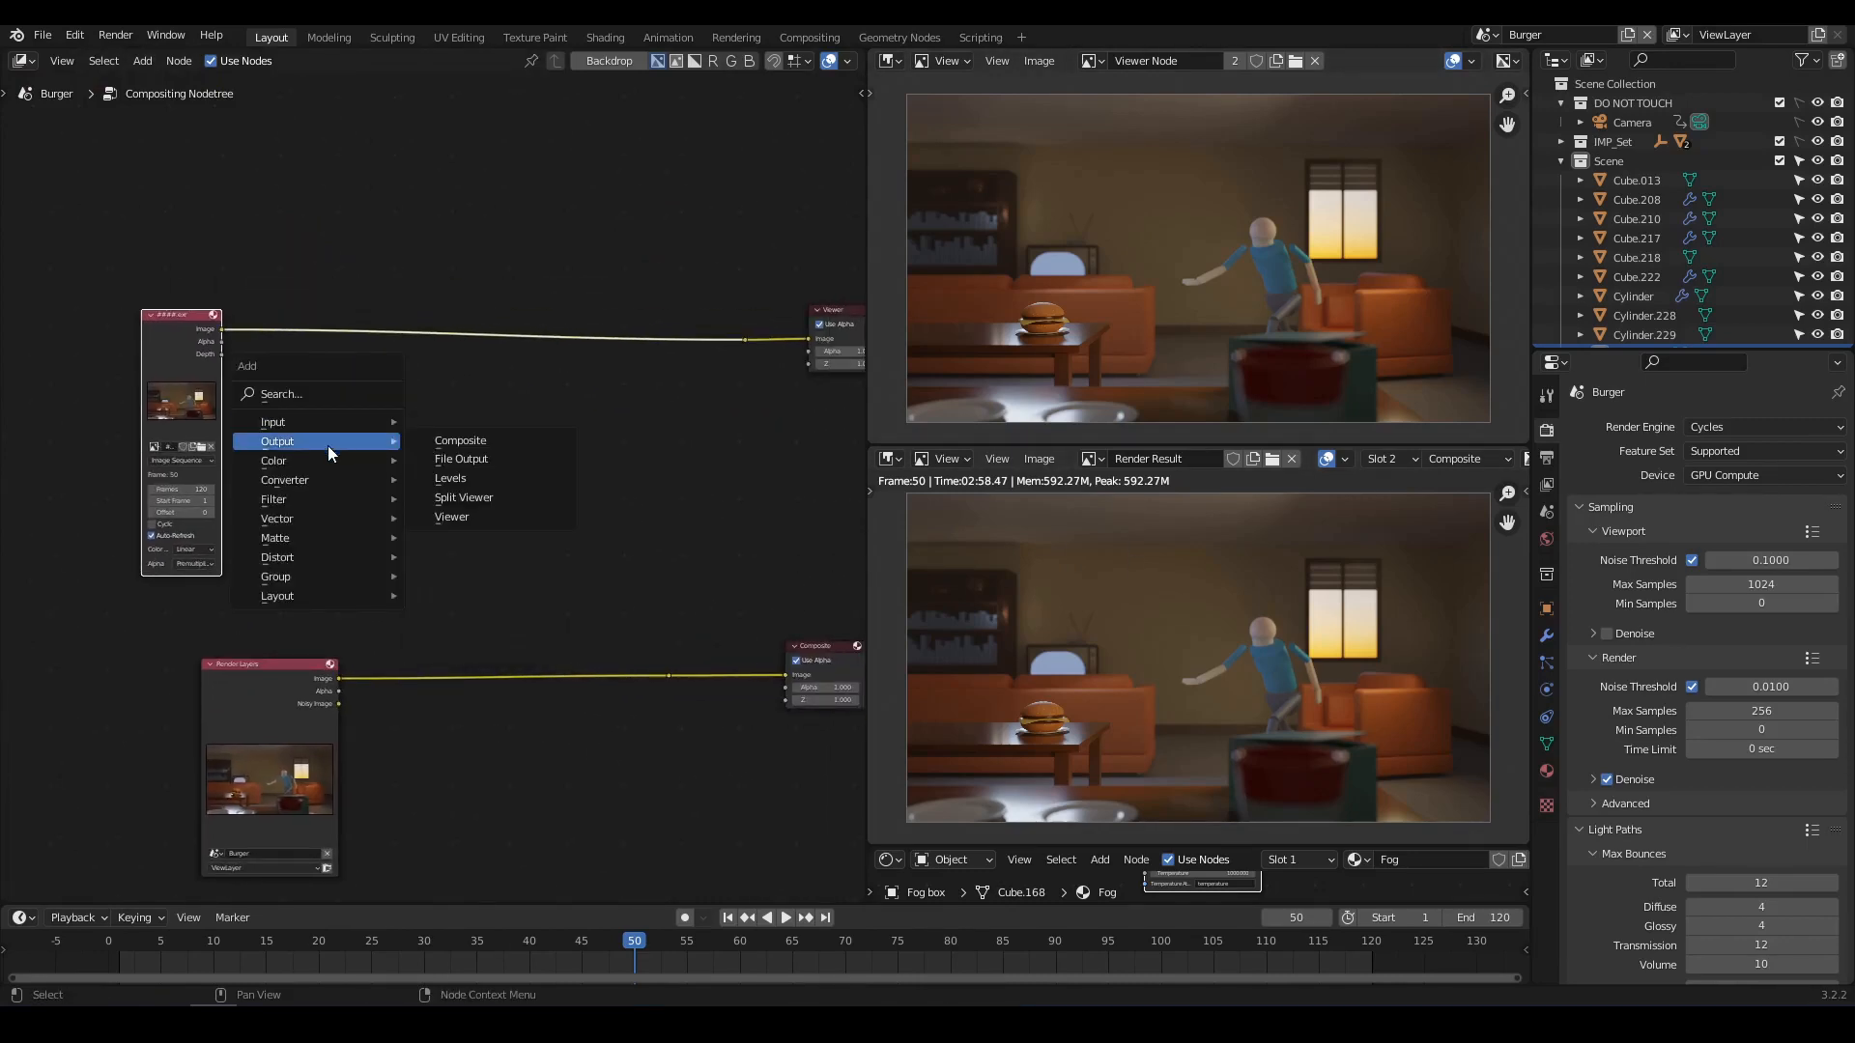
{"action": "mouse_move", "coordinate": [335, 466]}
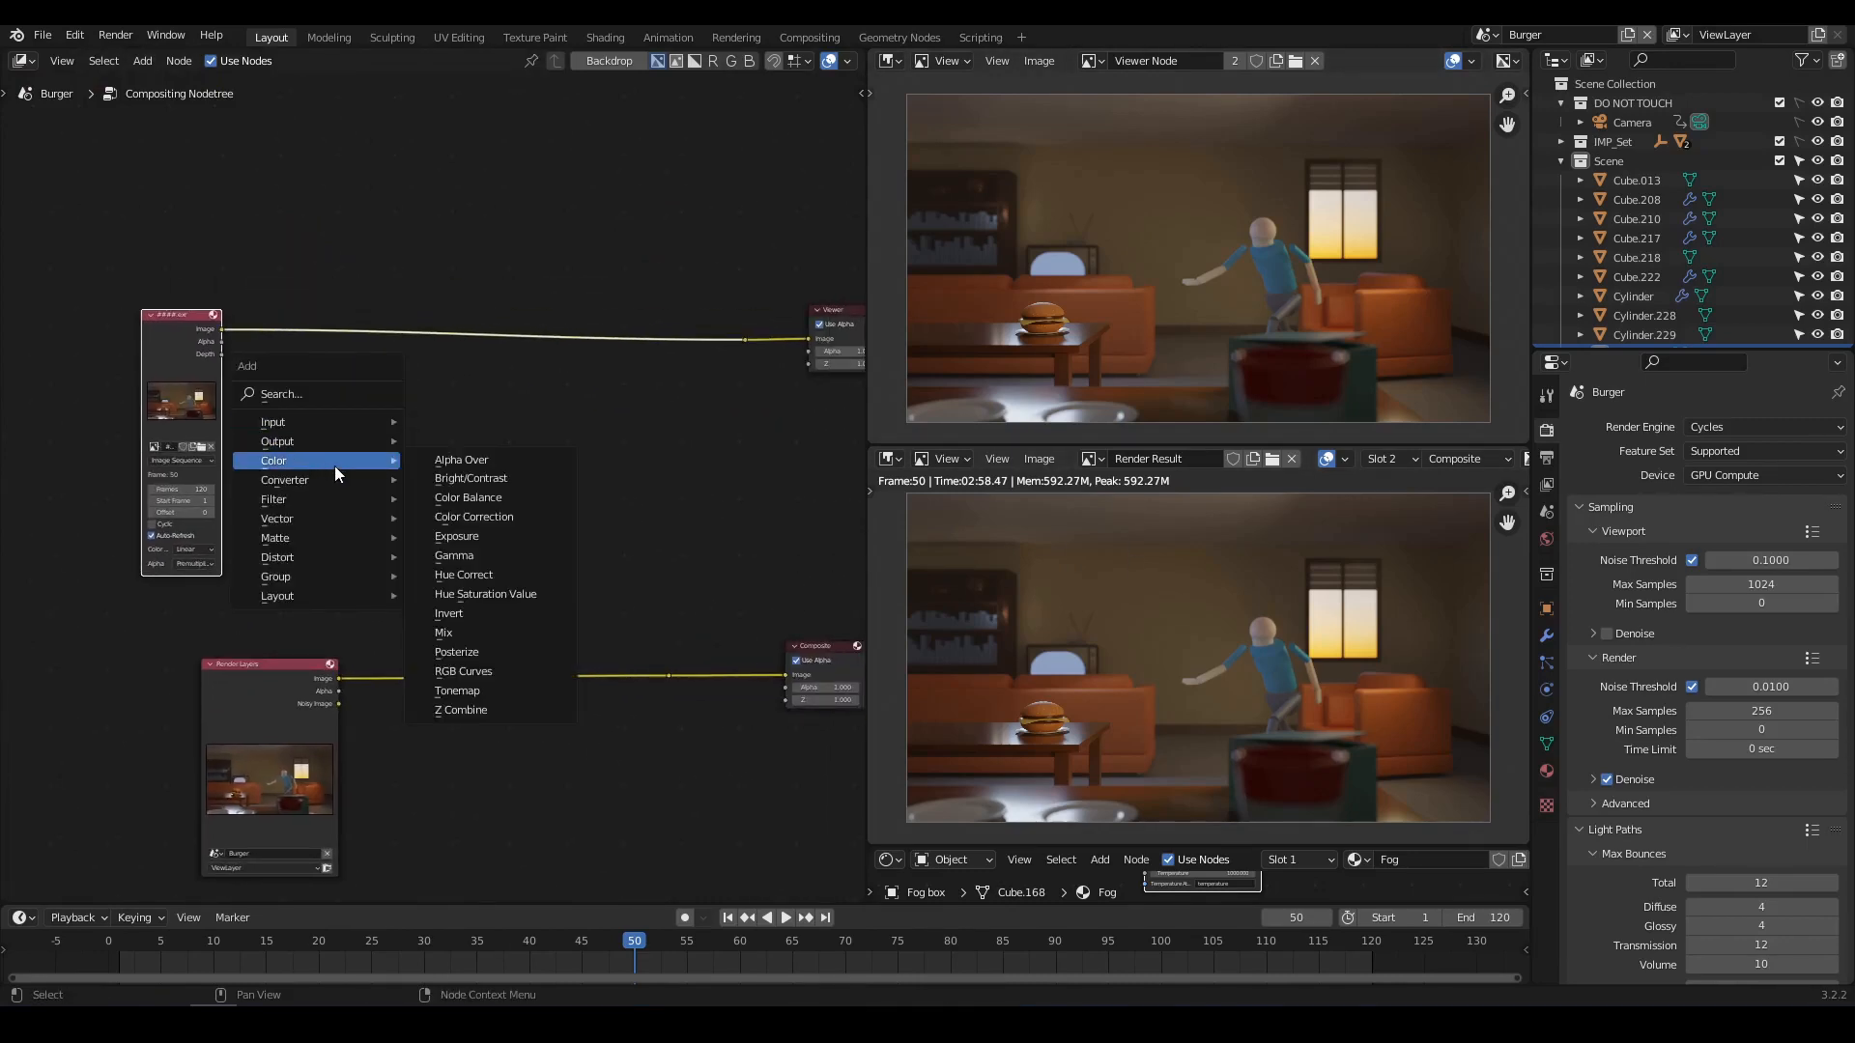
{"action": "left_click", "coordinate": [467, 669]}
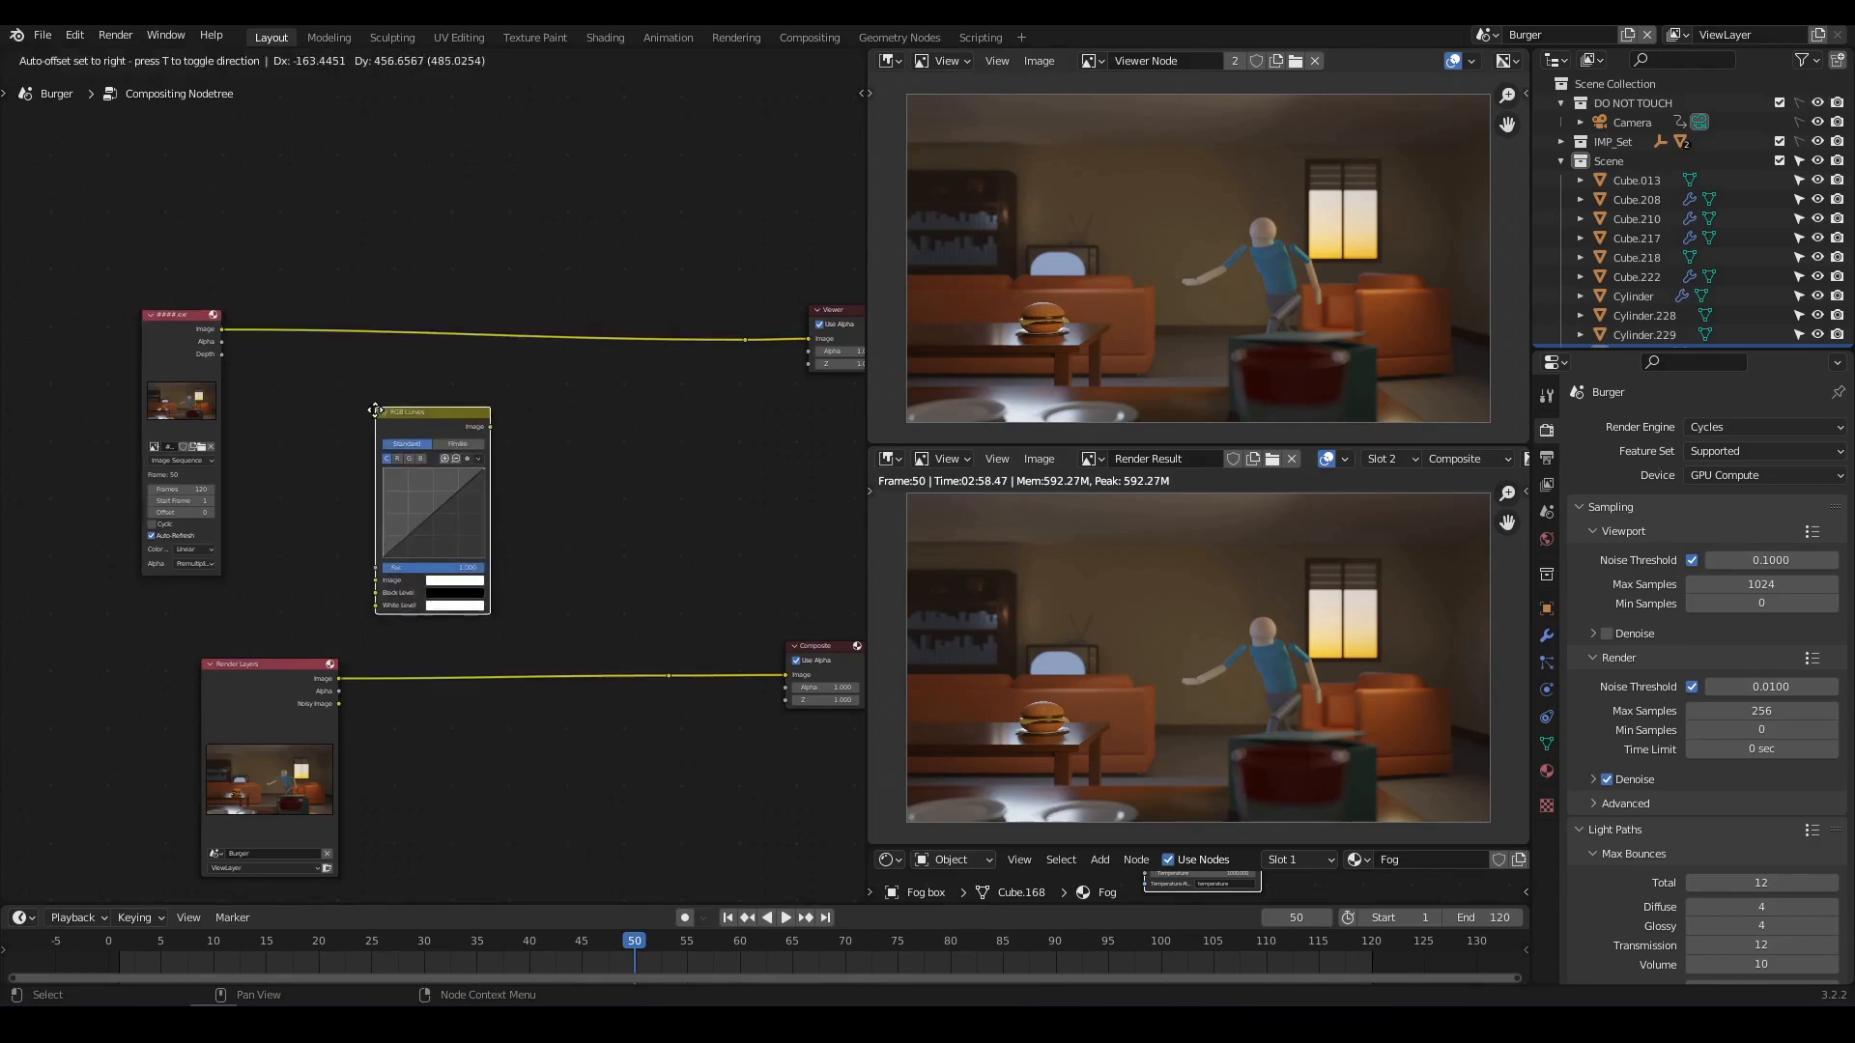
{"action": "left_click", "coordinate": [348, 332]}
Lift the lower part of the red curve slightly, and raise the blue curve through a point at about 0.2, 0.3.
{"action": "scroll", "coordinate": [347, 333], "scroll_direction": "up", "scroll_amount": 2}
{"action": "middle_click_drag", "start_coordinate": [347, 334], "coordinate": [608, 419]}
{"action": "scroll", "coordinate": [541, 427], "scroll_direction": "up", "scroll_amount": 8}
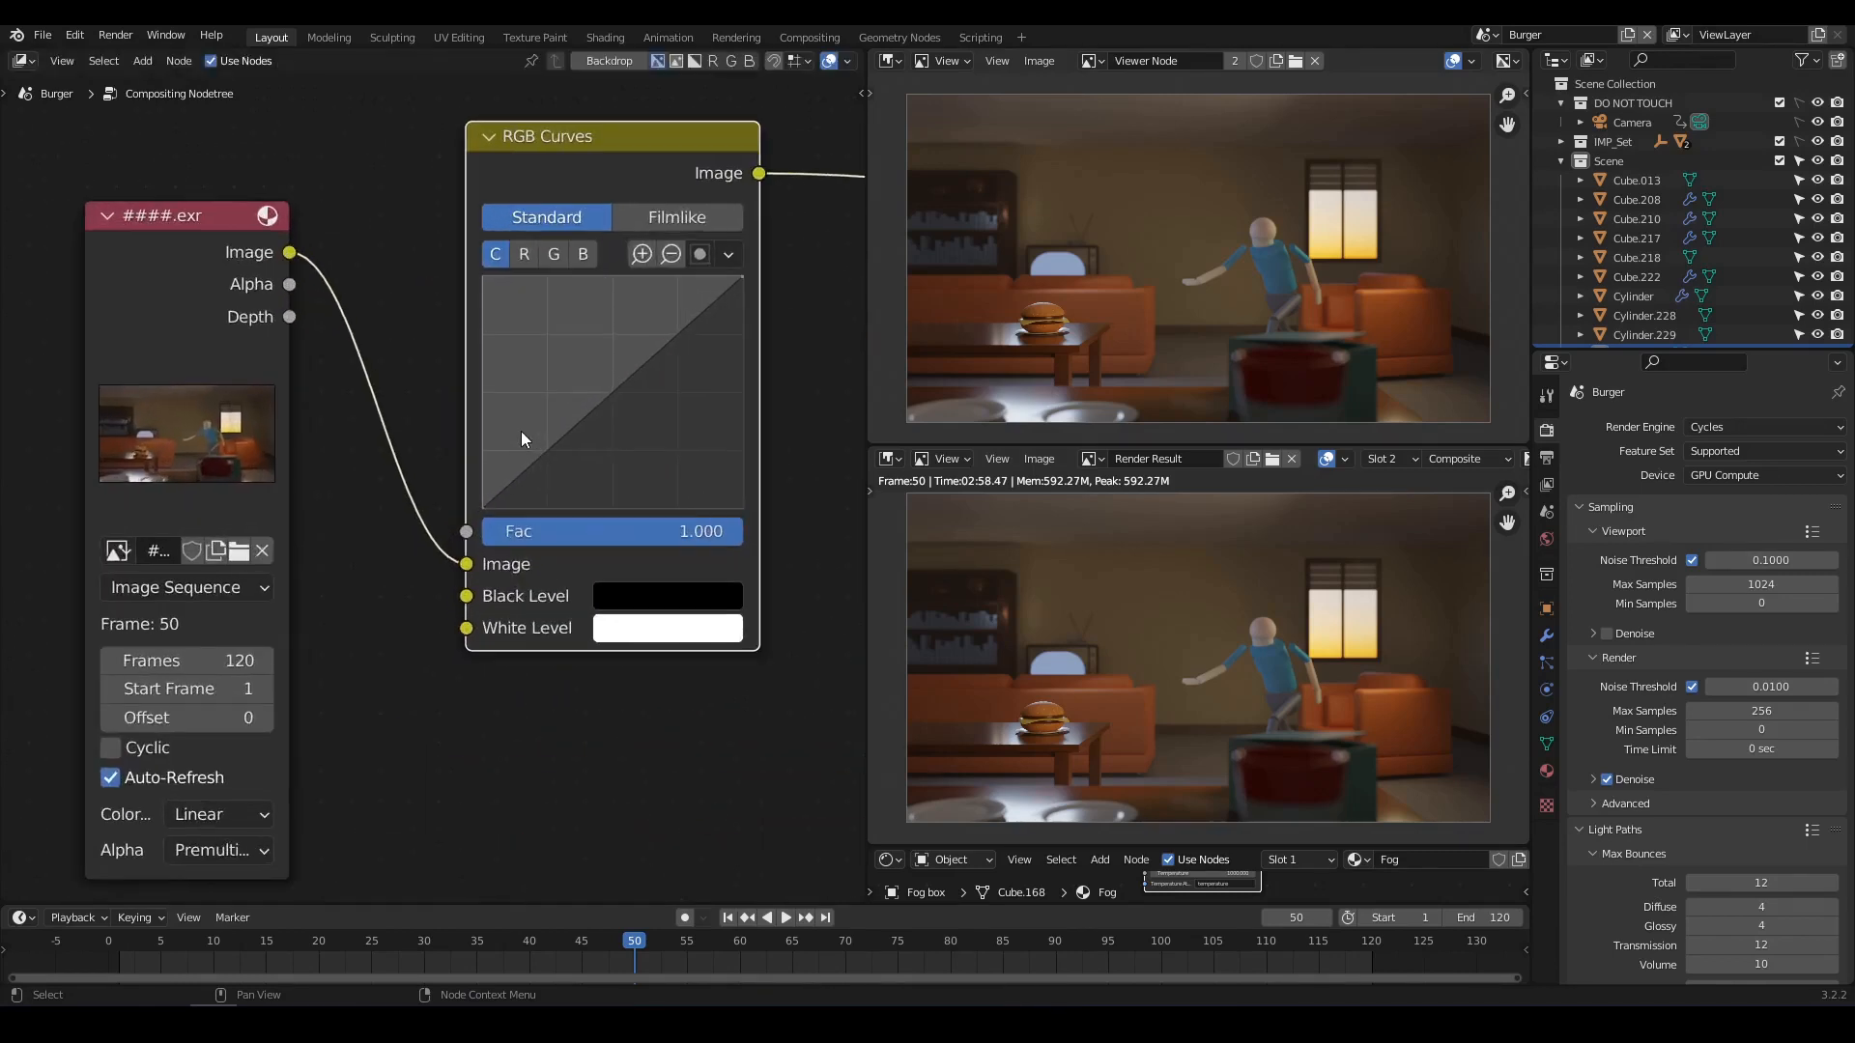
{"action": "middle_click_drag", "start_coordinate": [542, 357], "coordinate": [394, 440]}
{"action": "scroll", "coordinate": [396, 442], "scroll_direction": "up", "scroll_amount": 3}
{"action": "left_click", "coordinate": [353, 309]}
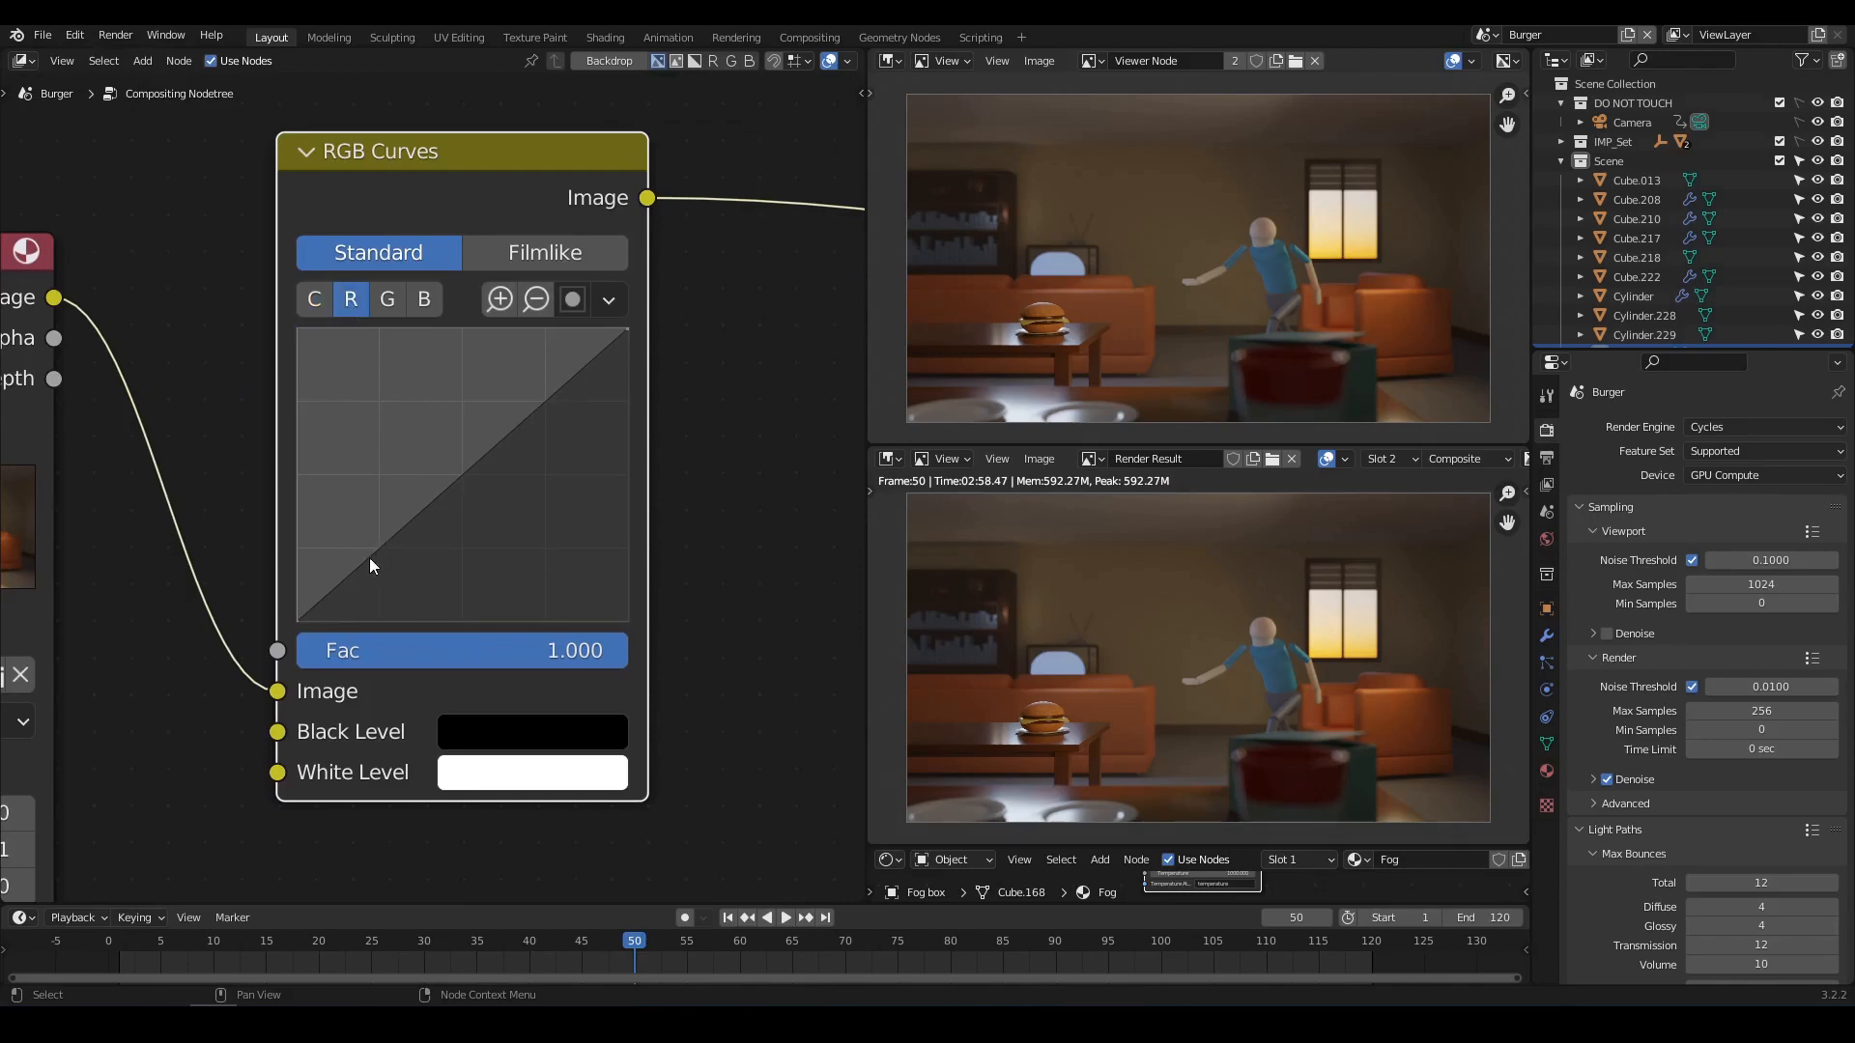
{"action": "left_click_drag", "start_coordinate": [374, 549], "coordinate": [372, 542]}
{"action": "left_click_drag", "start_coordinate": [380, 538], "coordinate": [344, 514]}
{"action": "left_click", "coordinate": [398, 284]}
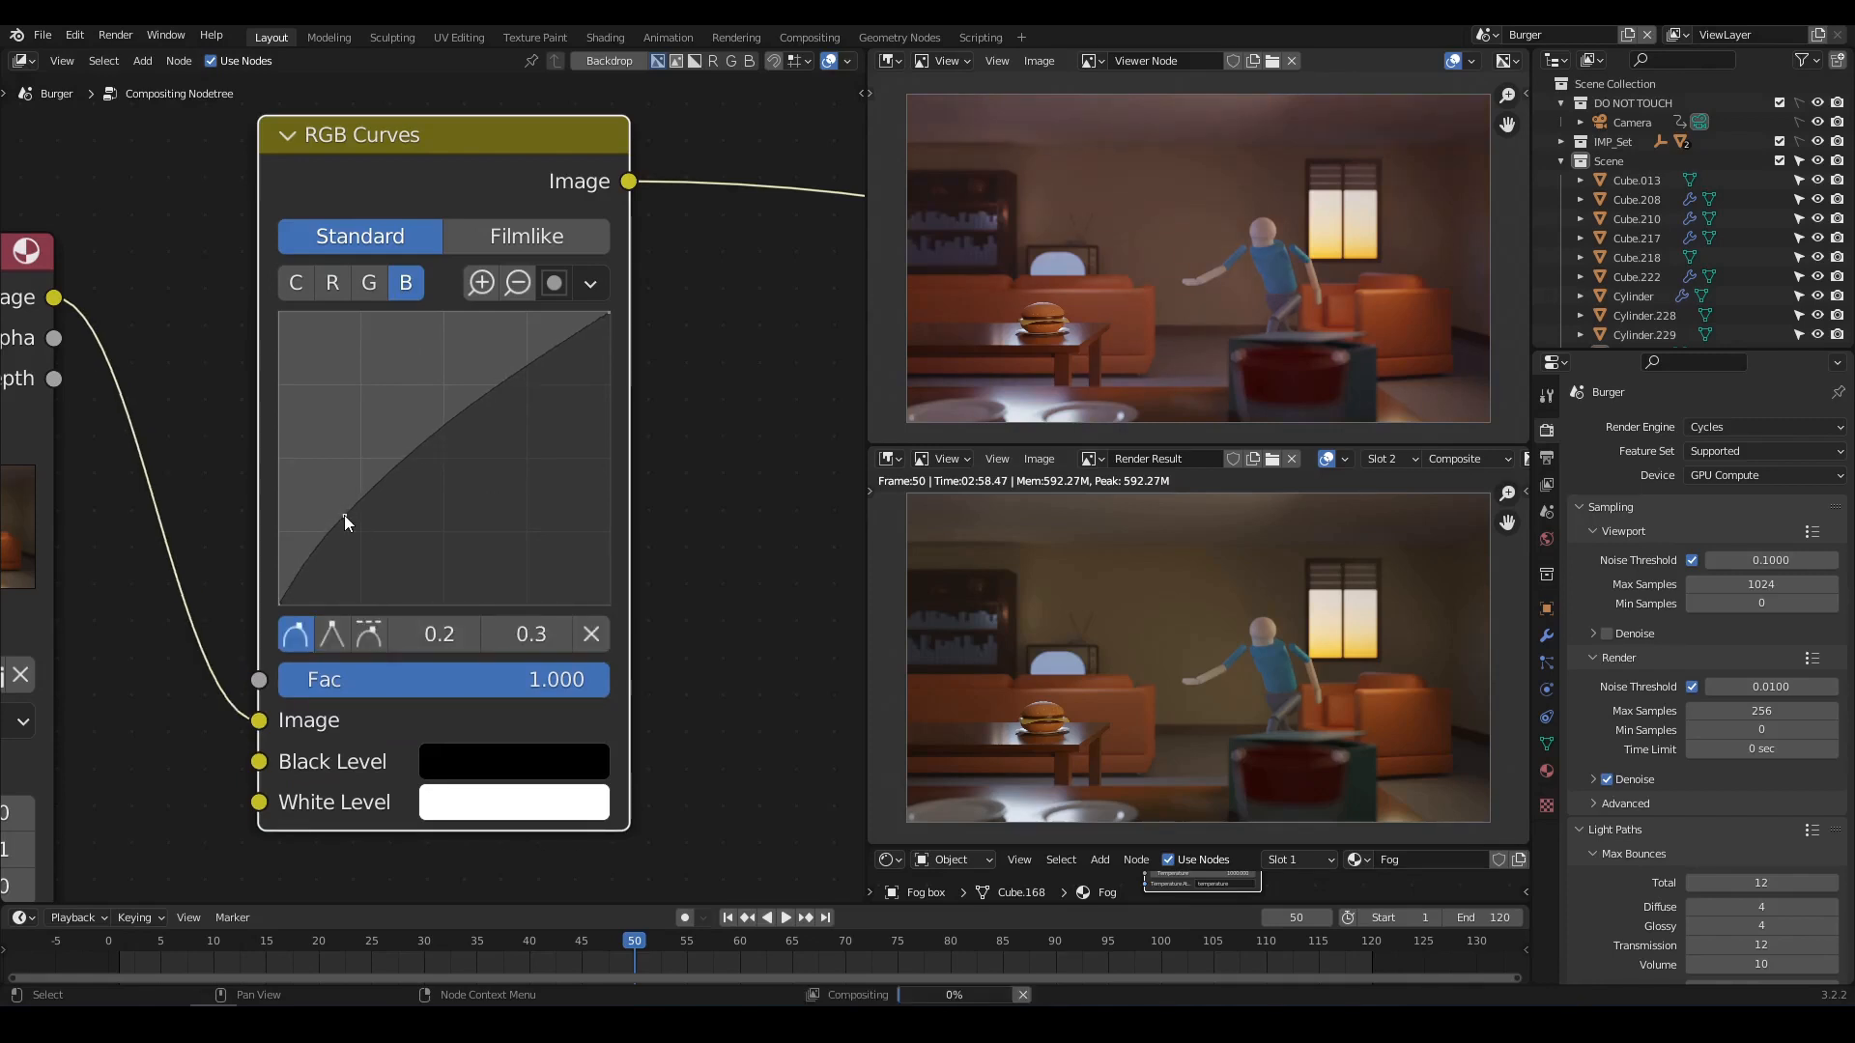
Insert a Color Balance node on the link between the RGB Curves and Viewer nodes.
{"action": "key", "text": "Home"}
{"action": "key", "text": "shift+a"}
{"action": "mouse_move", "coordinate": [510, 495]}
{"action": "left_click", "coordinate": [618, 514]}
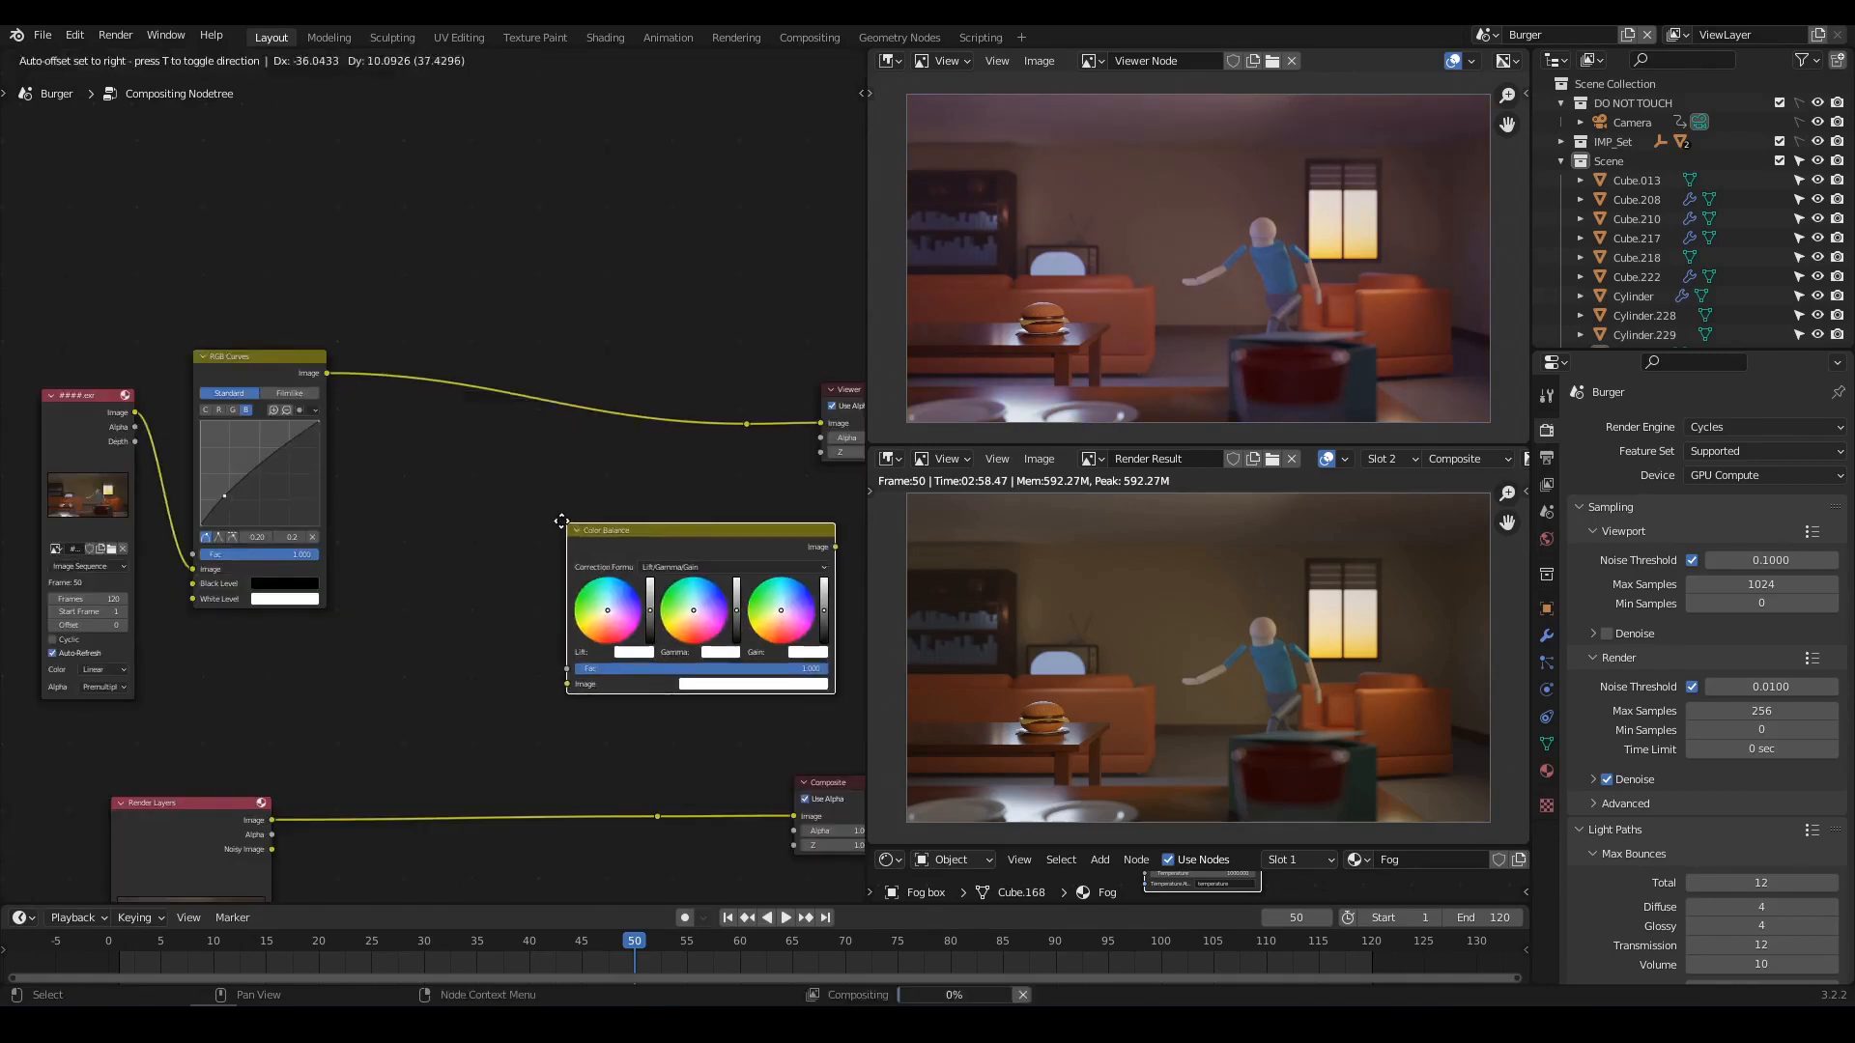
{"action": "left_click", "coordinate": [403, 363]}
Set the Color Balance formula to Offset/Power/Slope (ASC-CDL), tinting the offset toward blue and the slope toward light red.
{"action": "scroll", "coordinate": [472, 415], "scroll_direction": "up", "scroll_amount": 4}
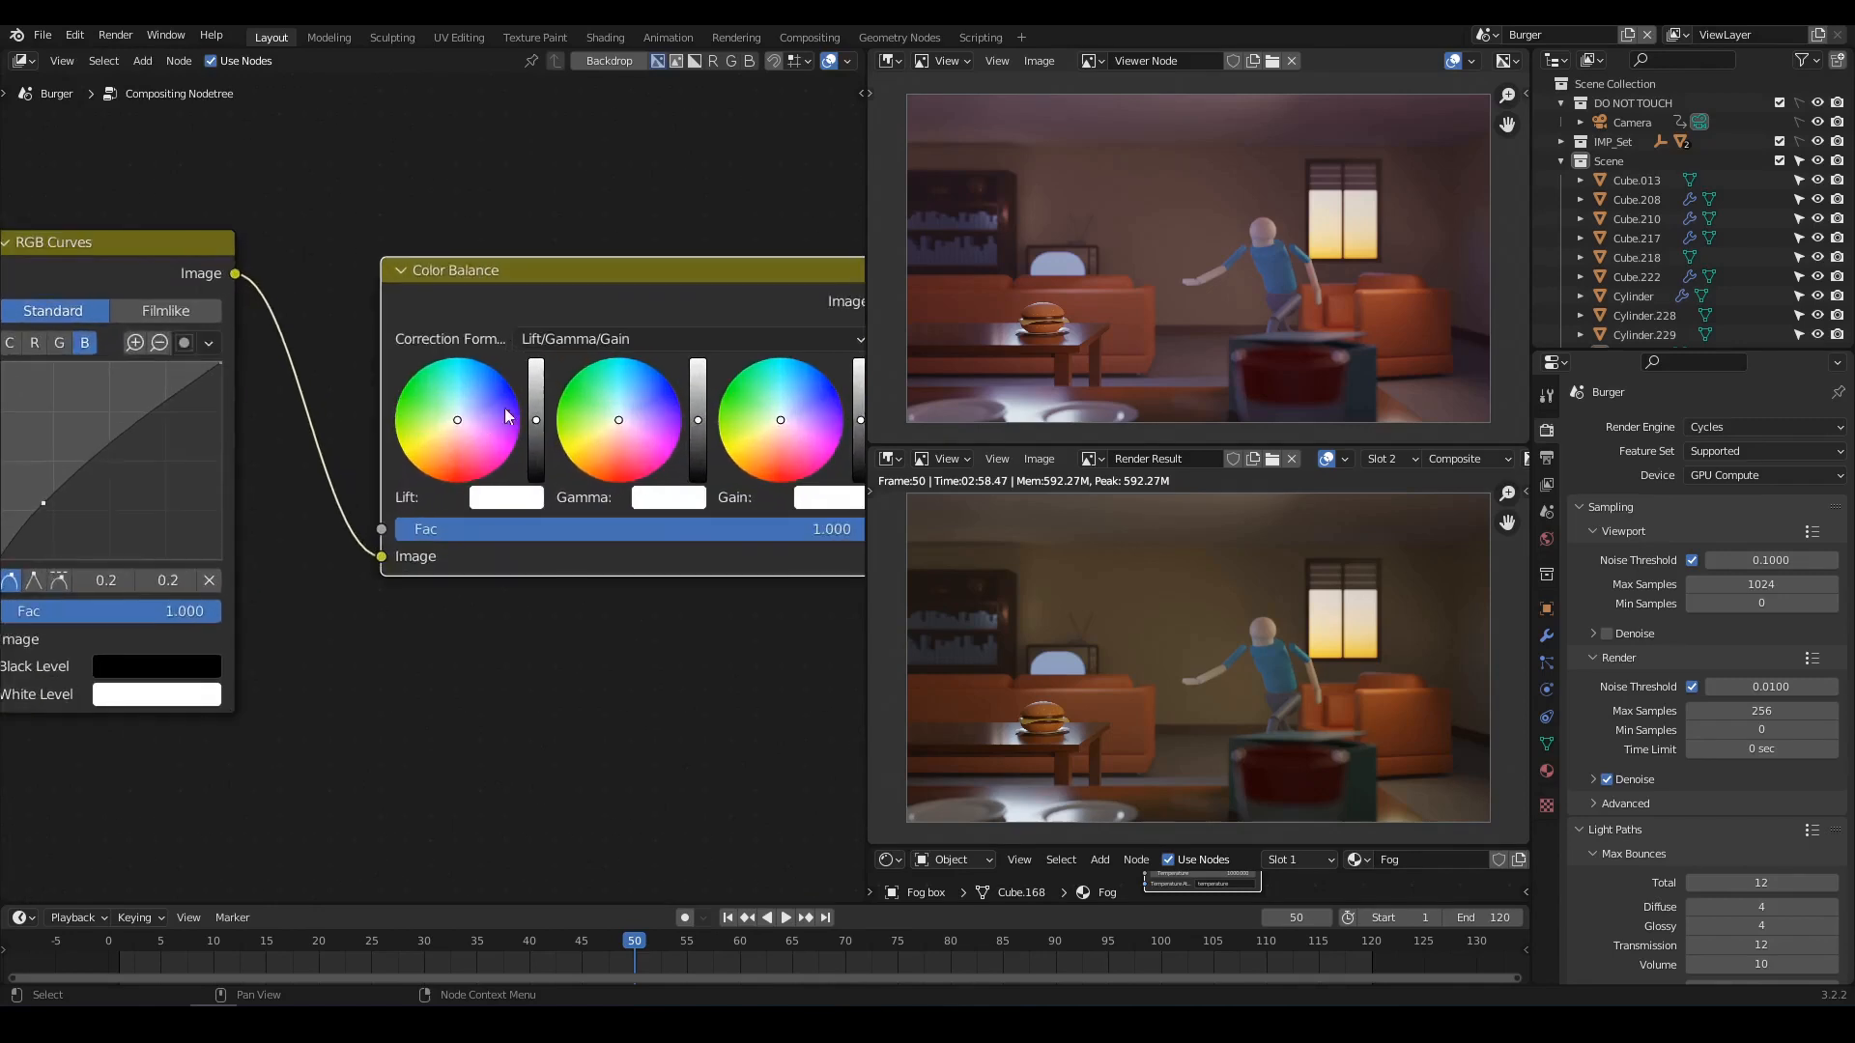
{"action": "left_click", "coordinate": [441, 393]}
{"action": "left_click", "coordinate": [432, 456]}
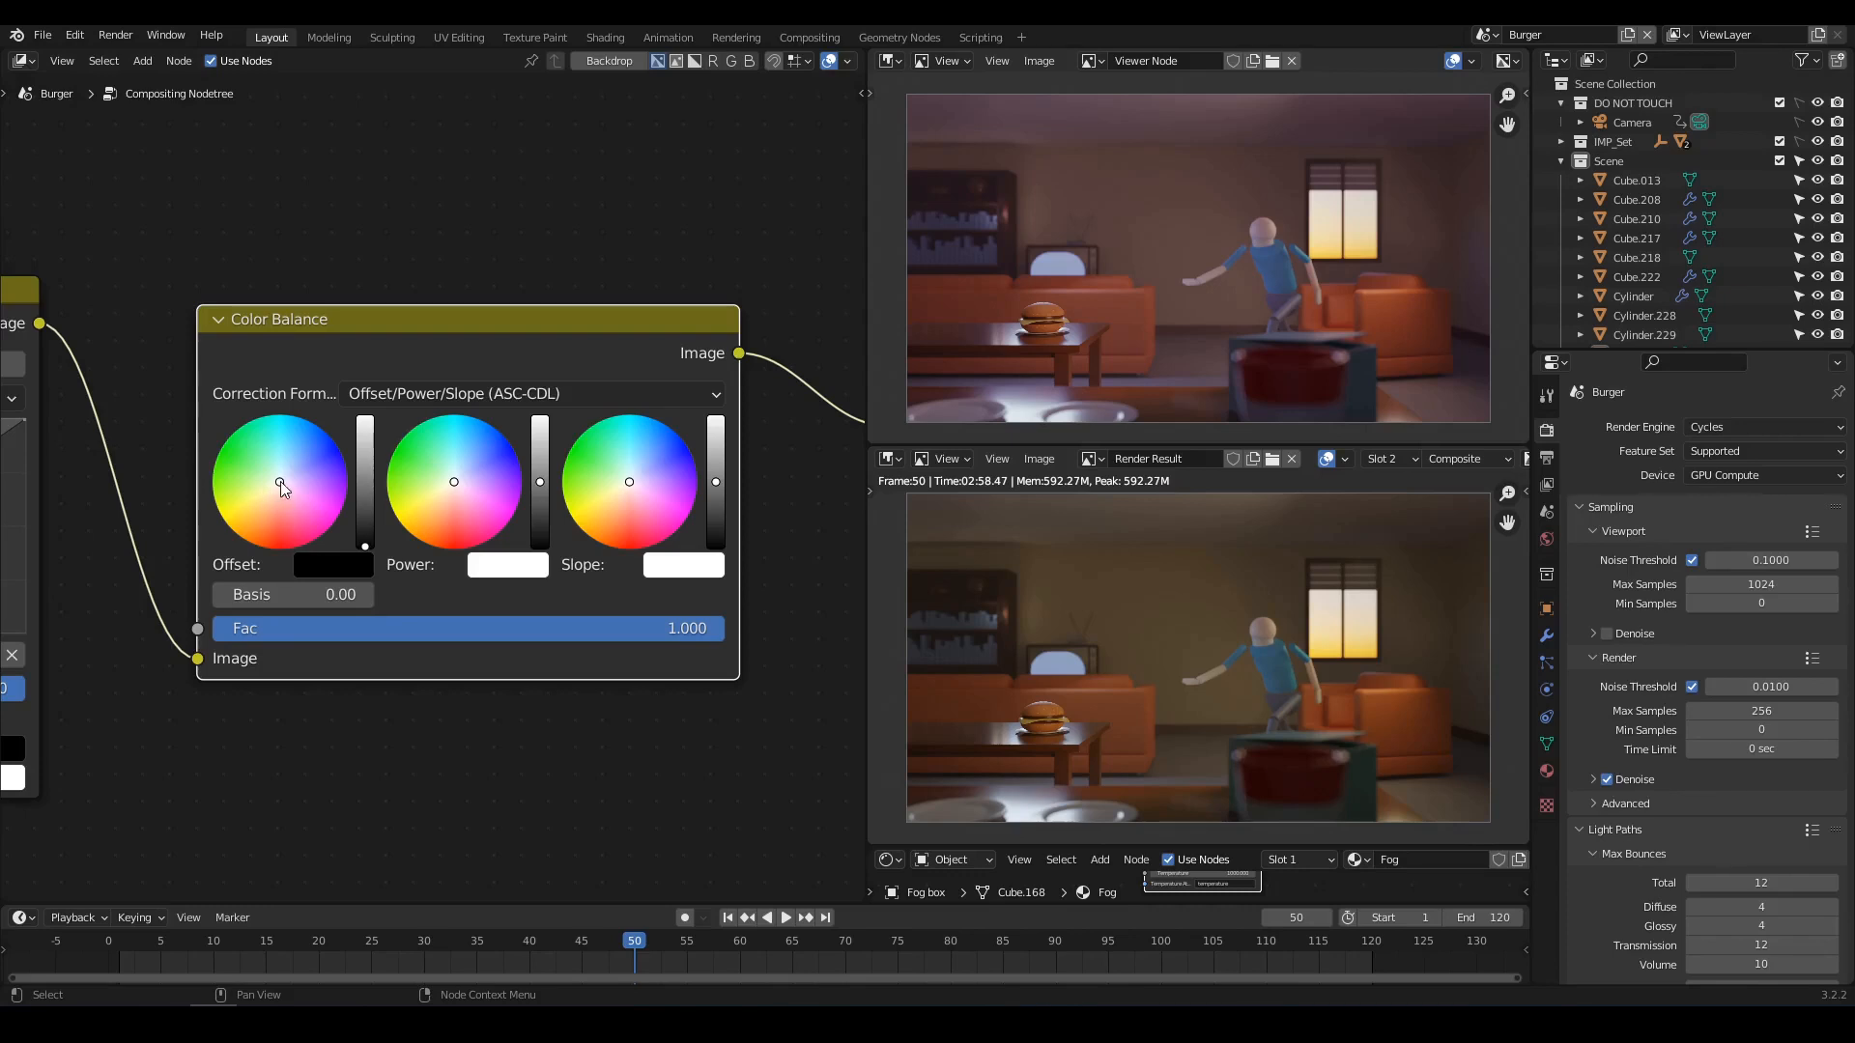
{"action": "left_click_drag", "start_coordinate": [280, 481], "coordinate": [295, 471]}
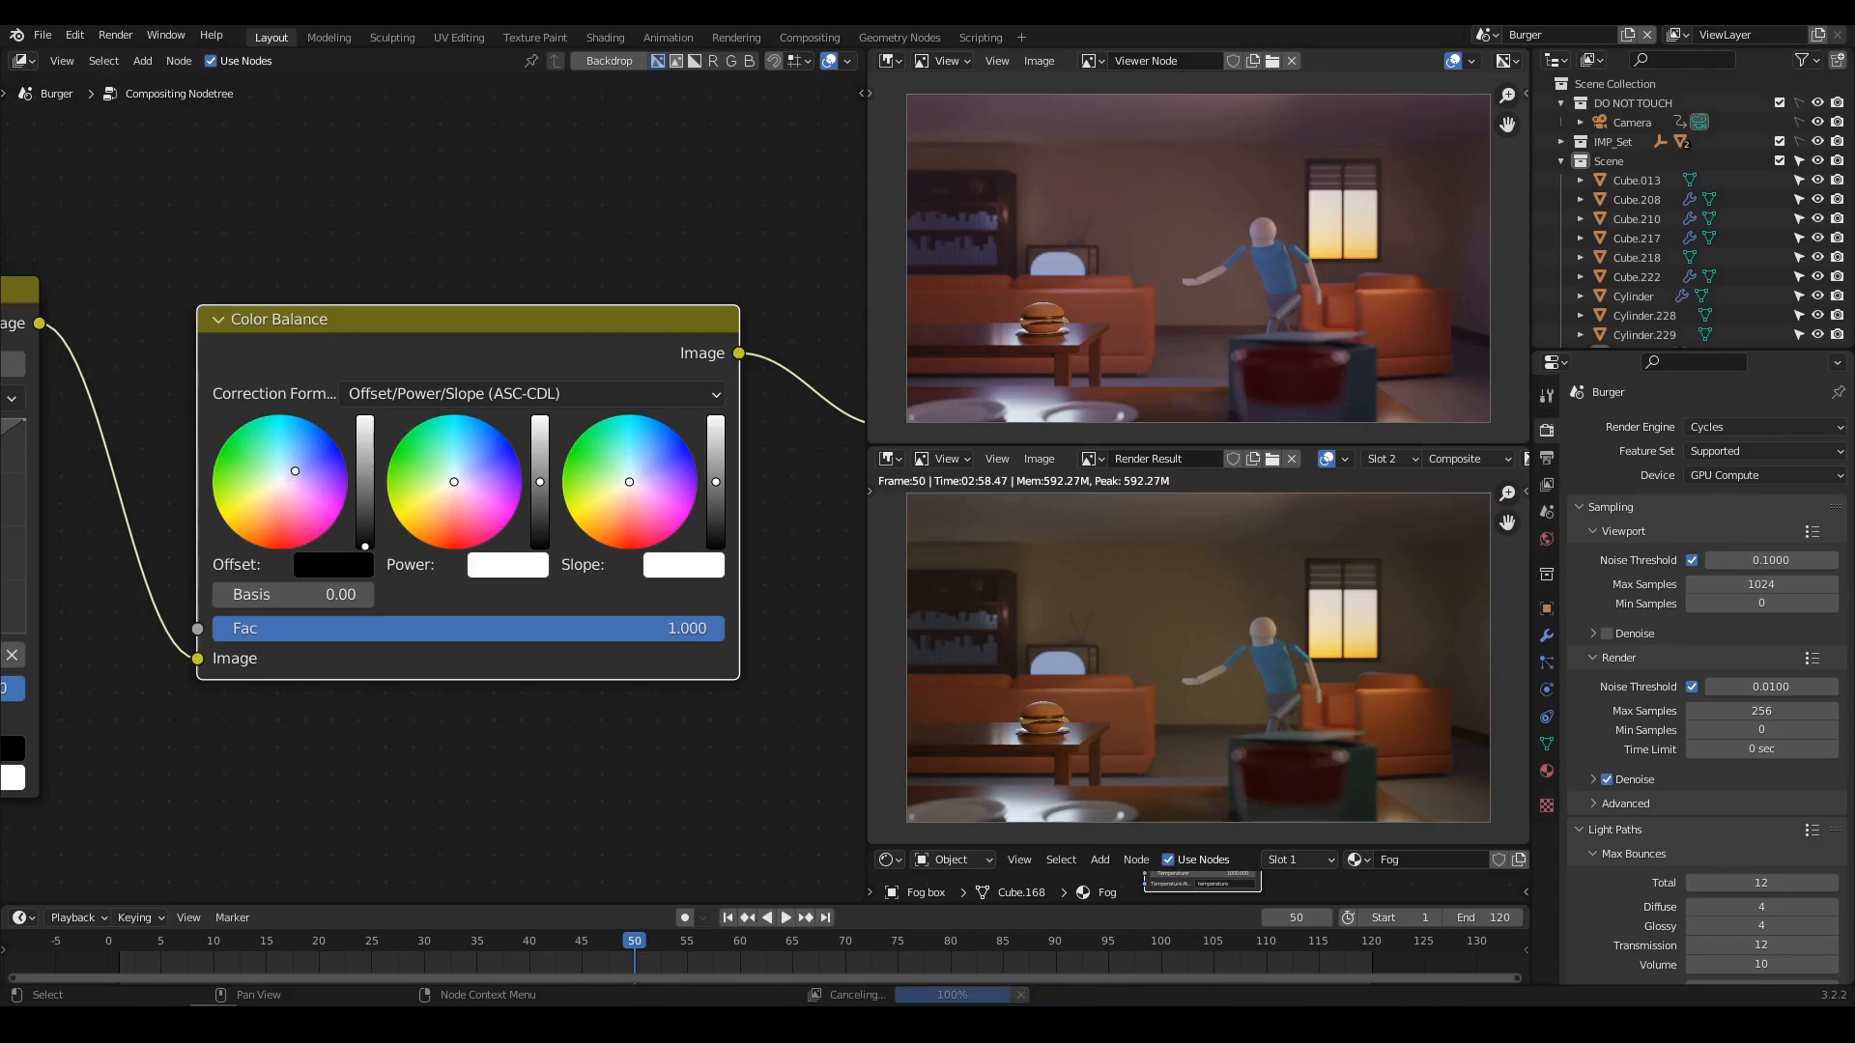
{"action": "left_click", "coordinate": [325, 564]}
Insert a Bright/Contrast node after the Color Balance node and set its contrast to 1.400.
{"action": "scroll", "coordinate": [495, 509], "scroll_direction": "down", "scroll_amount": 5}
{"action": "scroll", "coordinate": [429, 491], "scroll_direction": "up", "scroll_amount": 2}
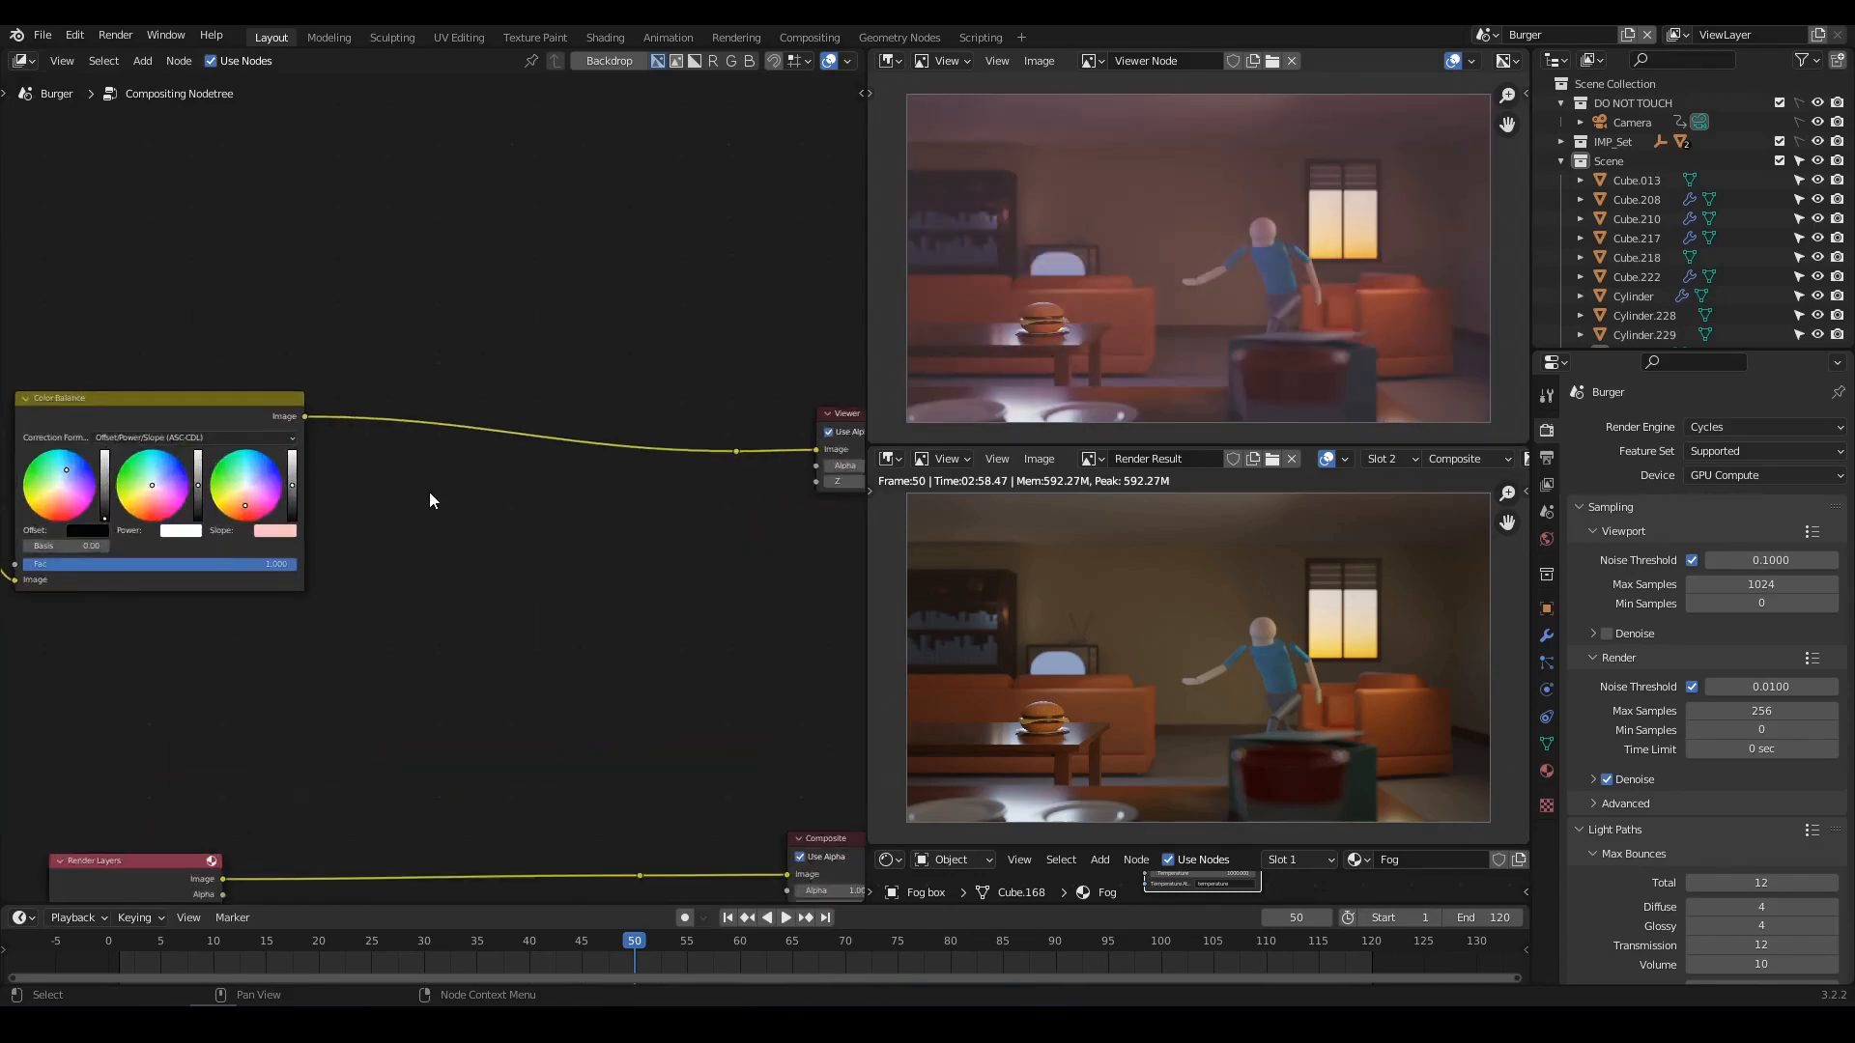
{"action": "key", "text": "shift+a"}
{"action": "mouse_move", "coordinate": [429, 491]}
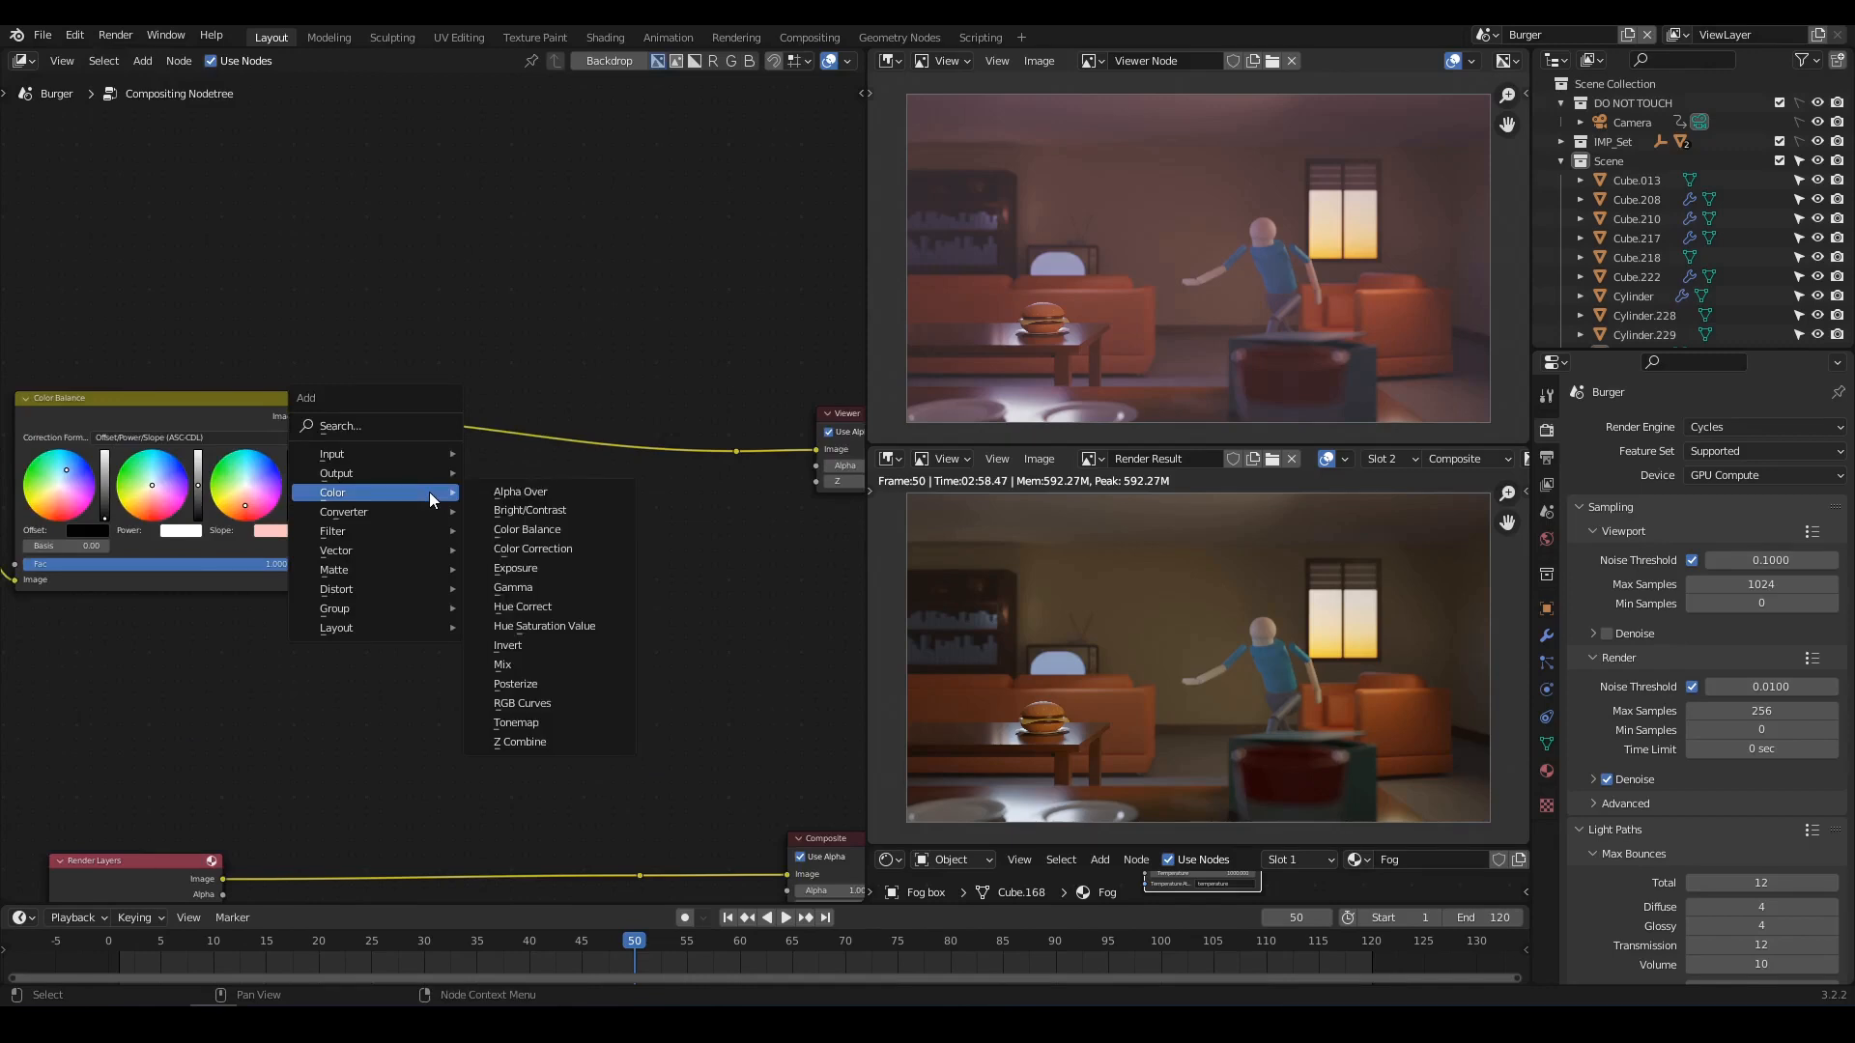
{"action": "left_click", "coordinate": [533, 508]}
{"action": "left_click", "coordinate": [391, 383]}
{"action": "scroll", "coordinate": [396, 435], "scroll_direction": "up", "scroll_amount": 4}
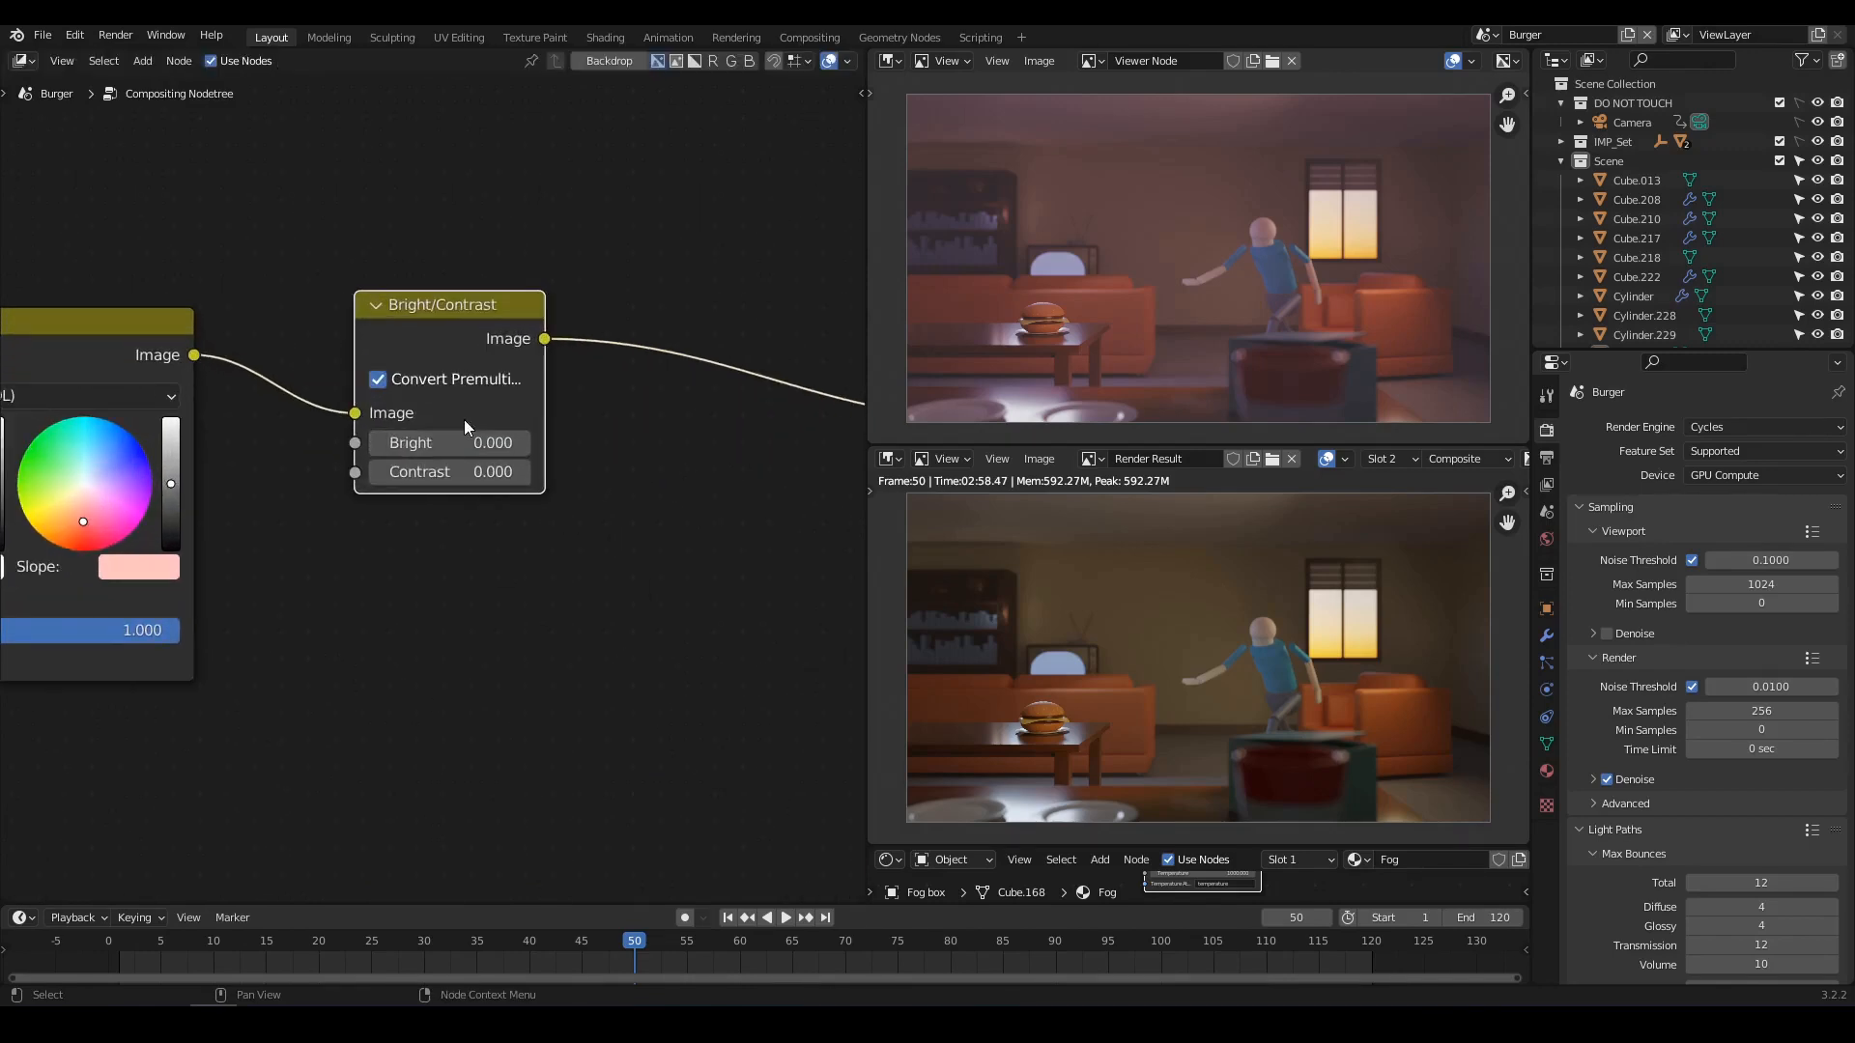
{"action": "left_click_drag", "start_coordinate": [409, 580], "coordinate": [681, 580]}
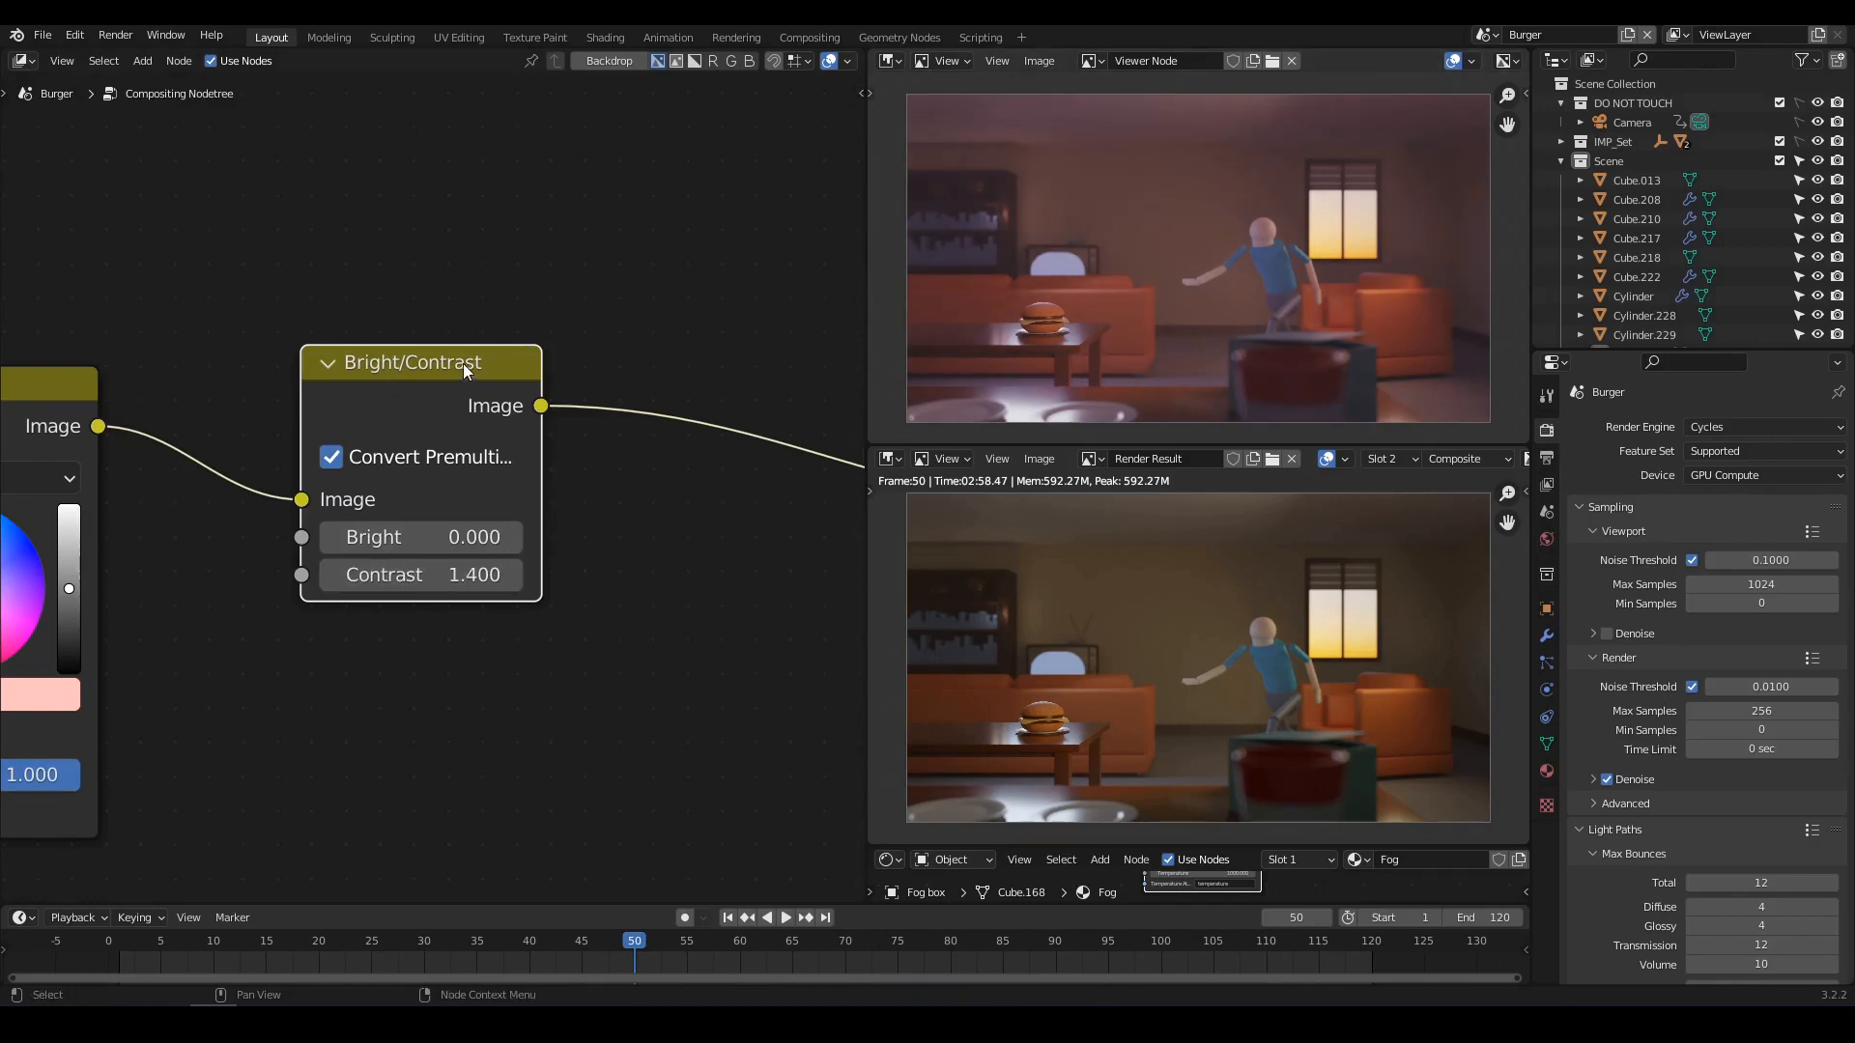
Mute and unmute the Bright/Contrast node repeatedly to compare the viewer image with and without it.
{"action": "key", "text": "m"}
{"action": "key", "text": "m"}
{"action": "key", "text": "m"}
{"action": "key", "text": "m"}
{"action": "key", "text": "m"}
{"action": "key", "text": "m"}
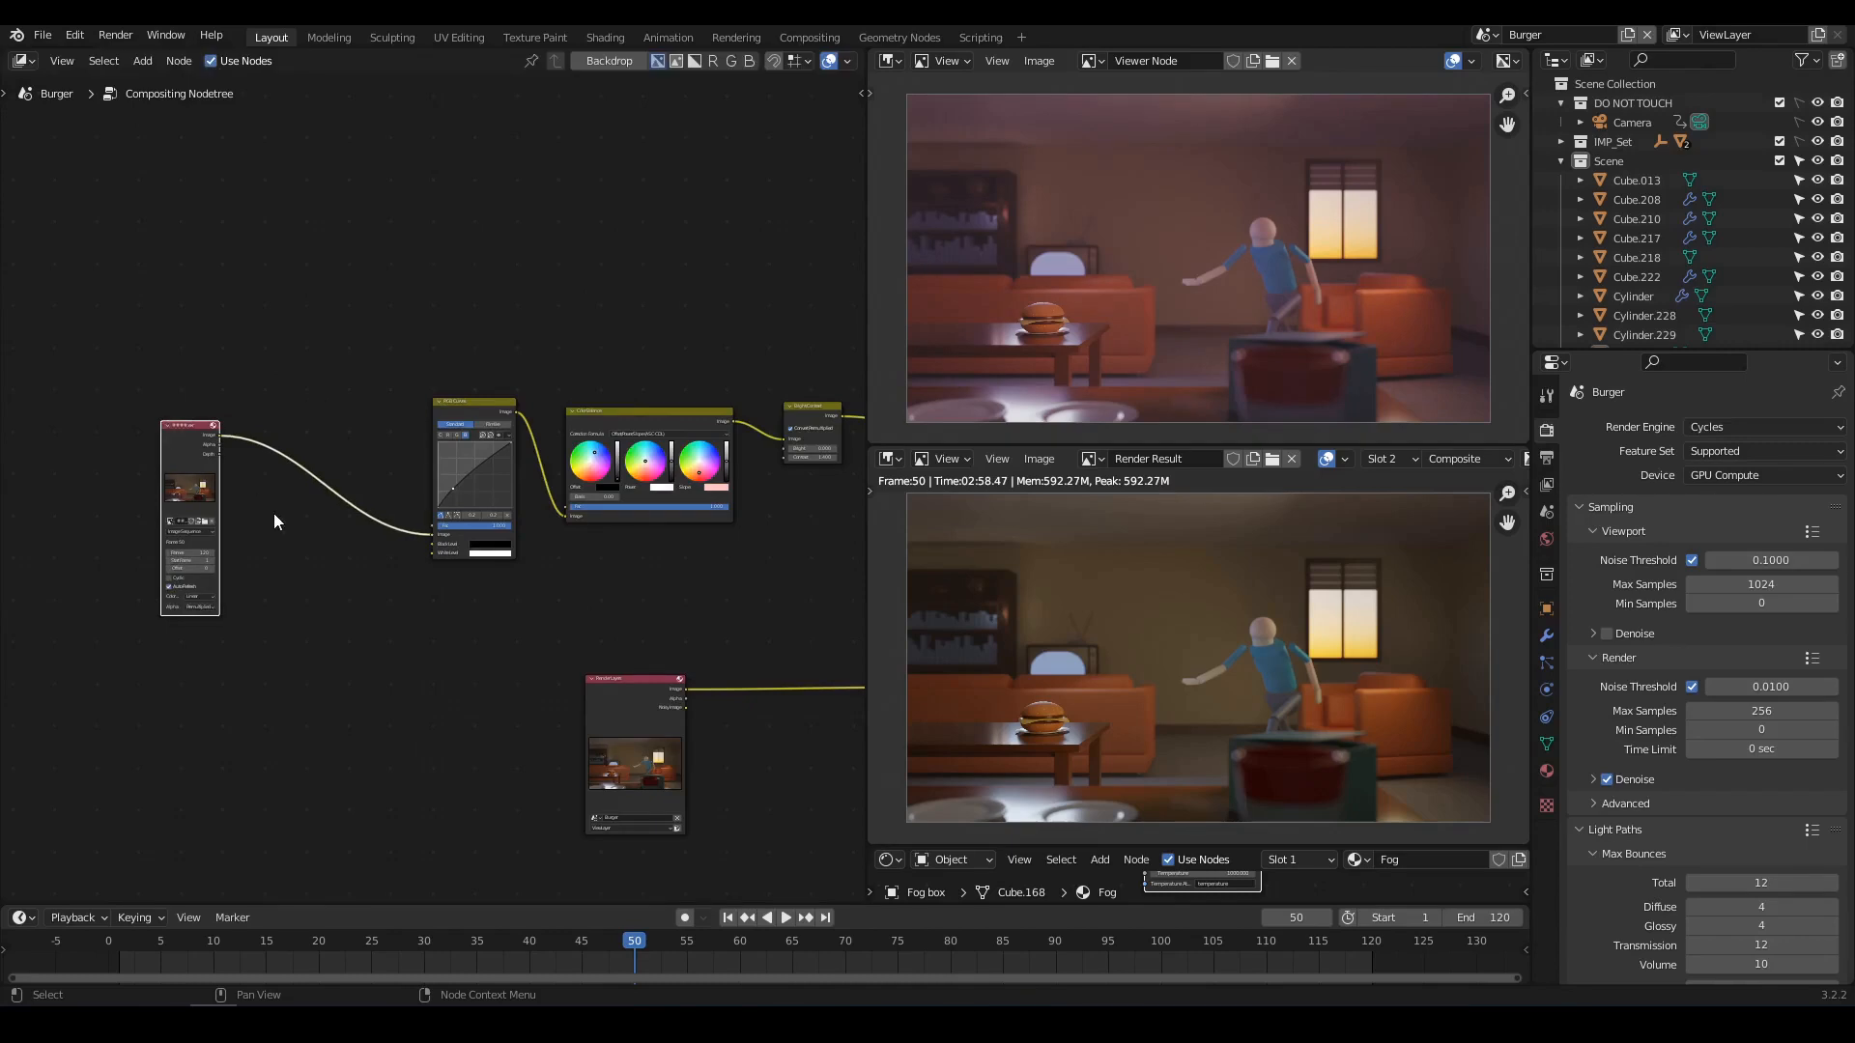
Insert an Exposure node between the image sequence and the RGB Curves node and set its exposure to 1.430.
{"action": "scroll", "coordinate": [275, 513], "scroll_direction": "up", "scroll_amount": 5}
{"action": "middle_click_drag", "start_coordinate": [302, 540], "coordinate": [489, 546]}
{"action": "scroll", "coordinate": [488, 547], "scroll_direction": "up", "scroll_amount": 4}
{"action": "key", "text": "shift+a"}
{"action": "mouse_move", "coordinate": [461, 561]}
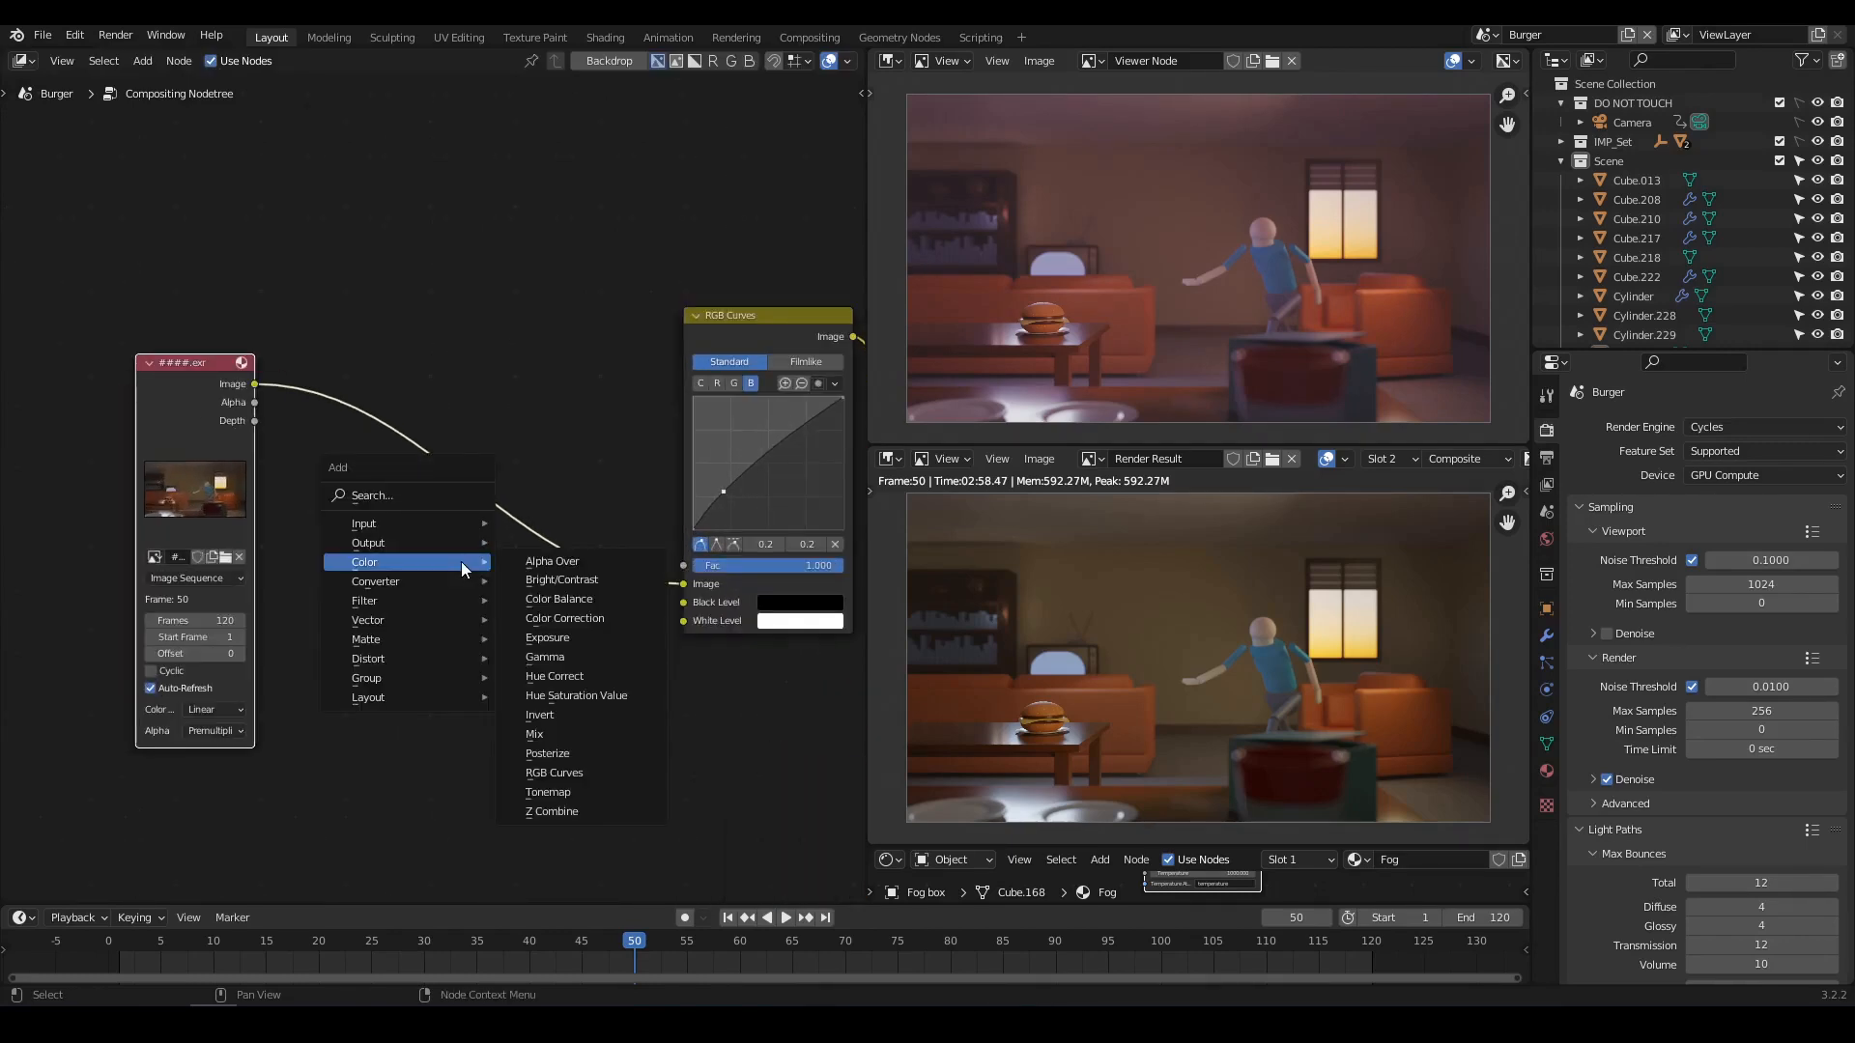
{"action": "left_click", "coordinate": [564, 636]}
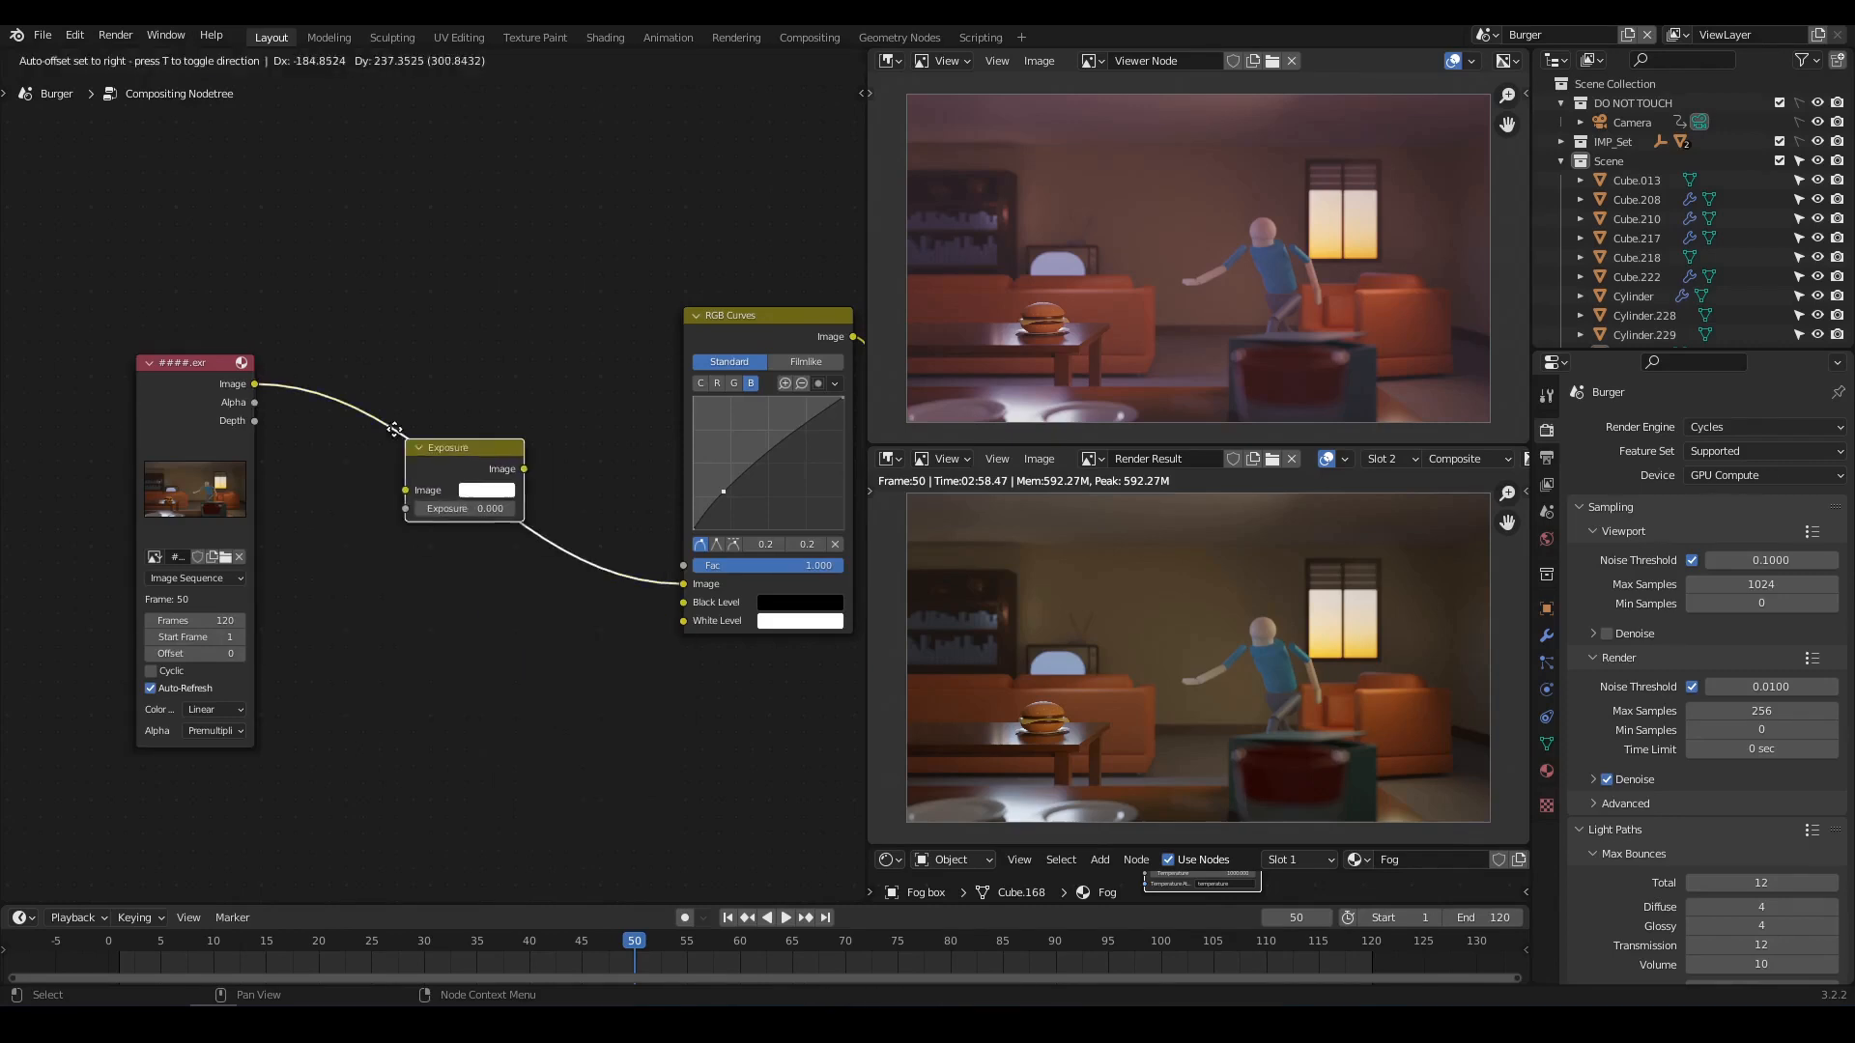
{"action": "left_click", "coordinate": [427, 461]}
{"action": "scroll", "coordinate": [430, 462], "scroll_direction": "up", "scroll_amount": 3}
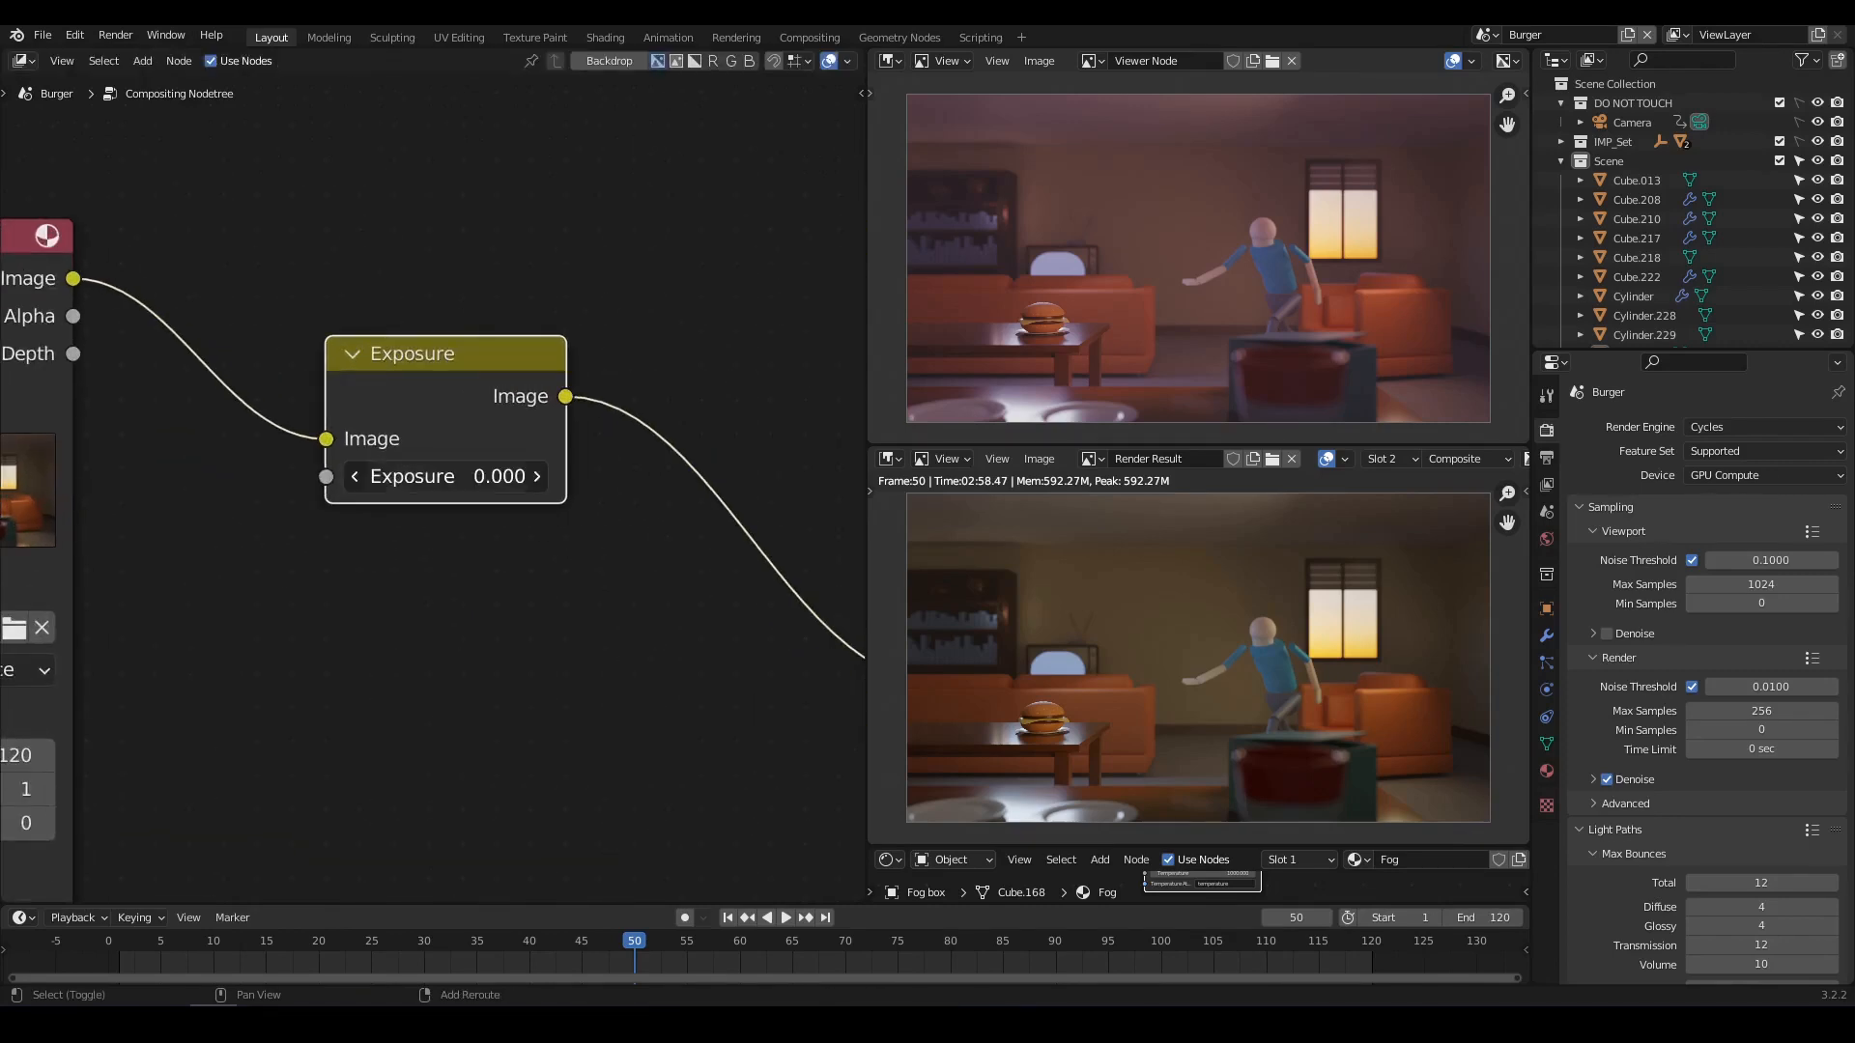
{"action": "left_click_drag", "start_coordinate": [445, 476], "coordinate": [708, 476]}
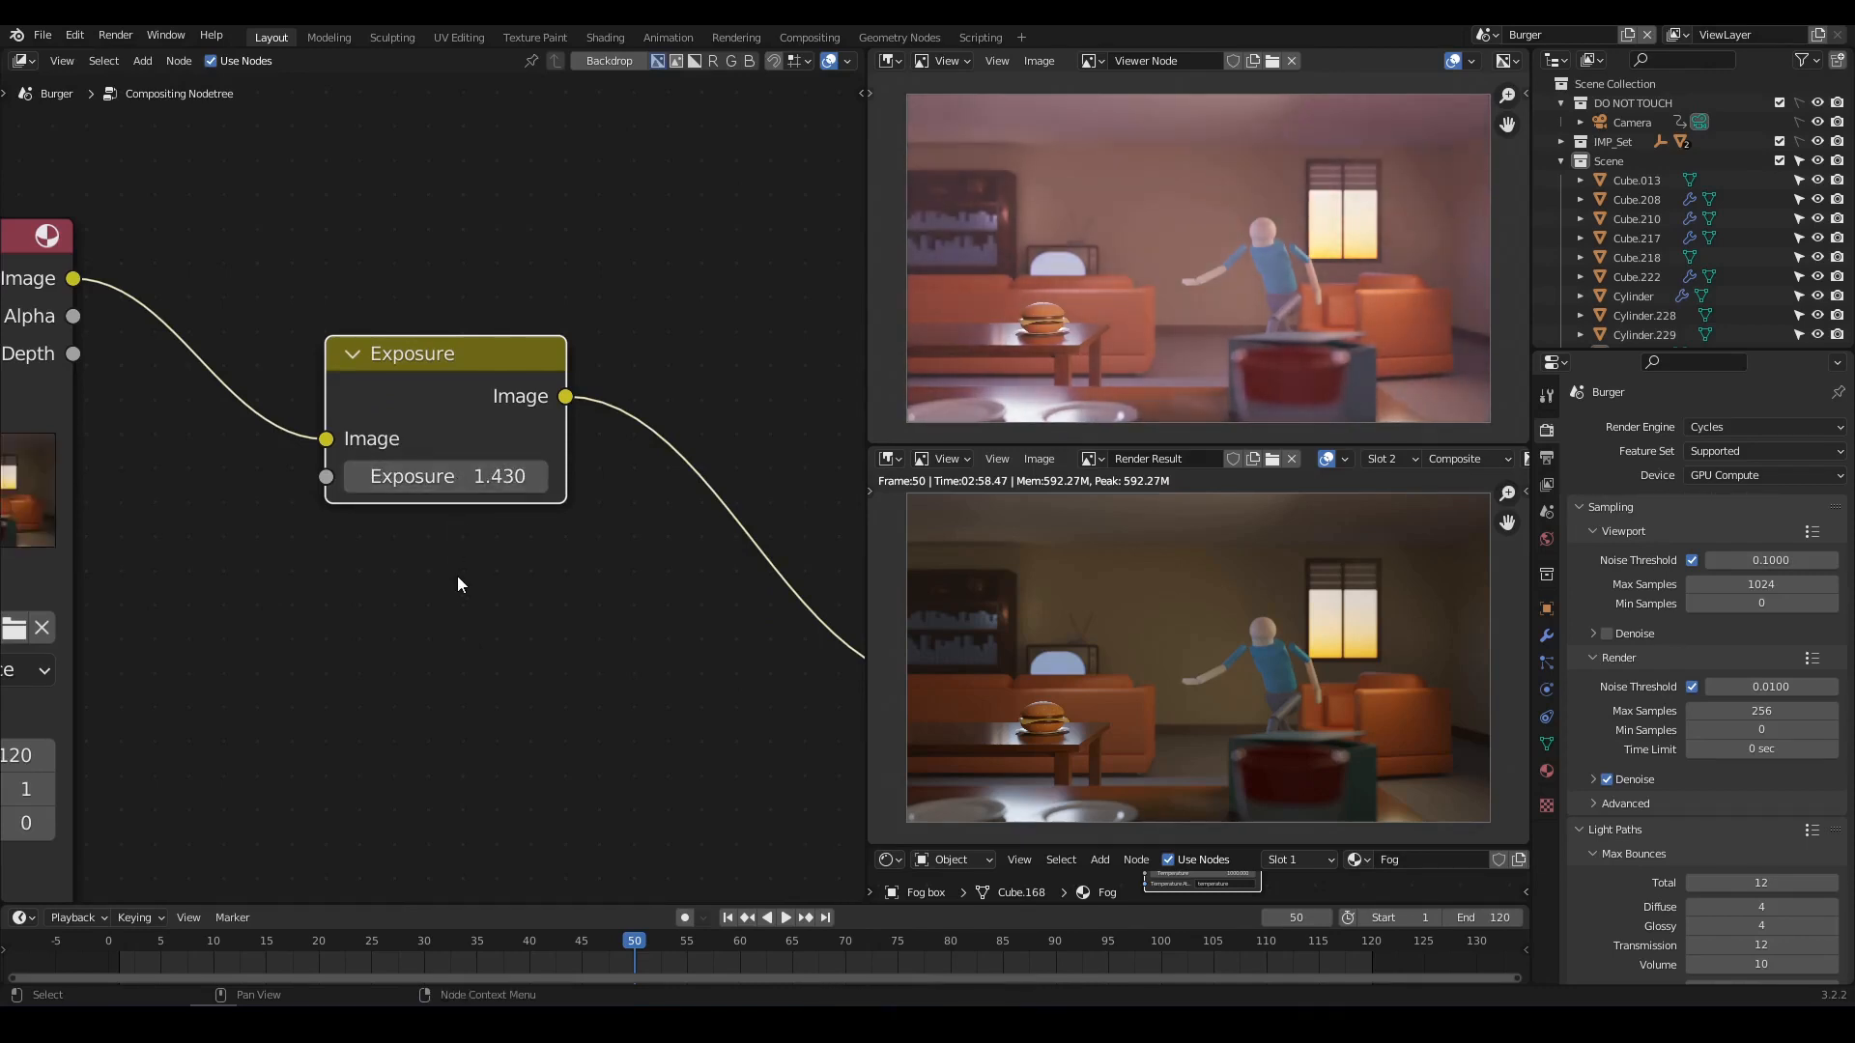
Insert a Hue Saturation Value node after the Bright/Contrast node and set its saturation to 0.683.
{"action": "key", "text": "Home"}
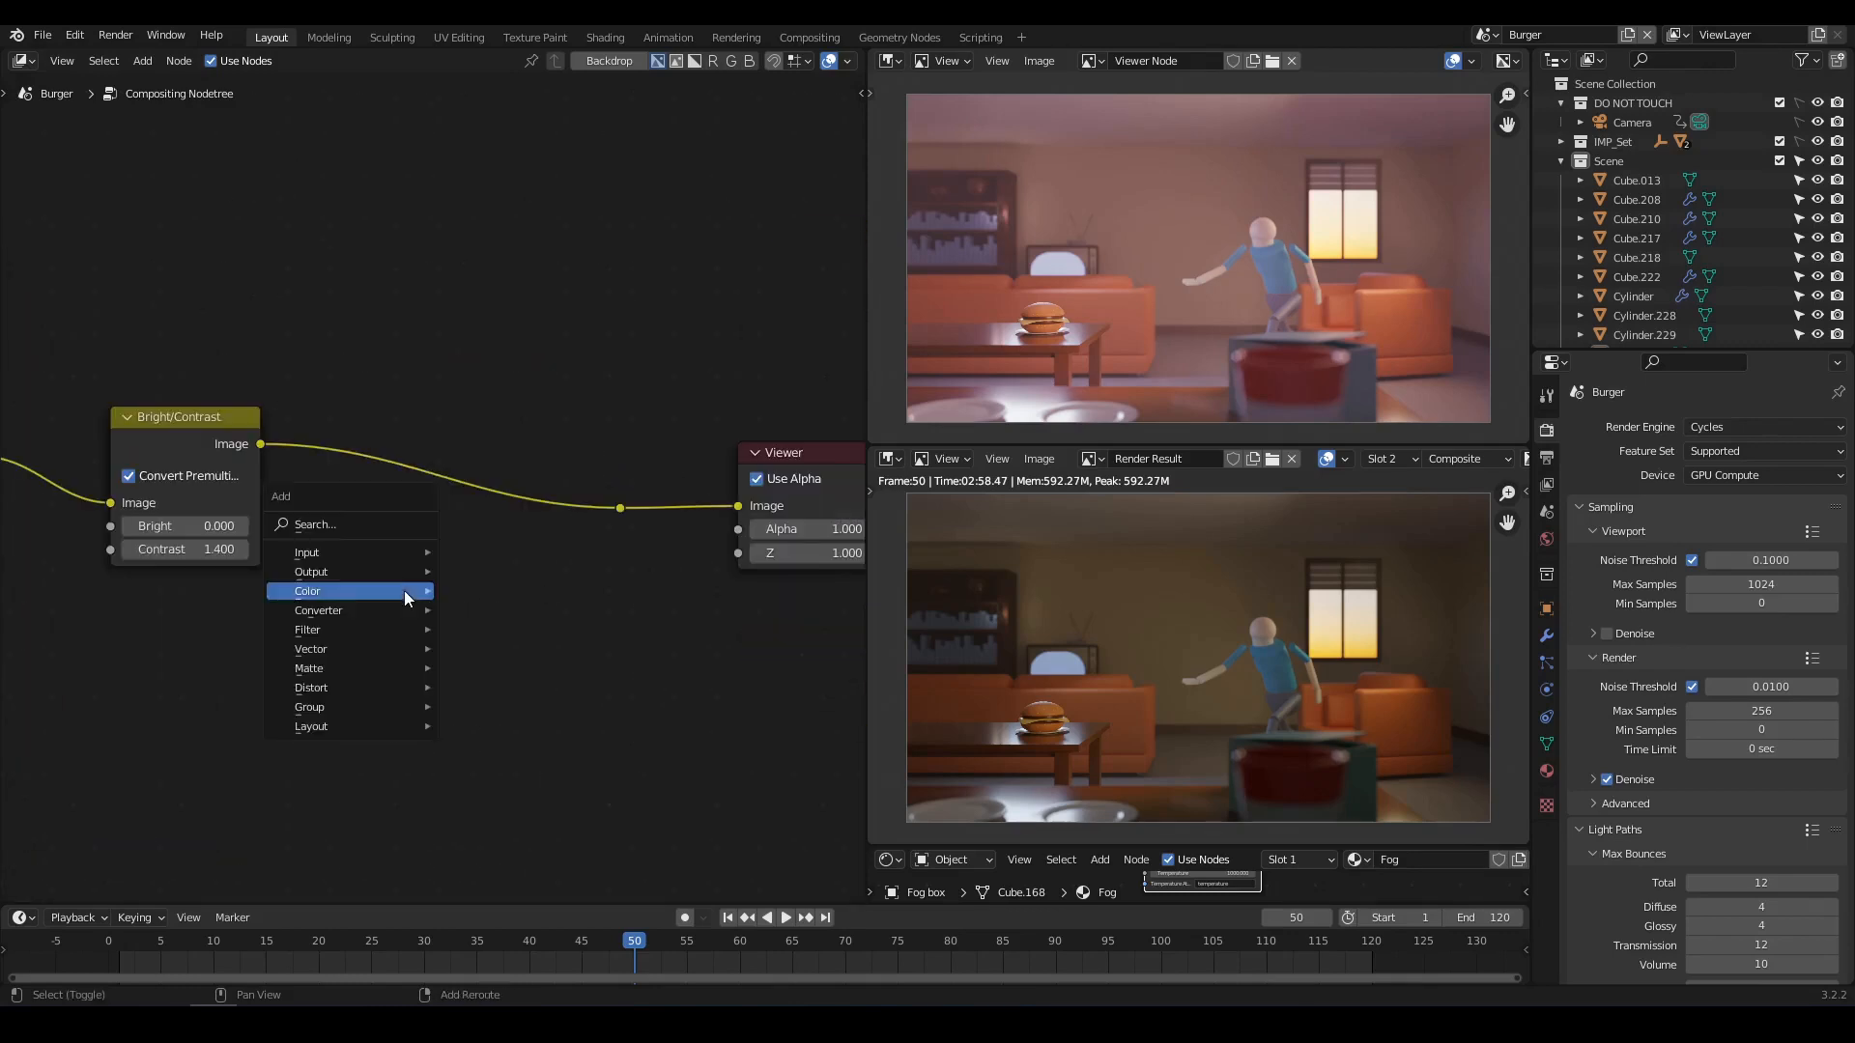
{"action": "mouse_move", "coordinate": [404, 594]}
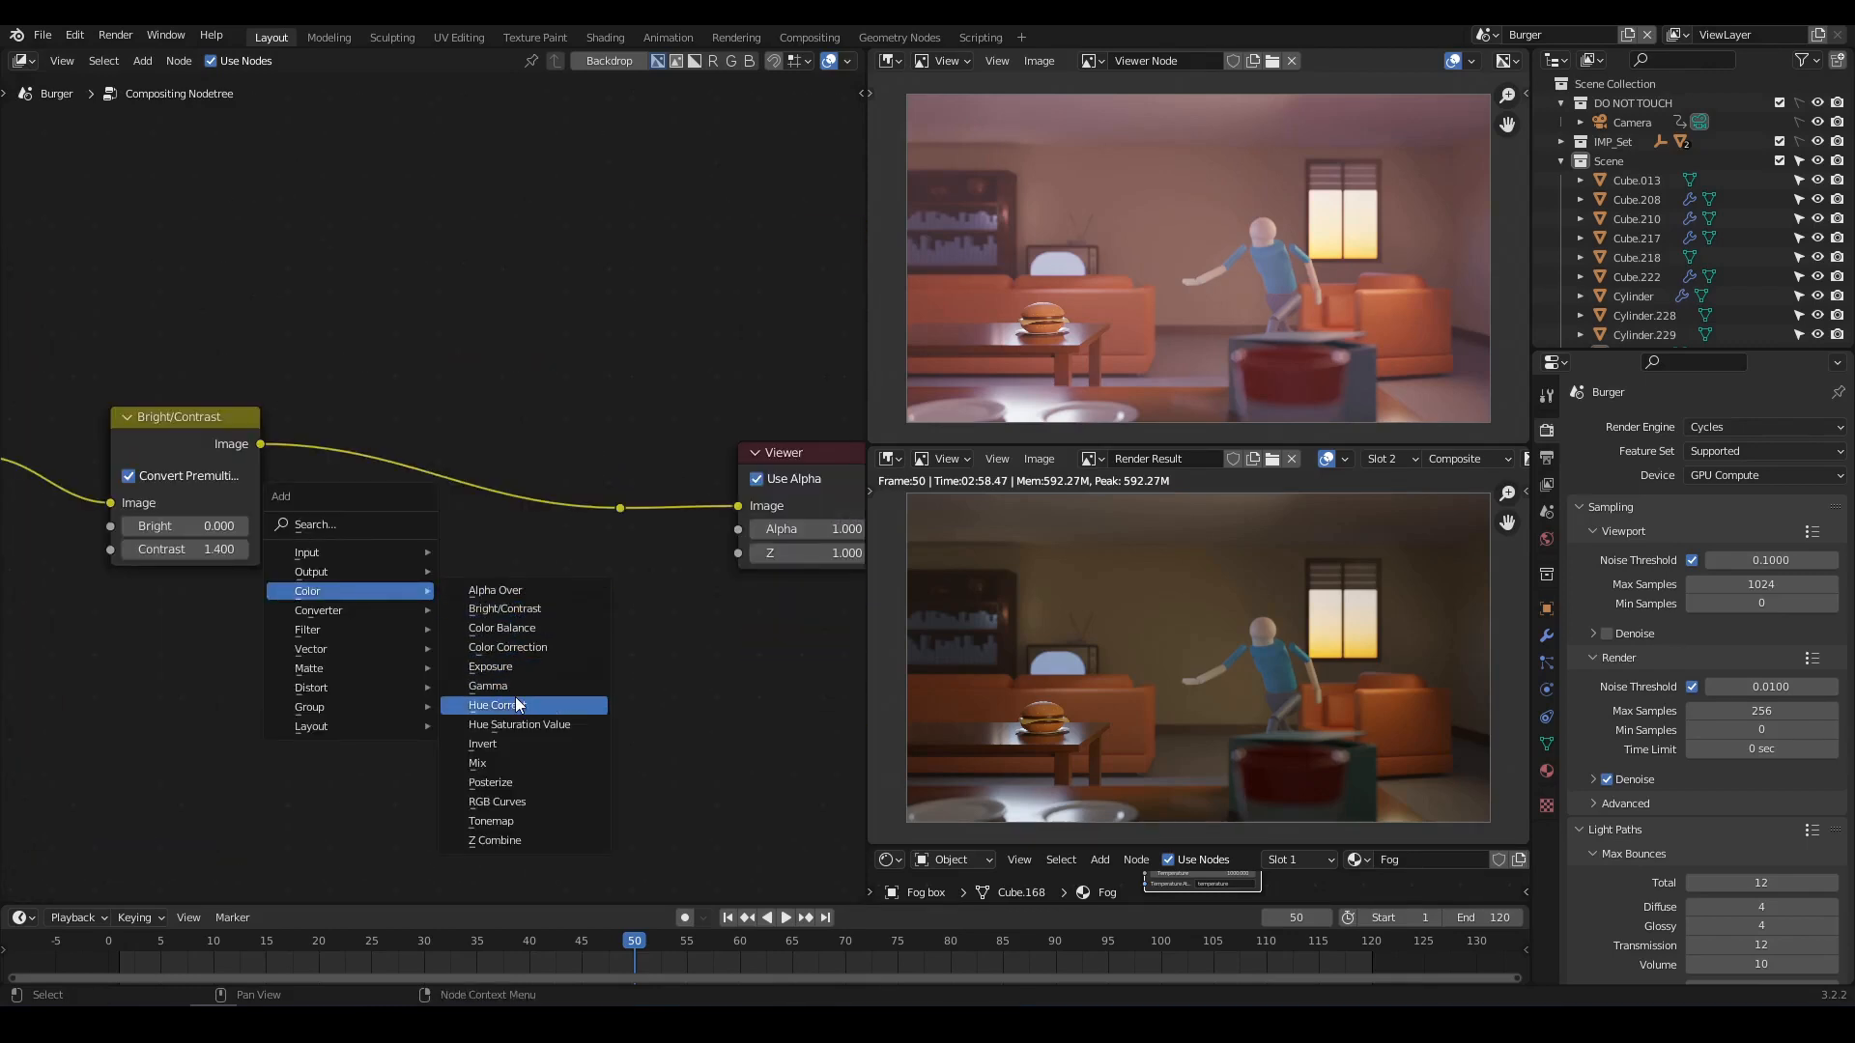
{"action": "left_click", "coordinate": [508, 723]}
{"action": "left_click", "coordinate": [418, 522]}
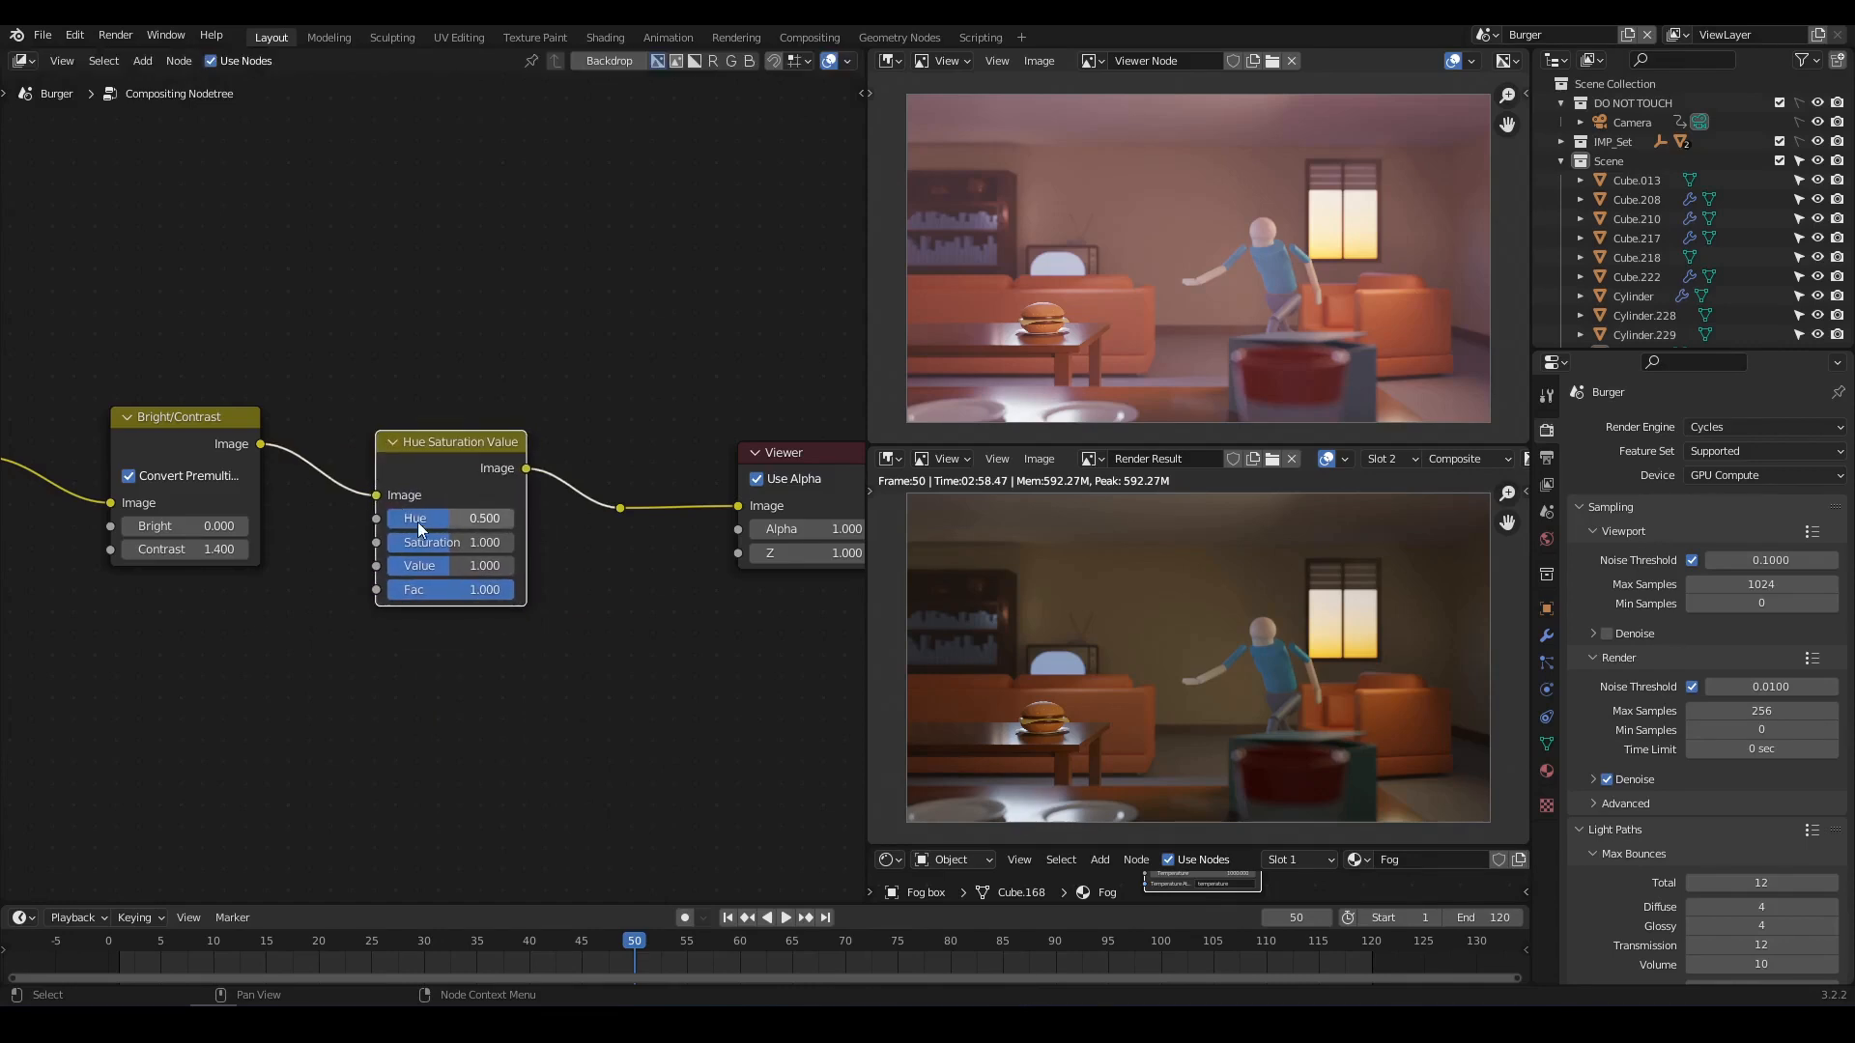
{"action": "scroll", "coordinate": [426, 528], "scroll_direction": "up", "scroll_amount": 4}
{"action": "scroll", "coordinate": [435, 591], "scroll_direction": "up", "scroll_amount": 1}
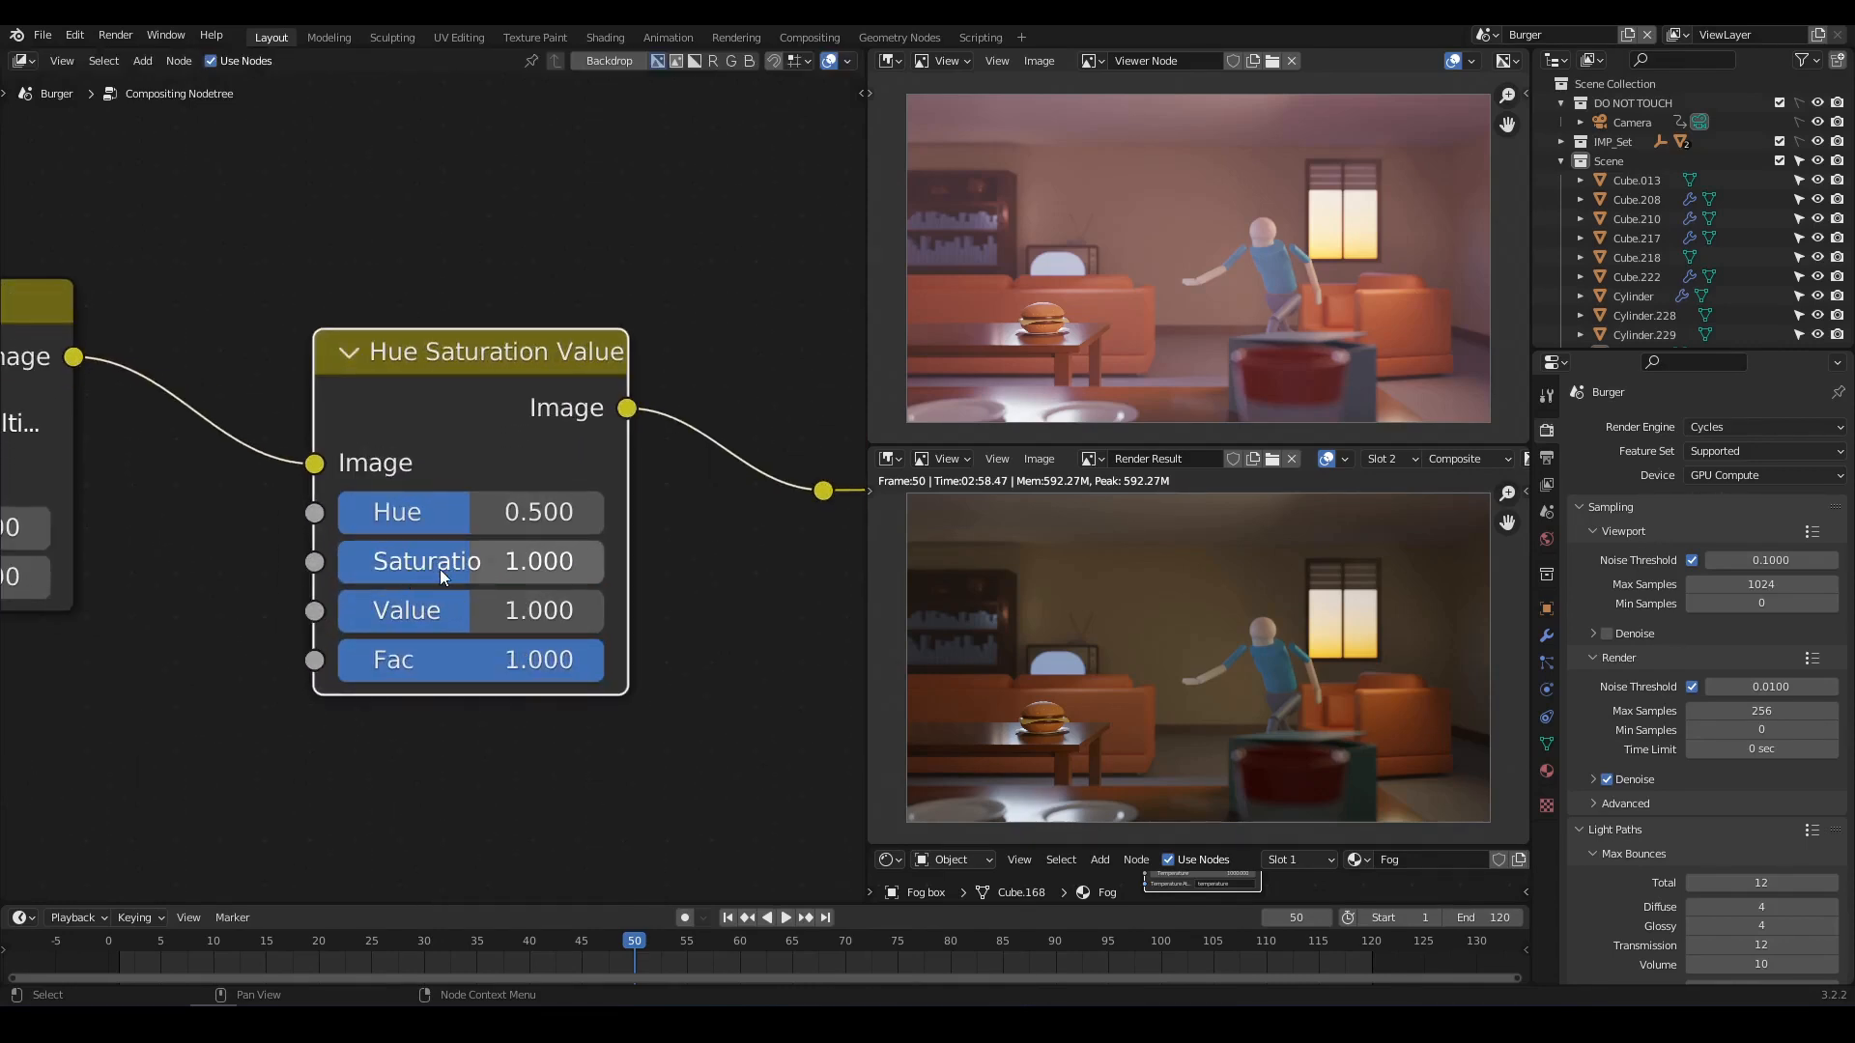
{"action": "left_click_drag", "start_coordinate": [464, 560], "coordinate": [450, 560]}
Combine the Bright/Contrast and Hue Saturation Value outputs in a new Mix node, expanded and with its Fac at 1.000.
{"action": "right_click_drag", "start_coordinate": [215, 451], "coordinate": [300, 500], "text": "ctrl+shift"}
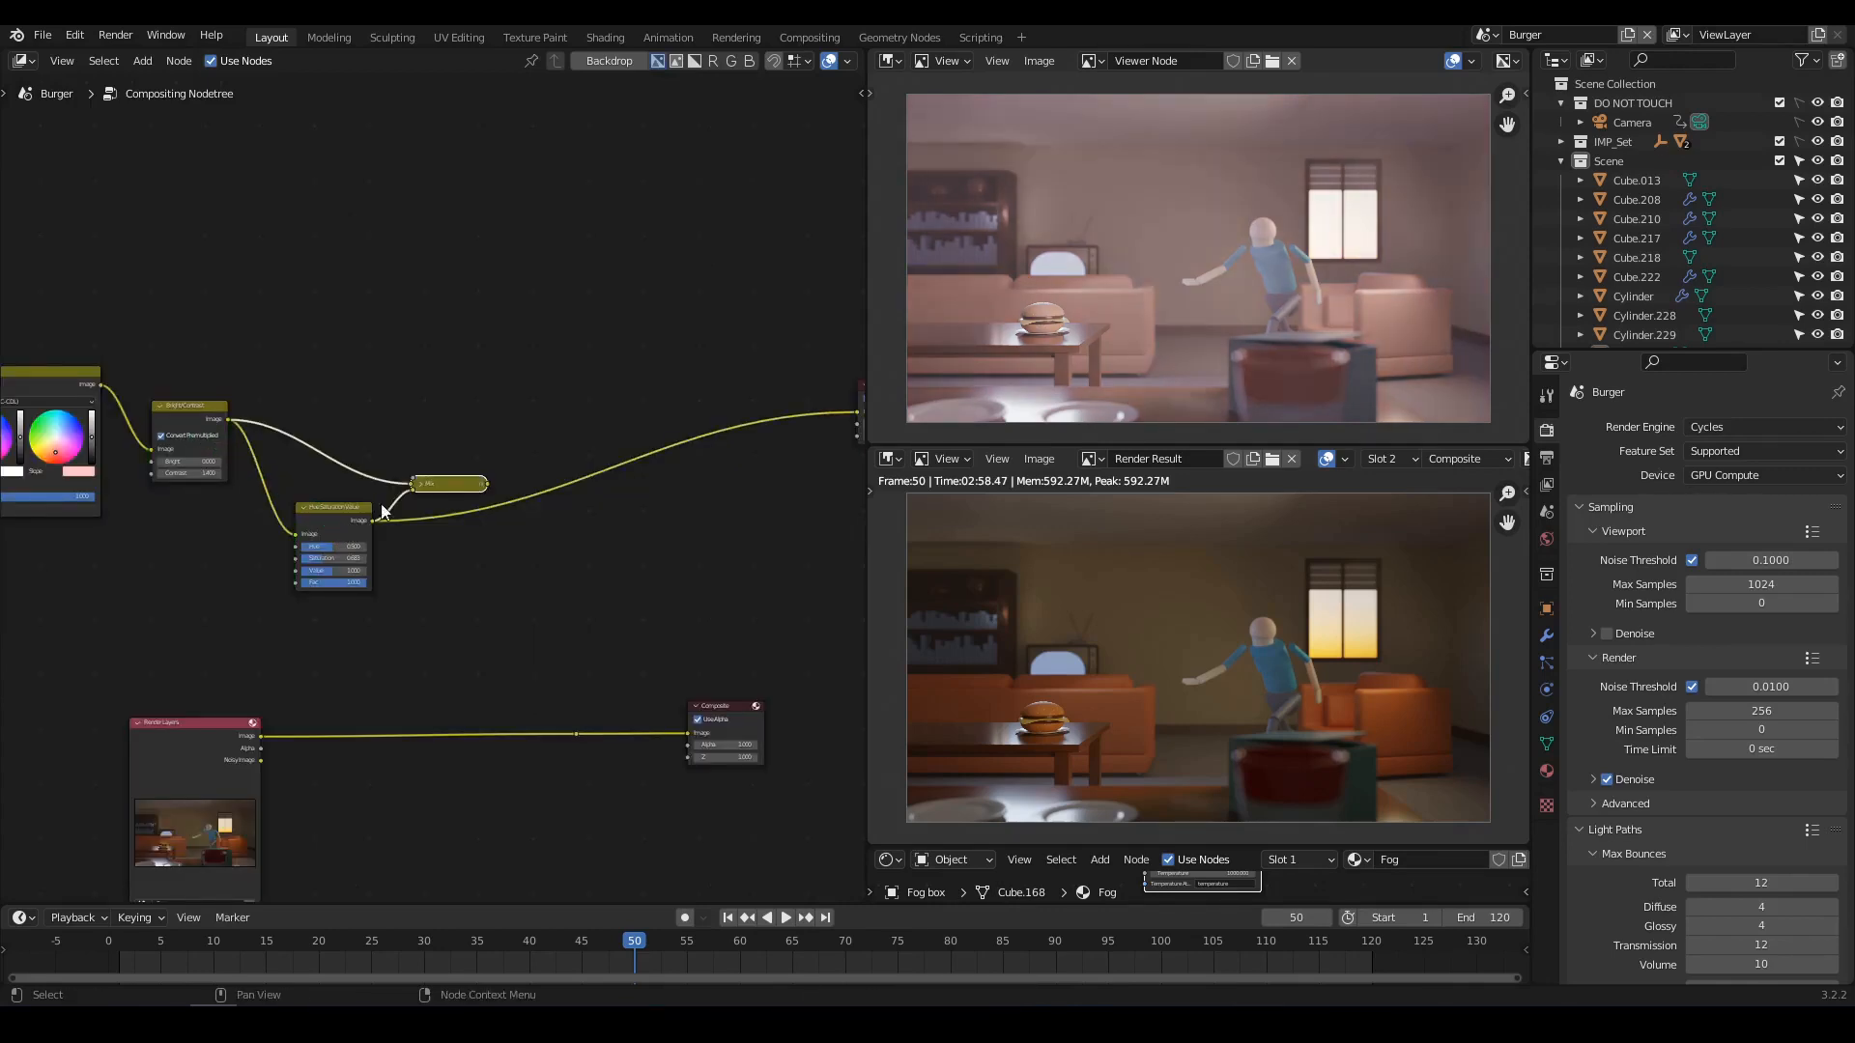
{"action": "scroll", "coordinate": [440, 474], "scroll_direction": "up", "scroll_amount": 4}
{"action": "left_click_drag", "start_coordinate": [448, 478], "coordinate": [541, 410]}
{"action": "scroll", "coordinate": [550, 416], "scroll_direction": "up", "scroll_amount": 2}
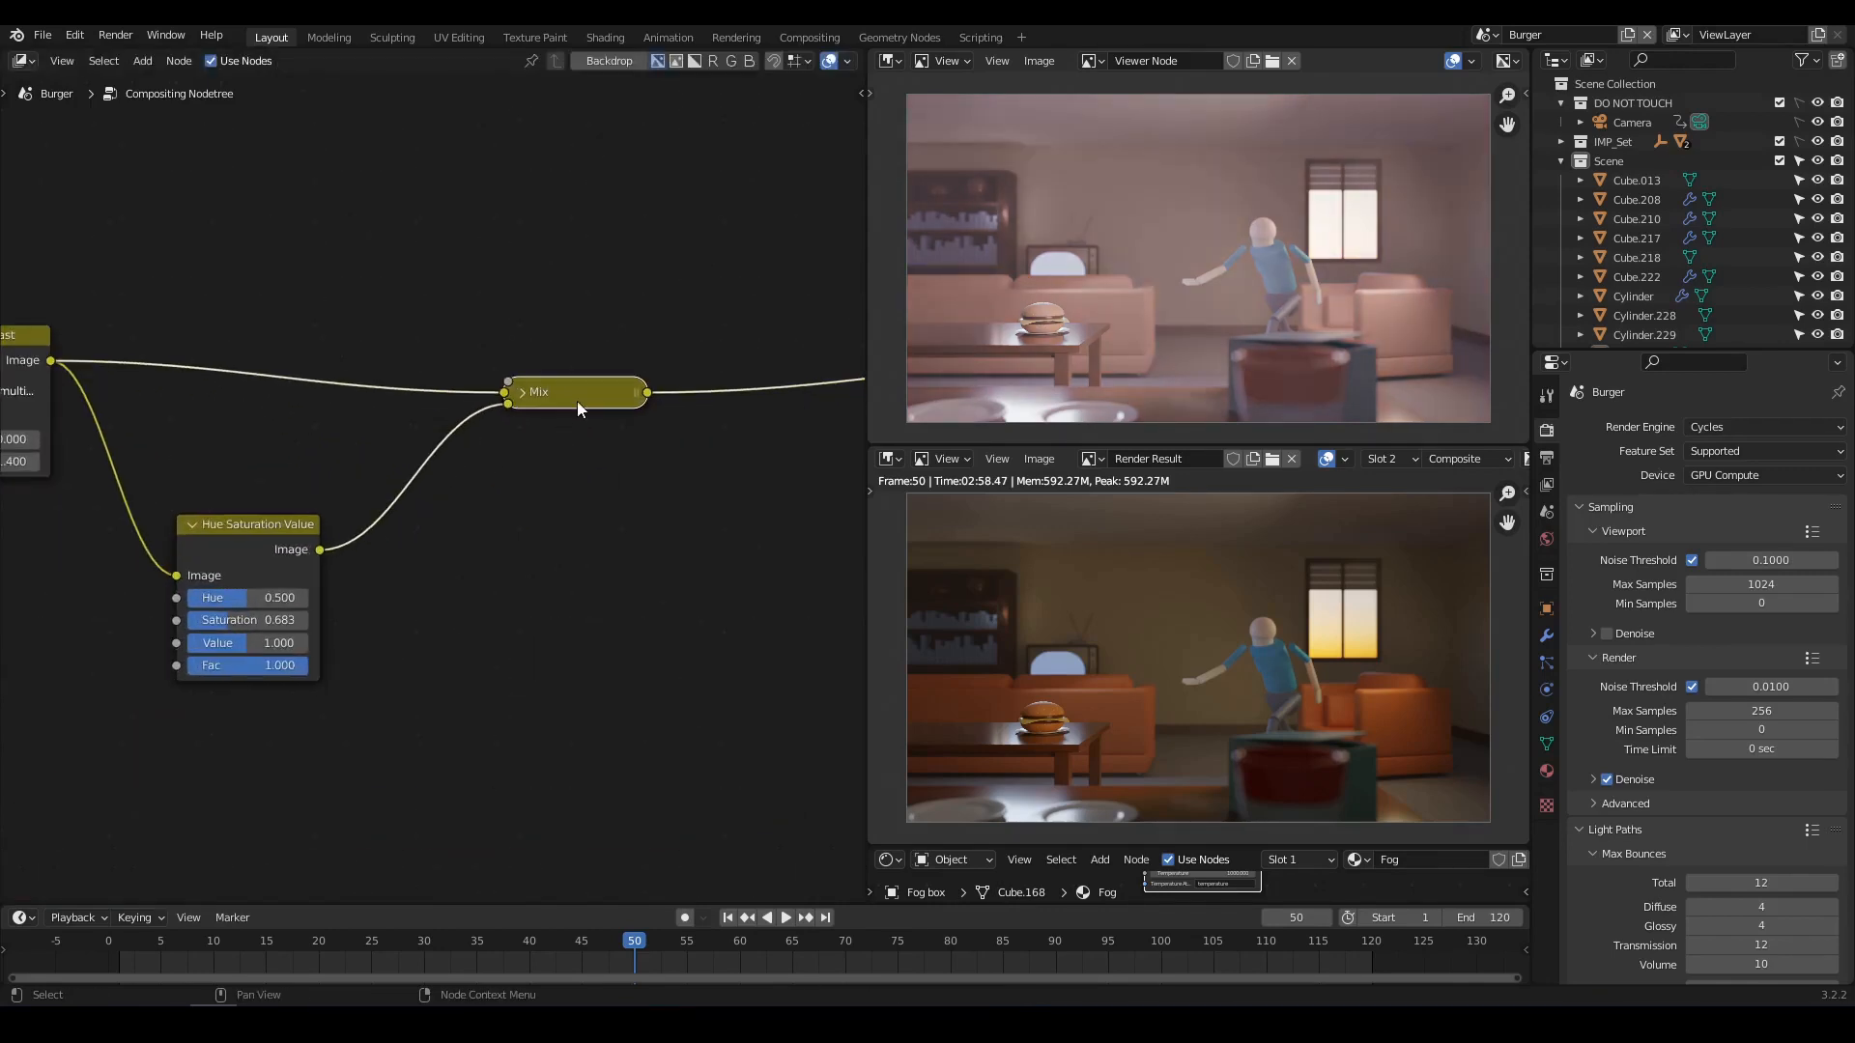
{"action": "key", "text": "h"}
{"action": "mouse_move", "coordinate": [609, 496]}
{"action": "left_mouse_down"}
{"action": "mouse_move", "coordinate": [517, 495]}
{"action": "mouse_move", "coordinate": [635, 496]}
{"action": "left_mouse_up"}
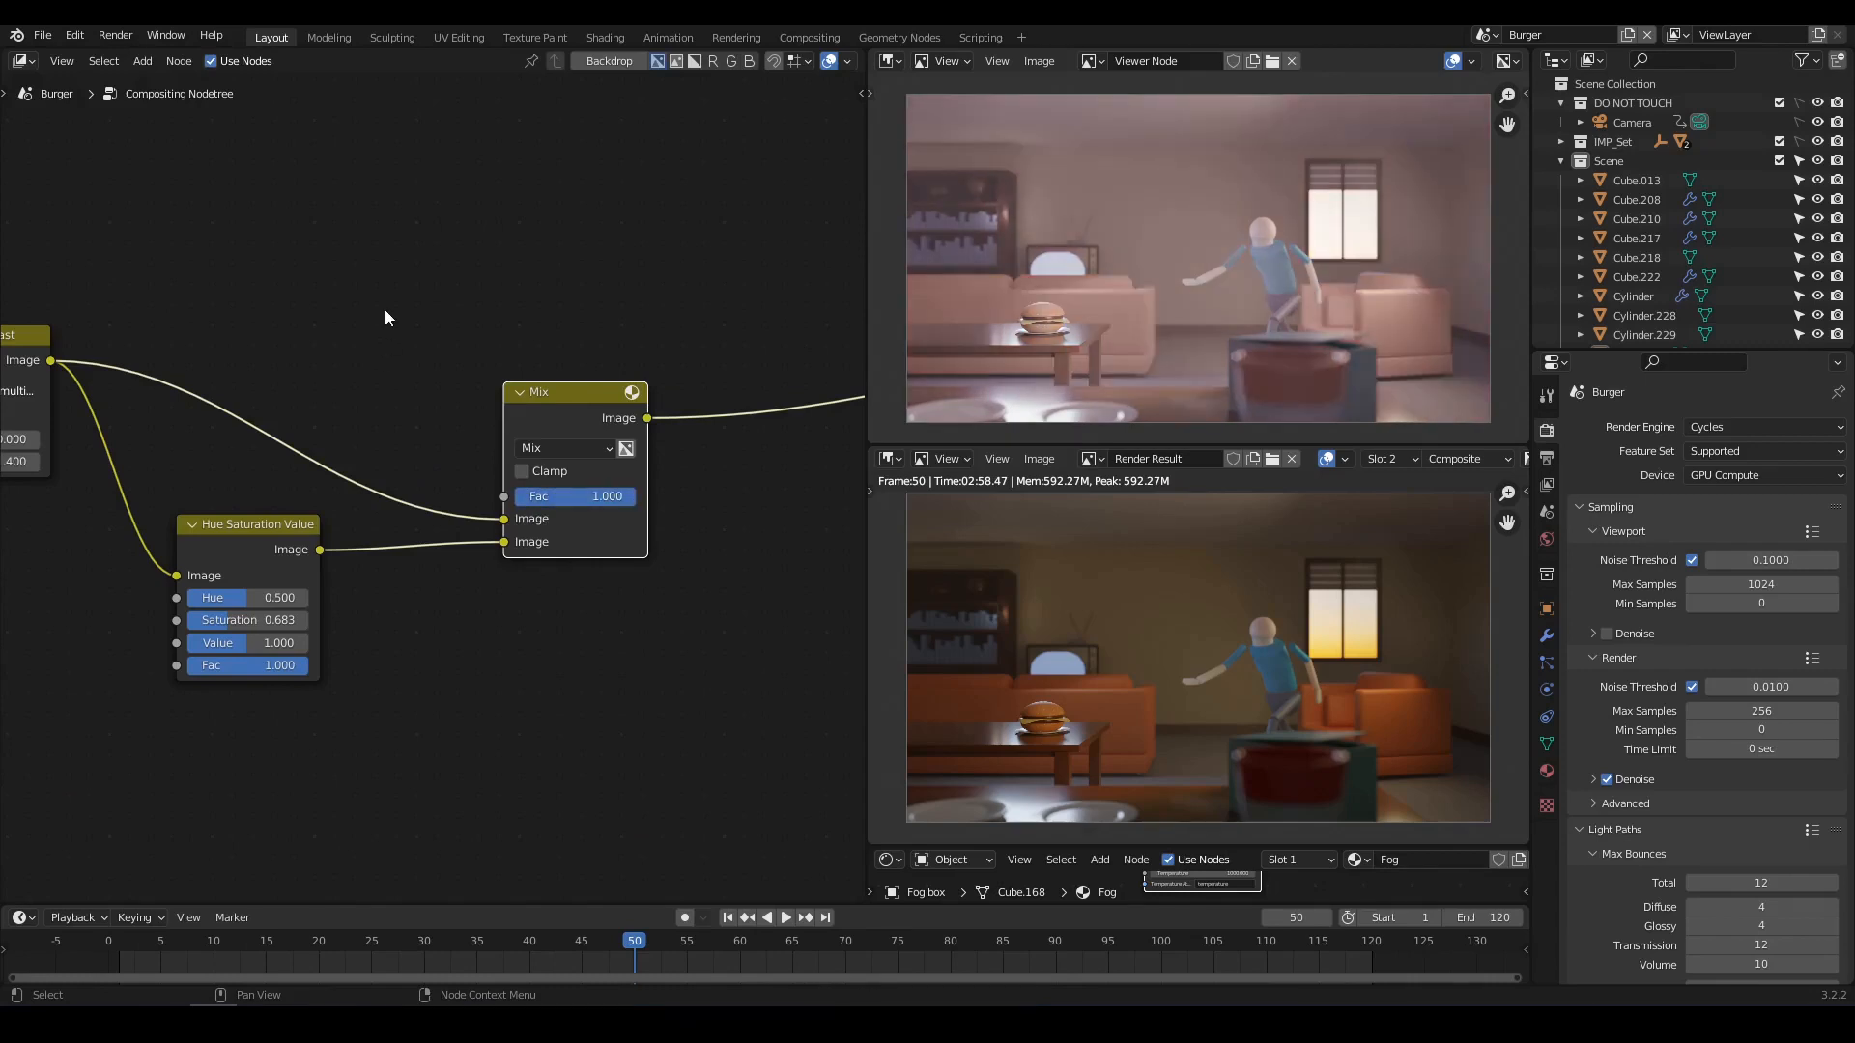
Branch a second Hue Saturation Value node off the image sequence's Image output and place it above the node chain.
{"action": "scroll", "coordinate": [385, 319], "scroll_direction": "down", "scroll_amount": 6}
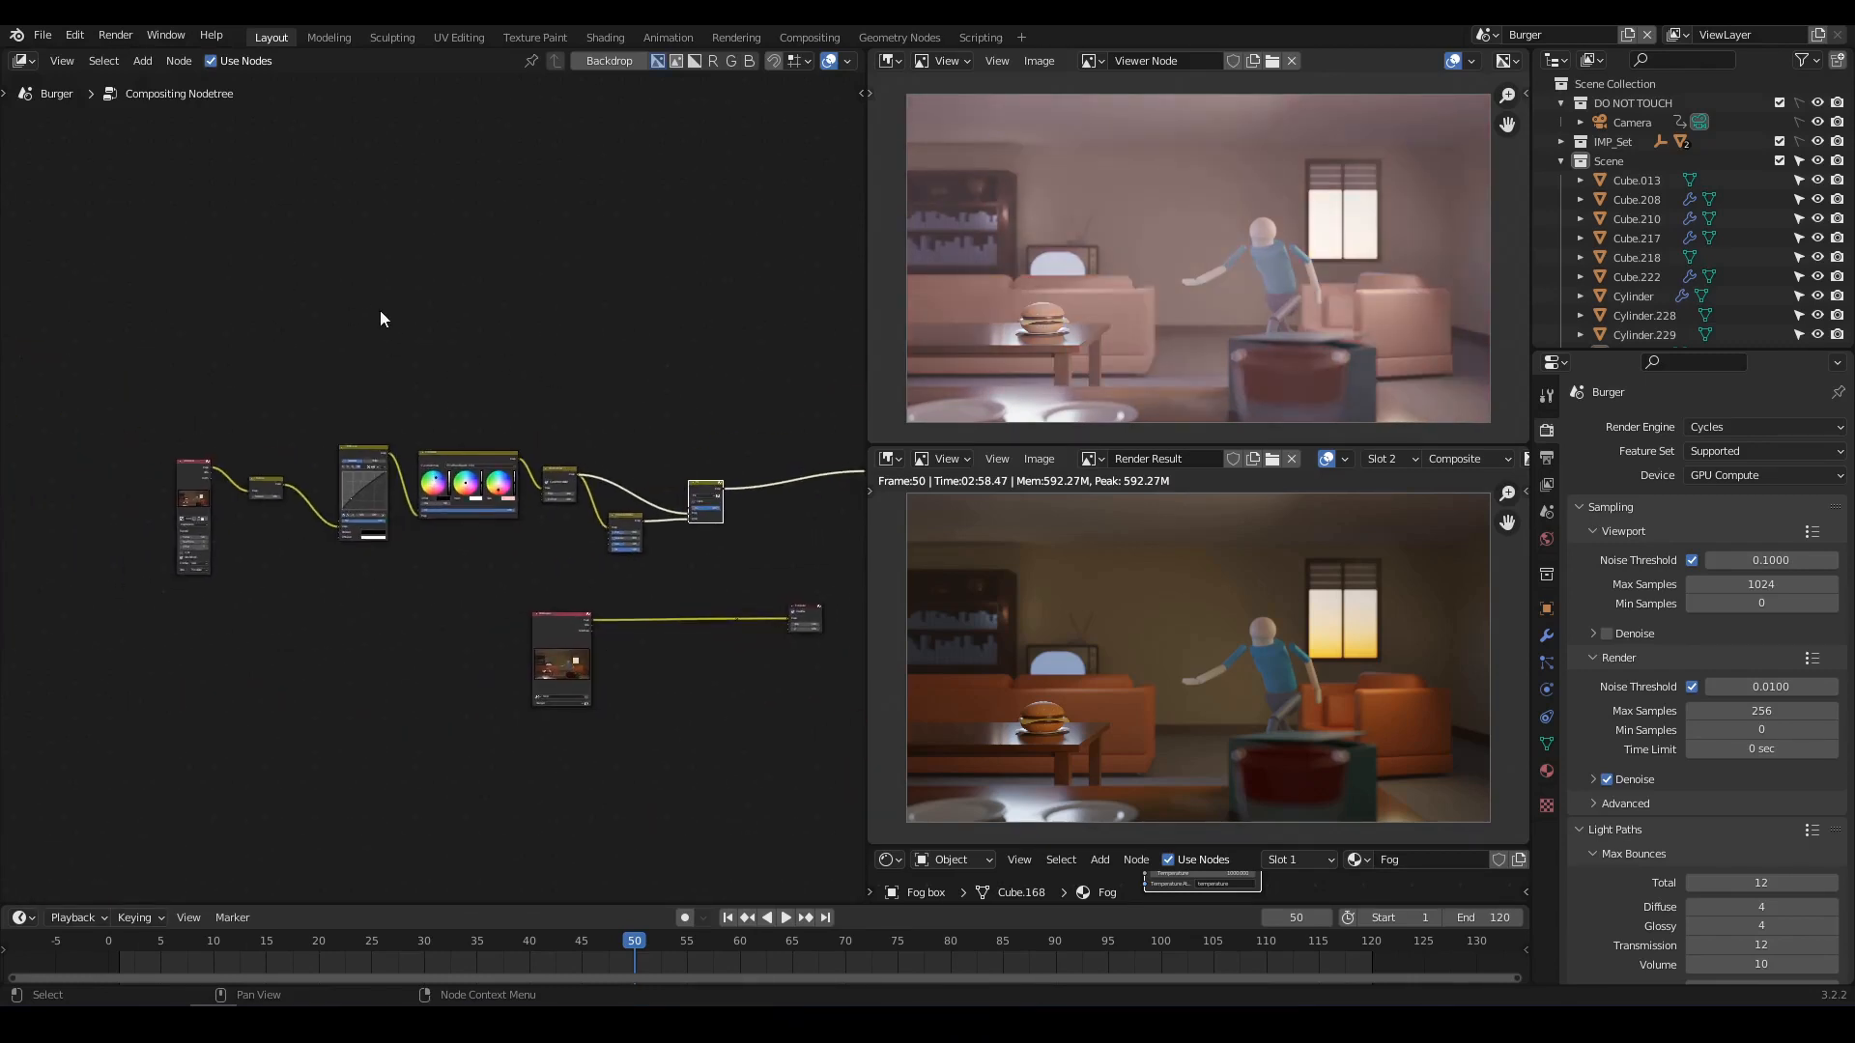
{"action": "scroll", "coordinate": [264, 444], "scroll_direction": "up", "scroll_amount": 3}
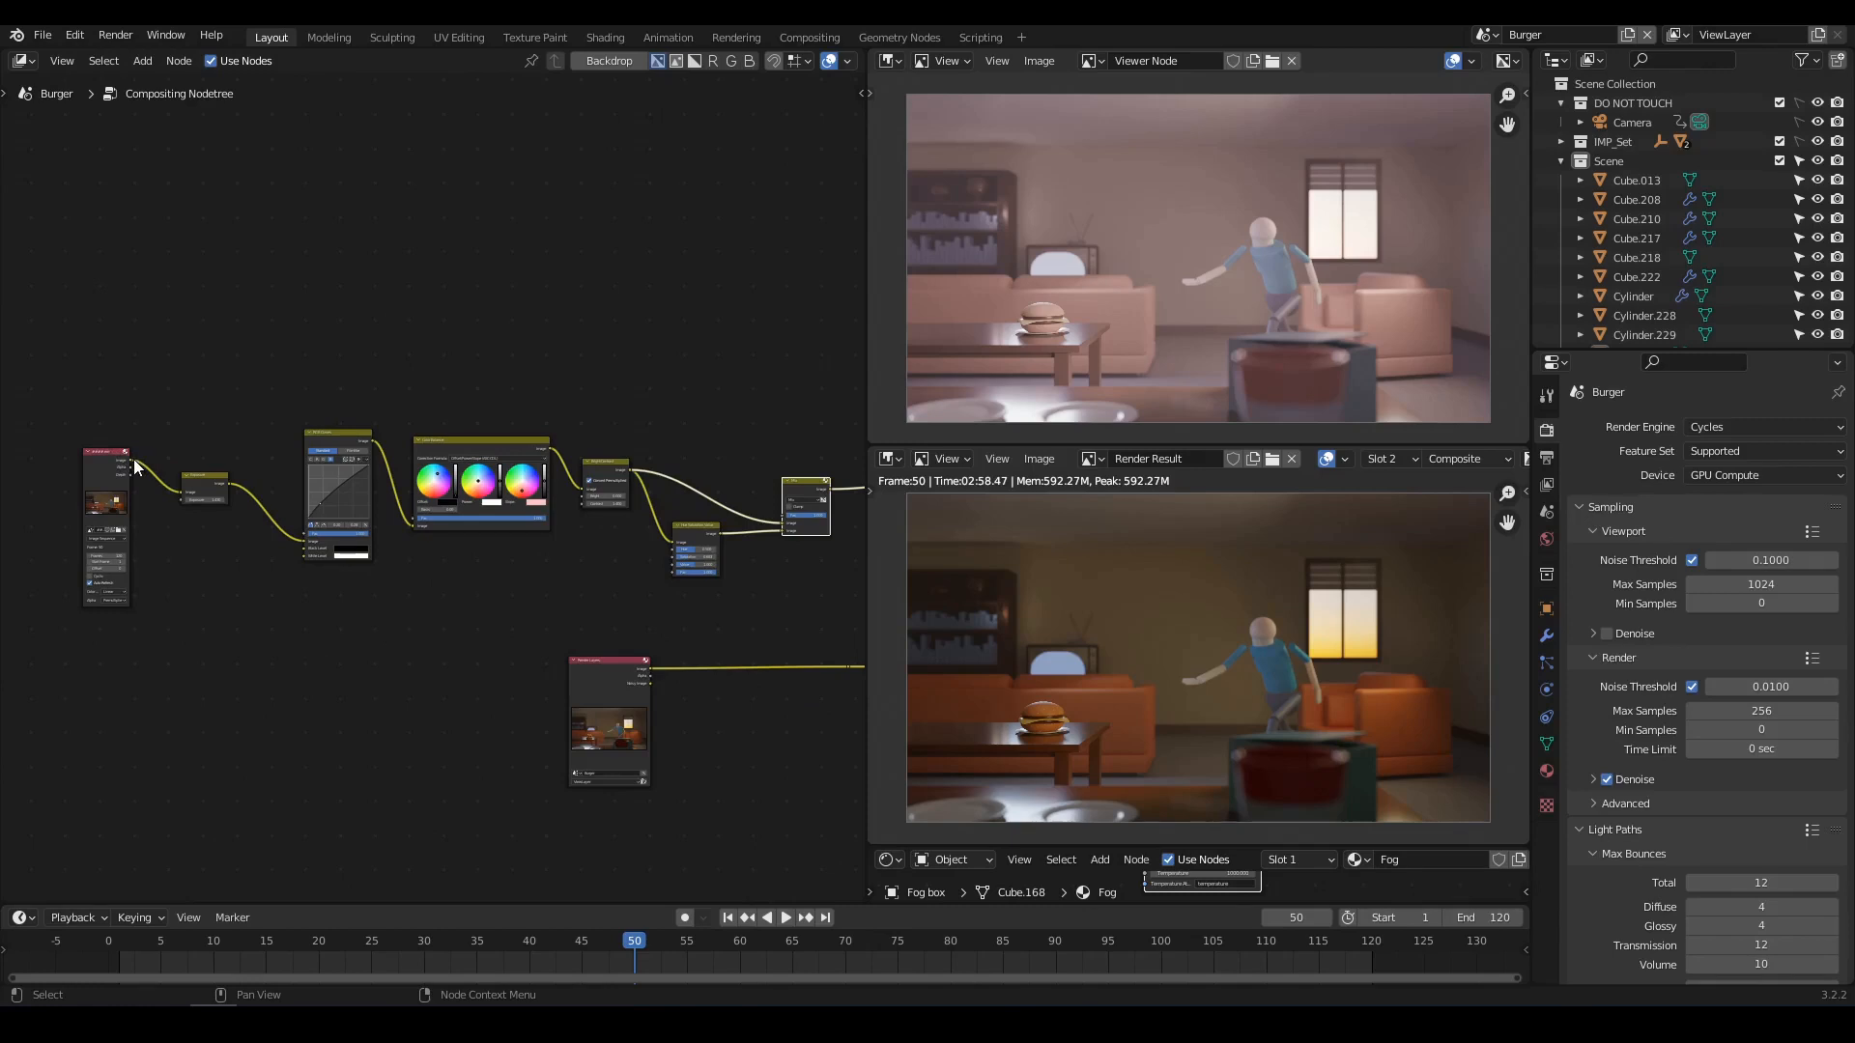
{"action": "left_click_drag", "start_coordinate": [136, 468], "coordinate": [391, 307]}
{"action": "type", "text": "hue"}
{"action": "left_click", "coordinate": [464, 365]}
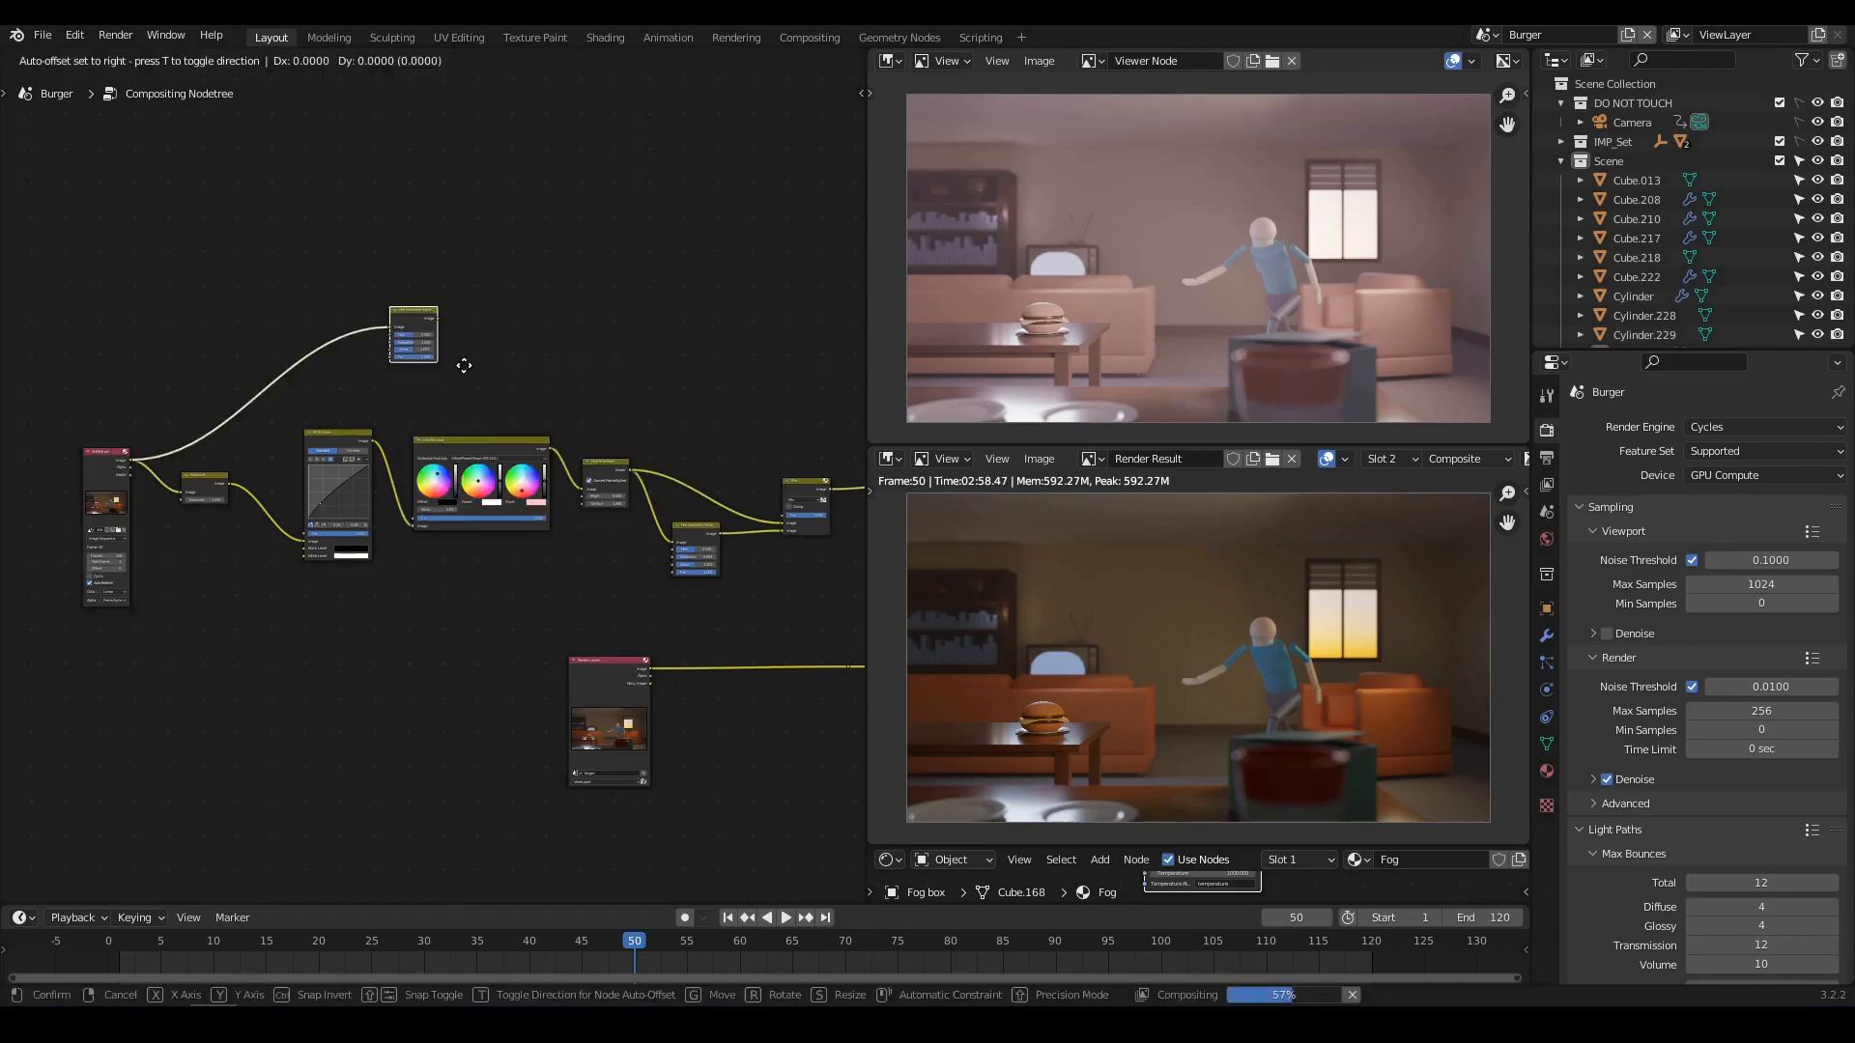
Preview the new upper Hue Saturation Value node in the Viewer and set its saturation to 0.000.
{"action": "scroll", "coordinate": [403, 310], "scroll_direction": "up", "scroll_amount": 4}
{"action": "scroll", "coordinate": [530, 426], "scroll_direction": "up", "scroll_amount": 3}
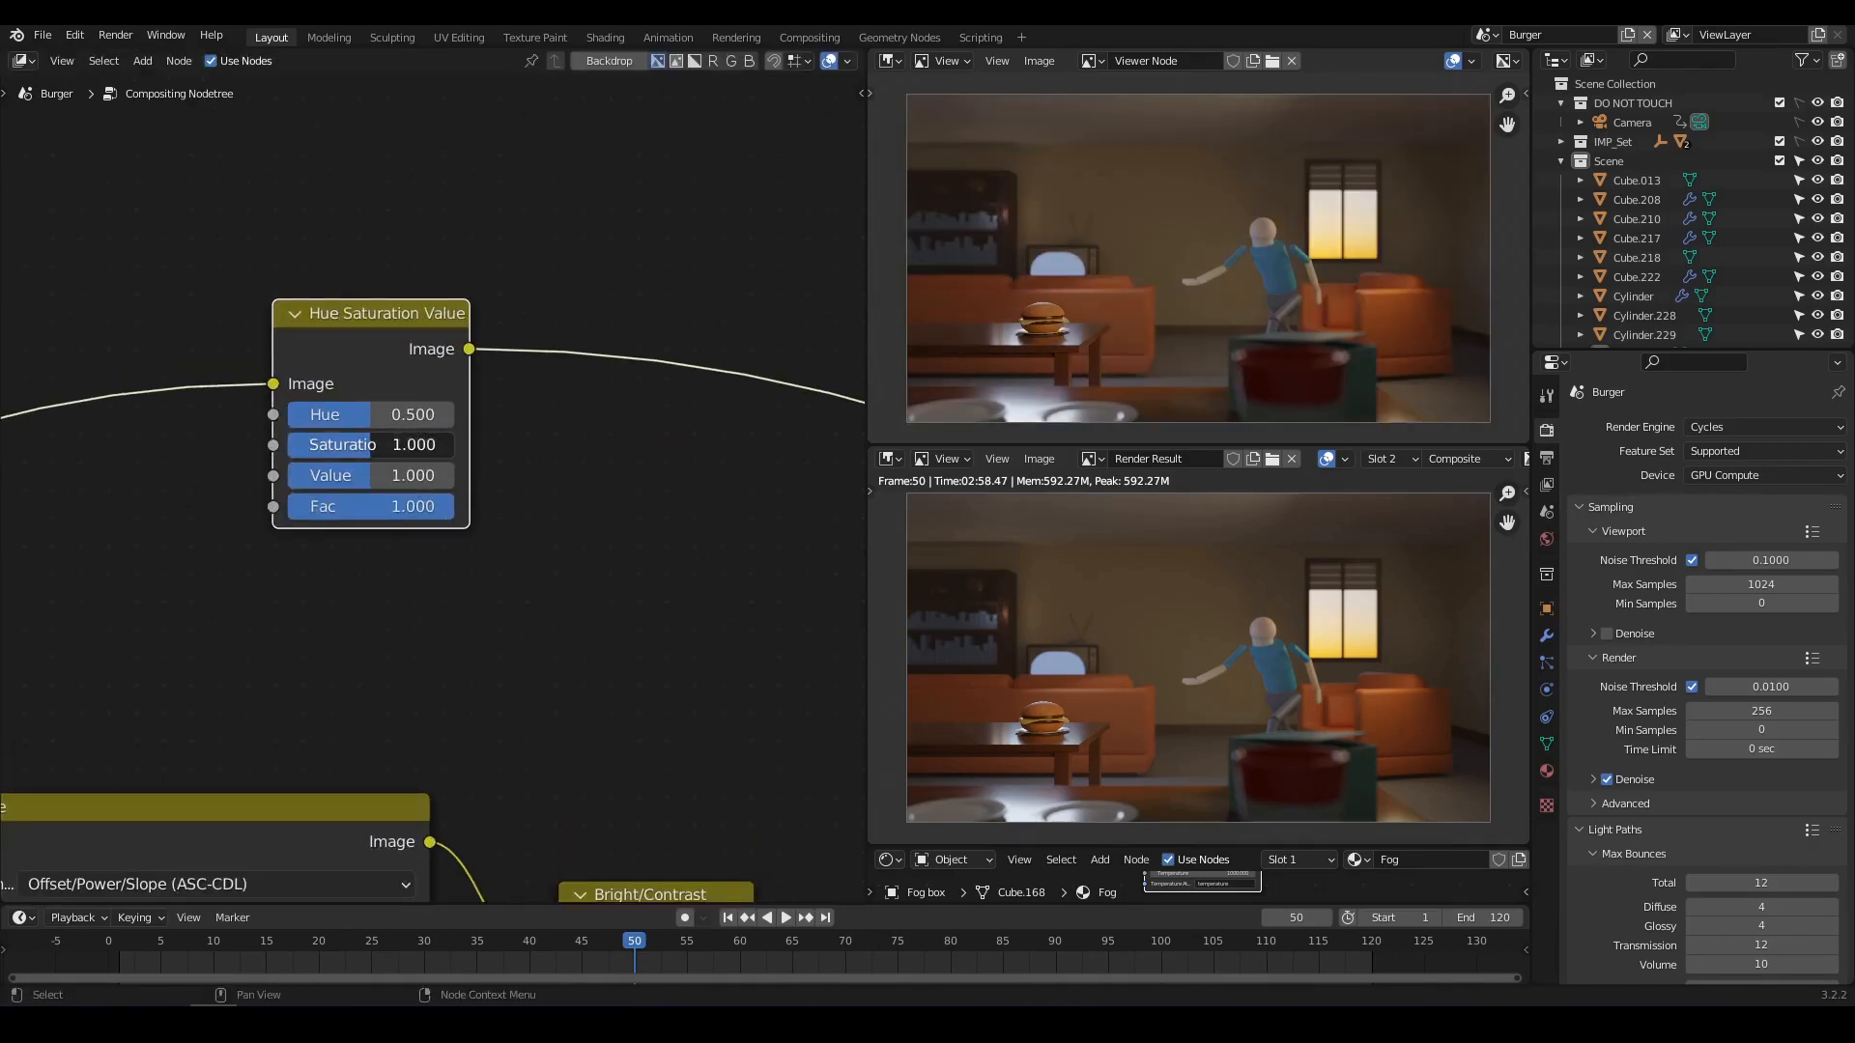
{"action": "left_click_drag", "start_coordinate": [371, 445], "coordinate": [290, 445]}
Connect the desaturated Hue Saturation Value output to the Mix node's Fac input and send the Mix output to the Viewer again.
{"action": "scroll", "coordinate": [641, 538], "scroll_direction": "down", "scroll_amount": 2}
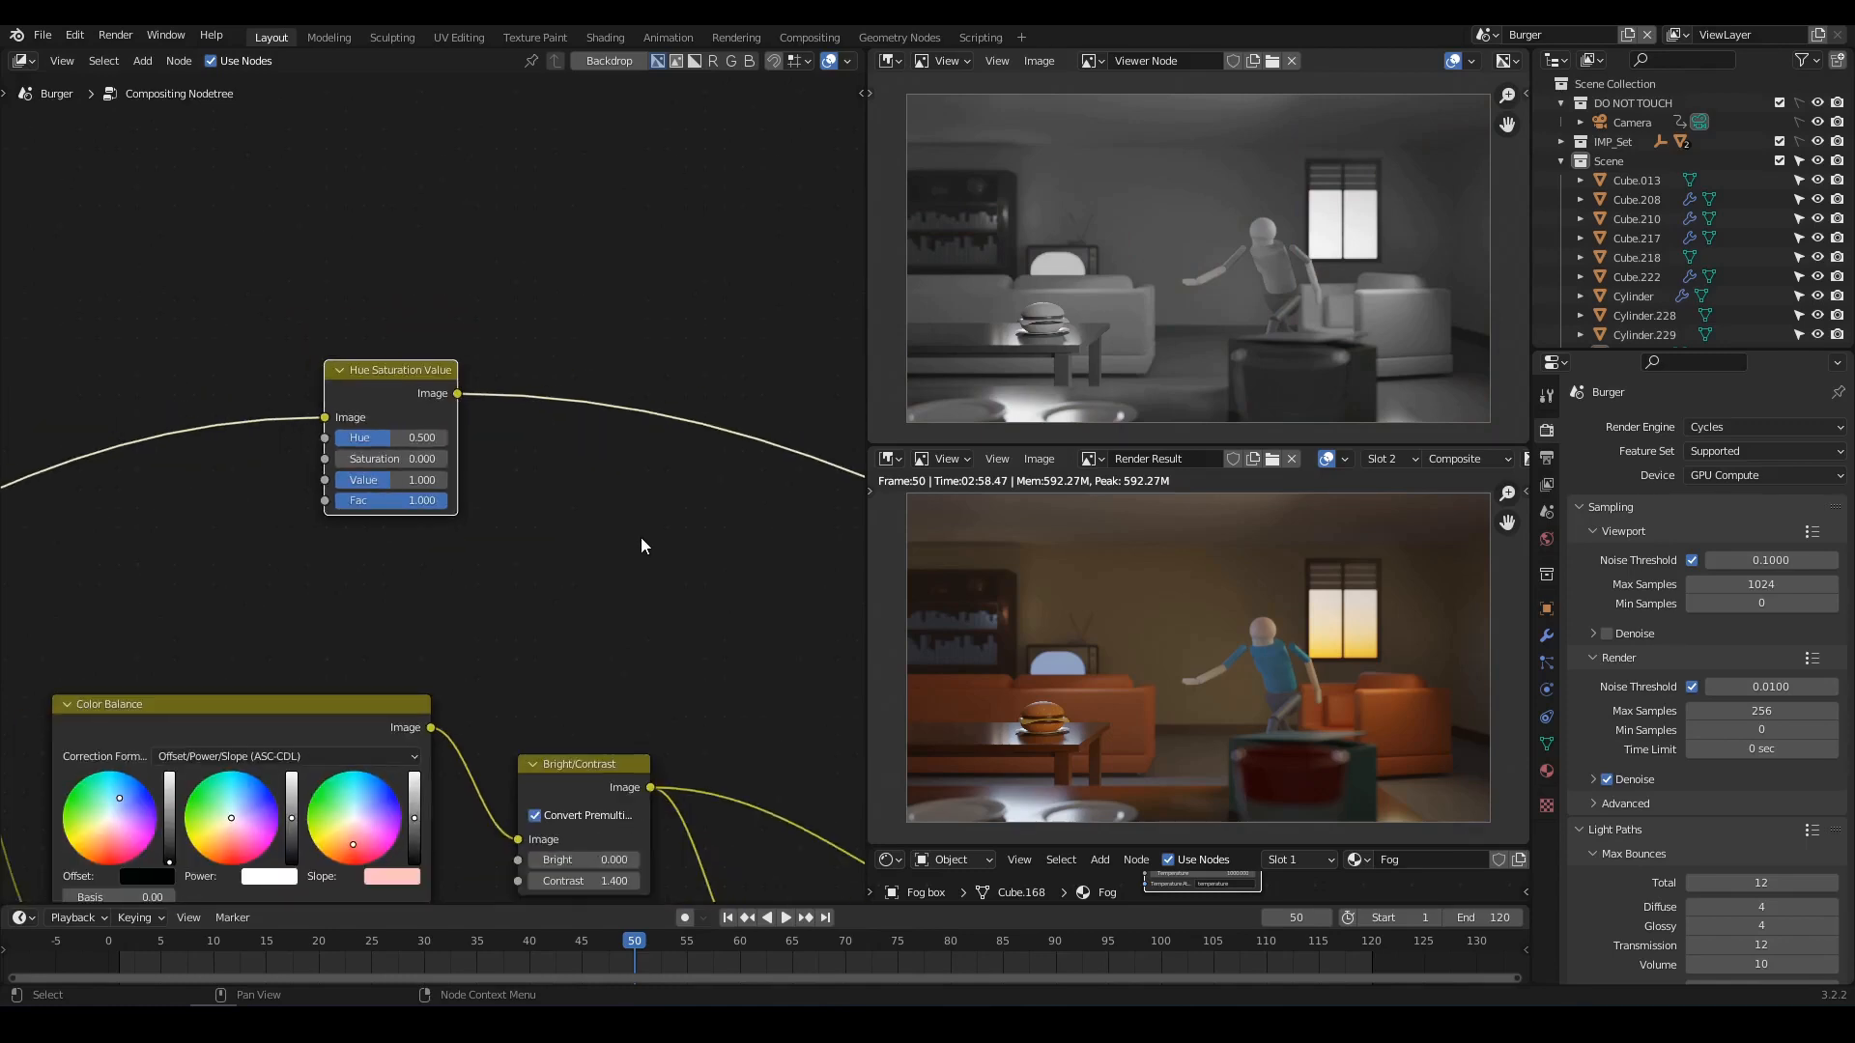
{"action": "scroll", "coordinate": [641, 537], "scroll_direction": "down", "scroll_amount": 4}
{"action": "middle_click_drag", "start_coordinate": [640, 537], "coordinate": [324, 394]}
{"action": "left_click_drag", "start_coordinate": [191, 292], "coordinate": [611, 525]}
{"action": "left_click_drag", "start_coordinate": [637, 665], "coordinate": [637, 671]}
Mute and unmute the Mix node to compare the viewer image with and without the masked desaturation.
{"action": "middle_click_drag", "start_coordinate": [736, 774], "coordinate": [661, 661]}
{"action": "scroll", "coordinate": [661, 669], "scroll_direction": "up", "scroll_amount": 2}
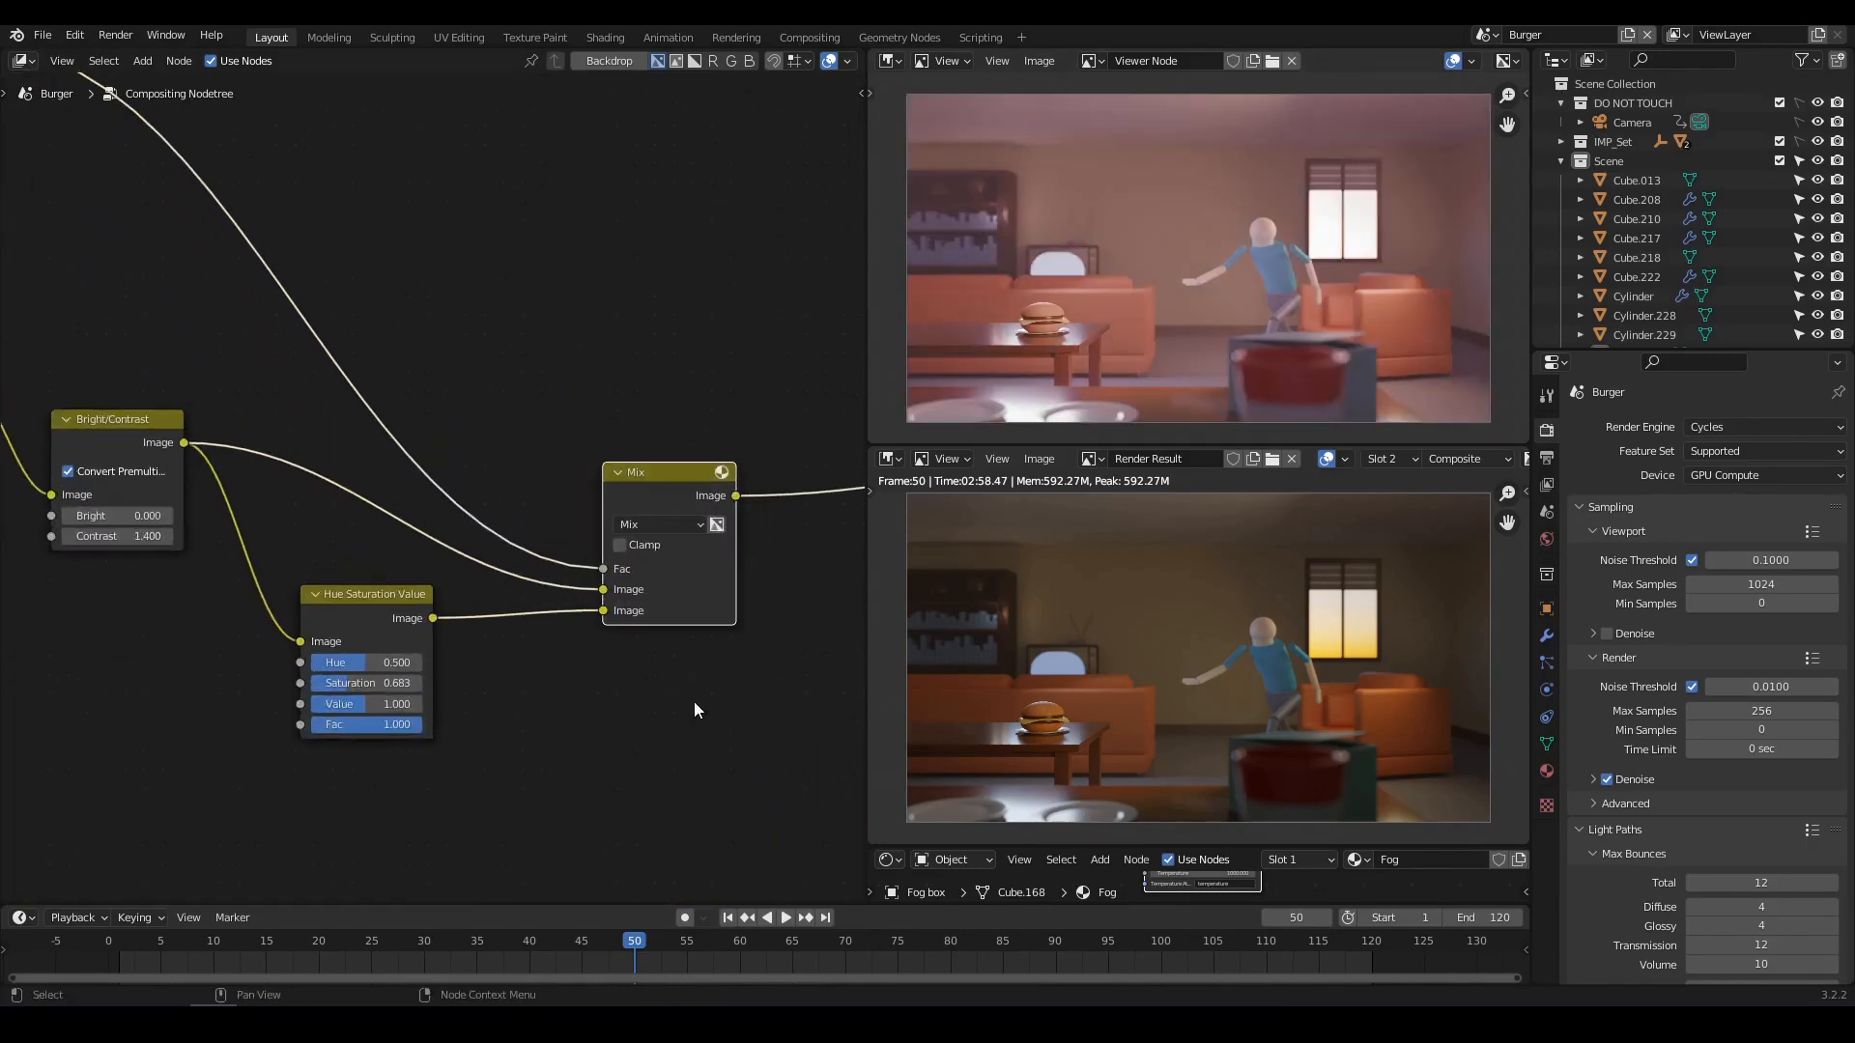
{"action": "key", "text": "m"}
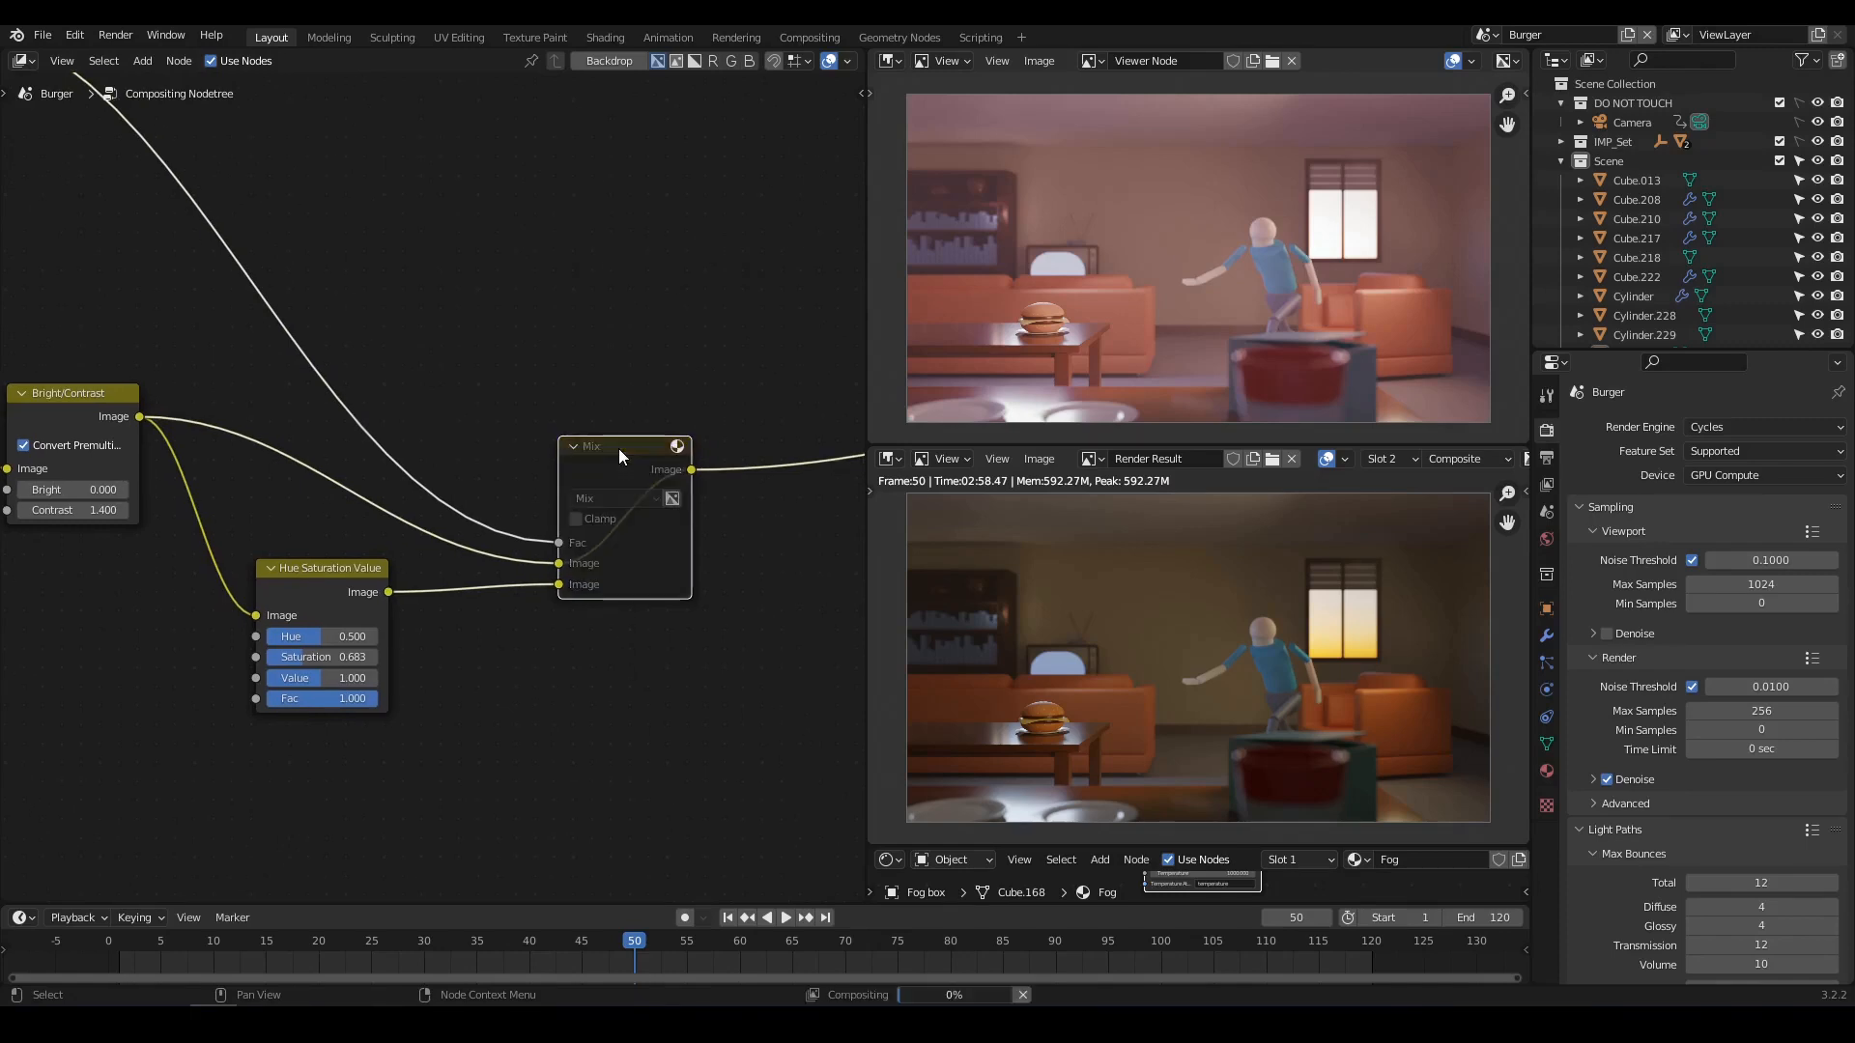
{"action": "key", "text": "m"}
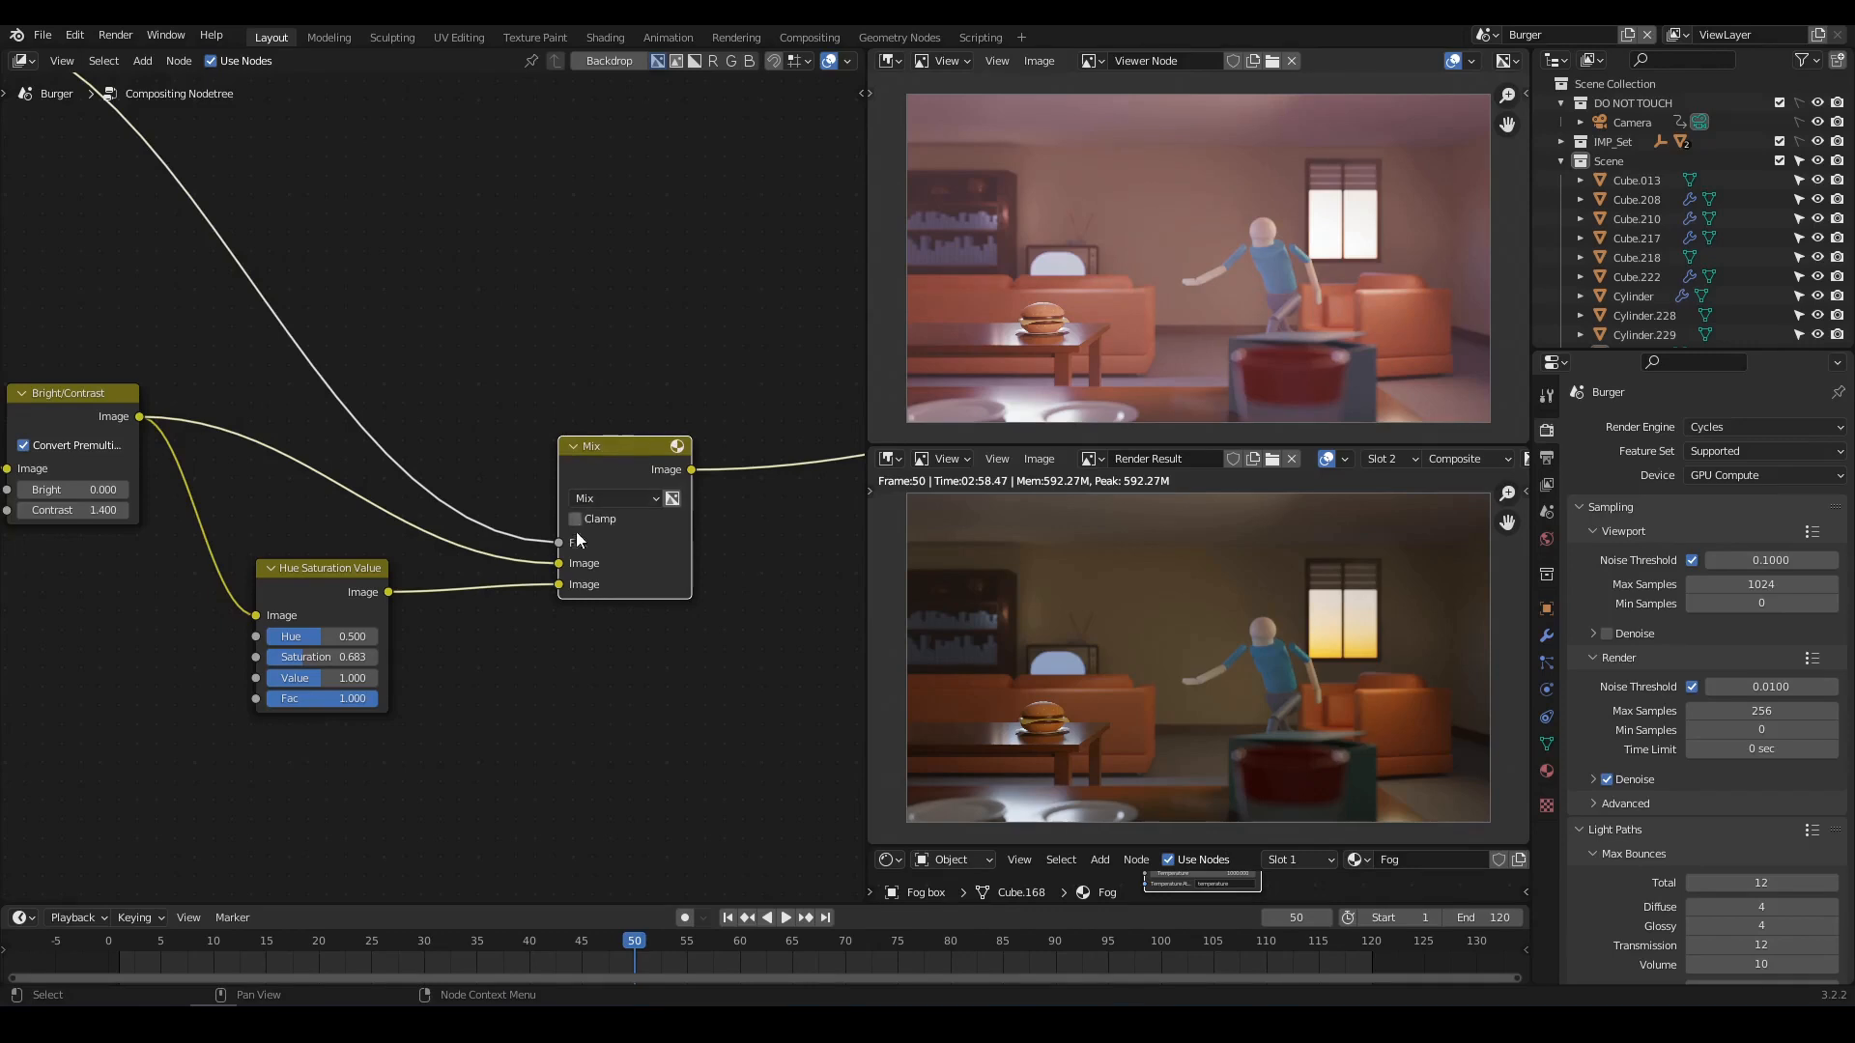
Swap the Mix node's two Image inputs so the Hue Saturation Value output feeds the first and Bright/Contrast the second.
{"action": "left_click_drag", "start_coordinate": [560, 586], "coordinate": [560, 564]}
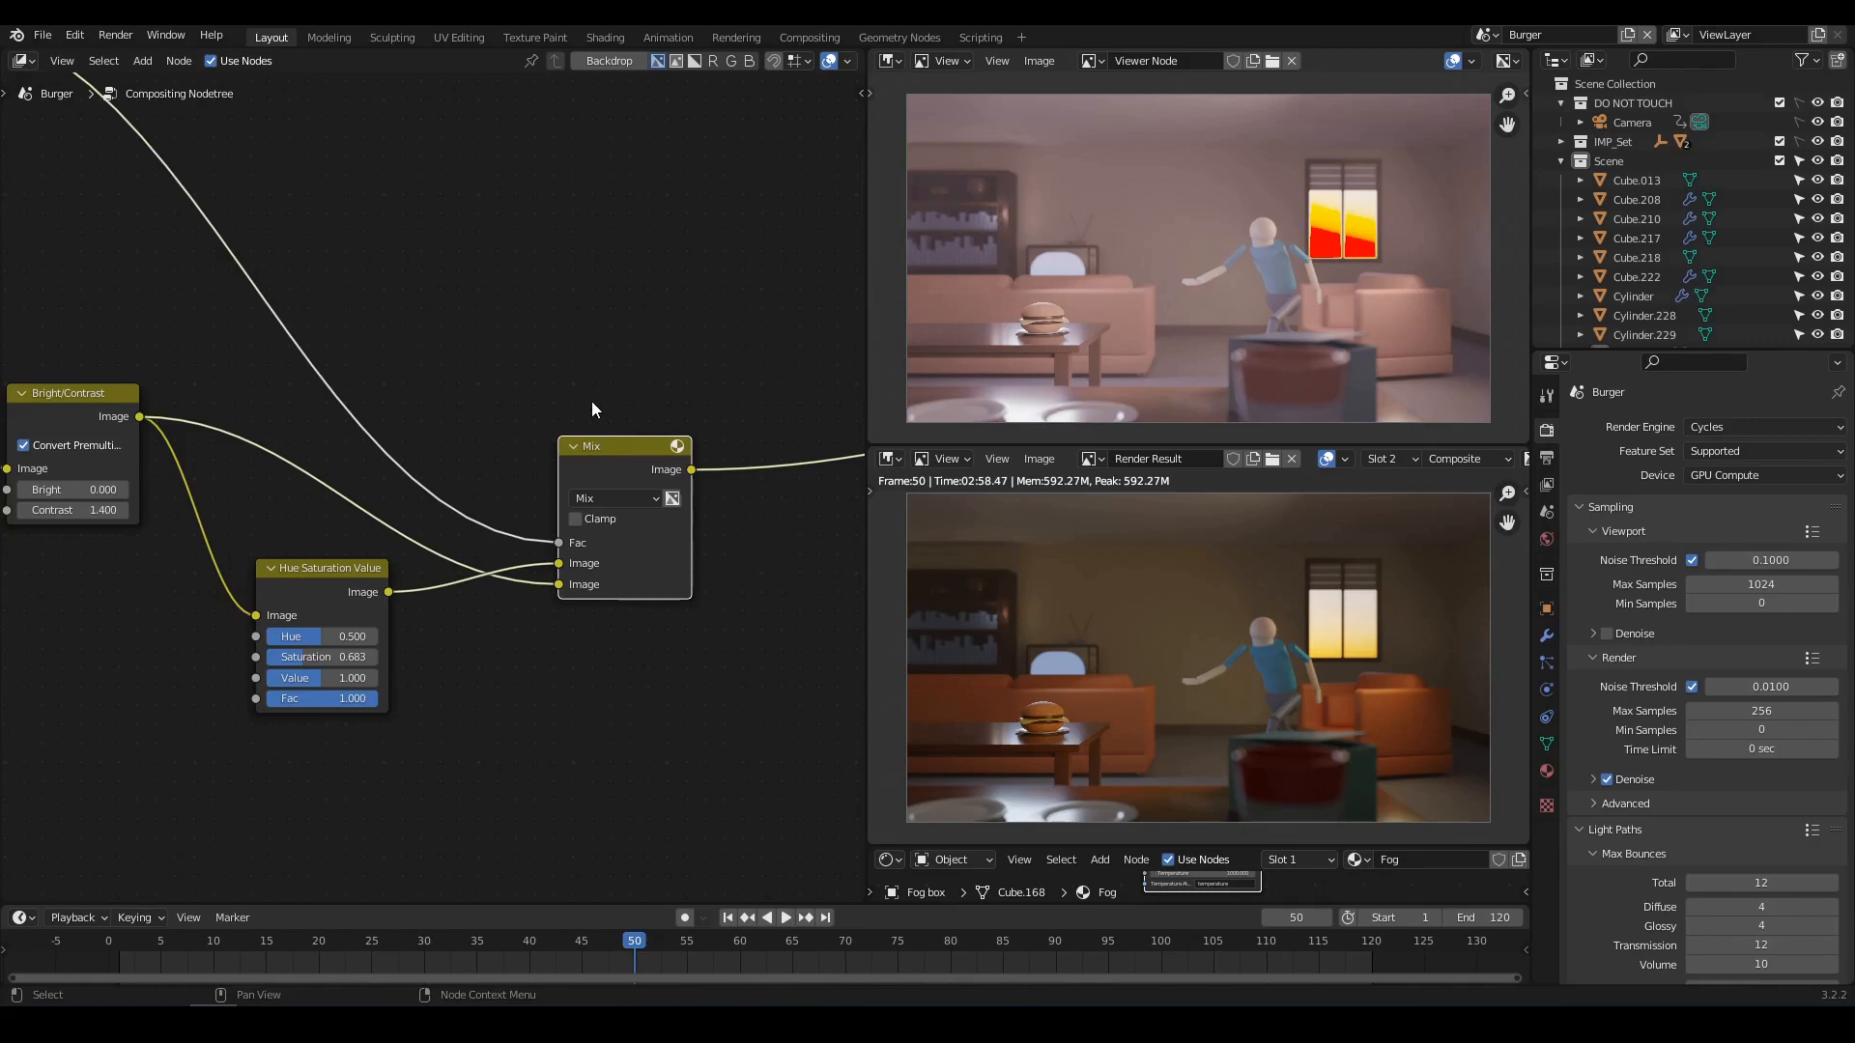
{"action": "key", "text": "ctrl+z"}
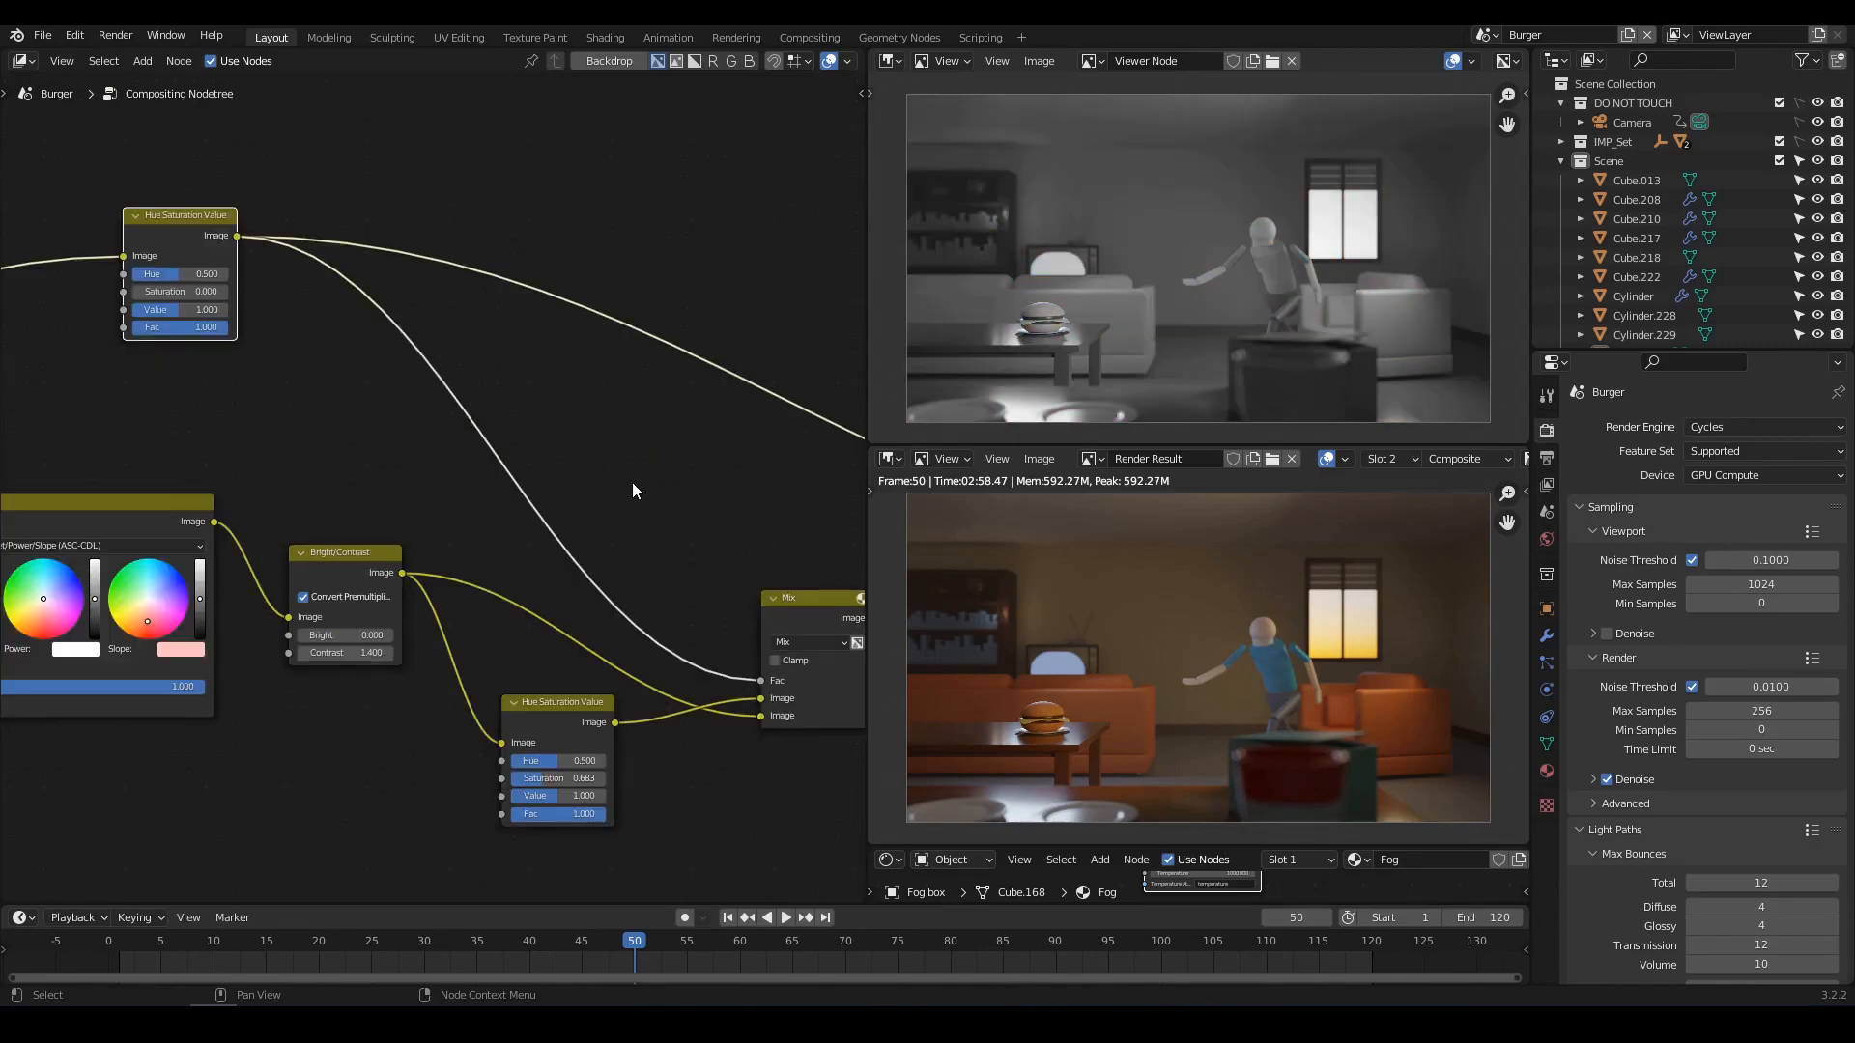
Insert a Map Range node between the upper Hue Saturation Value and the Mix Fac, with From Min -0.010 and From Max 0.080.
{"action": "key", "text": "shift+a"}
{"action": "mouse_move", "coordinate": [631, 483]}
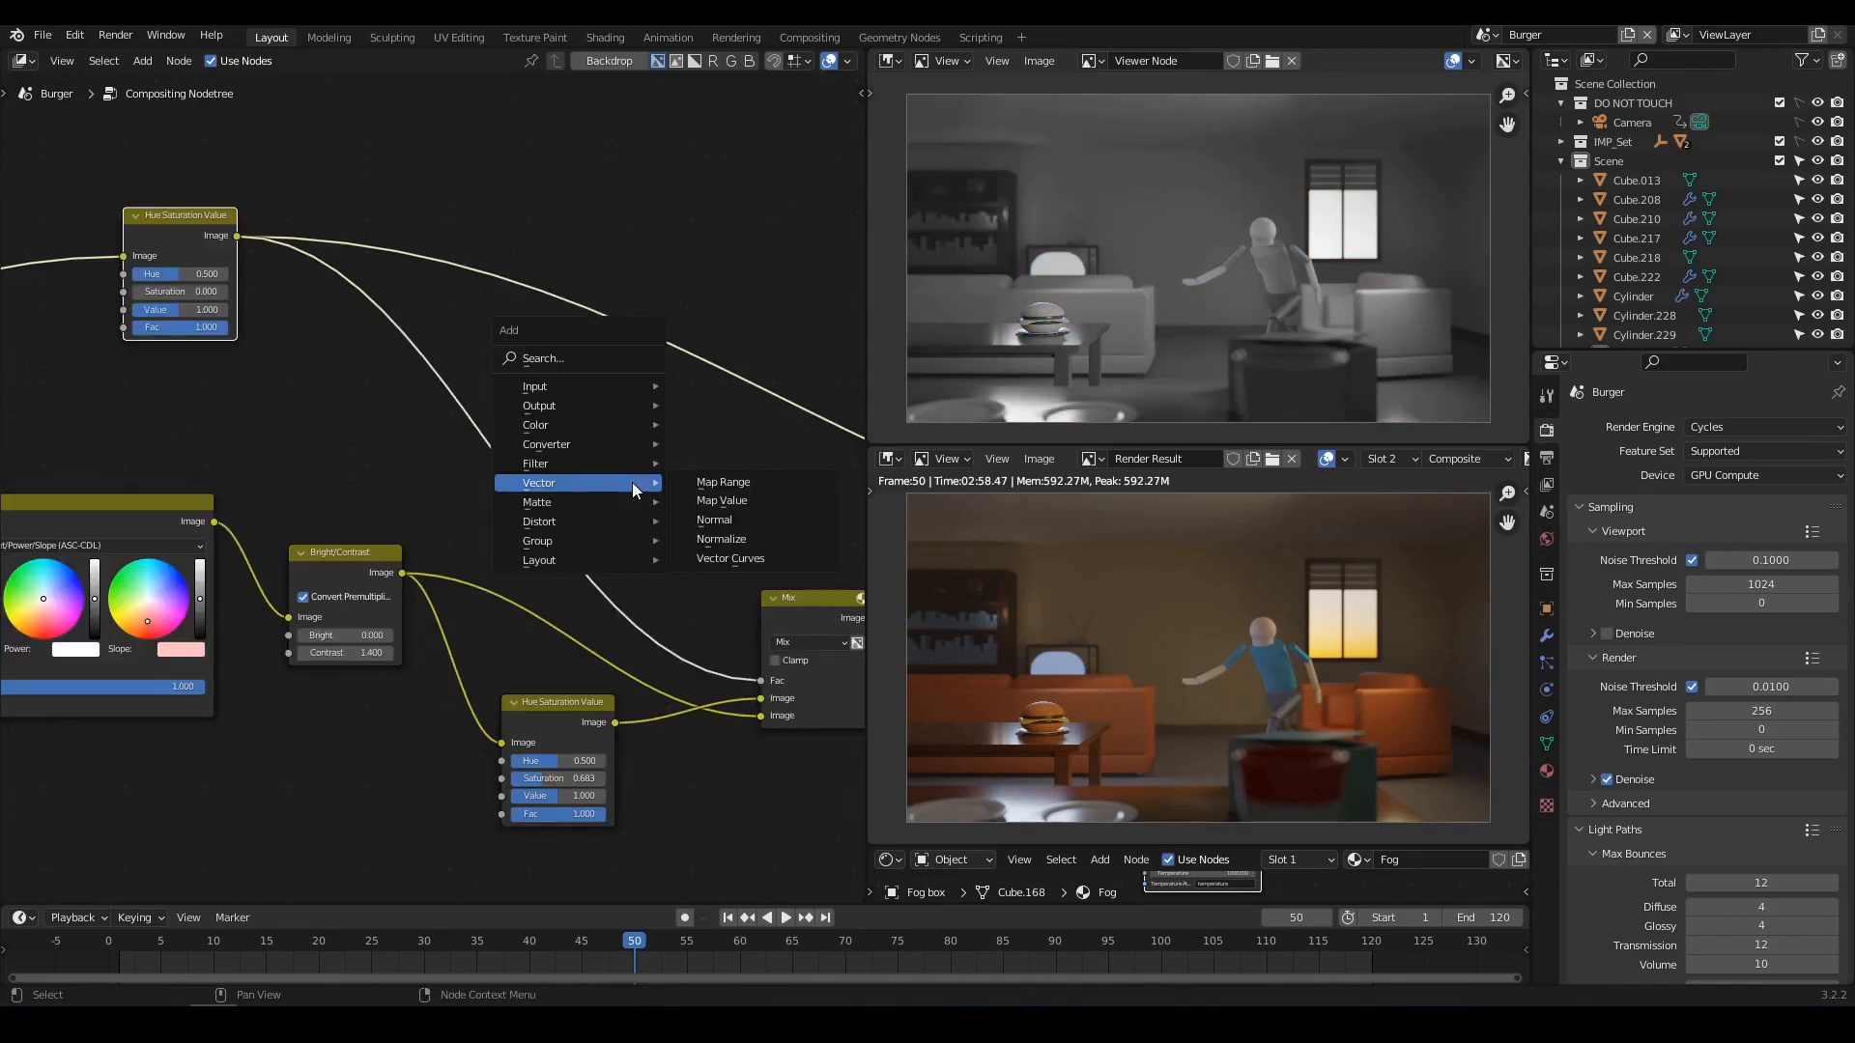
{"action": "left_click", "coordinate": [723, 479]}
{"action": "left_click", "coordinate": [443, 415]}
{"action": "scroll", "coordinate": [447, 402], "scroll_direction": "up", "scroll_amount": 2}
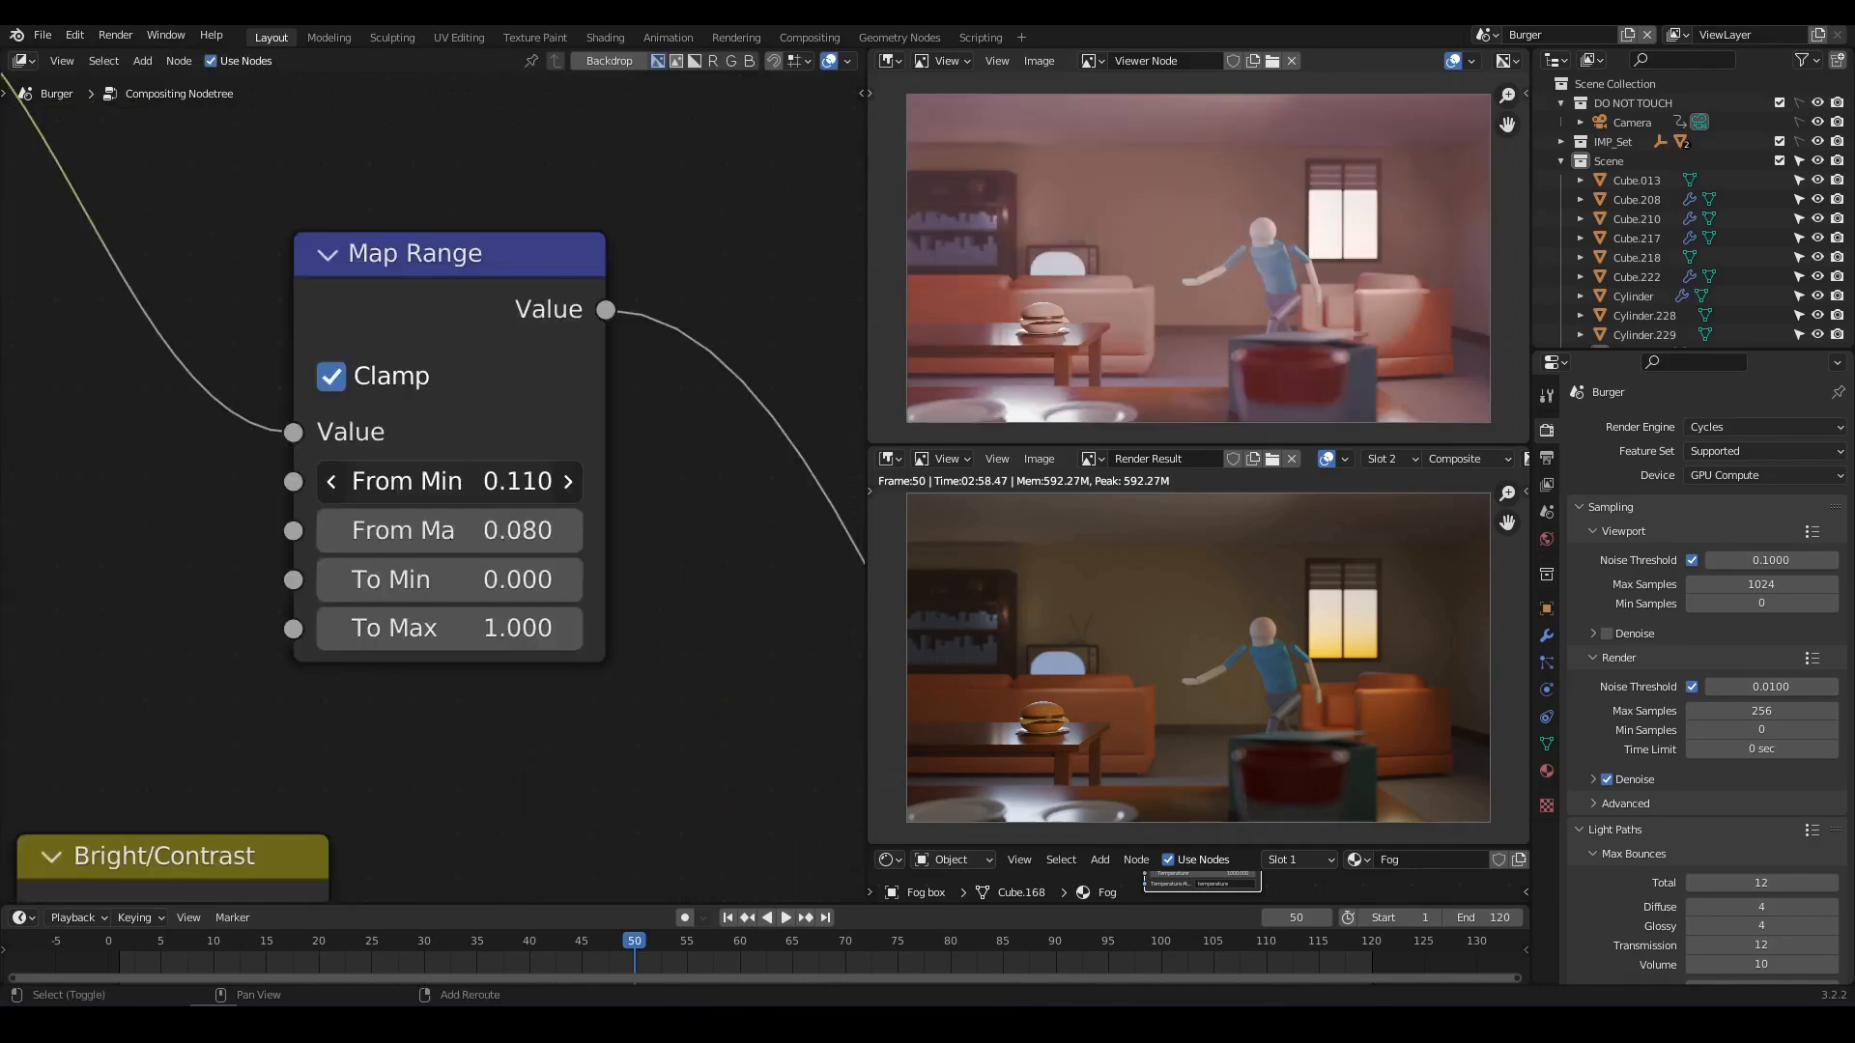
{"action": "left_click_drag", "start_coordinate": [454, 481], "coordinate": [336, 481]}
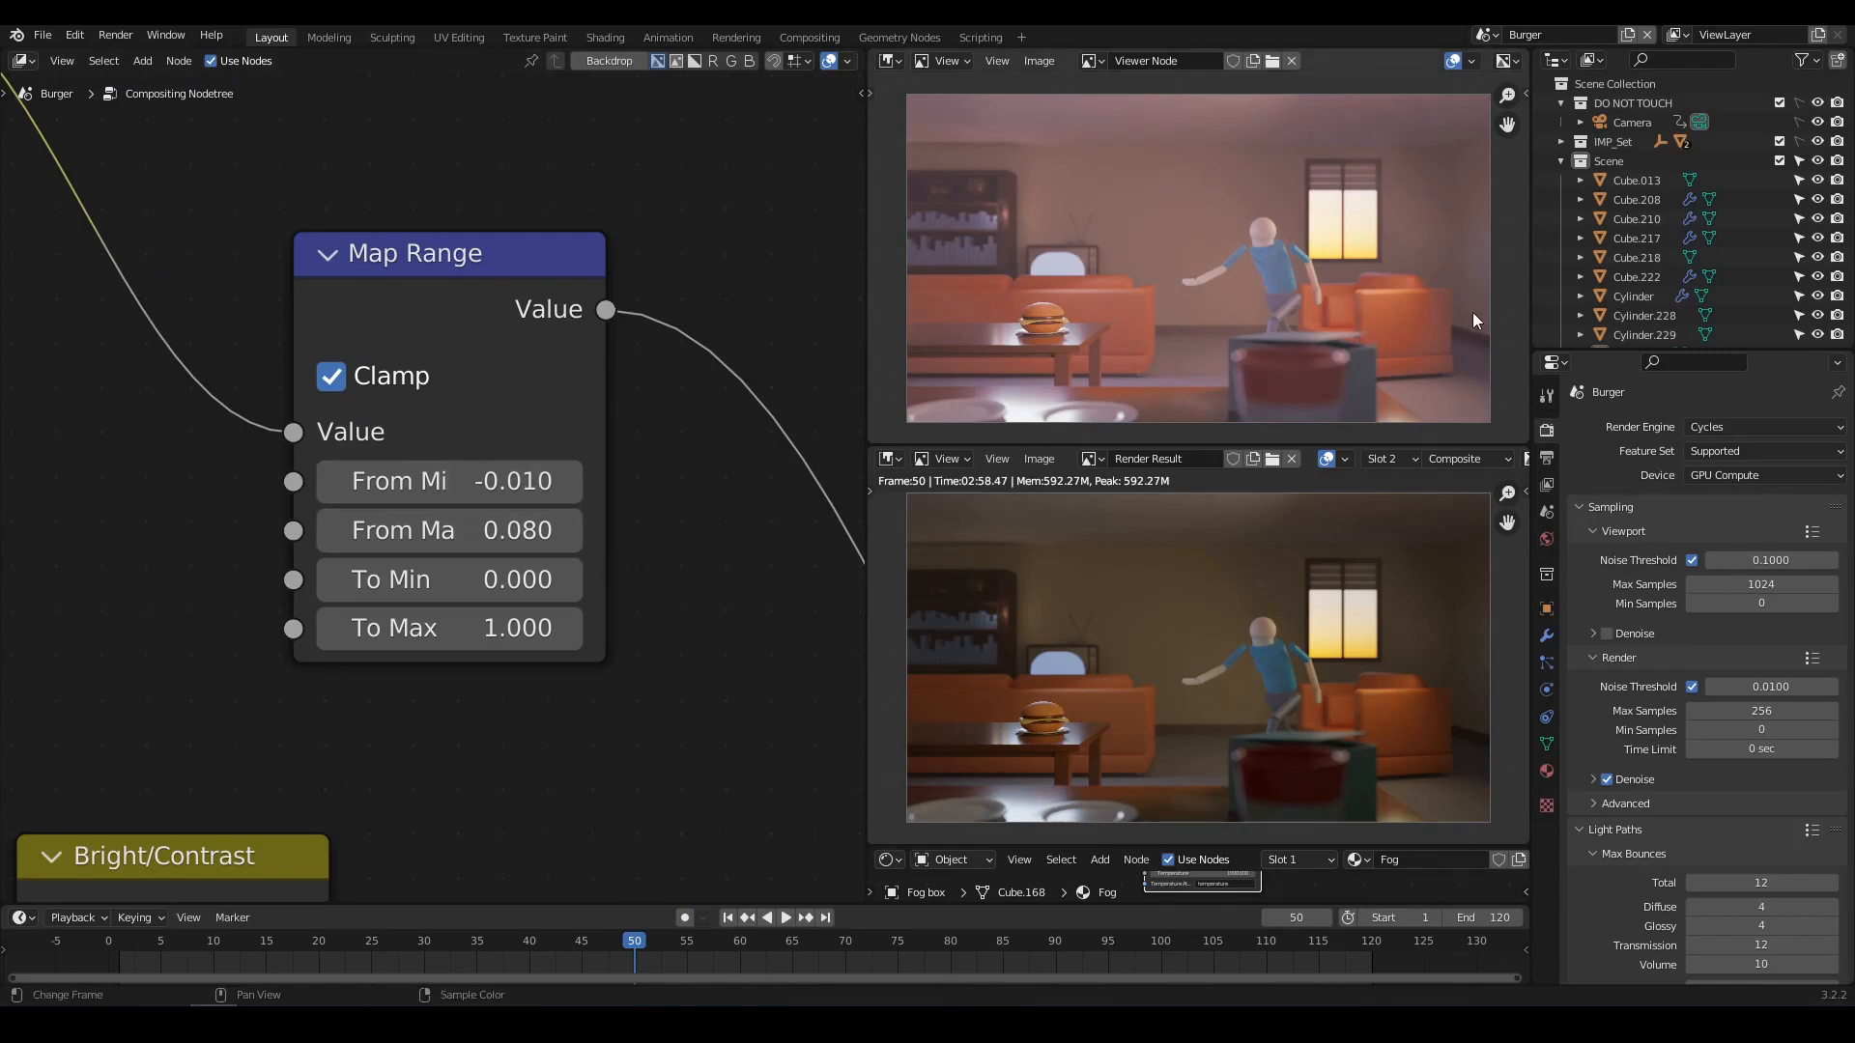
Compare the Bright/Contrast, lower Hue Saturation Value and Mix outputs in the Viewer, ending on the Mix node.
{"action": "scroll", "coordinate": [739, 508], "scroll_direction": "down", "scroll_amount": 6}
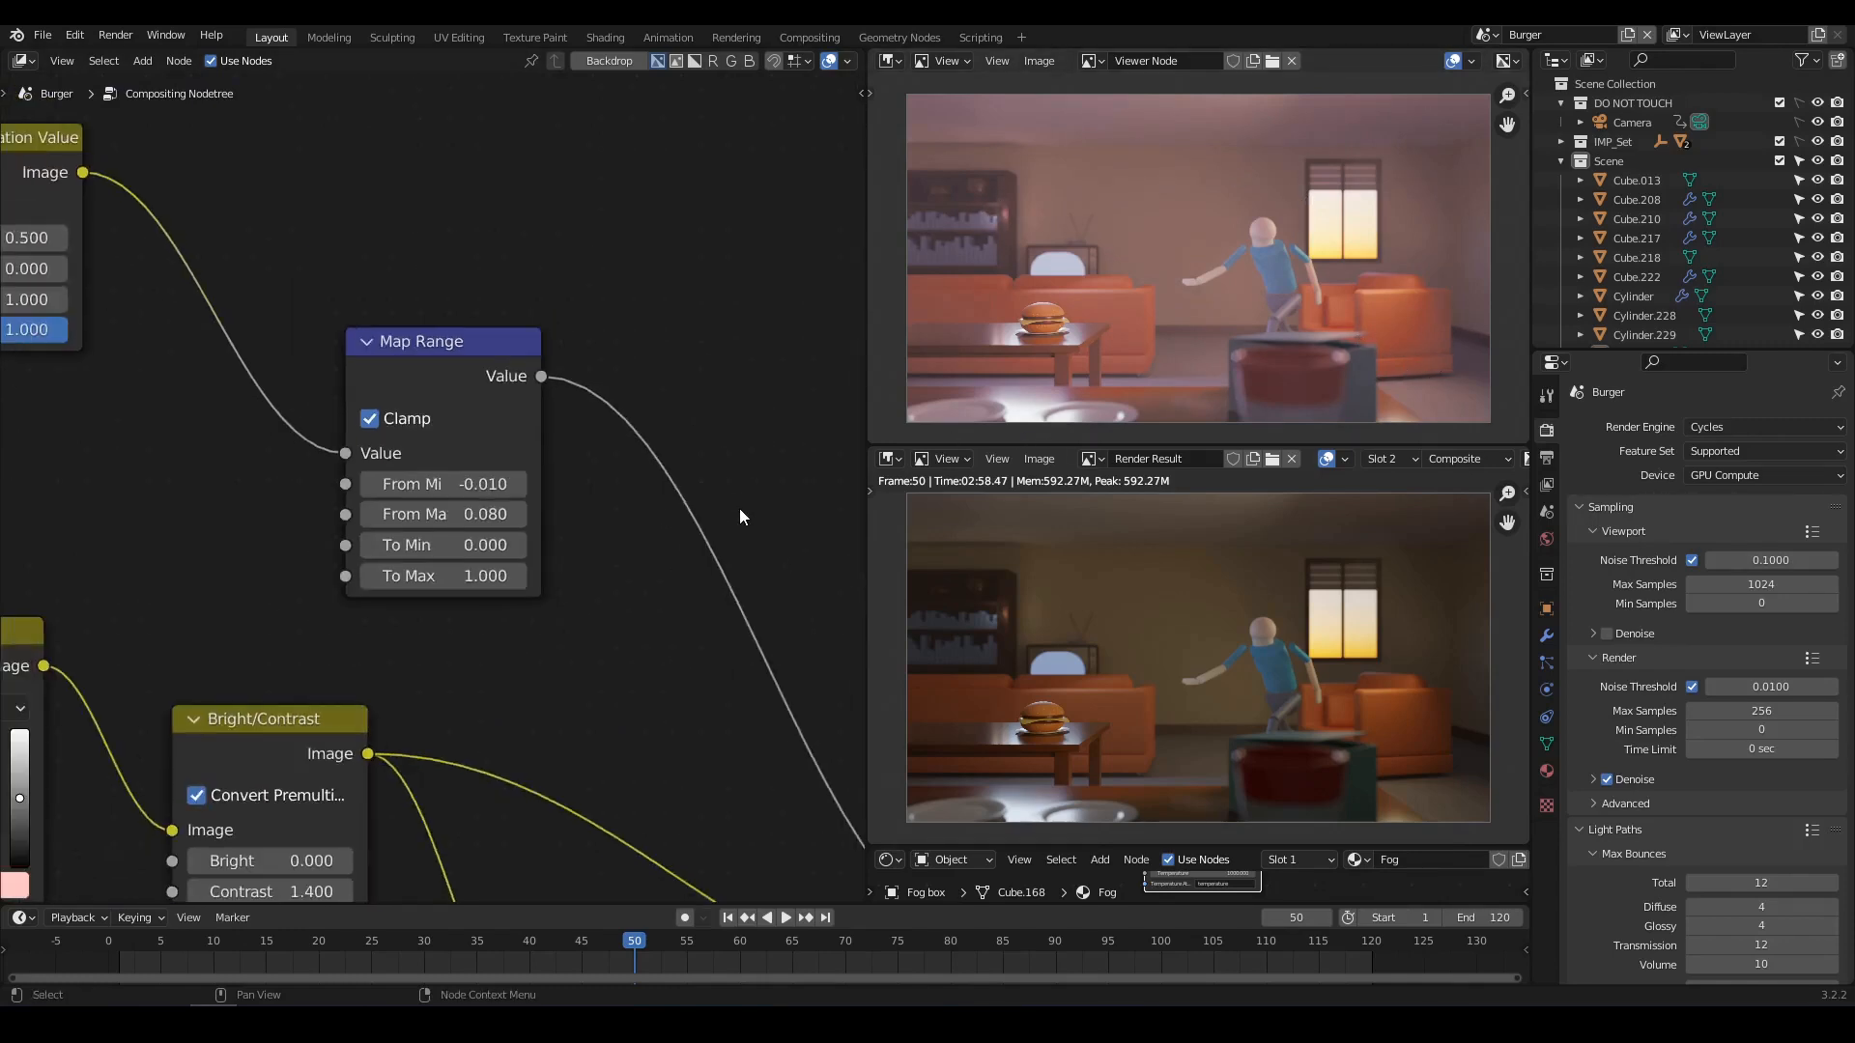
{"action": "middle_click_drag", "start_coordinate": [720, 585], "coordinate": [600, 340]}
{"action": "scroll", "coordinate": [609, 386], "scroll_direction": "down", "scroll_amount": 3}
{"action": "middle_click_drag", "start_coordinate": [629, 471], "coordinate": [588, 354]}
{"action": "left_click", "coordinate": [784, 421]}
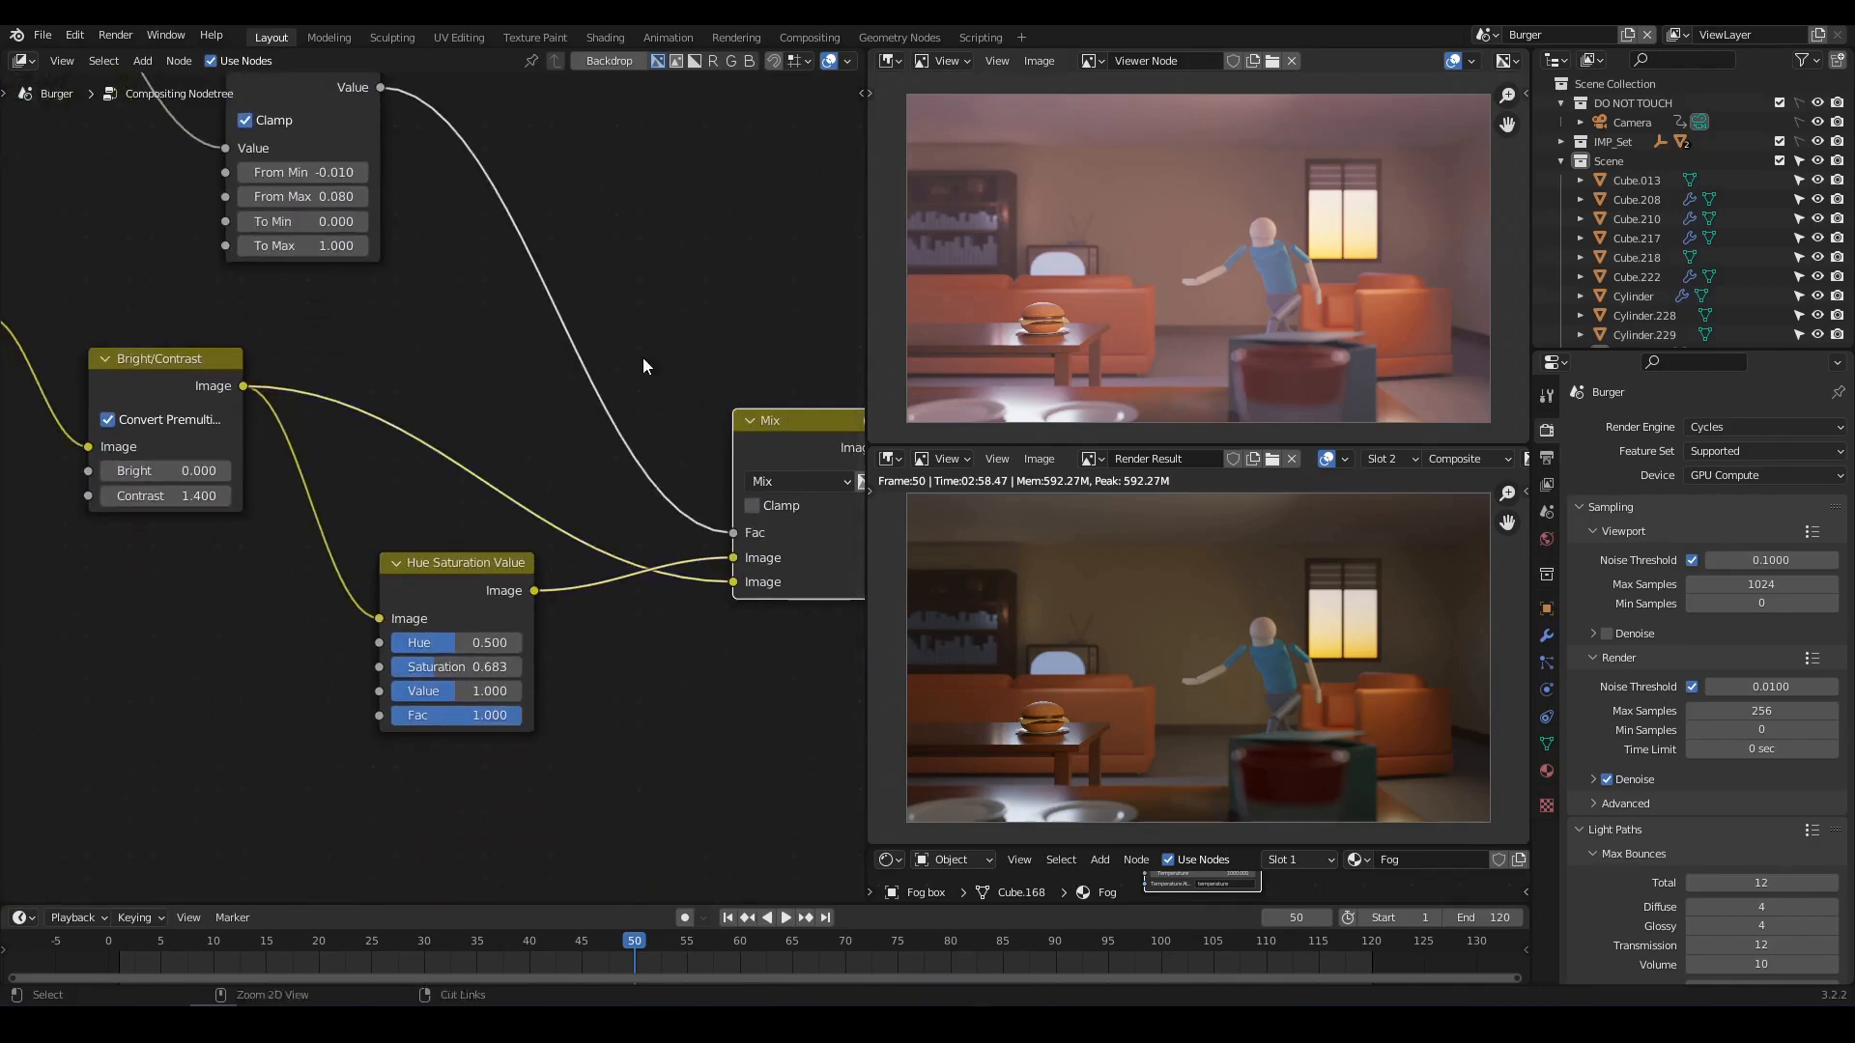
{"action": "scroll", "coordinate": [676, 302], "scroll_direction": "down", "scroll_amount": 4}
{"action": "middle_click_drag", "start_coordinate": [688, 282], "coordinate": [600, 331]}
{"action": "scroll", "coordinate": [454, 418], "scroll_direction": "up", "scroll_amount": 4}
{"action": "left_click", "coordinate": [166, 365], "text": "ctrl+shift"}
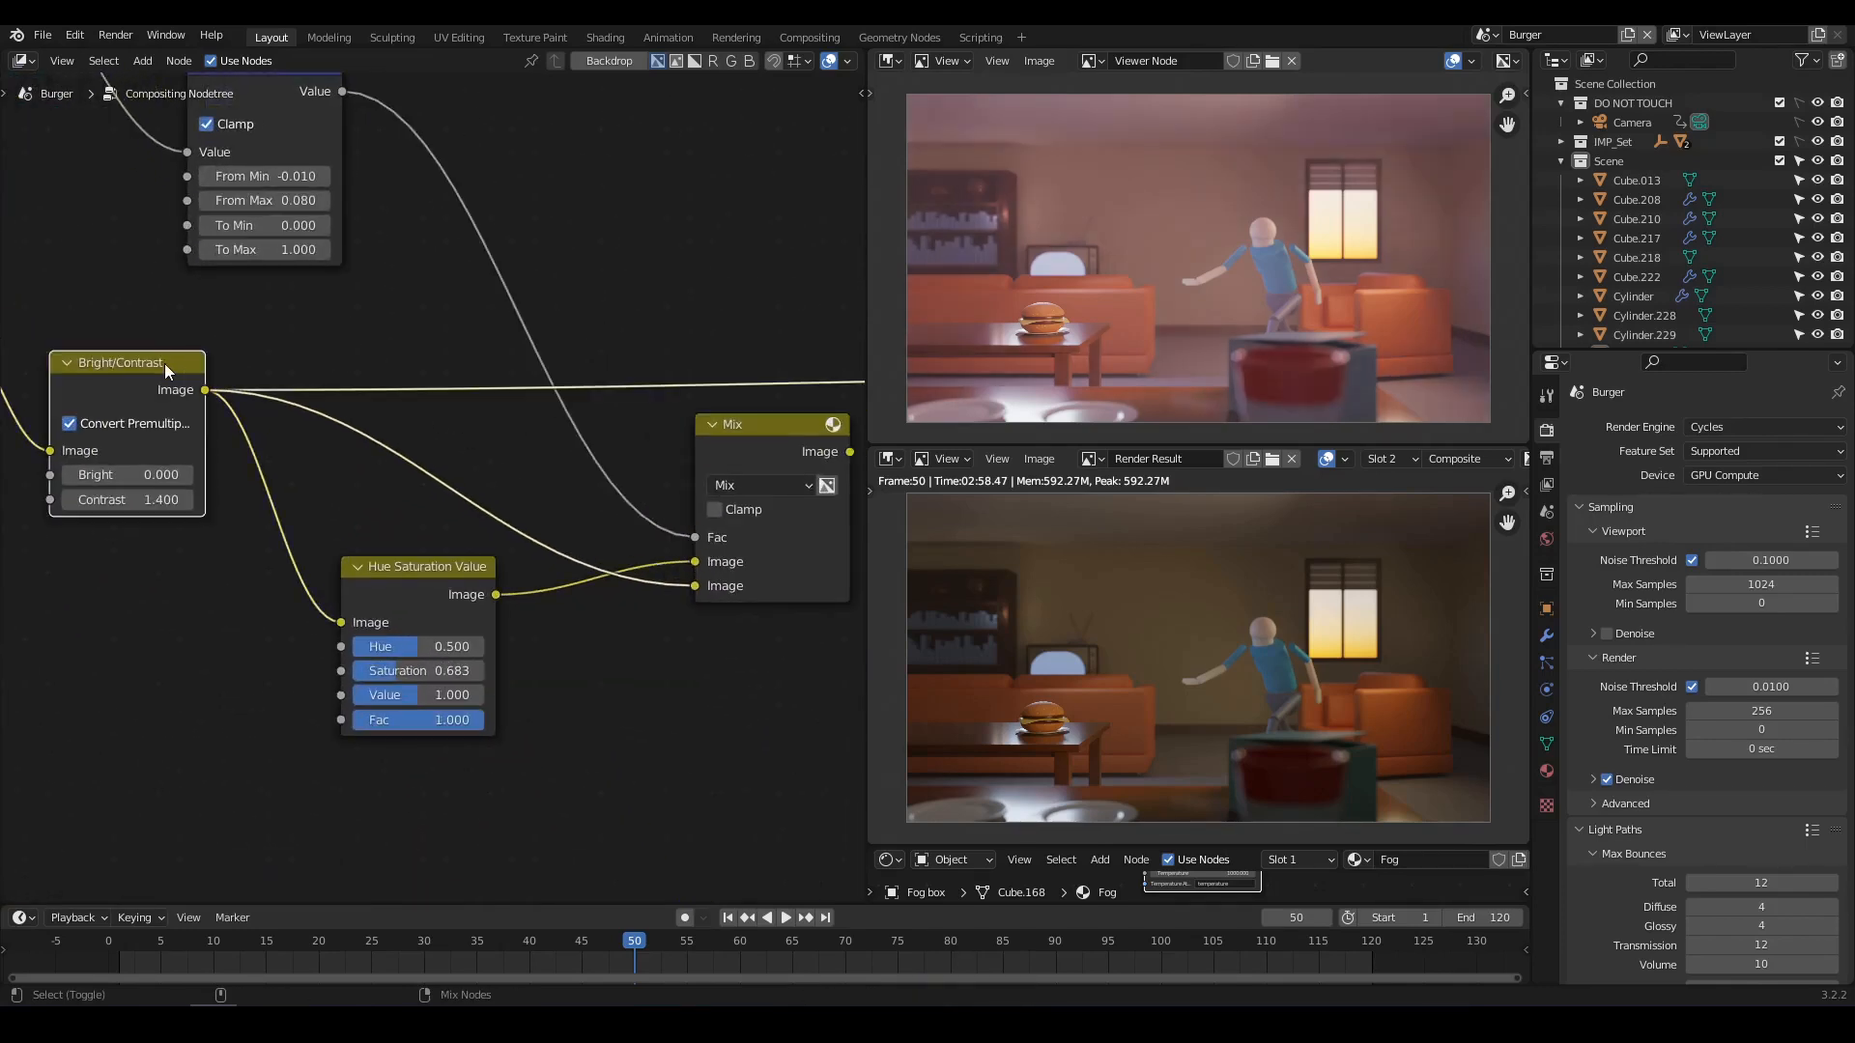
{"action": "left_click", "coordinate": [412, 568], "text": "ctrl+shift"}
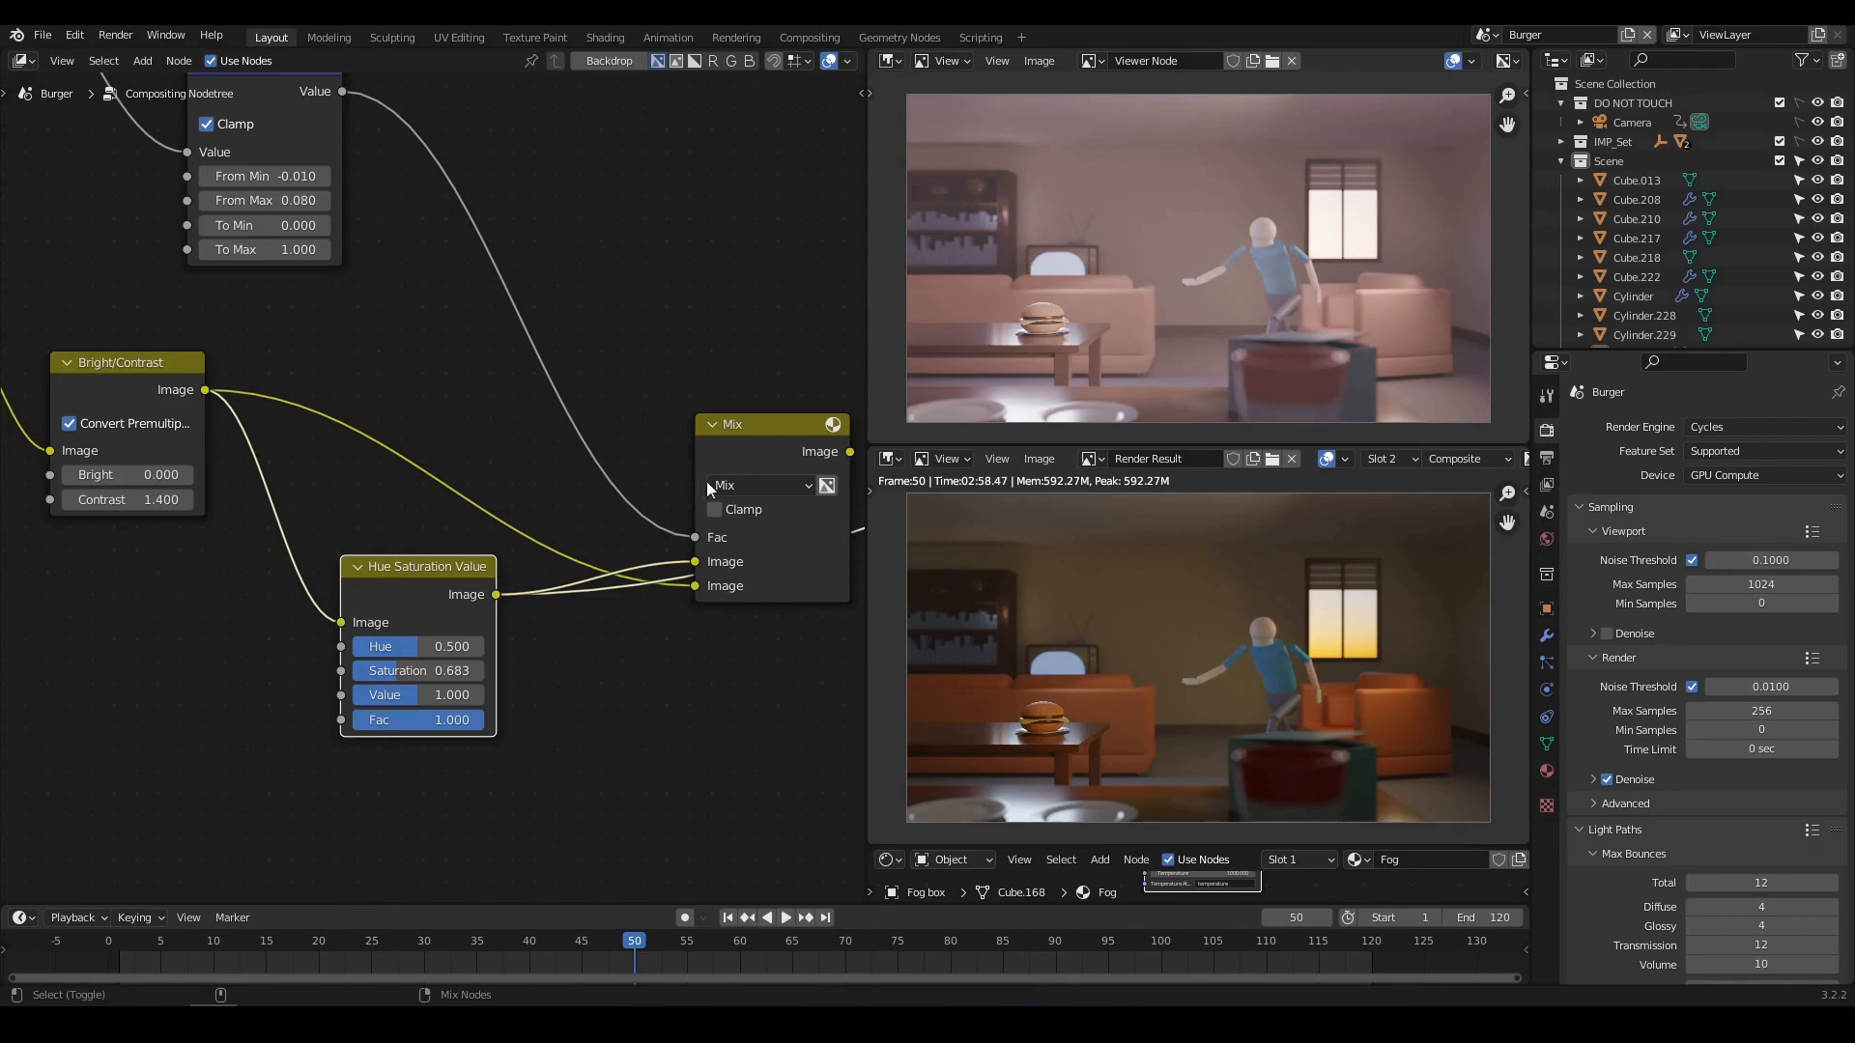
{"action": "left_click", "coordinate": [751, 421], "text": "ctrl+shift"}
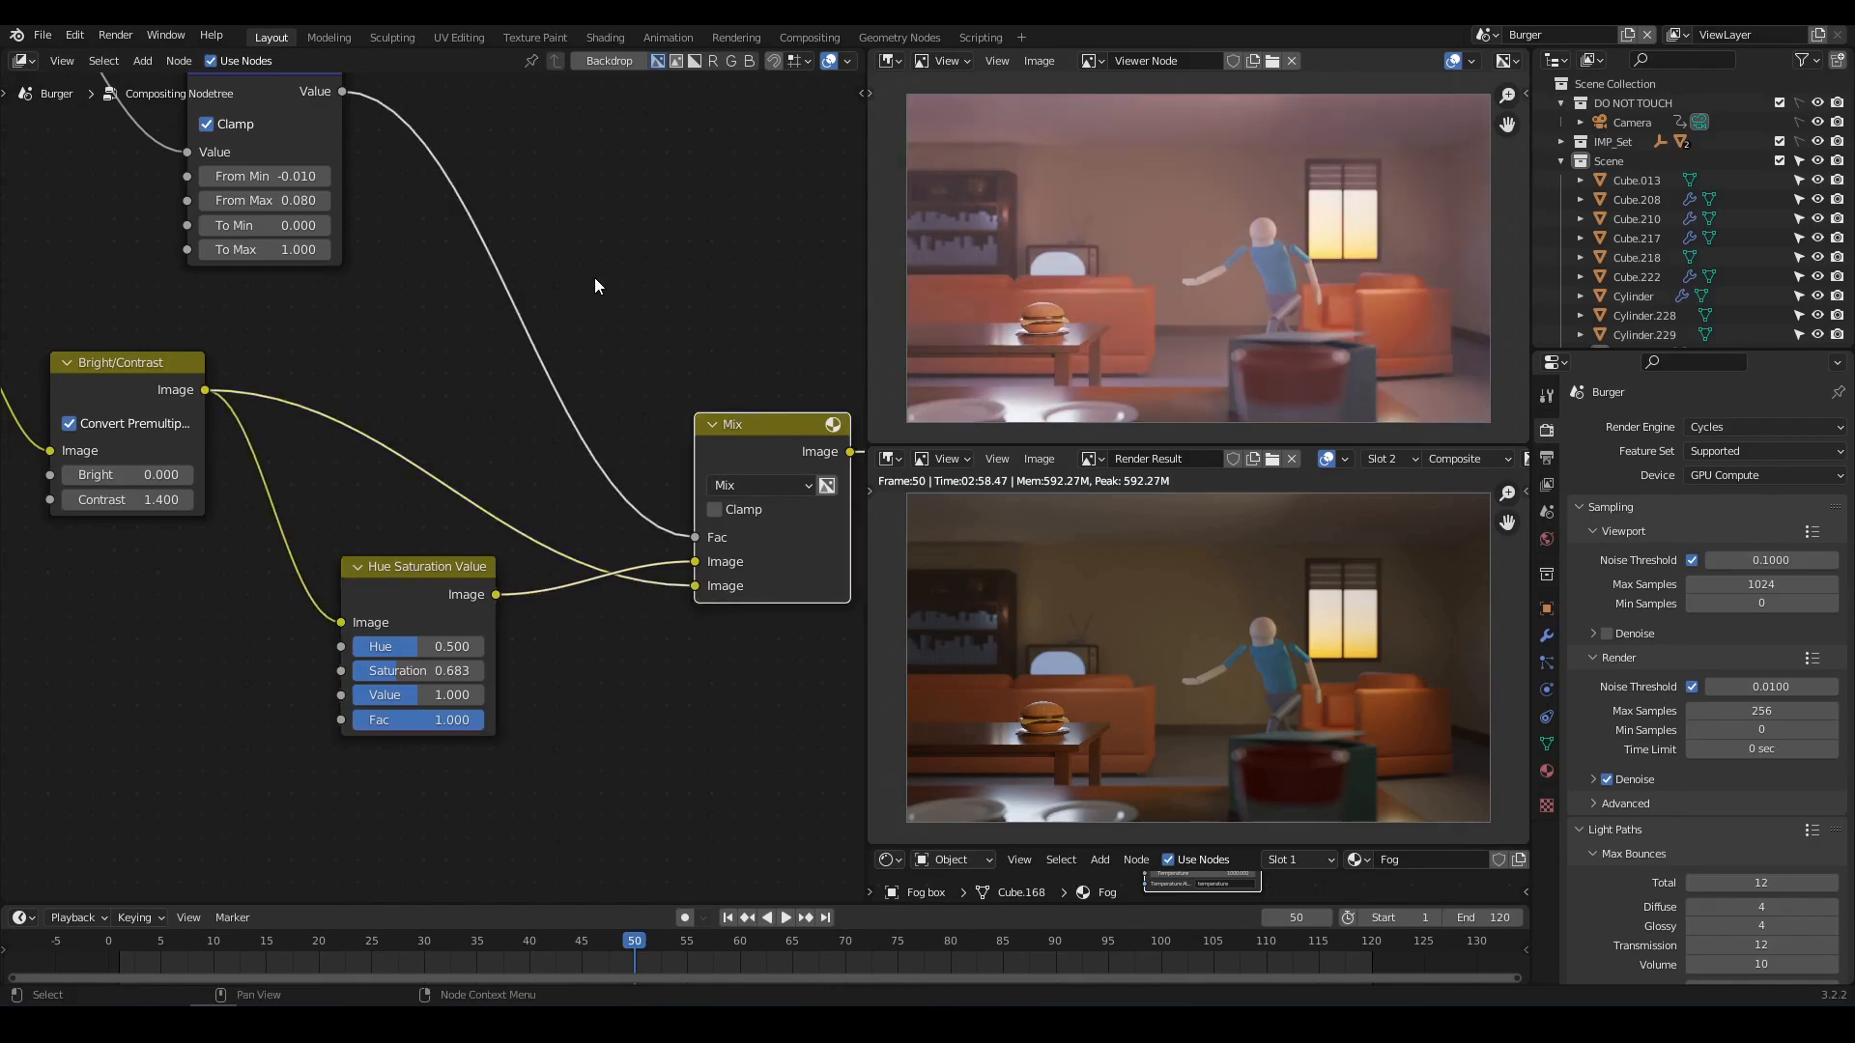
Add an RGB node above the Mix node and sample its color from the orange armchair in the viewer image.
{"action": "key", "text": "Home"}
{"action": "key", "text": "shift+a"}
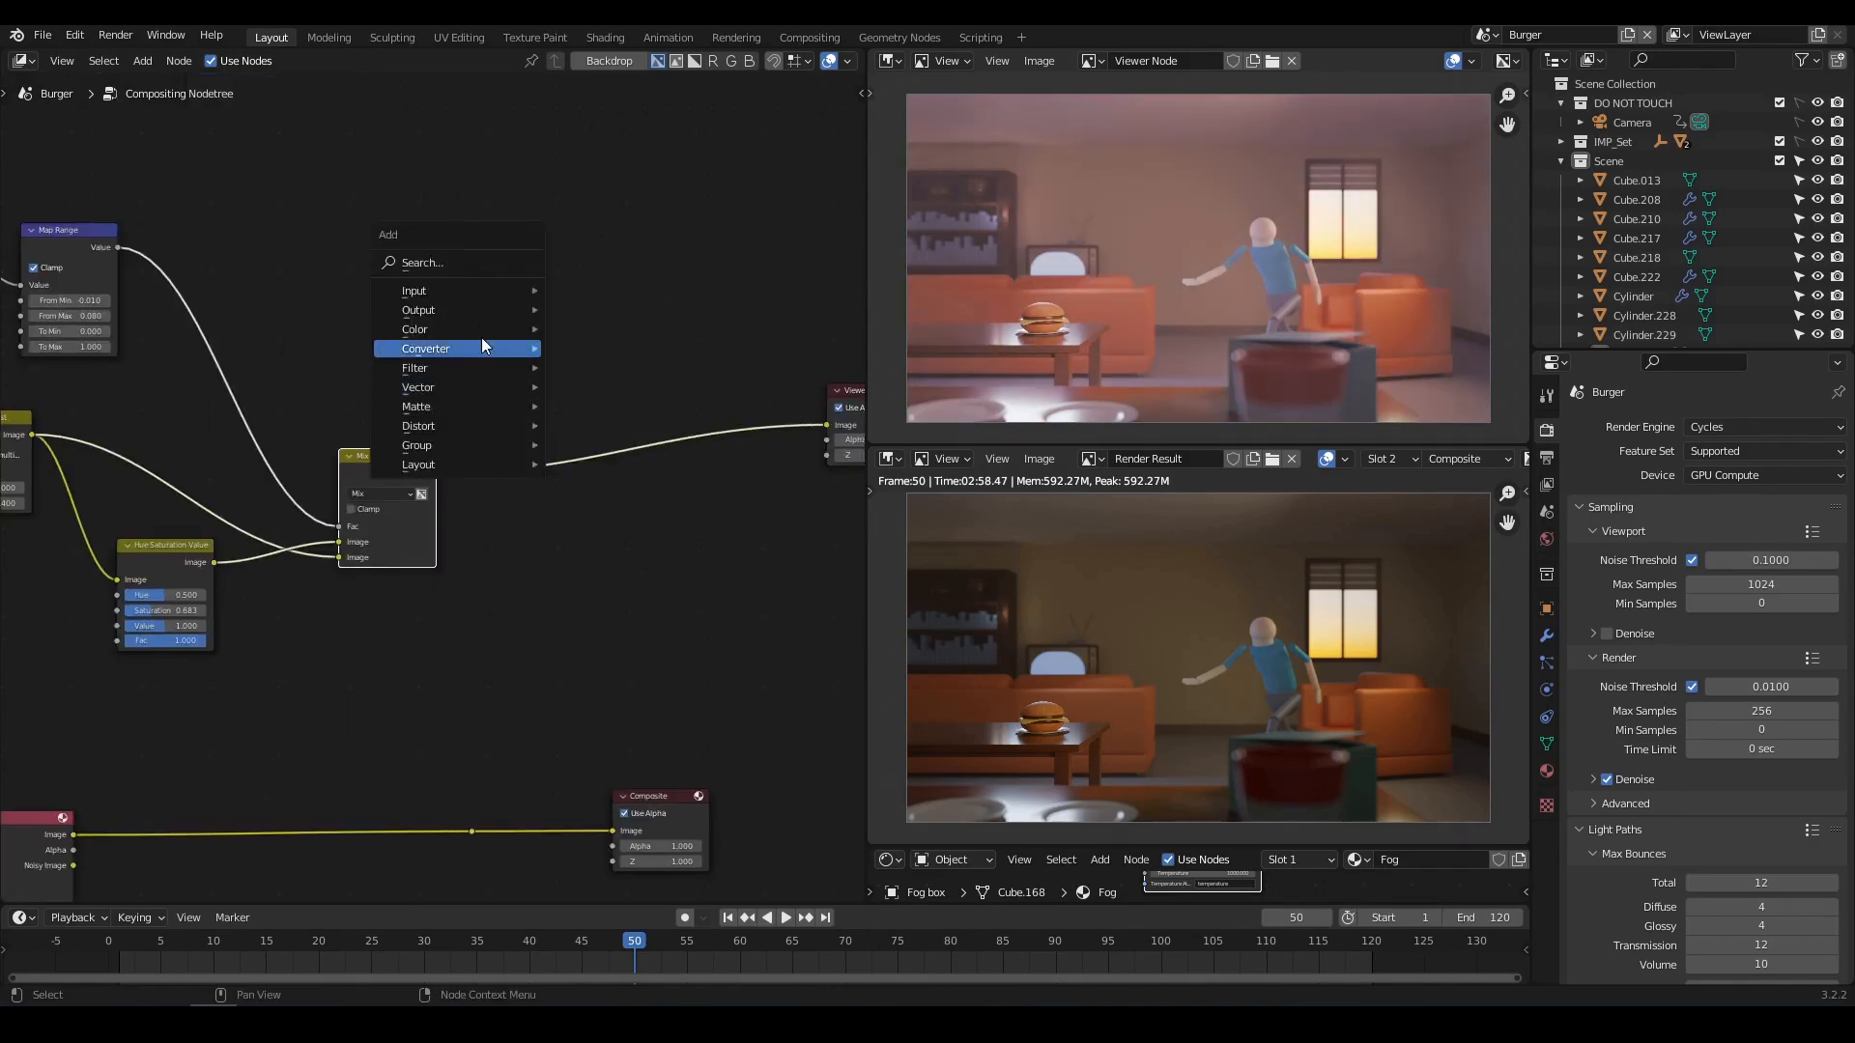
{"action": "mouse_move", "coordinate": [467, 292]}
{"action": "left_click", "coordinate": [591, 433]}
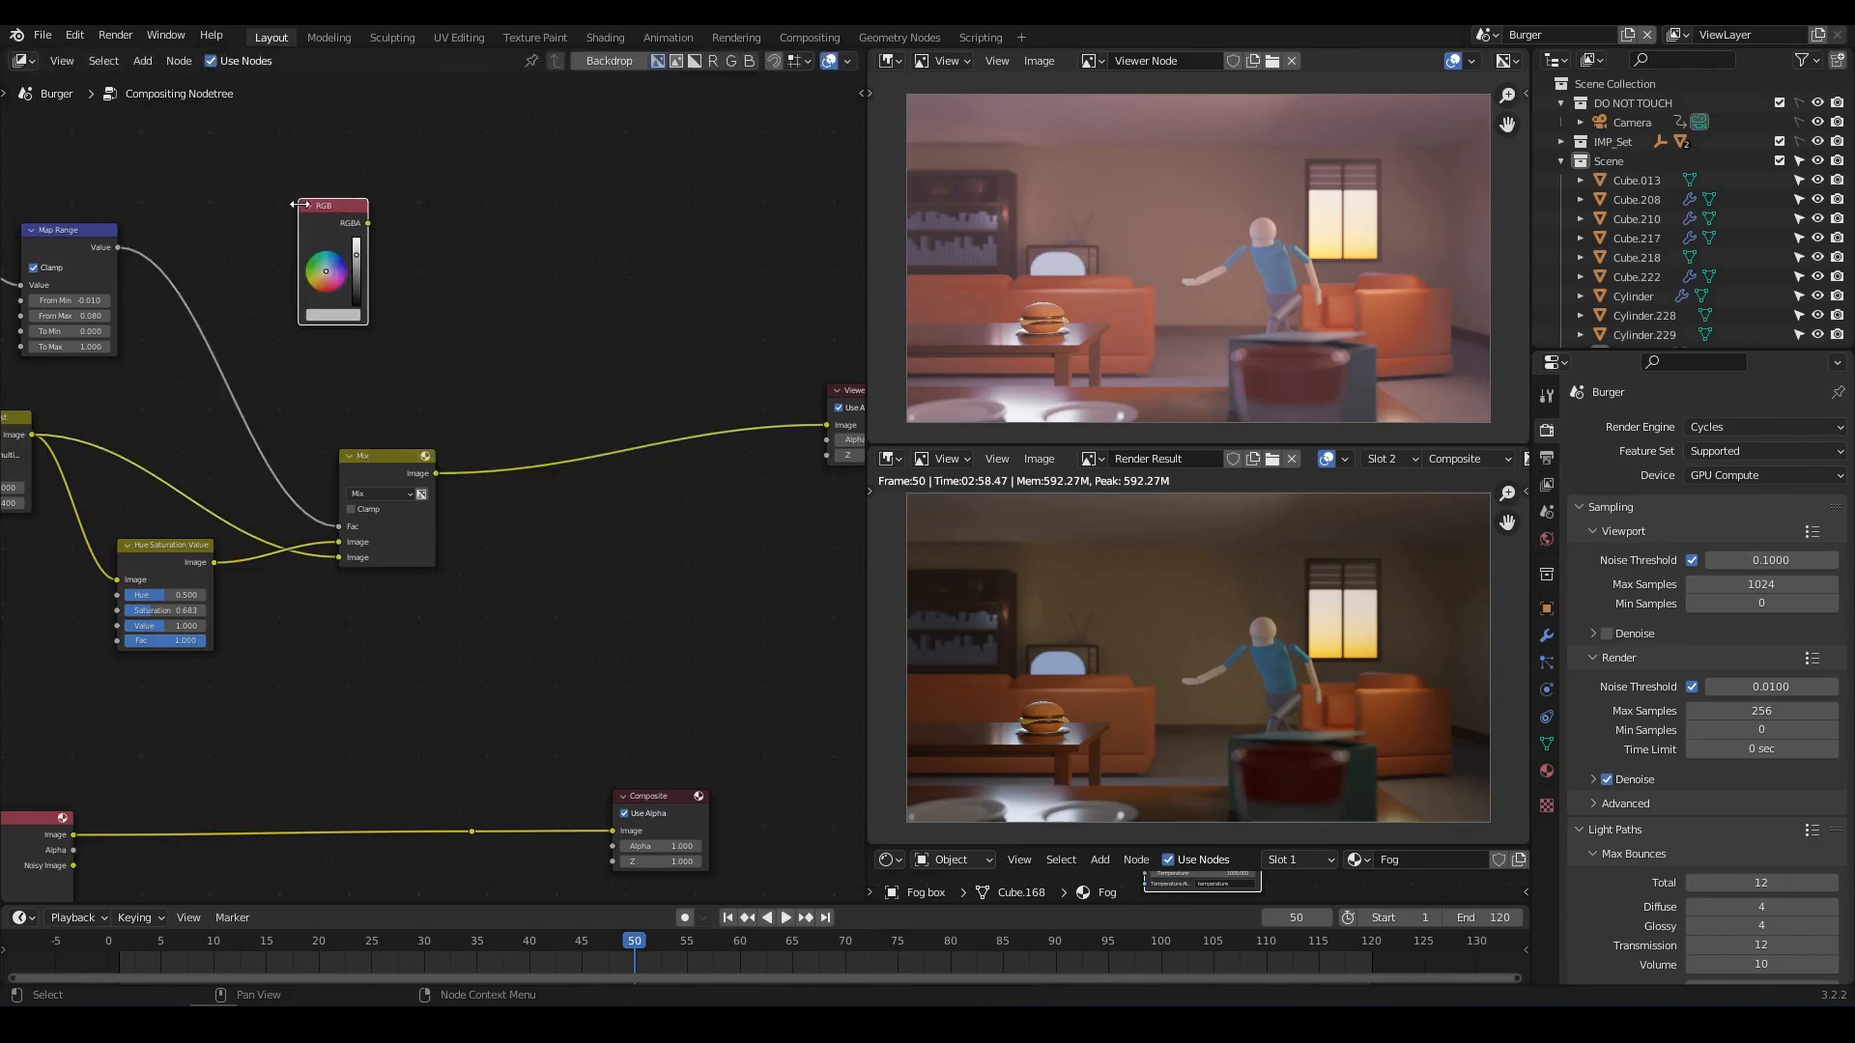
{"action": "scroll", "coordinate": [411, 273], "scroll_direction": "up", "scroll_amount": 2}
{"action": "scroll", "coordinate": [410, 272], "scroll_direction": "up", "scroll_amount": 1}
{"action": "left_click", "coordinate": [379, 448]}
{"action": "left_click", "coordinate": [496, 403]}
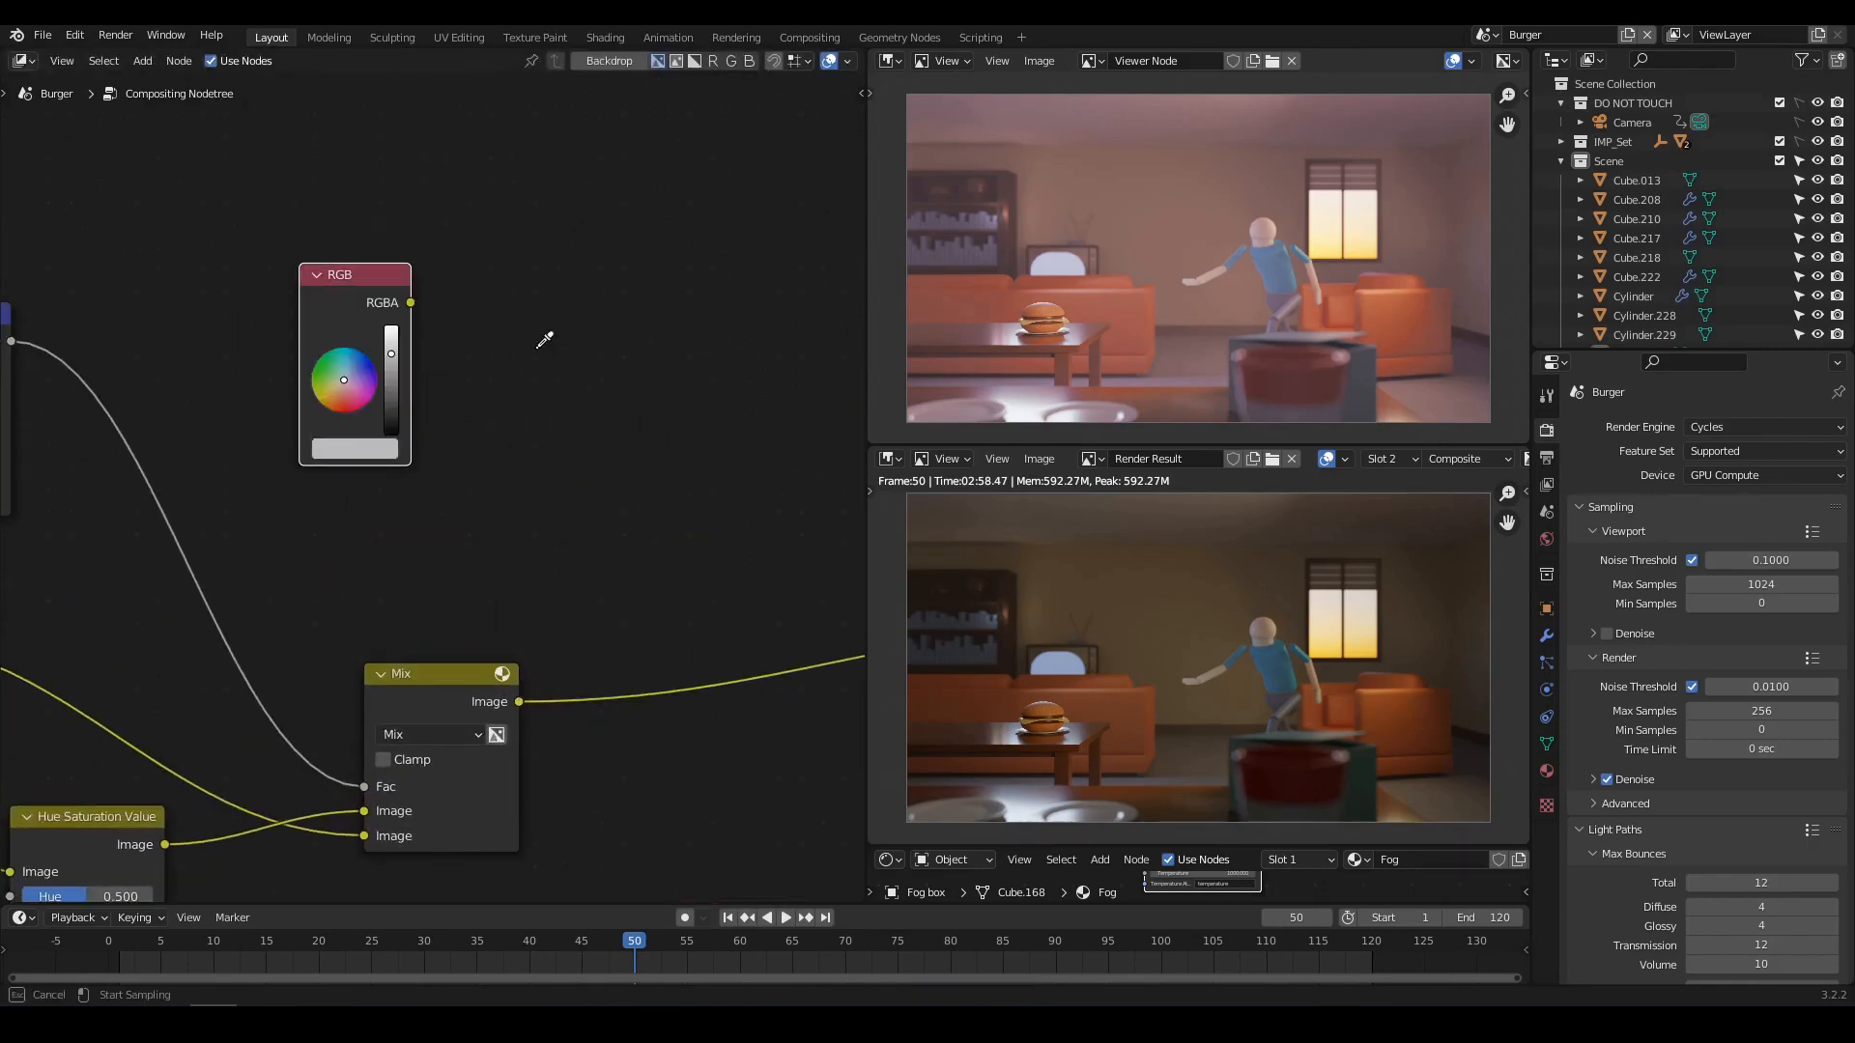
{"action": "left_click", "coordinate": [1353, 304]}
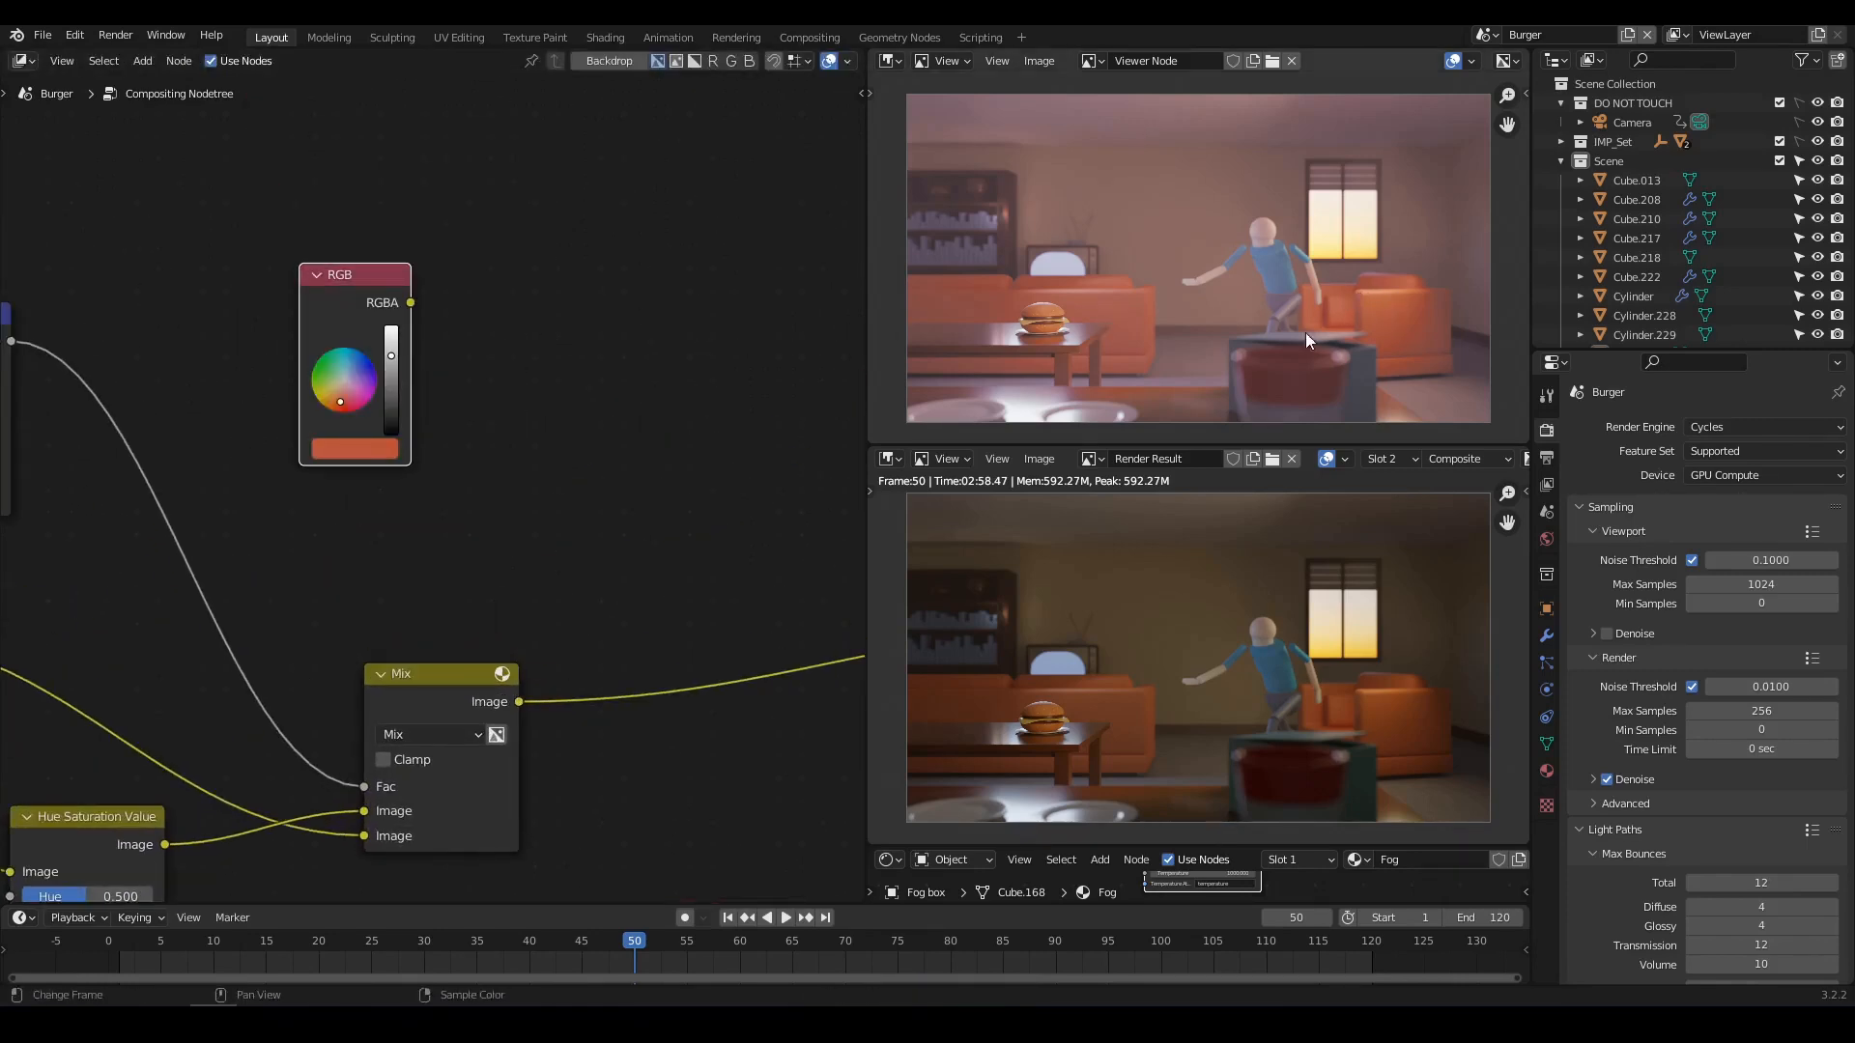
Blend the RGB color with the existing Mix output through a new Mix node with a Fac of 0.933.
{"action": "right_click_drag", "start_coordinate": [454, 426], "coordinate": [474, 601], "text": "ctrl+shift"}
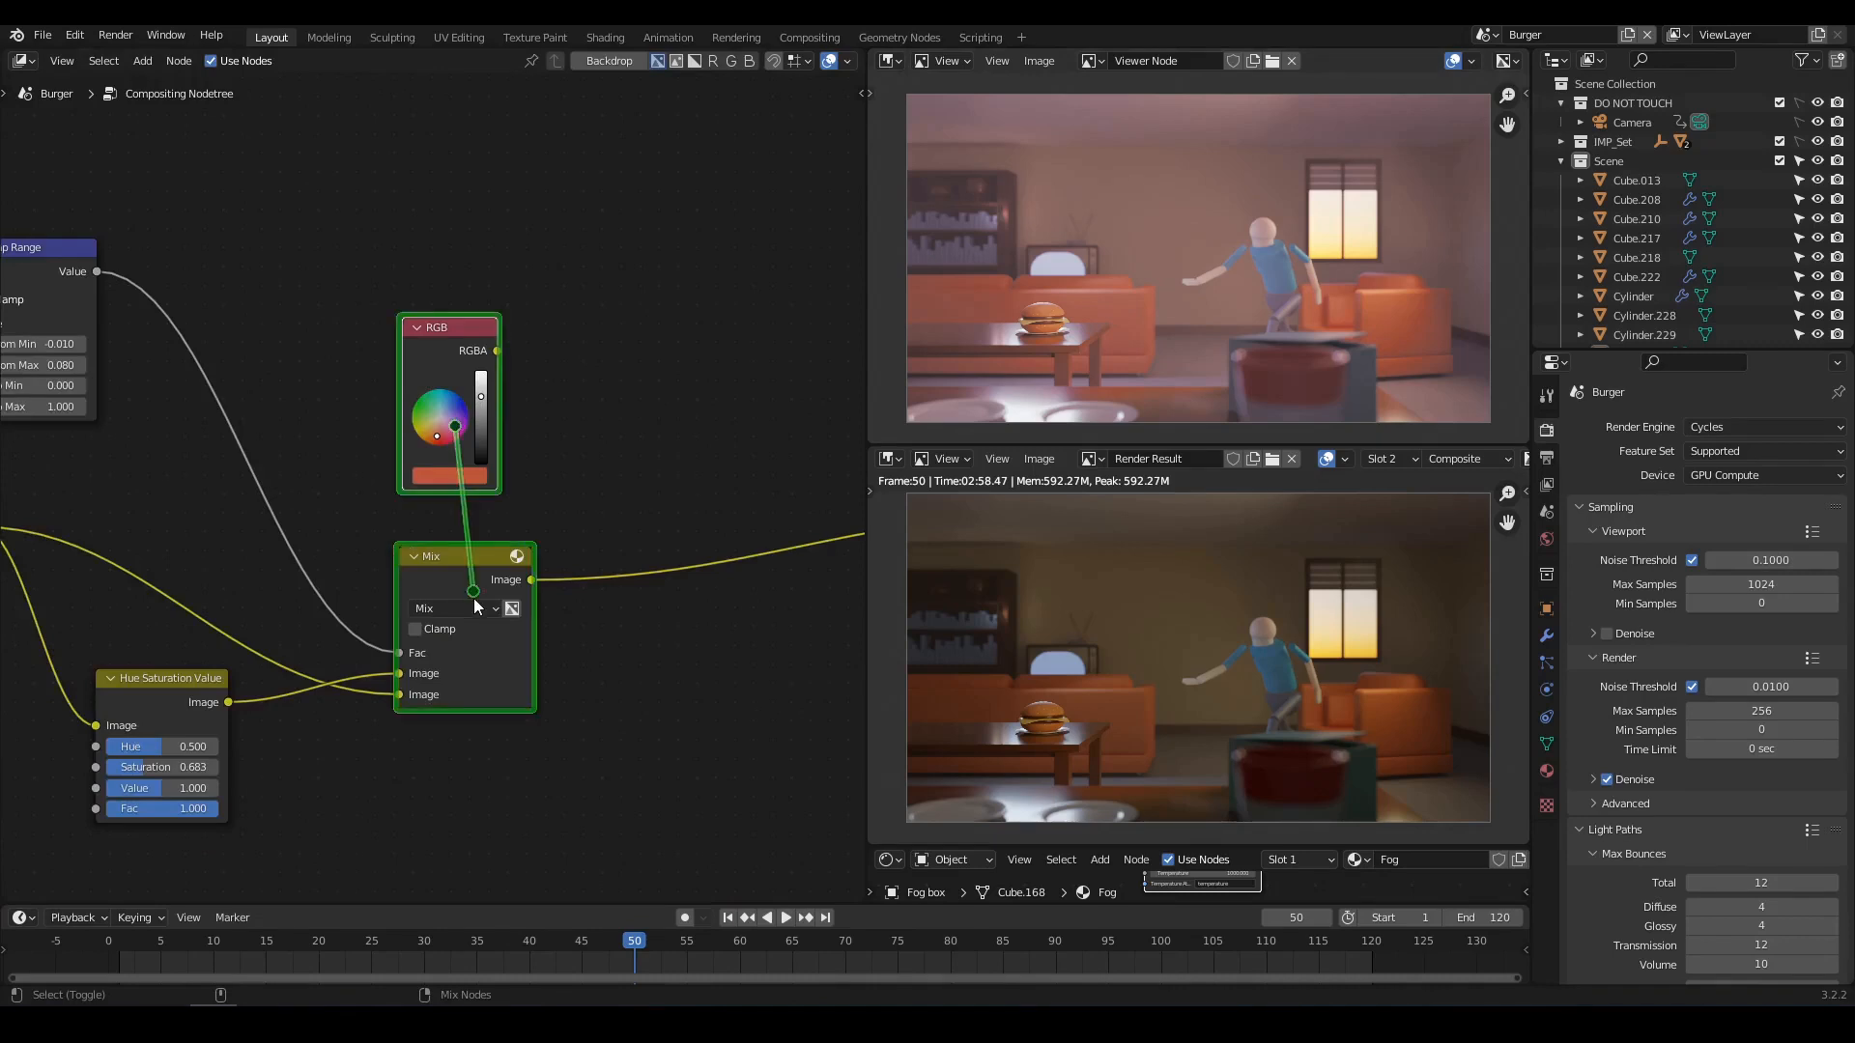
{"action": "middle_click_drag", "start_coordinate": [582, 525], "coordinate": [462, 522]}
{"action": "left_click_drag", "start_coordinate": [520, 490], "coordinate": [588, 513]}
{"action": "key", "text": "h"}
{"action": "scroll", "coordinate": [722, 497], "scroll_direction": "up", "scroll_amount": 3}
{"action": "key", "text": "Home"}
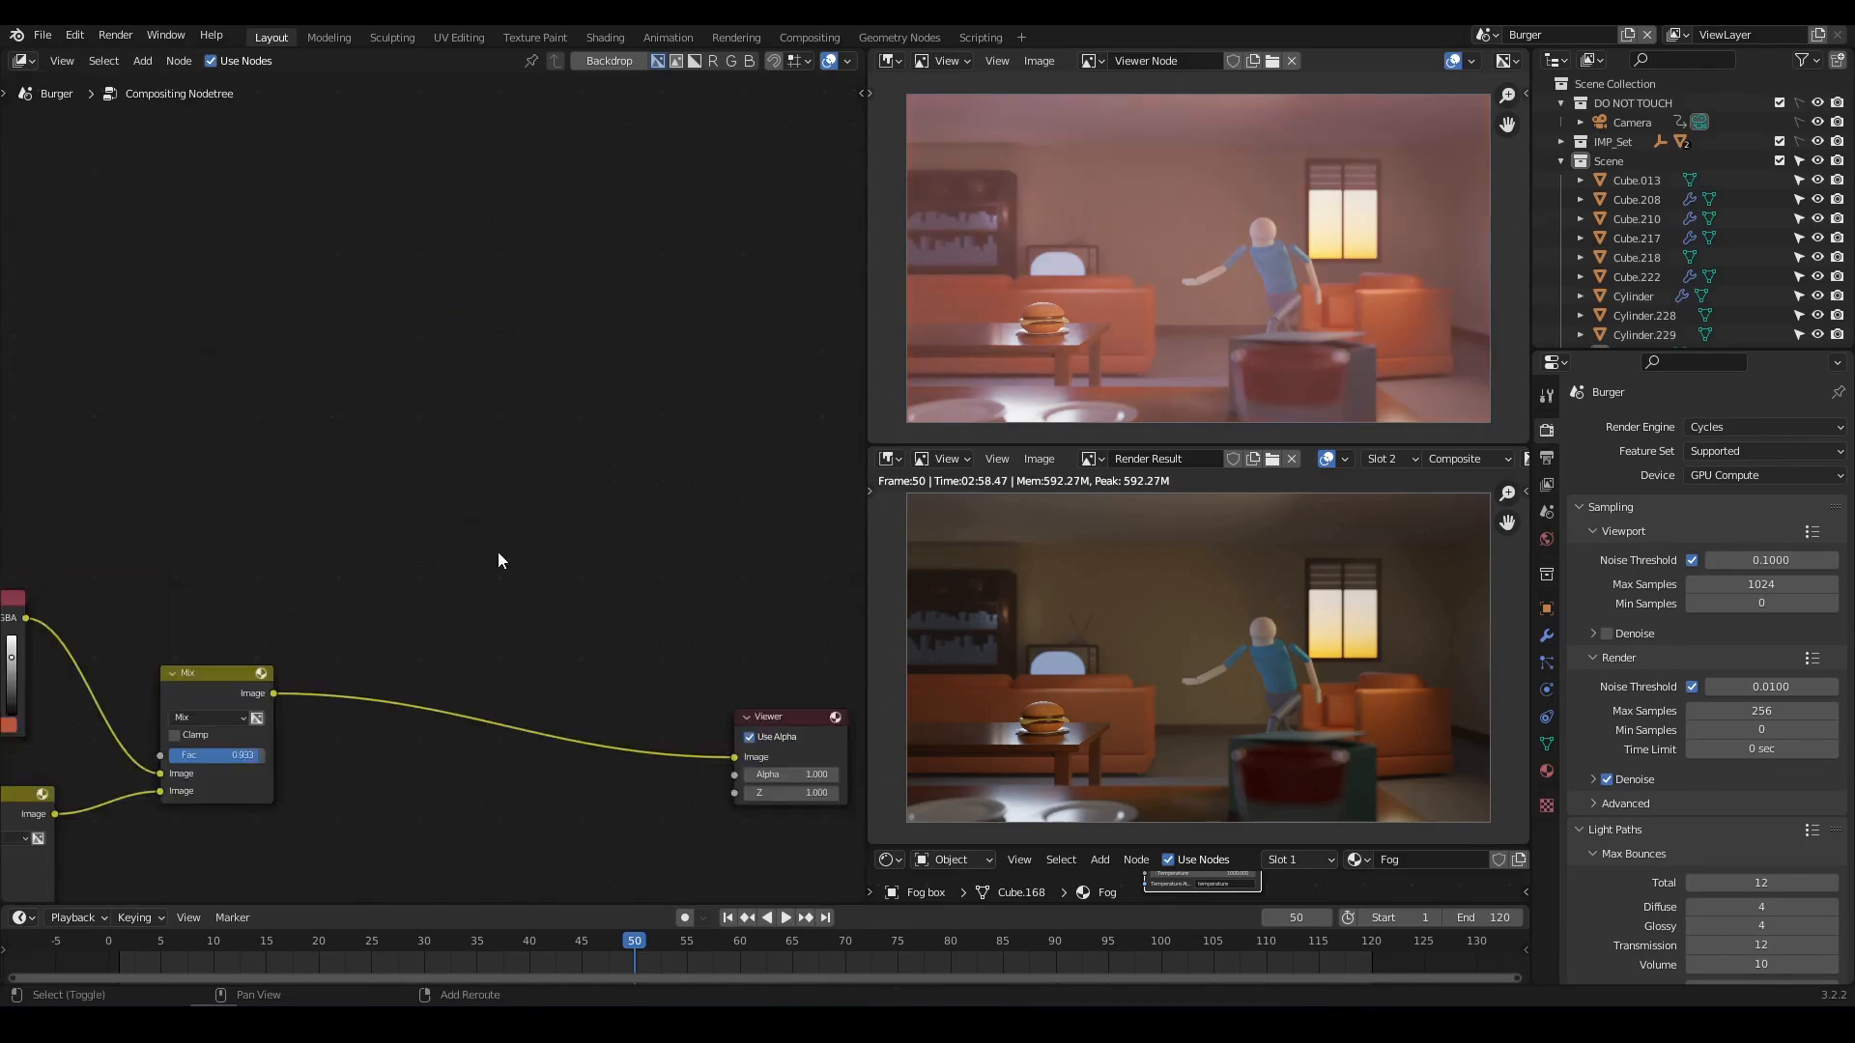
Add a Texture input node and place it above the new Mix node.
{"action": "key", "text": "shift+a"}
{"action": "mouse_move", "coordinate": [497, 553]}
{"action": "left_click", "coordinate": [585, 733]}
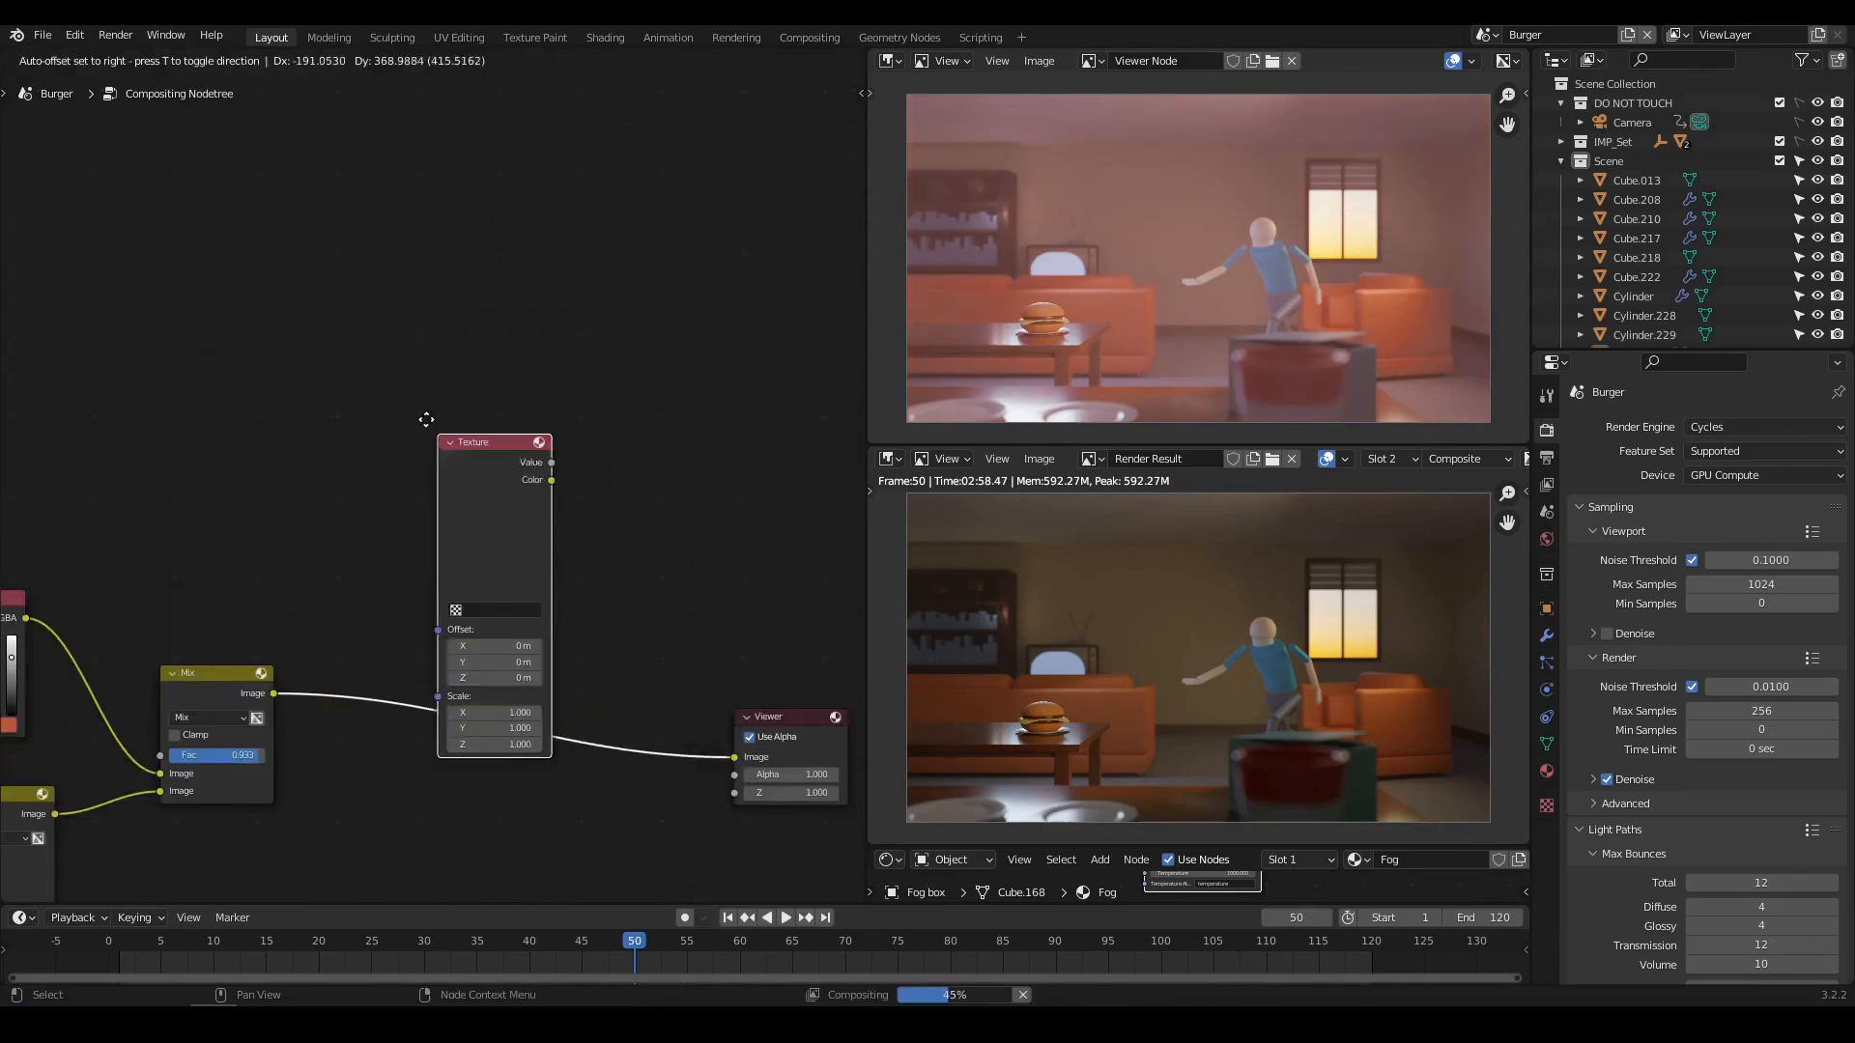
{"action": "left_click", "coordinate": [355, 286]}
{"action": "scroll", "coordinate": [355, 286], "scroll_direction": "up", "scroll_amount": 3}
Create a texture named Grain of type Noise and assign it to the upper Texture node.
{"action": "left_click", "coordinate": [1546, 804]}
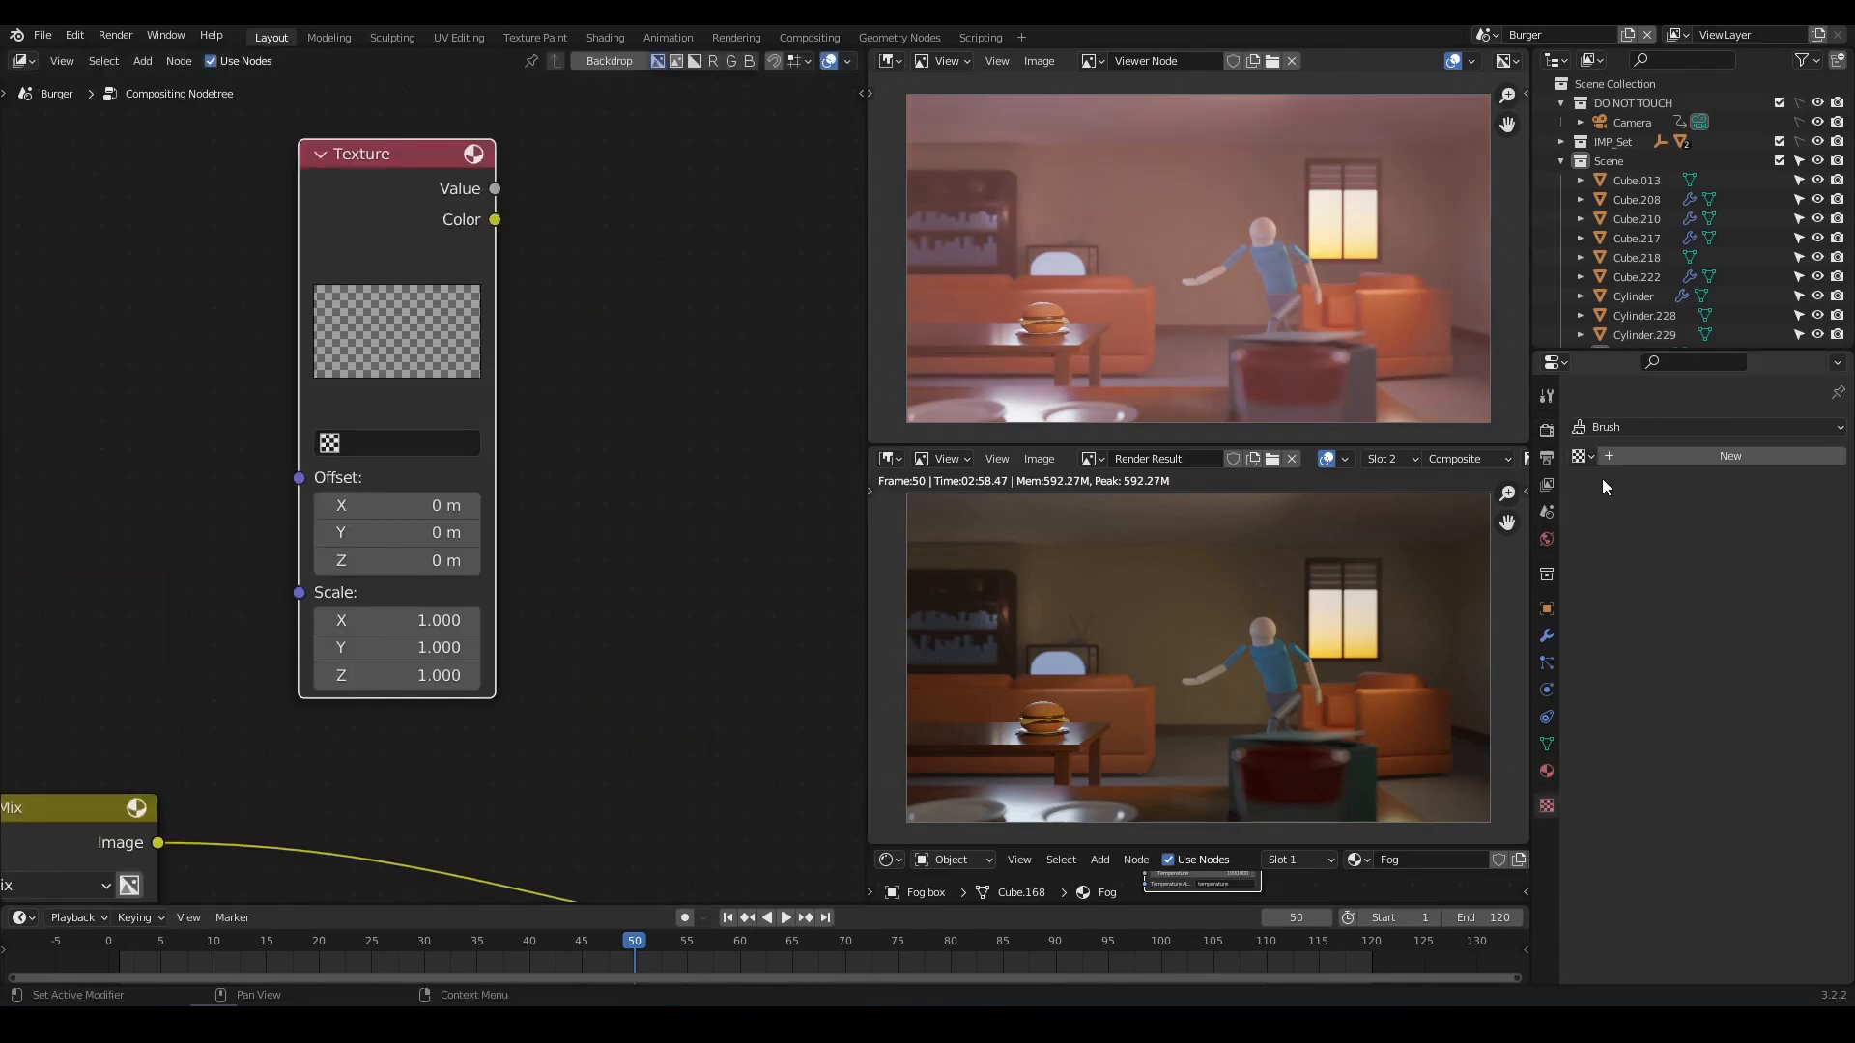
{"action": "left_click", "coordinate": [1633, 456]}
{"action": "left_click", "coordinate": [1678, 486]}
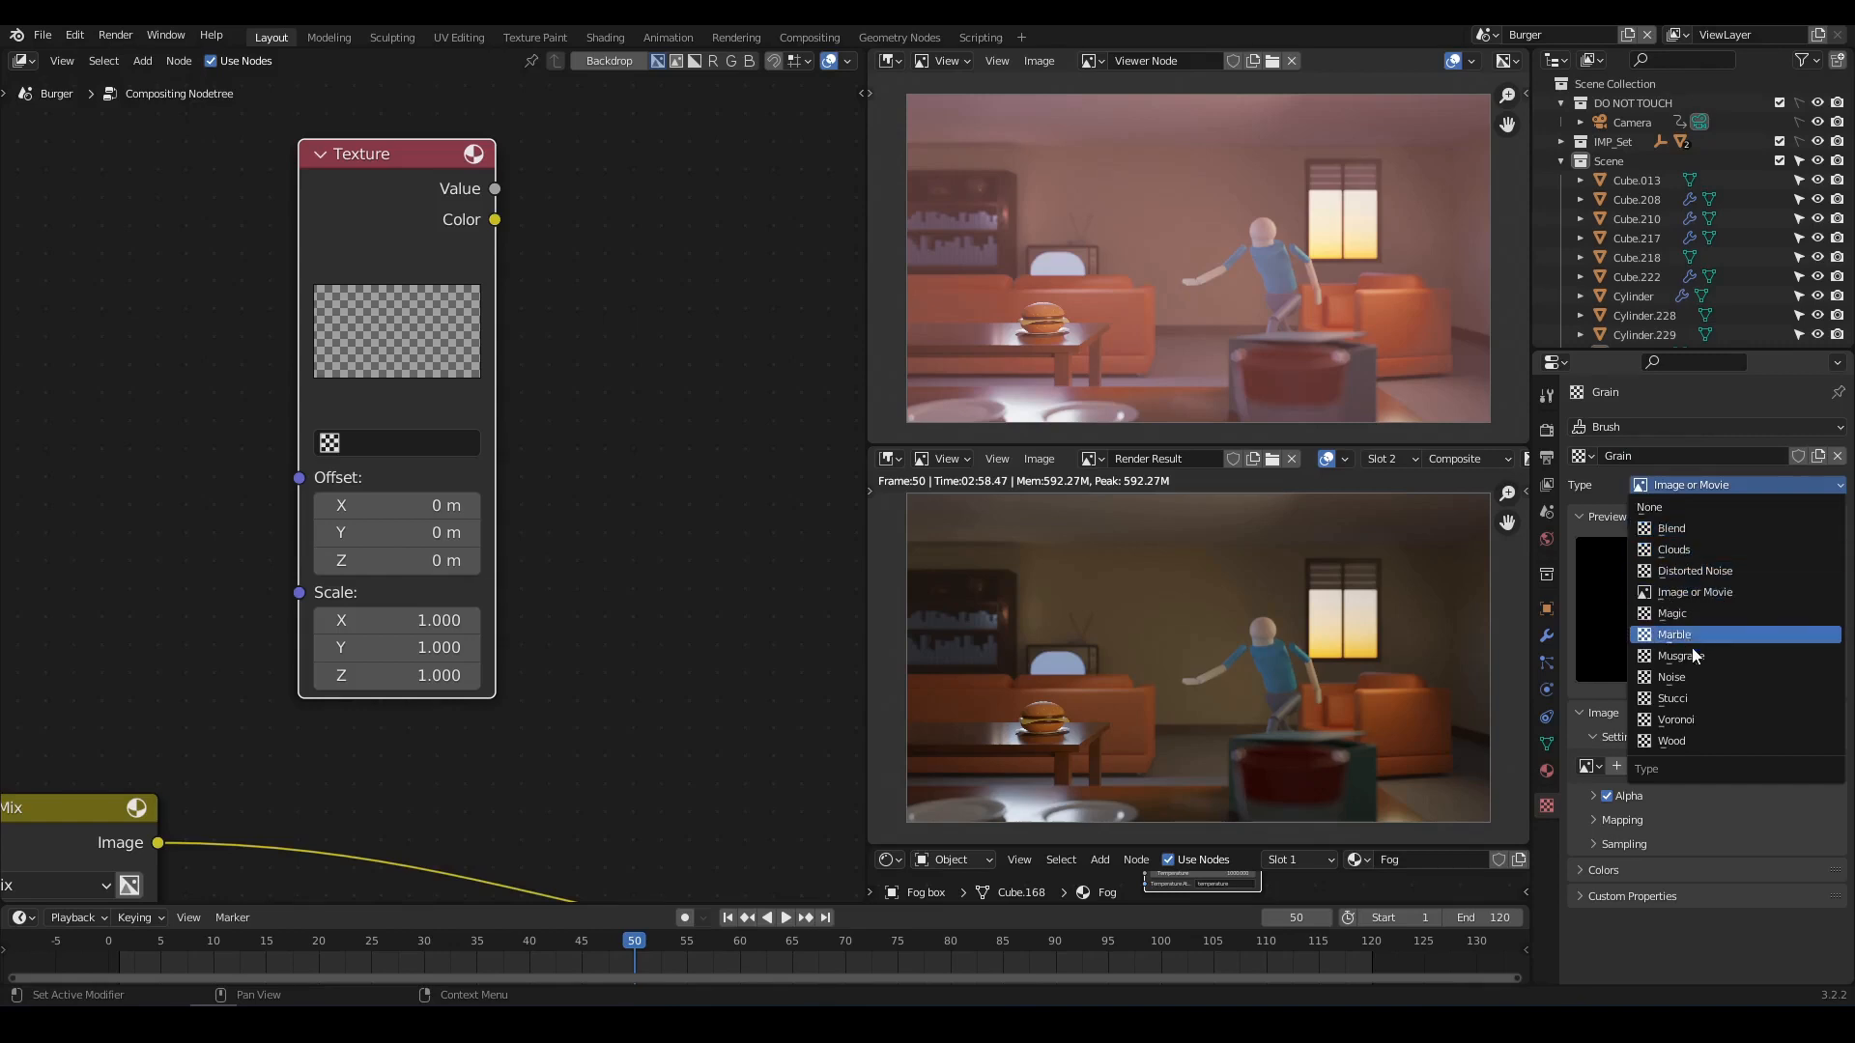
{"action": "left_click", "coordinate": [1683, 676]}
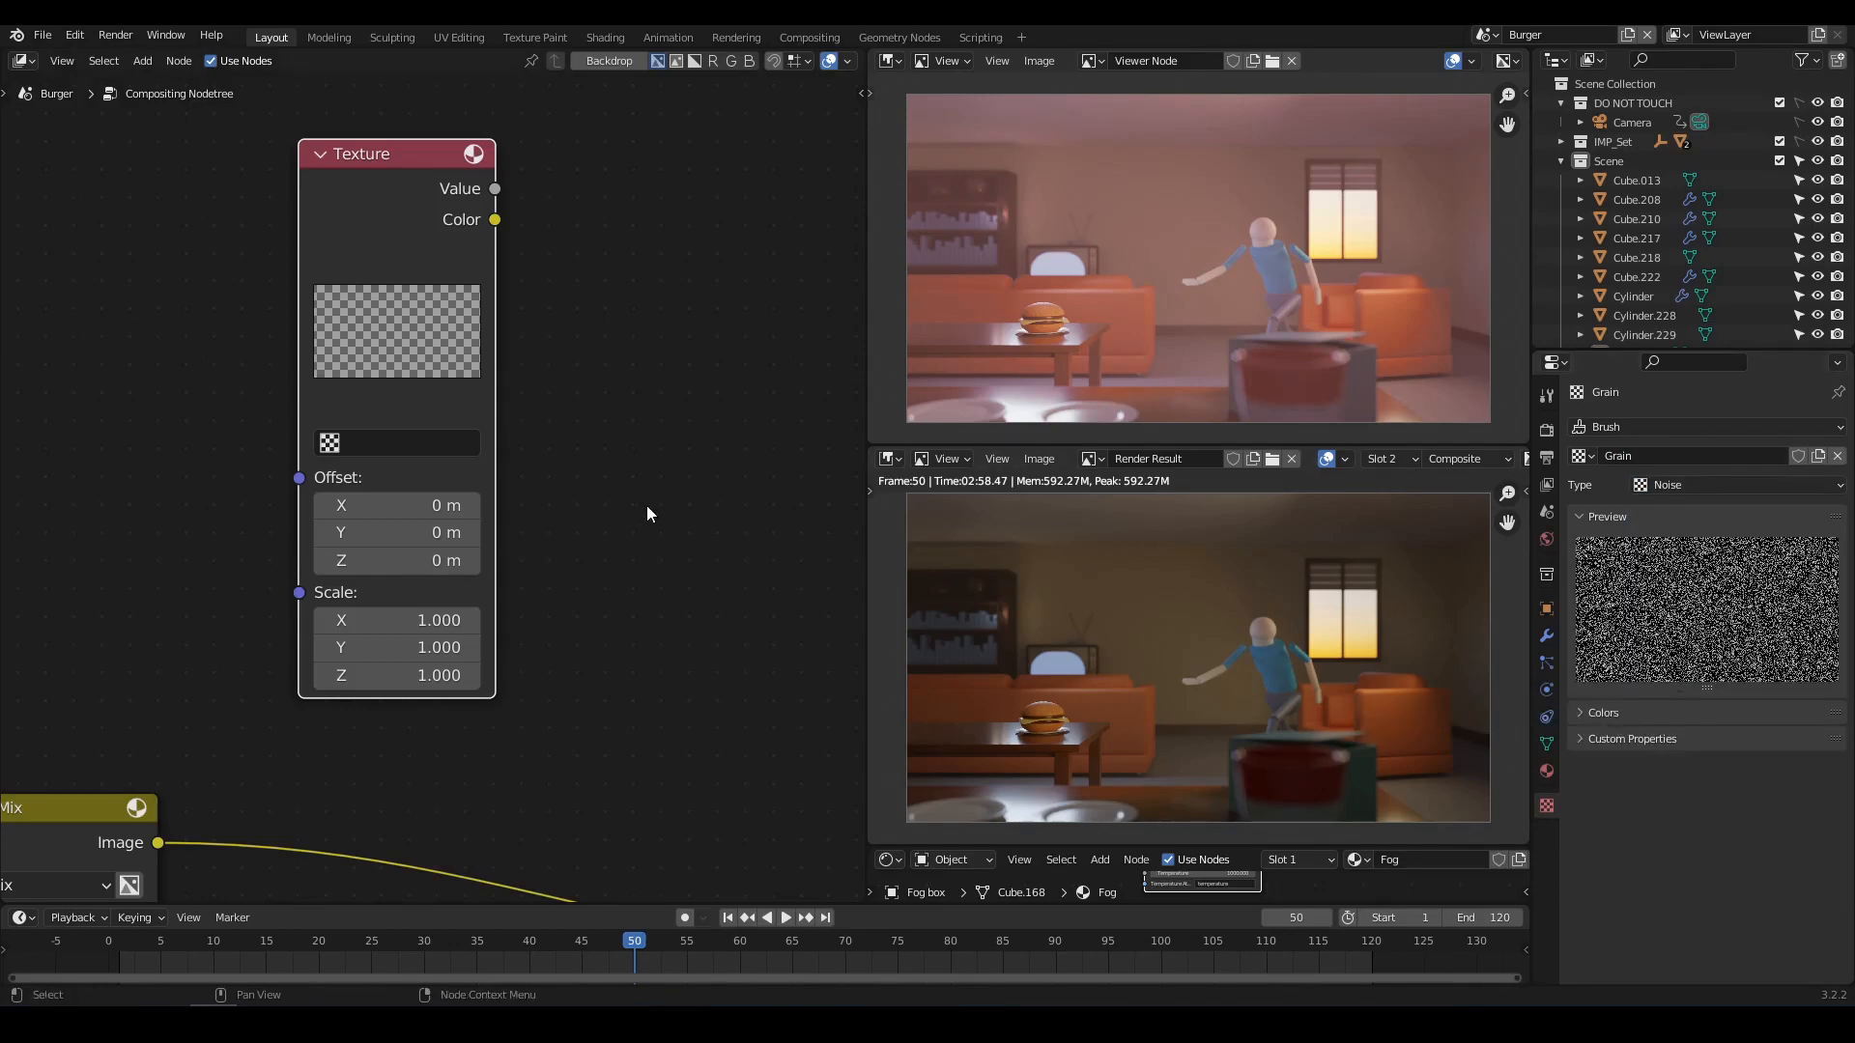
{"action": "left_click", "coordinate": [330, 443]}
{"action": "left_click", "coordinate": [396, 481]}
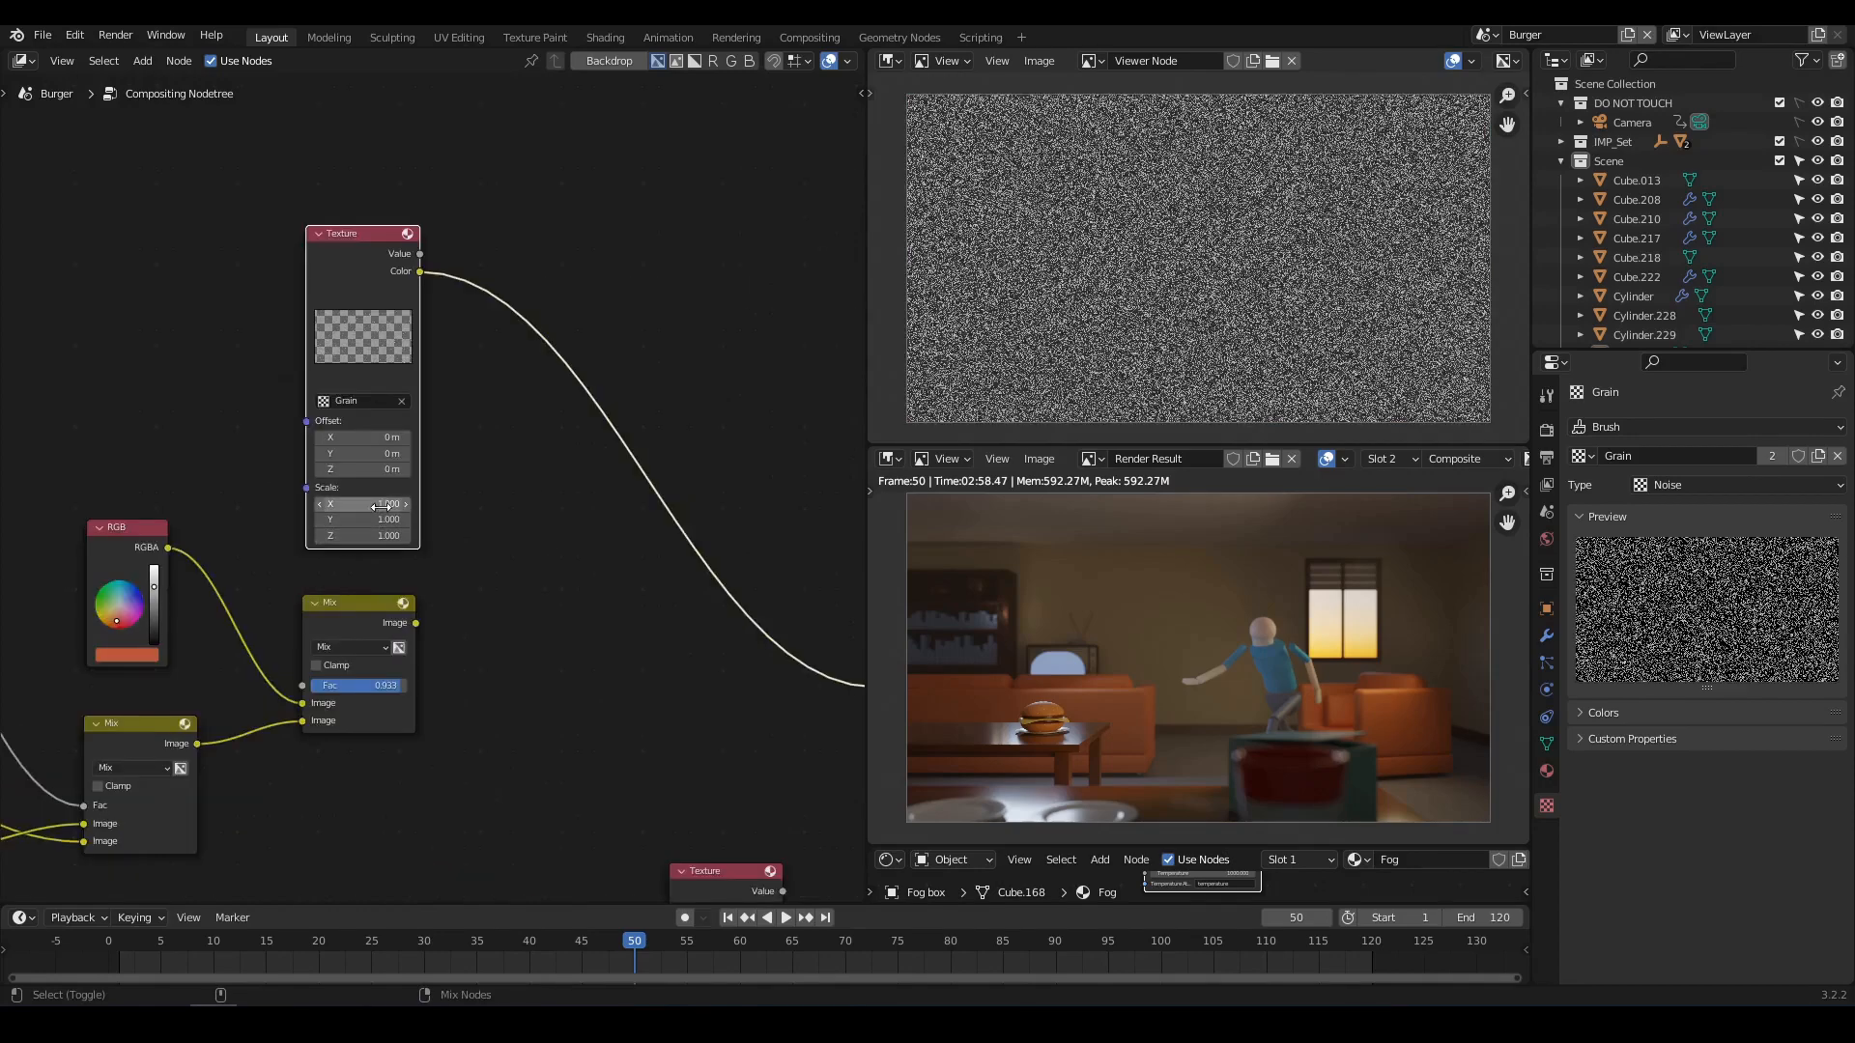
Combine the Grain Texture node with the color Mix output in another Mix node and send the result to the Viewer.
{"action": "right_click_drag", "start_coordinate": [393, 506], "coordinate": [401, 642], "text": "ctrl+shift"}
{"action": "scroll", "coordinate": [439, 498], "scroll_direction": "down", "scroll_amount": 4}
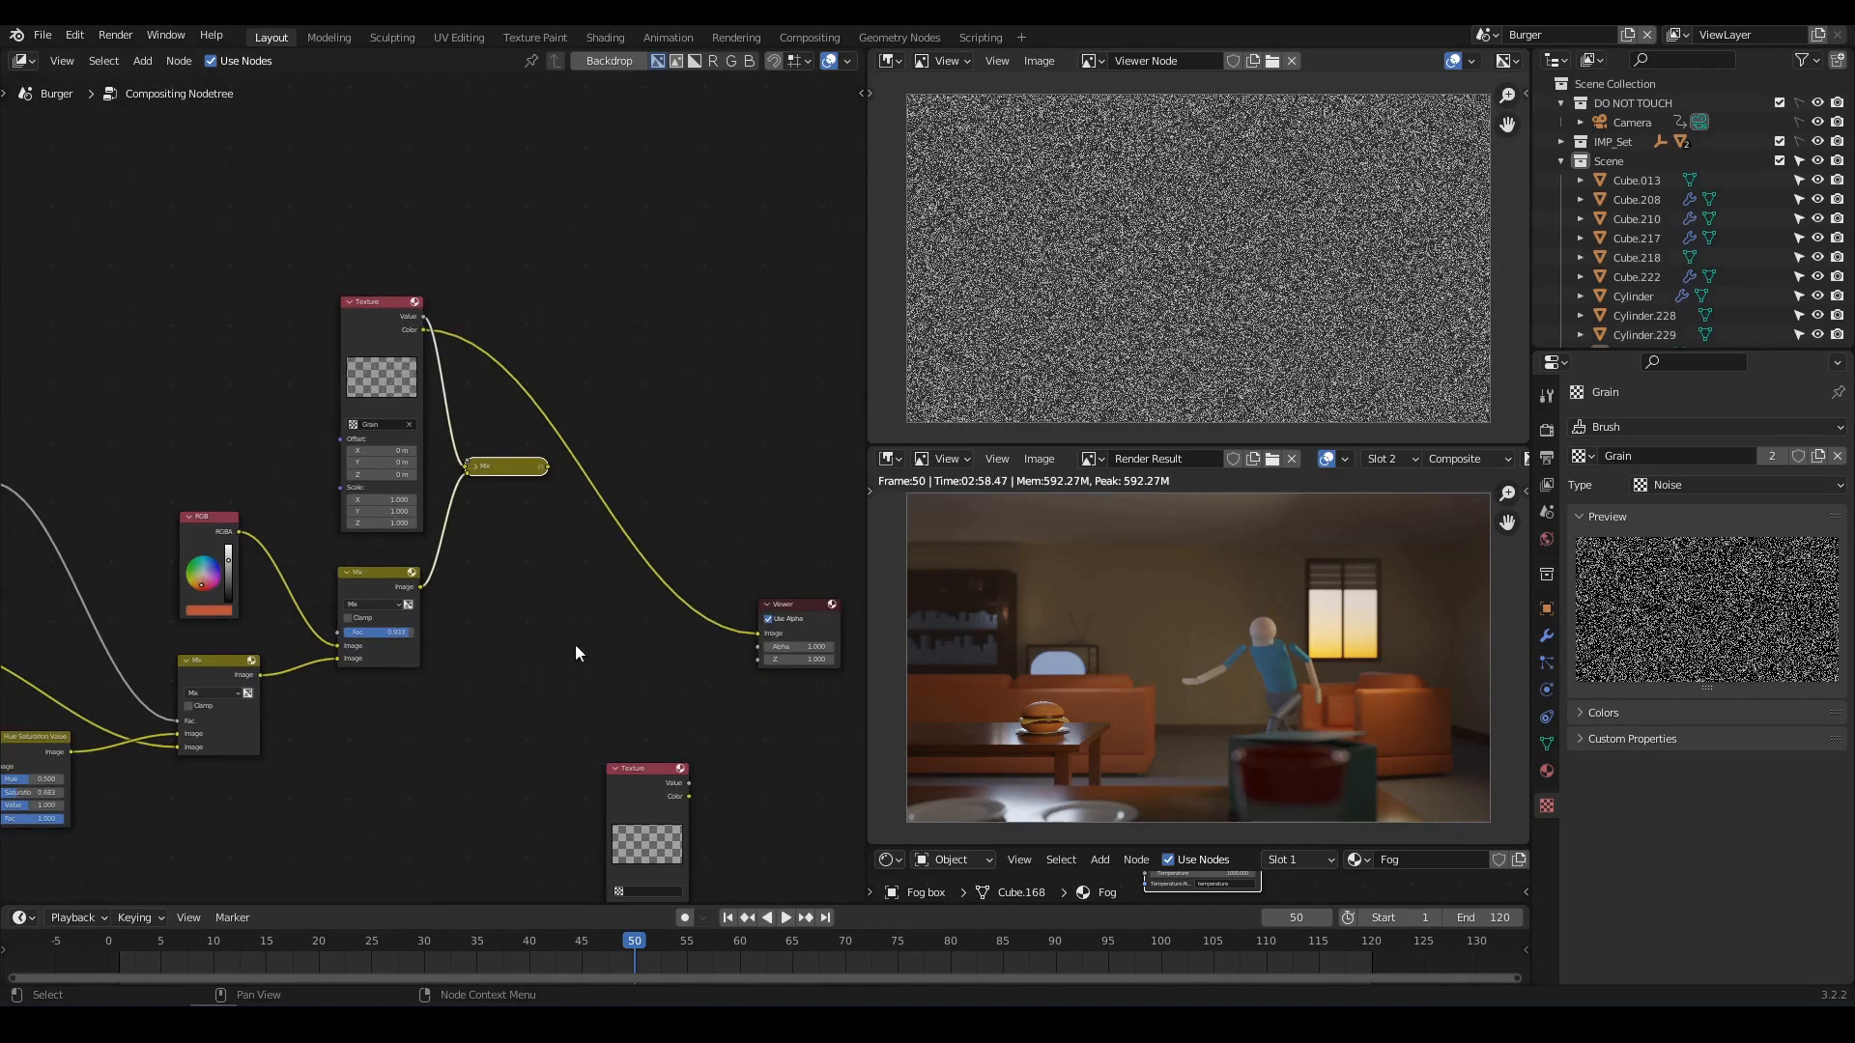
{"action": "middle_click_drag", "start_coordinate": [576, 645], "coordinate": [448, 611]}
{"action": "left_click", "coordinate": [391, 439], "text": "ctrl+shift"}
{"action": "left_click_drag", "start_coordinate": [391, 440], "coordinate": [450, 412]}
{"action": "key", "text": "h"}
Set the grain mix node's blend mode to Darken and lower its Fac while checking the grain up close.
{"action": "scroll", "coordinate": [450, 526], "scroll_direction": "up", "scroll_amount": 8}
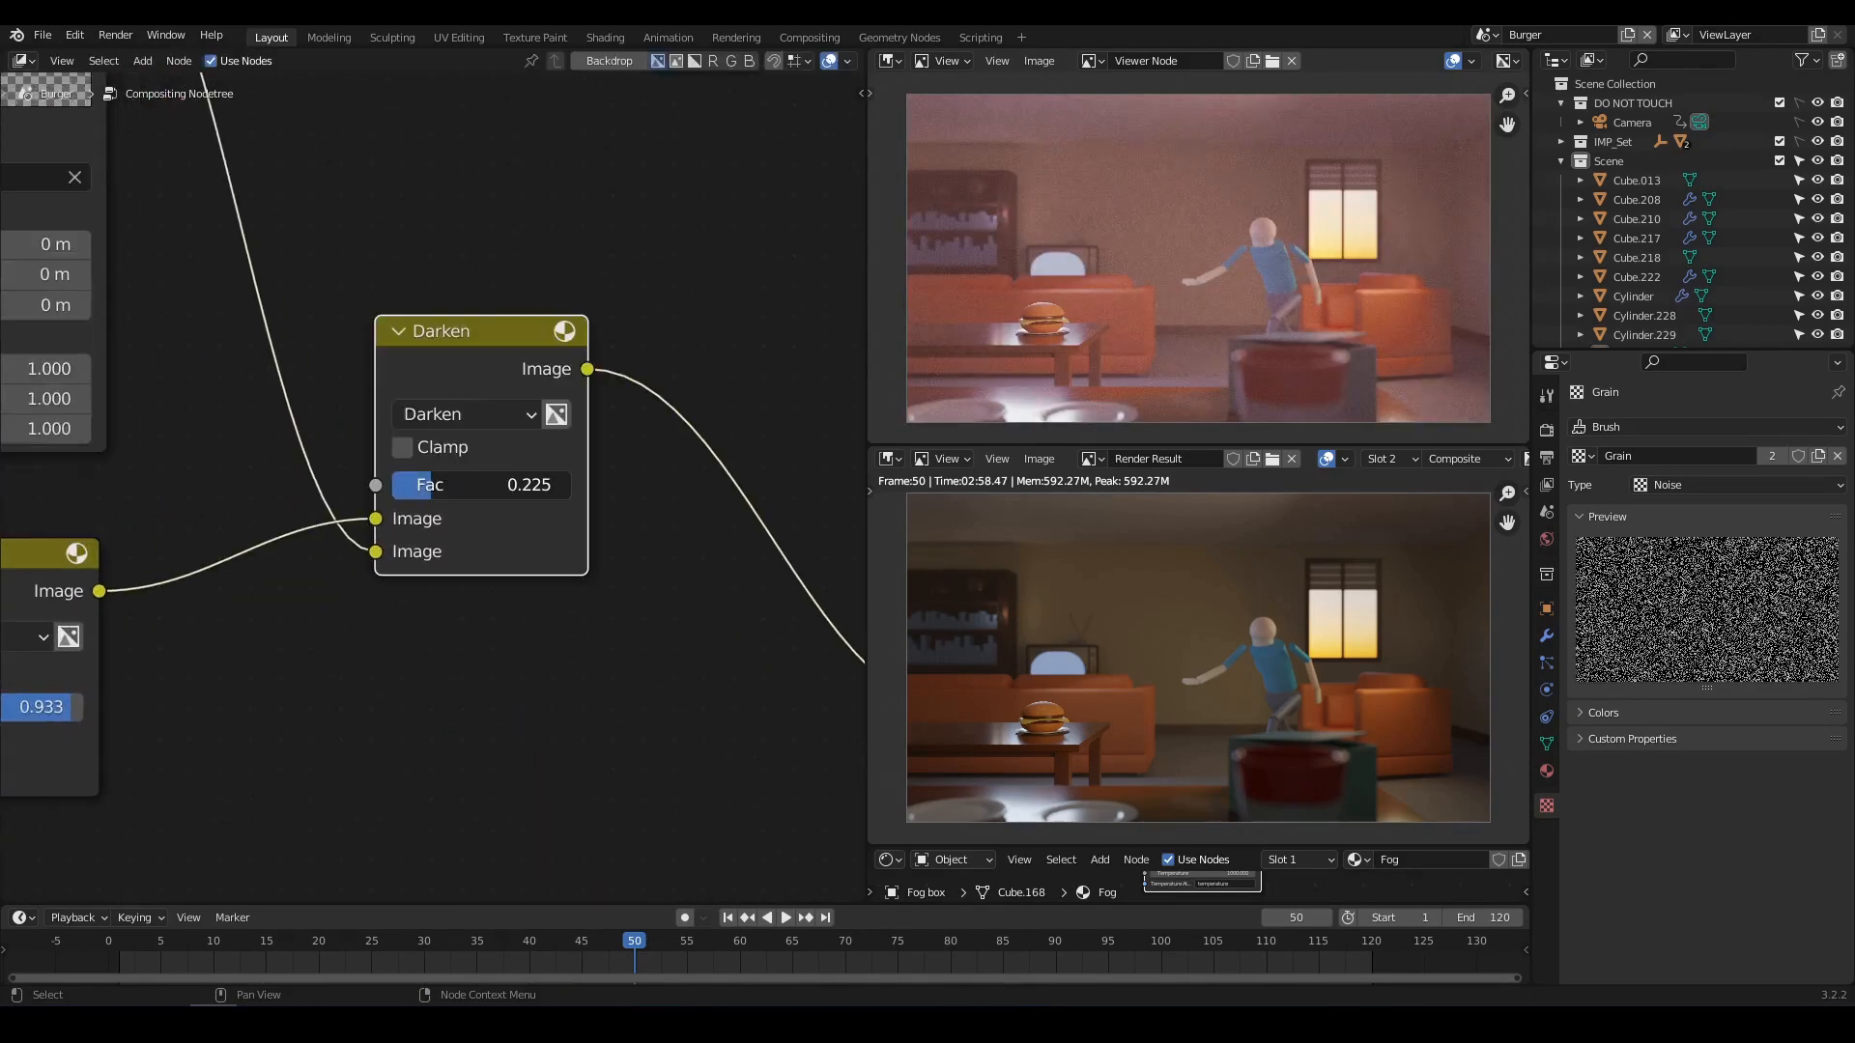
{"action": "left_click_drag", "start_coordinate": [425, 485], "coordinate": [444, 485]}
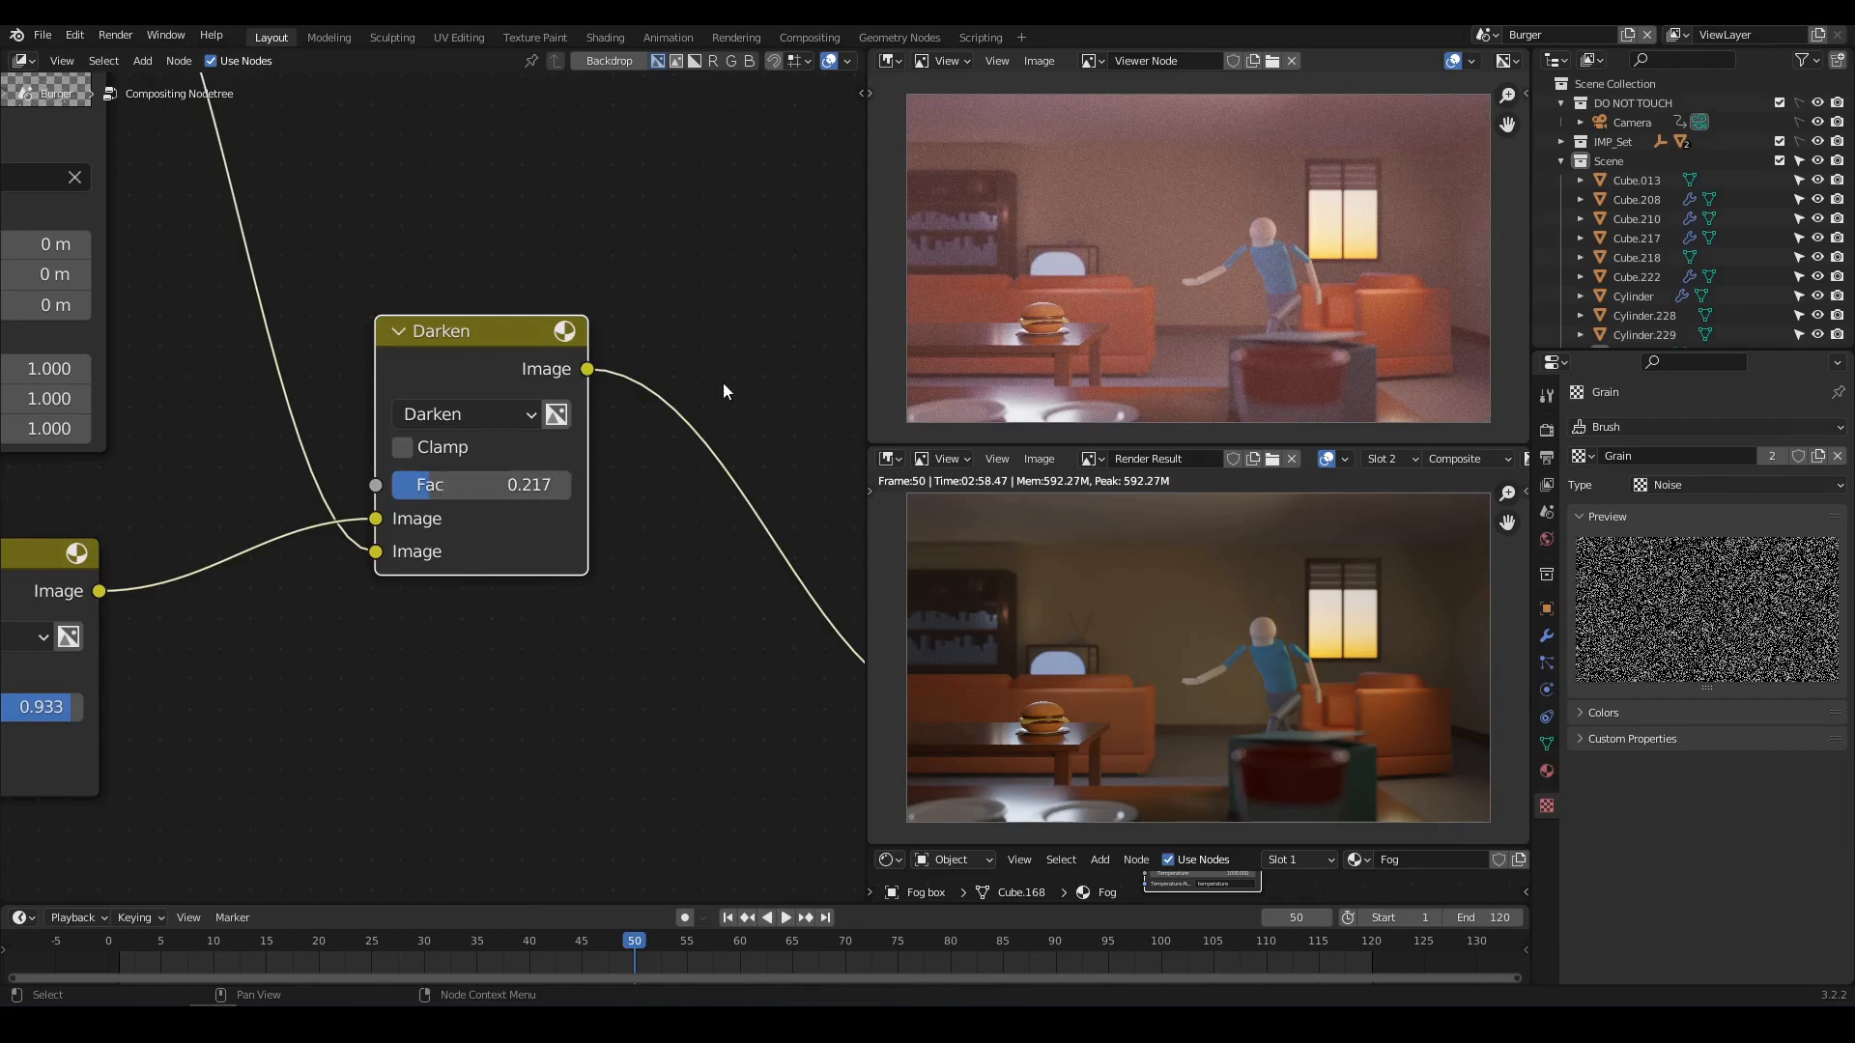
{"action": "scroll", "coordinate": [1127, 253], "scroll_direction": "up", "scroll_amount": 5}
{"action": "scroll", "coordinate": [1127, 253], "scroll_direction": "up", "scroll_amount": 6}
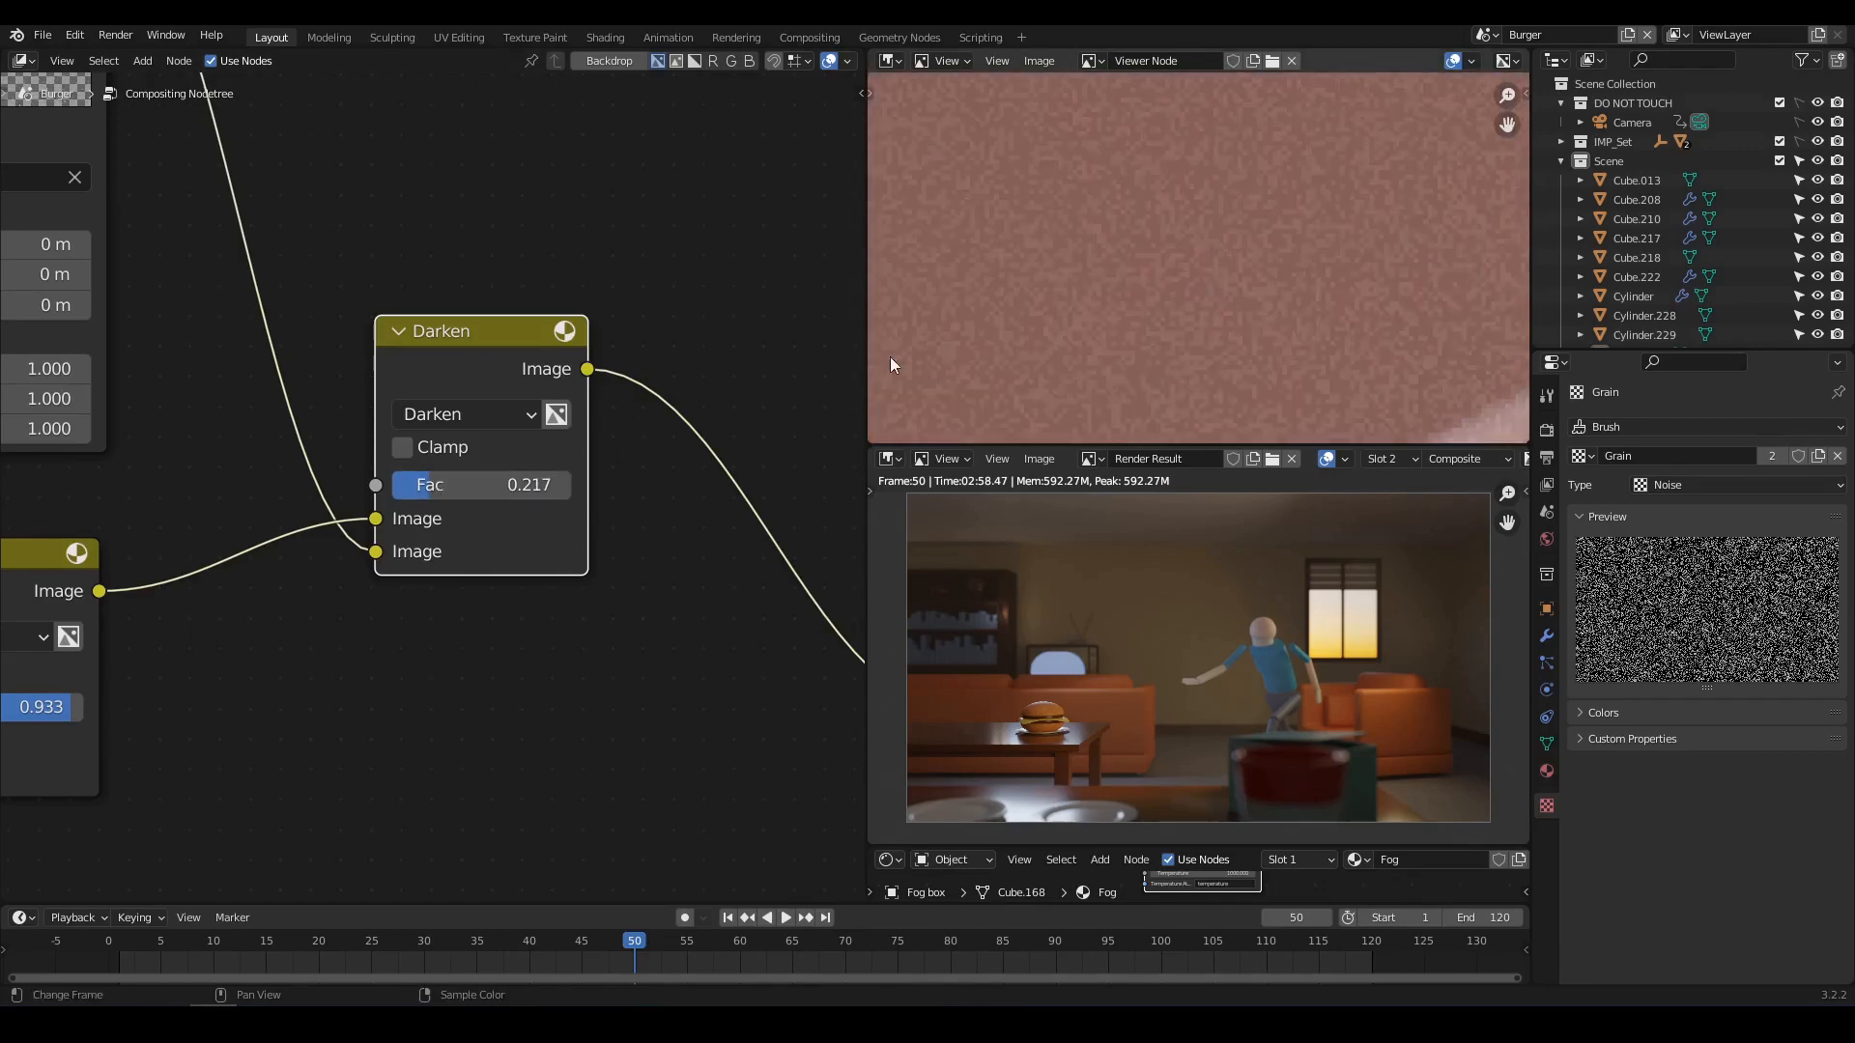
{"action": "left_click_drag", "start_coordinate": [437, 485], "coordinate": [422, 485]}
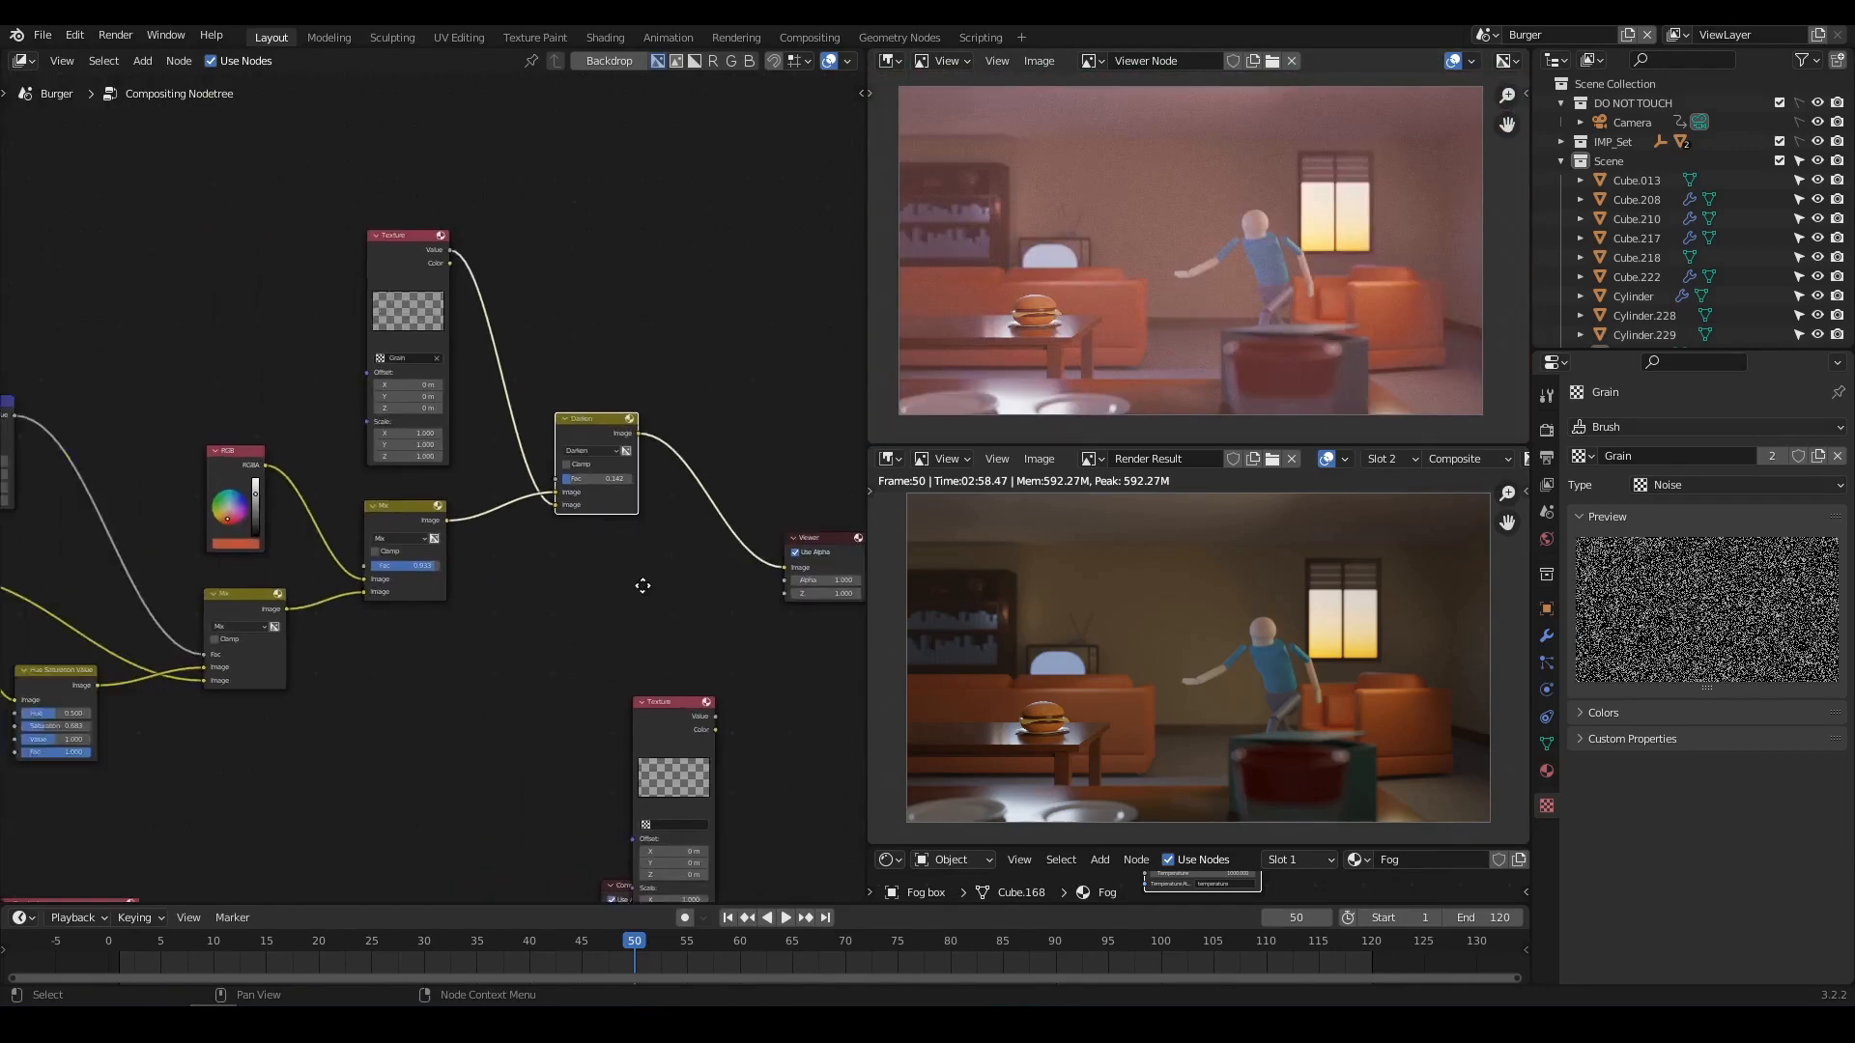
Delete the unused Texture node overlapping the Composite node.
{"action": "scroll", "coordinate": [626, 572], "scroll_direction": "down", "scroll_amount": 2}
{"action": "middle_click_drag", "start_coordinate": [592, 599], "coordinate": [615, 519]}
{"action": "scroll", "coordinate": [741, 506], "scroll_direction": "down", "scroll_amount": 1}
{"action": "scroll", "coordinate": [677, 519], "scroll_direction": "down", "scroll_amount": 1}
{"action": "scroll", "coordinate": [615, 518], "scroll_direction": "up", "scroll_amount": 1}
{"action": "scroll", "coordinate": [664, 571], "scroll_direction": "up", "scroll_amount": 4}
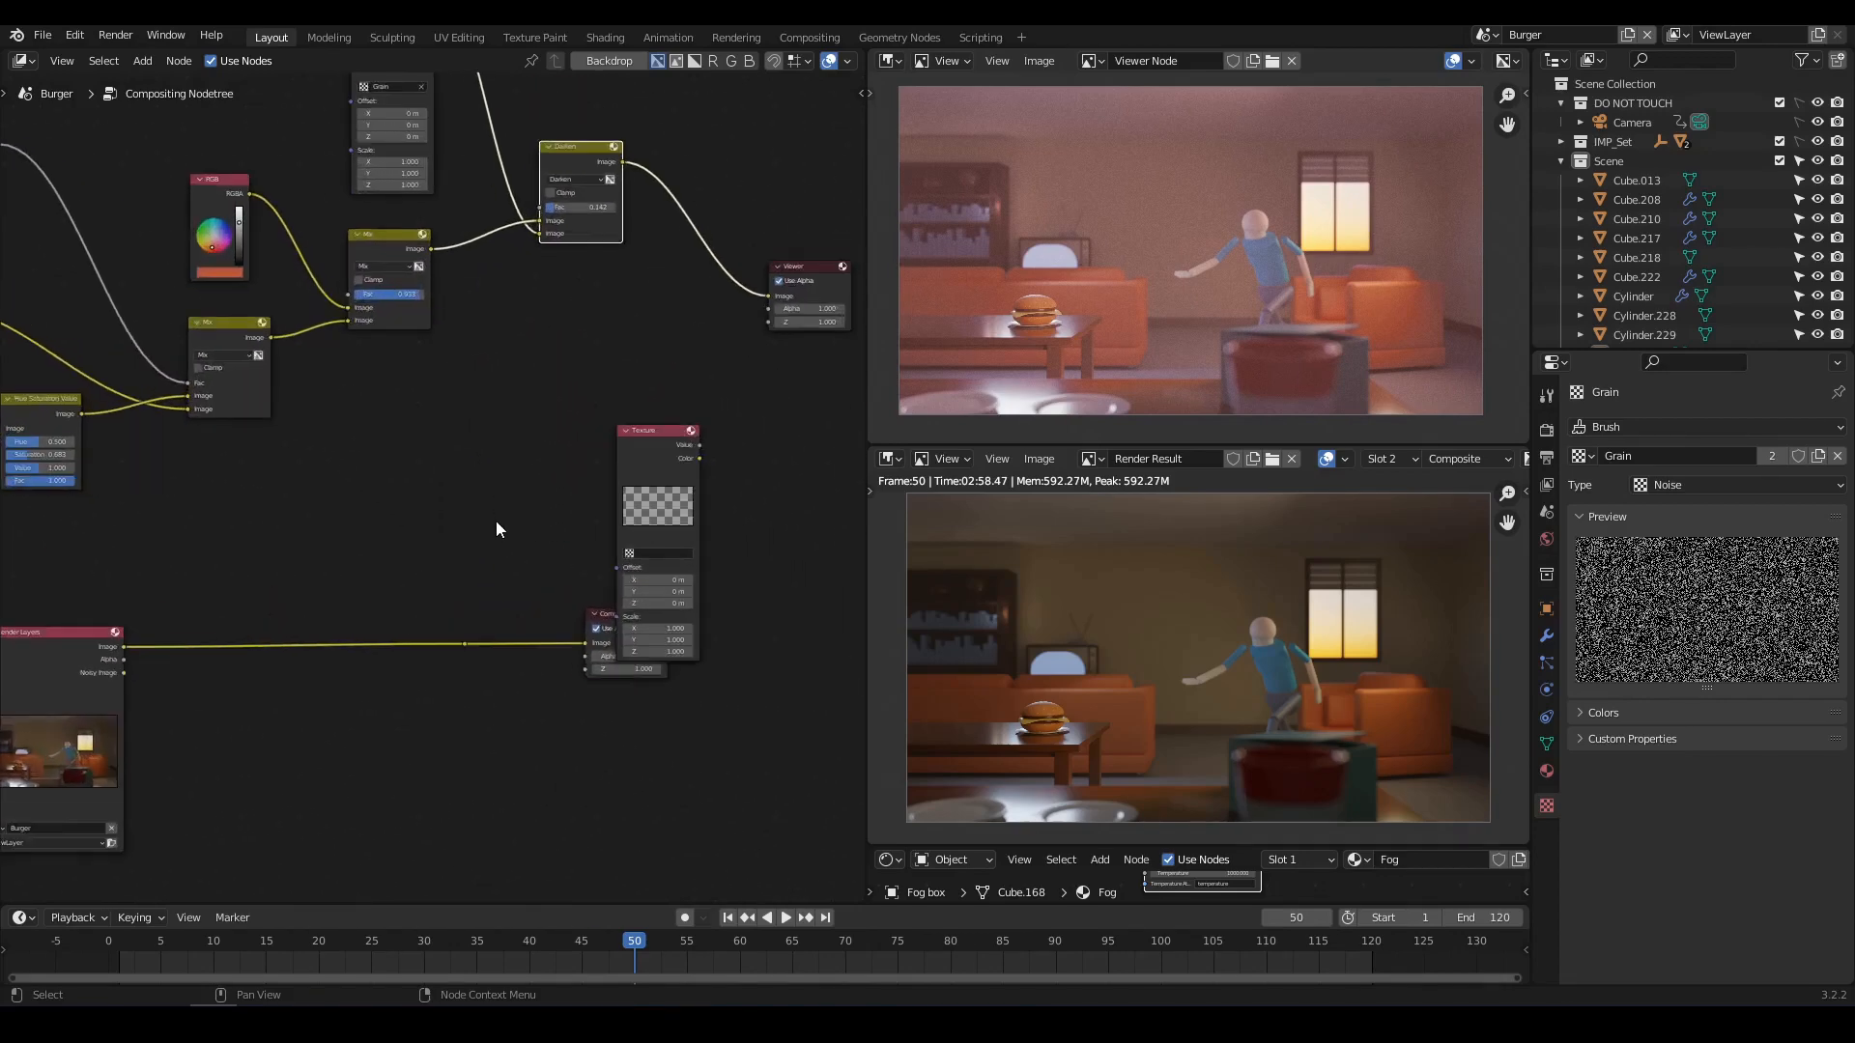
{"action": "left_click", "coordinate": [649, 438]}
{"action": "key", "text": "x"}
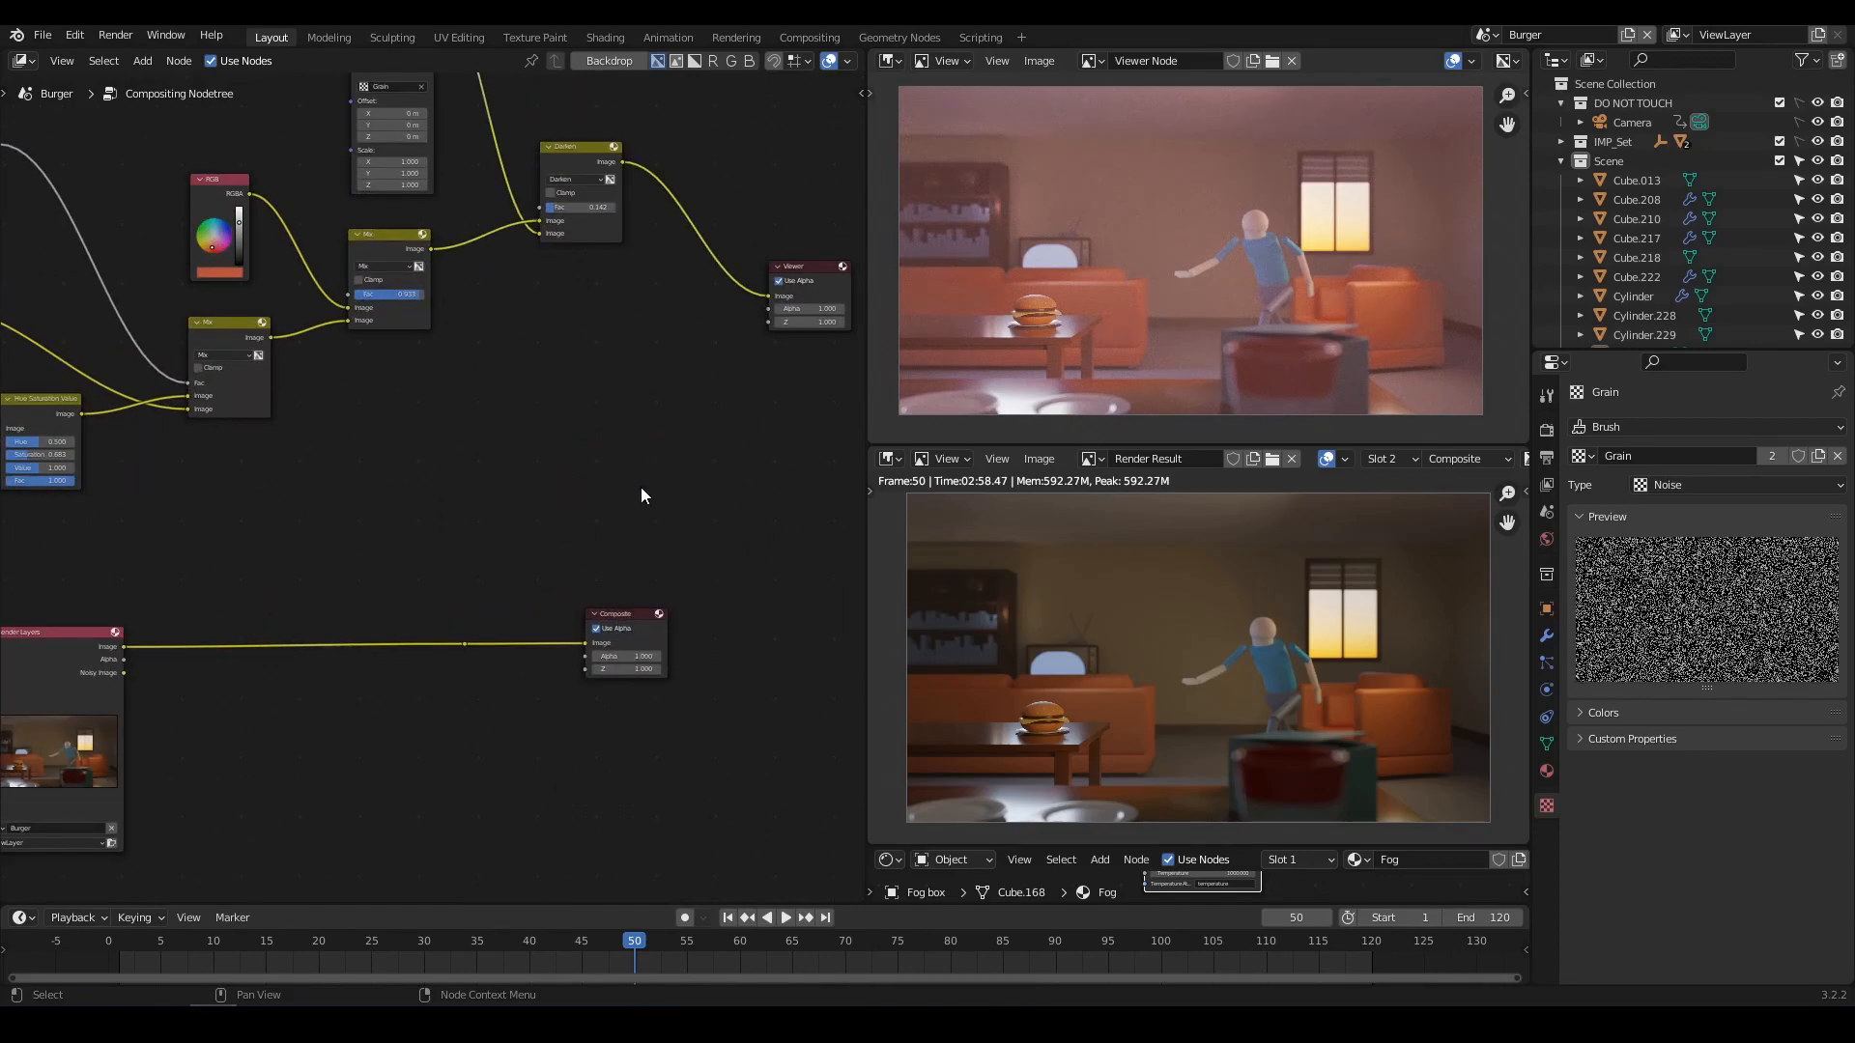
Switch the node editor area to the 3D Viewport and select the area light beside the window.
{"action": "left_click", "coordinate": [23, 60]}
{"action": "left_click", "coordinate": [55, 119]}
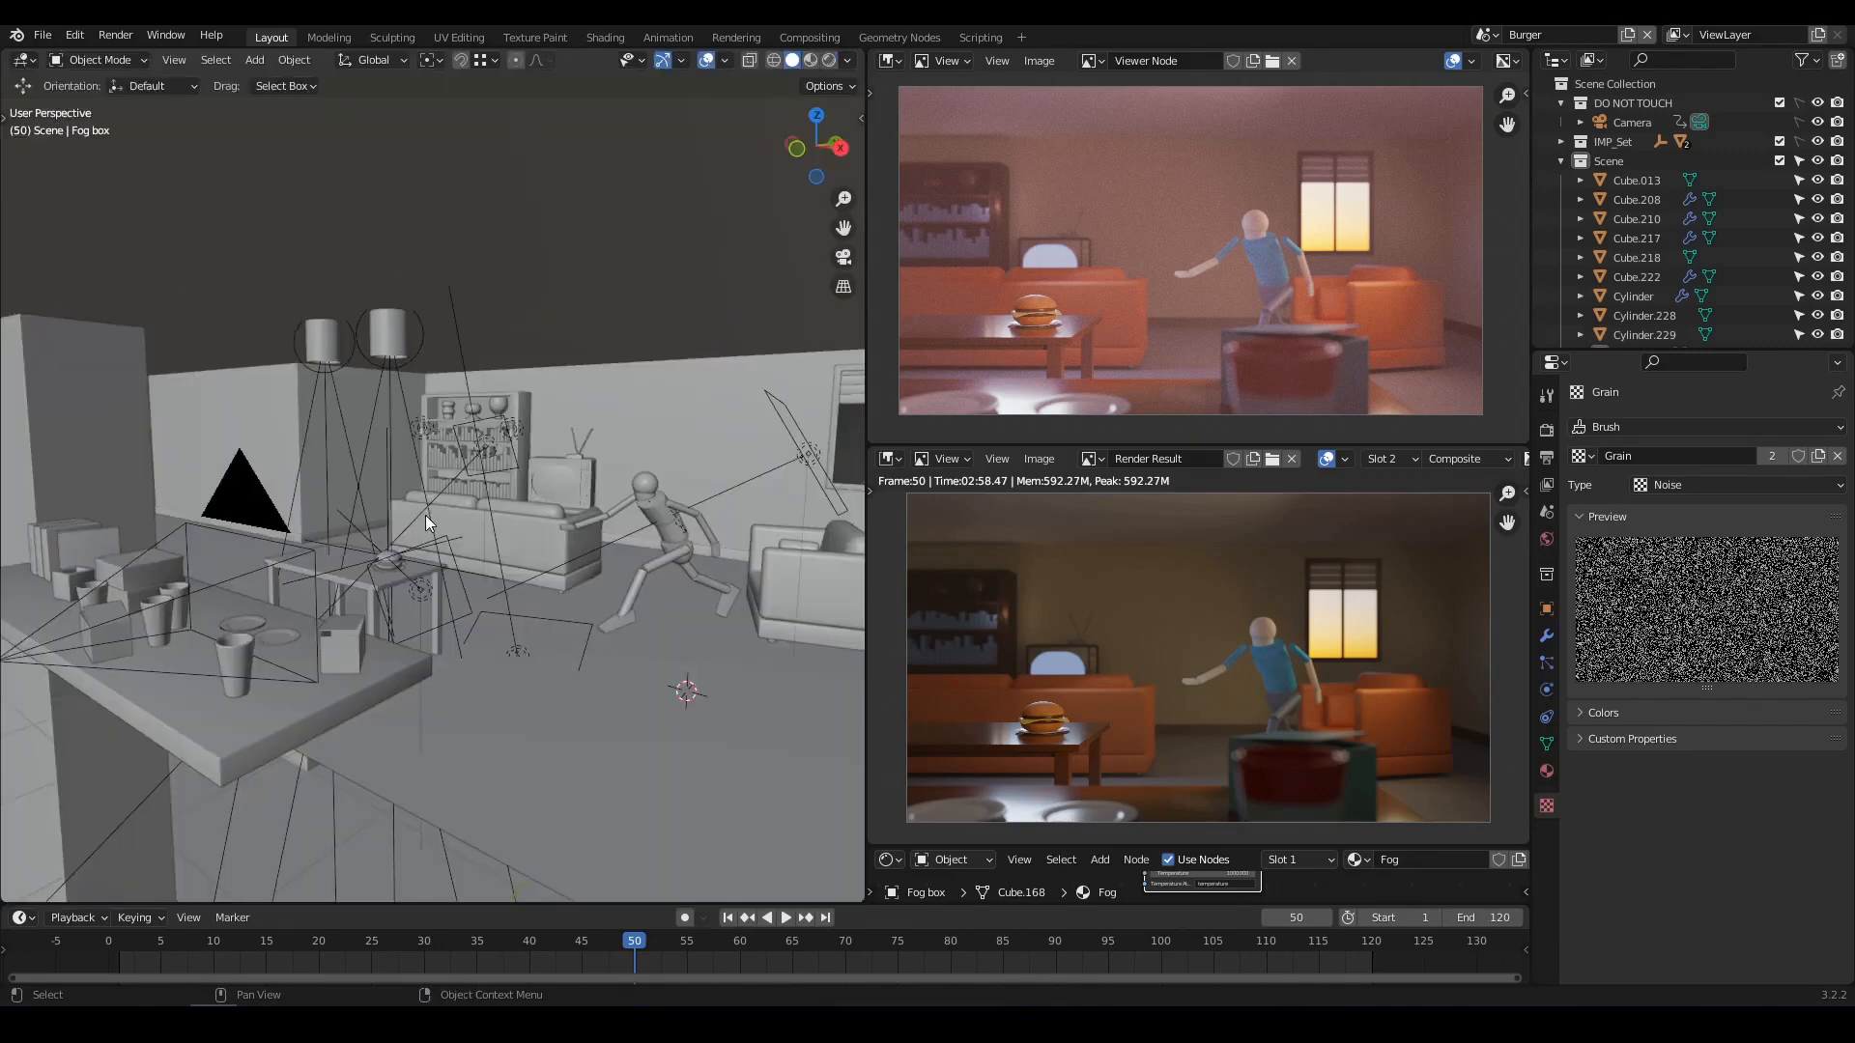
{"action": "mouse_move", "coordinate": [425, 514]}
{"action": "middle_mouse_down"}
{"action": "mouse_move", "coordinate": [478, 520]}
{"action": "mouse_move", "coordinate": [413, 502]}
{"action": "middle_mouse_up"}
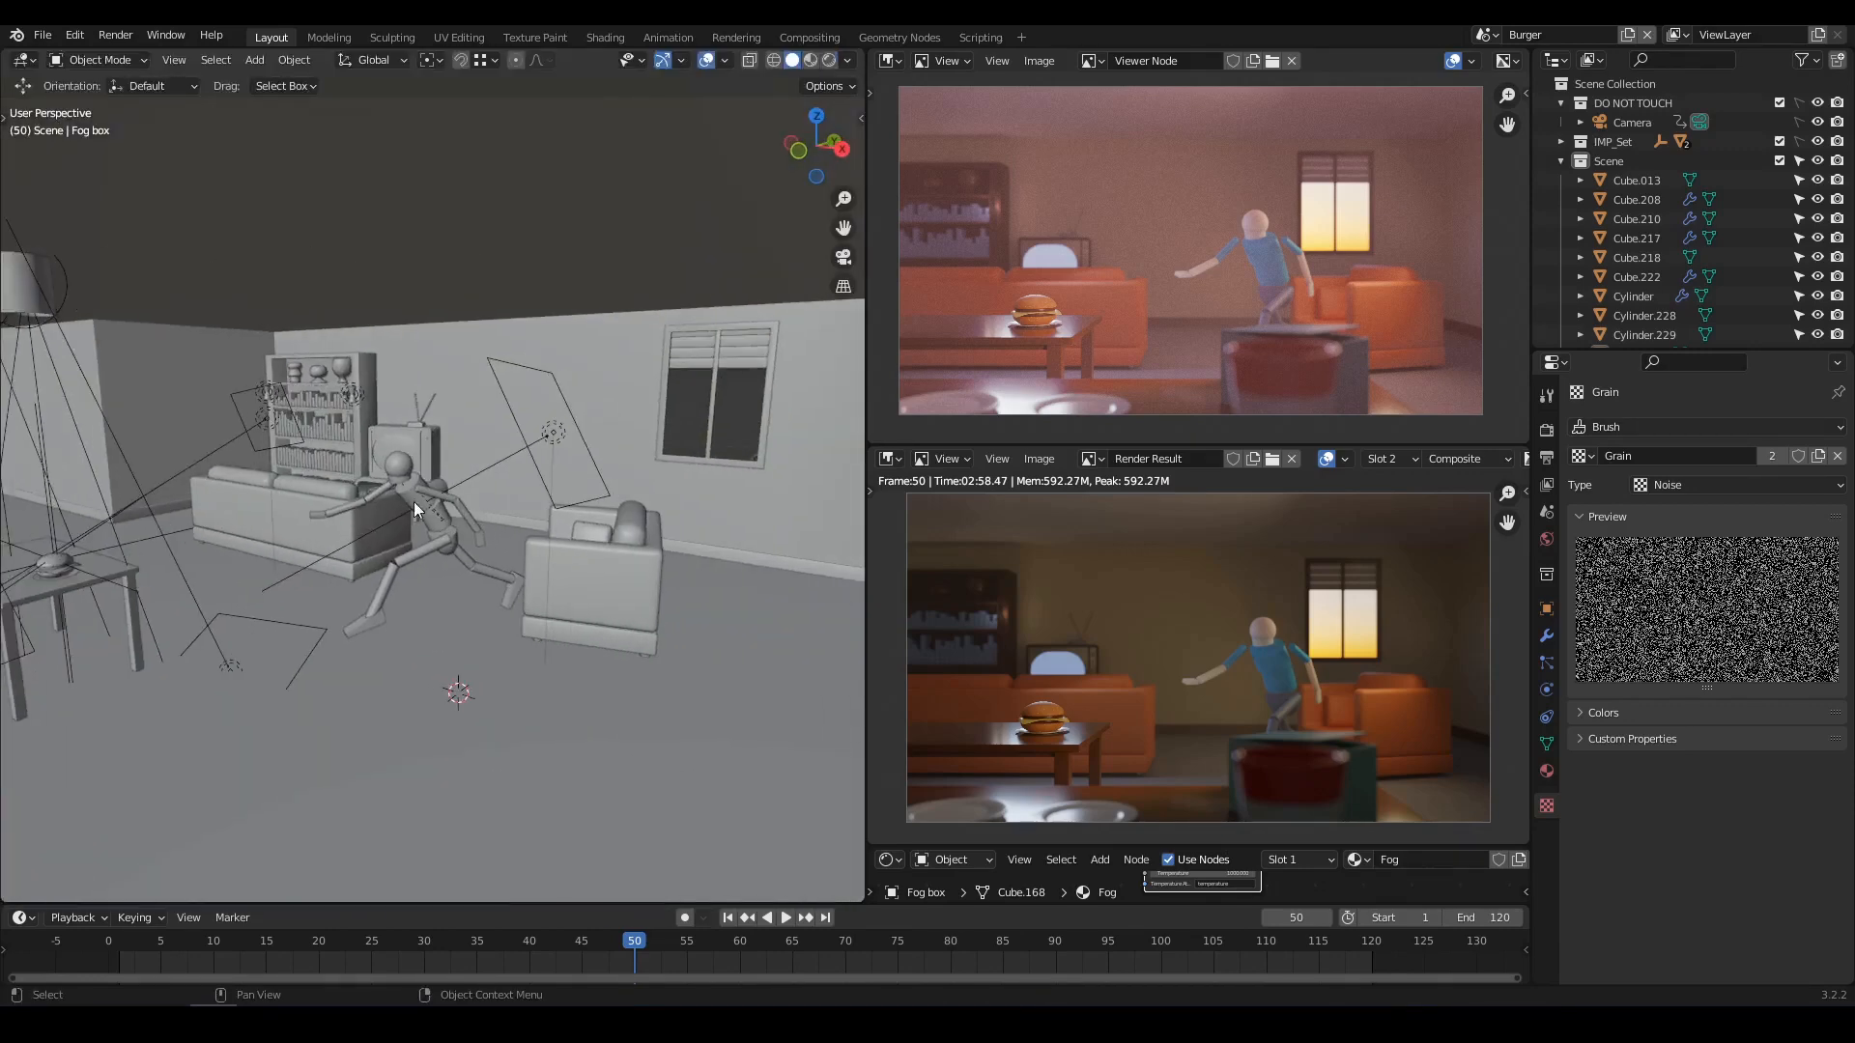
{"action": "left_click", "coordinate": [554, 433]}
{"action": "middle_click_drag", "start_coordinate": [529, 483], "coordinate": [562, 545]}
{"action": "scroll", "coordinate": [616, 491], "scroll_direction": "up", "scroll_amount": 3}
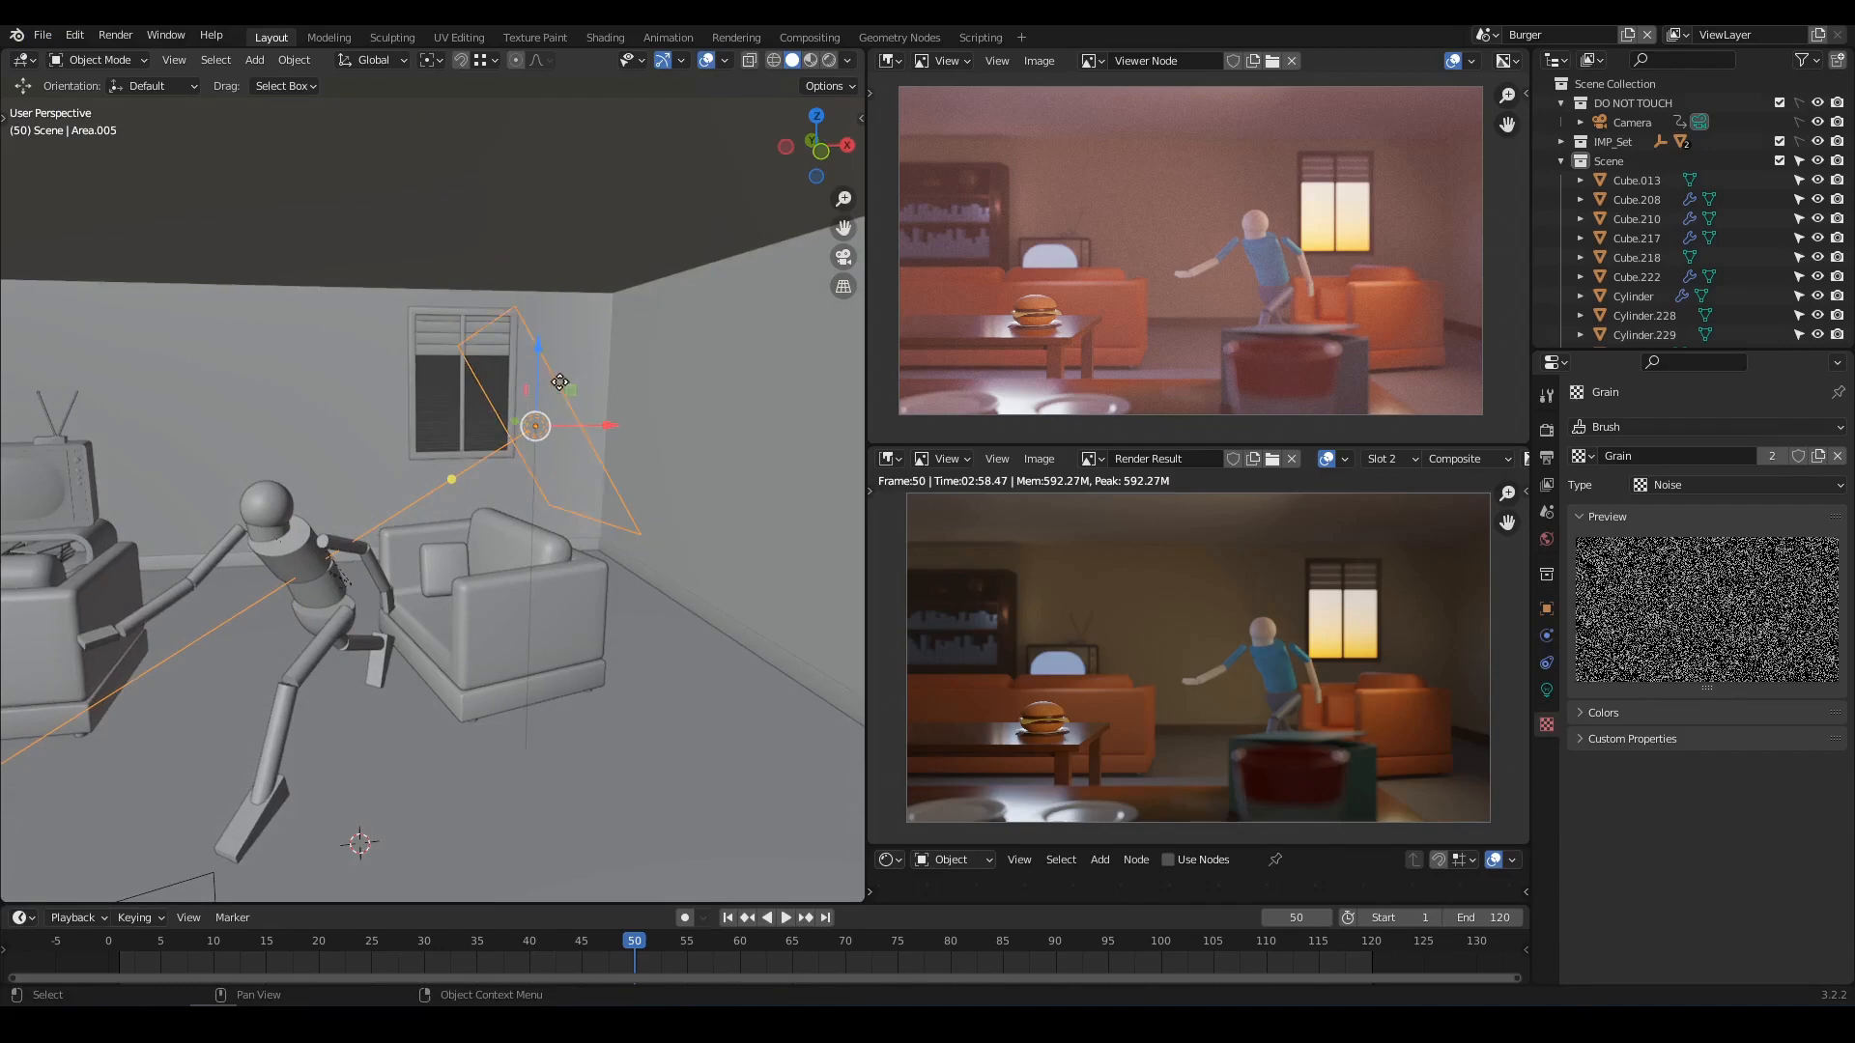
Jump to frame 95 on the timeline and play the animation briefly.
{"action": "left_click", "coordinate": [1108, 942]}
{"action": "key", "text": "space"}
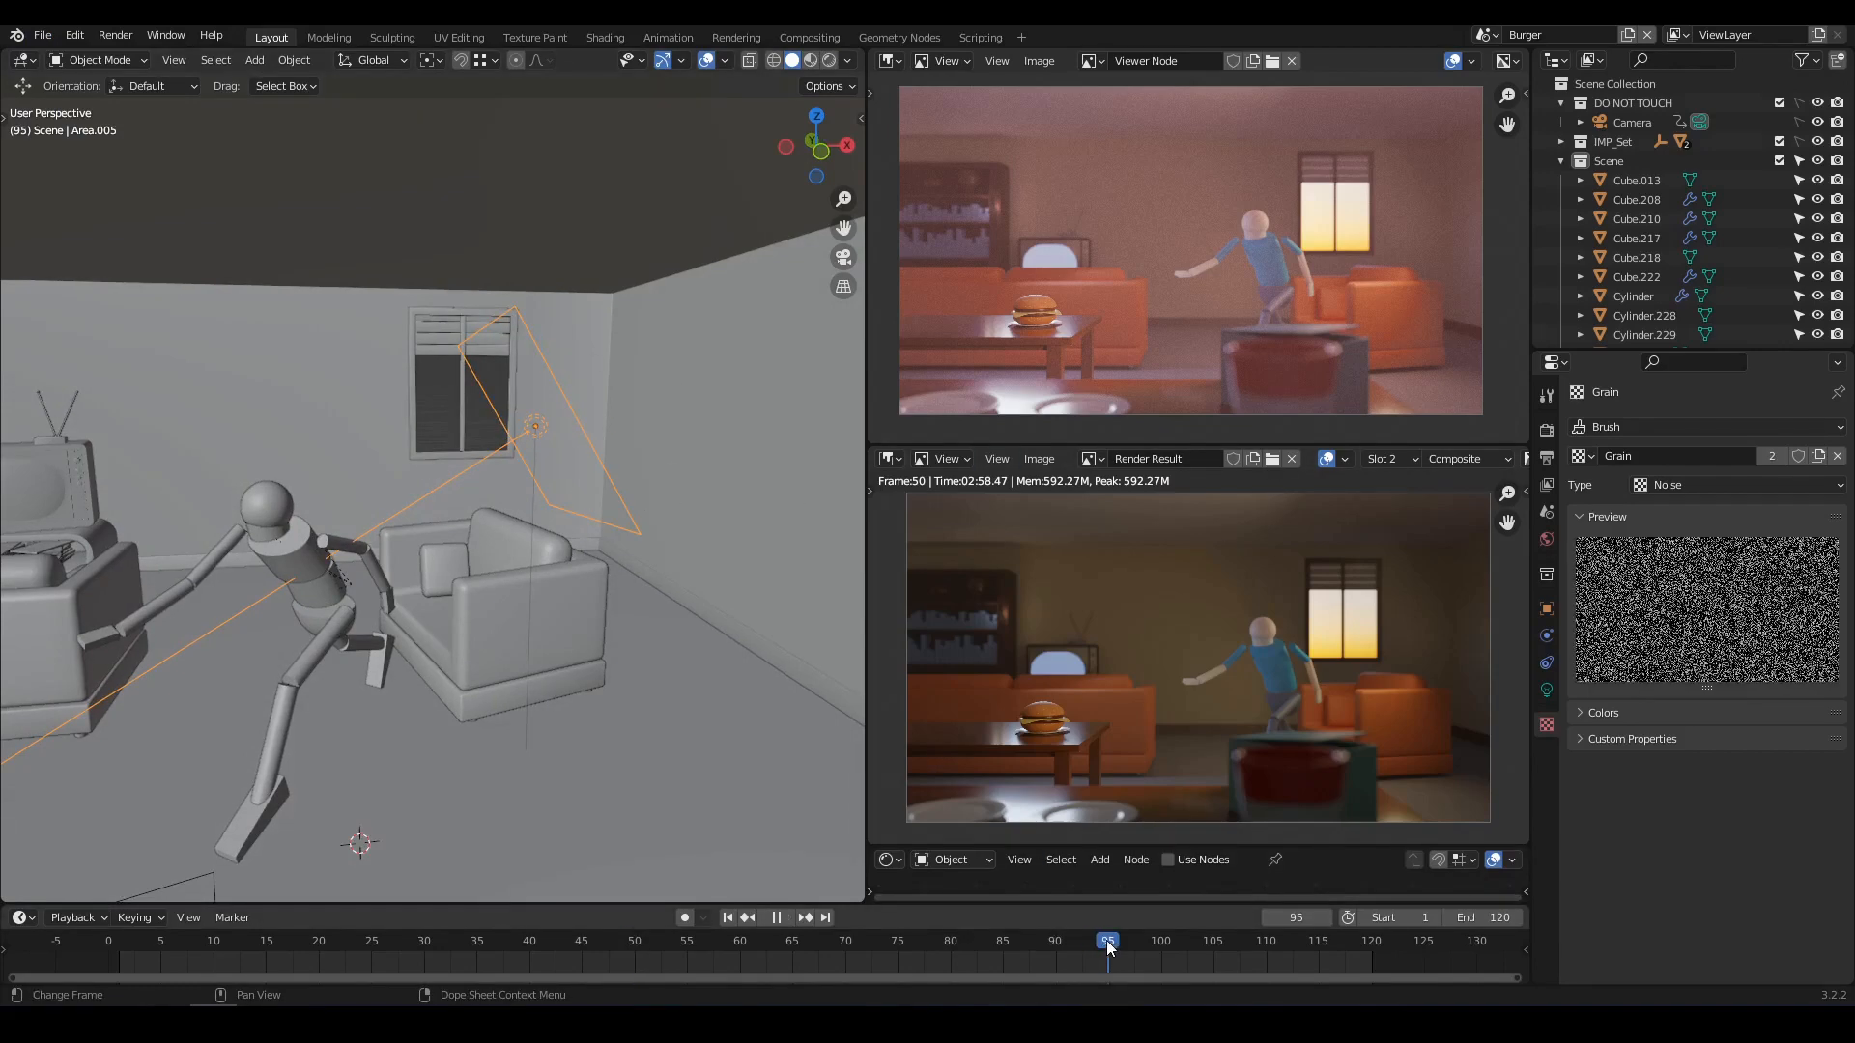
{"action": "key", "text": "space"}
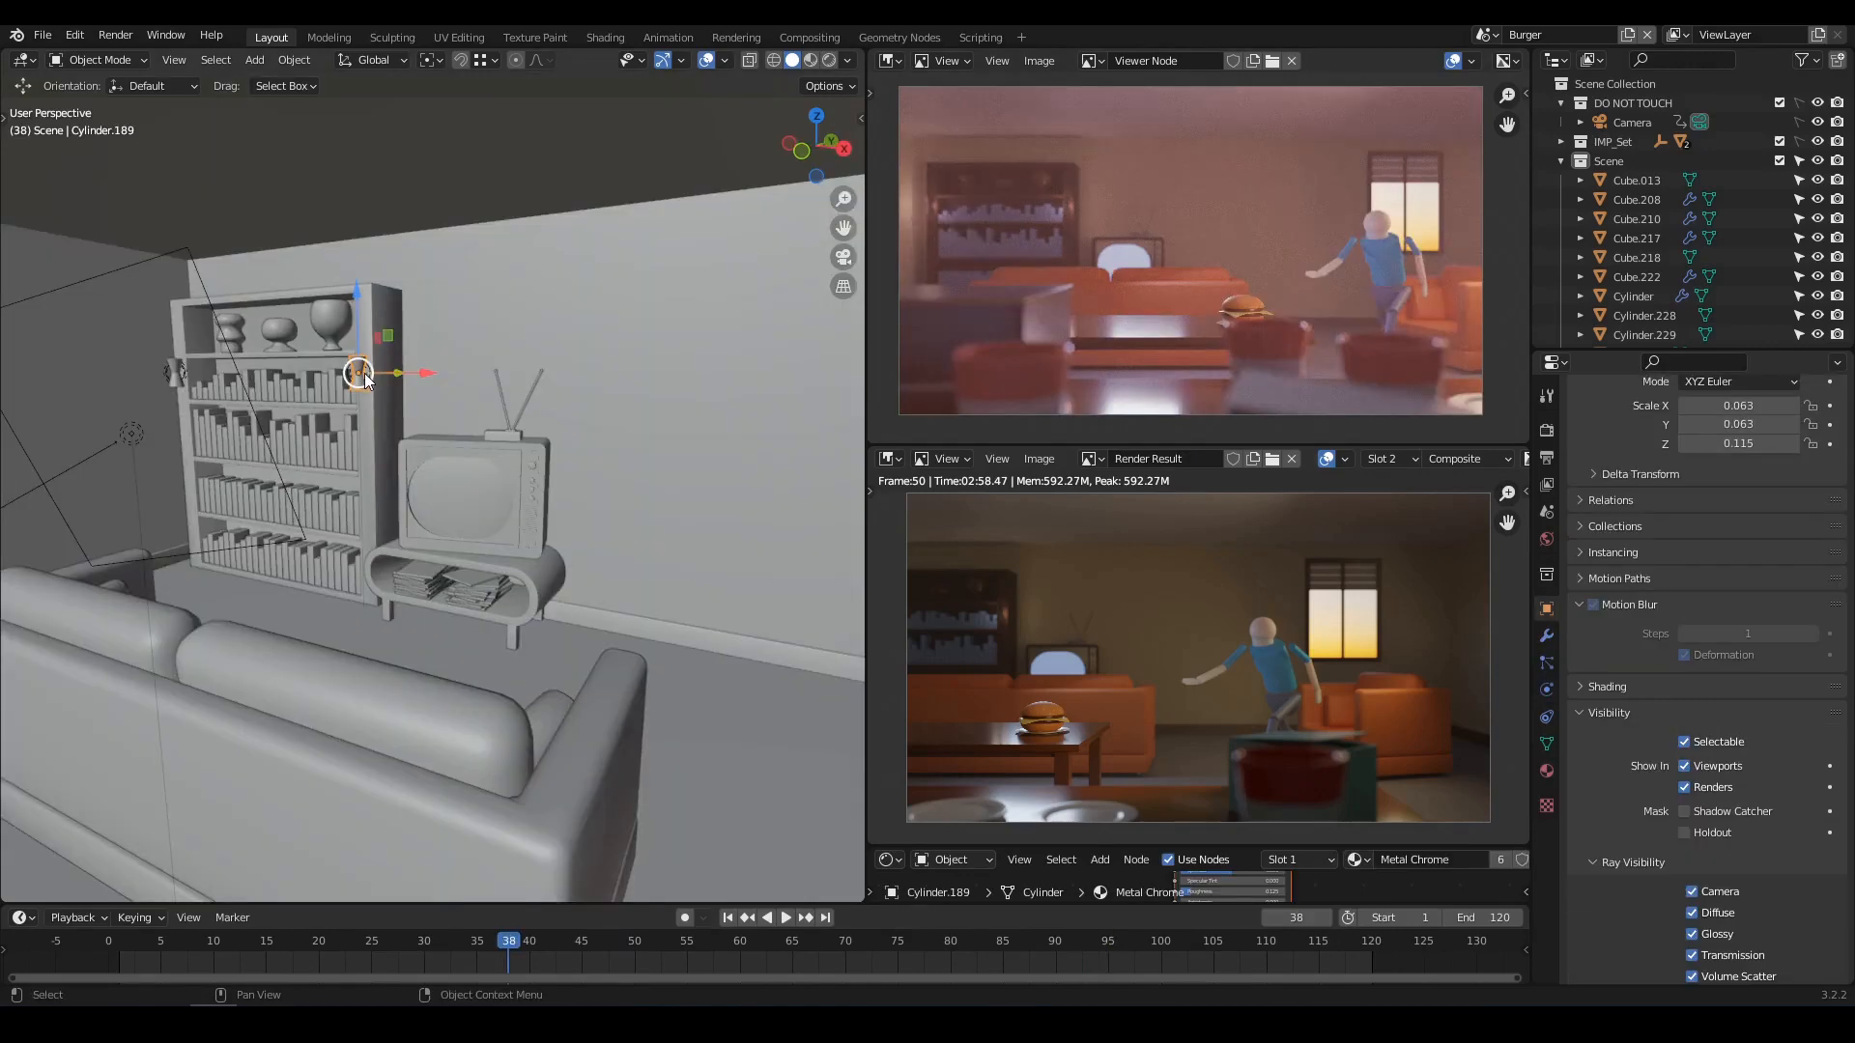
Select the Point.006 light around the metal cup-shaped fixture on the bookshelf and open its light settings.
{"action": "scroll", "coordinate": [365, 378], "scroll_direction": "up", "scroll_amount": 10}
{"action": "left_click", "coordinate": [536, 471]}
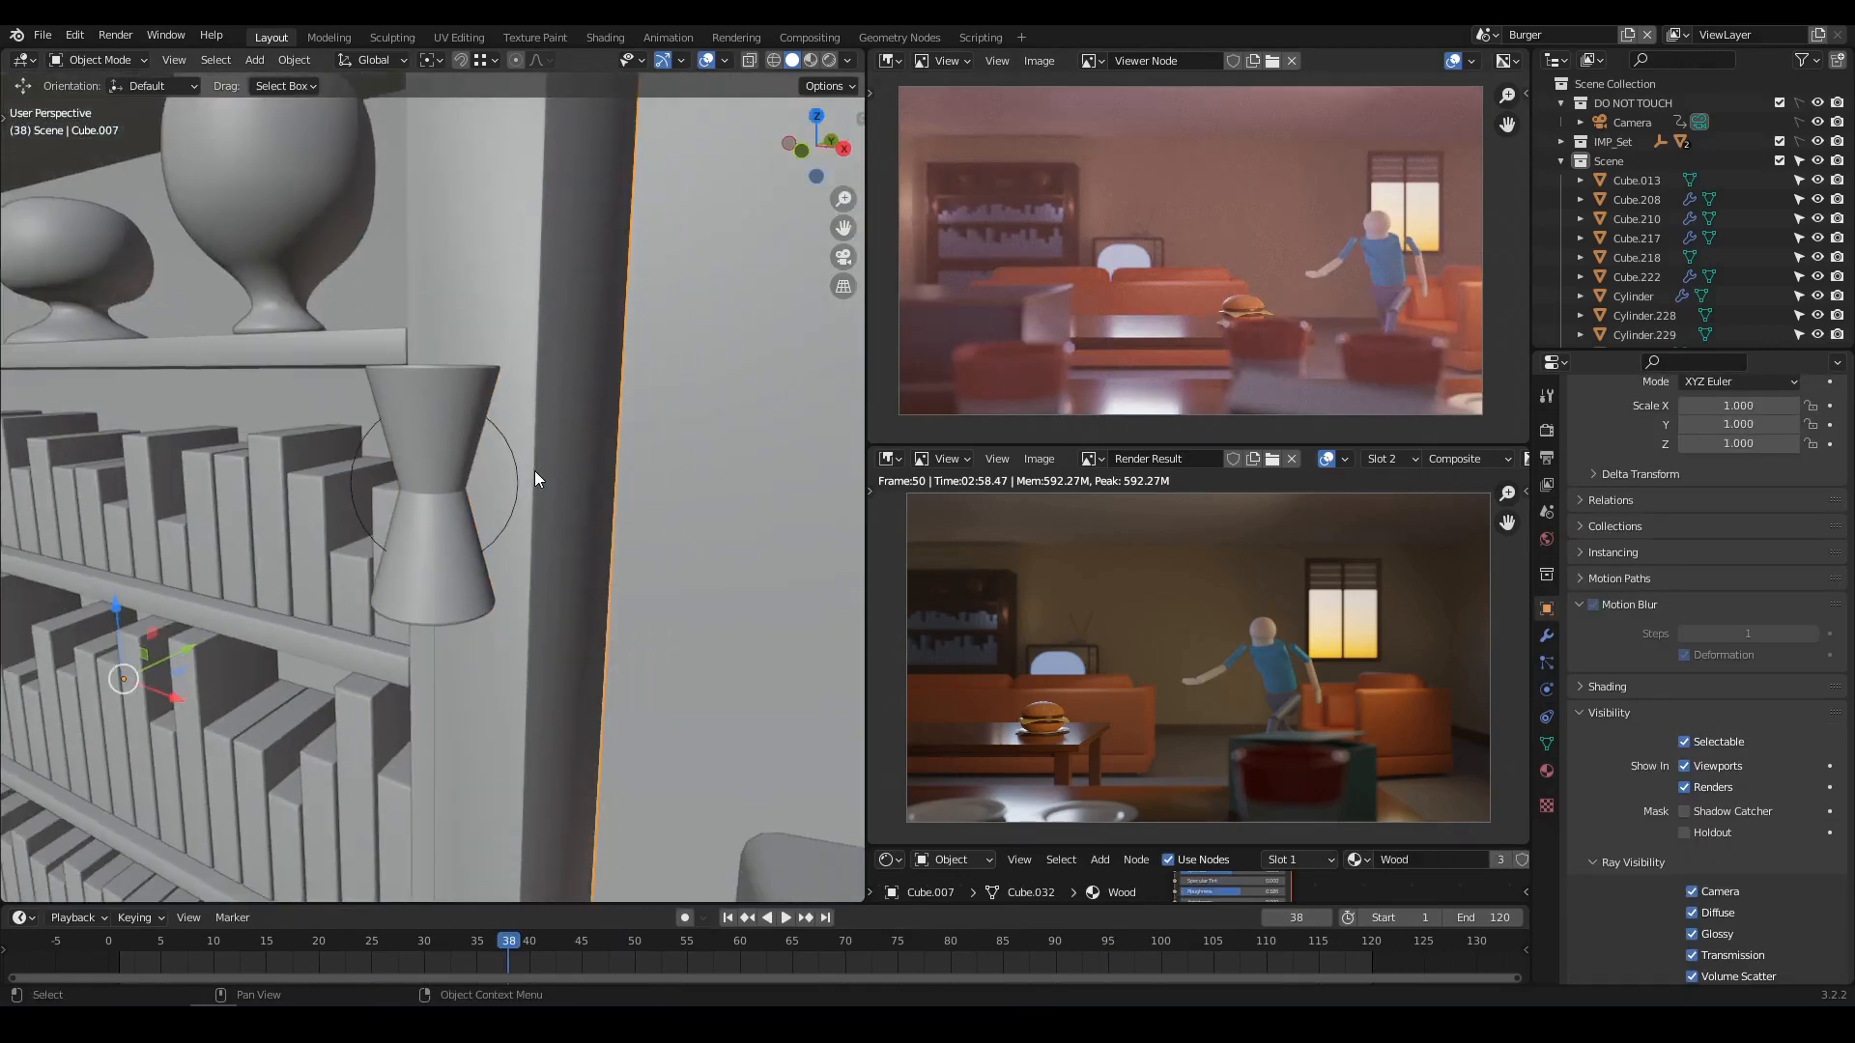
{"action": "left_click", "coordinate": [516, 477]}
{"action": "scroll", "coordinate": [535, 462], "scroll_direction": "down", "scroll_amount": 3}
{"action": "left_click", "coordinate": [1547, 689]}
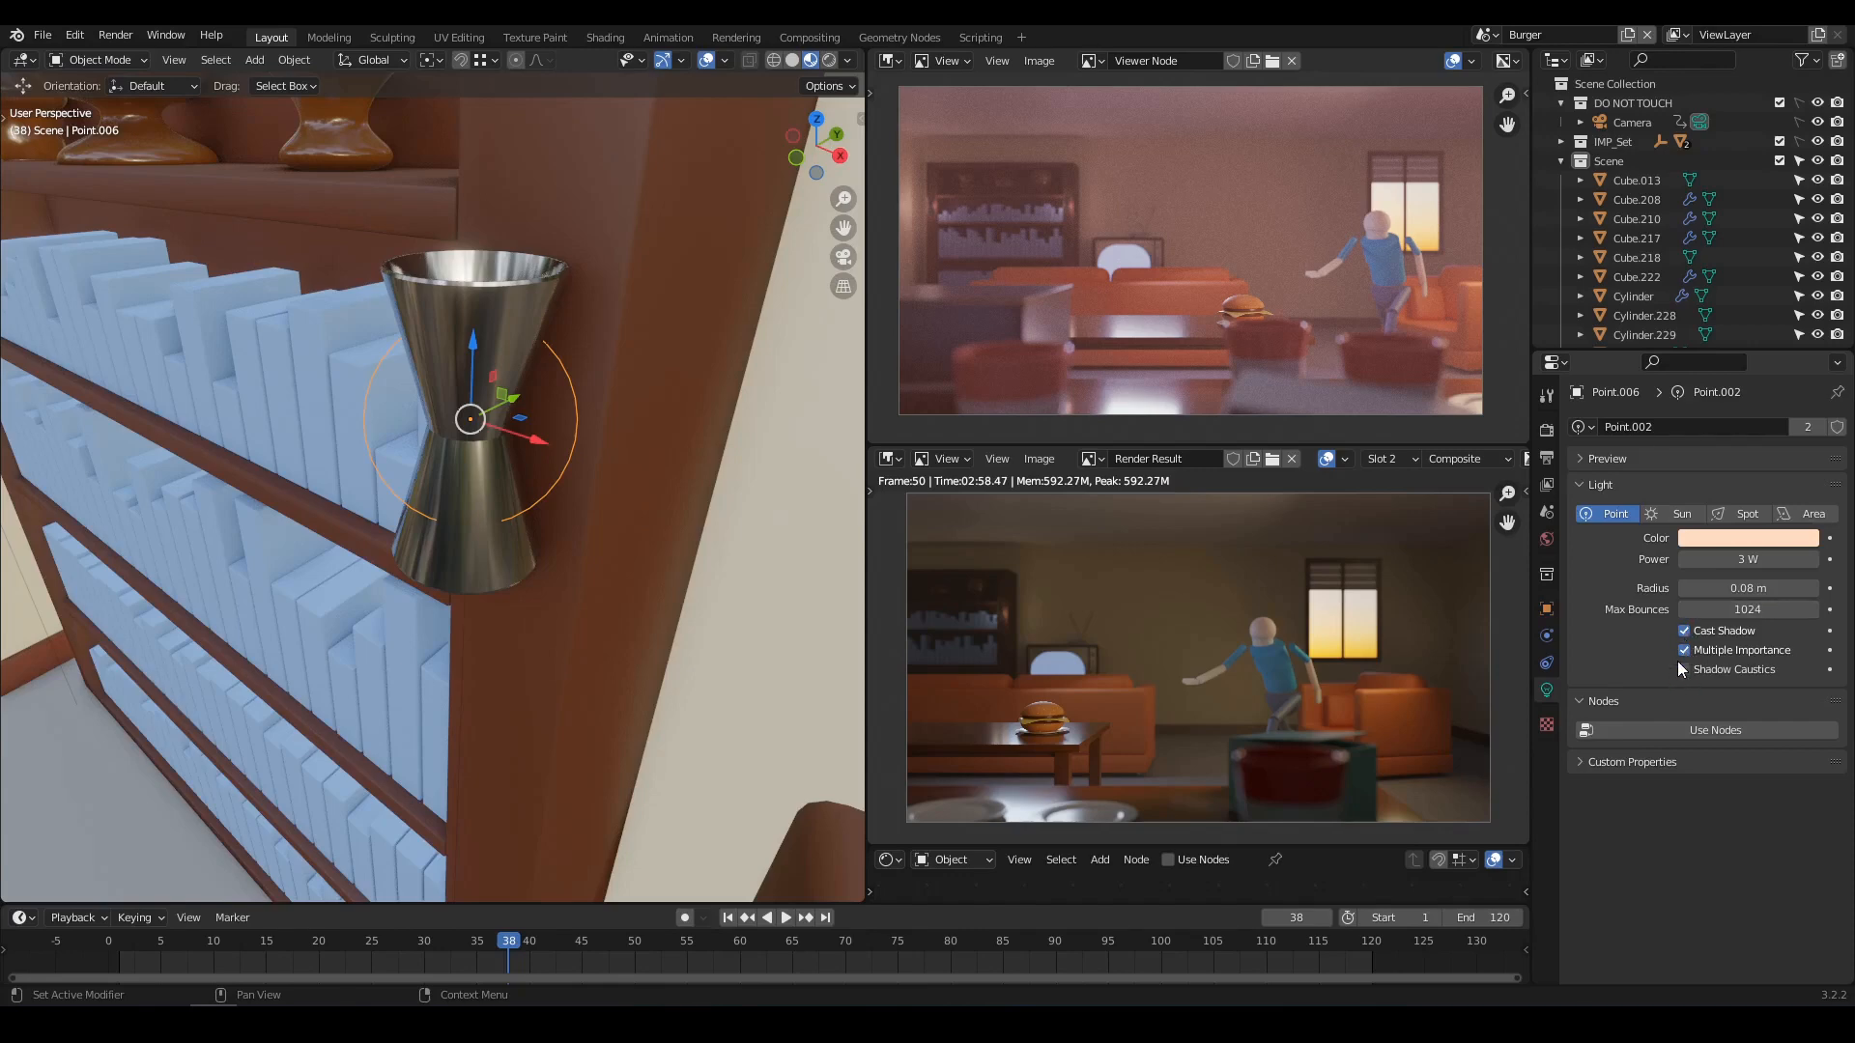
Change the selected bookshelf fixture light from a point light to a spot light.
{"action": "left_click", "coordinate": [1740, 513]}
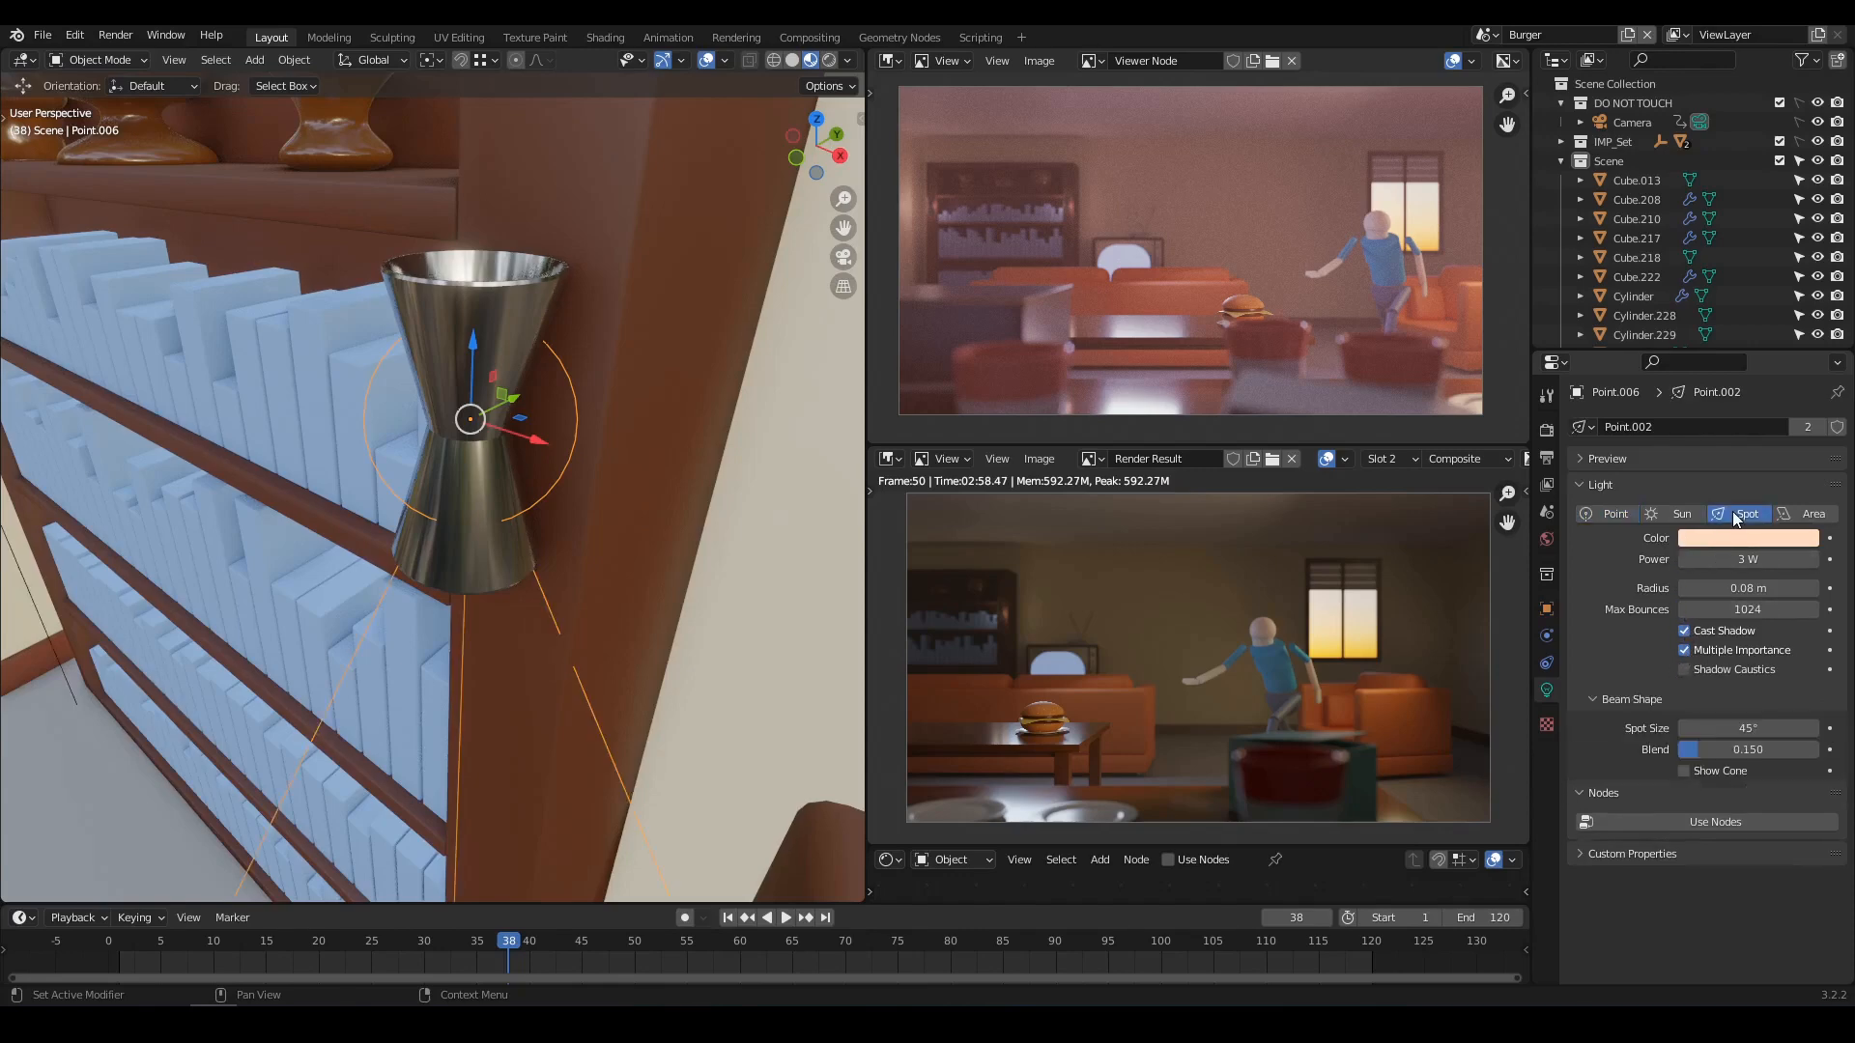
{"action": "scroll", "coordinate": [520, 557], "scroll_direction": "down", "scroll_amount": 5}
{"action": "middle_click_drag", "start_coordinate": [520, 549], "coordinate": [628, 471]}
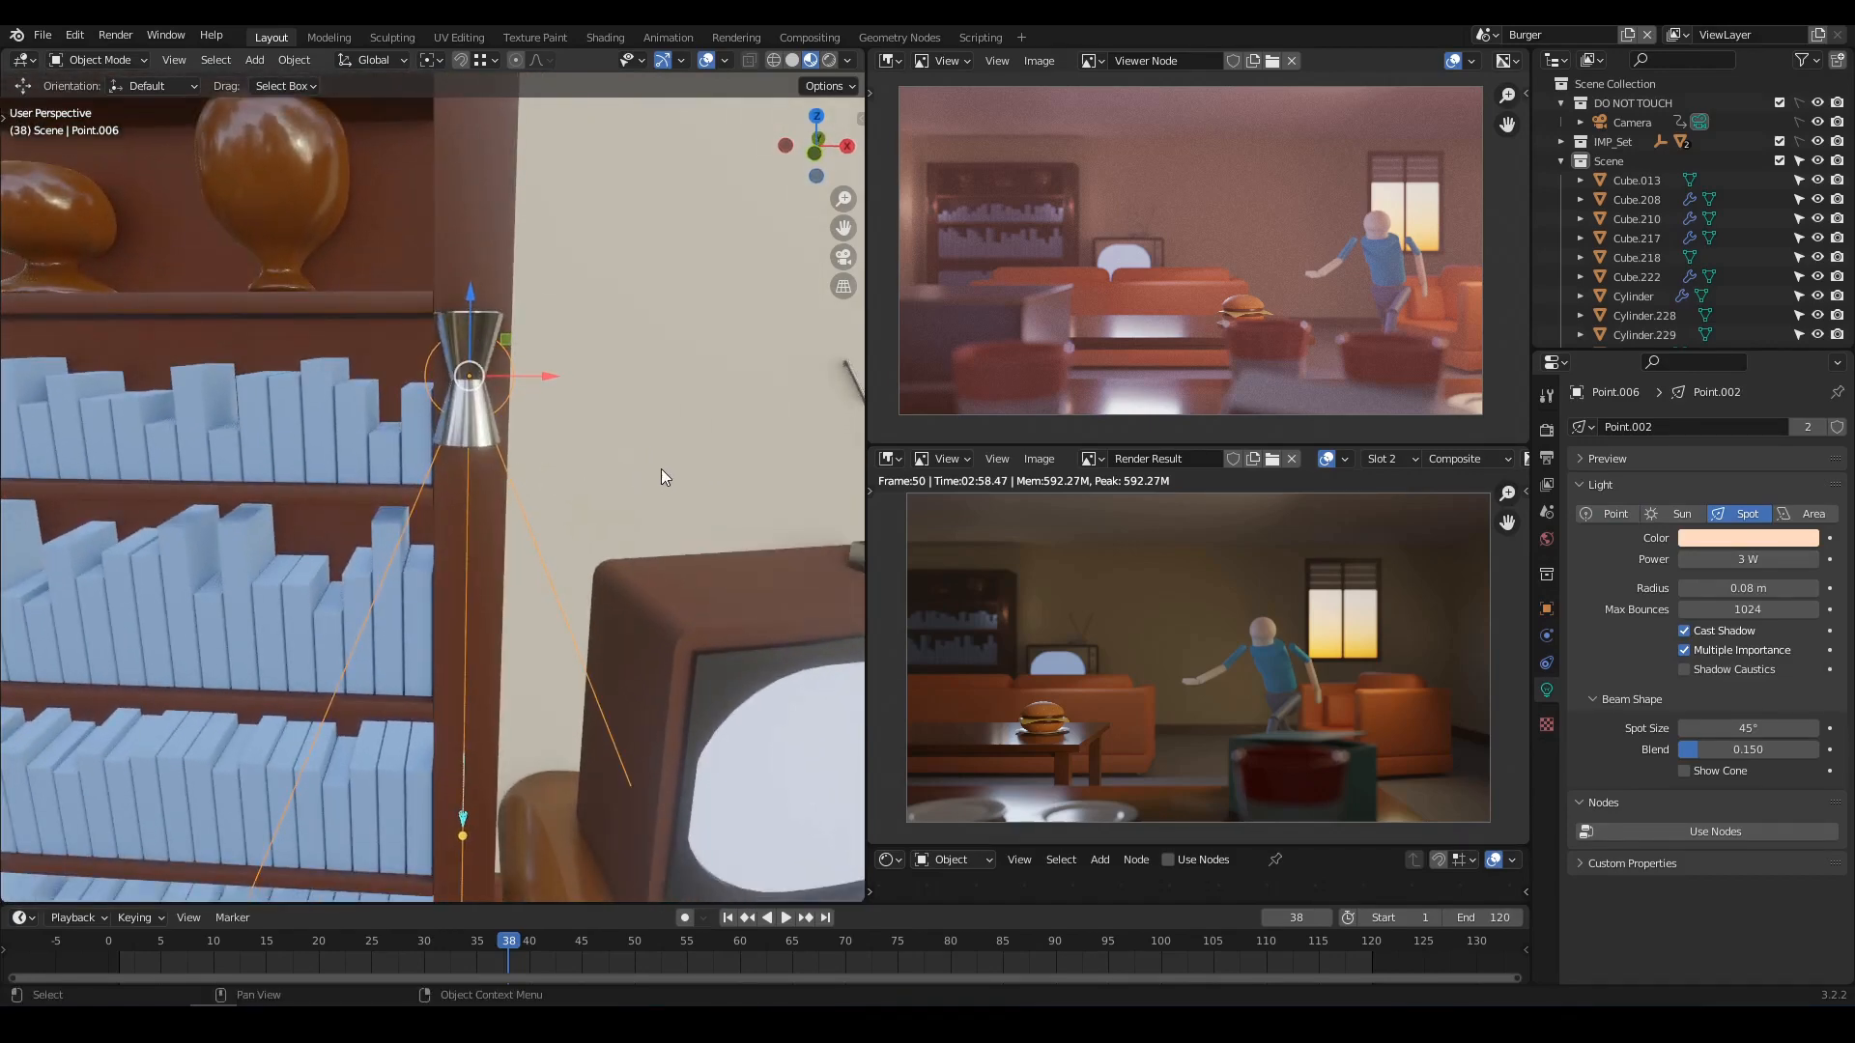
Duplicate the spot light in place and rotate the copy 180° about the global Y axis.
{"action": "key", "text": "shift+d"}
{"action": "type", "text": "ry18"}
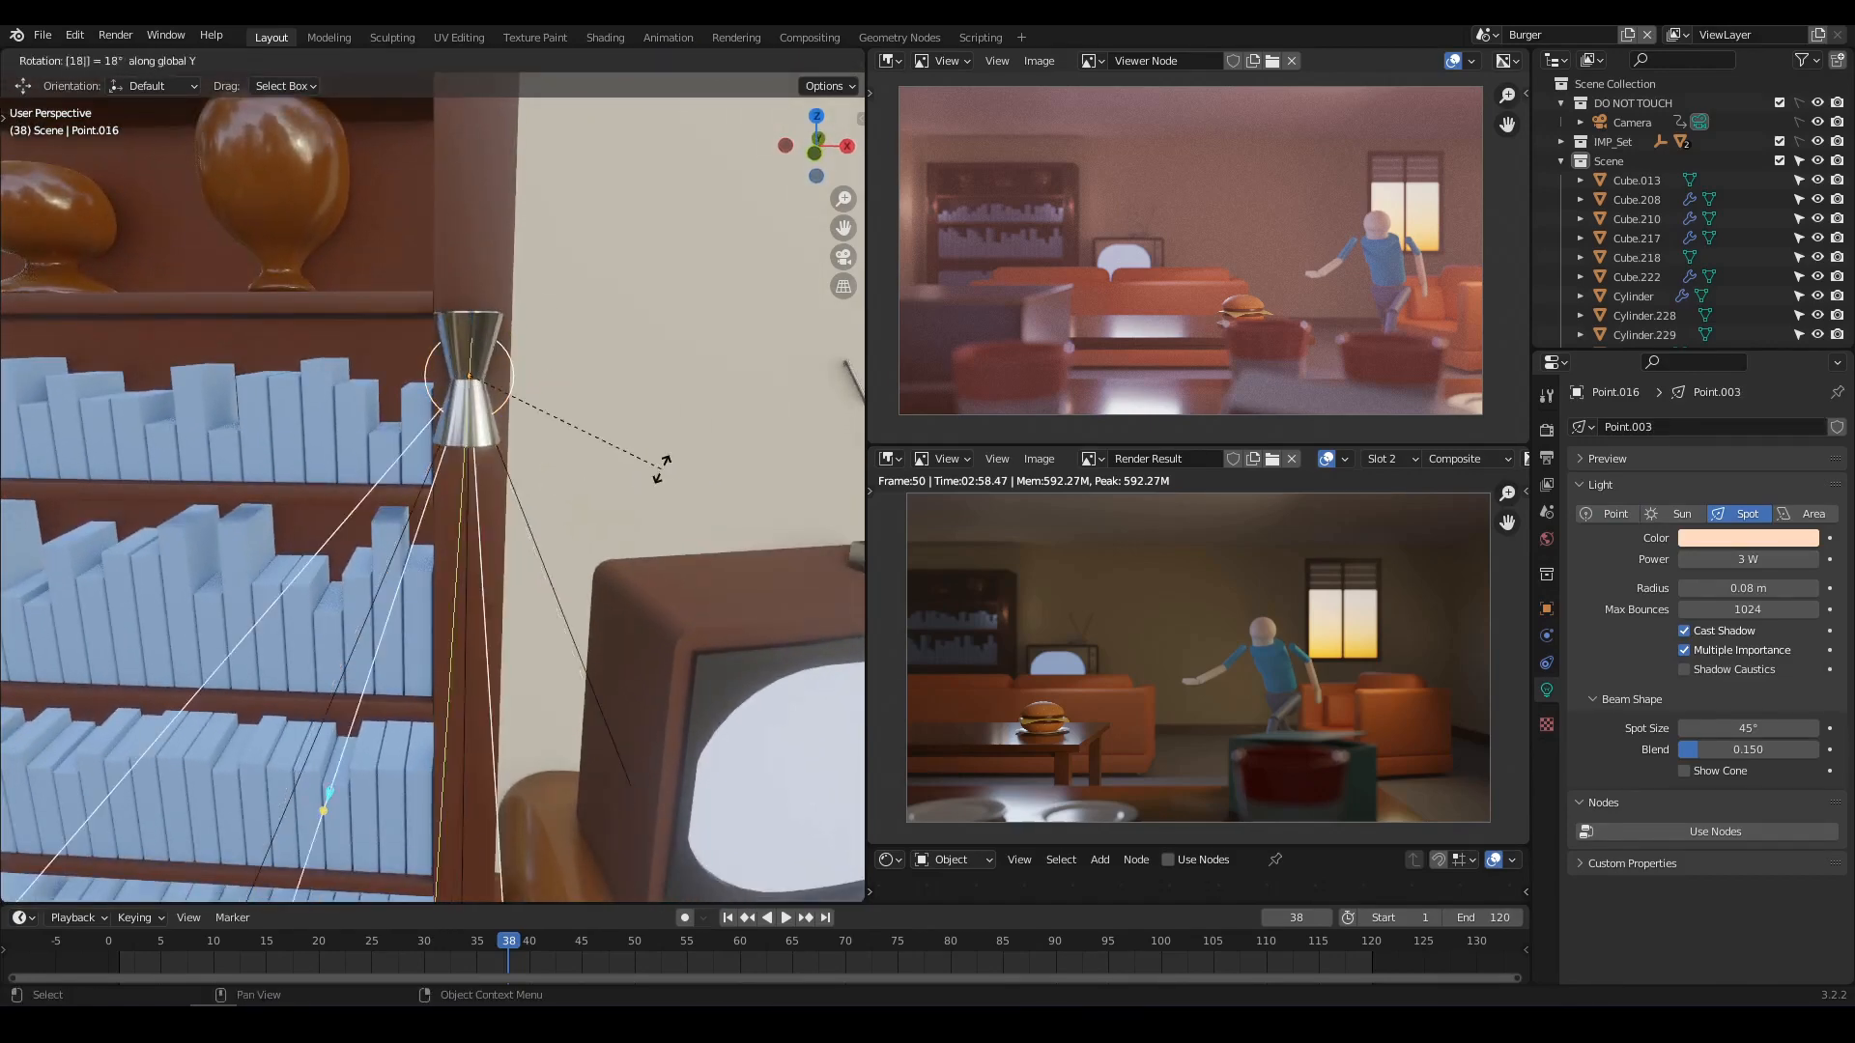
{"action": "type", "text": "0"}
{"action": "key", "text": "Return"}
Make linked duplicates of both spot lights and move them along X to the fixture on the bookshelf's other side.
{"action": "middle_click_drag", "start_coordinate": [661, 467], "coordinate": [503, 500]}
{"action": "scroll", "coordinate": [510, 499], "scroll_direction": "up", "scroll_amount": 4}
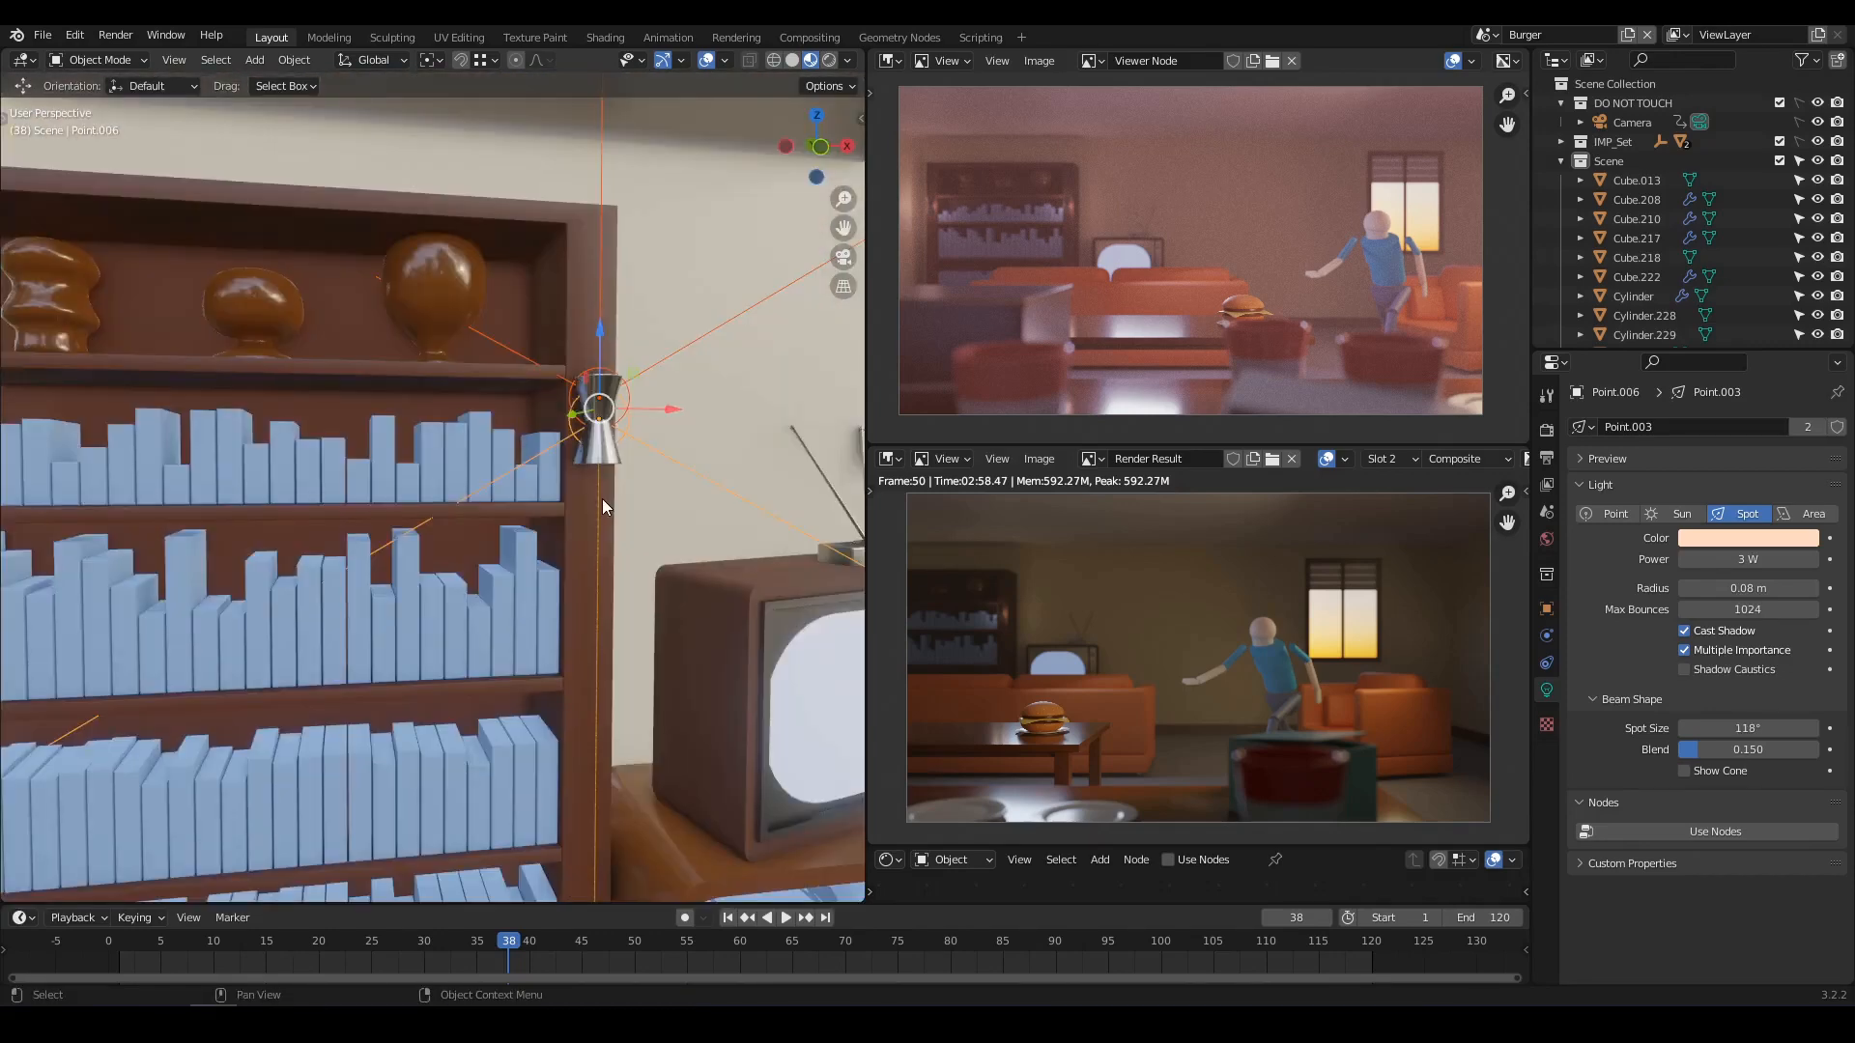
{"action": "key", "text": "alt+d"}
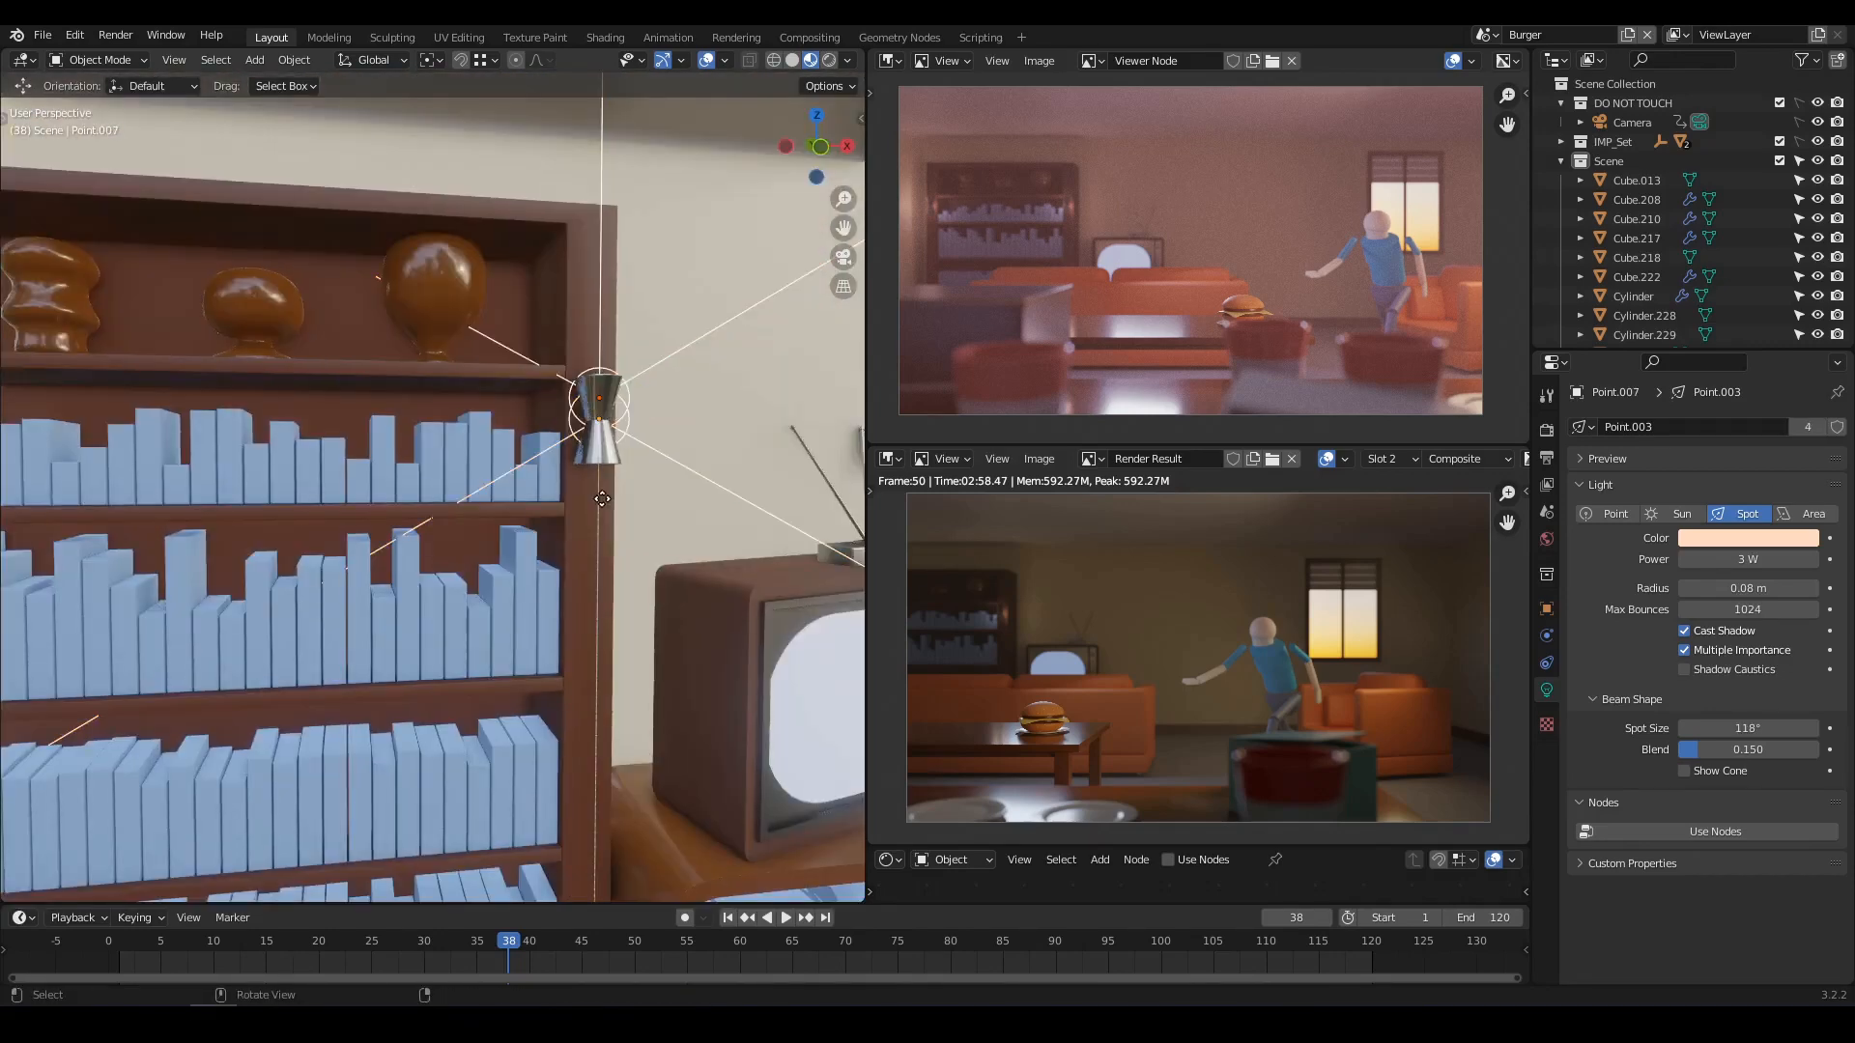
{"action": "key", "text": "x"}
{"action": "left_click", "coordinate": [195, 478]}
{"action": "middle_click_drag", "start_coordinate": [195, 477], "coordinate": [582, 426]}
{"action": "left_click_drag", "start_coordinate": [603, 375], "coordinate": [224, 384]}
Render the current frame as a still image to check the new fixture lighting.
{"action": "scroll", "coordinate": [224, 384], "scroll_direction": "down", "scroll_amount": 8}
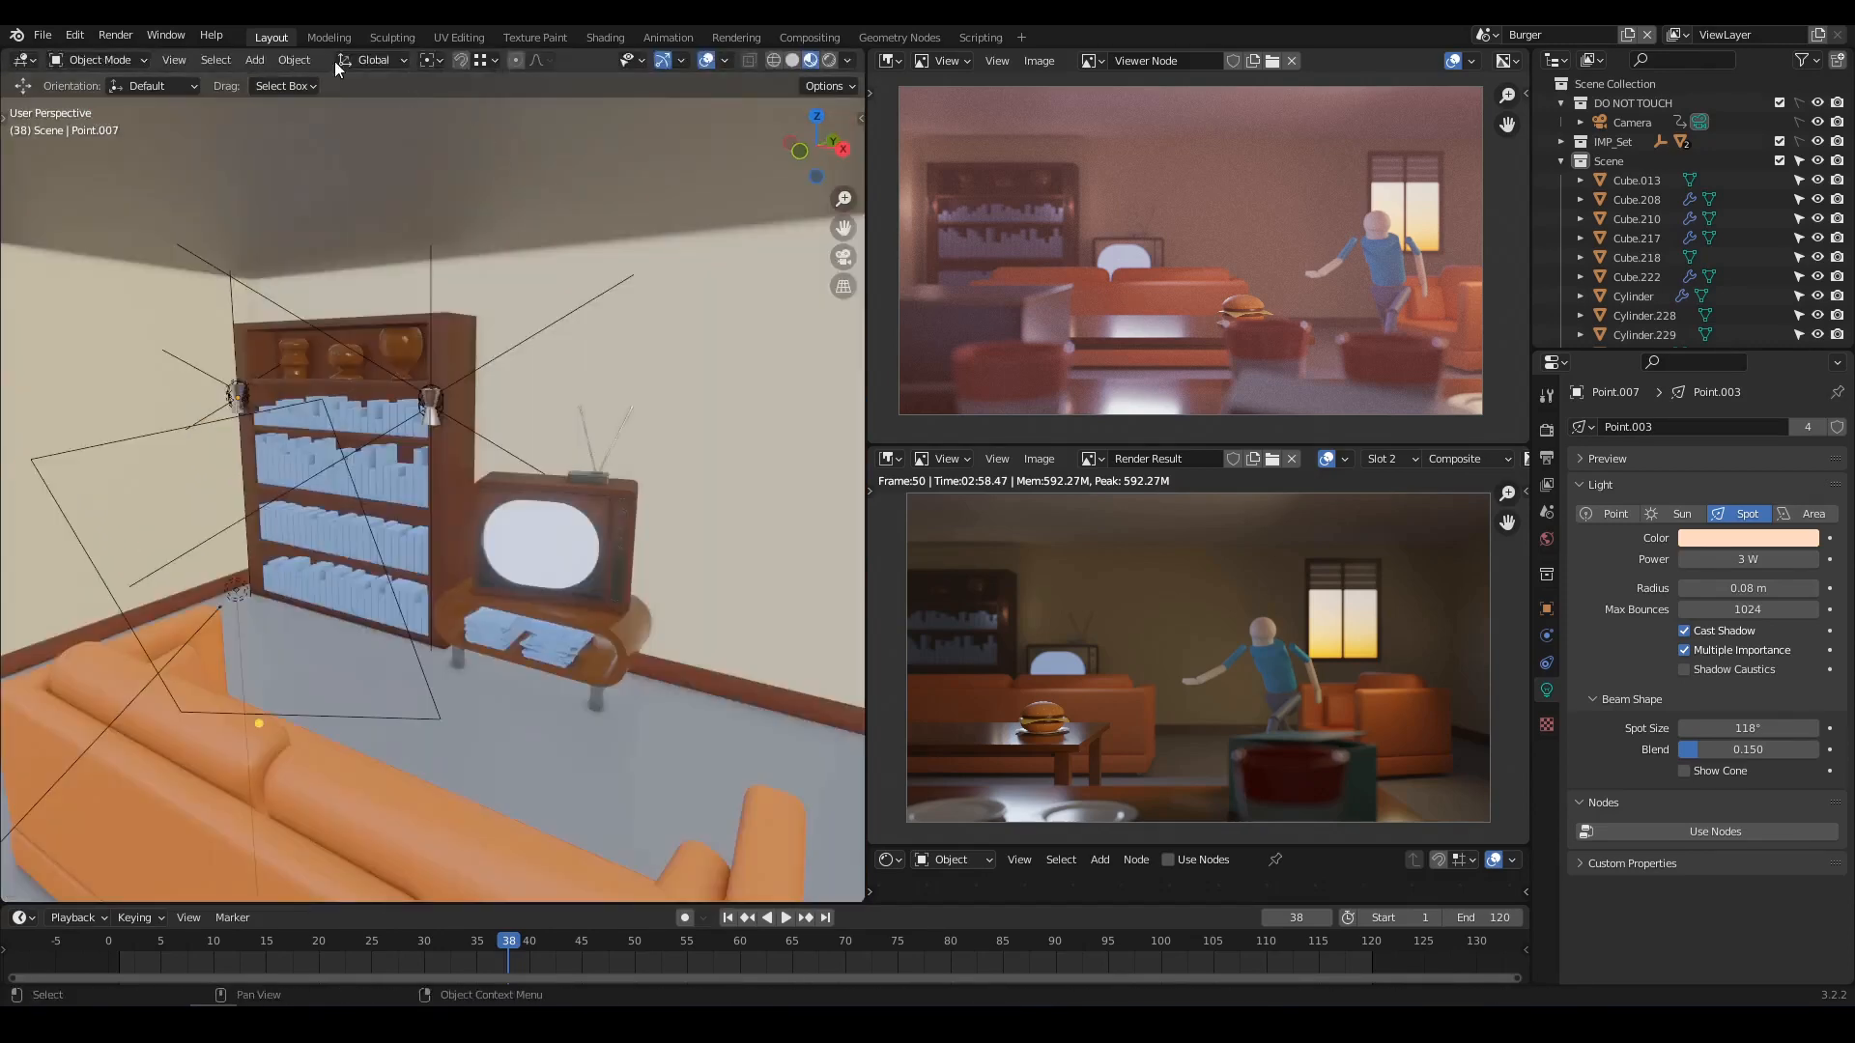
{"action": "left_click", "coordinate": [115, 35]}
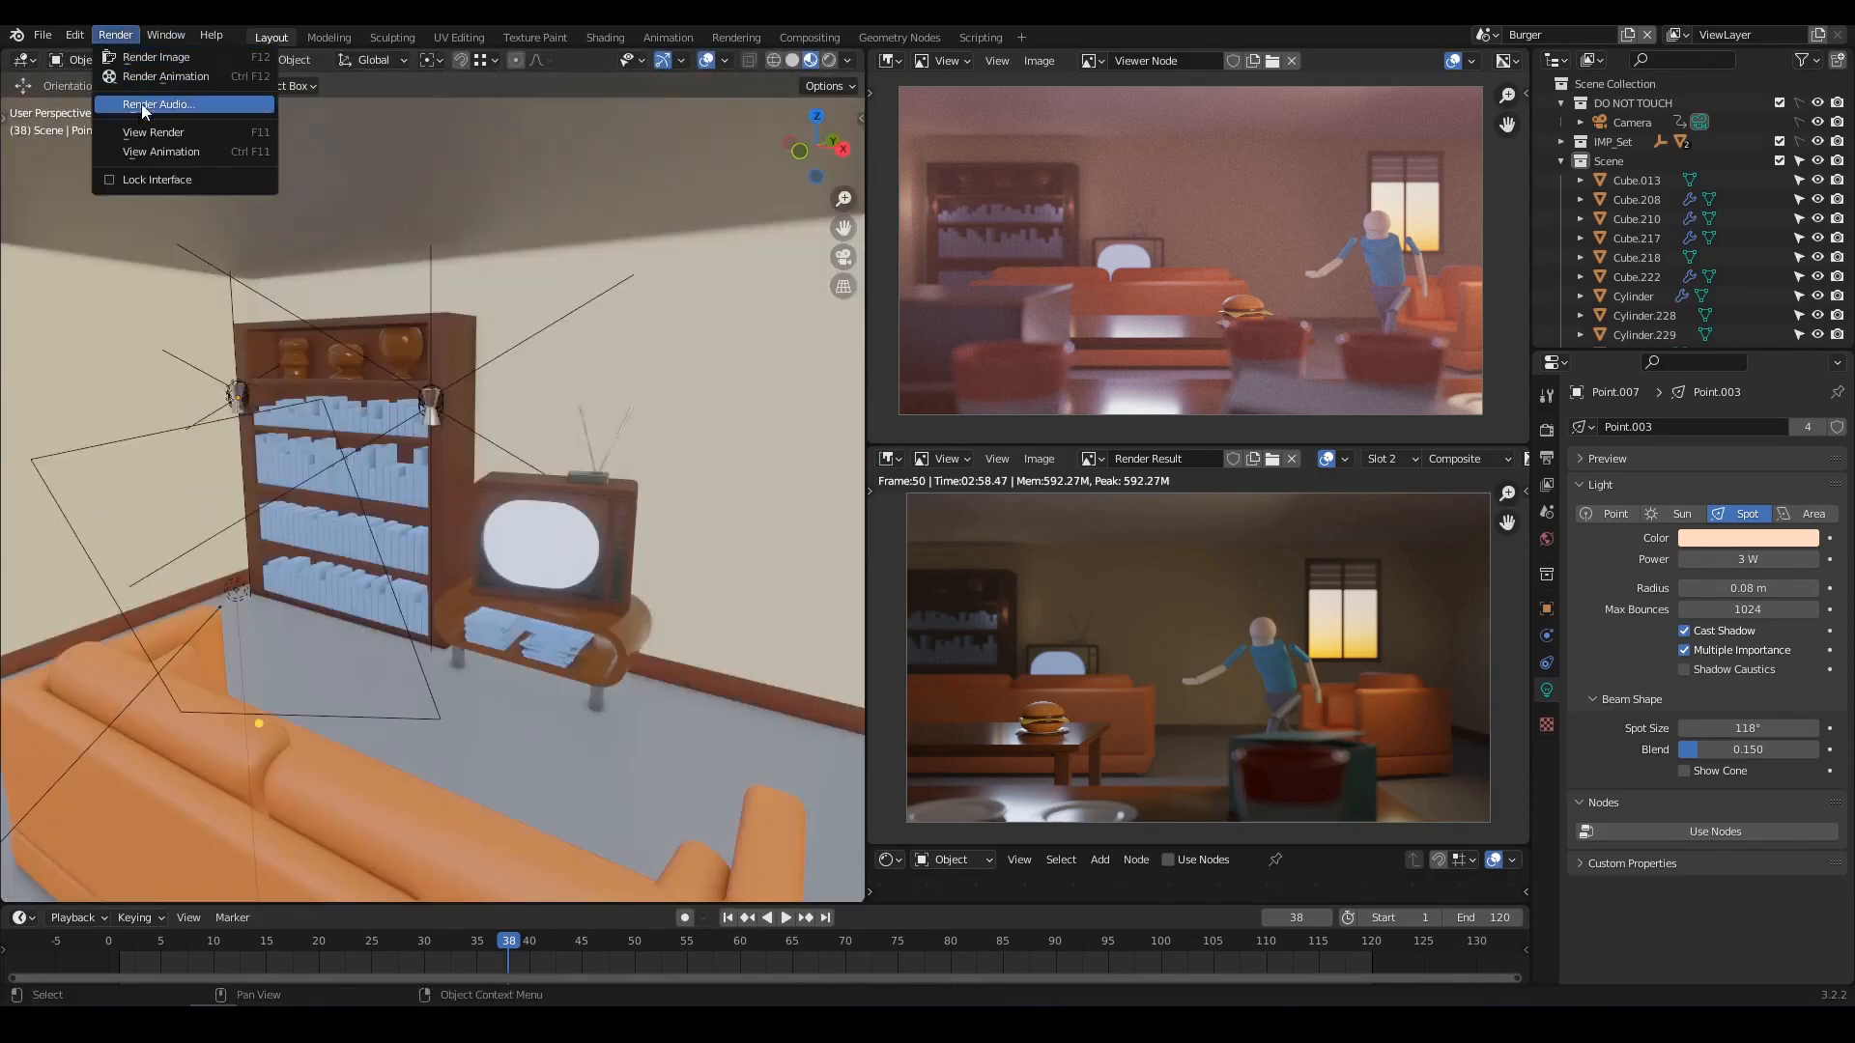
{"action": "left_click", "coordinate": [152, 56]}
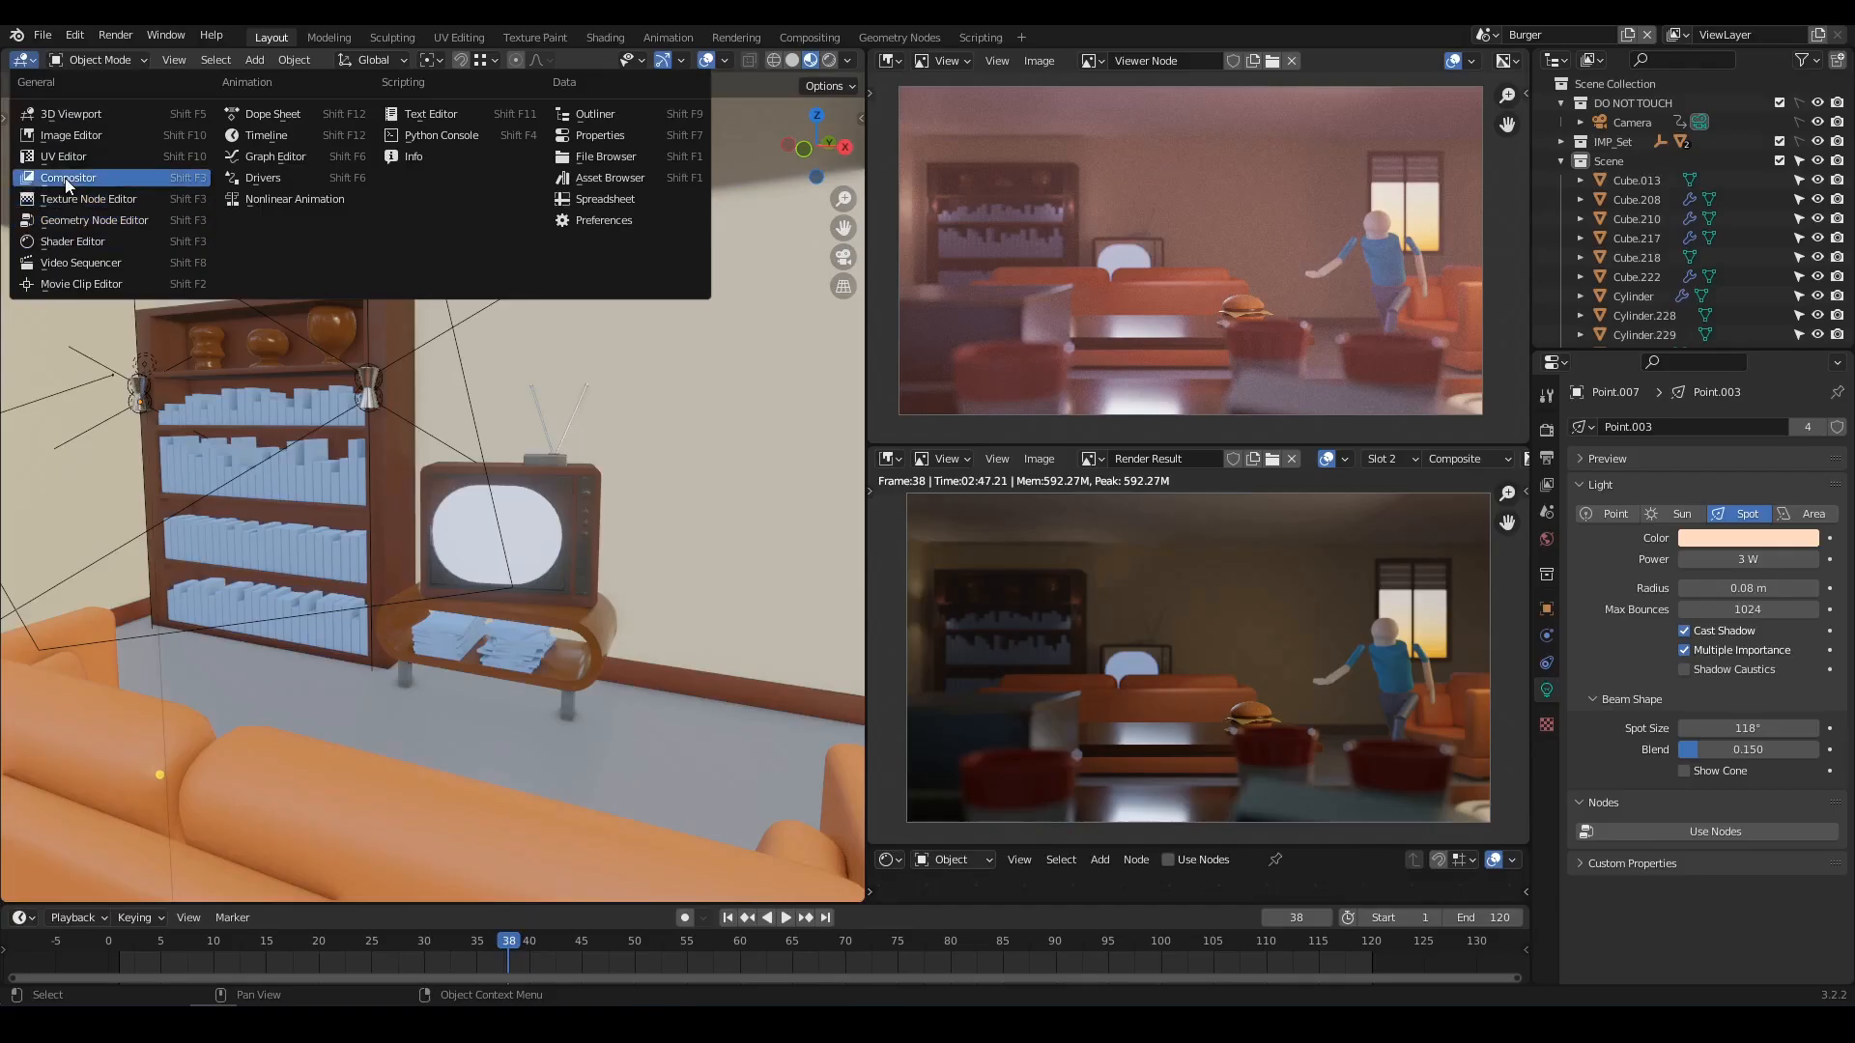
Switch the 3D Viewport area to the Compositor and bring the EXR image sequence node at the tree's start into view.
{"action": "left_click", "coordinate": [66, 180]}
{"action": "scroll", "coordinate": [374, 456], "scroll_direction": "down", "scroll_amount": 8}
{"action": "middle_click_drag", "start_coordinate": [269, 473], "coordinate": [565, 467]}
{"action": "scroll", "coordinate": [555, 471], "scroll_direction": "down", "scroll_amount": 2}
{"action": "middle_click_drag", "start_coordinate": [456, 487], "coordinate": [676, 496]}
{"action": "middle_click_drag", "start_coordinate": [396, 501], "coordinate": [696, 509]}
{"action": "scroll", "coordinate": [417, 489], "scroll_direction": "up", "scroll_amount": 8}
{"action": "scroll", "coordinate": [396, 490], "scroll_direction": "up", "scroll_amount": 2}
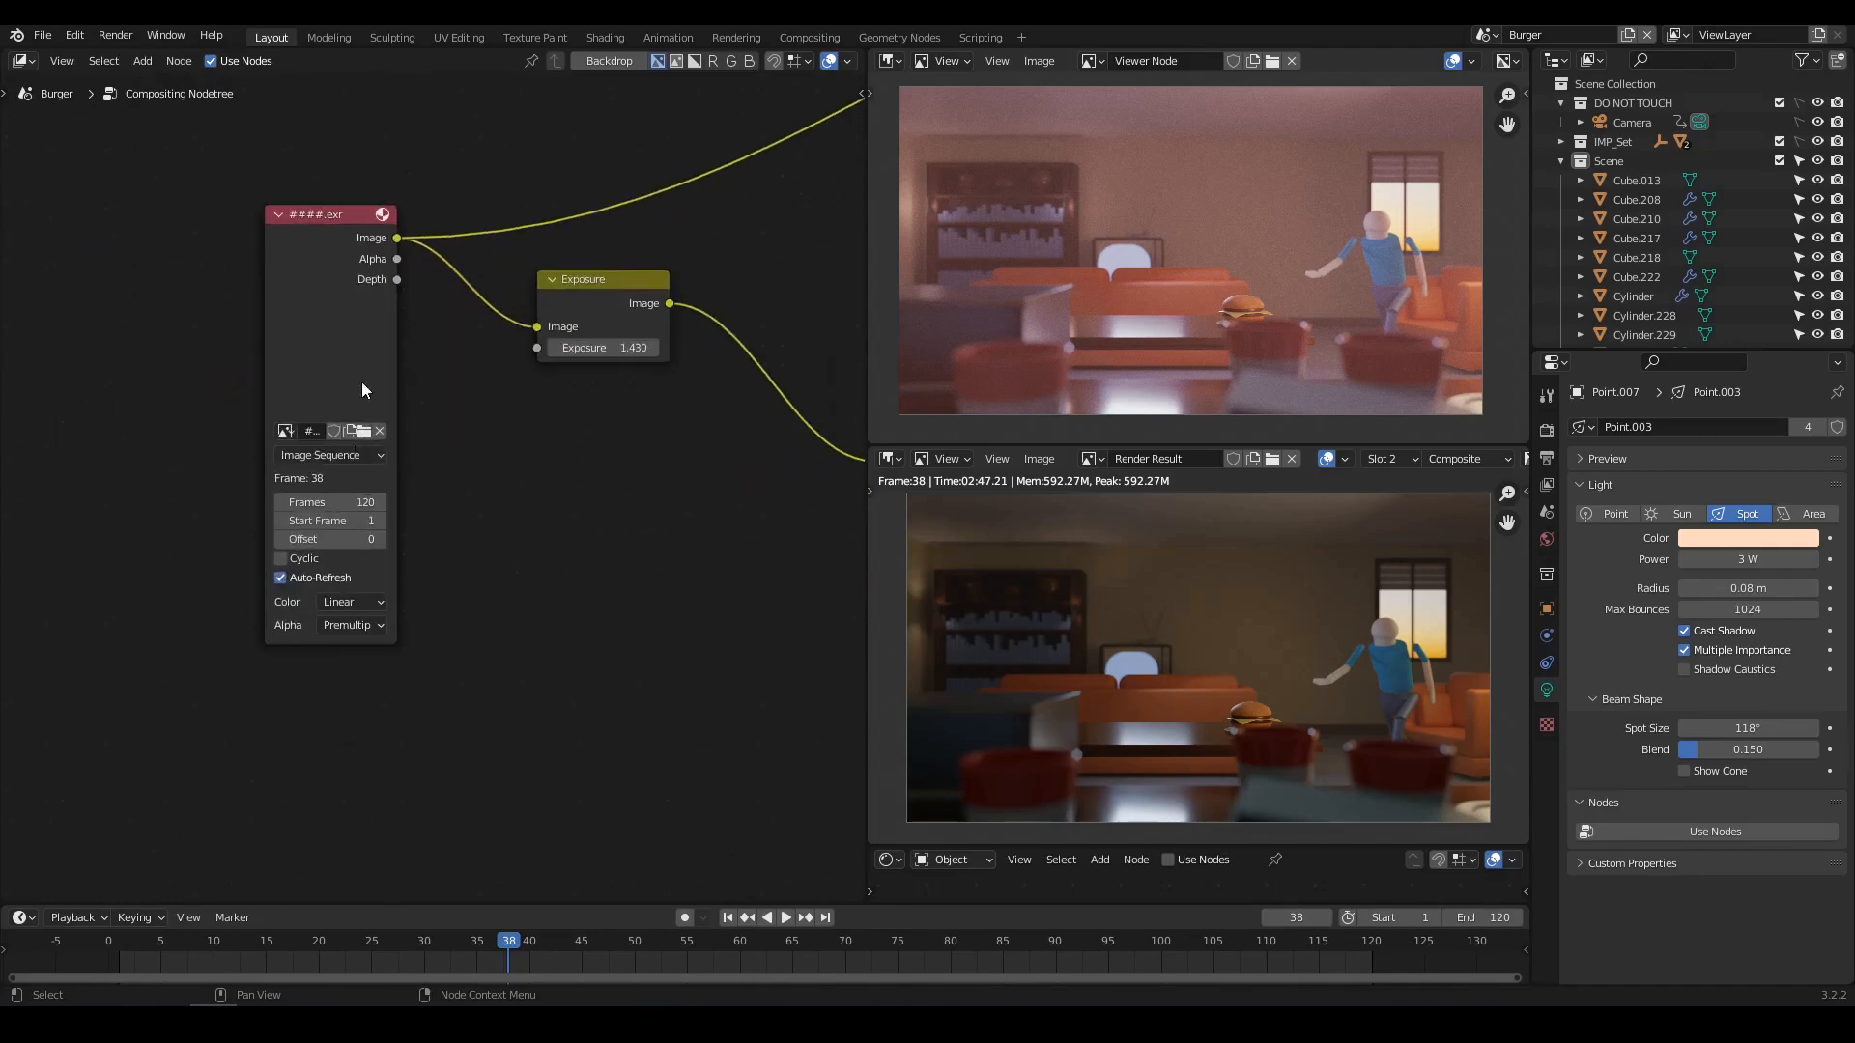
Examine the settings of the Exposure, RGB Curves, Color Balance and Bright/Contrast nodes in order.
{"action": "middle_click_drag", "start_coordinate": [501, 454], "coordinate": [334, 505]}
{"action": "left_click", "coordinate": [442, 332]}
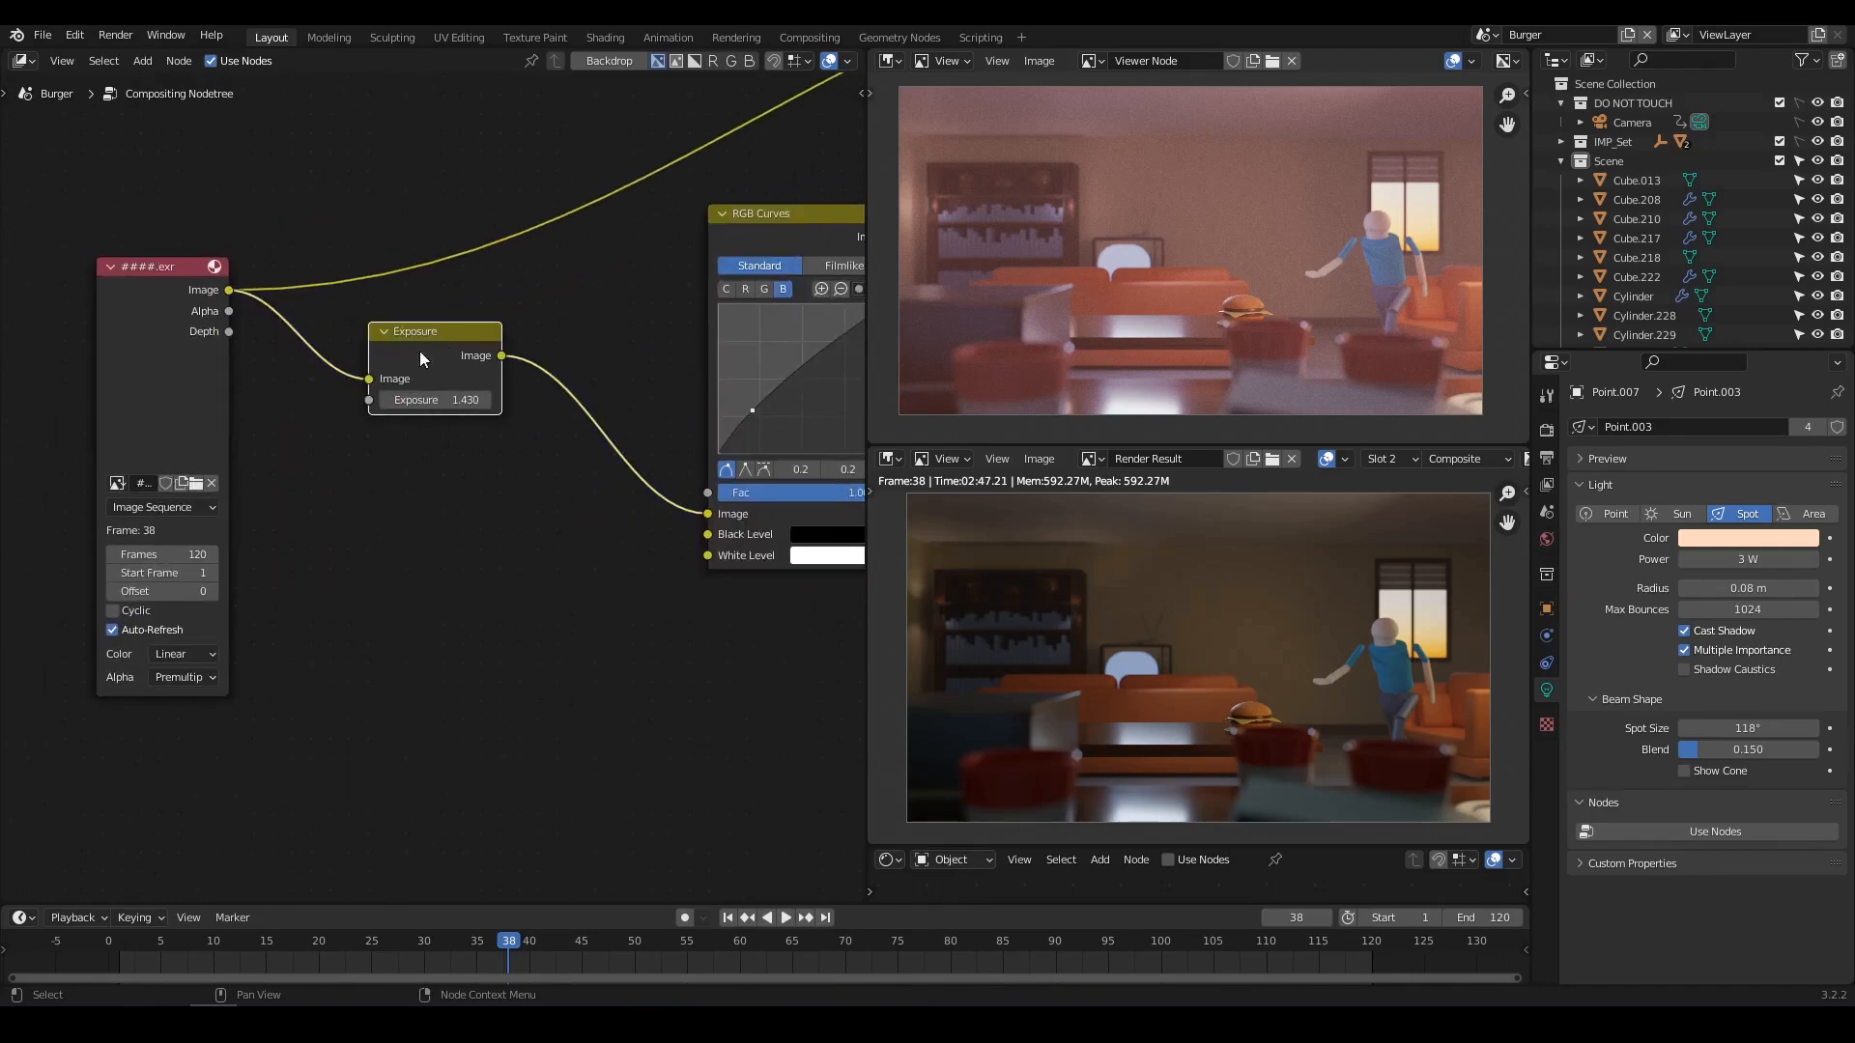
{"action": "middle_click_drag", "start_coordinate": [494, 511], "coordinate": [204, 515]}
{"action": "left_click", "coordinate": [500, 214]}
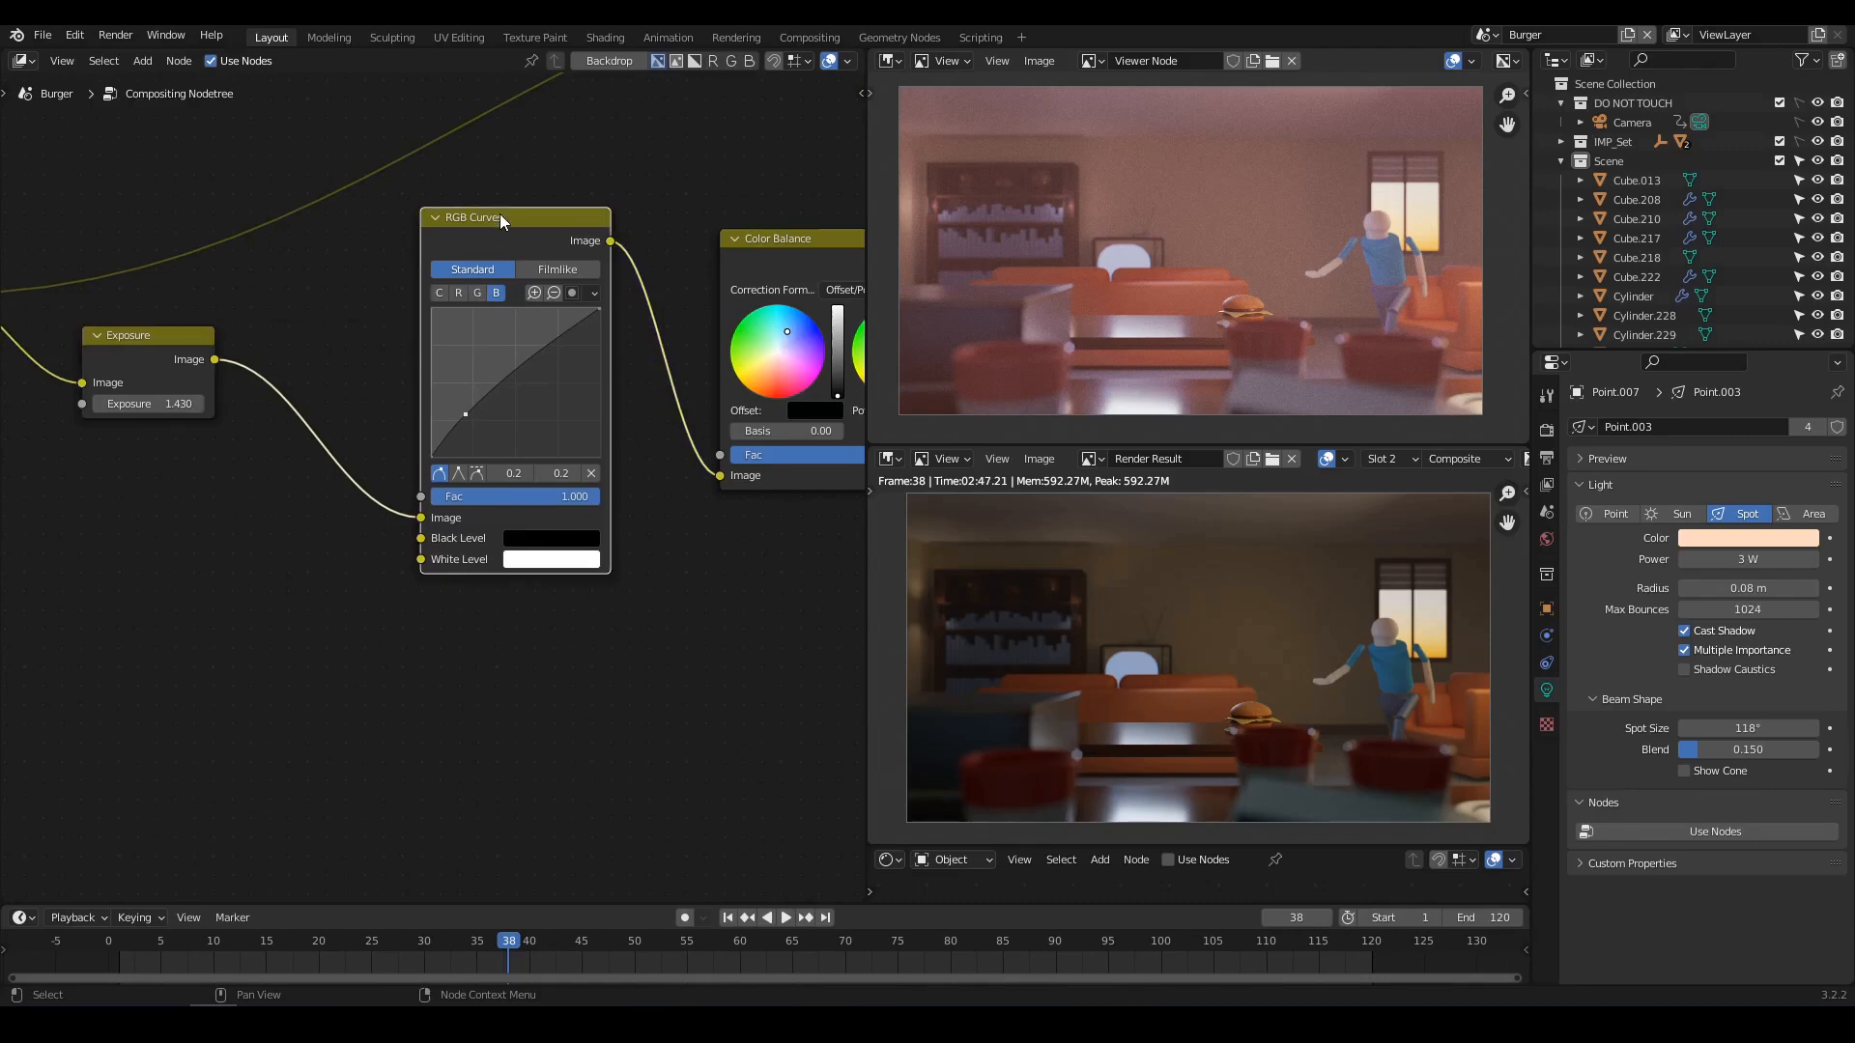
{"action": "middle_click_drag", "start_coordinate": [690, 566], "coordinate": [328, 573]}
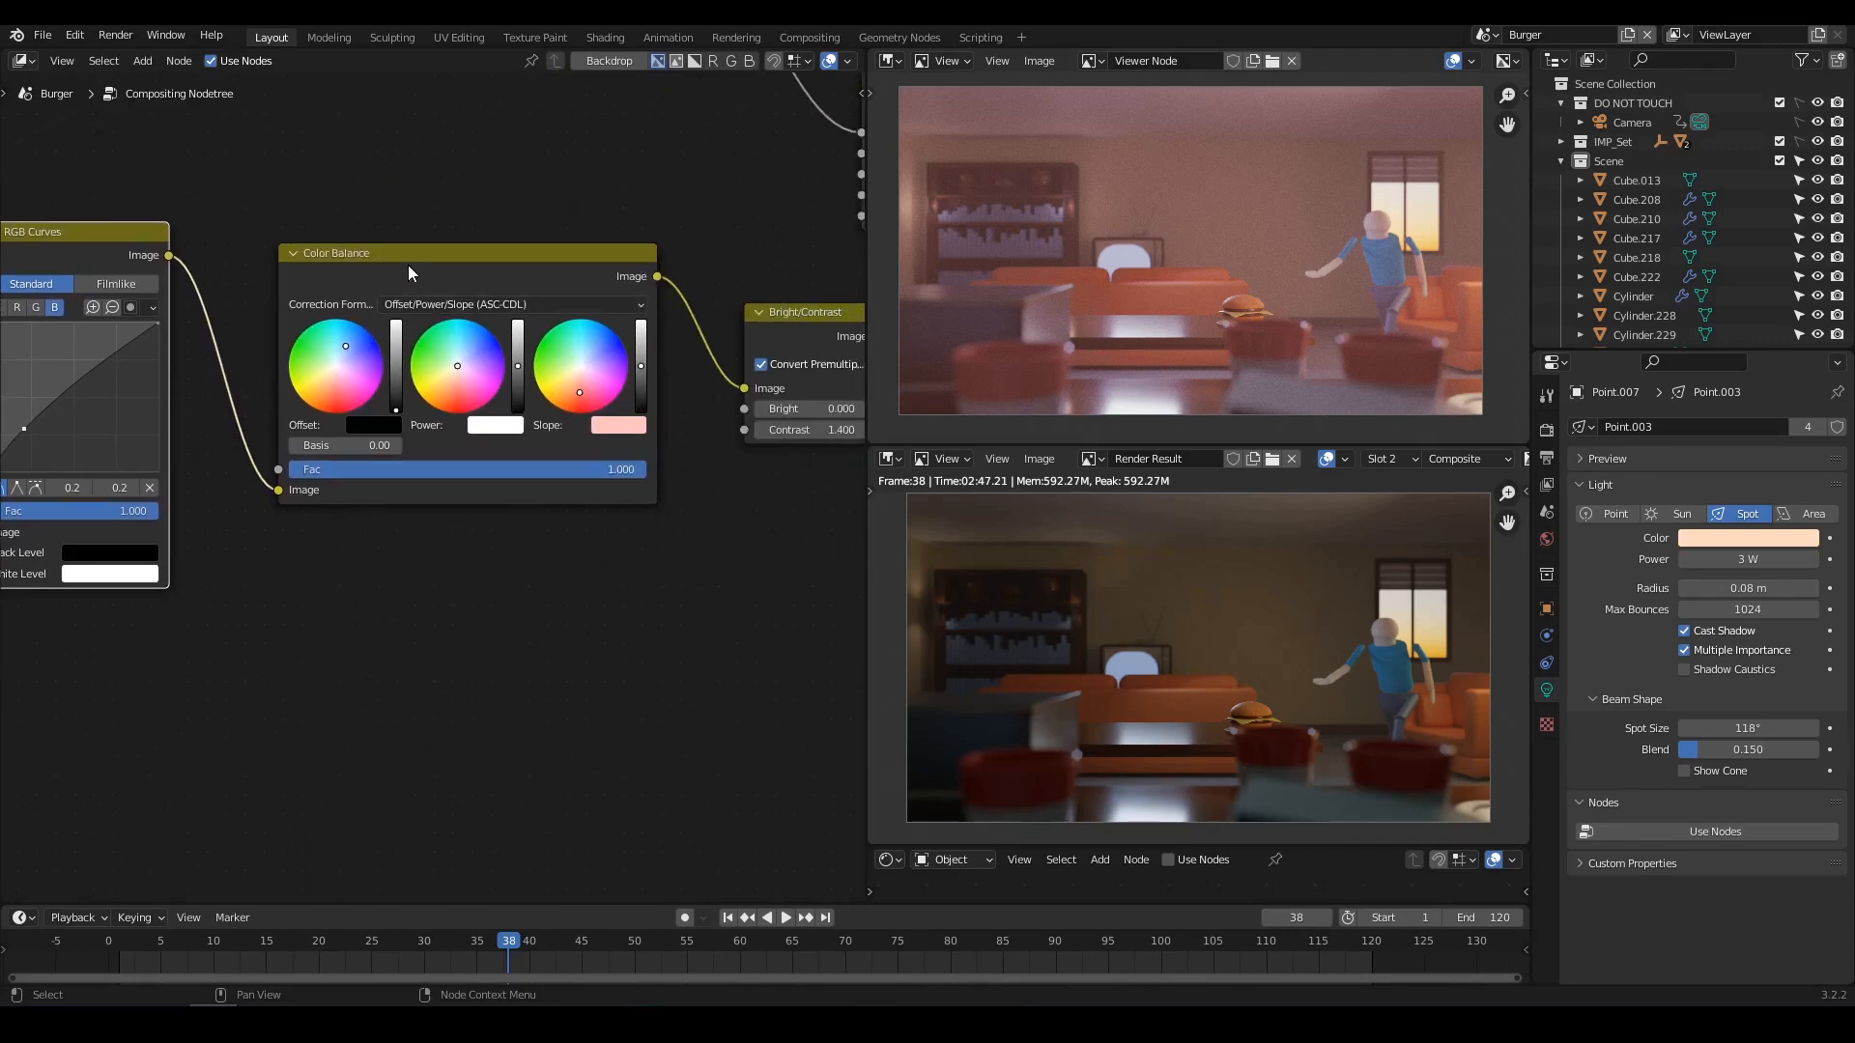
{"action": "left_click", "coordinate": [288, 256]}
{"action": "middle_click_drag", "start_coordinate": [629, 530], "coordinate": [363, 527]}
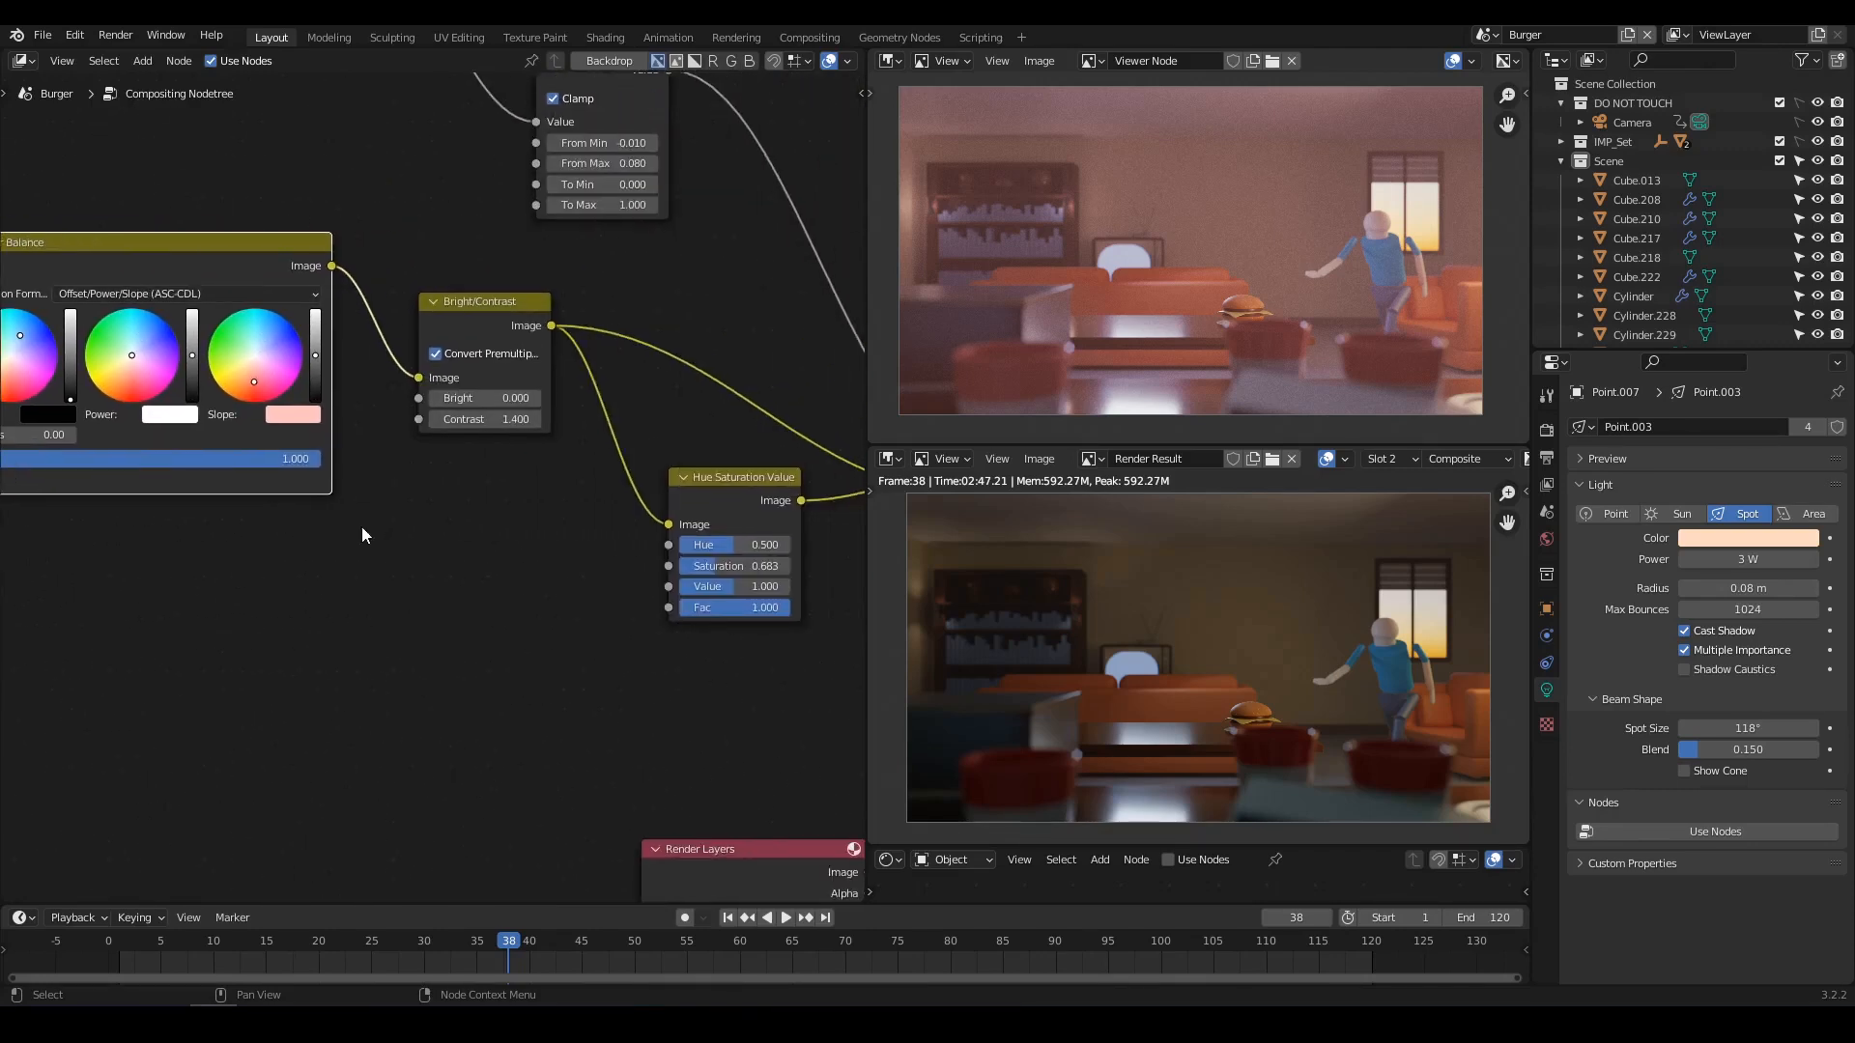
{"action": "left_click", "coordinate": [464, 303]}
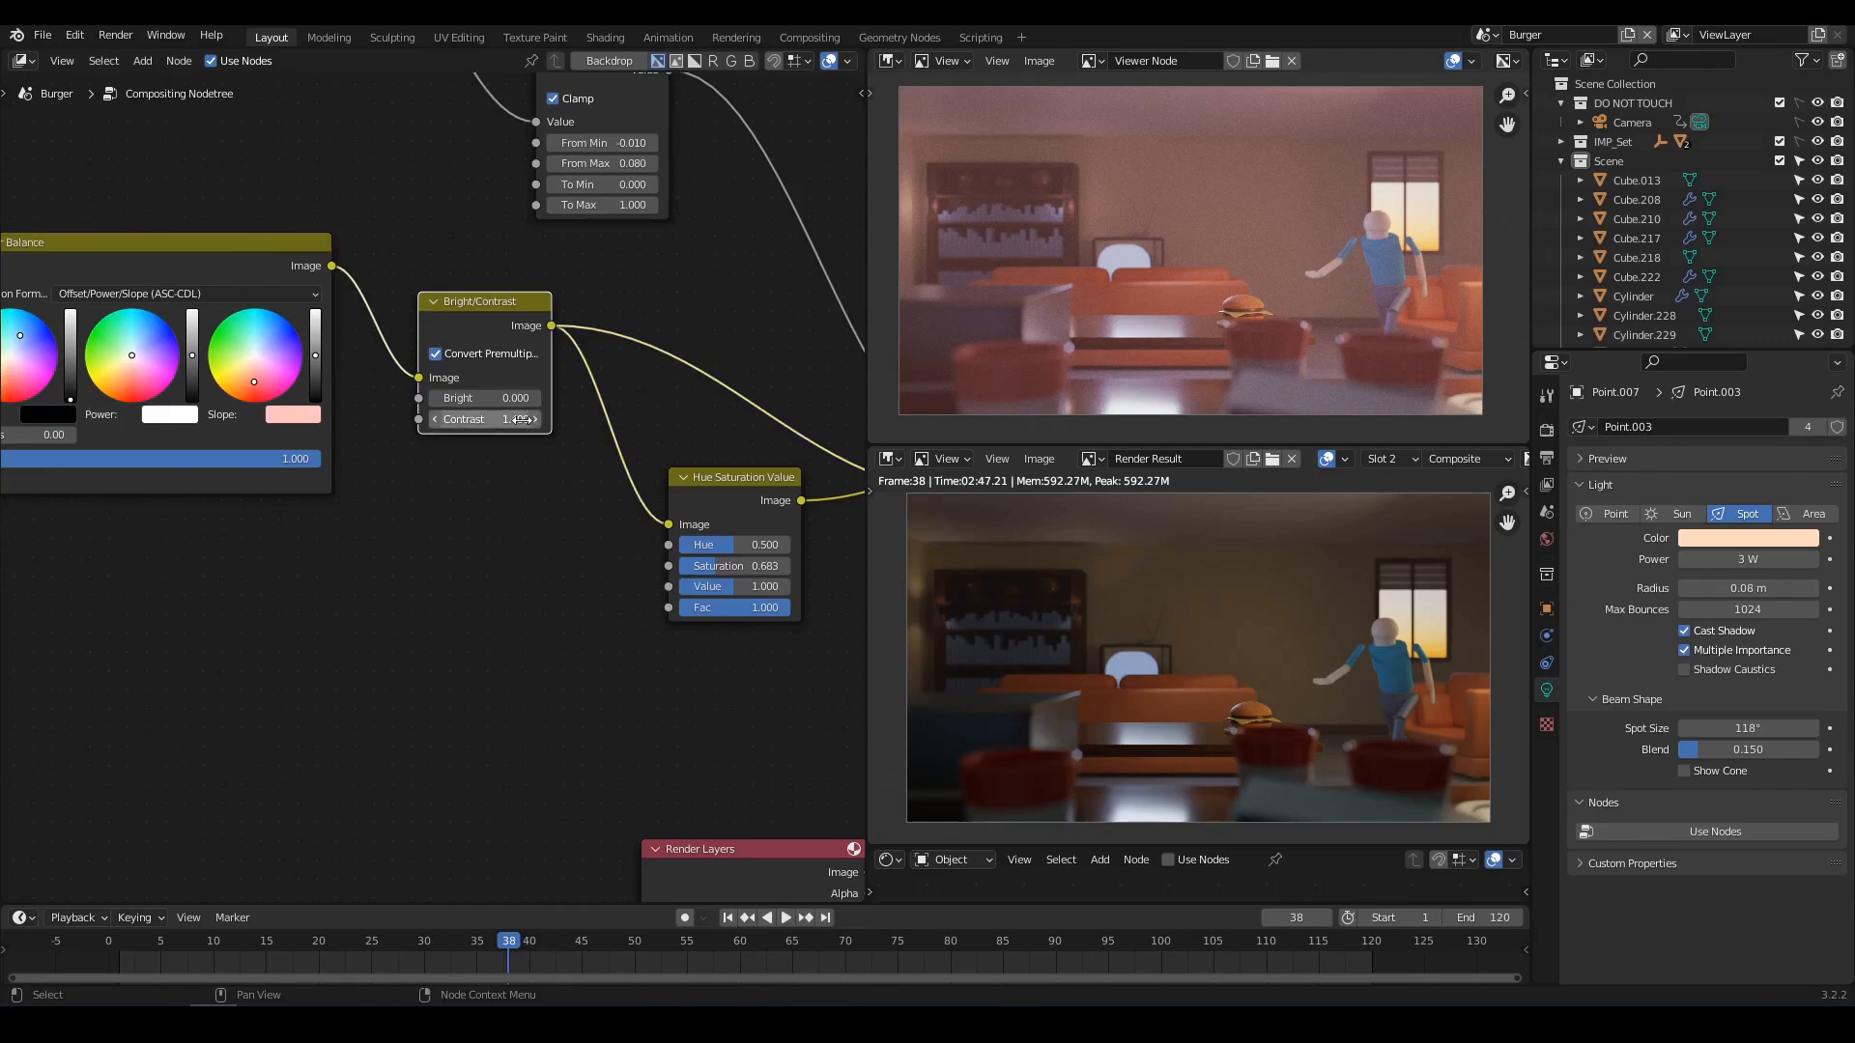
{"action": "middle_click_drag", "start_coordinate": [656, 403], "coordinate": [365, 401]}
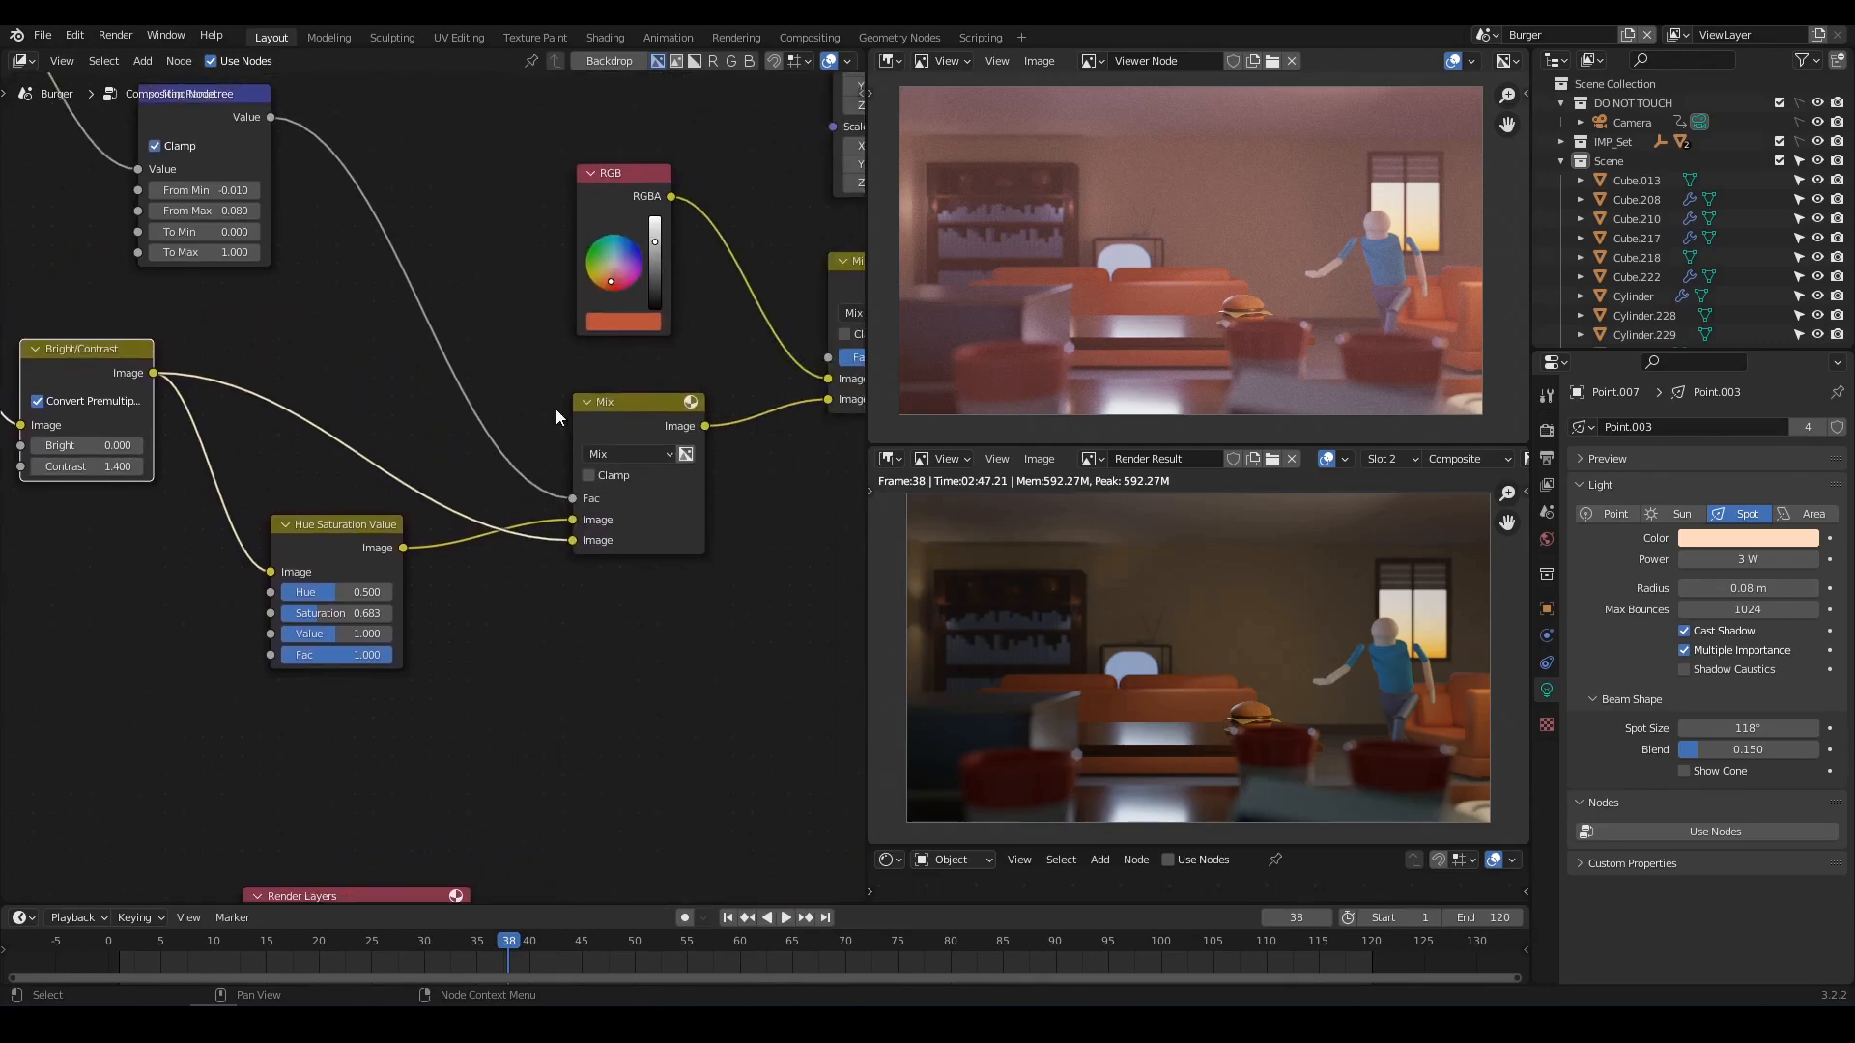
Examine the masked desaturation, RGB overlay and grain Darken nodes through to the Viewer node.
{"action": "scroll", "coordinate": [444, 395], "scroll_direction": "down", "scroll_amount": 4}
{"action": "middle_click_drag", "start_coordinate": [223, 372], "coordinate": [320, 352]}
{"action": "scroll", "coordinate": [320, 352], "scroll_direction": "up", "scroll_amount": 3}
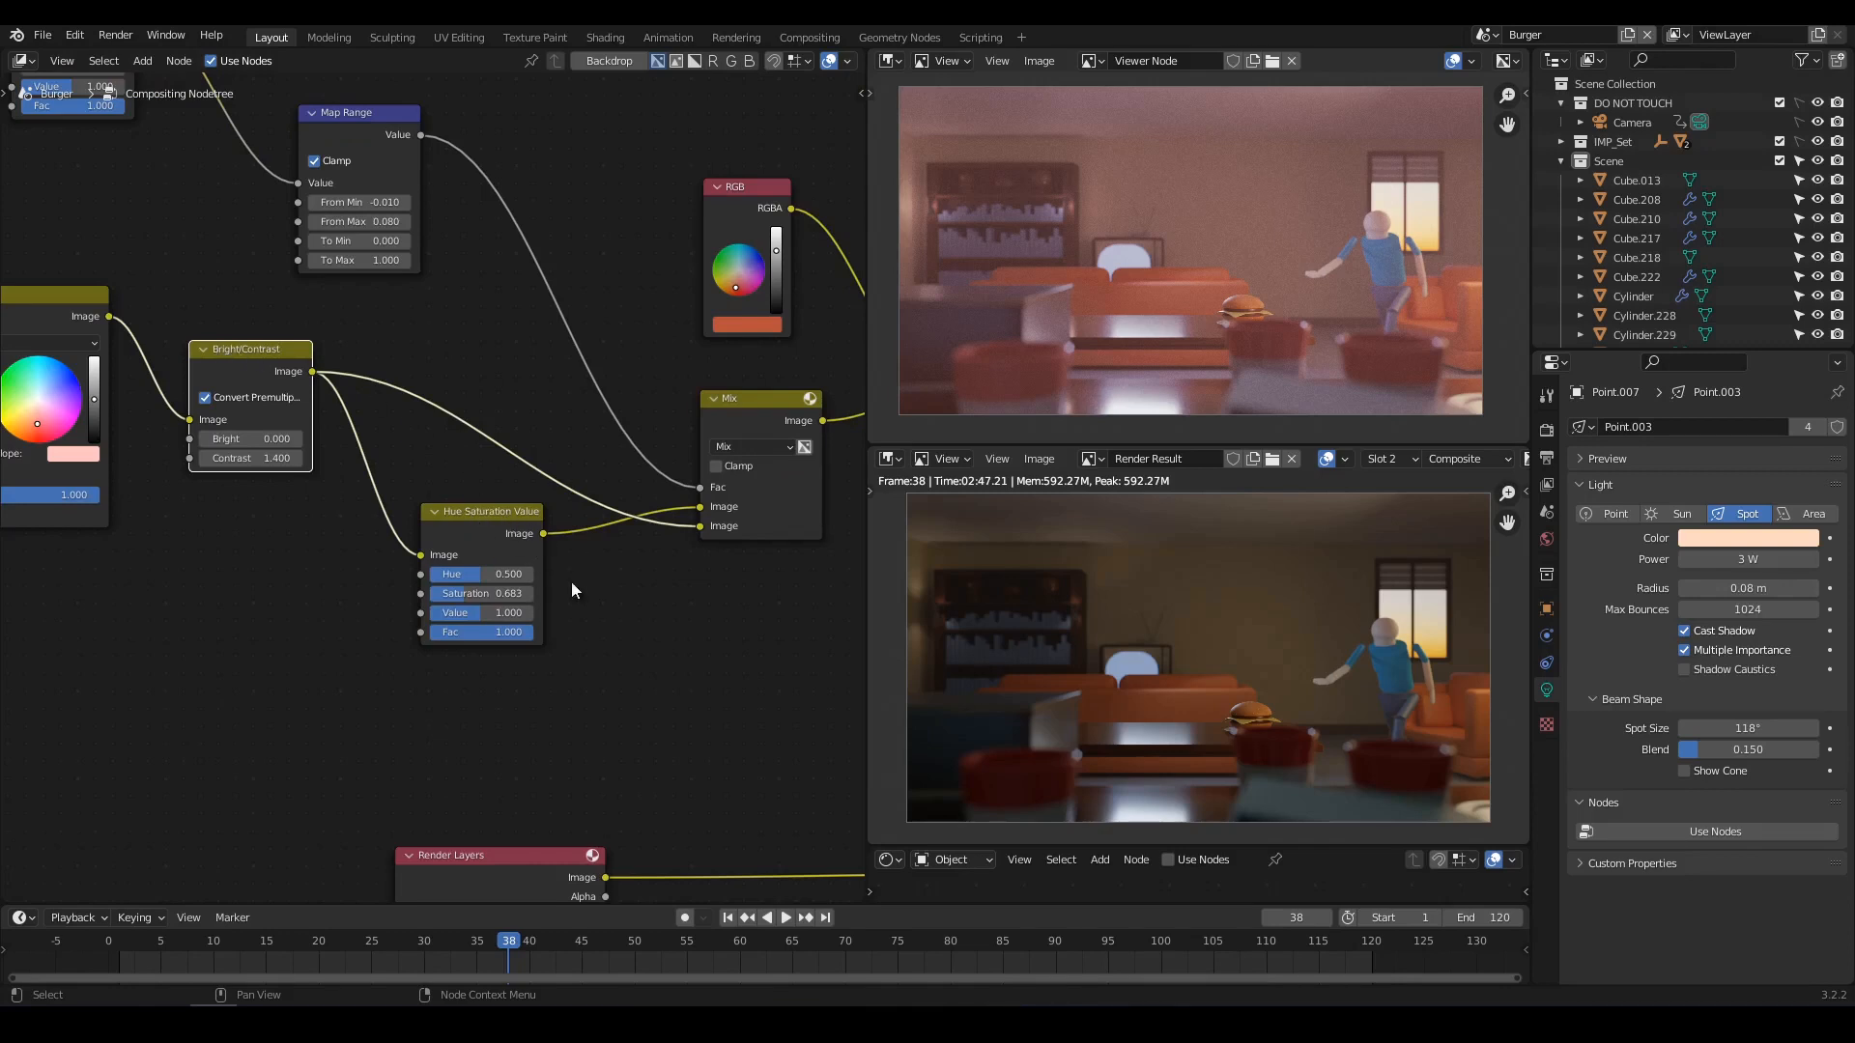
{"action": "middle_click_drag", "start_coordinate": [609, 591], "coordinate": [362, 601]}
{"action": "middle_click_drag", "start_coordinate": [681, 515], "coordinate": [453, 588]}
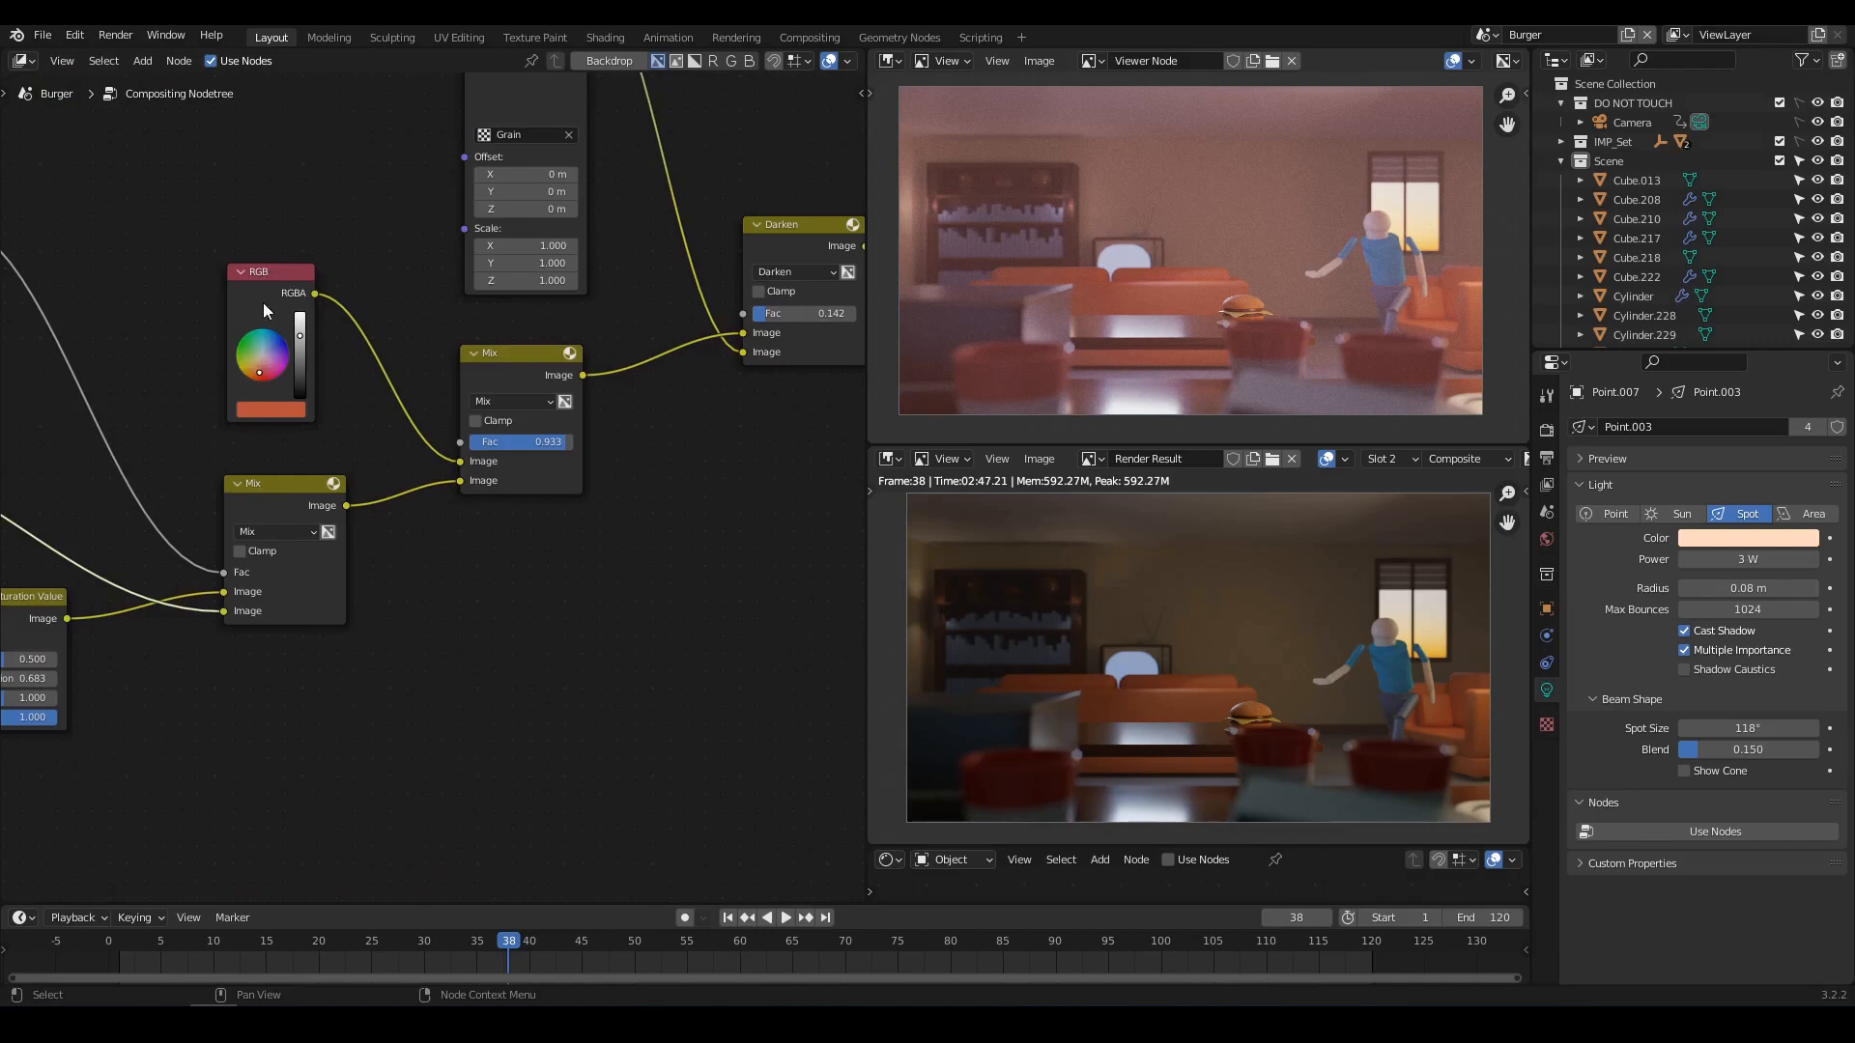
{"action": "middle_click_drag", "start_coordinate": [460, 370], "coordinate": [344, 431]}
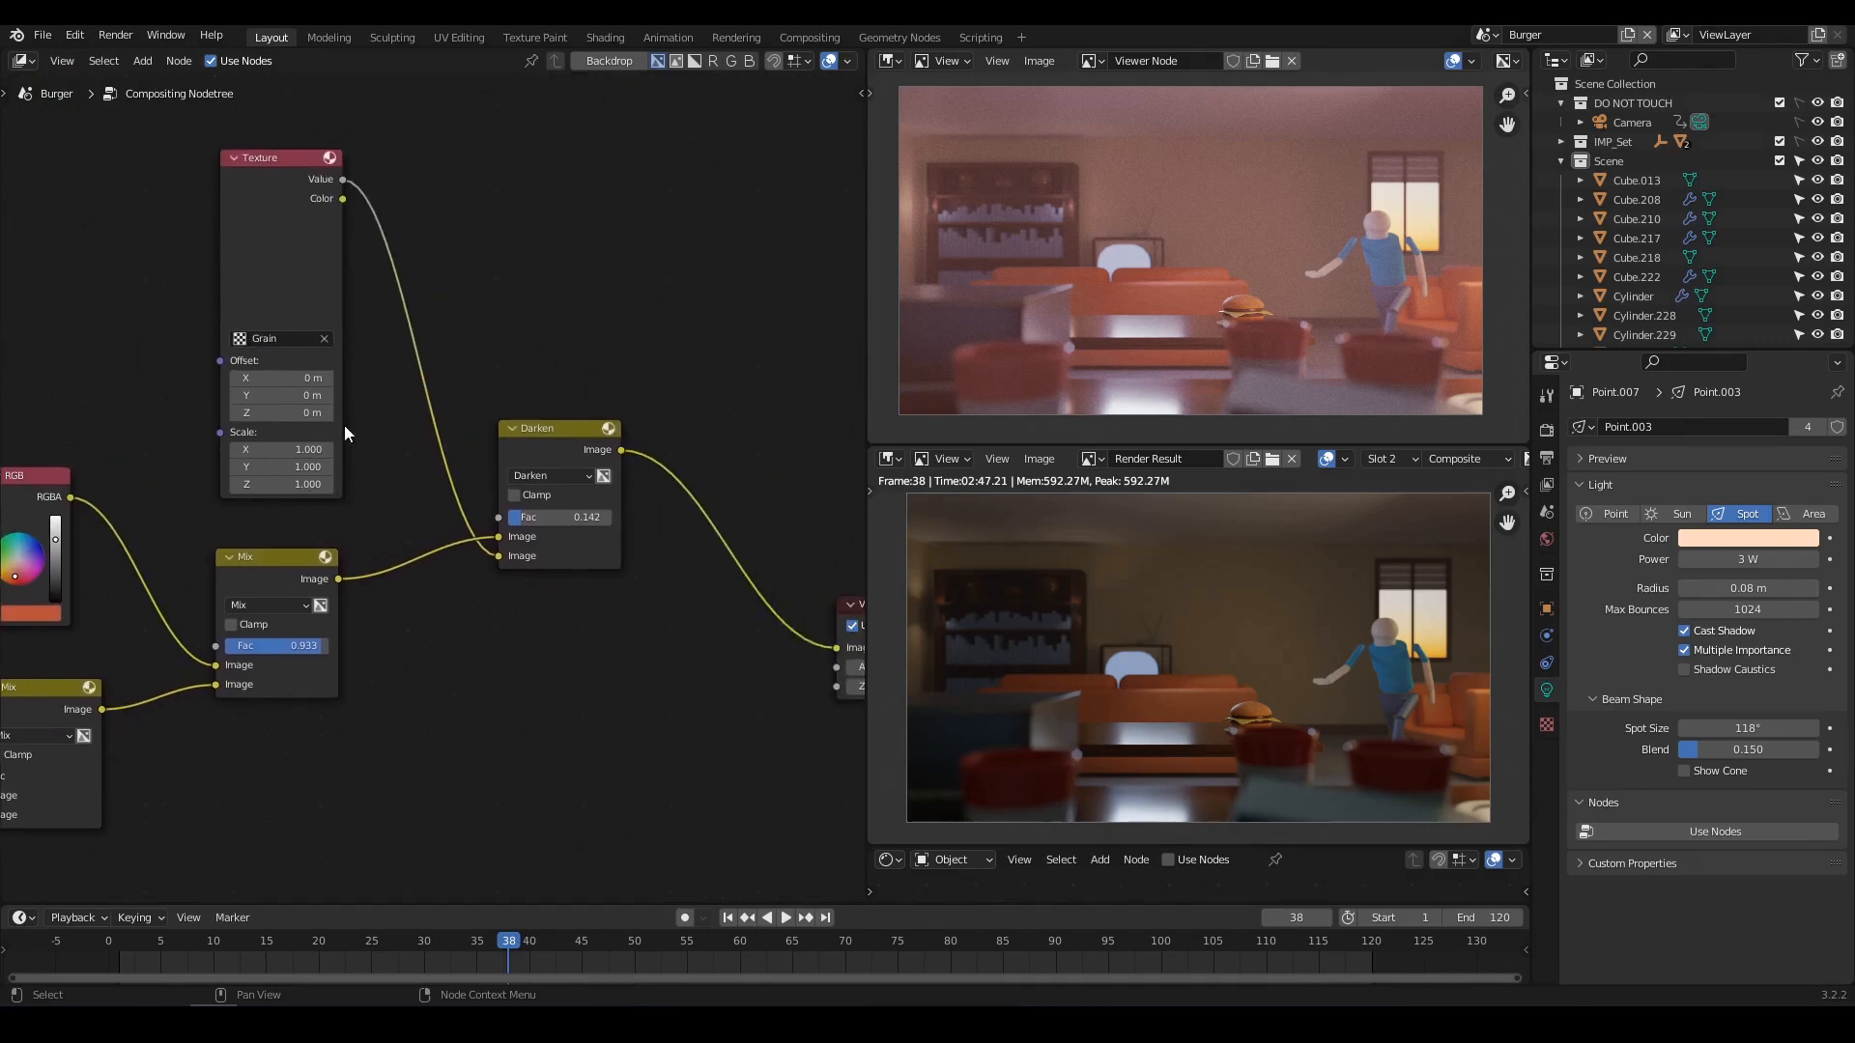
{"action": "middle_click_drag", "start_coordinate": [535, 420], "coordinate": [301, 302]}
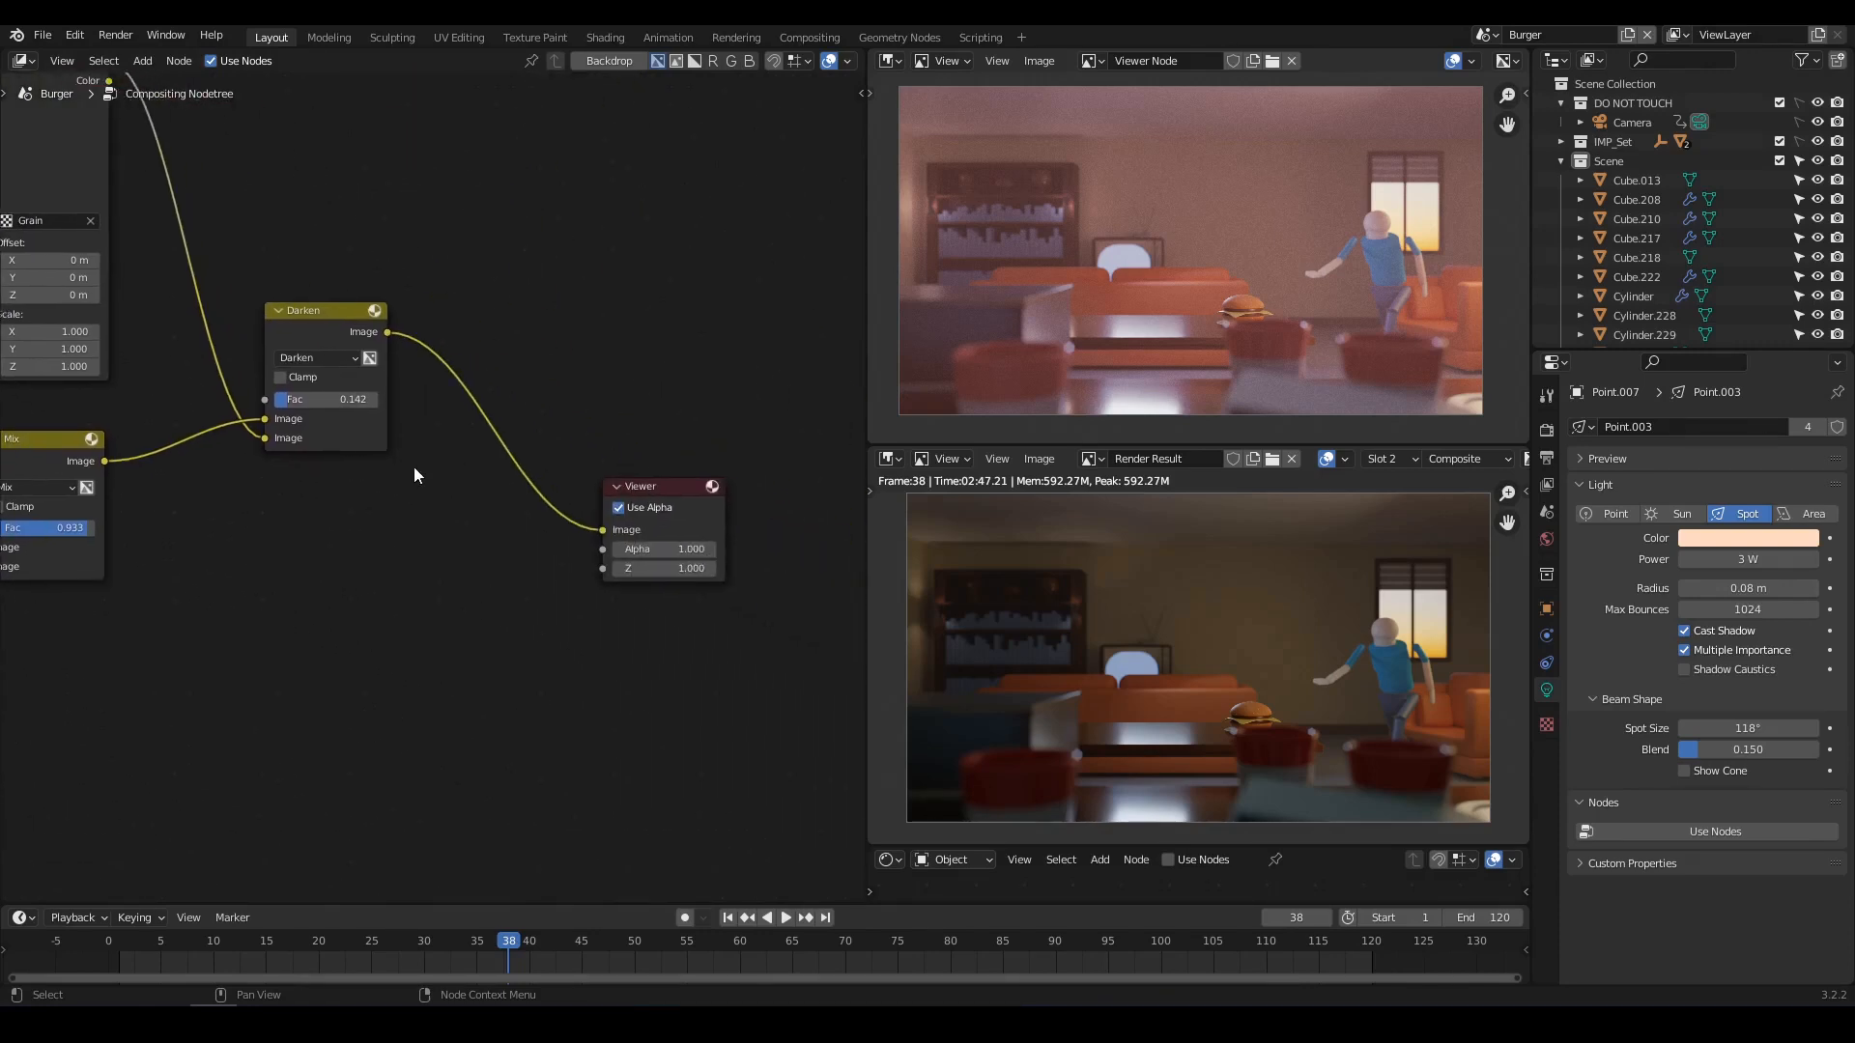
{"action": "left_click", "coordinate": [651, 489]}
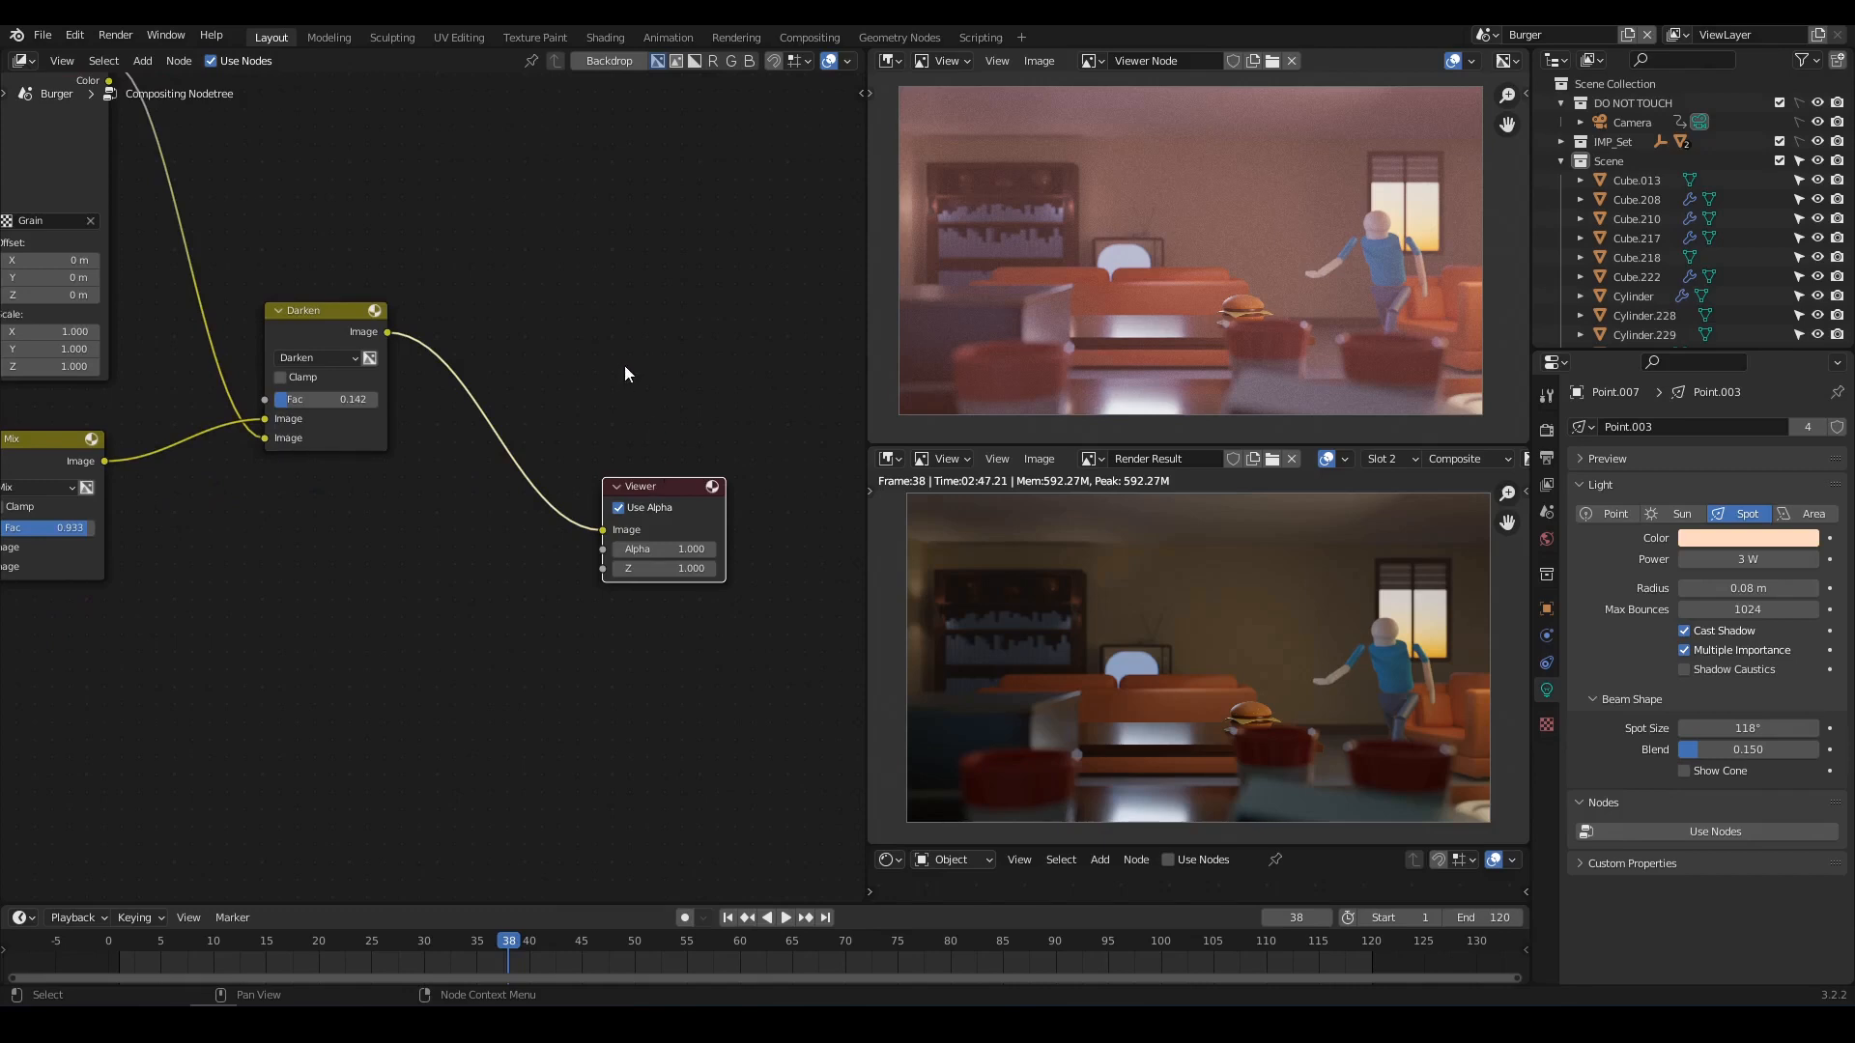
{"action": "scroll", "coordinate": [624, 367], "scroll_direction": "down", "scroll_amount": 7}
{"action": "middle_click_drag", "start_coordinate": [449, 550], "coordinate": [620, 548]}
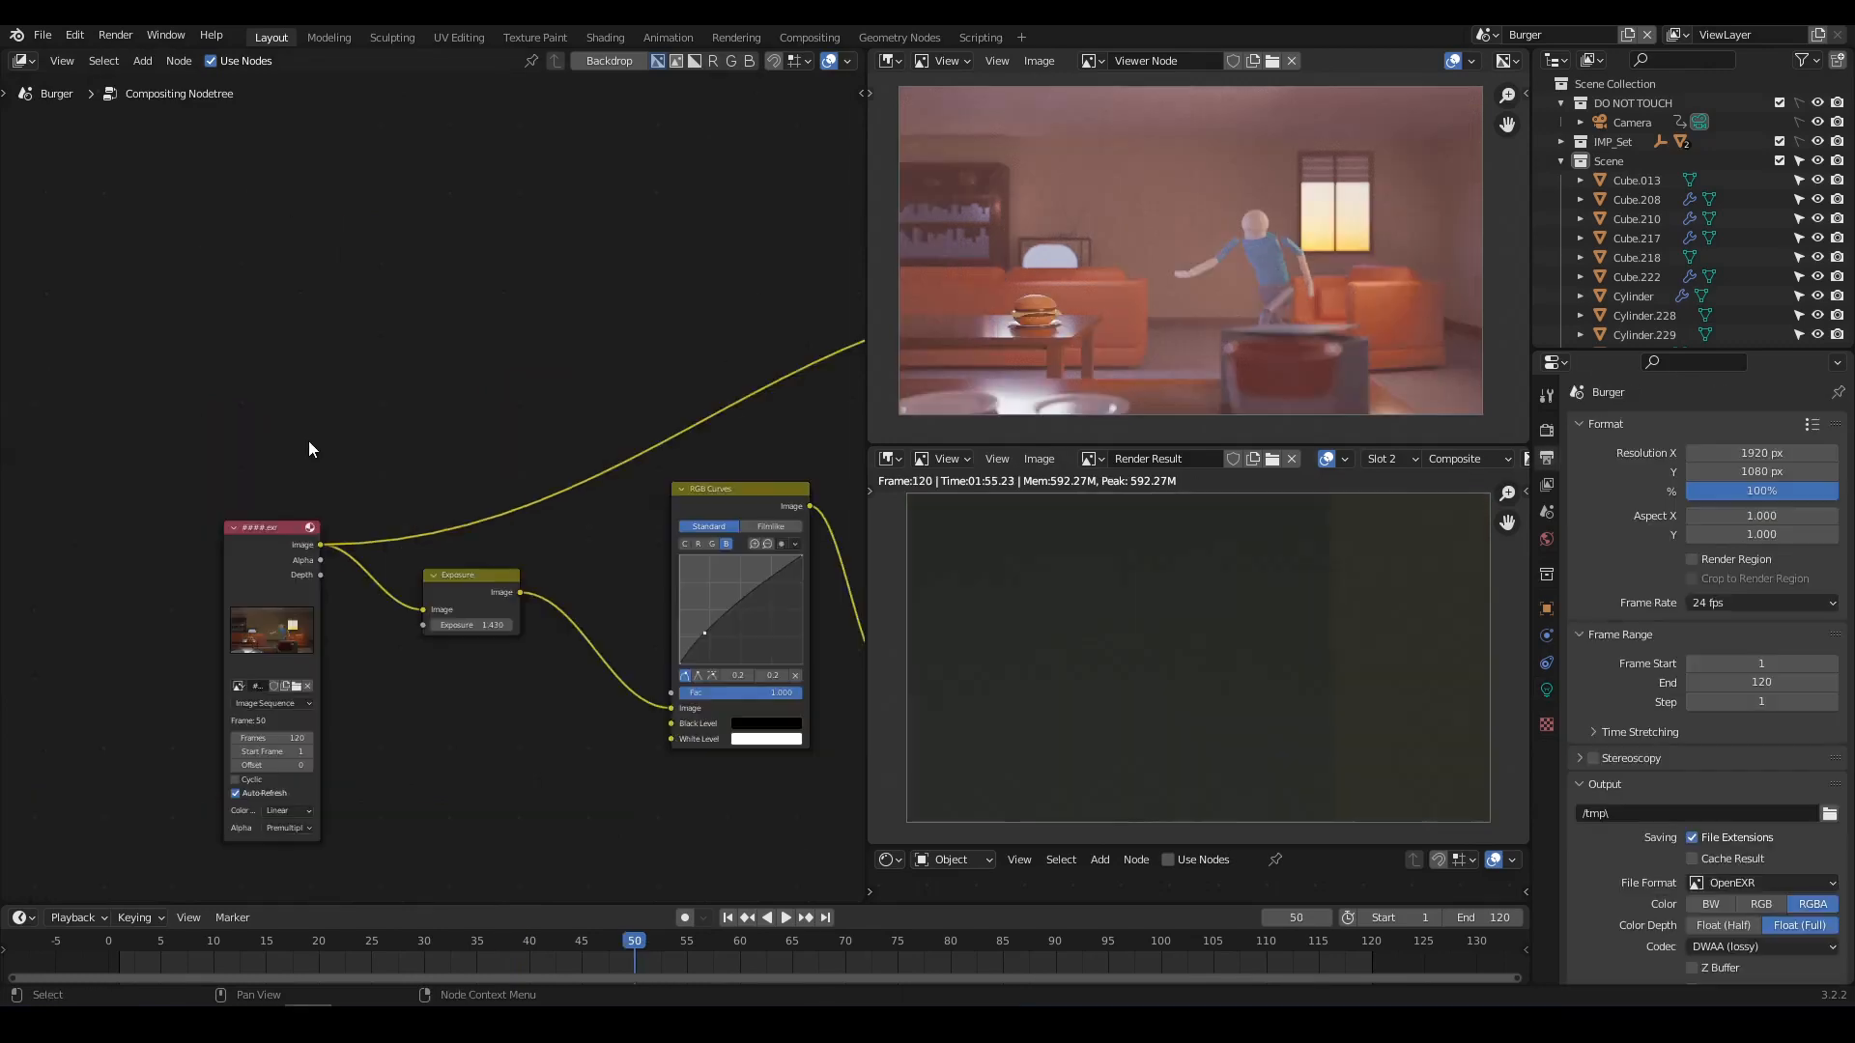
Add the rendered EXR frames as an Image Sequence node and place it above the existing sequence node.
{"action": "middle_click_drag", "start_coordinate": [309, 440], "coordinate": [307, 522]}
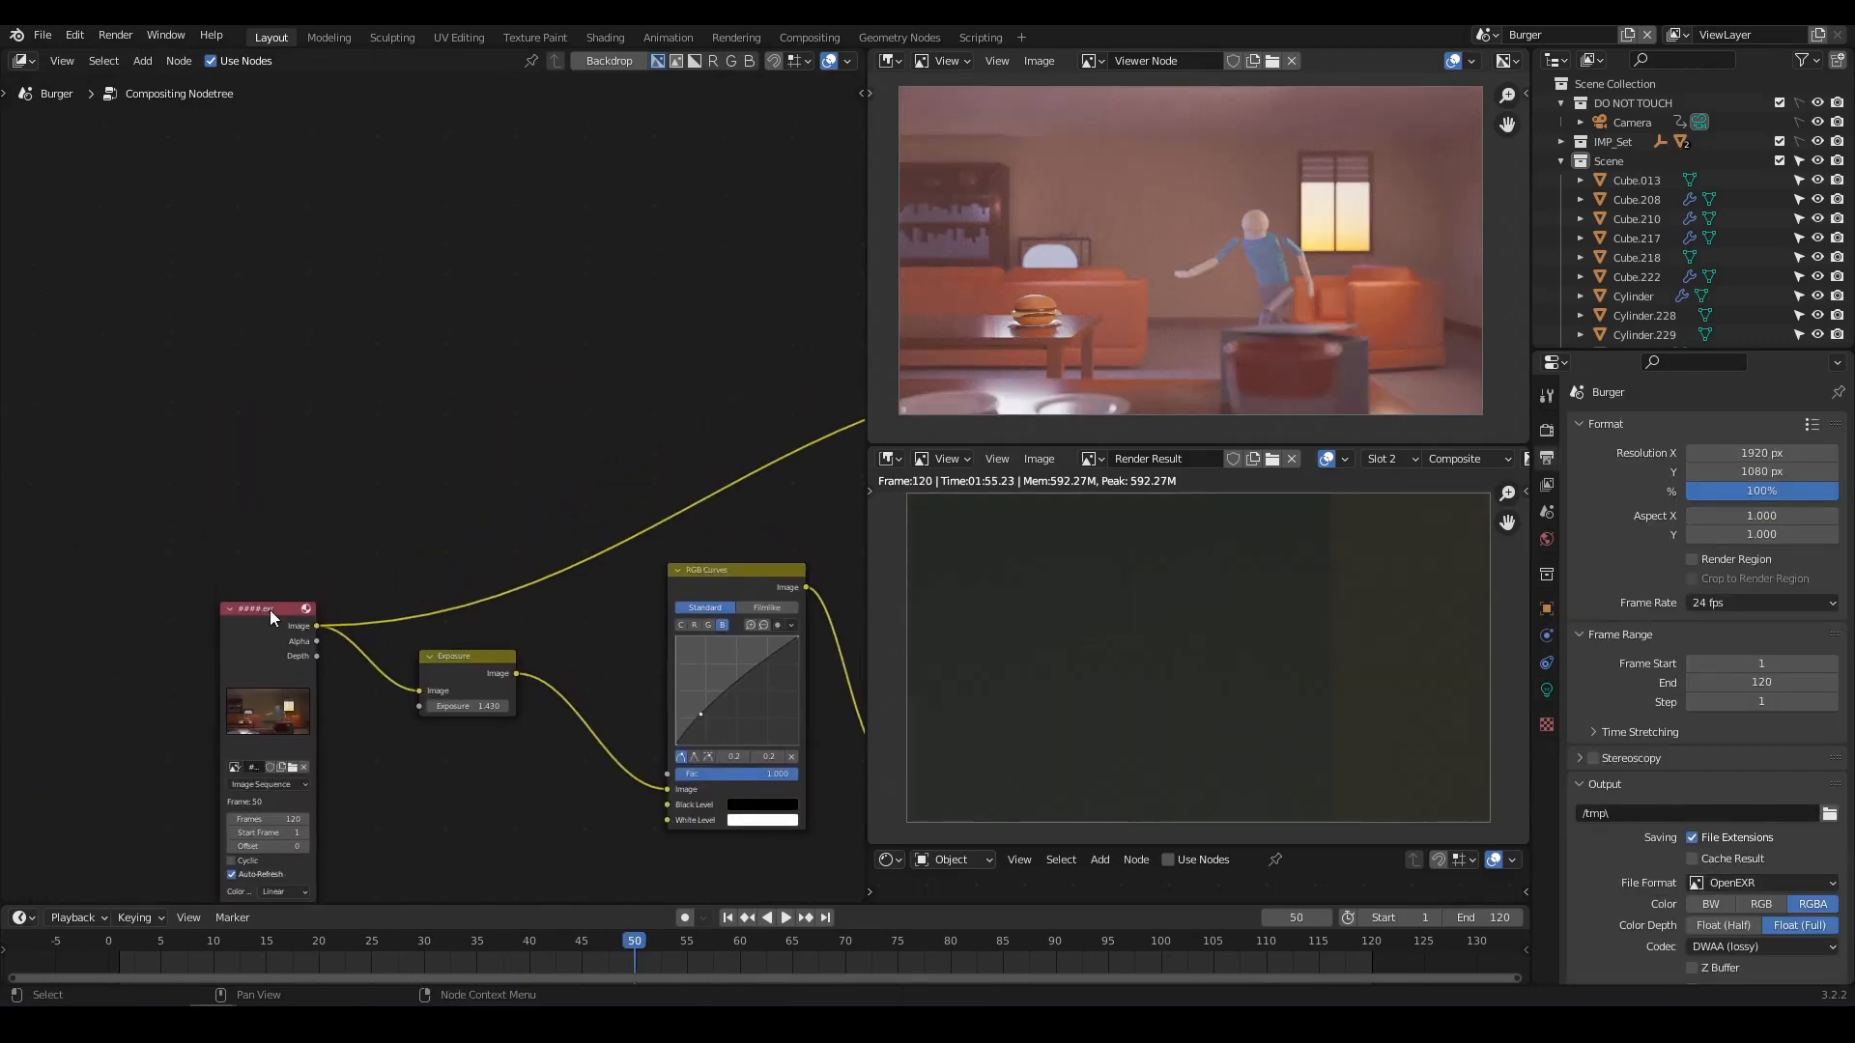
{"action": "key", "text": "shift+a"}
{"action": "mouse_move", "coordinate": [329, 469]}
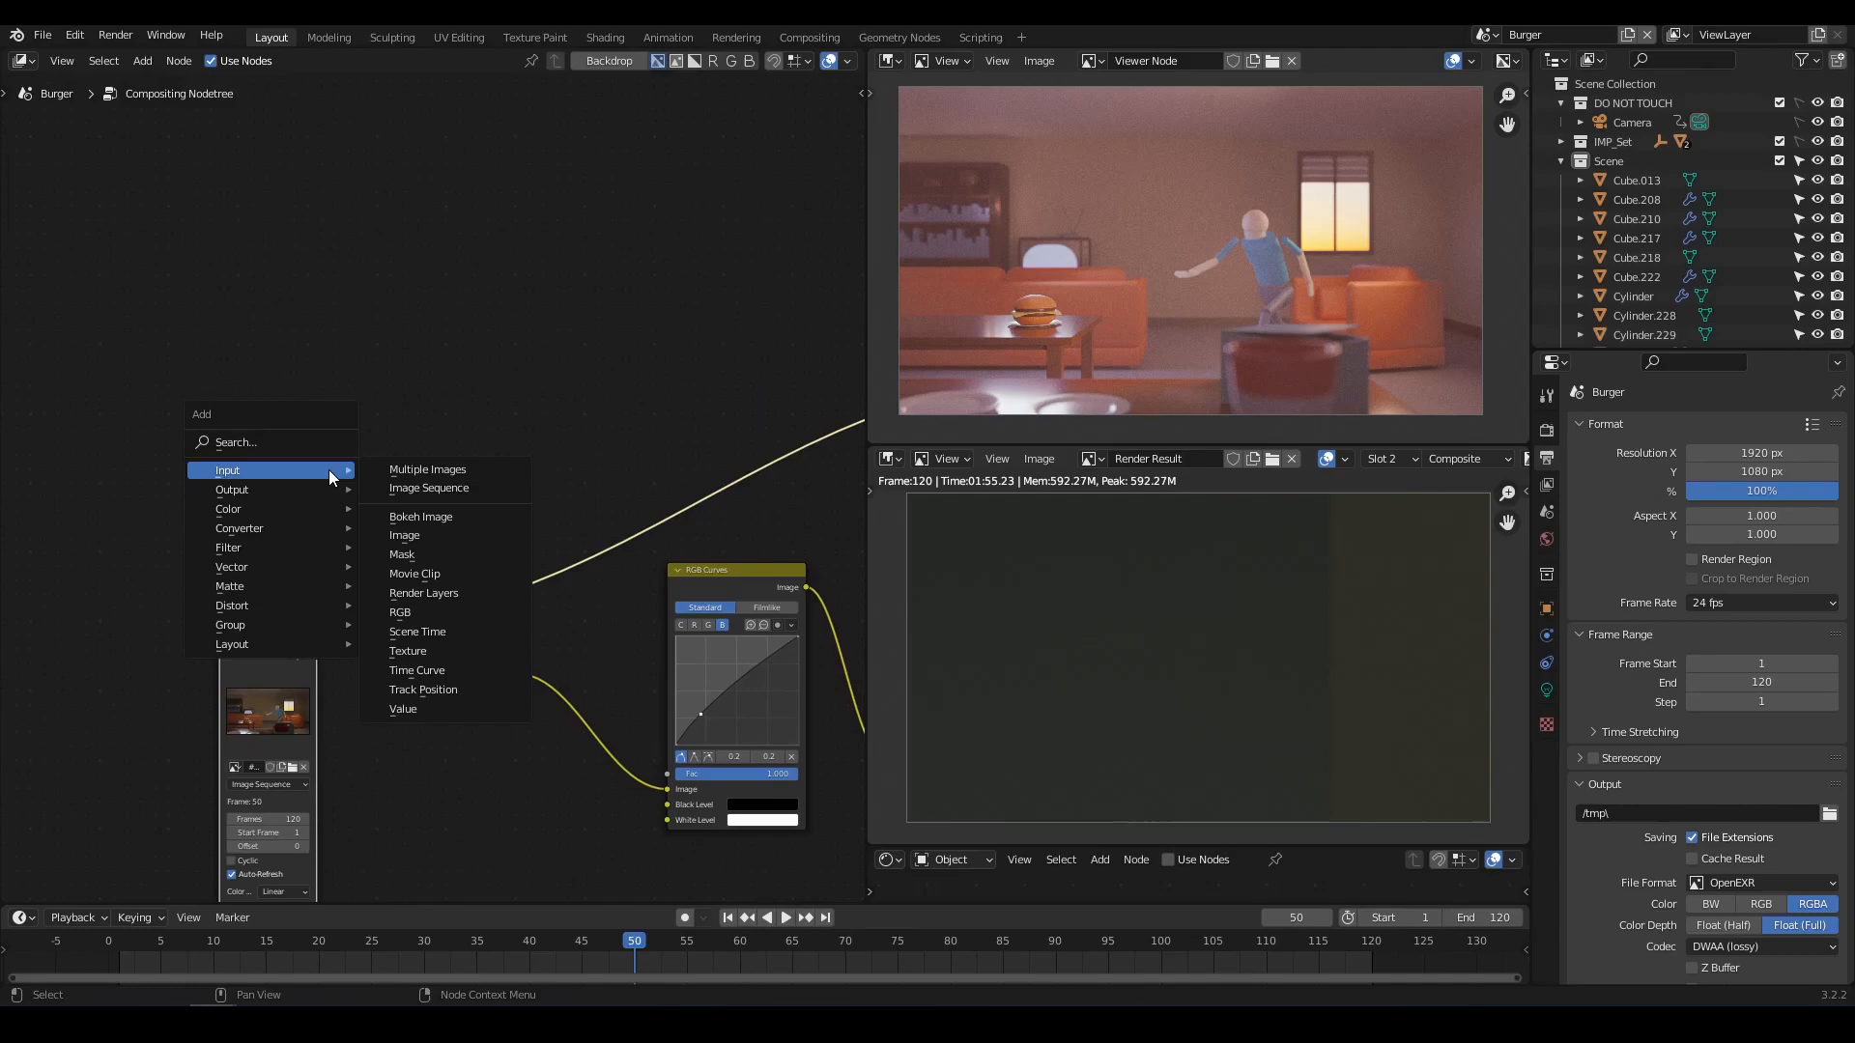
{"action": "left_click", "coordinate": [423, 484]}
{"action": "key", "text": "a"}
{"action": "left_click", "coordinate": [1238, 828]}
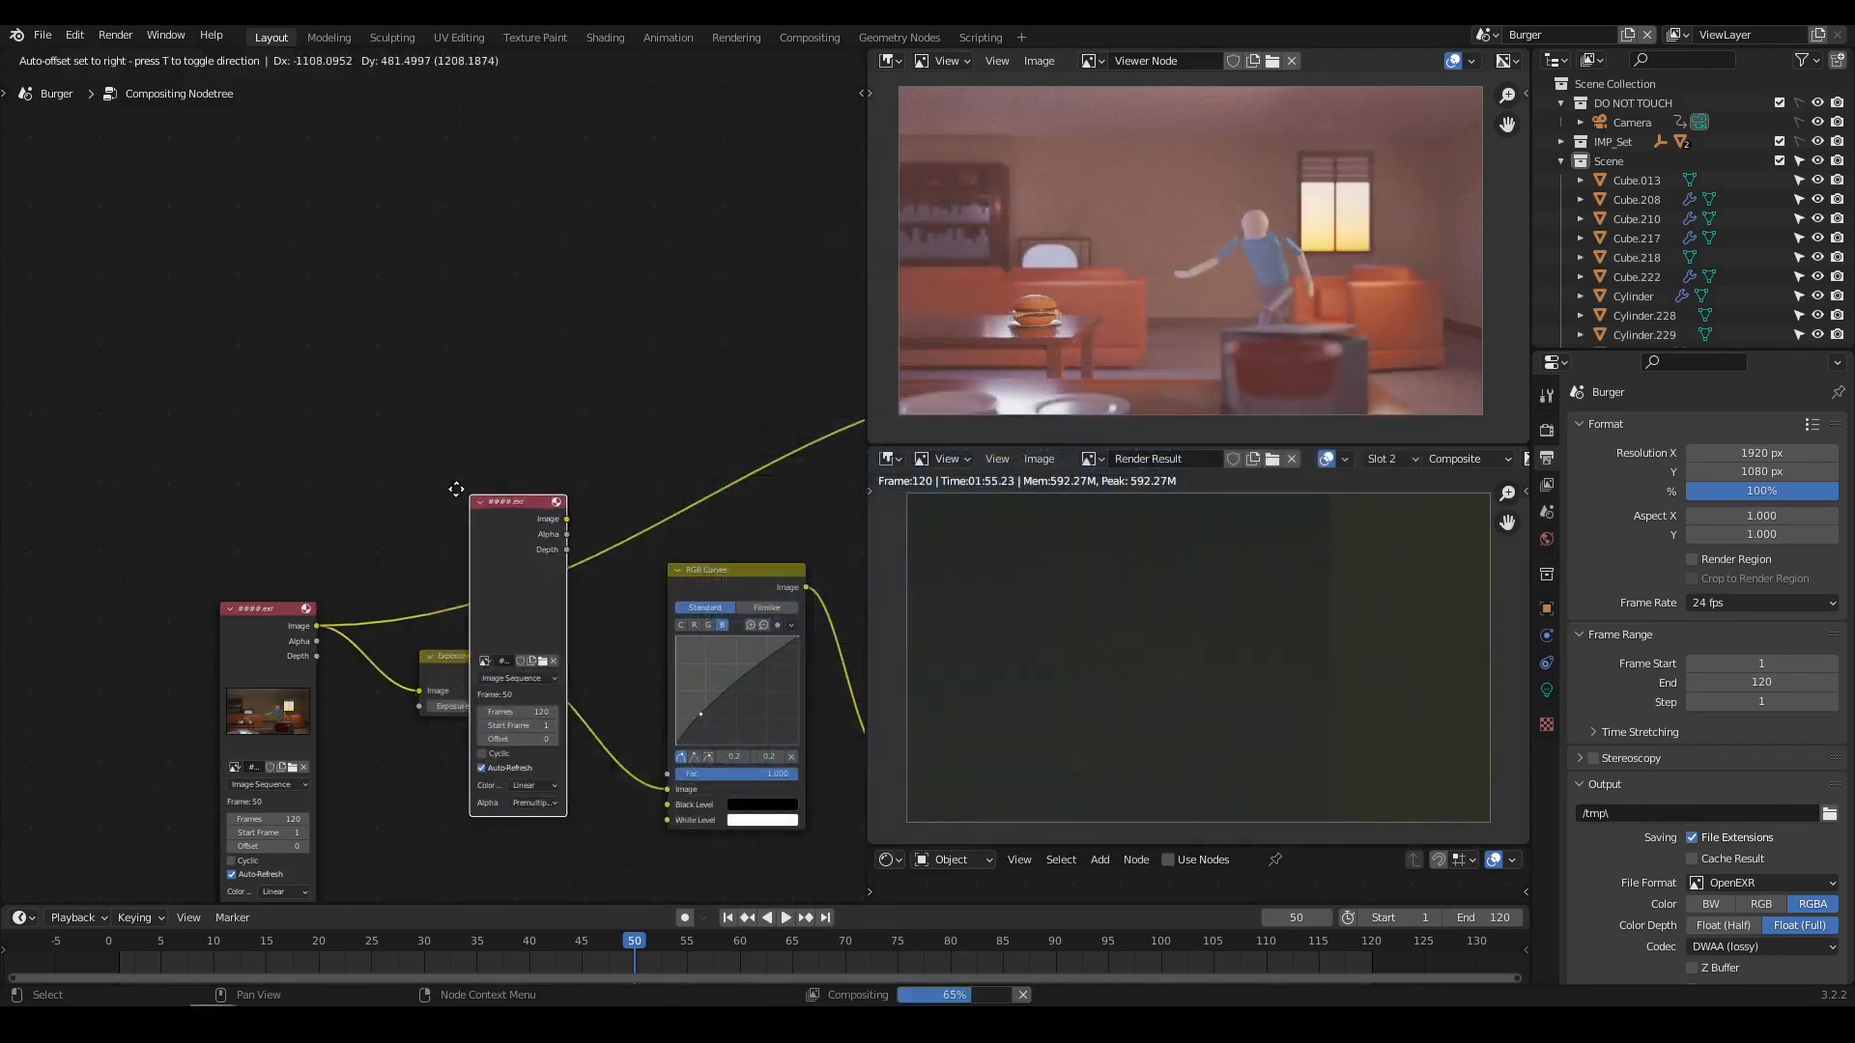
{"action": "left_click", "coordinate": [209, 235]}
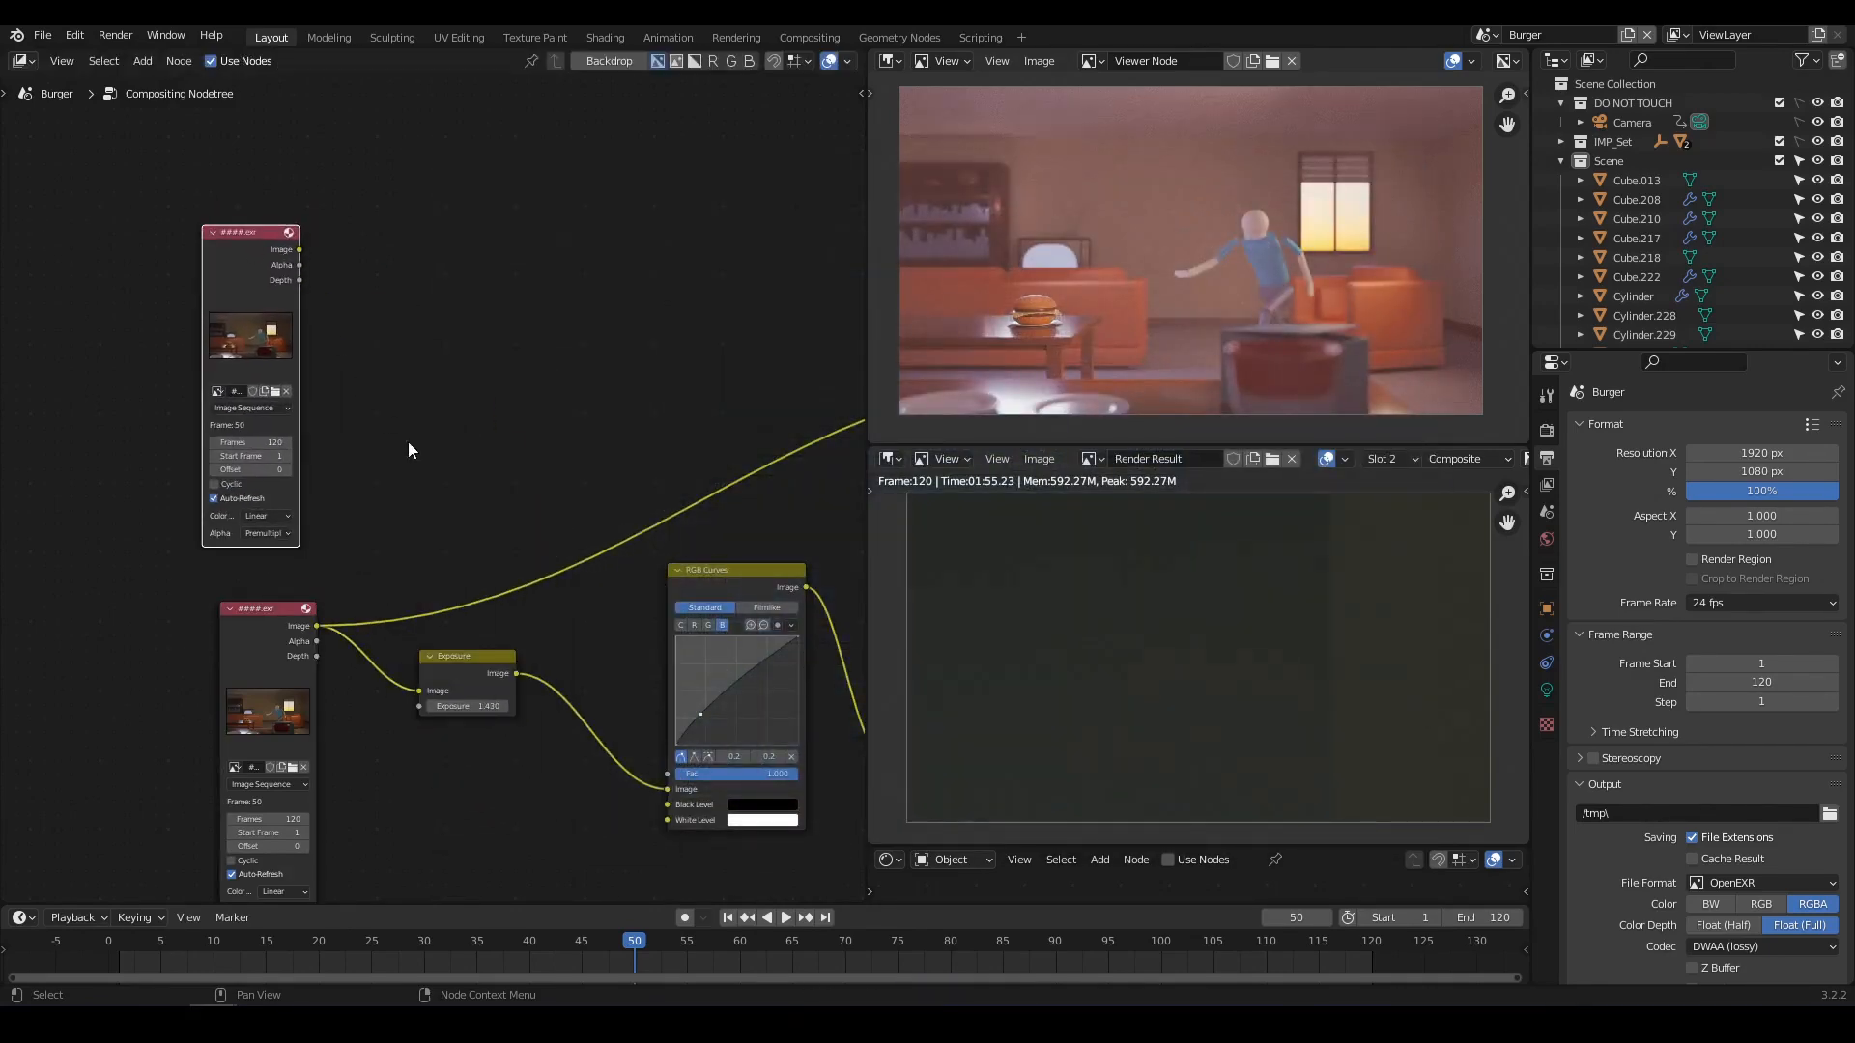
Insert reroutes on the mask link and the Exposure link, and feed both from the new sequence's Image output.
{"action": "right_click_drag", "start_coordinate": [504, 568], "coordinate": [549, 618], "text": "shift"}
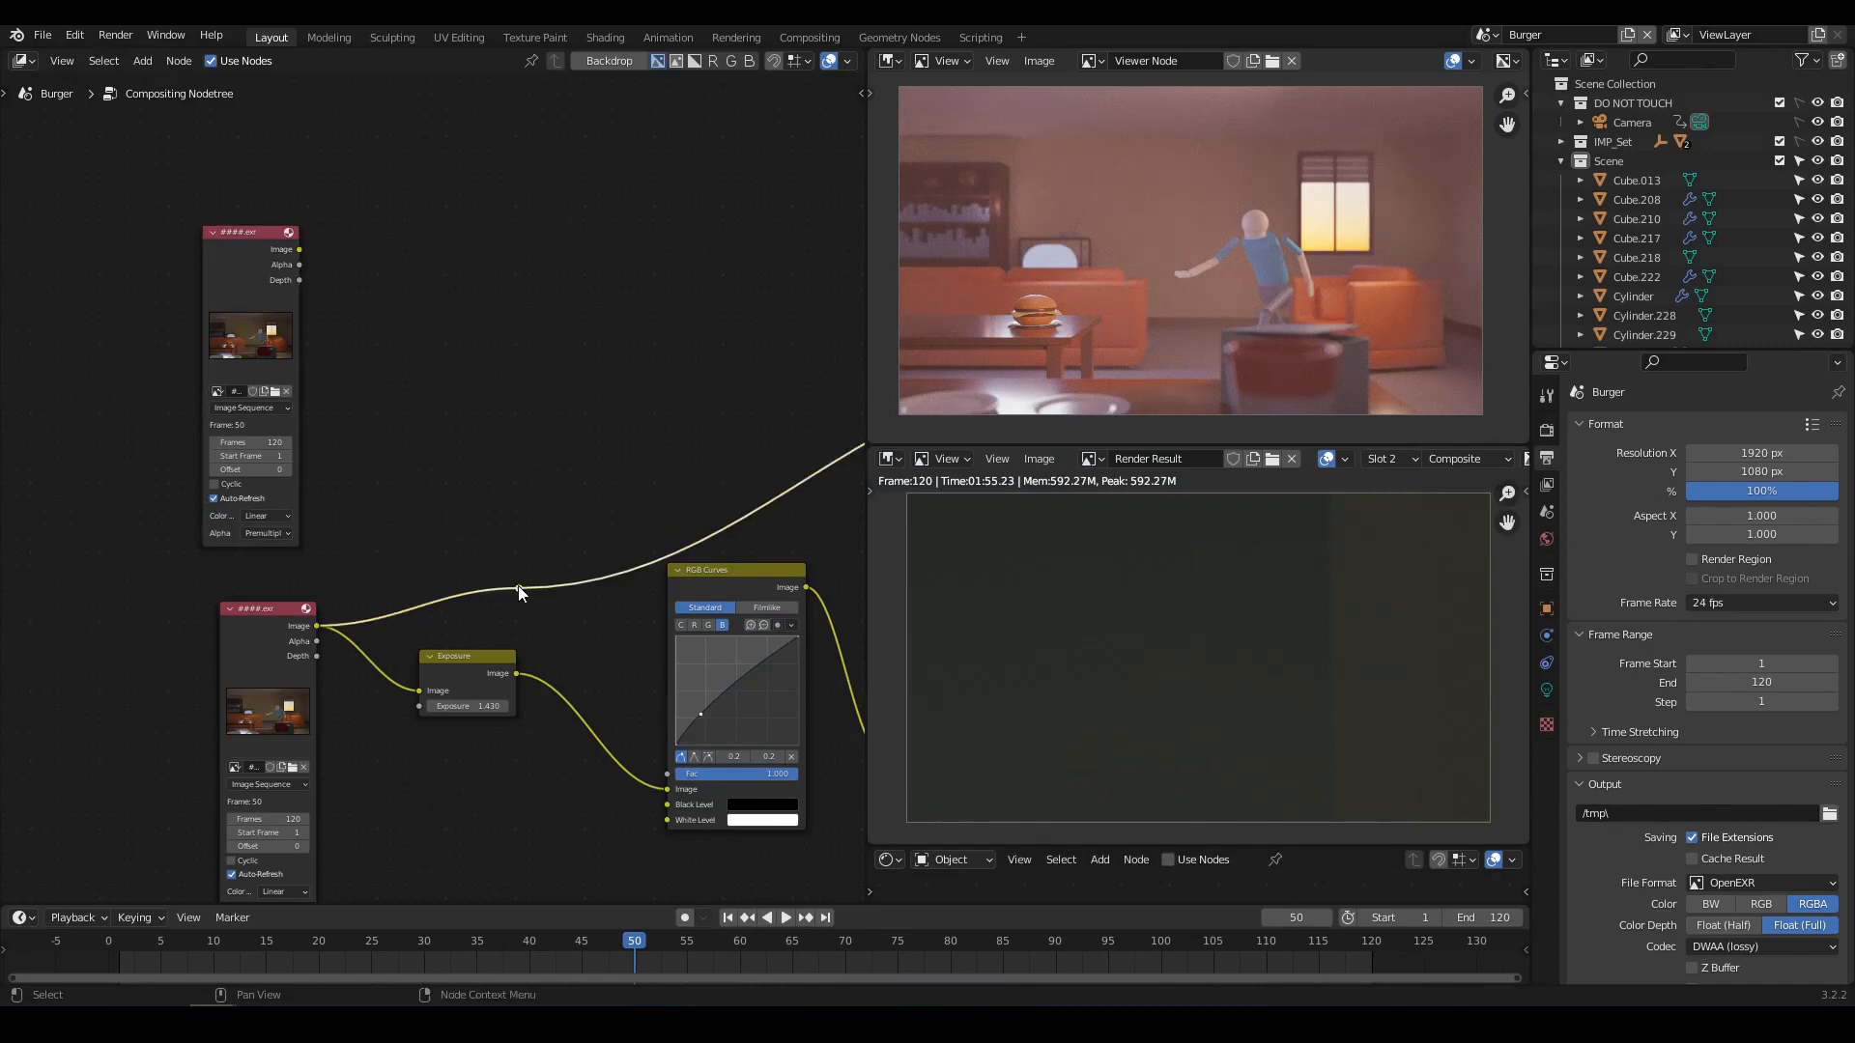
{"action": "left_click_drag", "start_coordinate": [299, 250], "coordinate": [519, 588]}
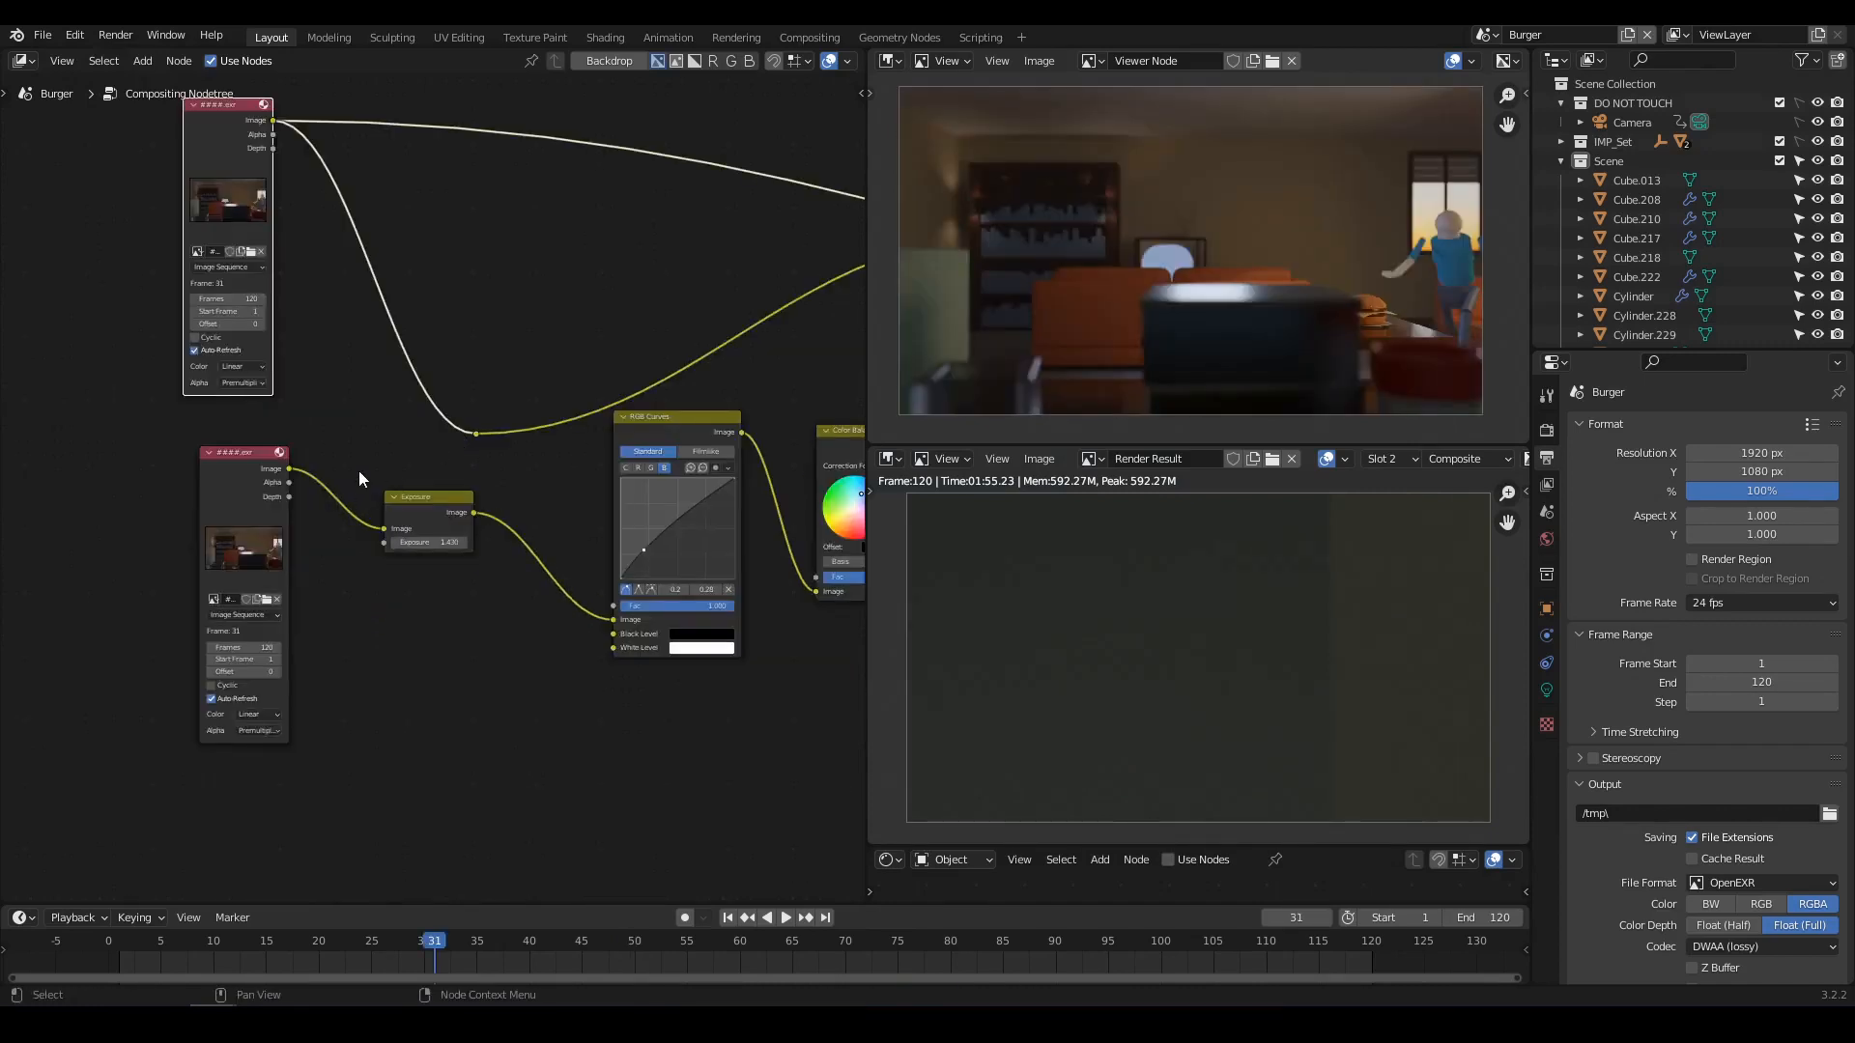
{"action": "right_click_drag", "start_coordinate": [358, 472], "coordinate": [327, 523], "text": "shift"}
{"action": "middle_click_drag", "start_coordinate": [389, 361], "coordinate": [485, 404]}
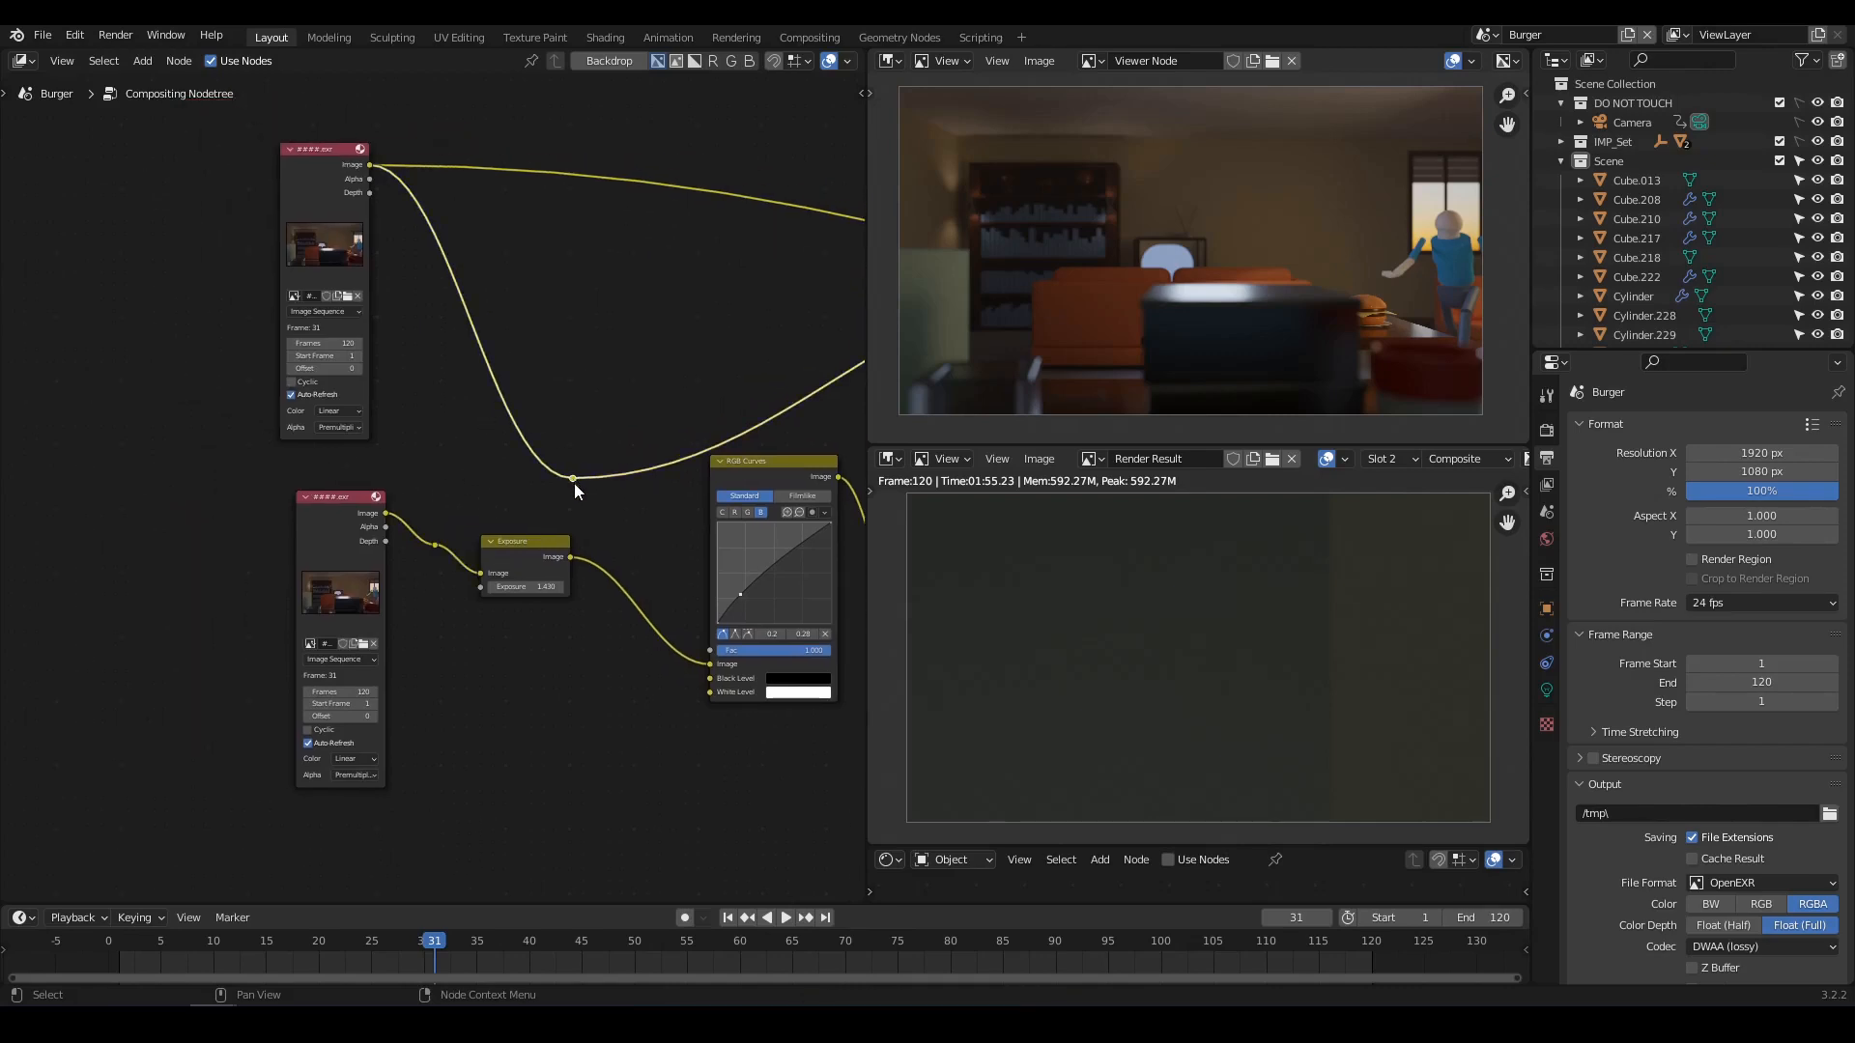
{"action": "left_click_drag", "start_coordinate": [574, 482], "coordinate": [438, 479]}
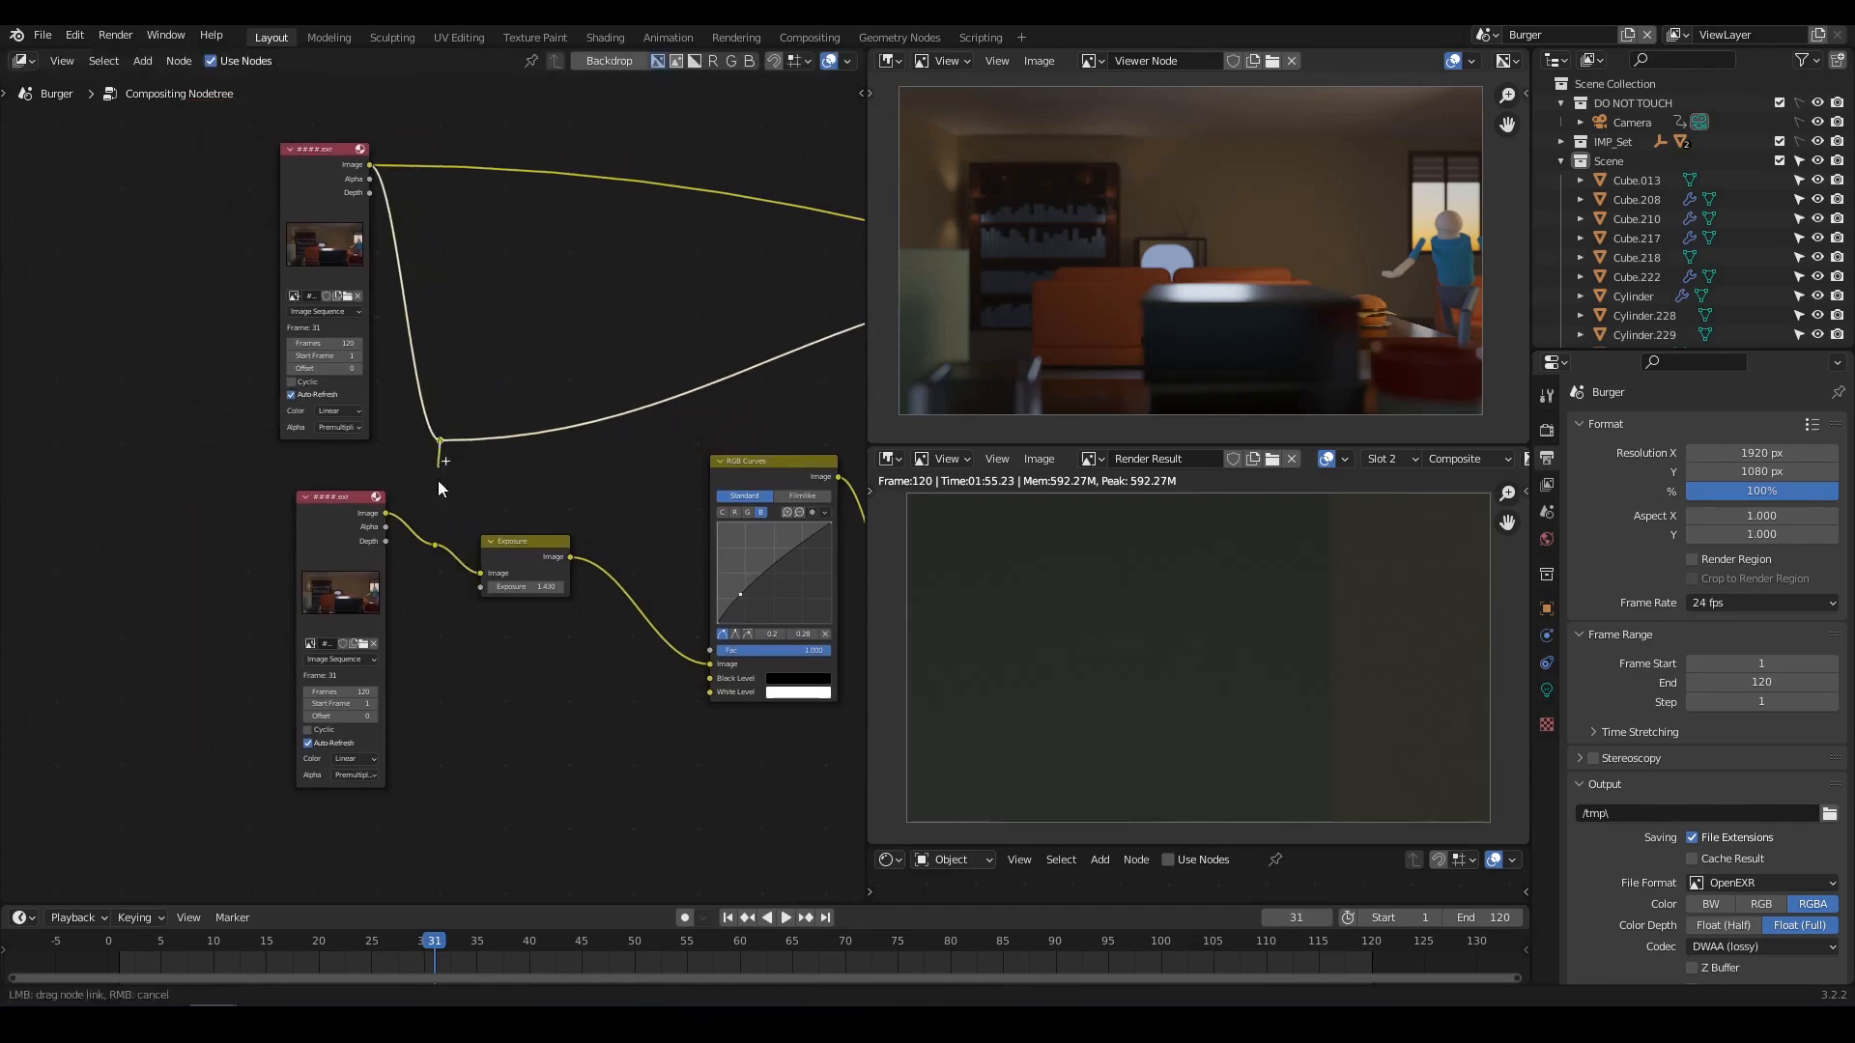
{"action": "left_click_drag", "start_coordinate": [434, 542], "coordinate": [433, 545]}
Connect the Darken node's output to the Viewer node and inspect the whole graded node tree.
{"action": "scroll", "coordinate": [582, 379], "scroll_direction": "down", "scroll_amount": 5}
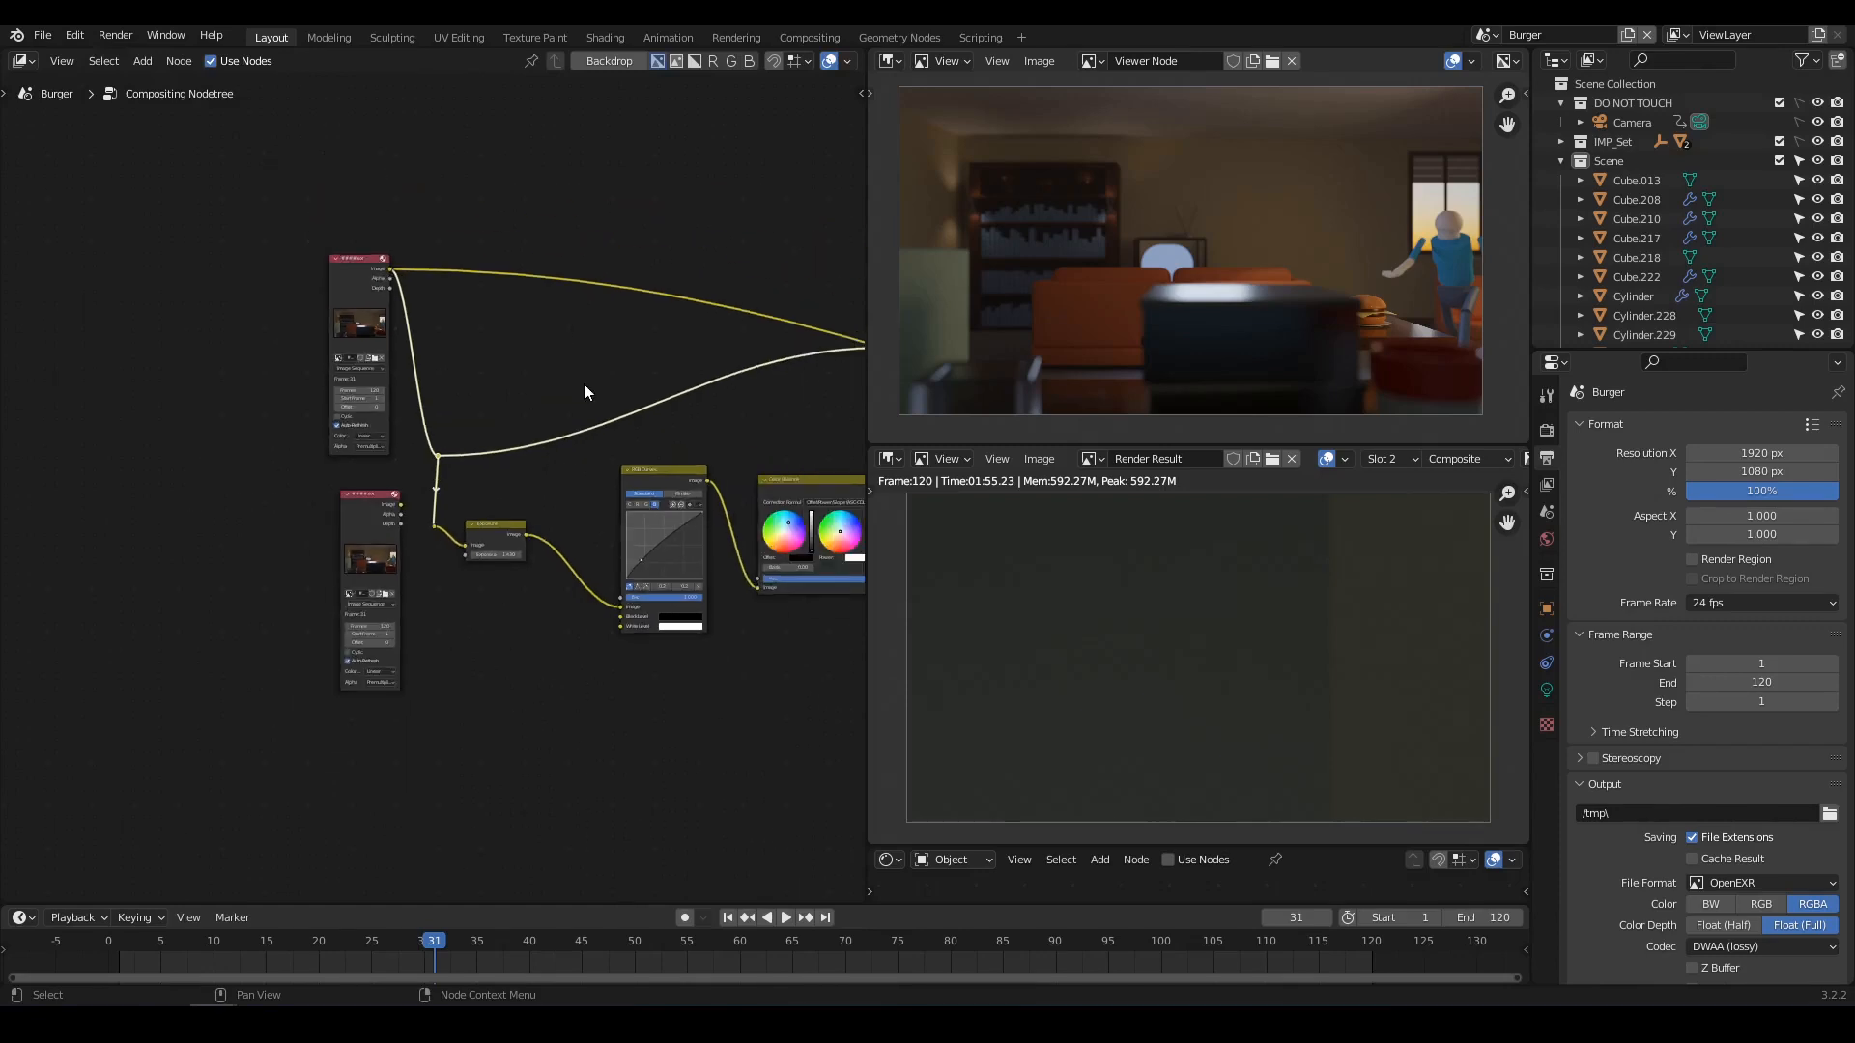
{"action": "middle_click_drag", "start_coordinate": [837, 455], "coordinate": [537, 470]}
{"action": "scroll", "coordinate": [536, 467], "scroll_direction": "right", "scroll_amount": 10, "text": "ctrl"}
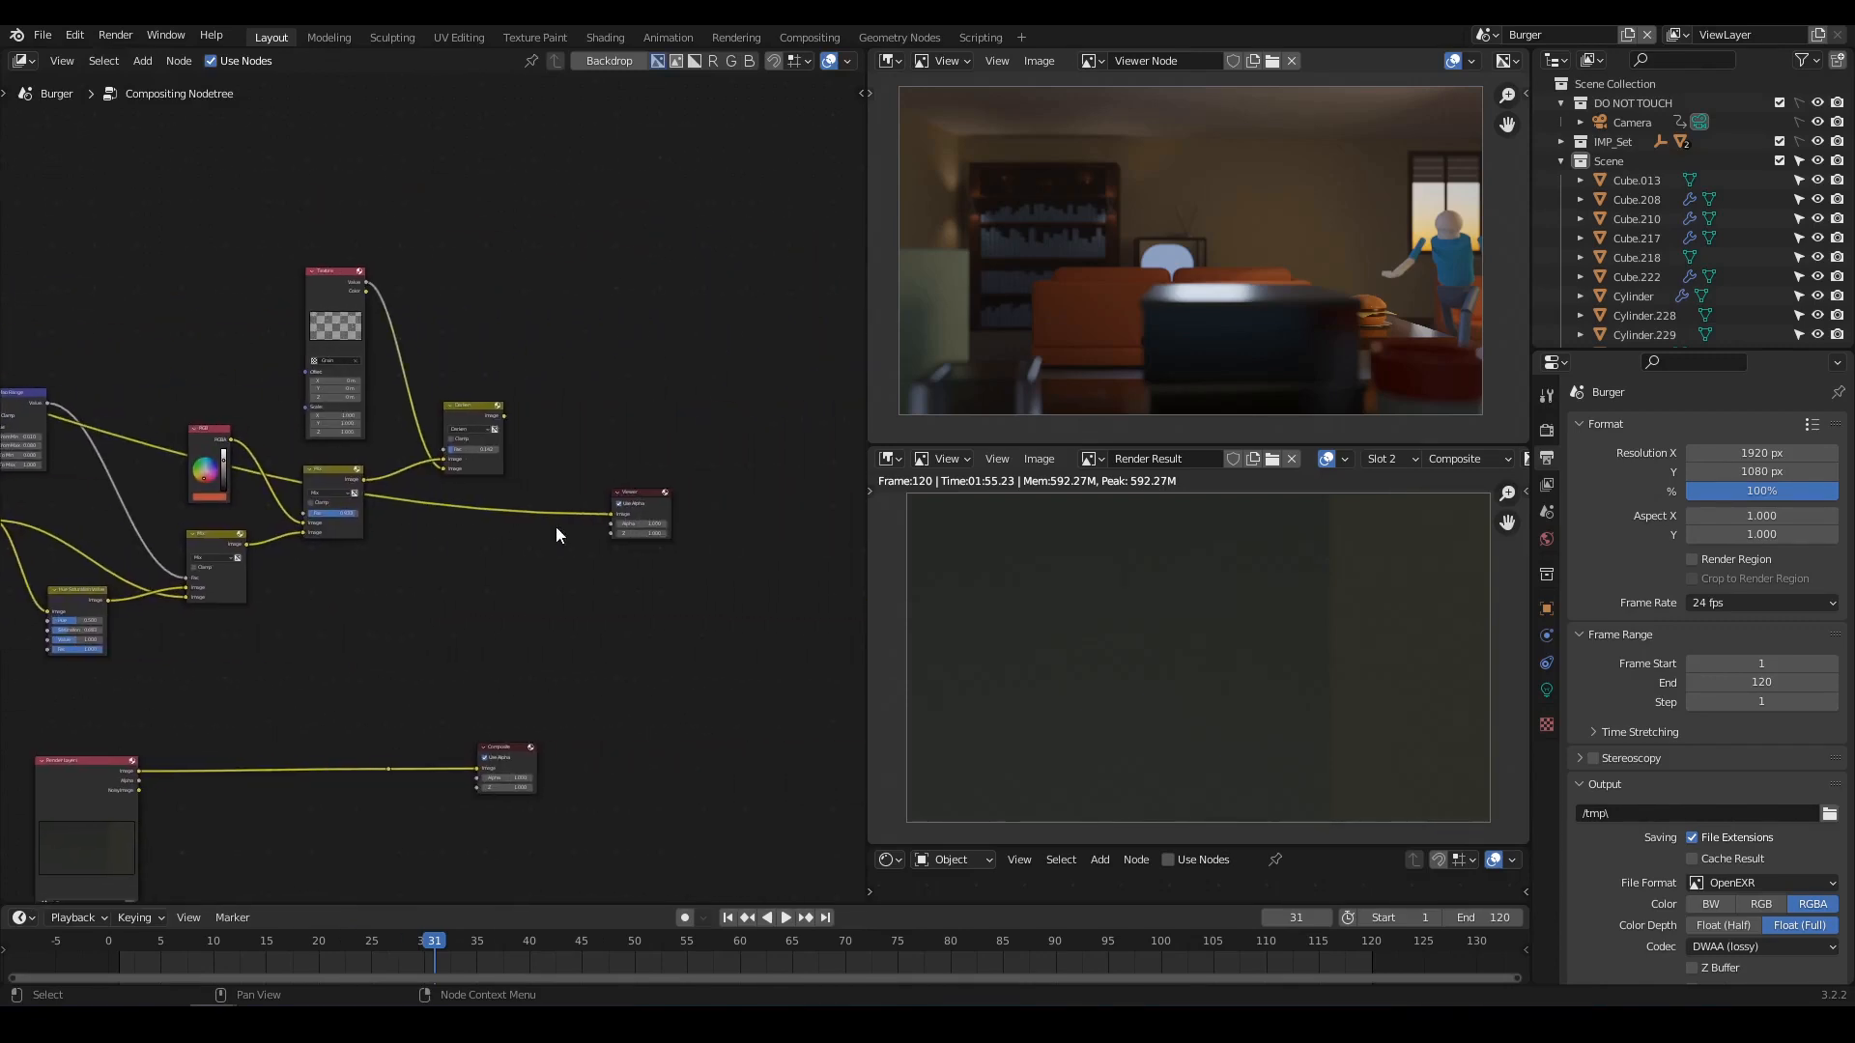
{"action": "left_click", "coordinate": [474, 409], "text": "ctrl+shift"}
{"action": "middle_click_drag", "start_coordinate": [299, 527], "coordinate": [582, 522]}
{"action": "scroll", "coordinate": [581, 522], "scroll_direction": "down", "scroll_amount": 7}
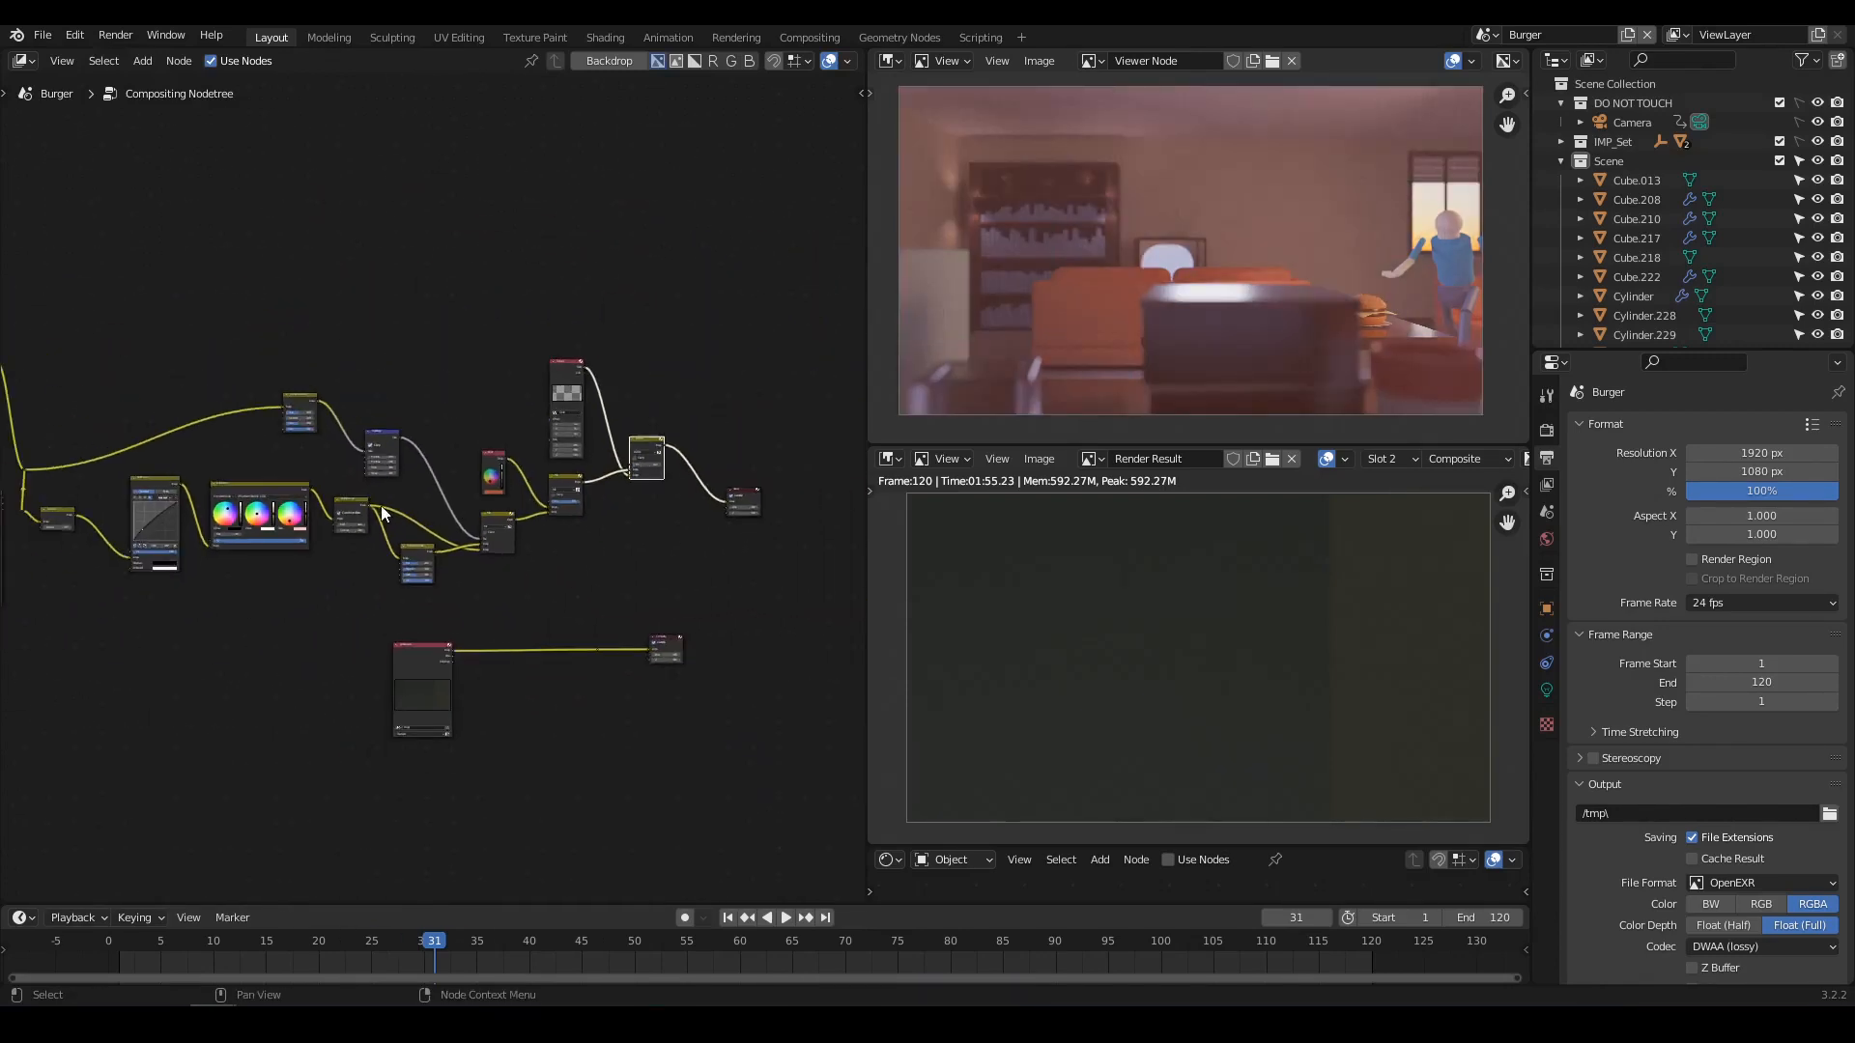
{"action": "middle_click_drag", "start_coordinate": [354, 509], "coordinate": [399, 493]}
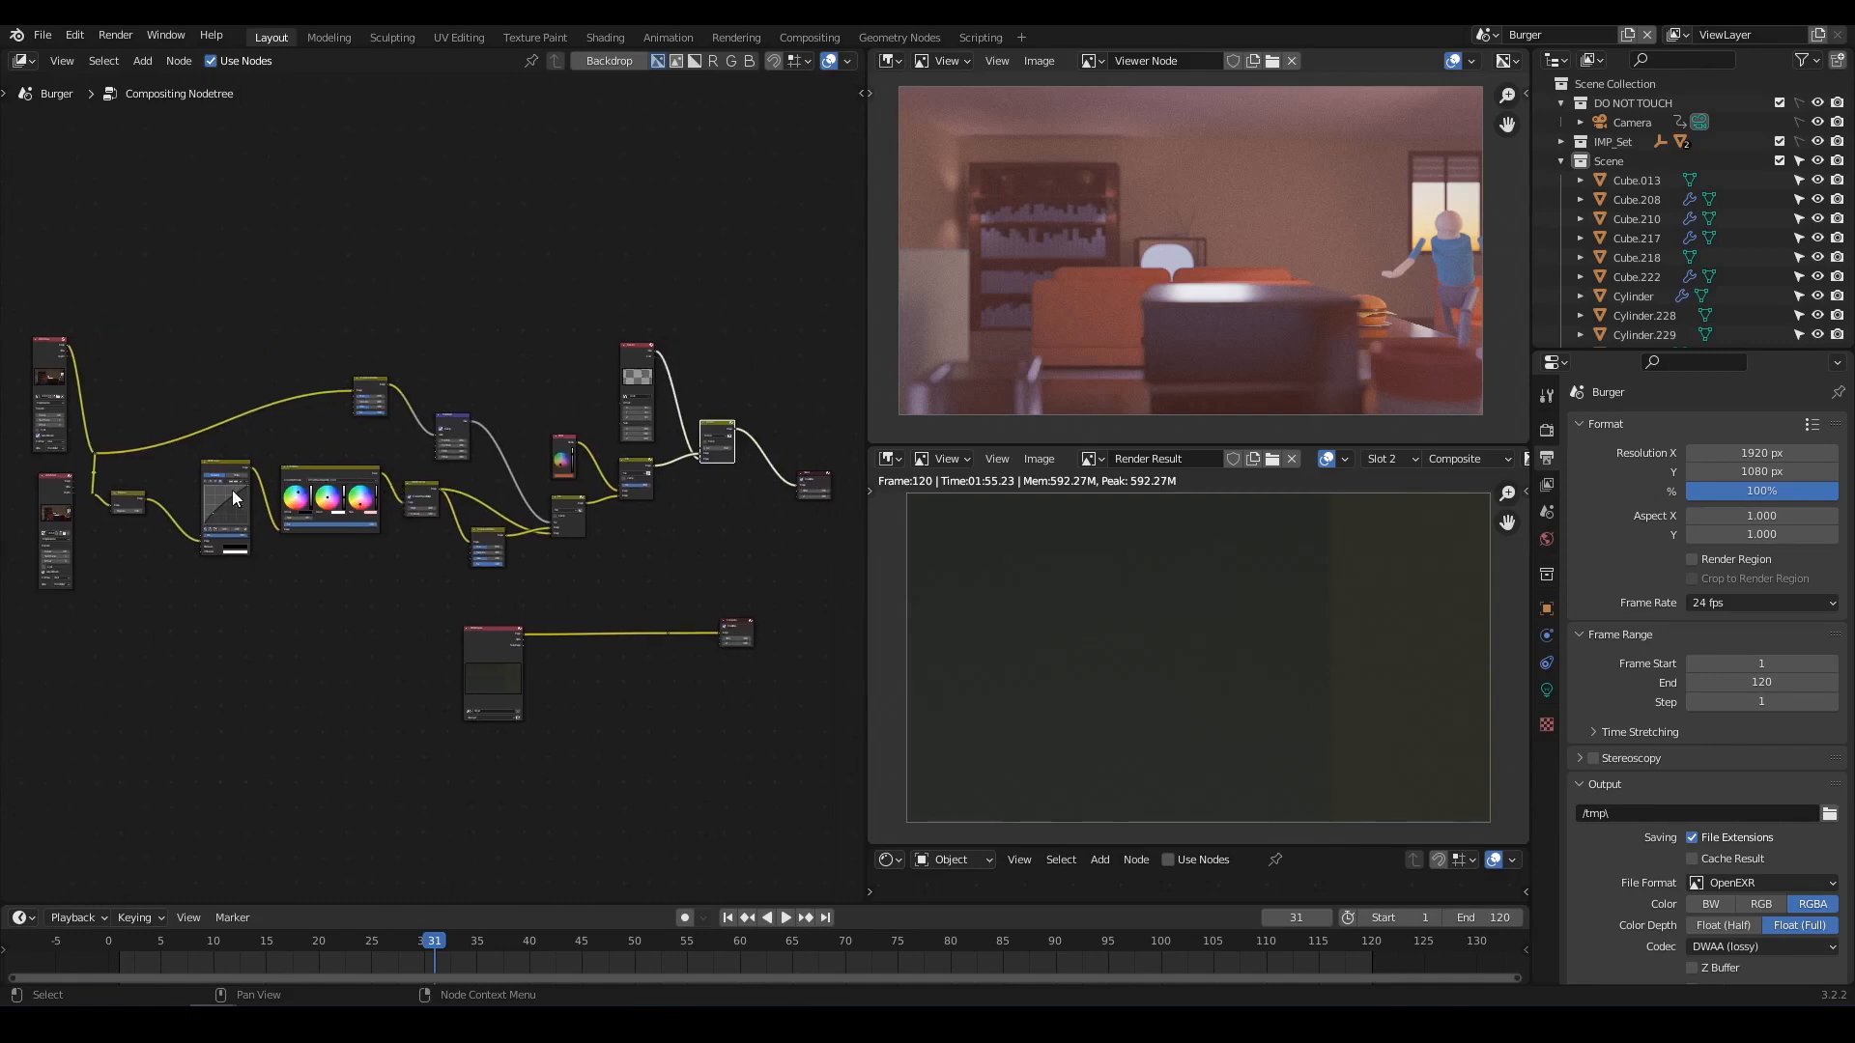
Move the disconnected old sequence node below the tree and shift the new sequence and grading nodes away from the Viewer node.
{"action": "scroll", "coordinate": [159, 524], "scroll_direction": "down", "scroll_amount": 1}
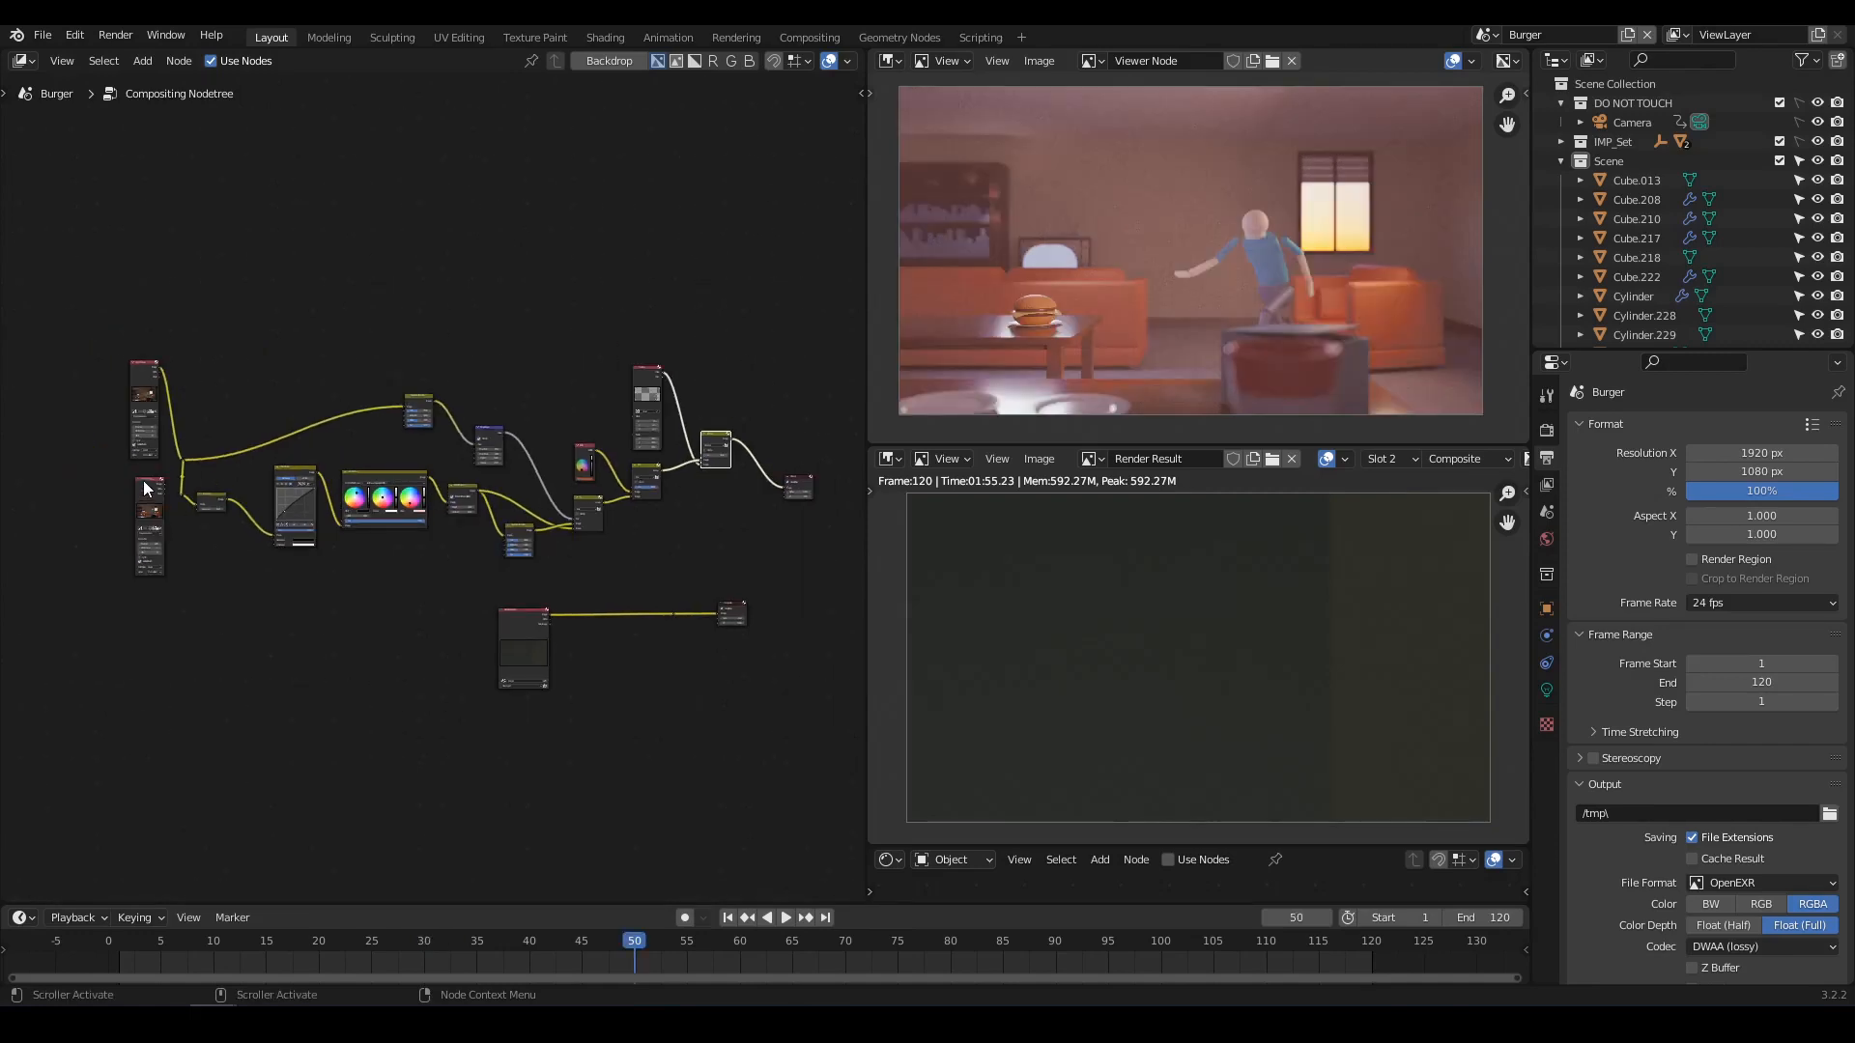
{"action": "left_click_drag", "start_coordinate": [145, 488], "coordinate": [75, 640]}
{"action": "left_click_drag", "start_coordinate": [75, 296], "coordinate": [746, 561]}
{"action": "key", "text": "g"}
{"action": "left_click", "coordinate": [570, 552]}
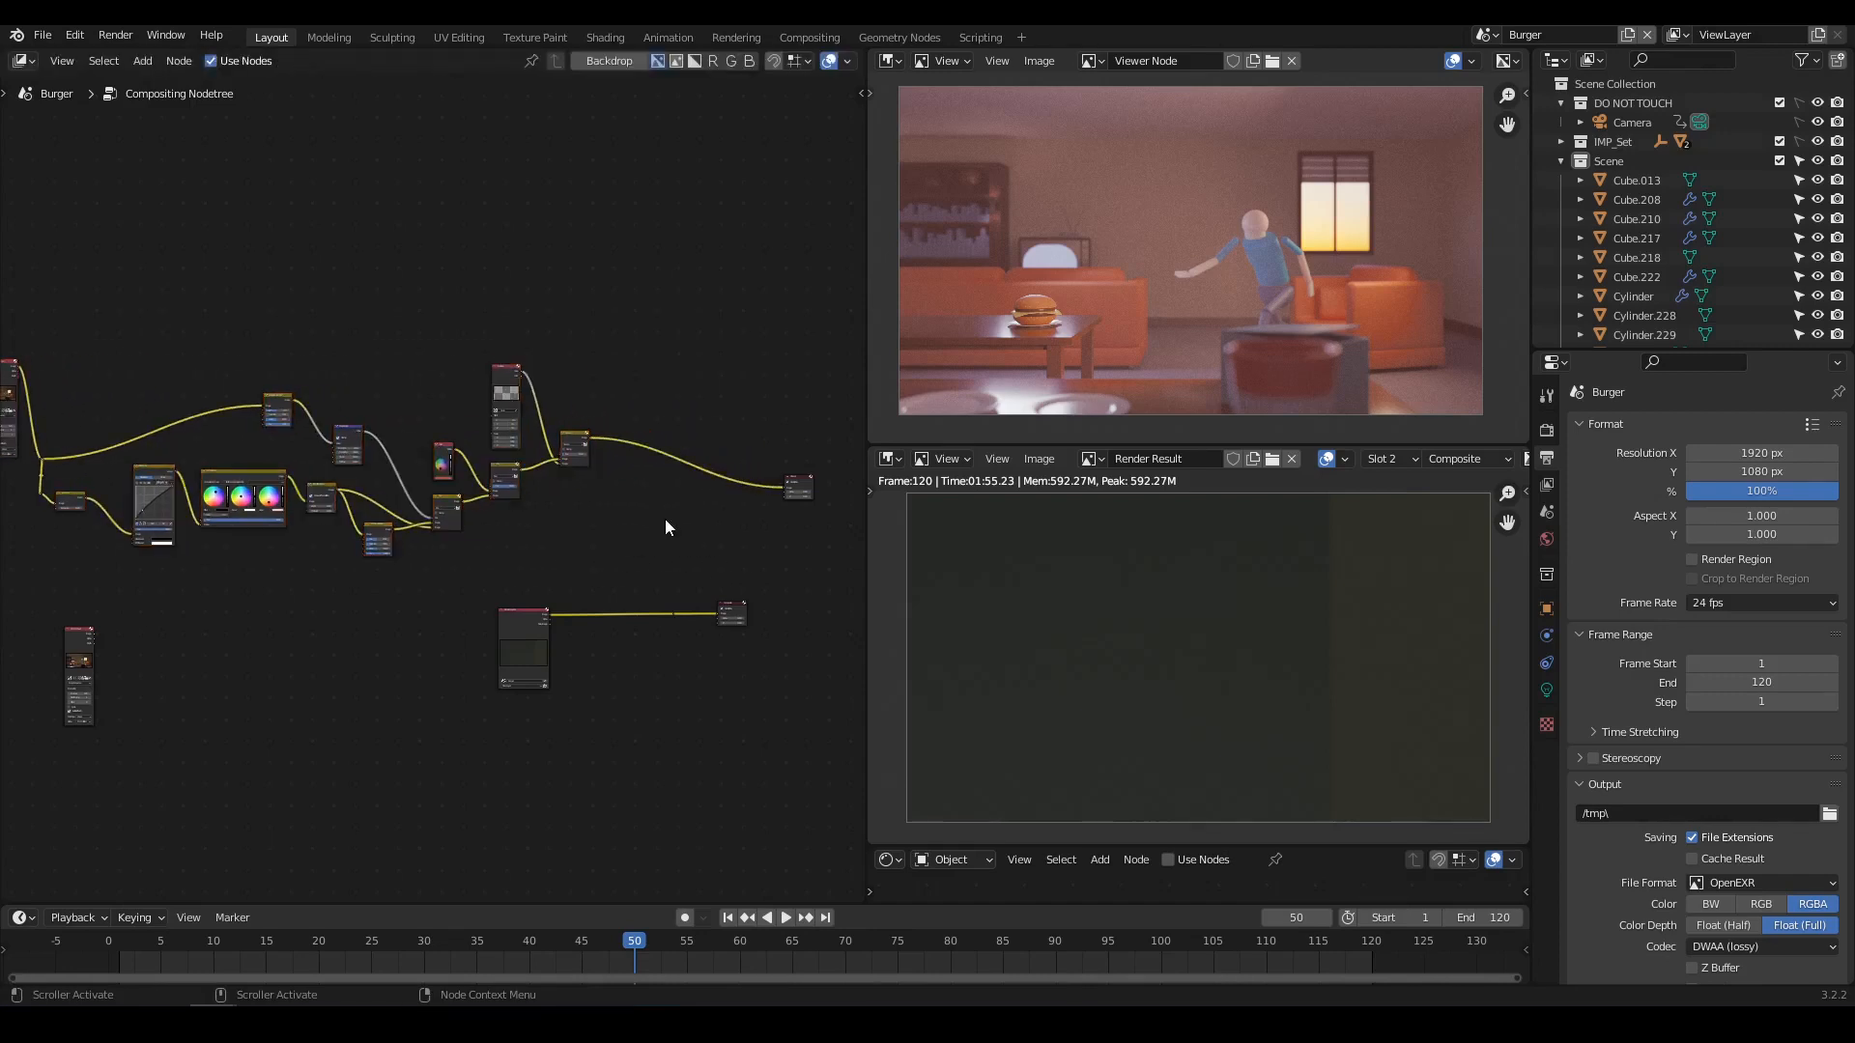
Insert a Glare node between the Darken node and the Viewer node, and set its type to Fog Glow.
{"action": "scroll", "coordinate": [464, 513], "scroll_direction": "up", "scroll_amount": 6}
{"action": "key", "text": "shift+a"}
{"action": "mouse_move", "coordinate": [525, 656]}
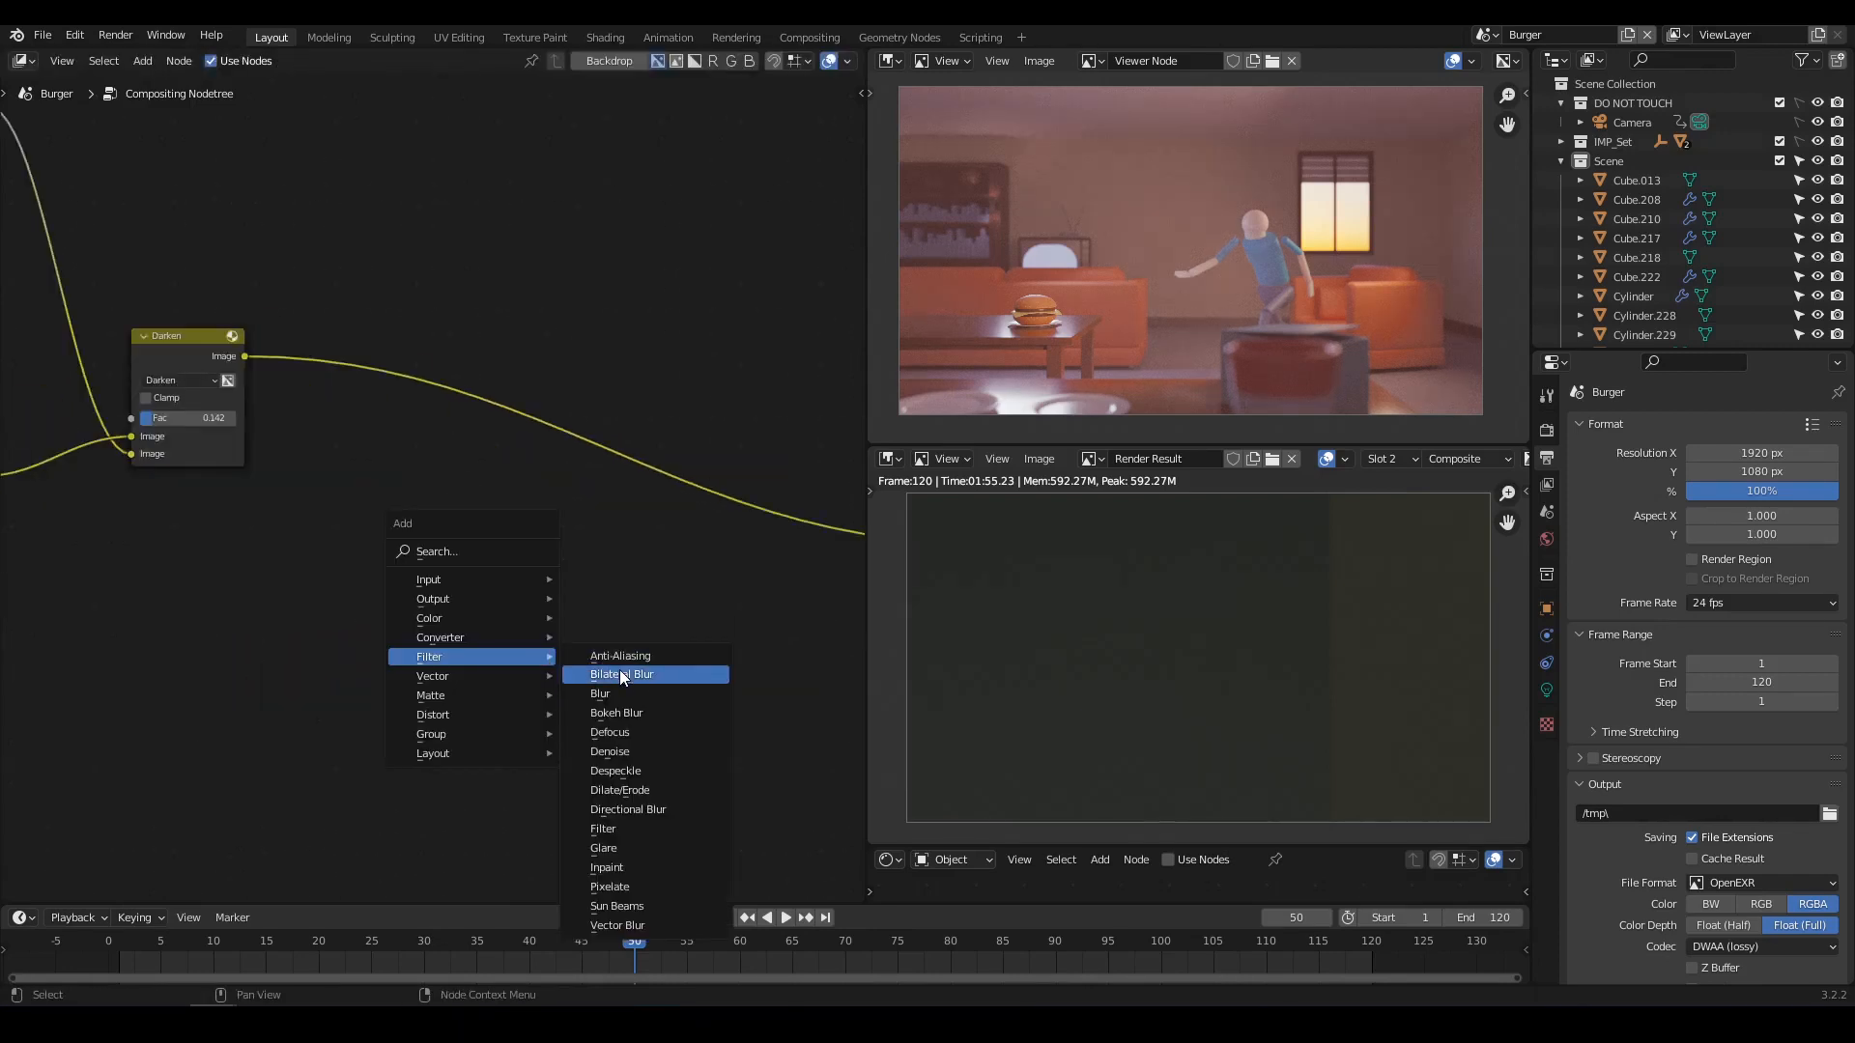
{"action": "left_click", "coordinate": [620, 848]}
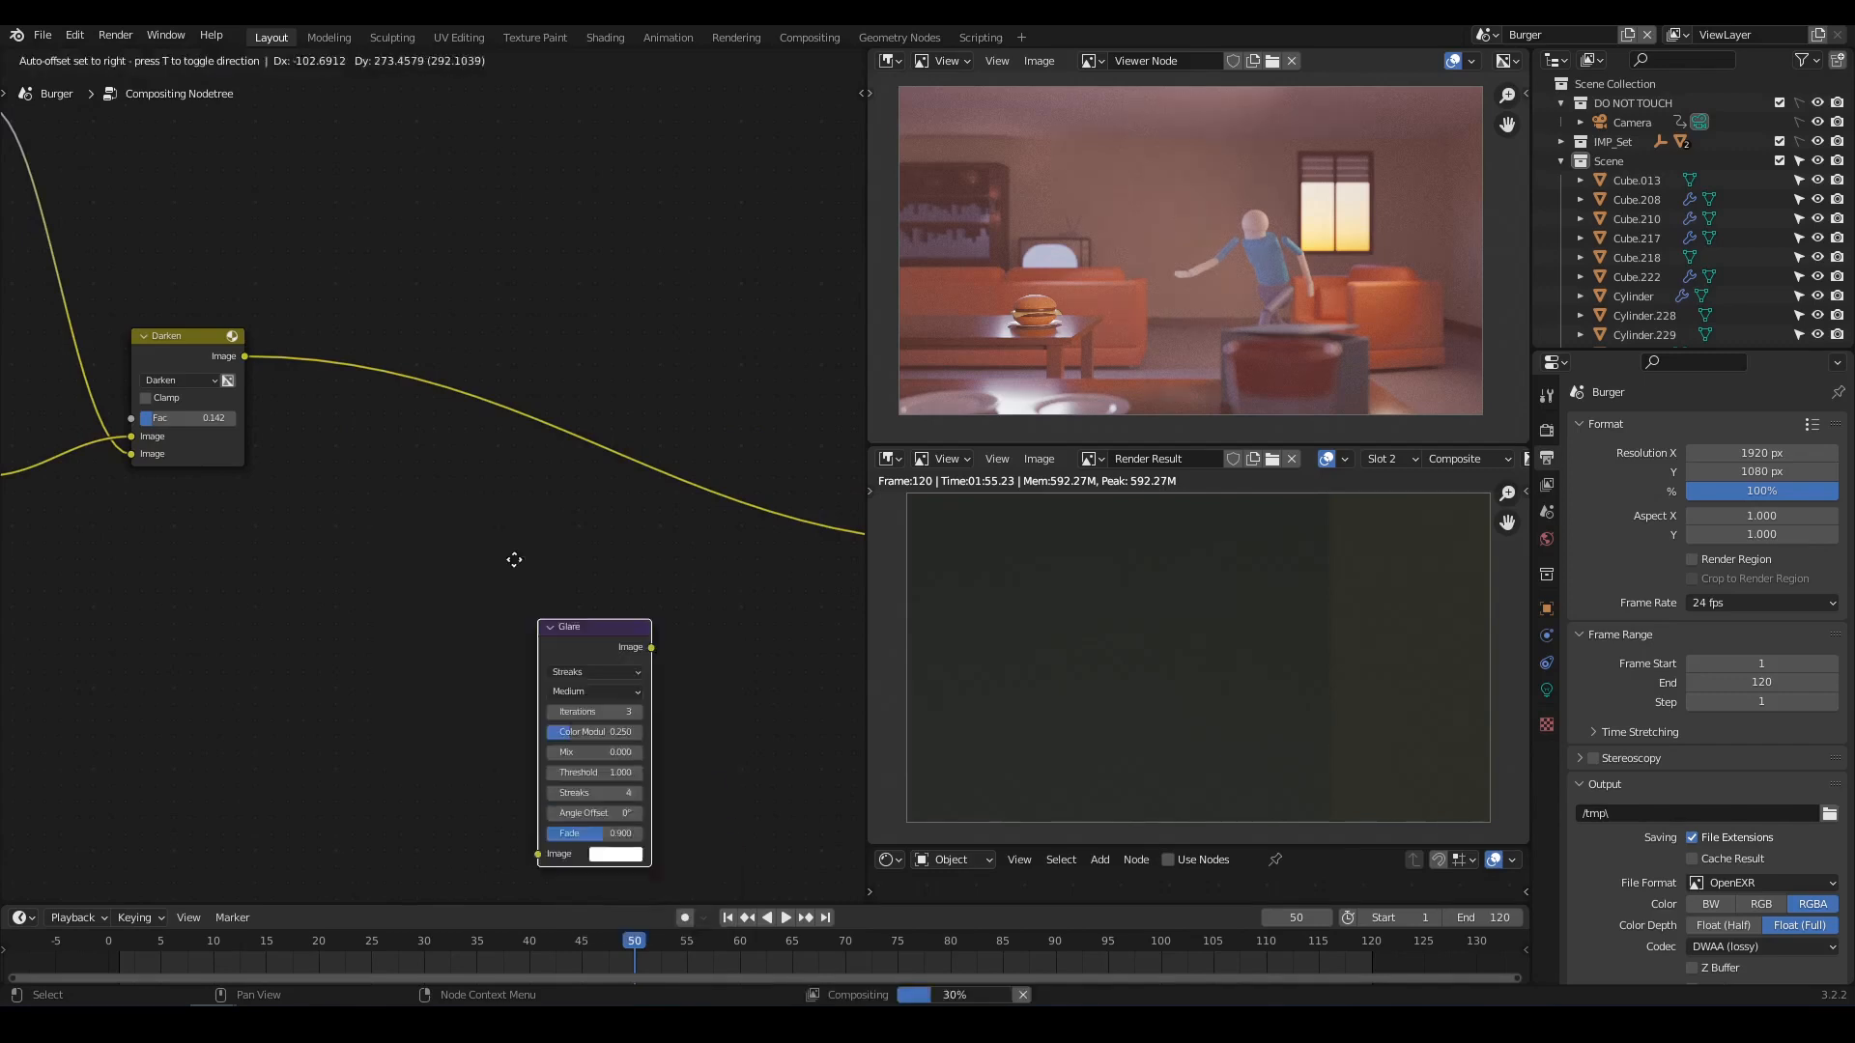
{"action": "left_click", "coordinate": [623, 470]}
{"action": "scroll", "coordinate": [622, 470], "scroll_direction": "up", "scroll_amount": 3}
{"action": "left_click", "coordinate": [495, 372]}
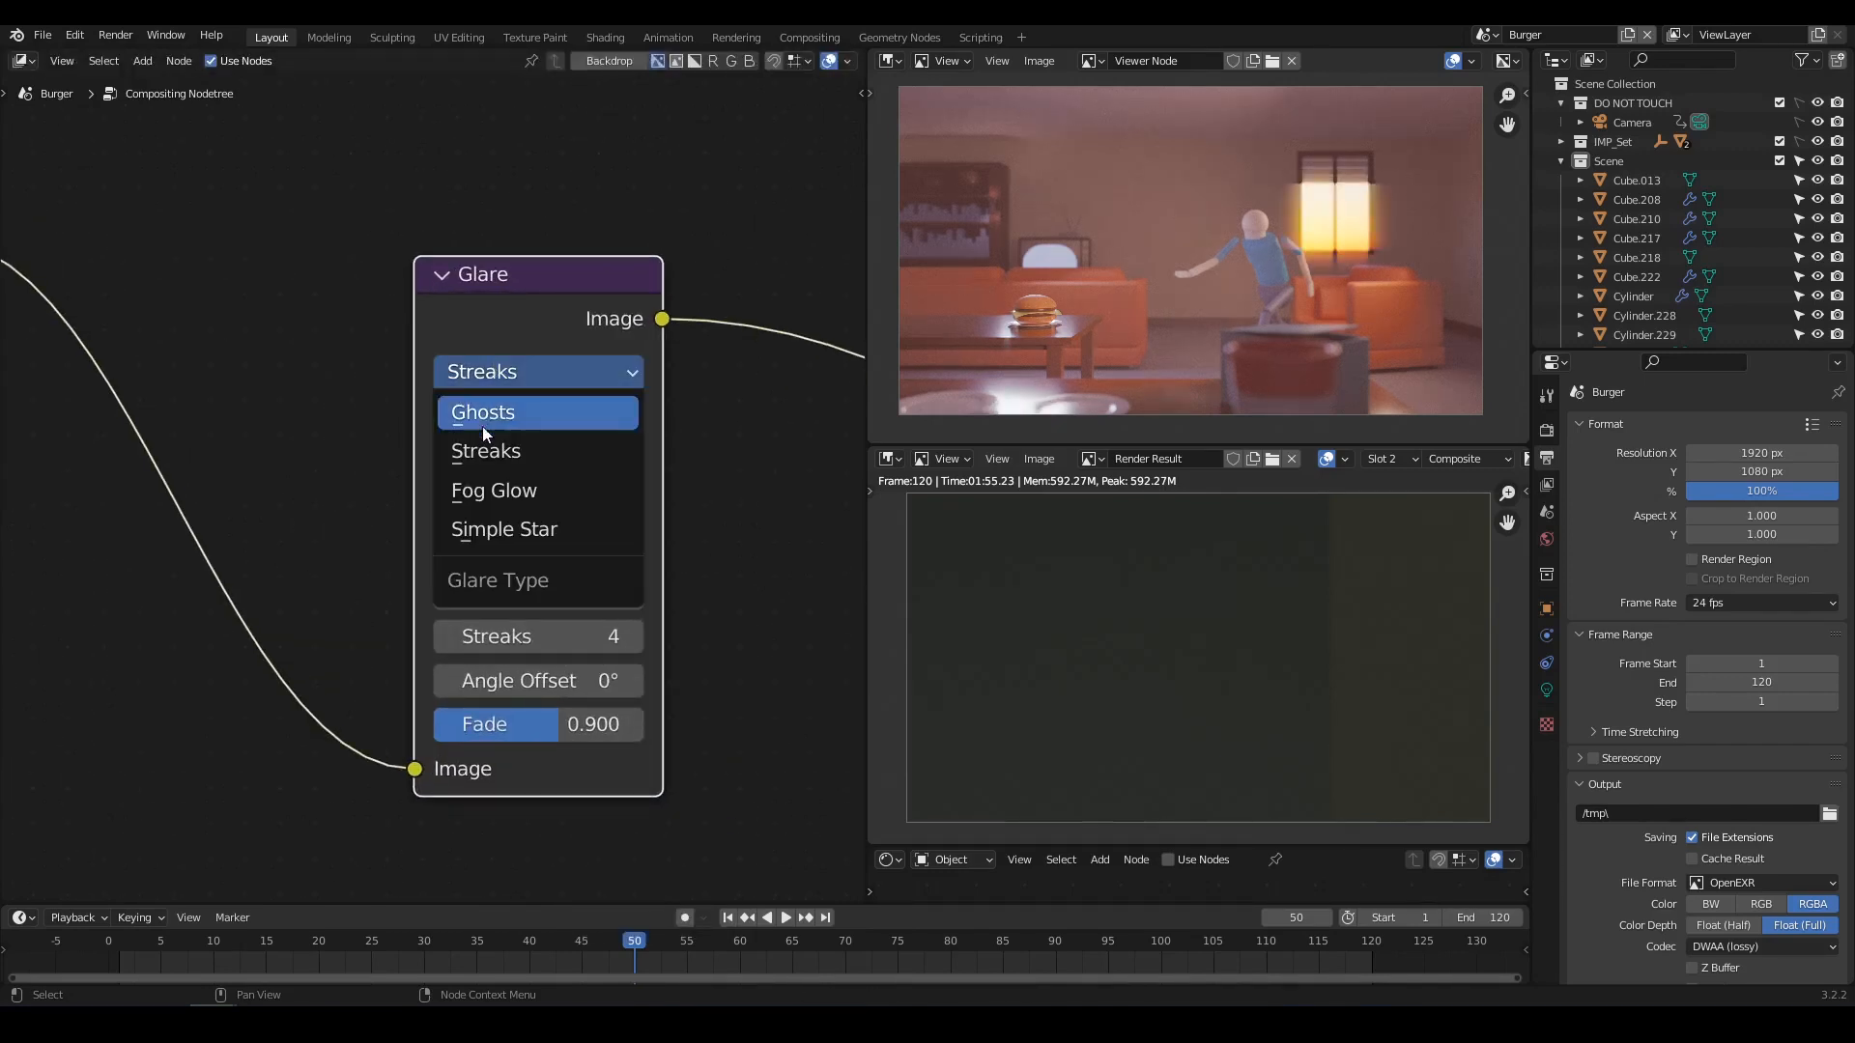
{"action": "left_click", "coordinate": [494, 490]}
Duplicate the Glare node after the first with High quality, and set the first Glare node's Threshold to 0.2.
{"action": "scroll", "coordinate": [746, 532], "scroll_direction": "down", "scroll_amount": 3}
{"action": "middle_click_drag", "start_coordinate": [682, 549], "coordinate": [631, 513]}
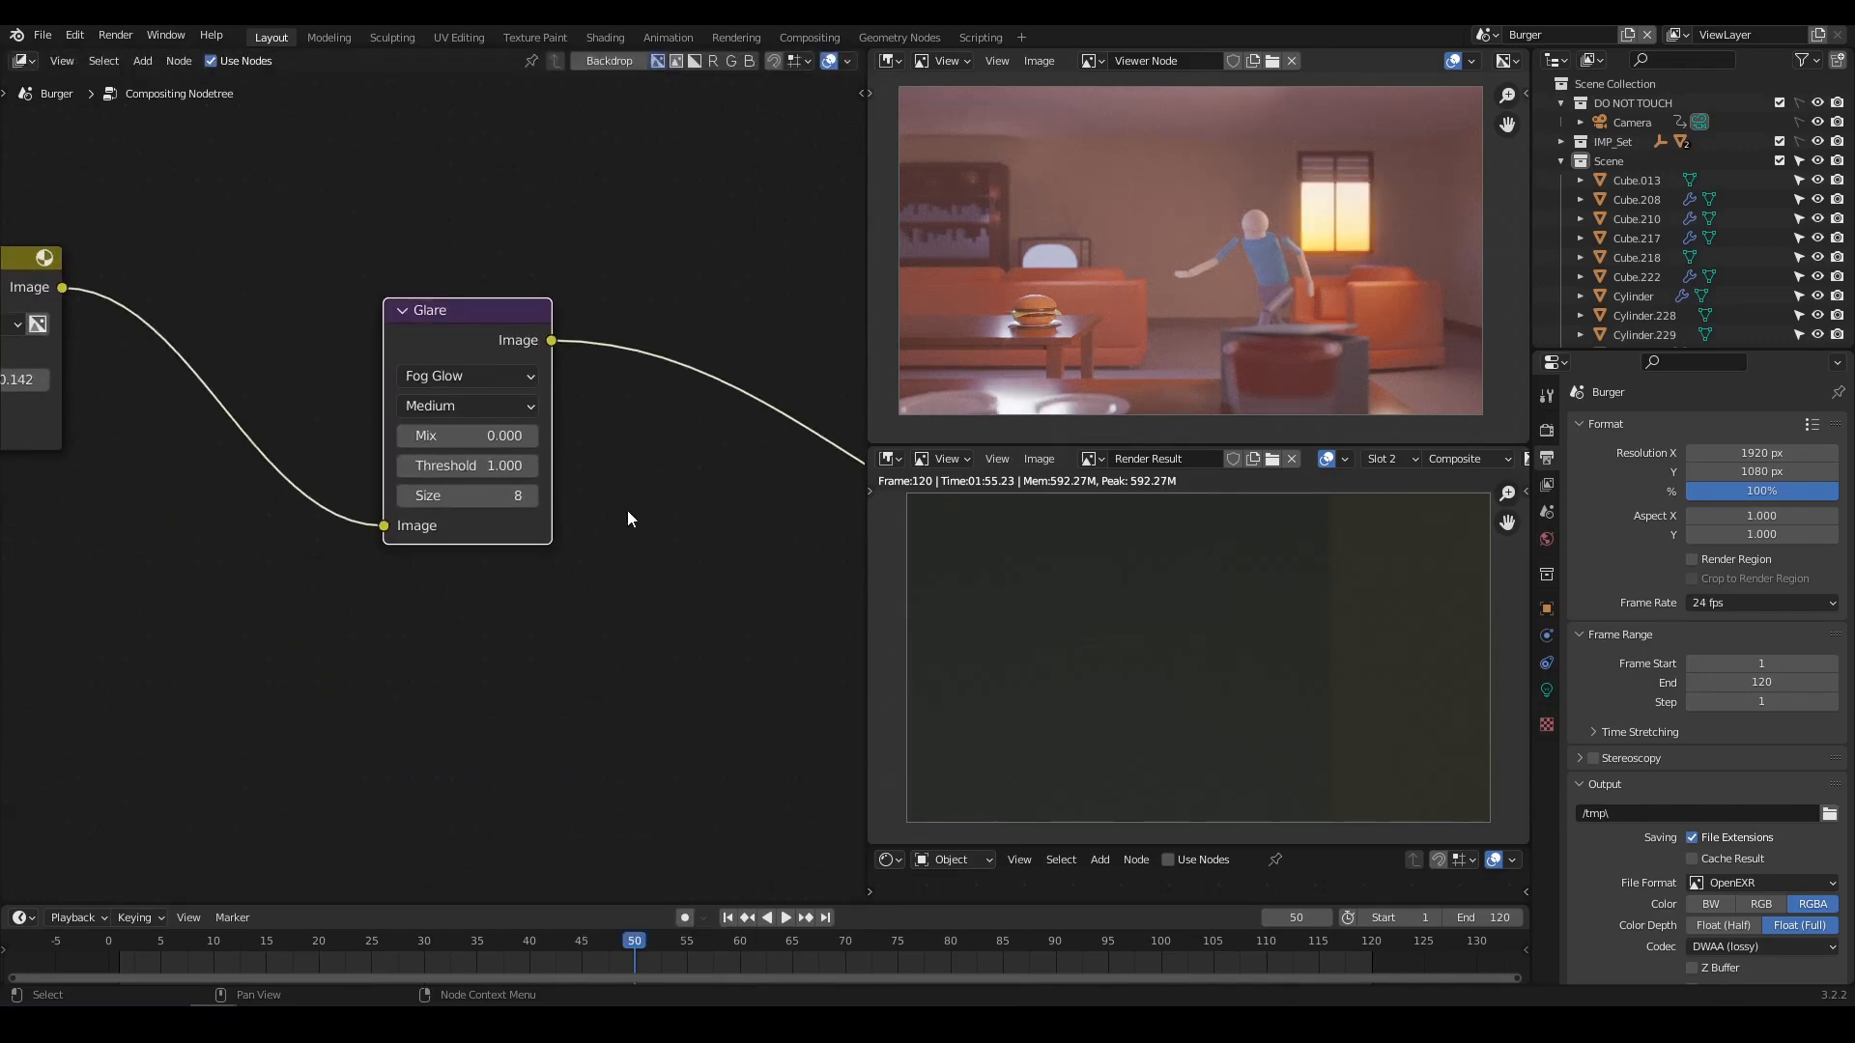
{"action": "scroll", "coordinate": [482, 463], "scroll_direction": "up", "scroll_amount": 3}
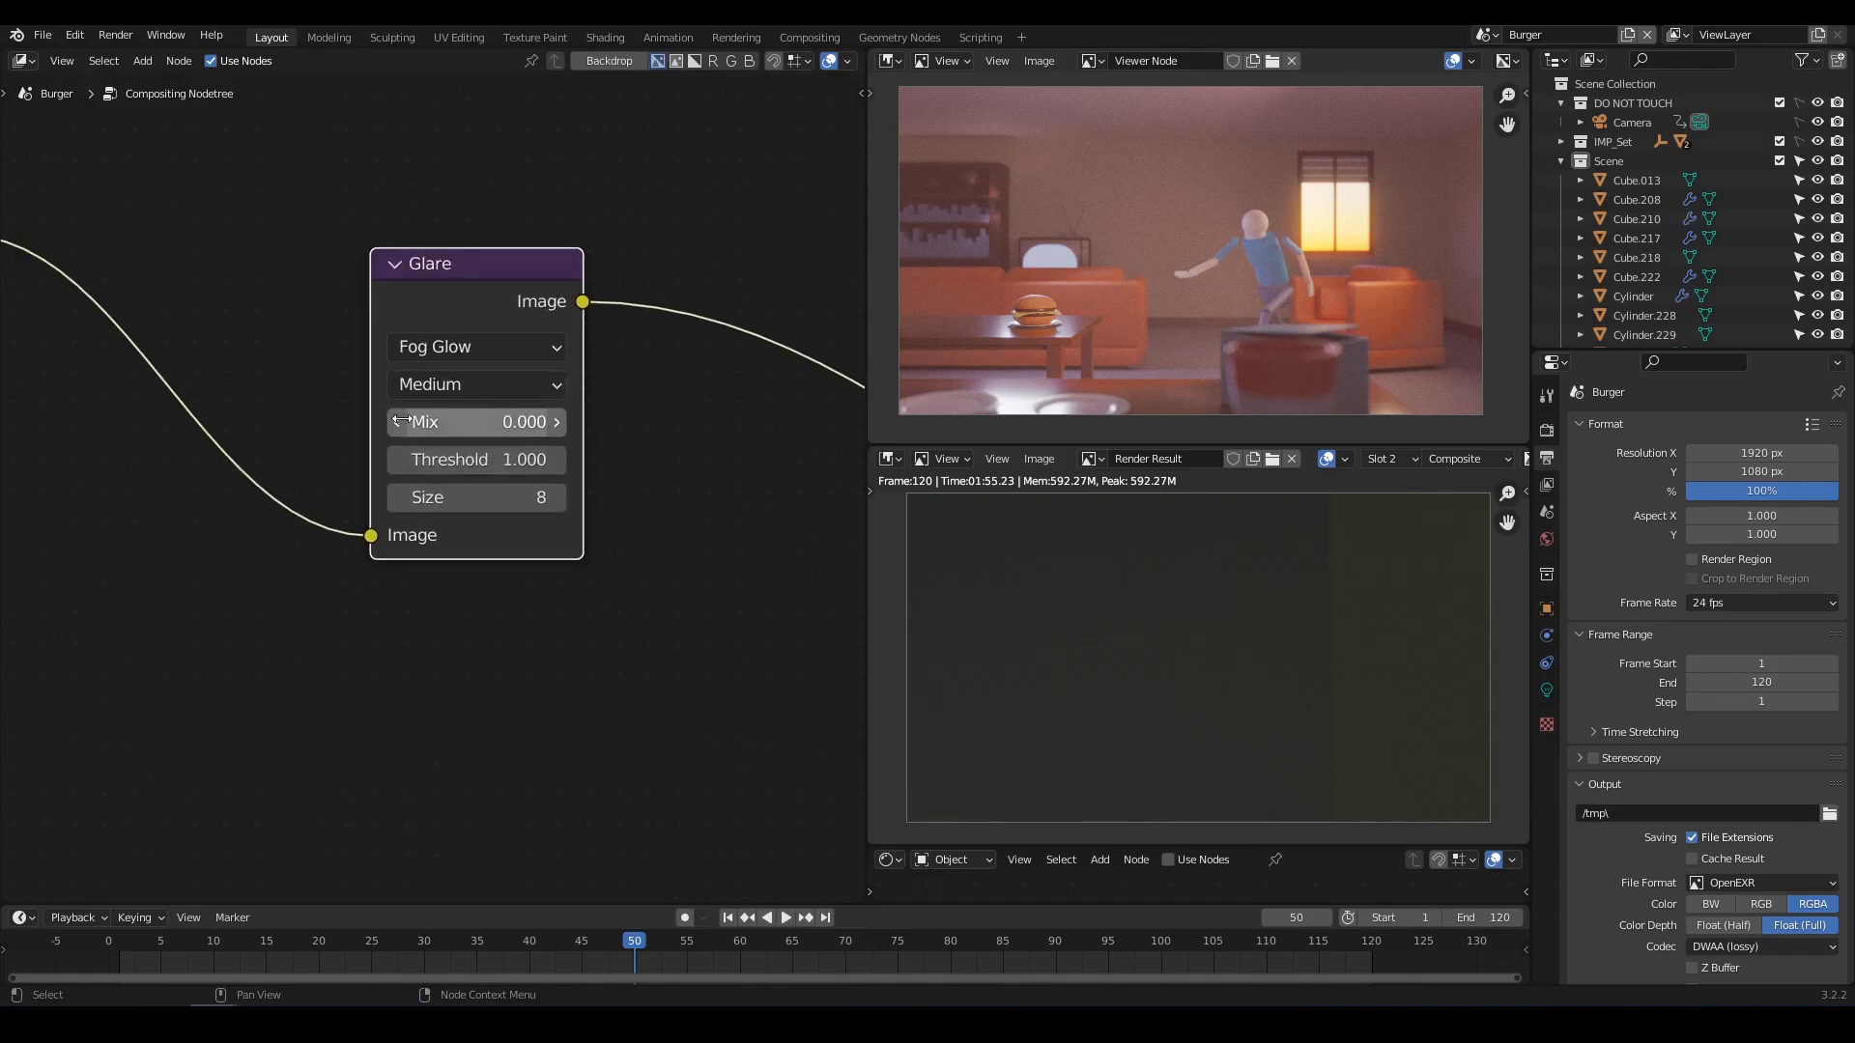
{"action": "middle_click_drag", "start_coordinate": [611, 473], "coordinate": [451, 517]}
{"action": "key", "text": "shift+d"}
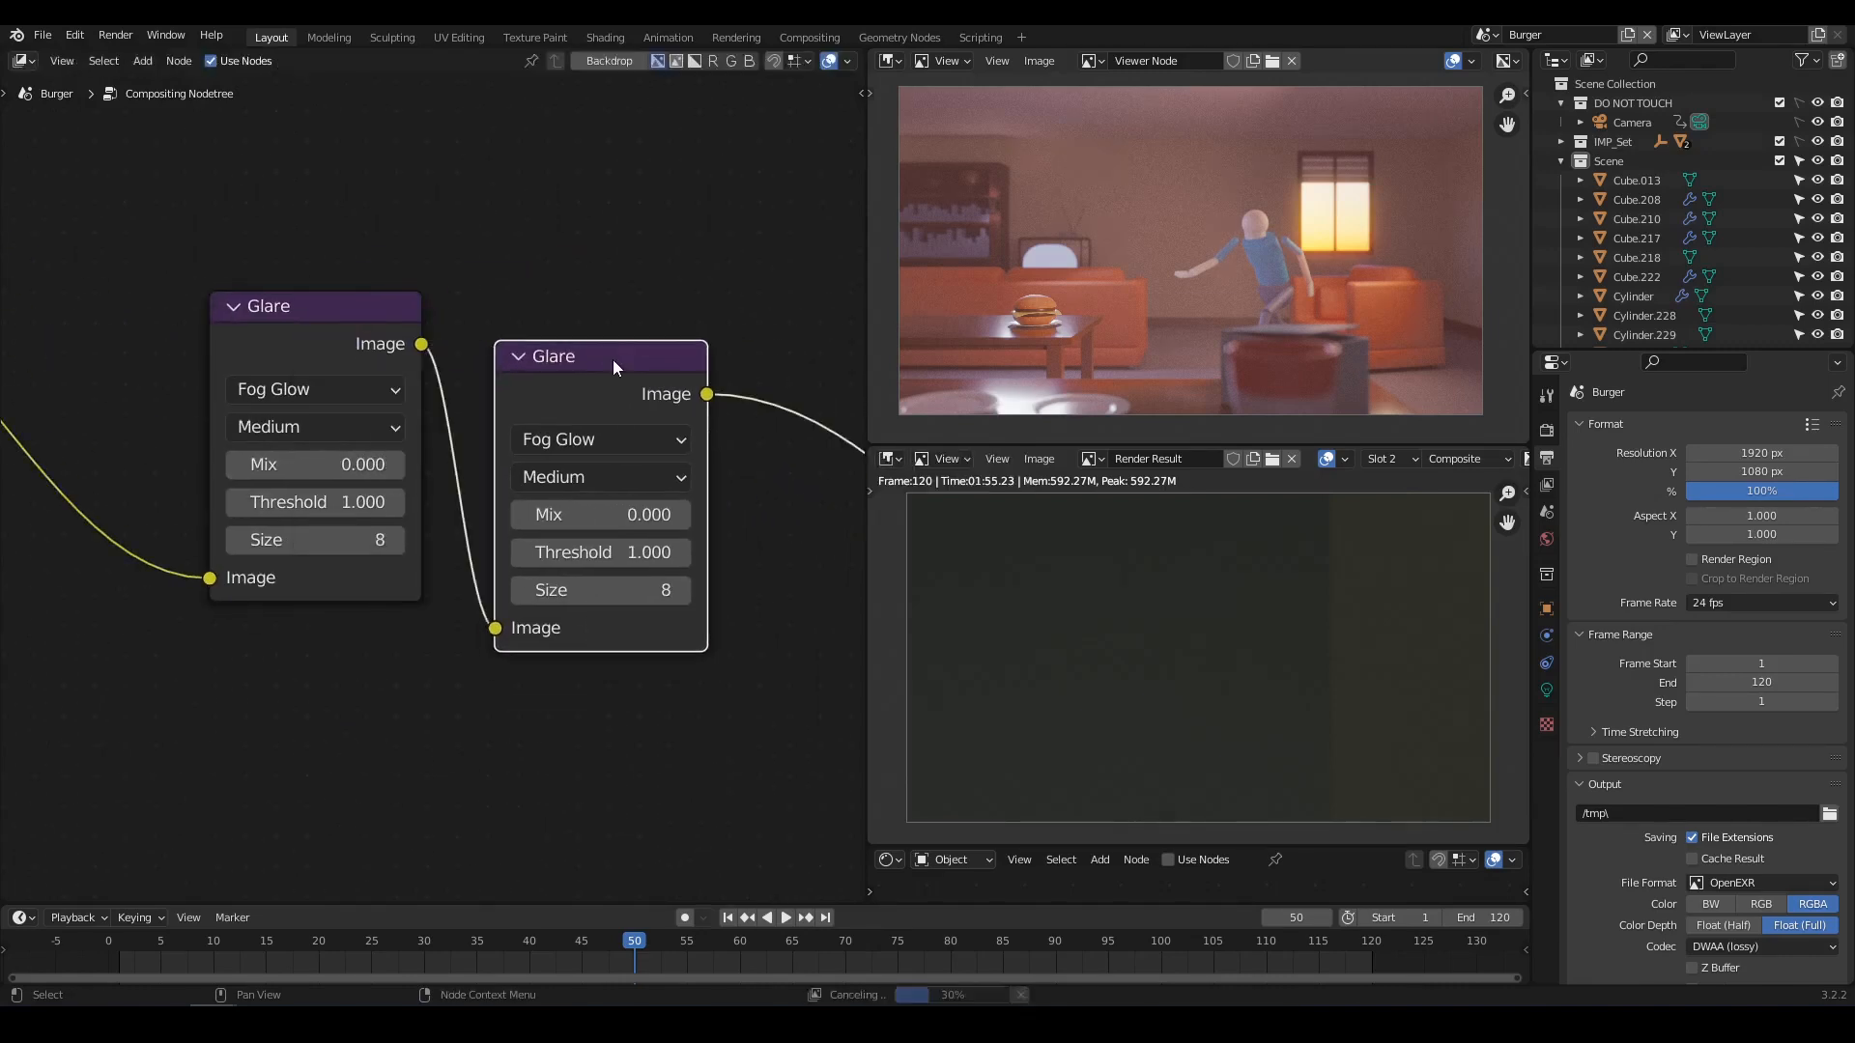
{"action": "left_click", "coordinate": [659, 359]}
{"action": "left_click", "coordinate": [641, 475]}
{"action": "left_click", "coordinate": [628, 513]}
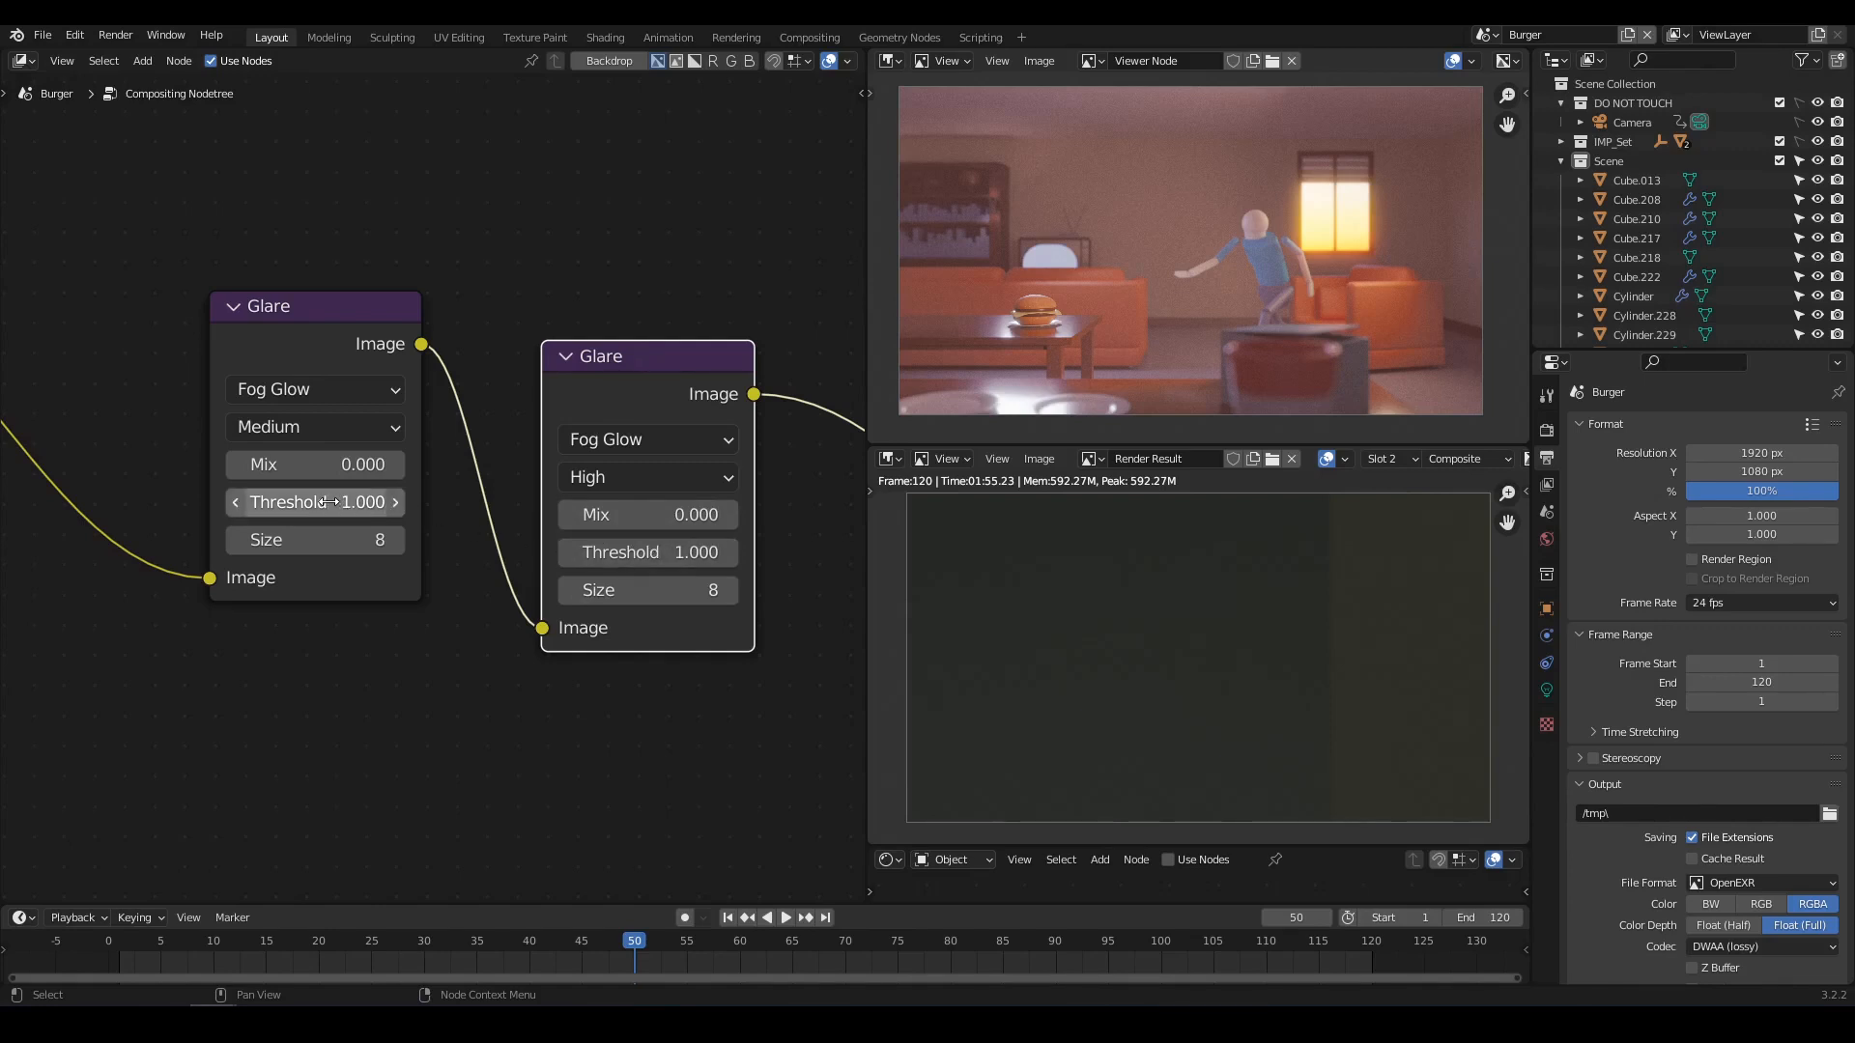
{"action": "left_click_drag", "start_coordinate": [329, 503], "coordinate": [314, 502], "text": "shift"}
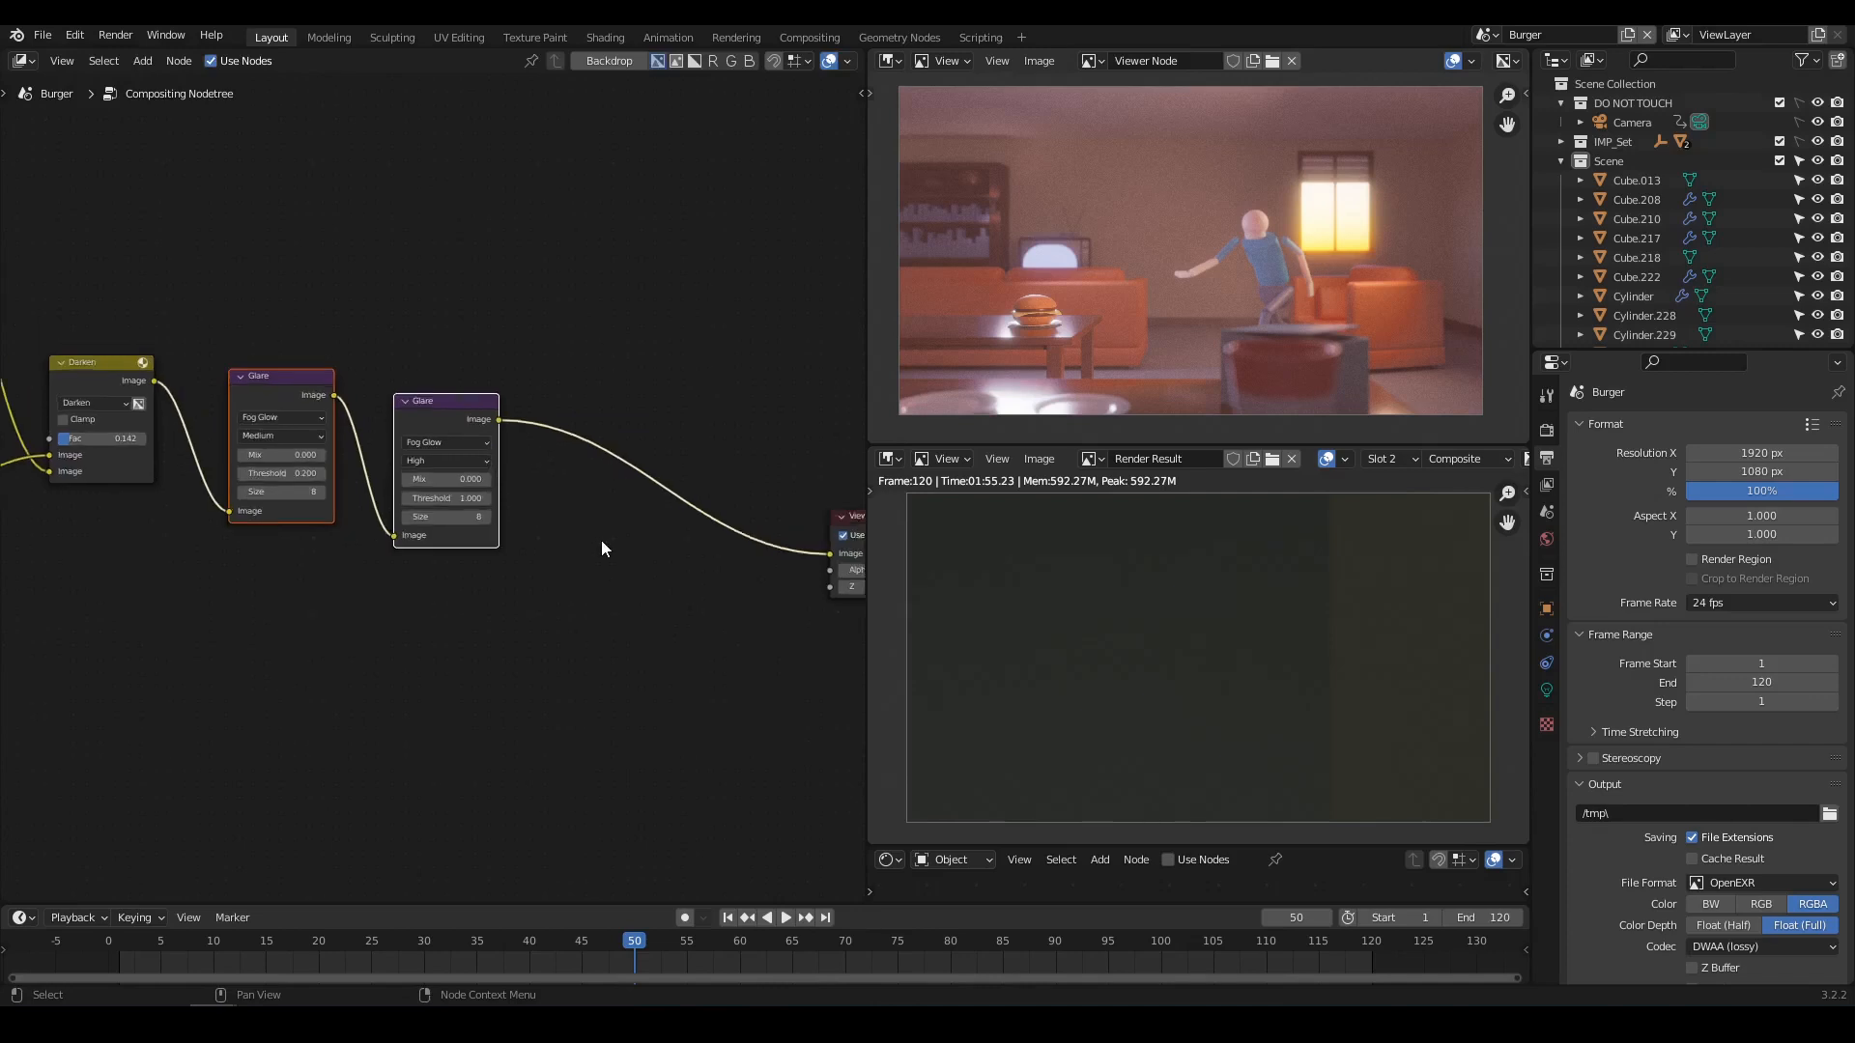
Insert a Lens Distortion node between the second Glare node and the Viewer node.
{"action": "middle_click_drag", "start_coordinate": [601, 541], "coordinate": [449, 517]}
{"action": "scroll", "coordinate": [449, 517], "scroll_direction": "up", "scroll_amount": 3}
{"action": "key", "text": "shift+a"}
{"action": "mouse_move", "coordinate": [449, 518]}
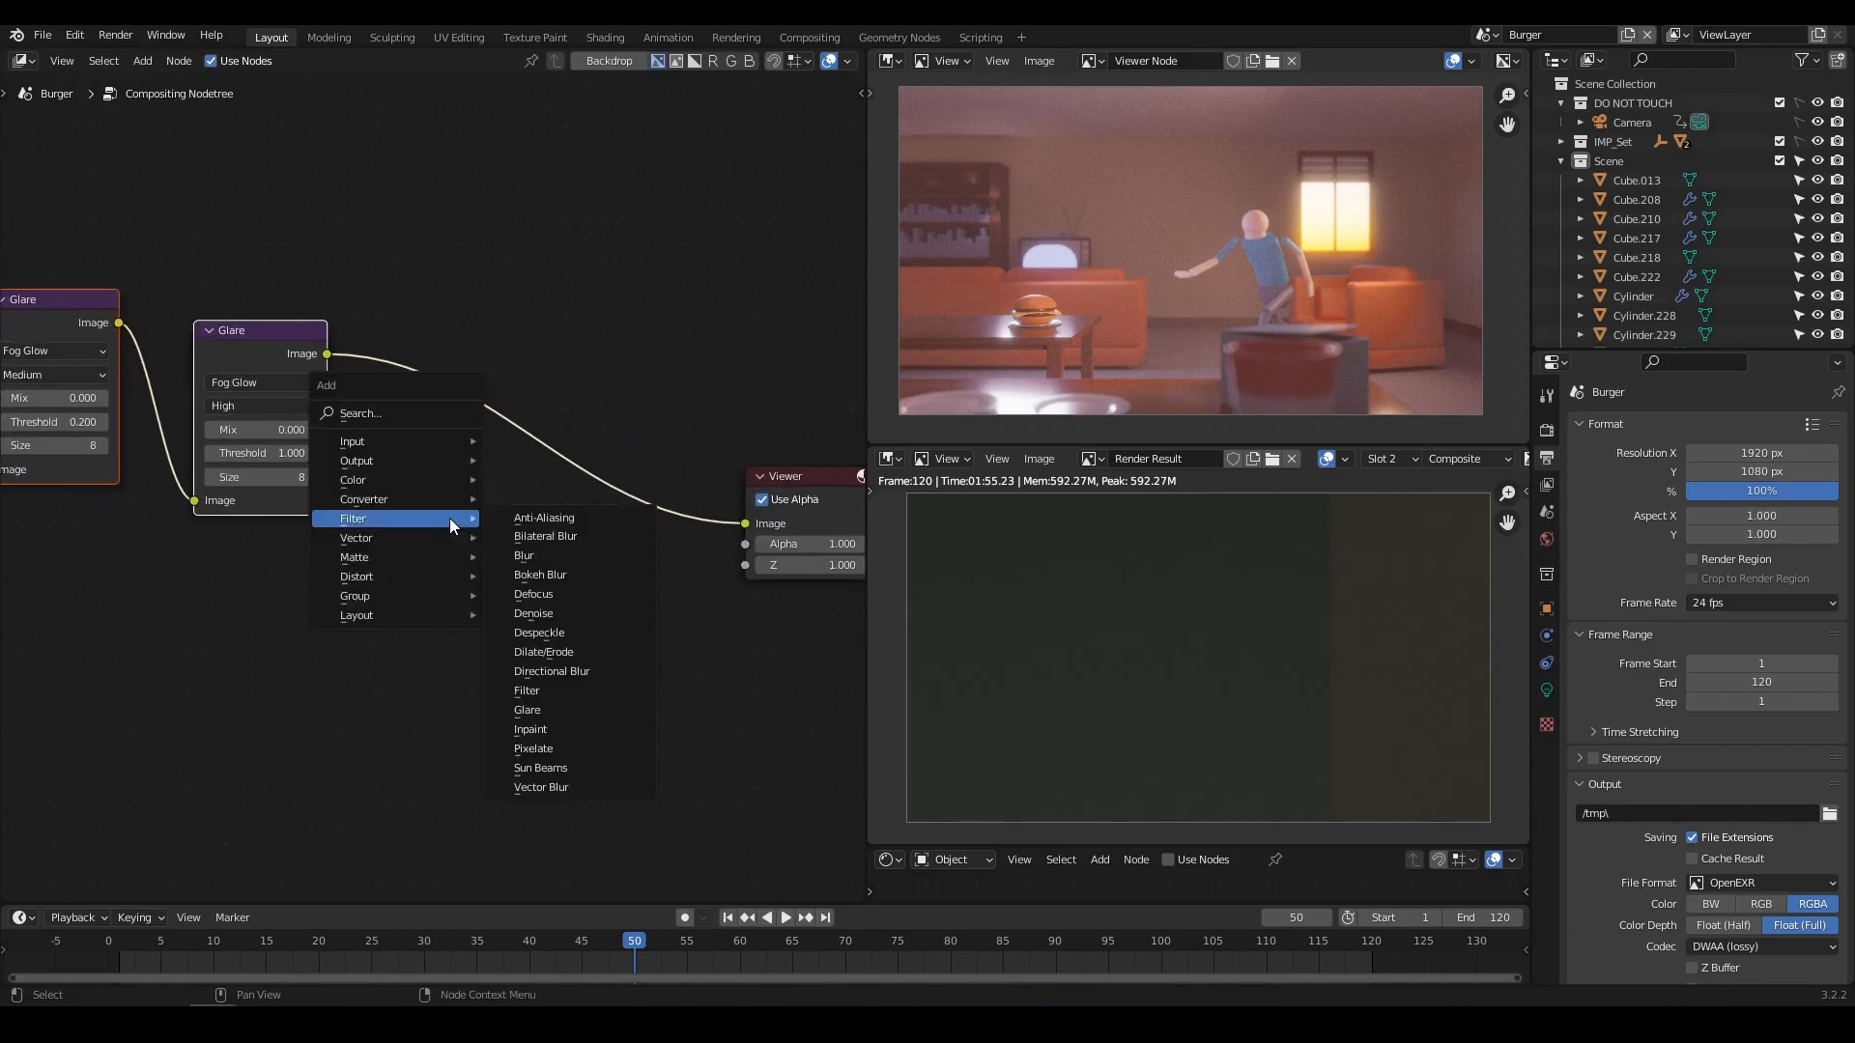
{"action": "mouse_move", "coordinate": [433, 576]}
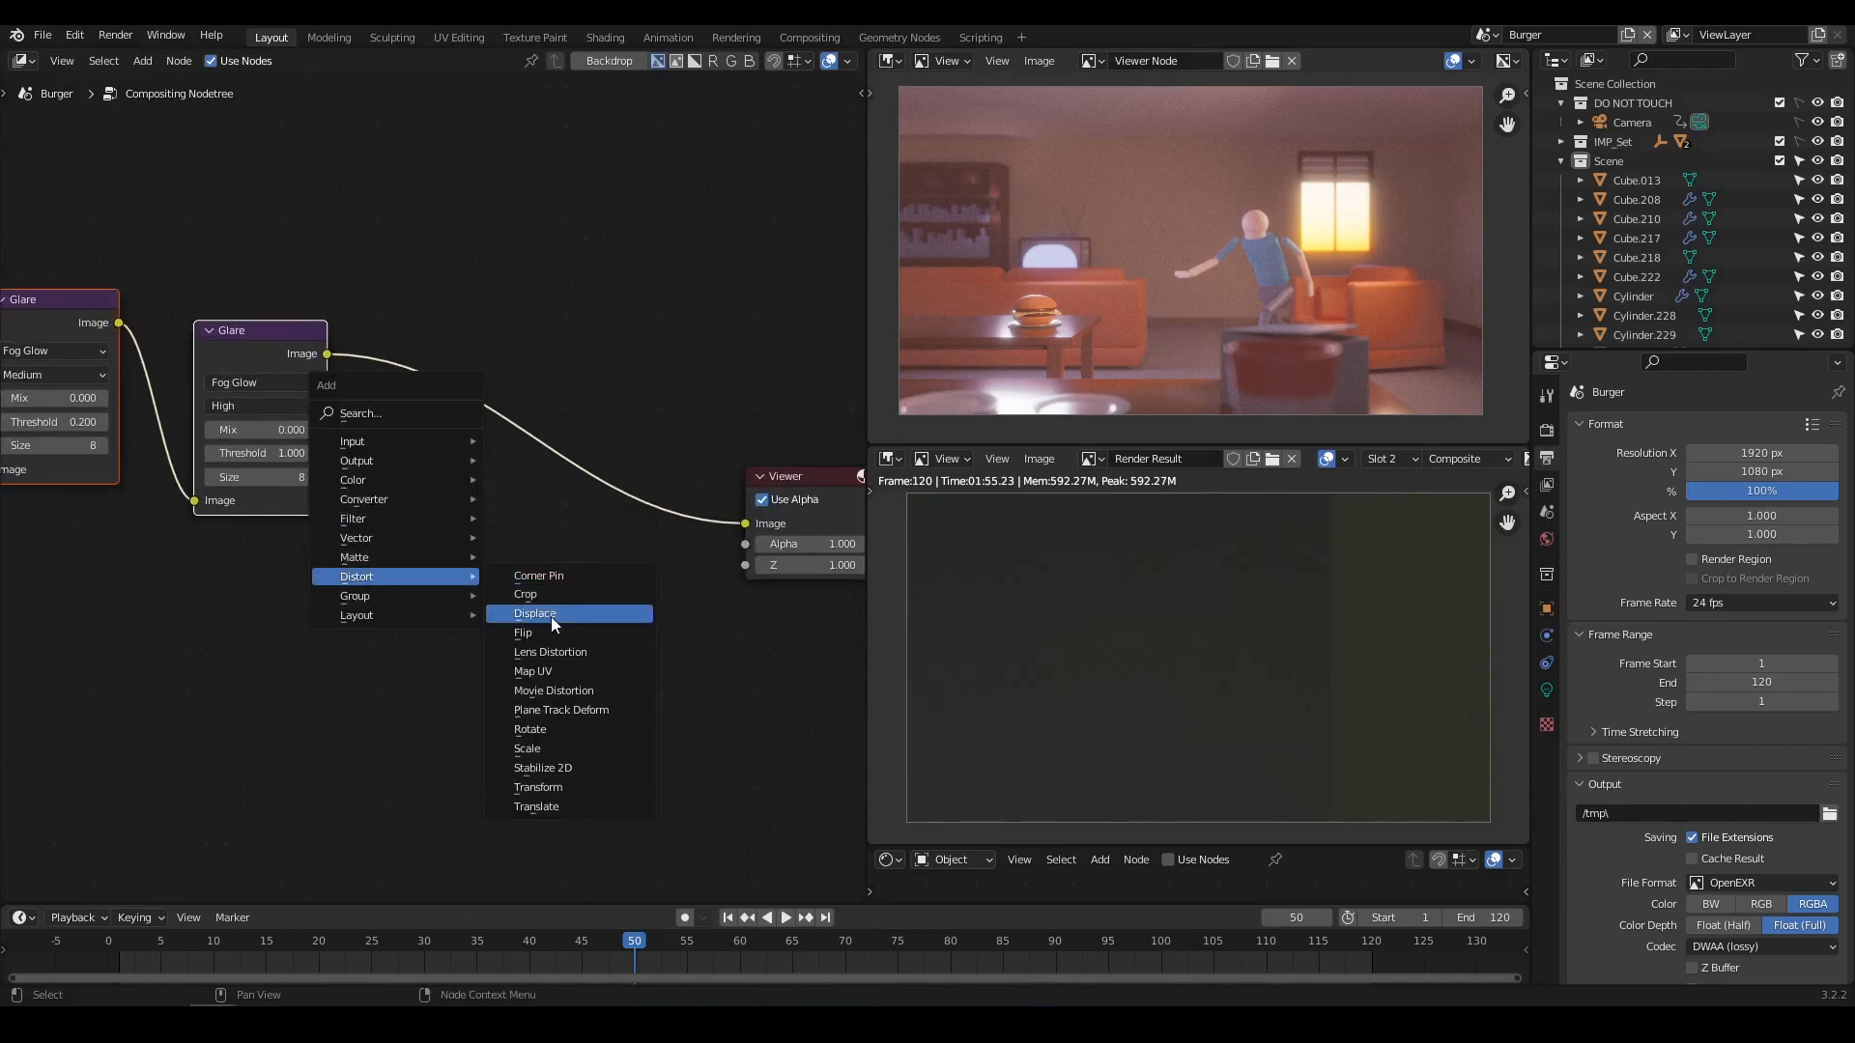
{"action": "left_click", "coordinate": [552, 651]}
{"action": "left_click", "coordinate": [552, 458]}
{"action": "scroll", "coordinate": [655, 477], "scroll_direction": "up", "scroll_amount": 2}
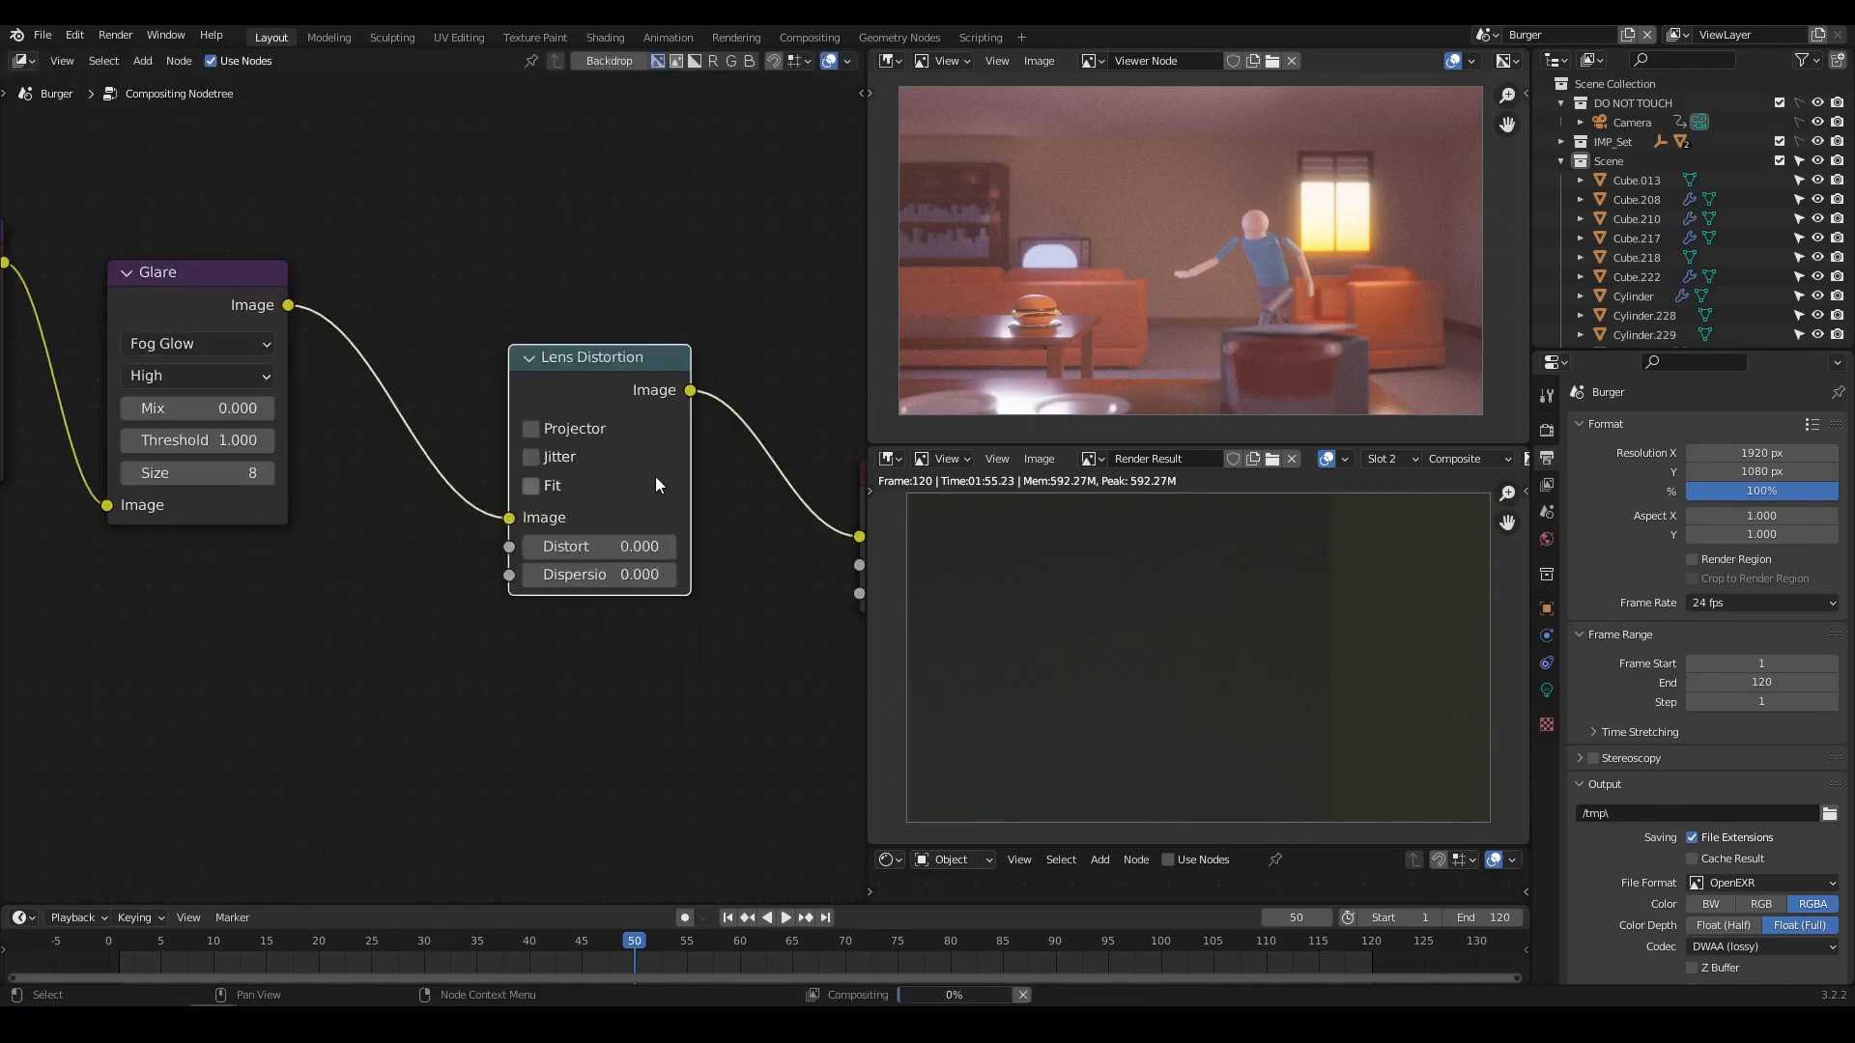
Set the Lens Distortion node's Distort to 0.02 and enable Fit.
{"action": "scroll", "coordinate": [655, 485], "scroll_direction": "up", "scroll_amount": 2}
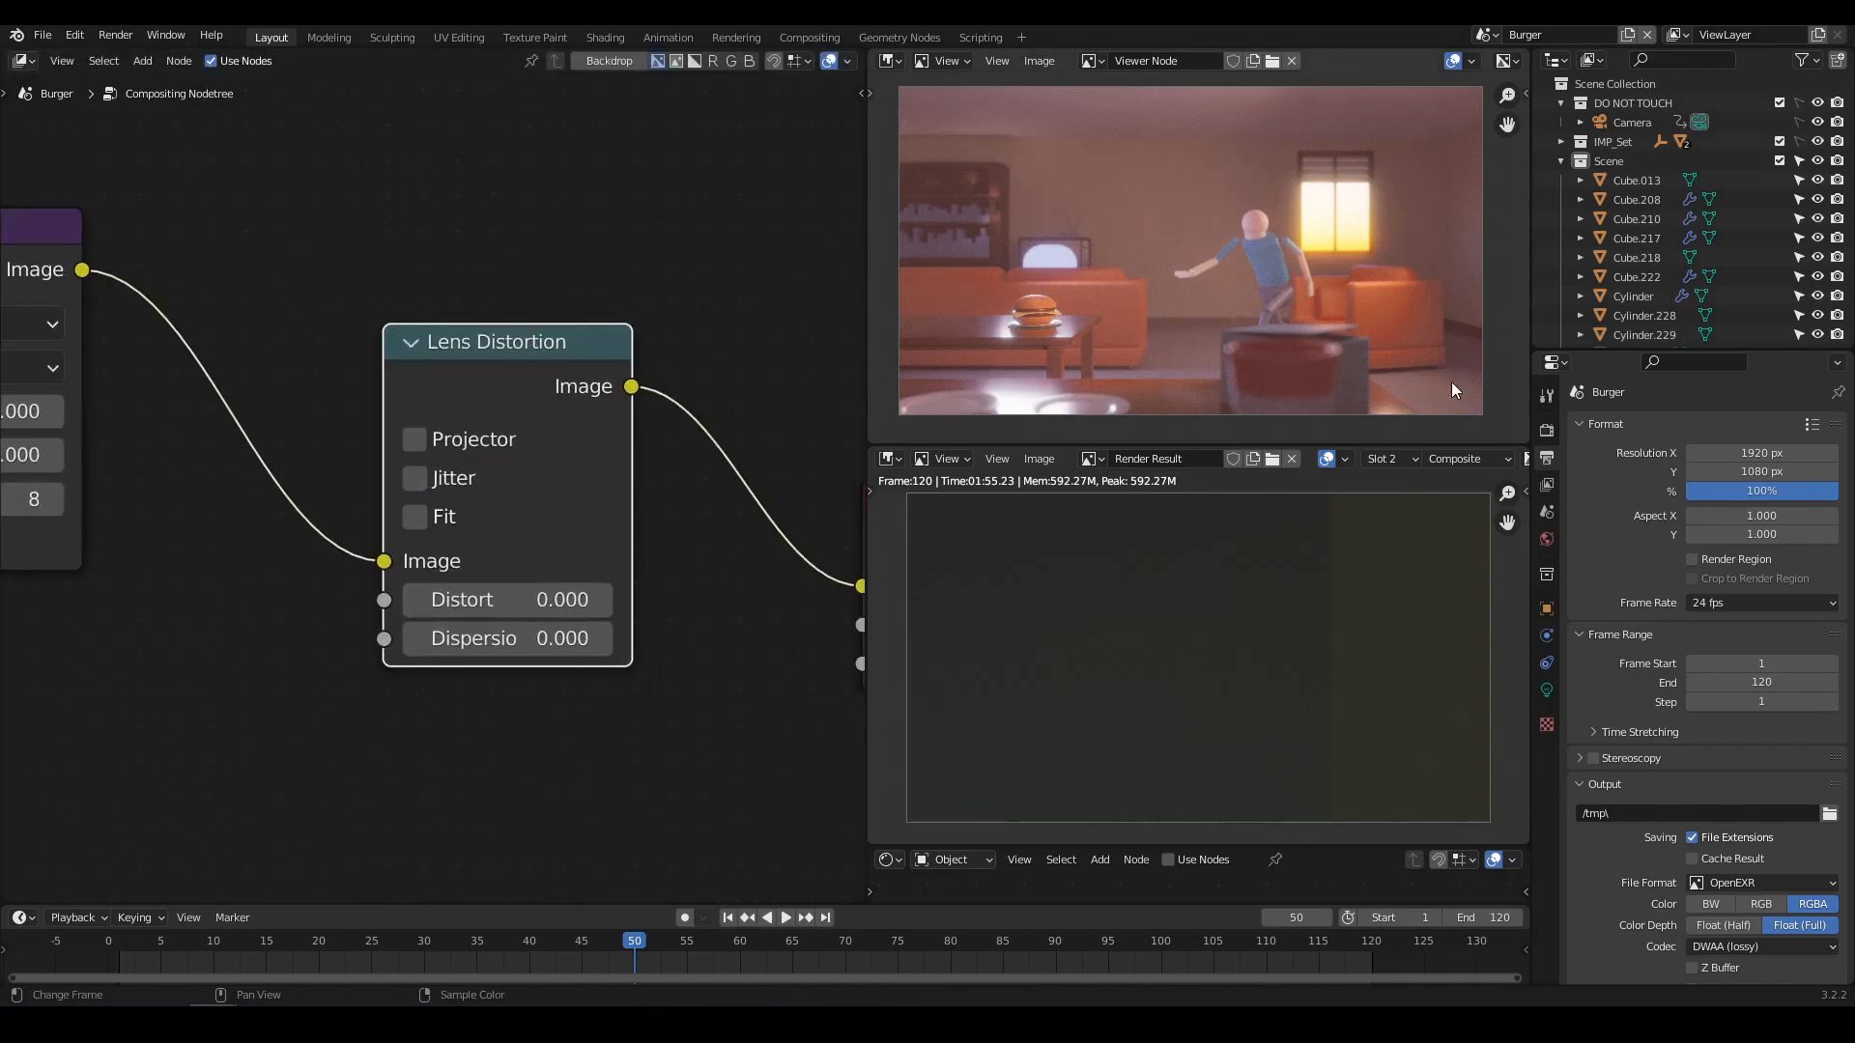
{"action": "scroll", "coordinate": [1302, 336], "scroll_direction": "up", "scroll_amount": 6}
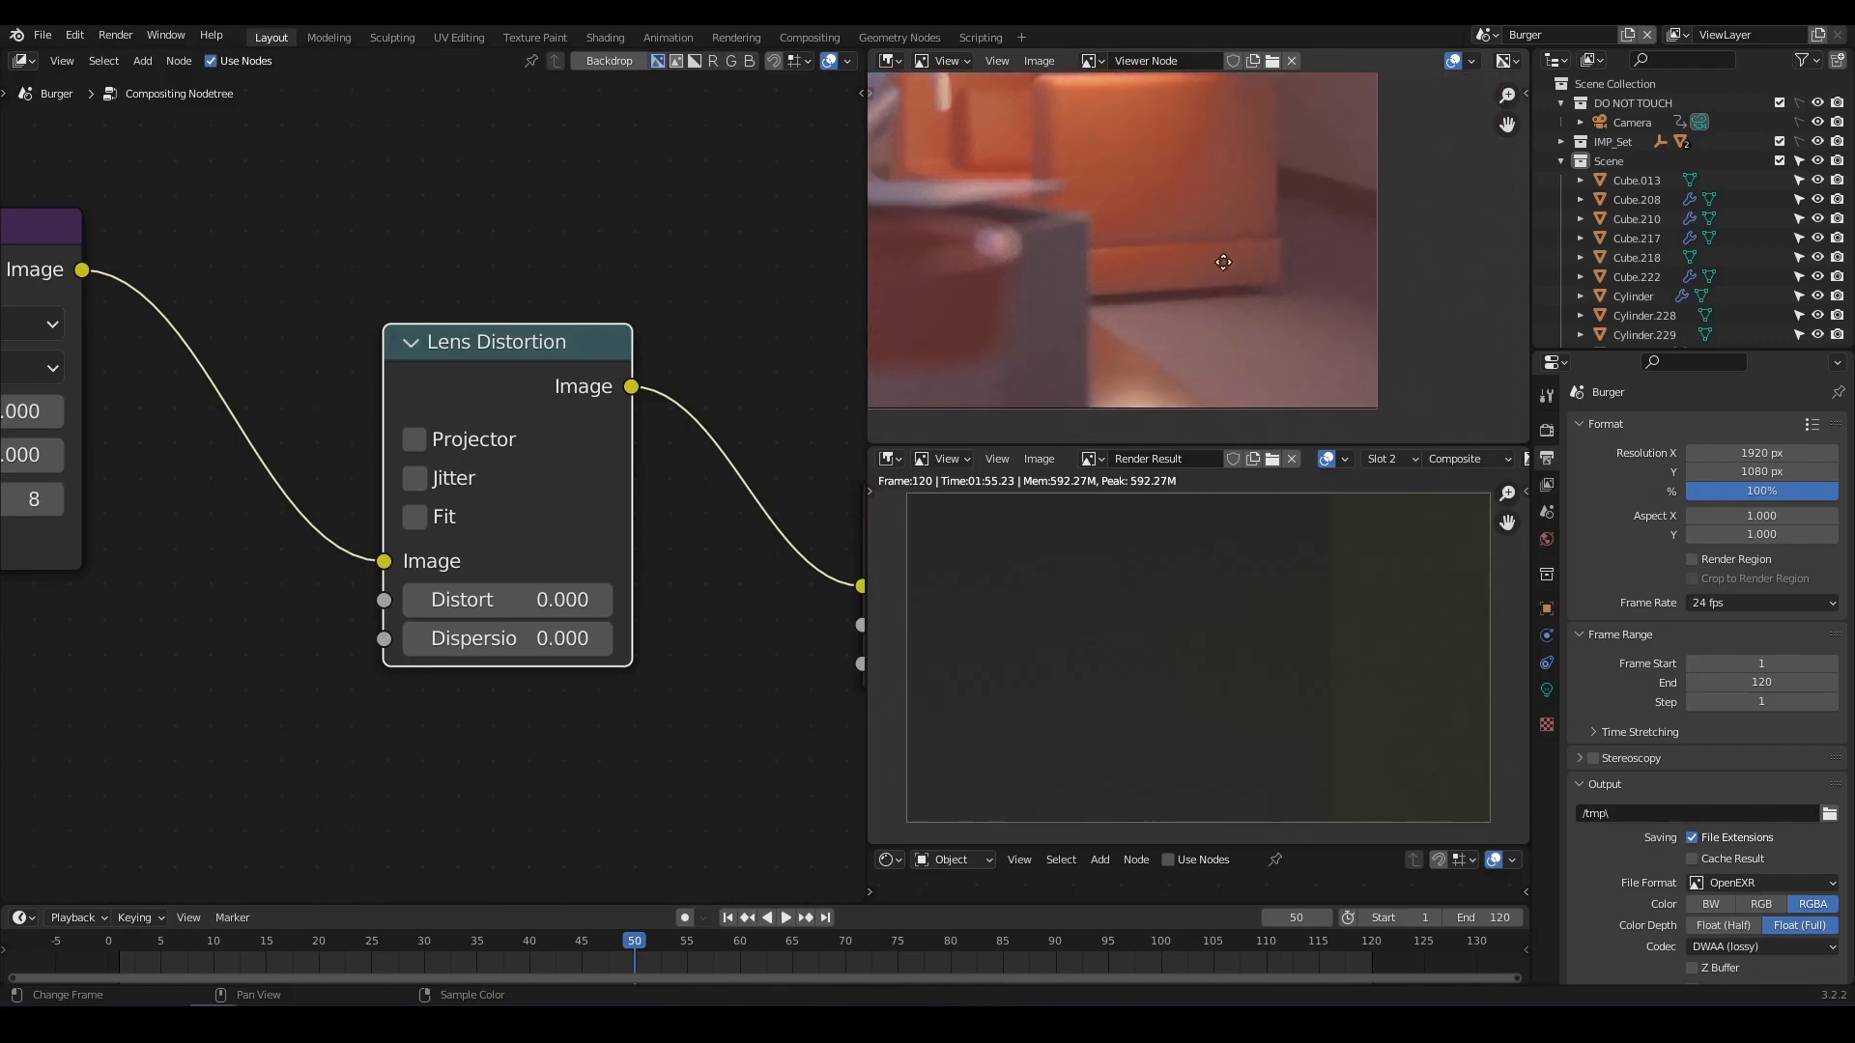
{"action": "scroll", "coordinate": [1239, 282], "scroll_direction": "down", "scroll_amount": 4}
{"action": "middle_click_drag", "start_coordinate": [1206, 372], "coordinate": [1226, 401]}
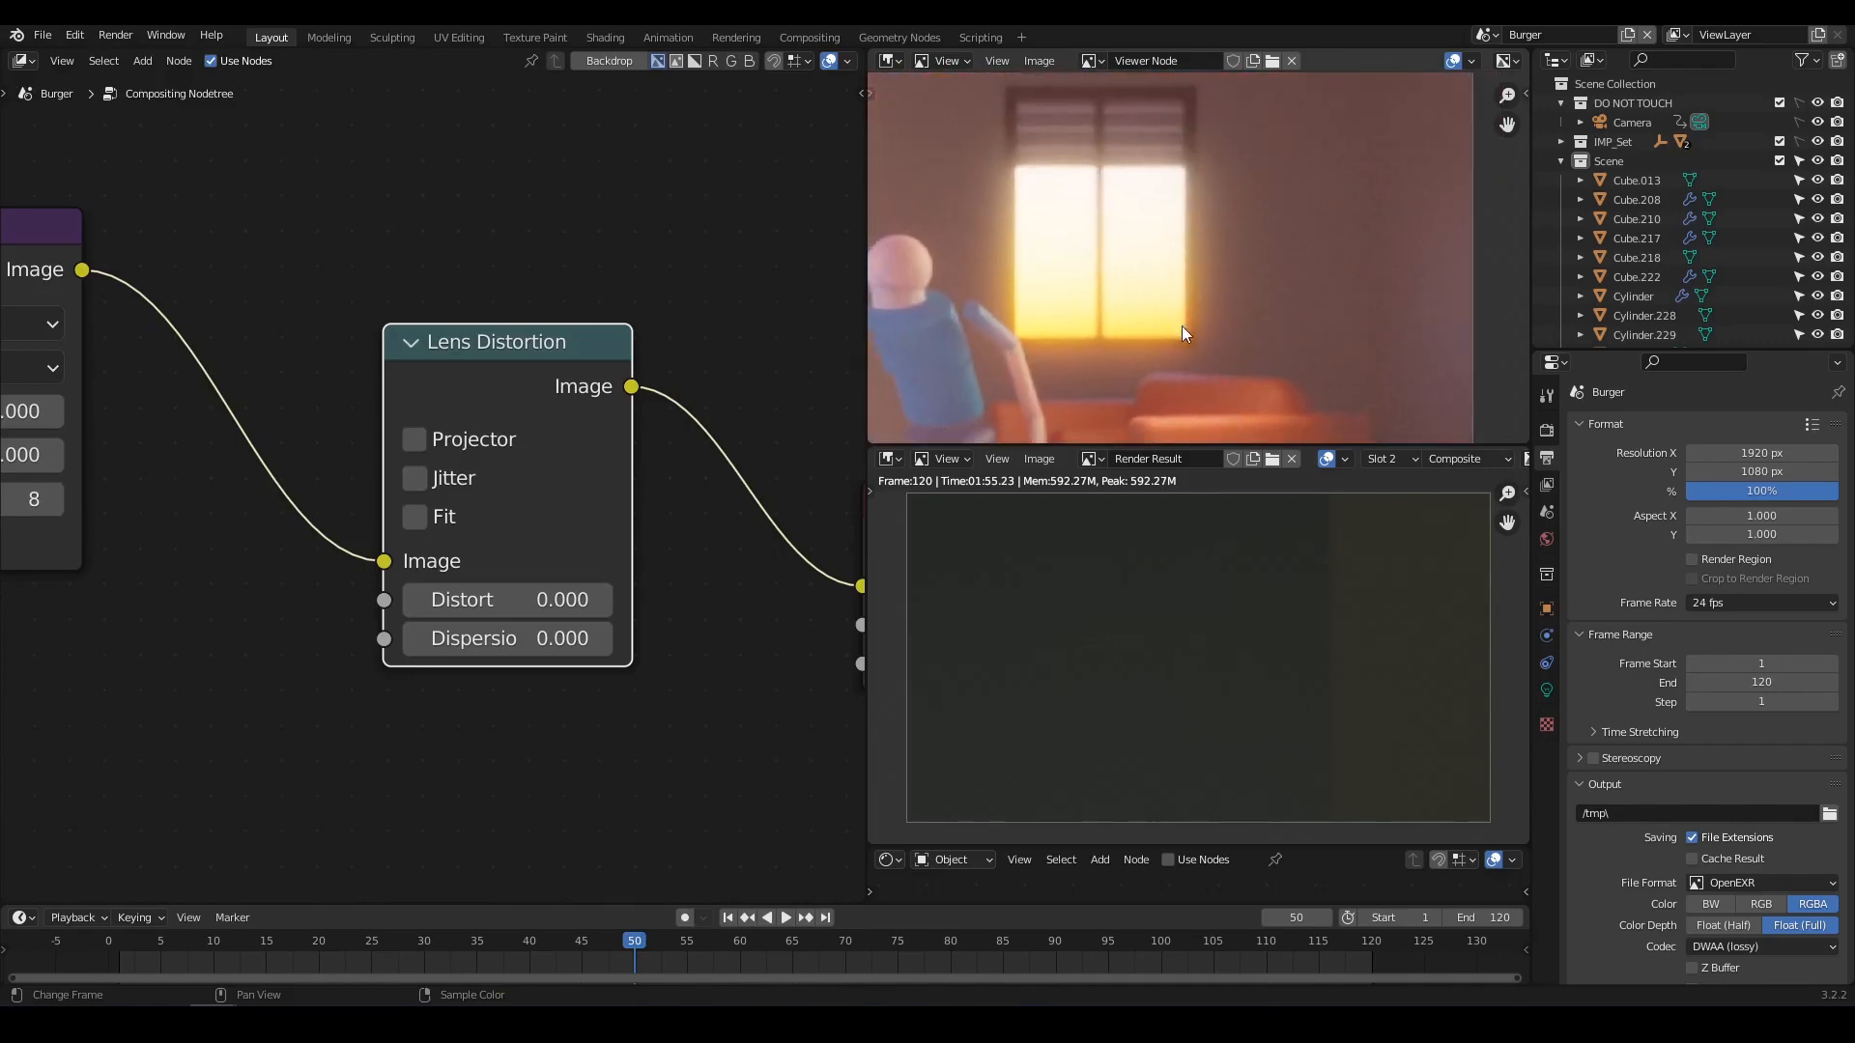
{"action": "left_click", "coordinate": [483, 599]}
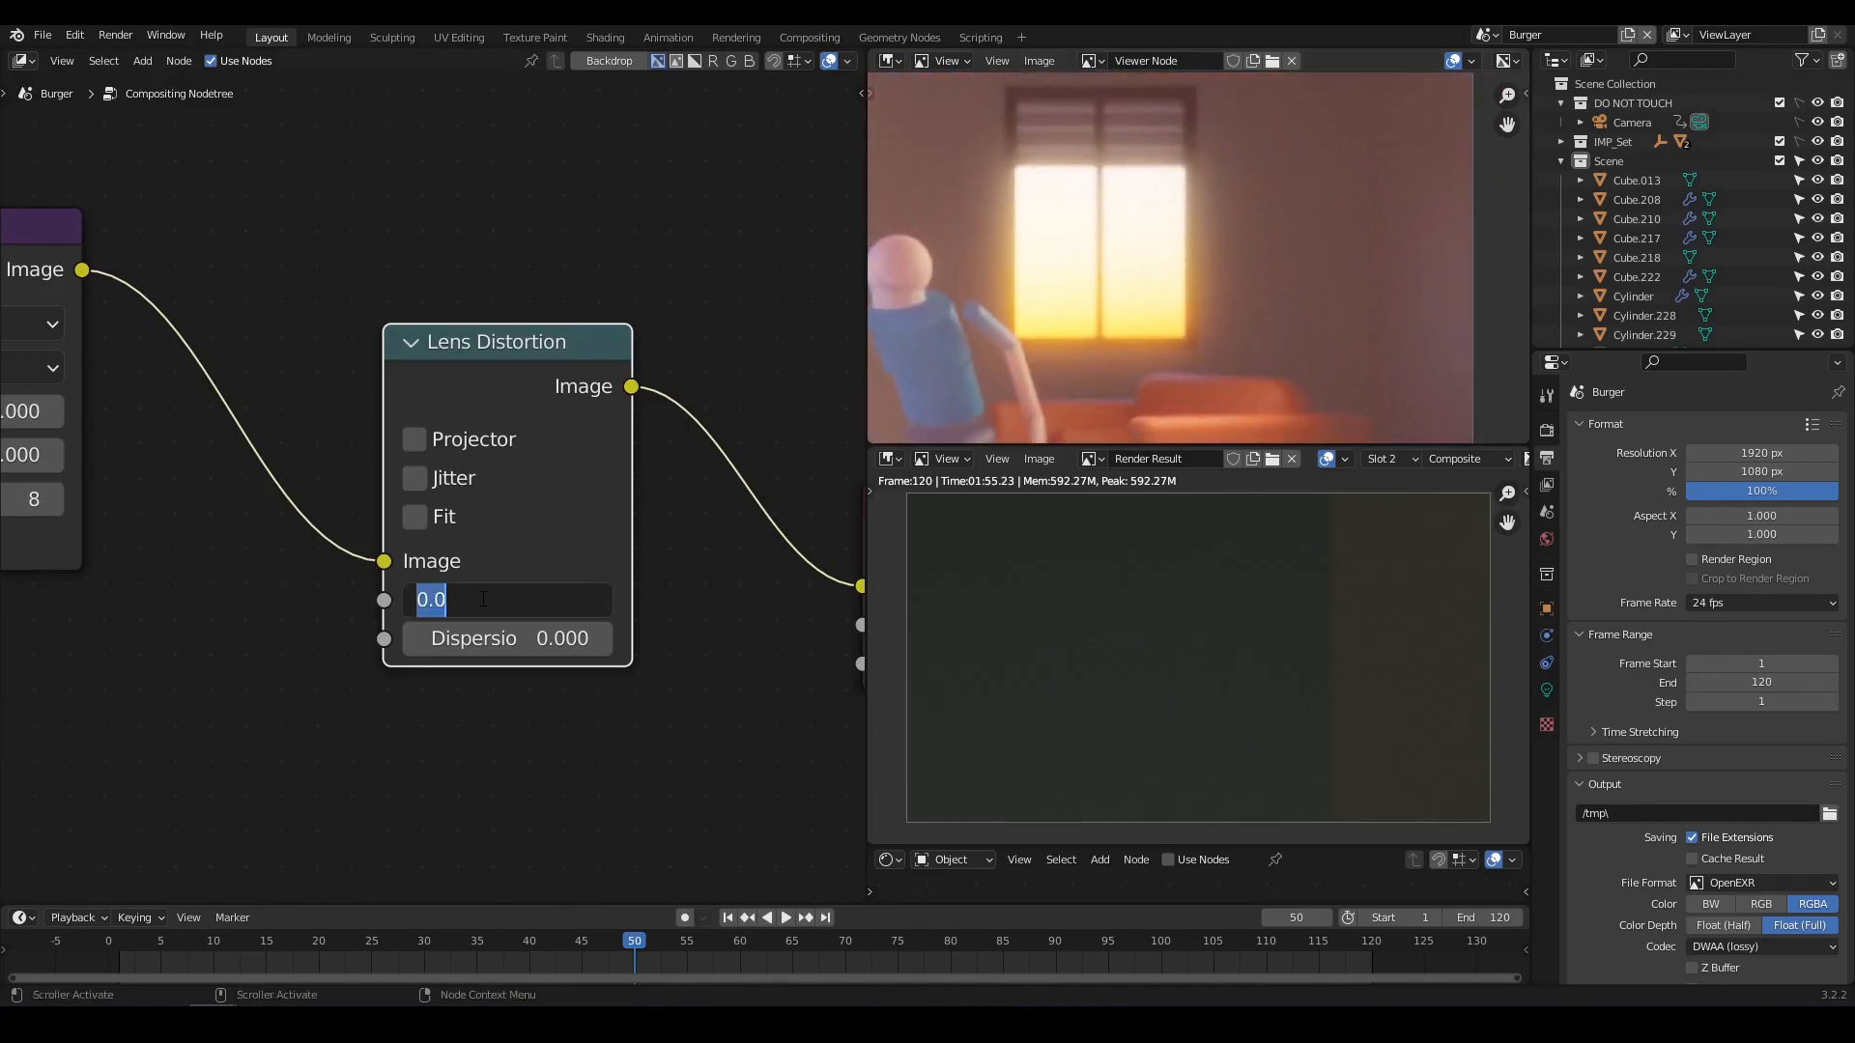
{"action": "type", "text": ".0"}
{"action": "key", "text": "Return"}
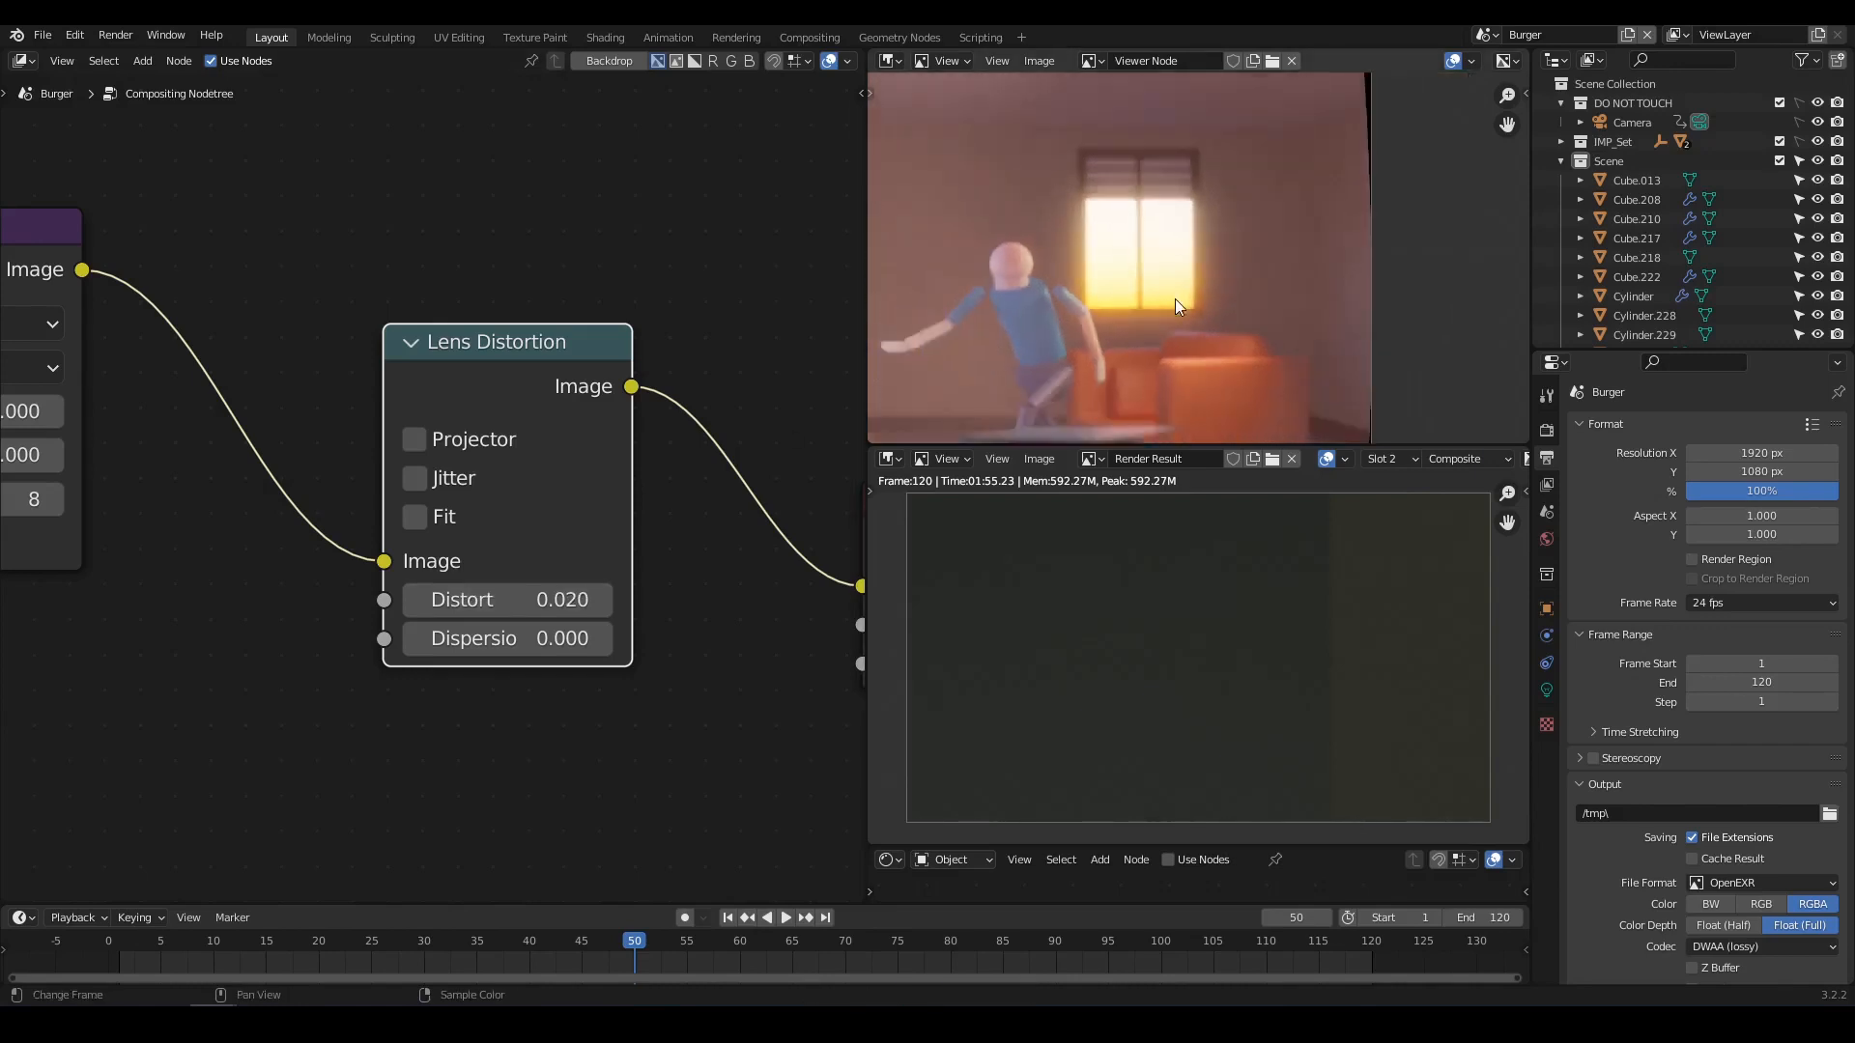
{"action": "scroll", "coordinate": [1281, 155], "scroll_direction": "down", "scroll_amount": 2}
{"action": "scroll", "coordinate": [1323, 137], "scroll_direction": "up", "scroll_amount": 4}
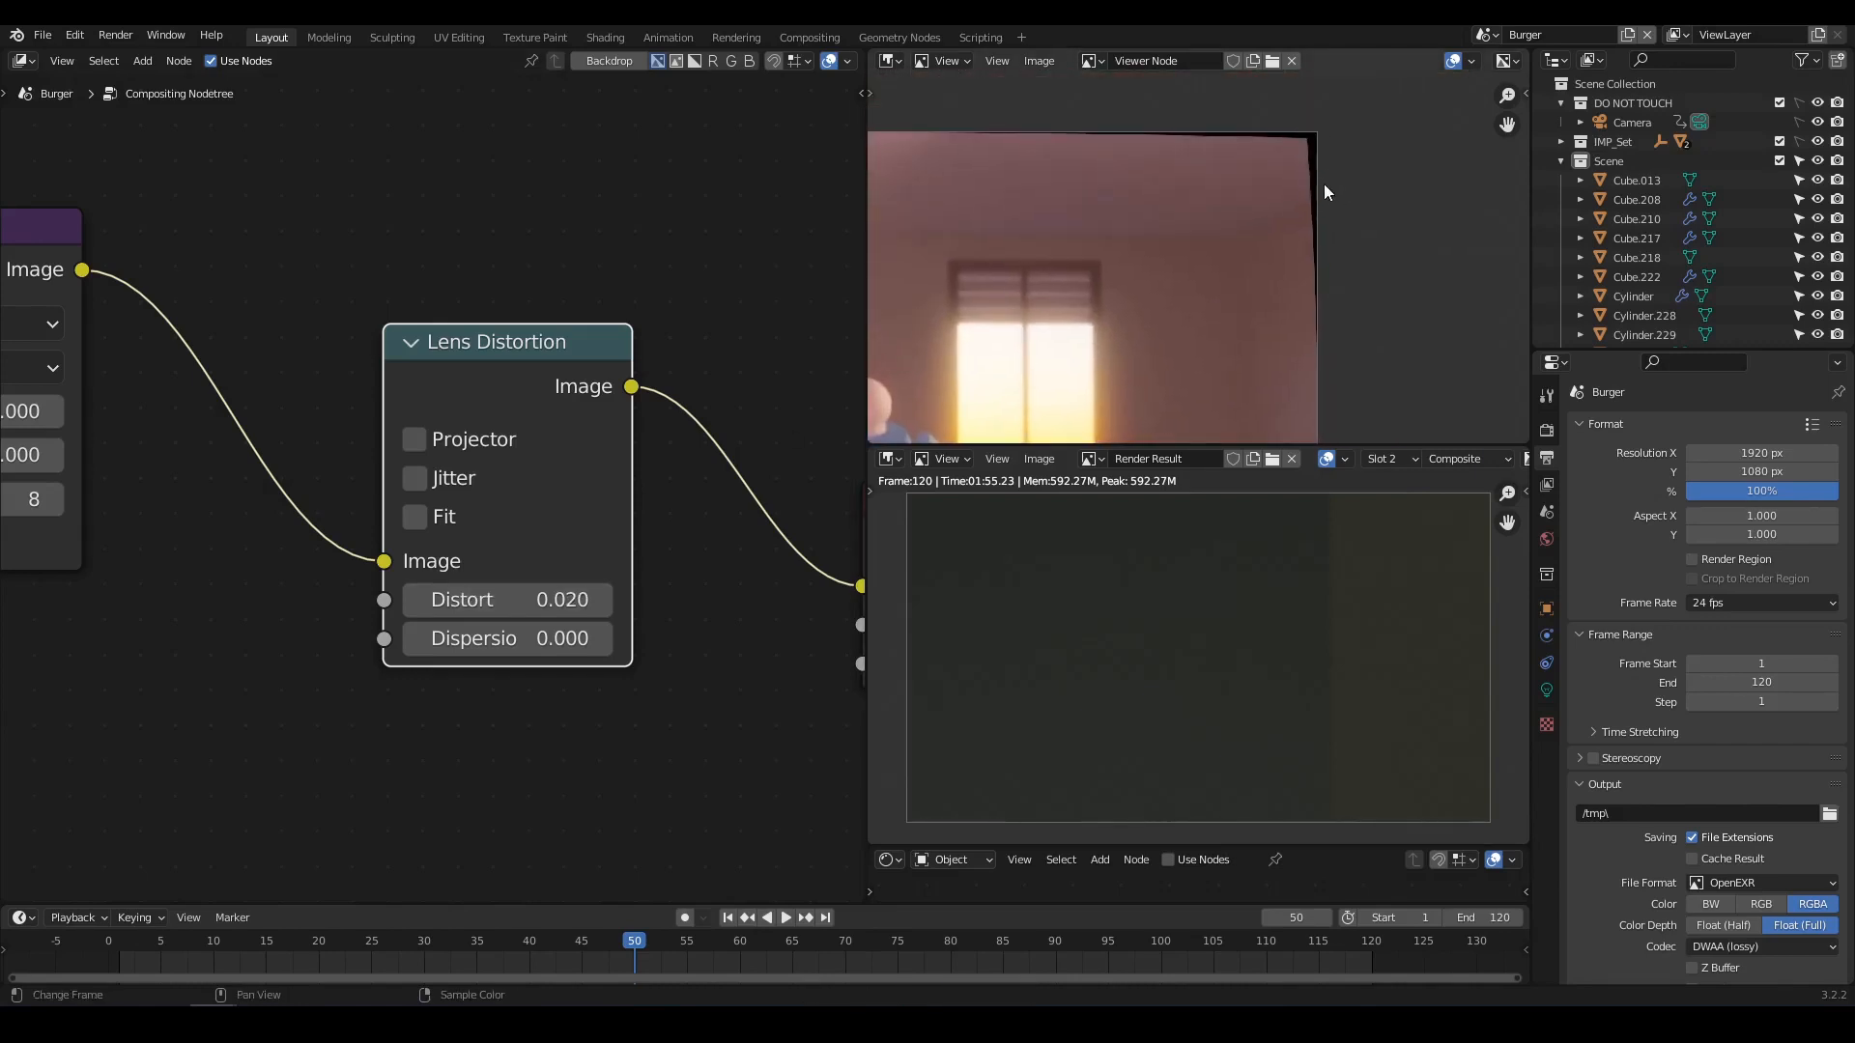
{"action": "left_click", "coordinate": [415, 518]}
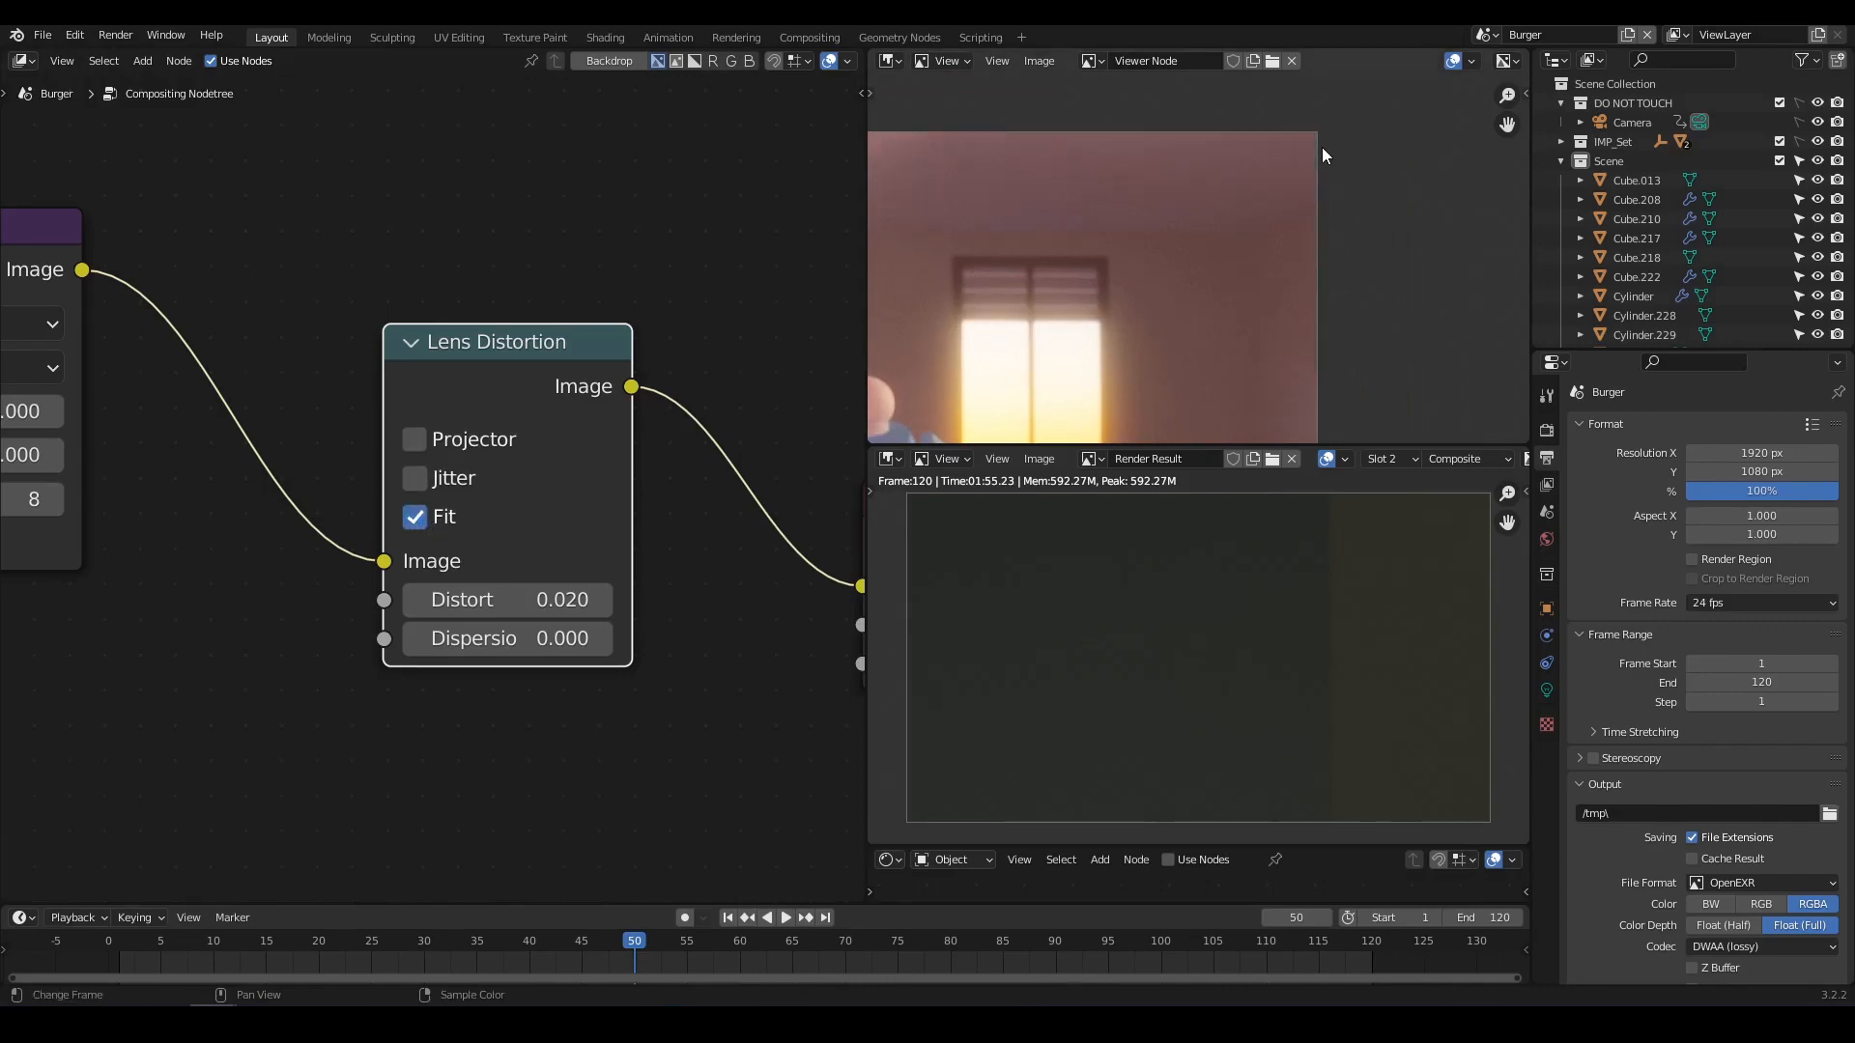
Set the Lens Distortion node's Dispersion to 0.02 and inspect the color fringing around the edges of the viewer image.
{"action": "middle_click_drag", "start_coordinate": [1143, 419], "coordinate": [1193, 254]}
{"action": "left_click", "coordinate": [509, 637]}
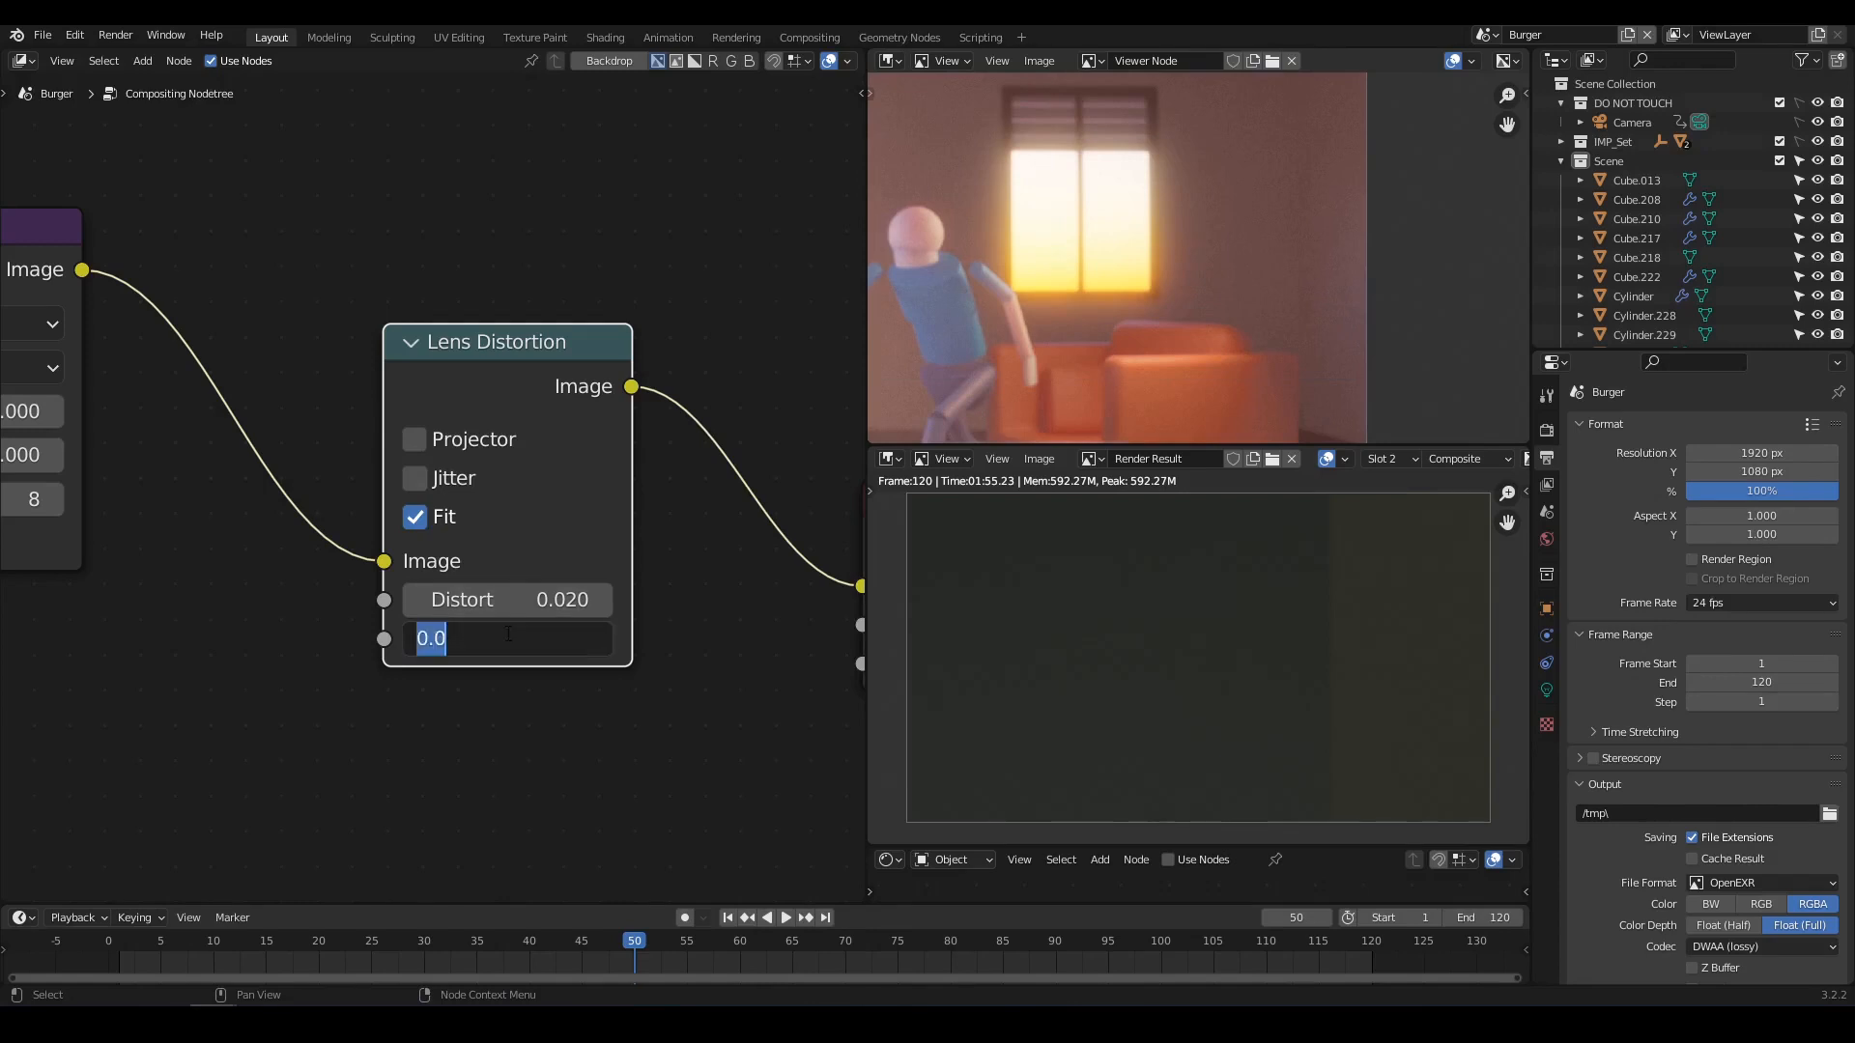
{"action": "type", "text": ".02"}
{"action": "key", "text": "Return"}
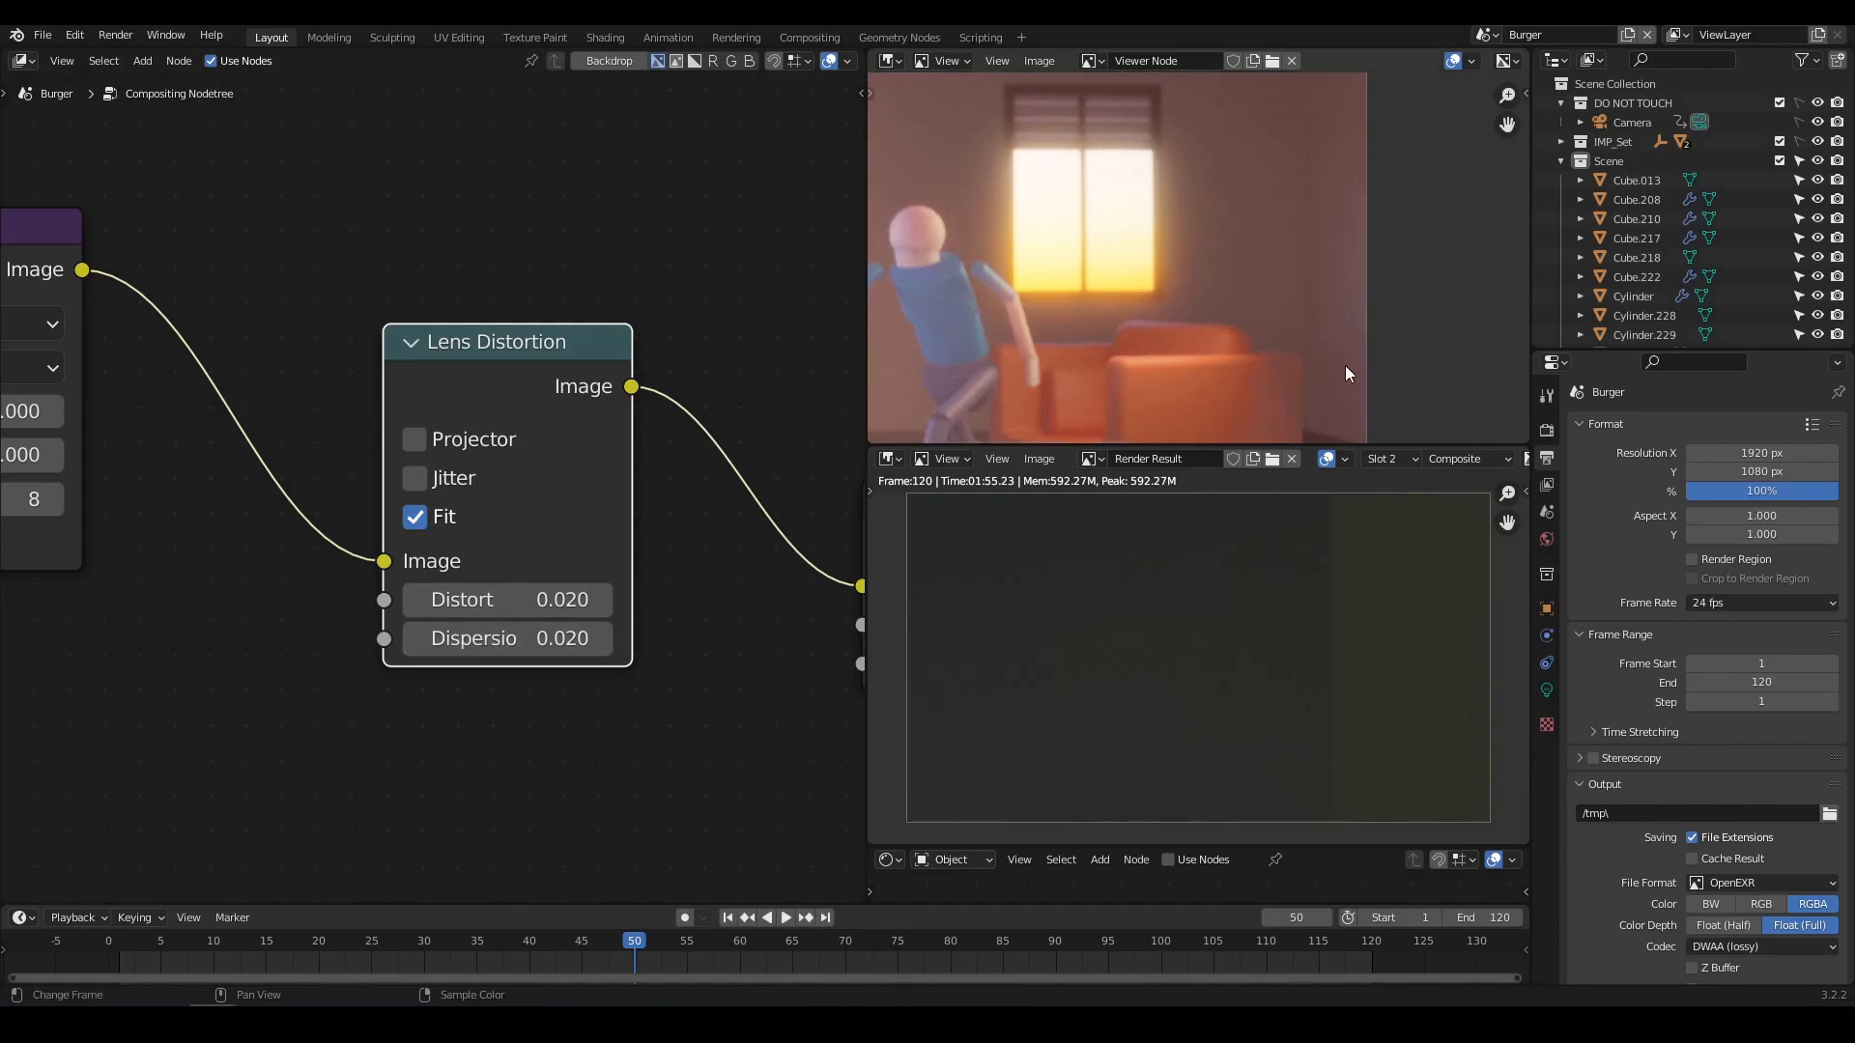
{"action": "middle_click_drag", "start_coordinate": [1345, 365], "coordinate": [1273, 188]}
{"action": "middle_click_drag", "start_coordinate": [1283, 330], "coordinate": [1152, 221]}
{"action": "scroll", "coordinate": [1193, 232], "scroll_direction": "up", "scroll_amount": 4}
{"action": "scroll", "coordinate": [1165, 298], "scroll_direction": "up", "scroll_amount": 3}
{"action": "scroll", "coordinate": [1154, 222], "scroll_direction": "down", "scroll_amount": 8}
{"action": "middle_click_drag", "start_coordinate": [1177, 136], "coordinate": [1343, 280]}
{"action": "scroll", "coordinate": [1072, 270], "scroll_direction": "up", "scroll_amount": 4}
{"action": "middle_click_drag", "start_coordinate": [927, 198], "coordinate": [1121, 175]}
{"action": "scroll", "coordinate": [1176, 286], "scroll_direction": "down", "scroll_amount": 1}
Set the Lens Distortion node's Dispersion to 0.04 and check the whole image in the viewer.
{"action": "left_click", "coordinate": [562, 634]}
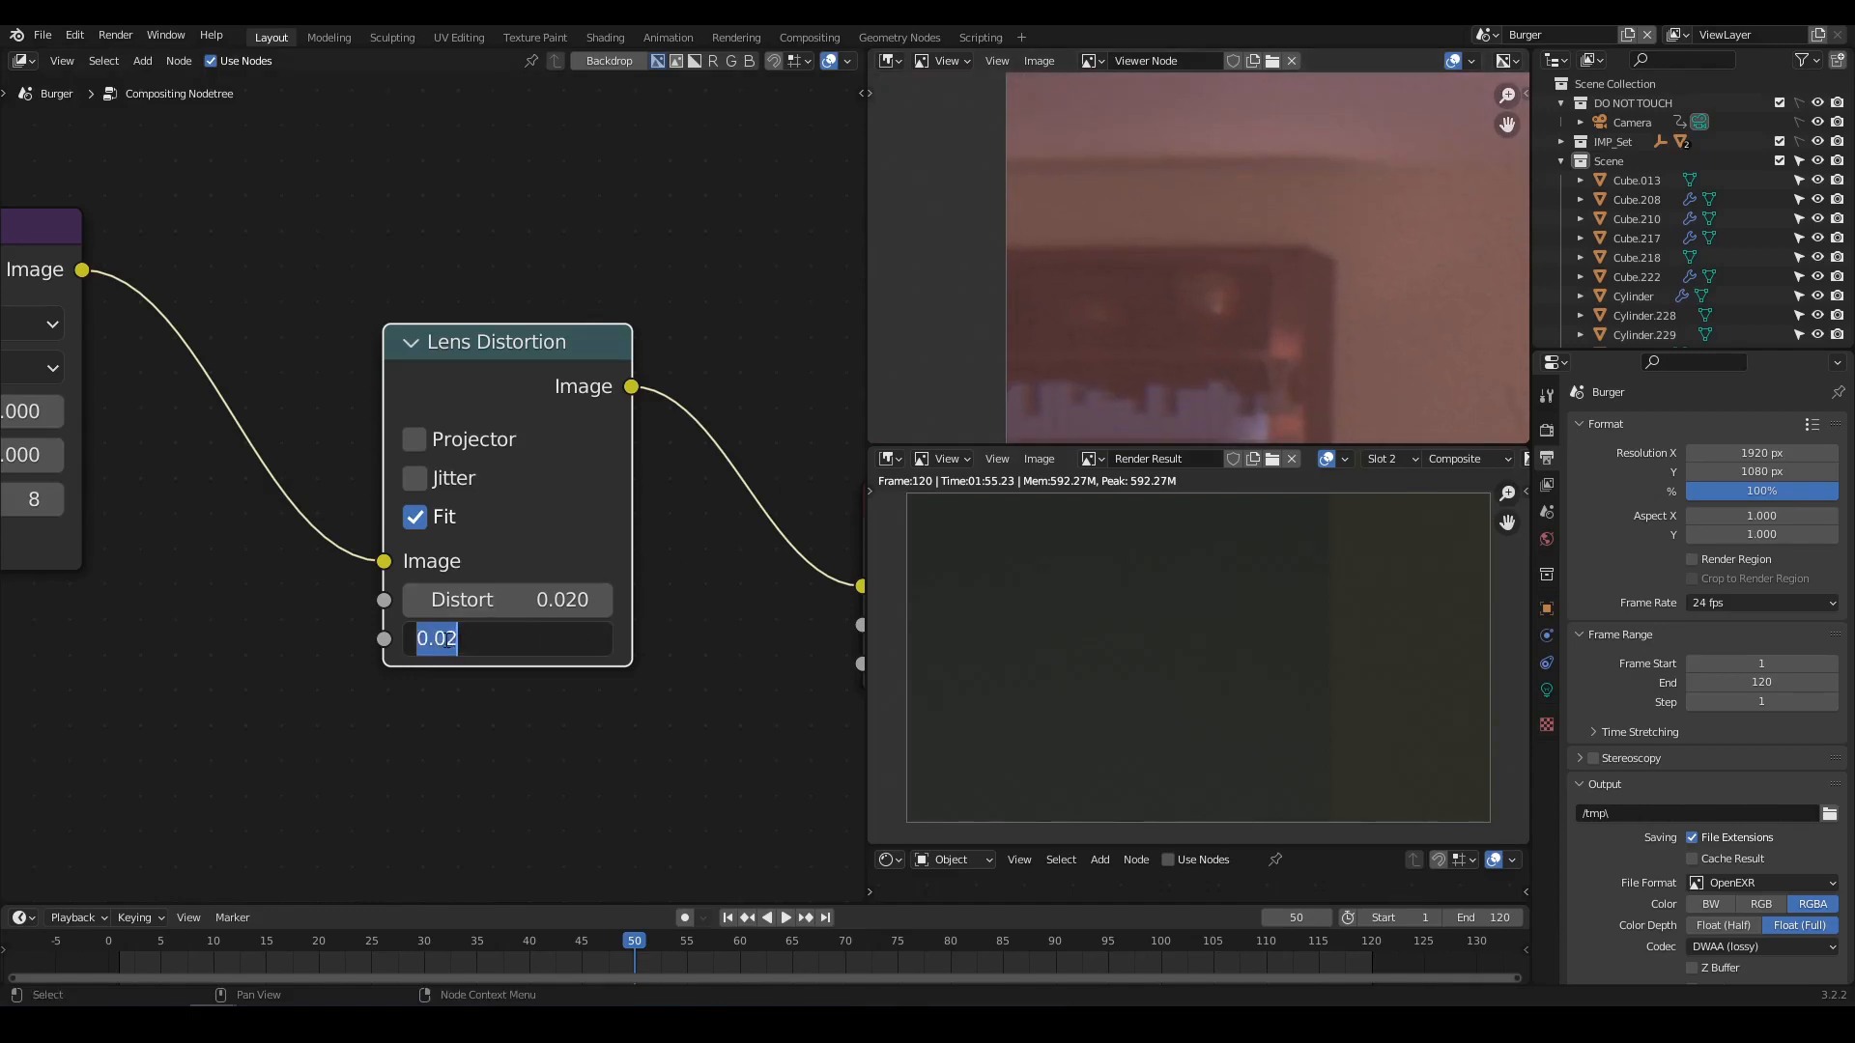
{"action": "left_click_drag", "start_coordinate": [447, 639], "coordinate": [510, 643]}
{"action": "key", "text": "Return"}
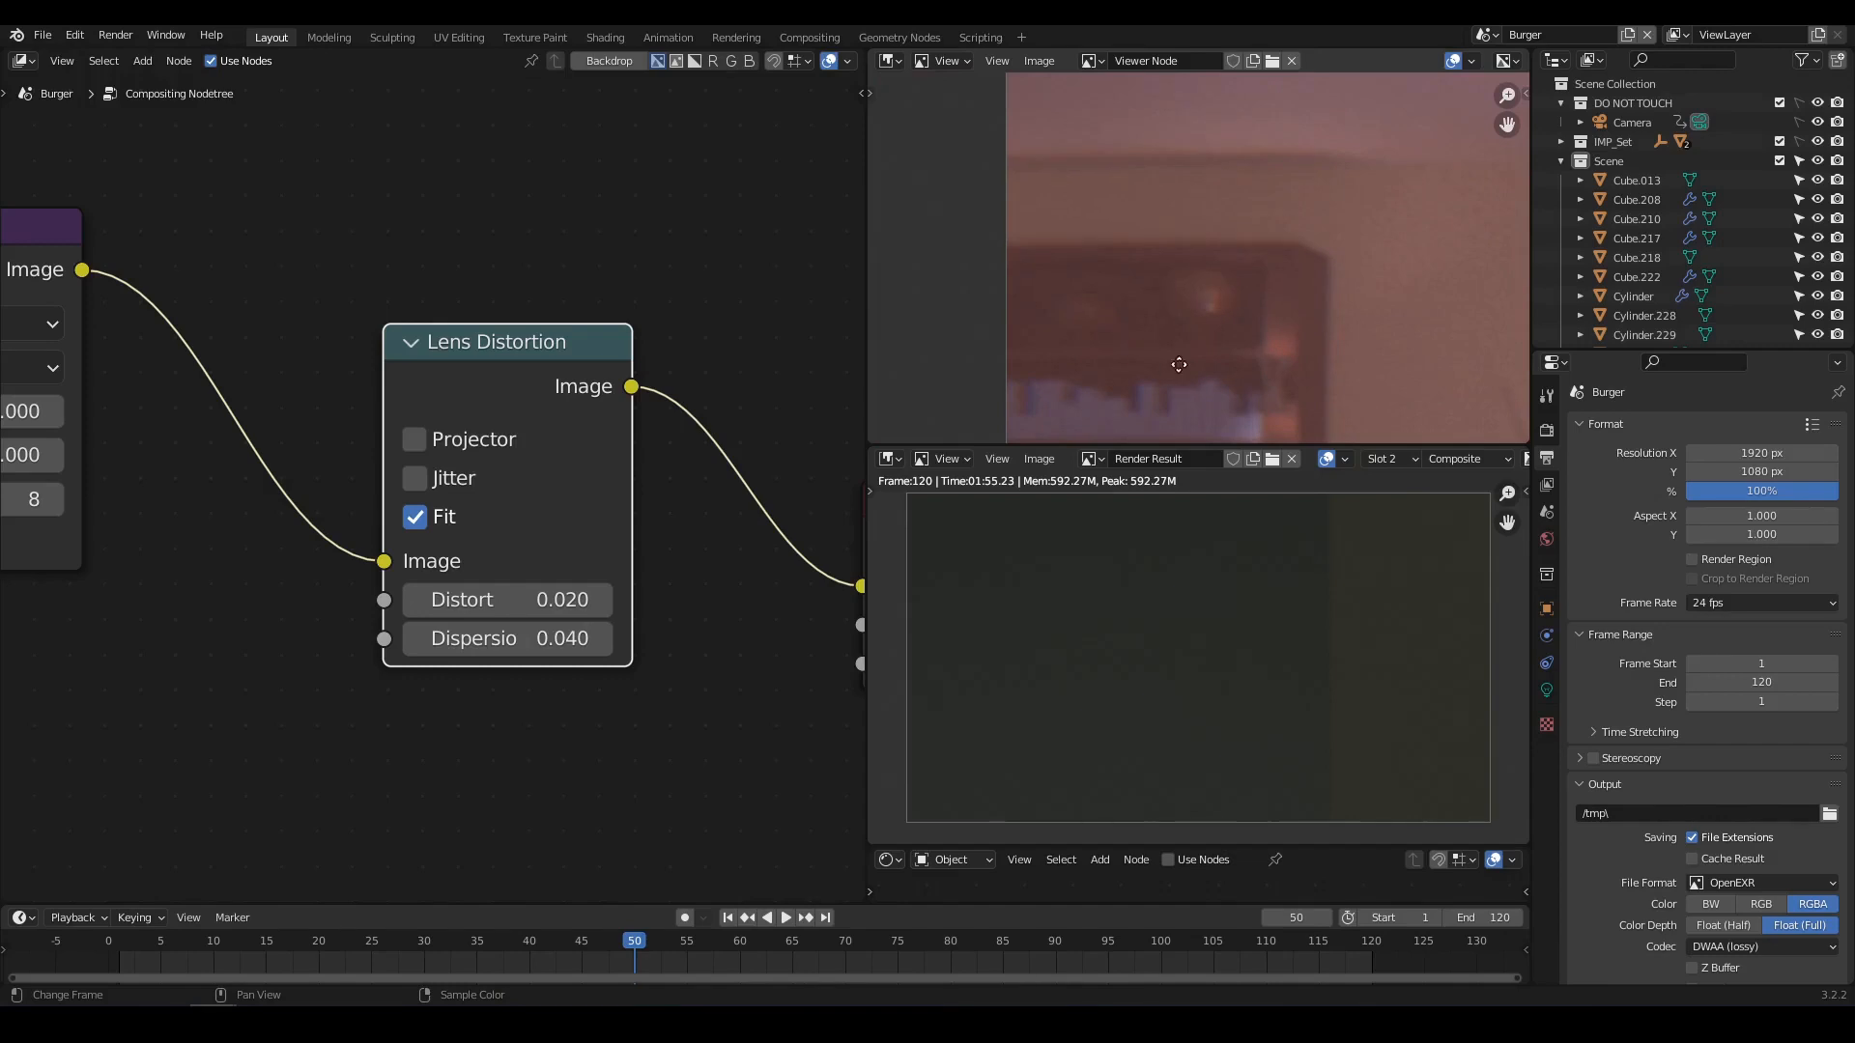
{"action": "scroll", "coordinate": [1134, 242], "scroll_direction": "down", "scroll_amount": 4}
{"action": "middle_click_drag", "start_coordinate": [1177, 346], "coordinate": [1149, 270]}
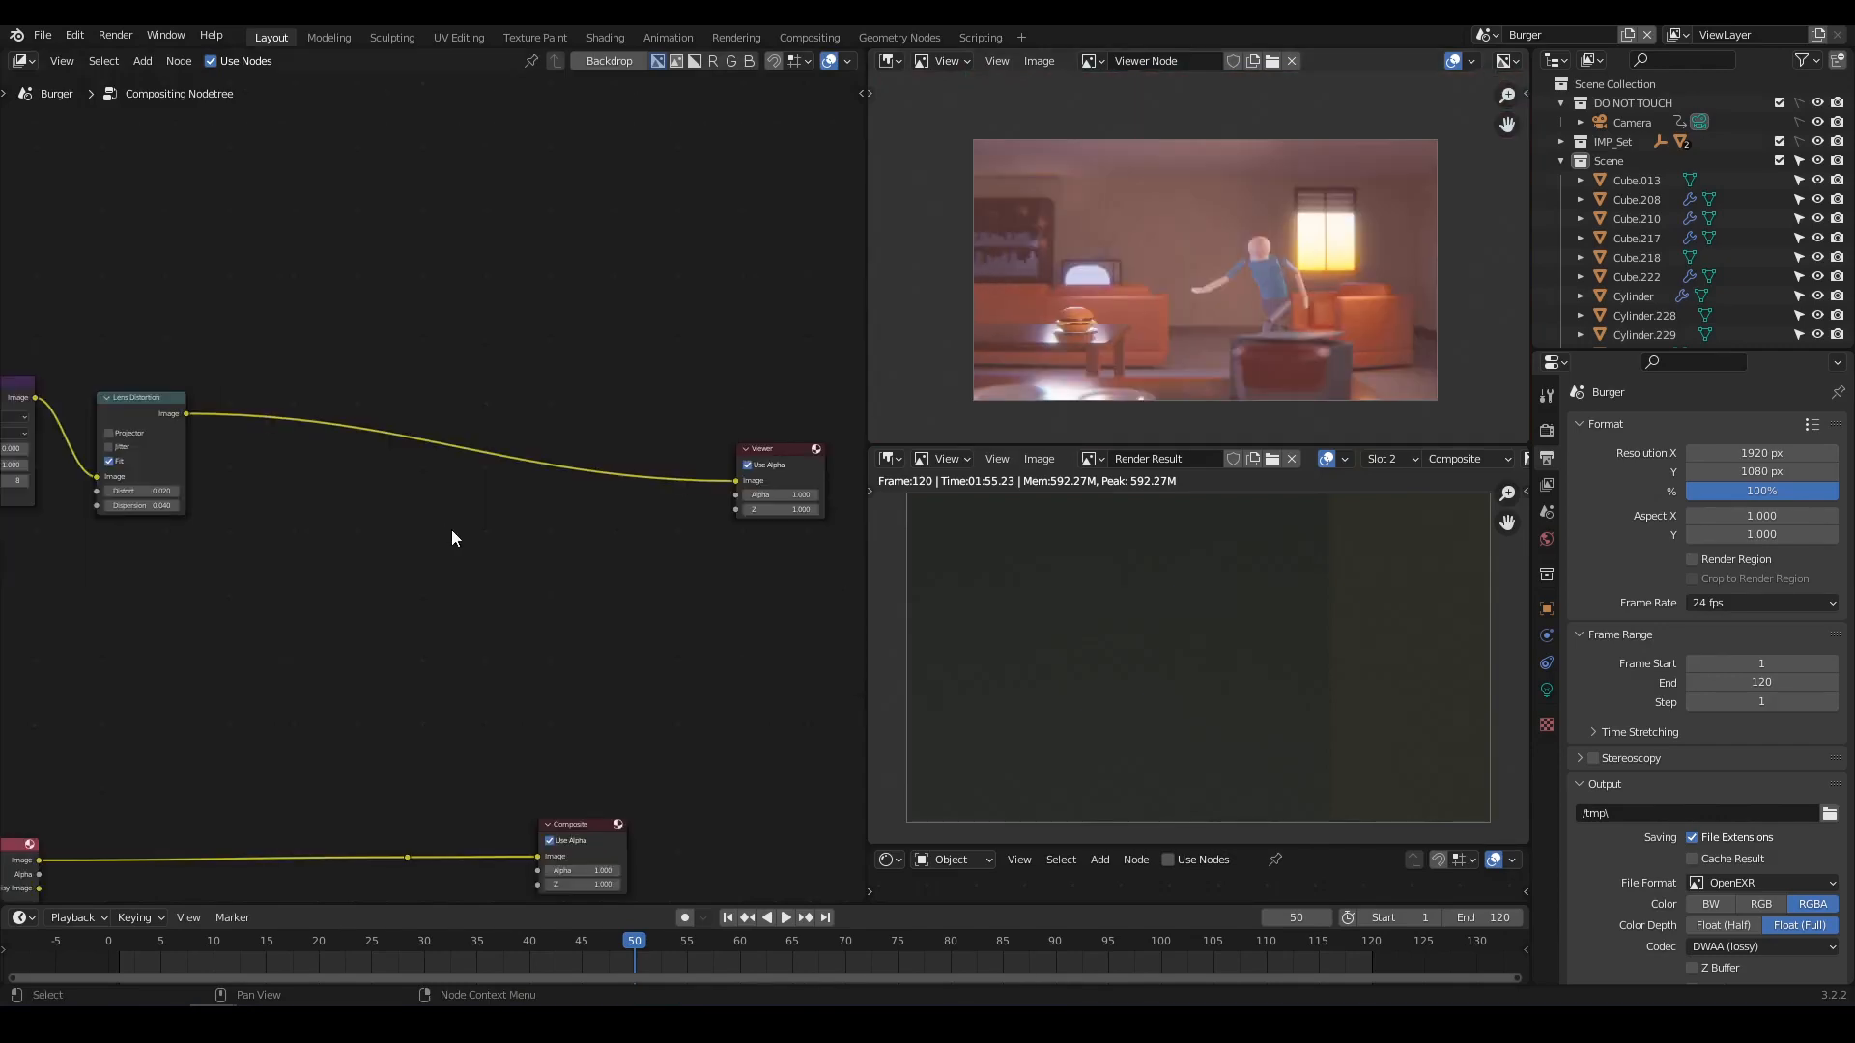
Add an Ellipse Mask node and a dark red RGB node above the Glare and Lens Distortion nodes.
{"action": "middle_click_drag", "start_coordinate": [460, 534], "coordinate": [516, 543]}
{"action": "key", "text": "shift+a"}
{"action": "mouse_move", "coordinate": [516, 543]}
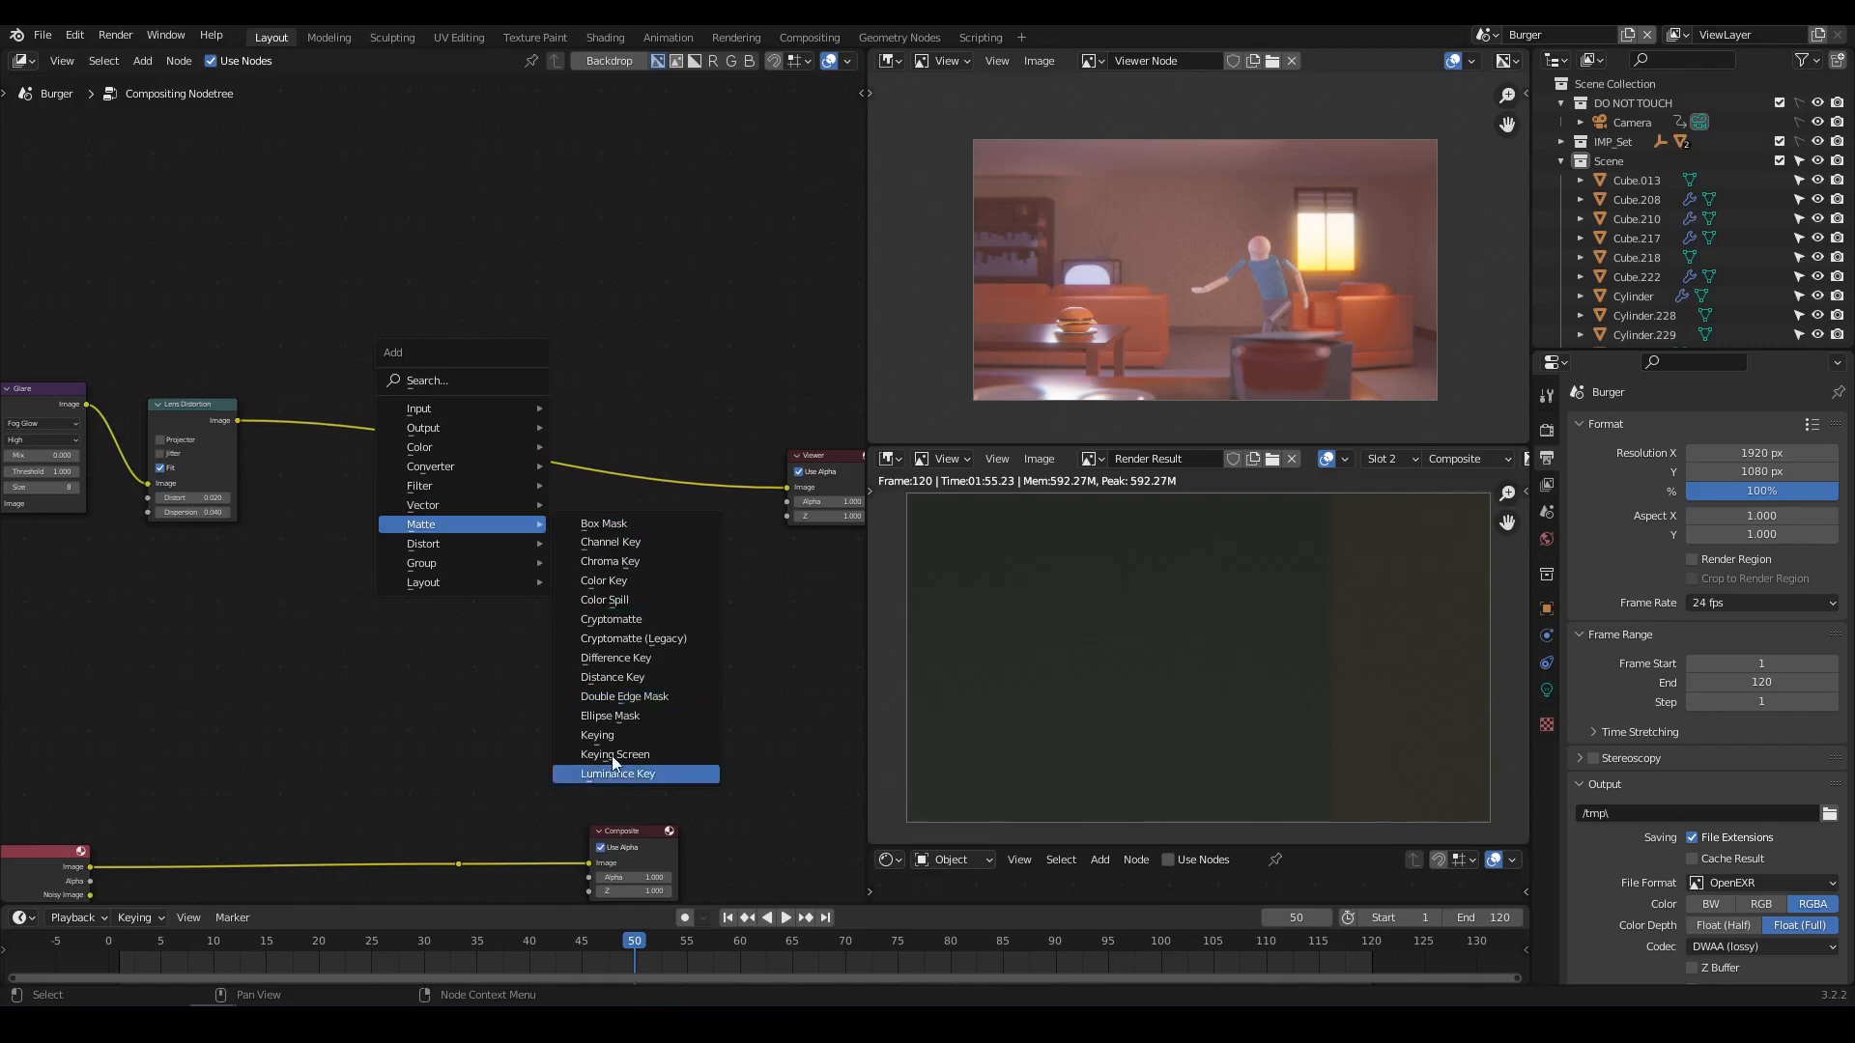
{"action": "left_click", "coordinate": [612, 716]}
{"action": "left_click_drag", "start_coordinate": [458, 376], "coordinate": [449, 205], "text": "alt"}
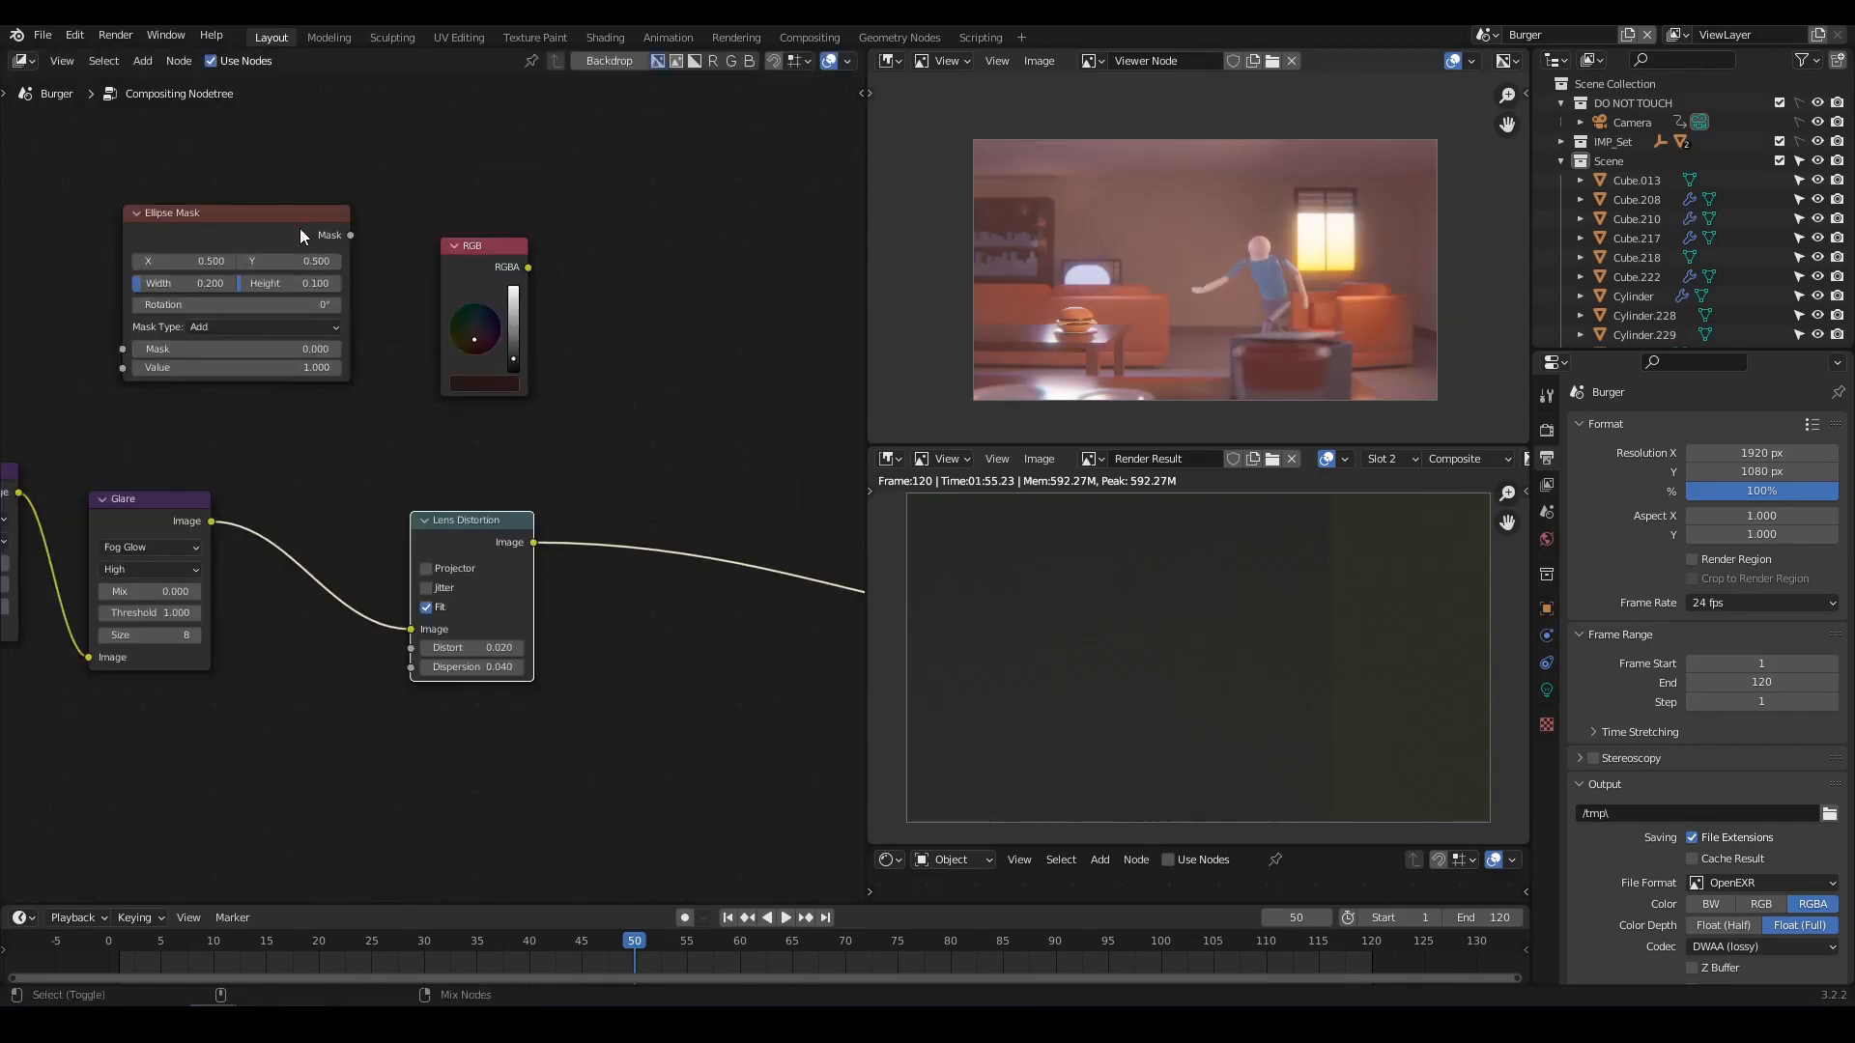
Preview the Ellipse Mask through the Viewer node and enlarge it to a width of 0.967 and a height of 0.65.
{"action": "left_click", "coordinate": [288, 221], "text": "ctrl+shift"}
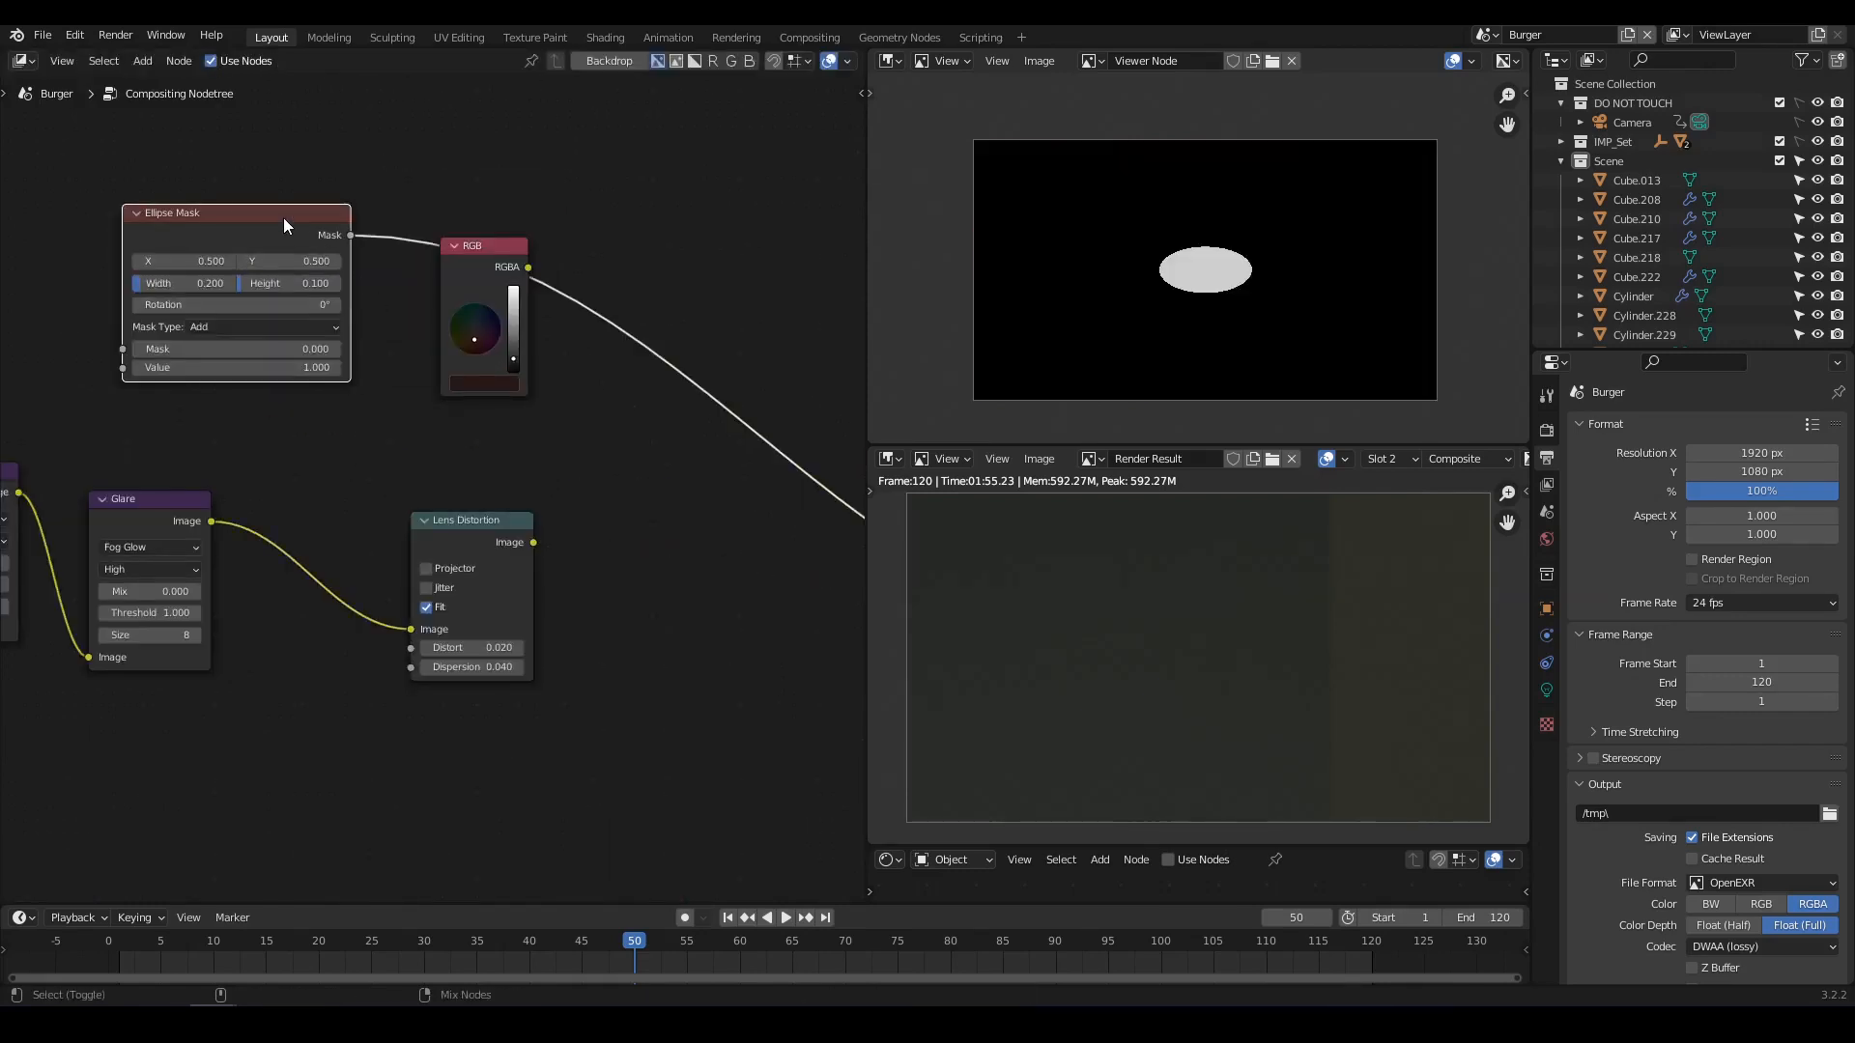
{"action": "scroll", "coordinate": [576, 332], "scroll_direction": "up", "scroll_amount": 4}
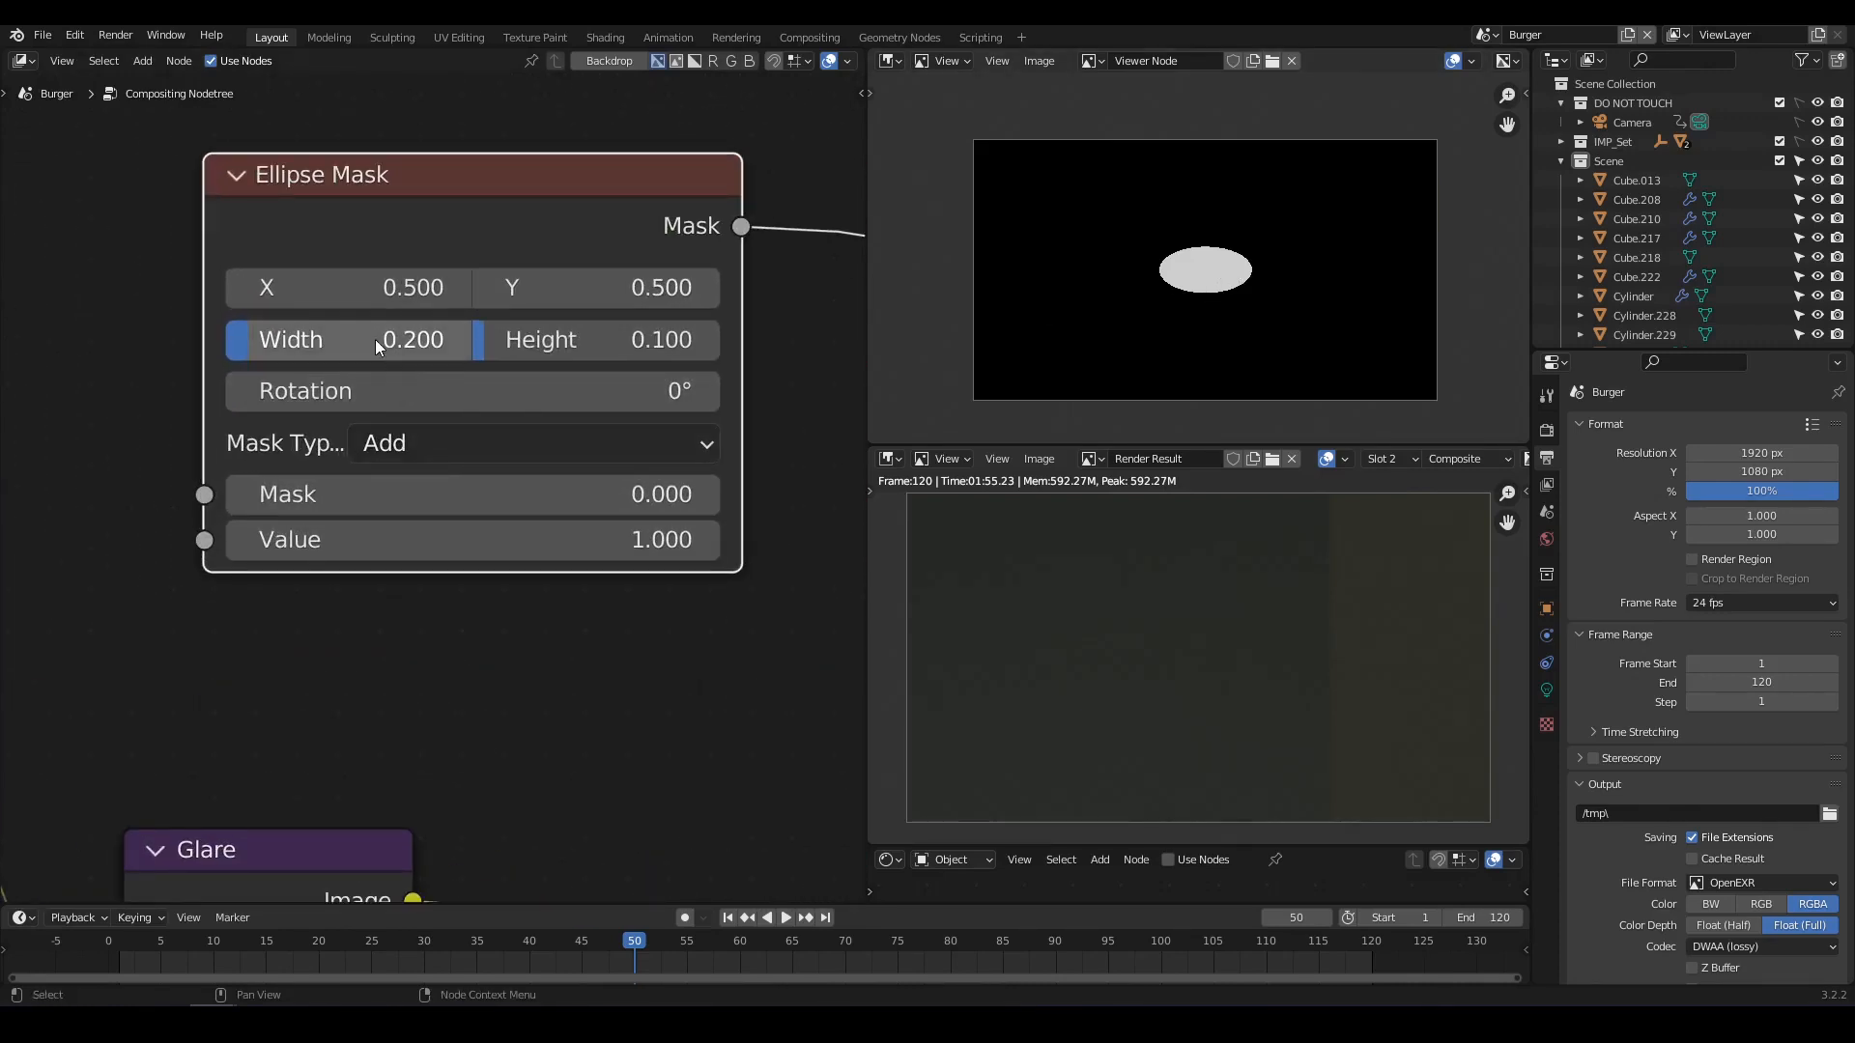
{"action": "left_click_drag", "start_coordinate": [375, 339], "coordinate": [616, 339]}
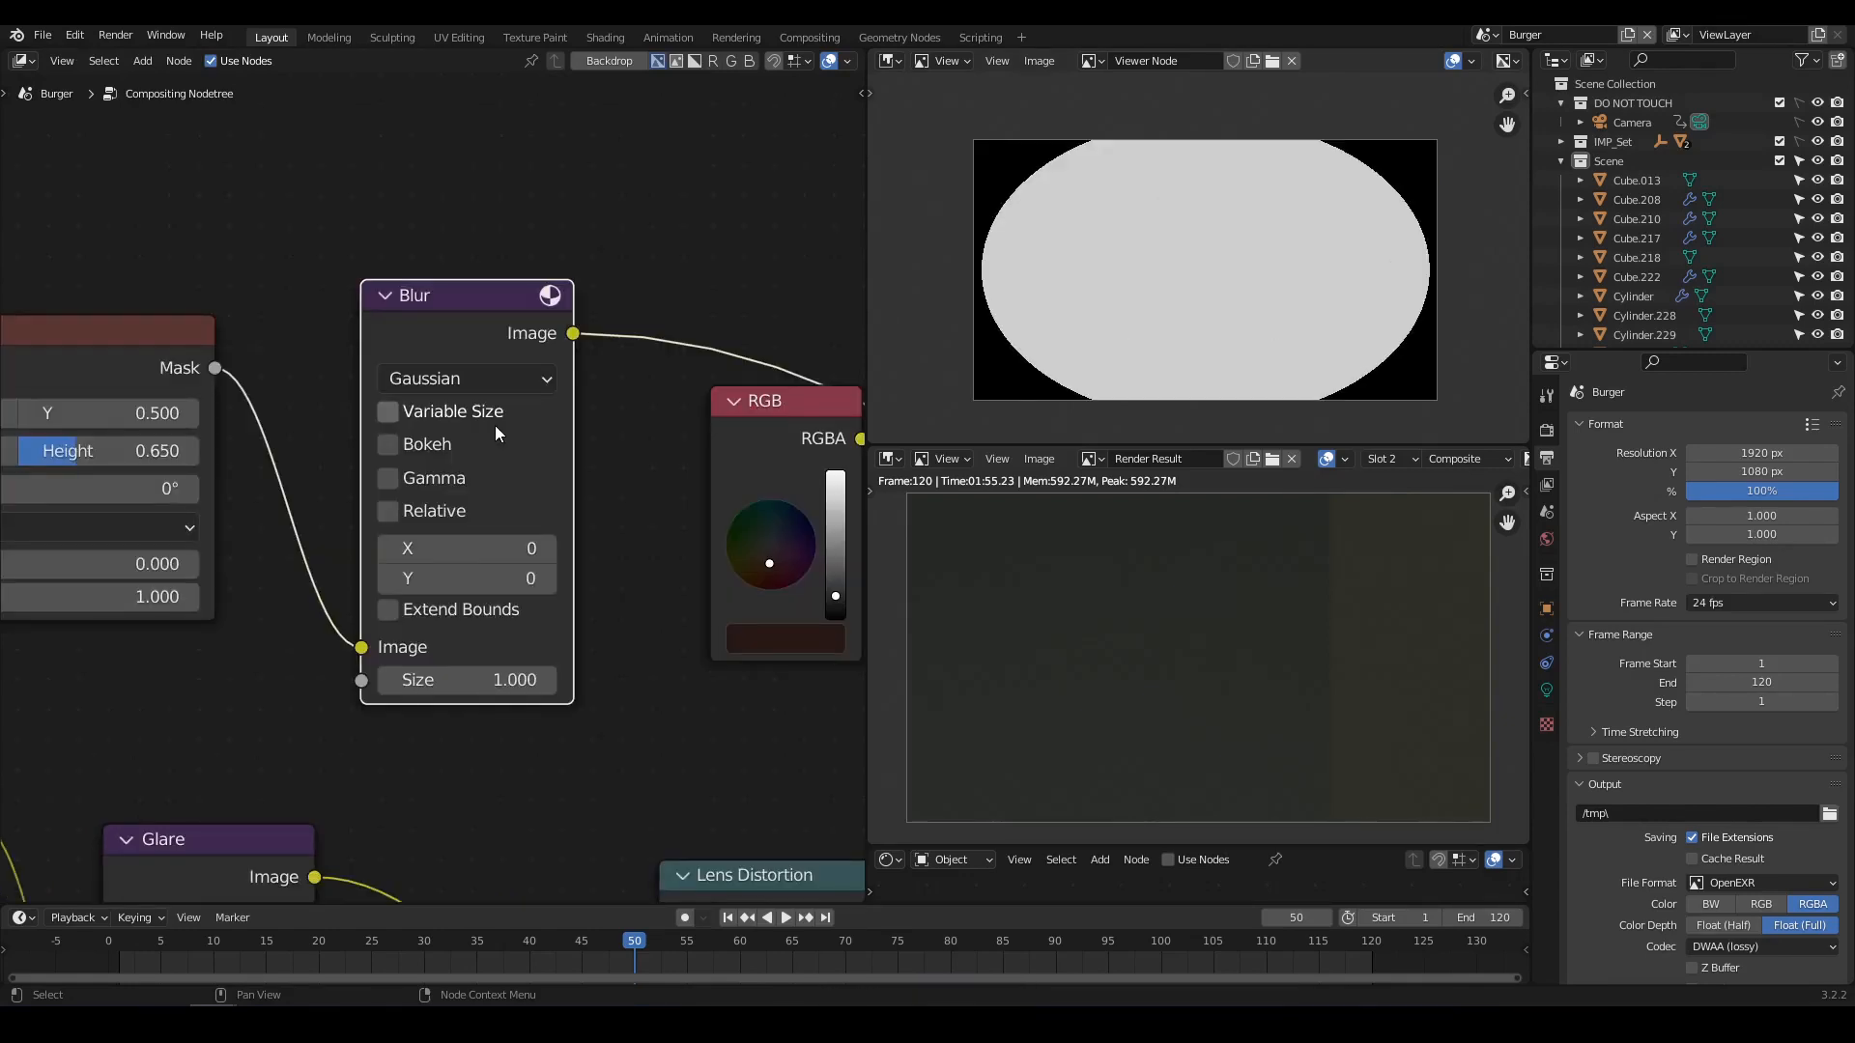
Blur the ellipse mask by 312 in X and Y, and connect it to the Fac of the Mix node joining RGB and Lens Distortion.
{"action": "mouse_move", "coordinate": [442, 542]}
{"action": "left_mouse_down"}
{"action": "mouse_move", "coordinate": [454, 577]}
{"action": "mouse_move", "coordinate": [541, 577]}
{"action": "mouse_move", "coordinate": [443, 540]}
{"action": "left_mouse_up"}
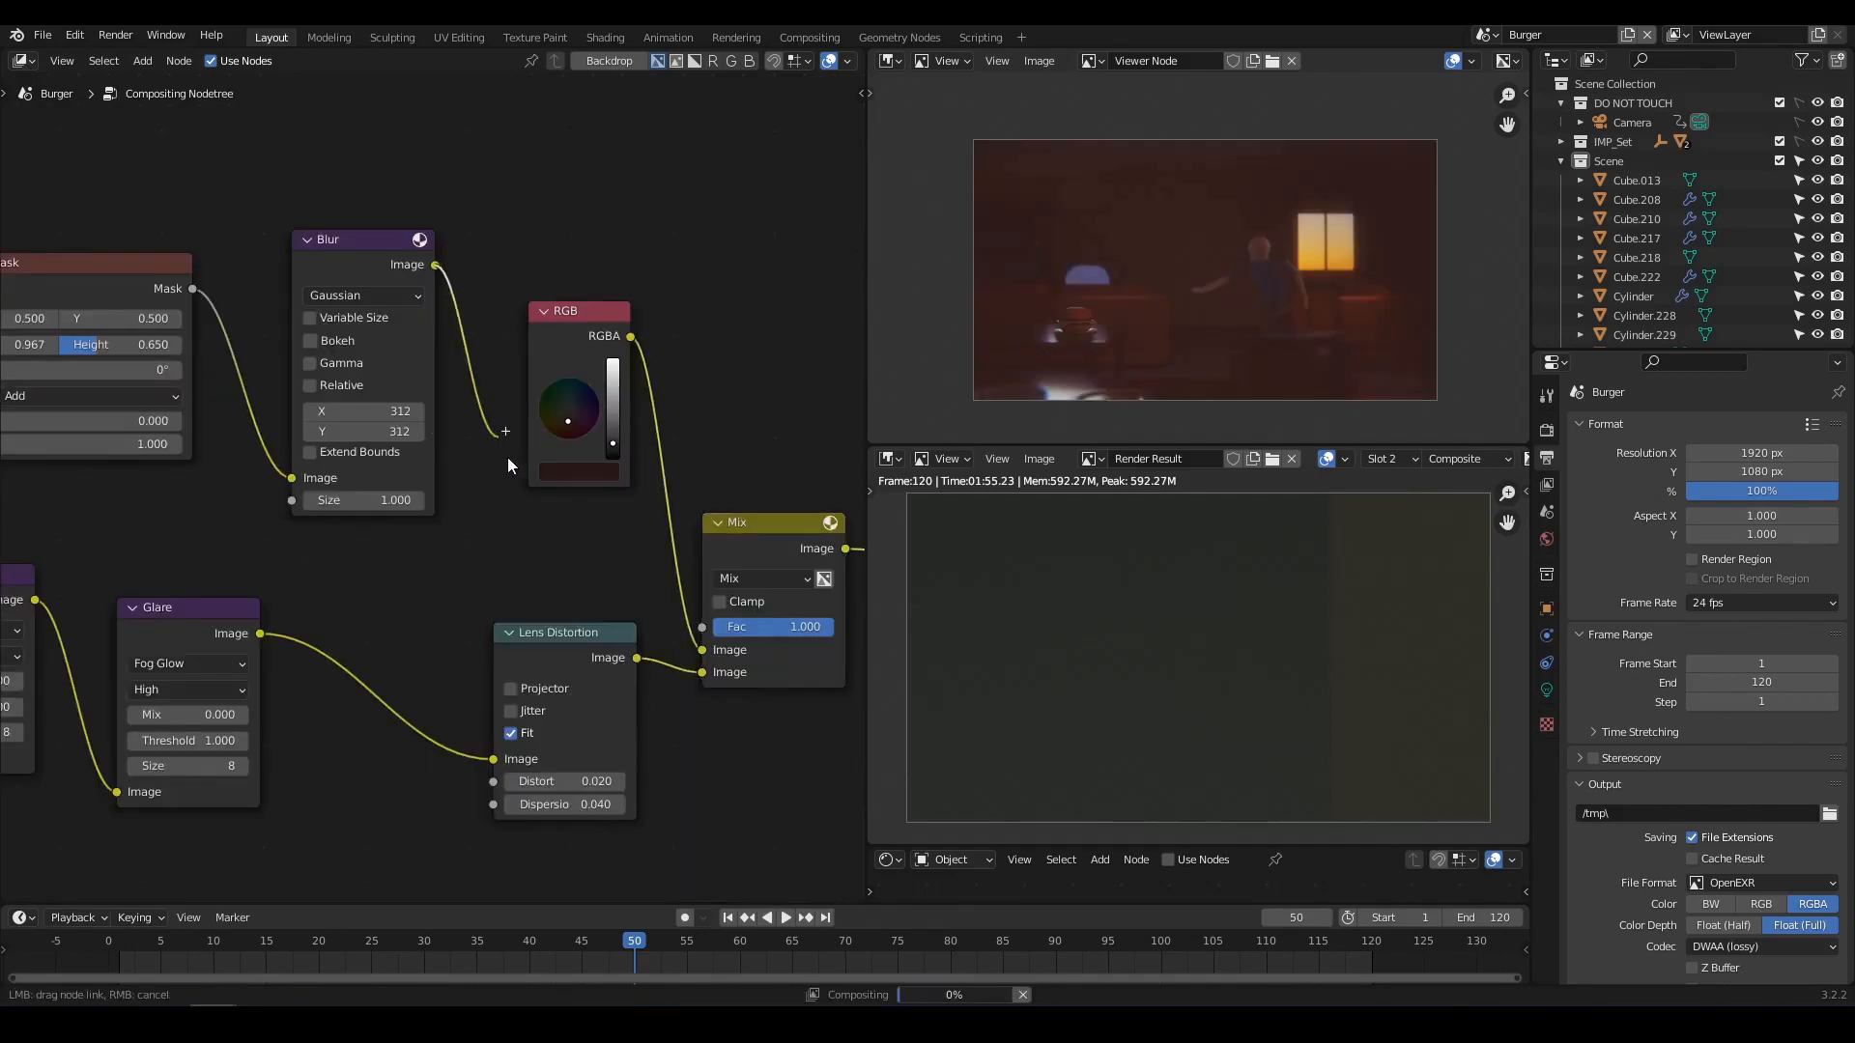
{"action": "mouse_move", "coordinate": [703, 626]}
{"action": "left_mouse_down"}
{"action": "mouse_move", "coordinate": [672, 591]}
{"action": "mouse_move", "coordinate": [703, 626]}
{"action": "left_mouse_up"}
{"action": "middle_click_drag", "start_coordinate": [749, 758], "coordinate": [566, 682]}
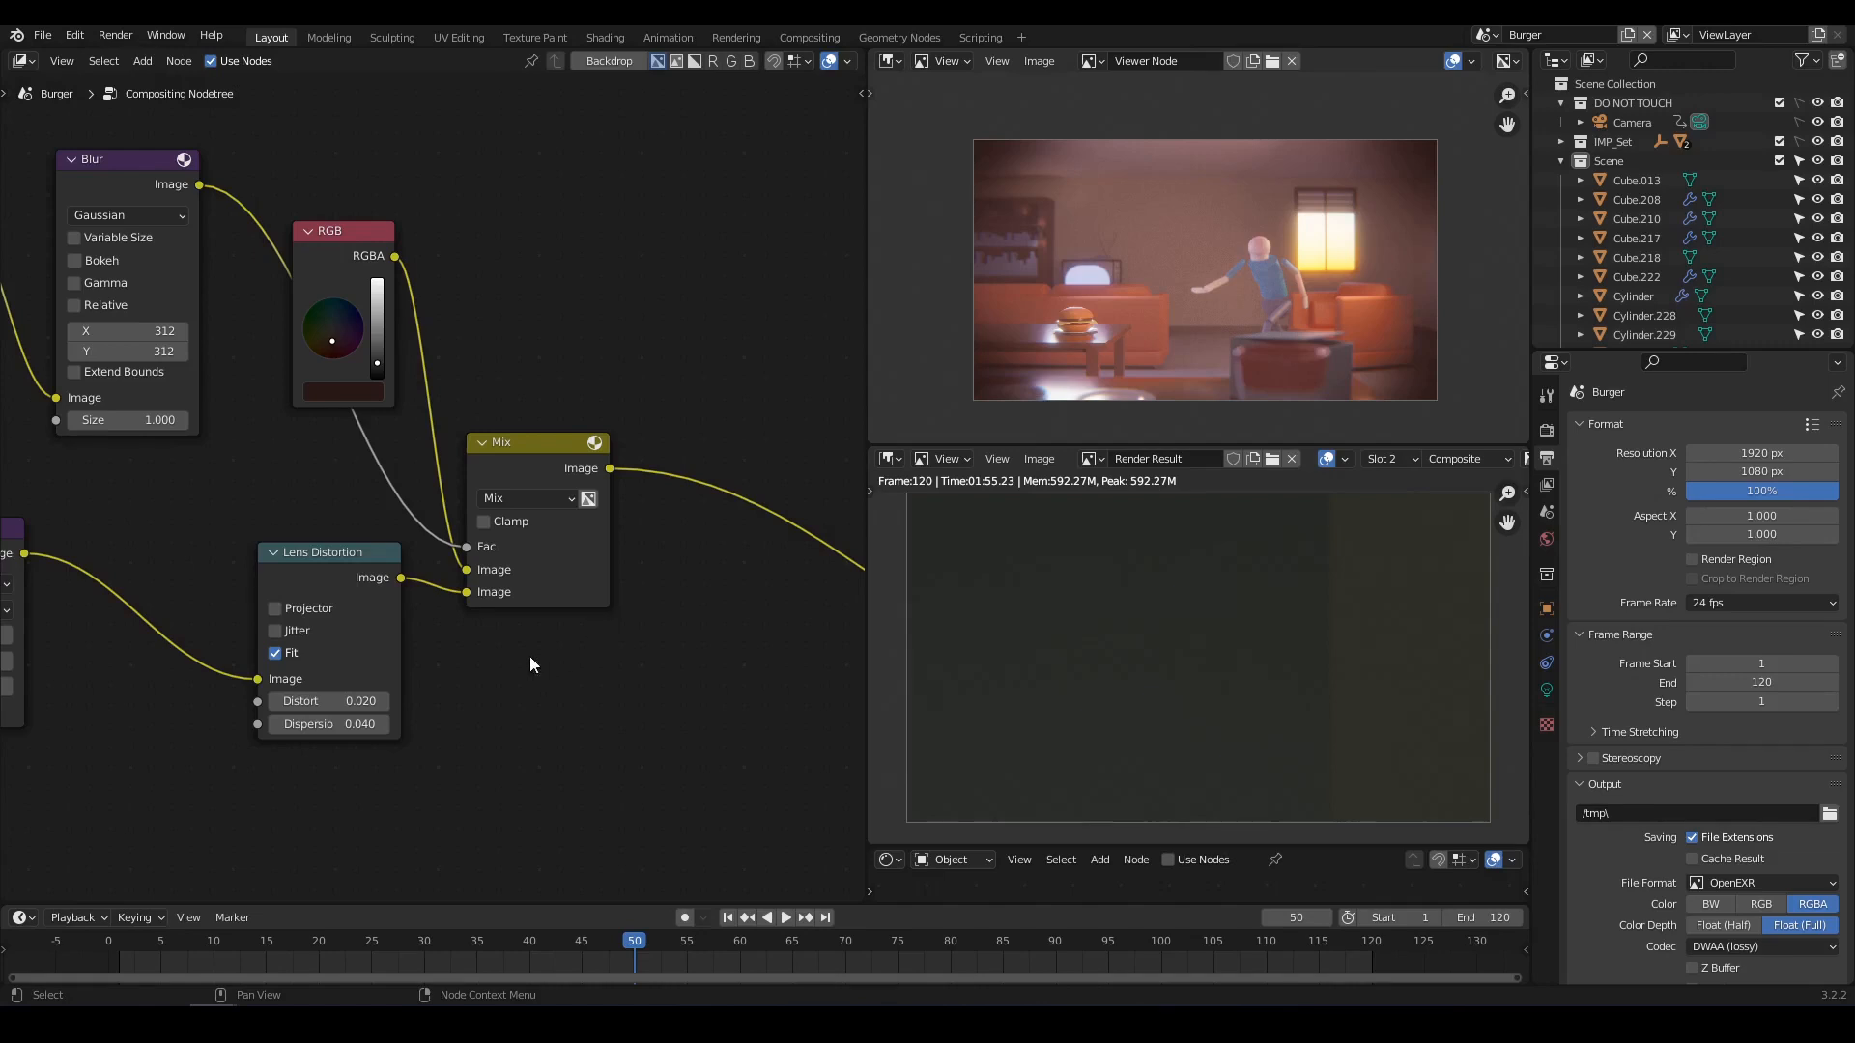
Set the Gaussian Blur node's X and Y size to 400.
{"action": "middle_click_drag", "start_coordinate": [352, 469], "coordinate": [495, 474]}
{"action": "scroll", "coordinate": [450, 463], "scroll_direction": "up", "scroll_amount": 3}
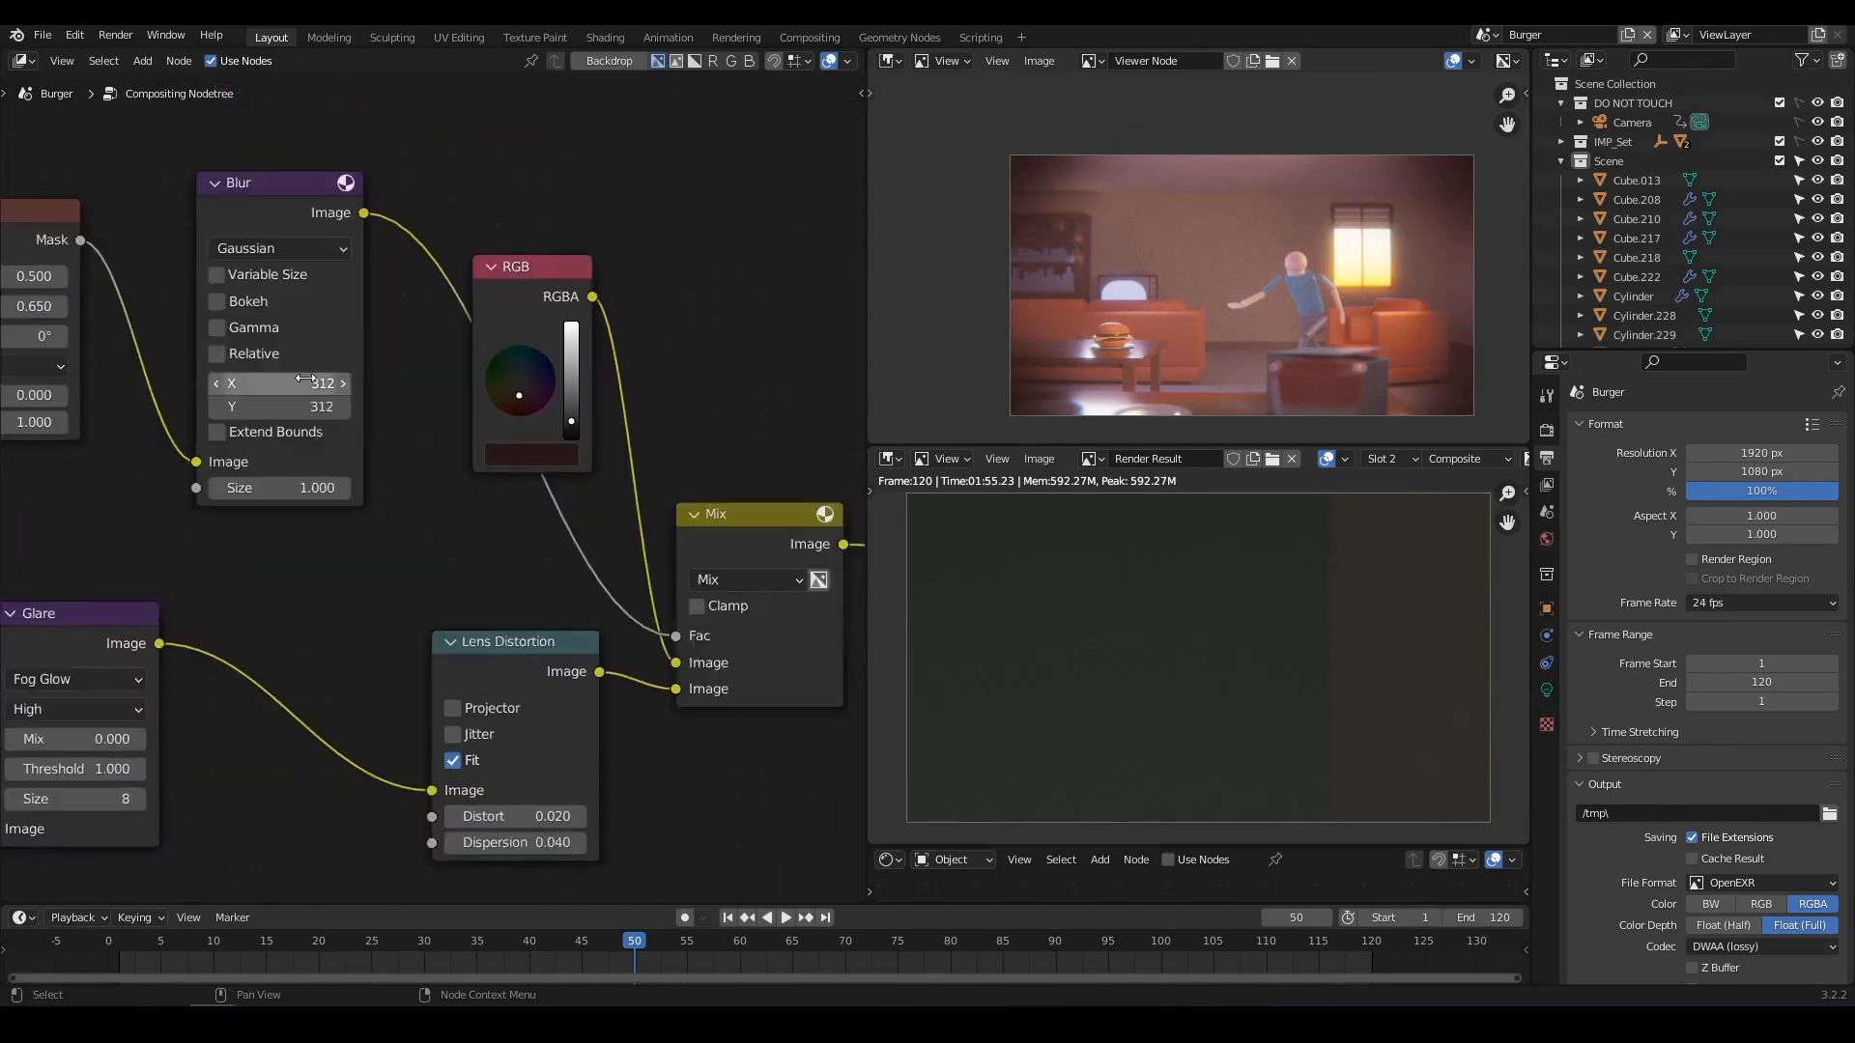
{"action": "left_click_drag", "start_coordinate": [280, 384], "coordinate": [280, 407]}
{"action": "type", "text": "400"}
{"action": "key", "text": "Return"}
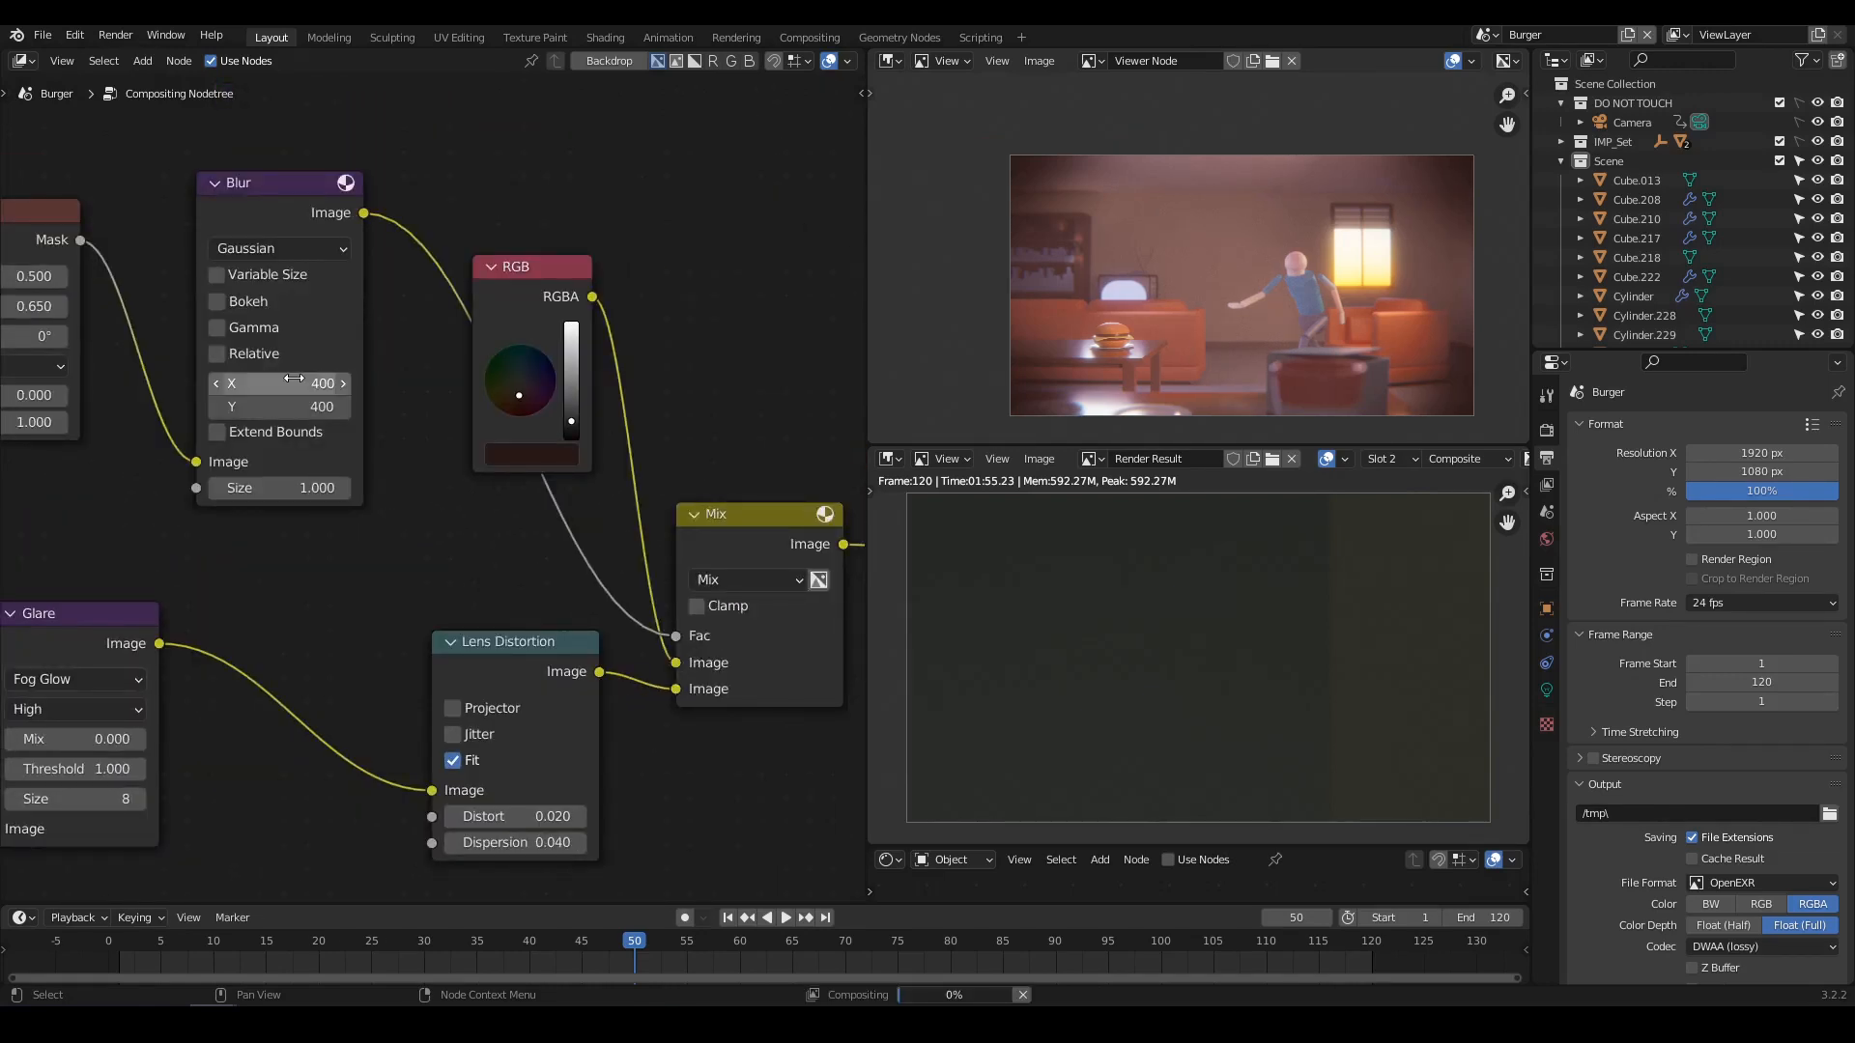
Slightly brighten the dark red vignette color in the RGB node.
{"action": "scroll", "coordinate": [578, 404], "scroll_direction": "up", "scroll_amount": 3}
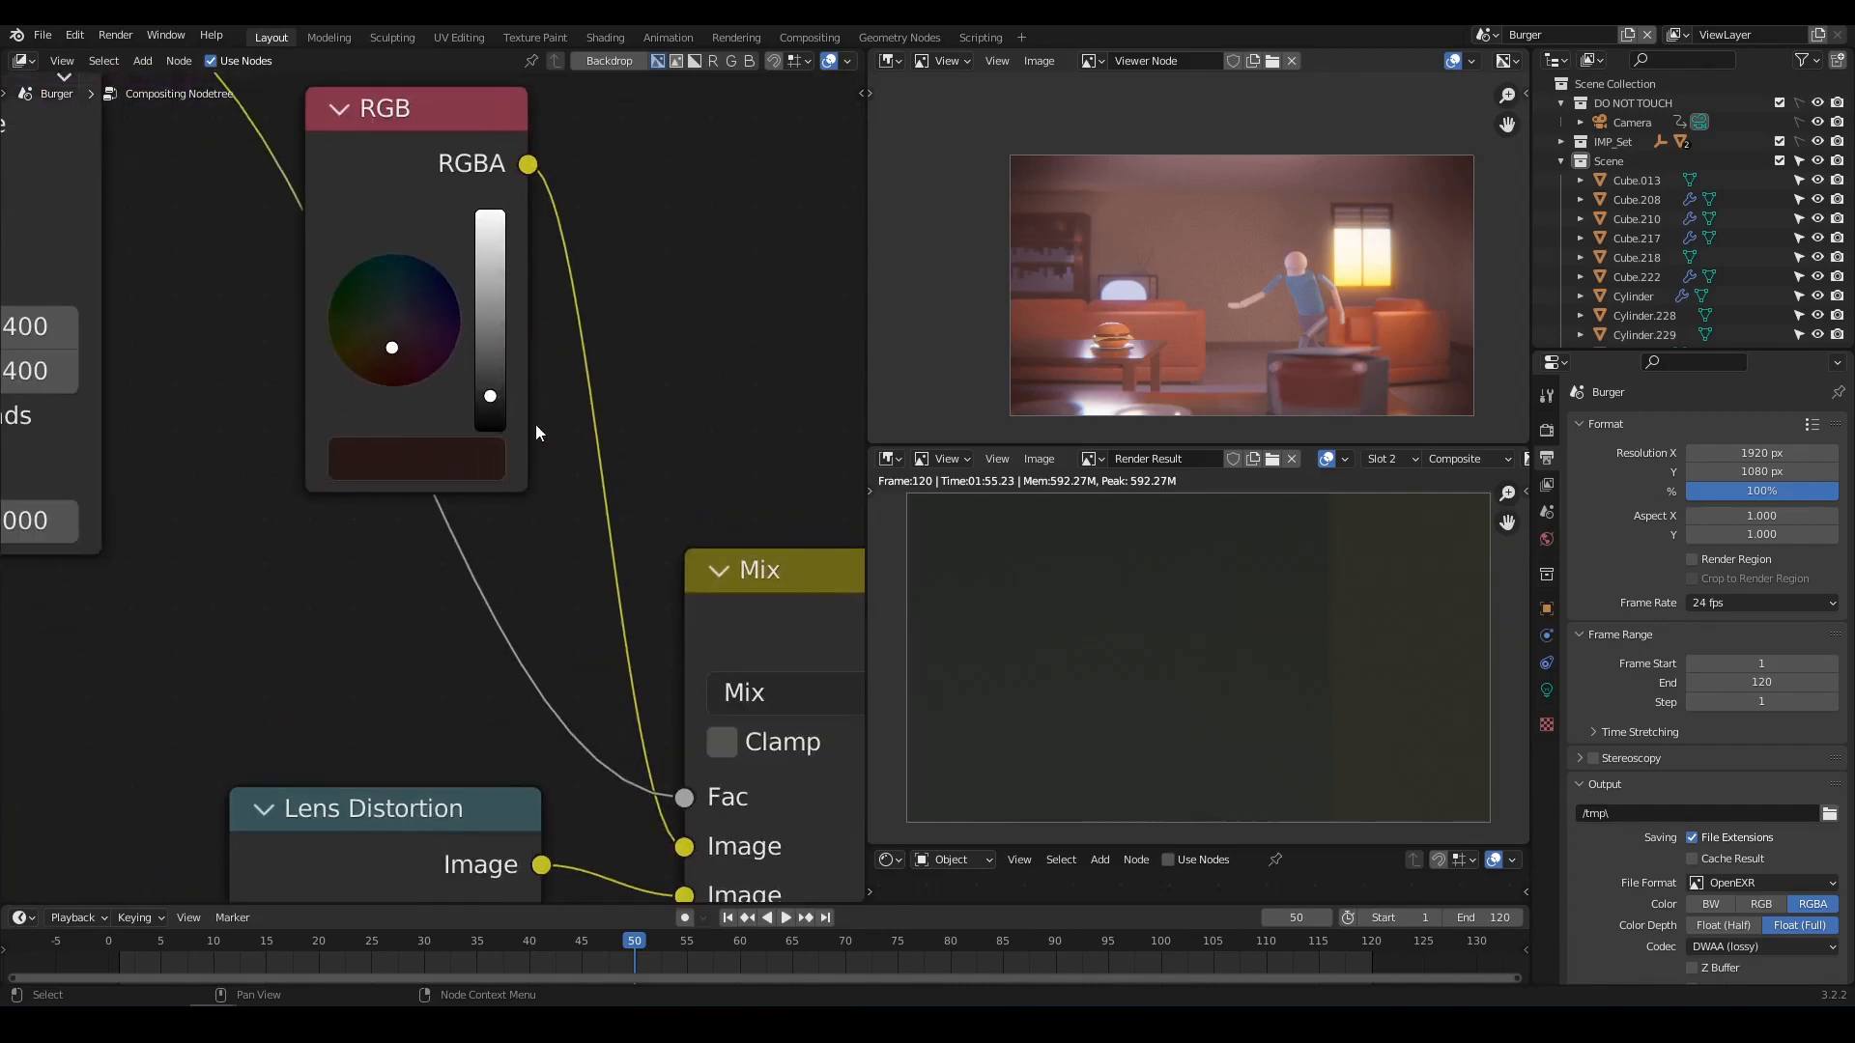
{"action": "left_click_drag", "start_coordinate": [490, 389], "coordinate": [606, 381]}
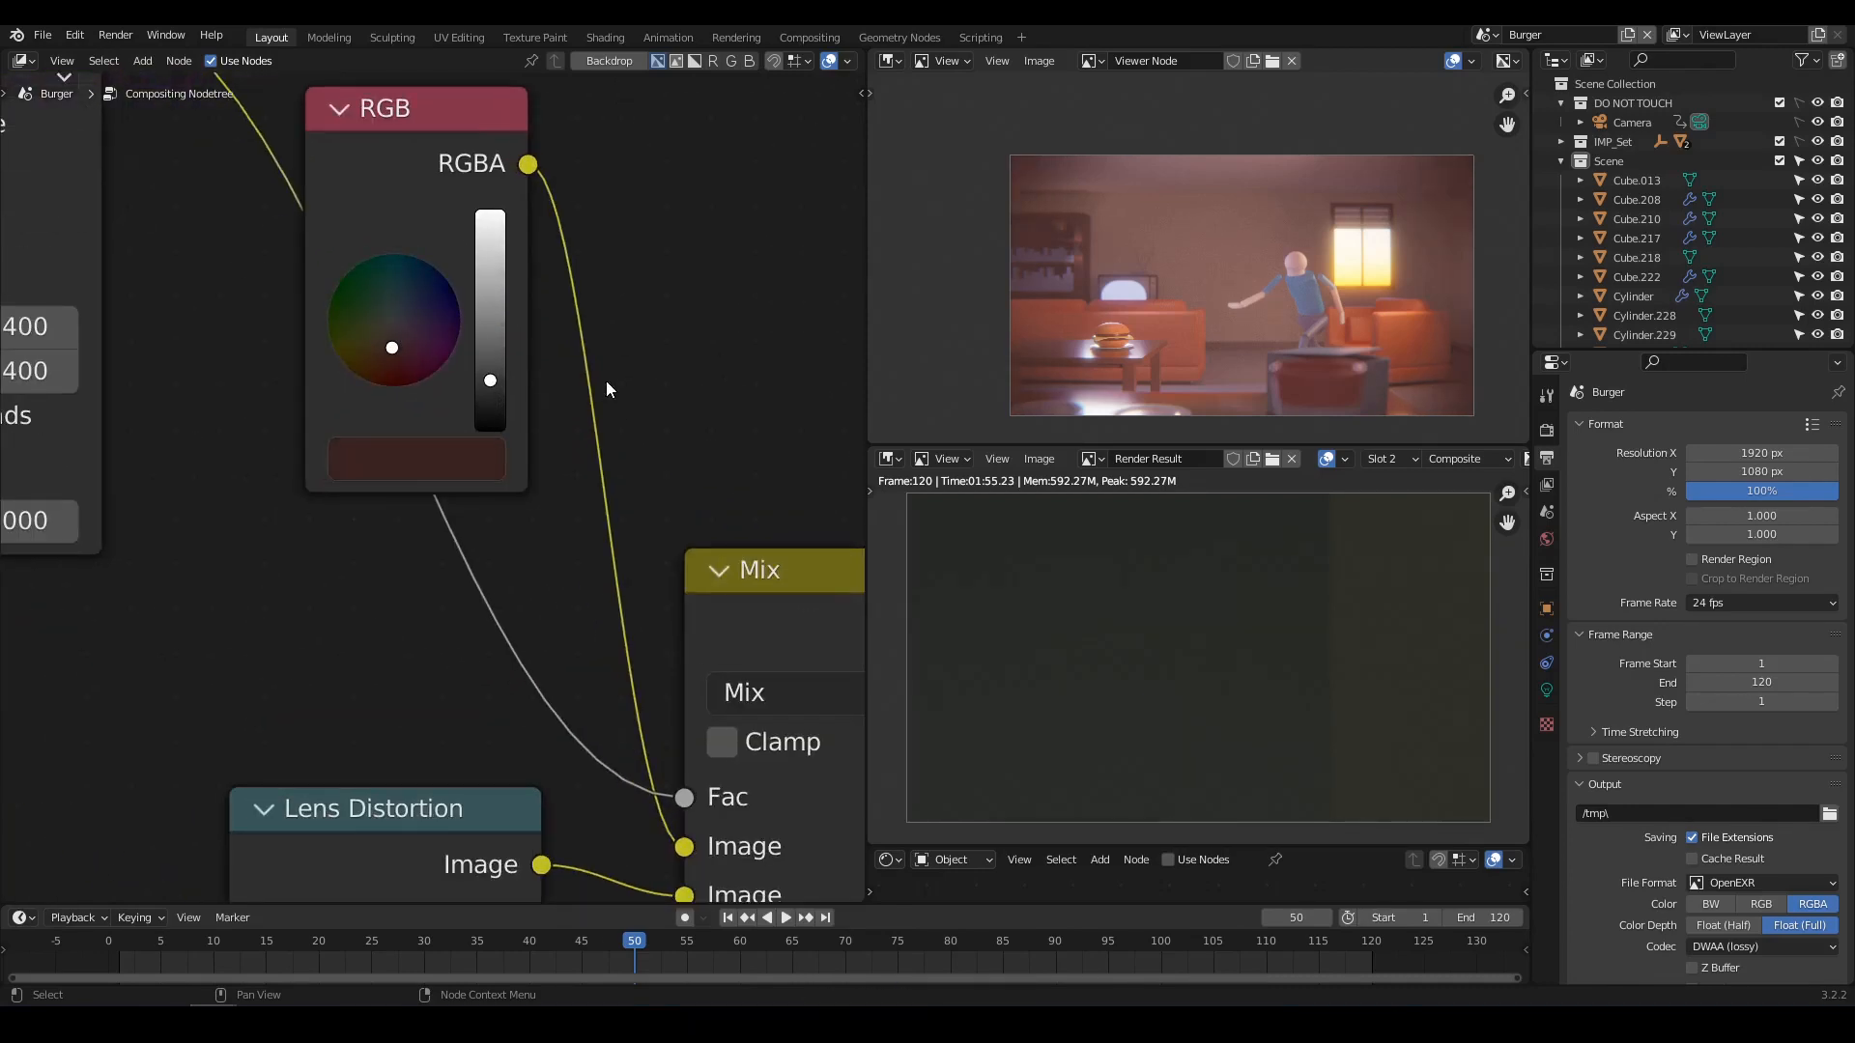
{"action": "scroll", "coordinate": [658, 415], "scroll_direction": "down", "scroll_amount": 2}
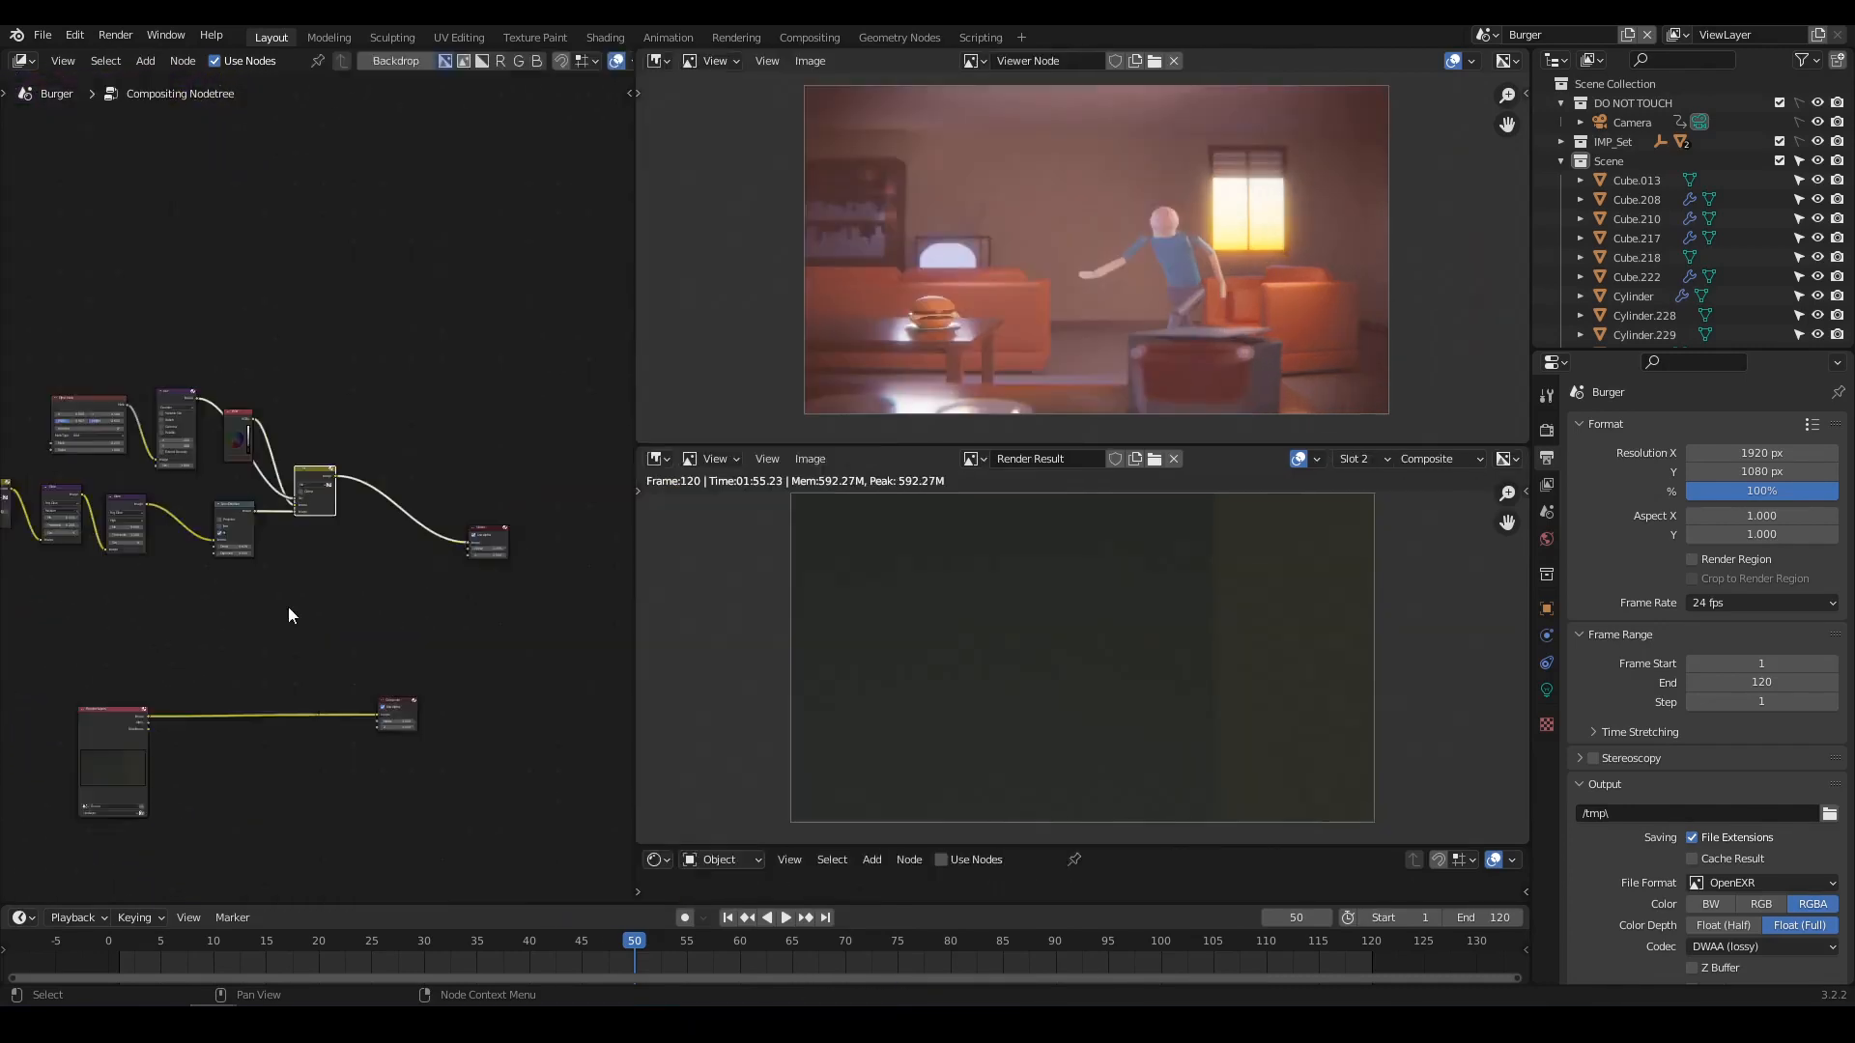
Add reroute points to the Viewer and Composite links and feed the final Mix output into the Composite node through them.
{"action": "scroll", "coordinate": [433, 589], "scroll_direction": "up", "scroll_amount": 3}
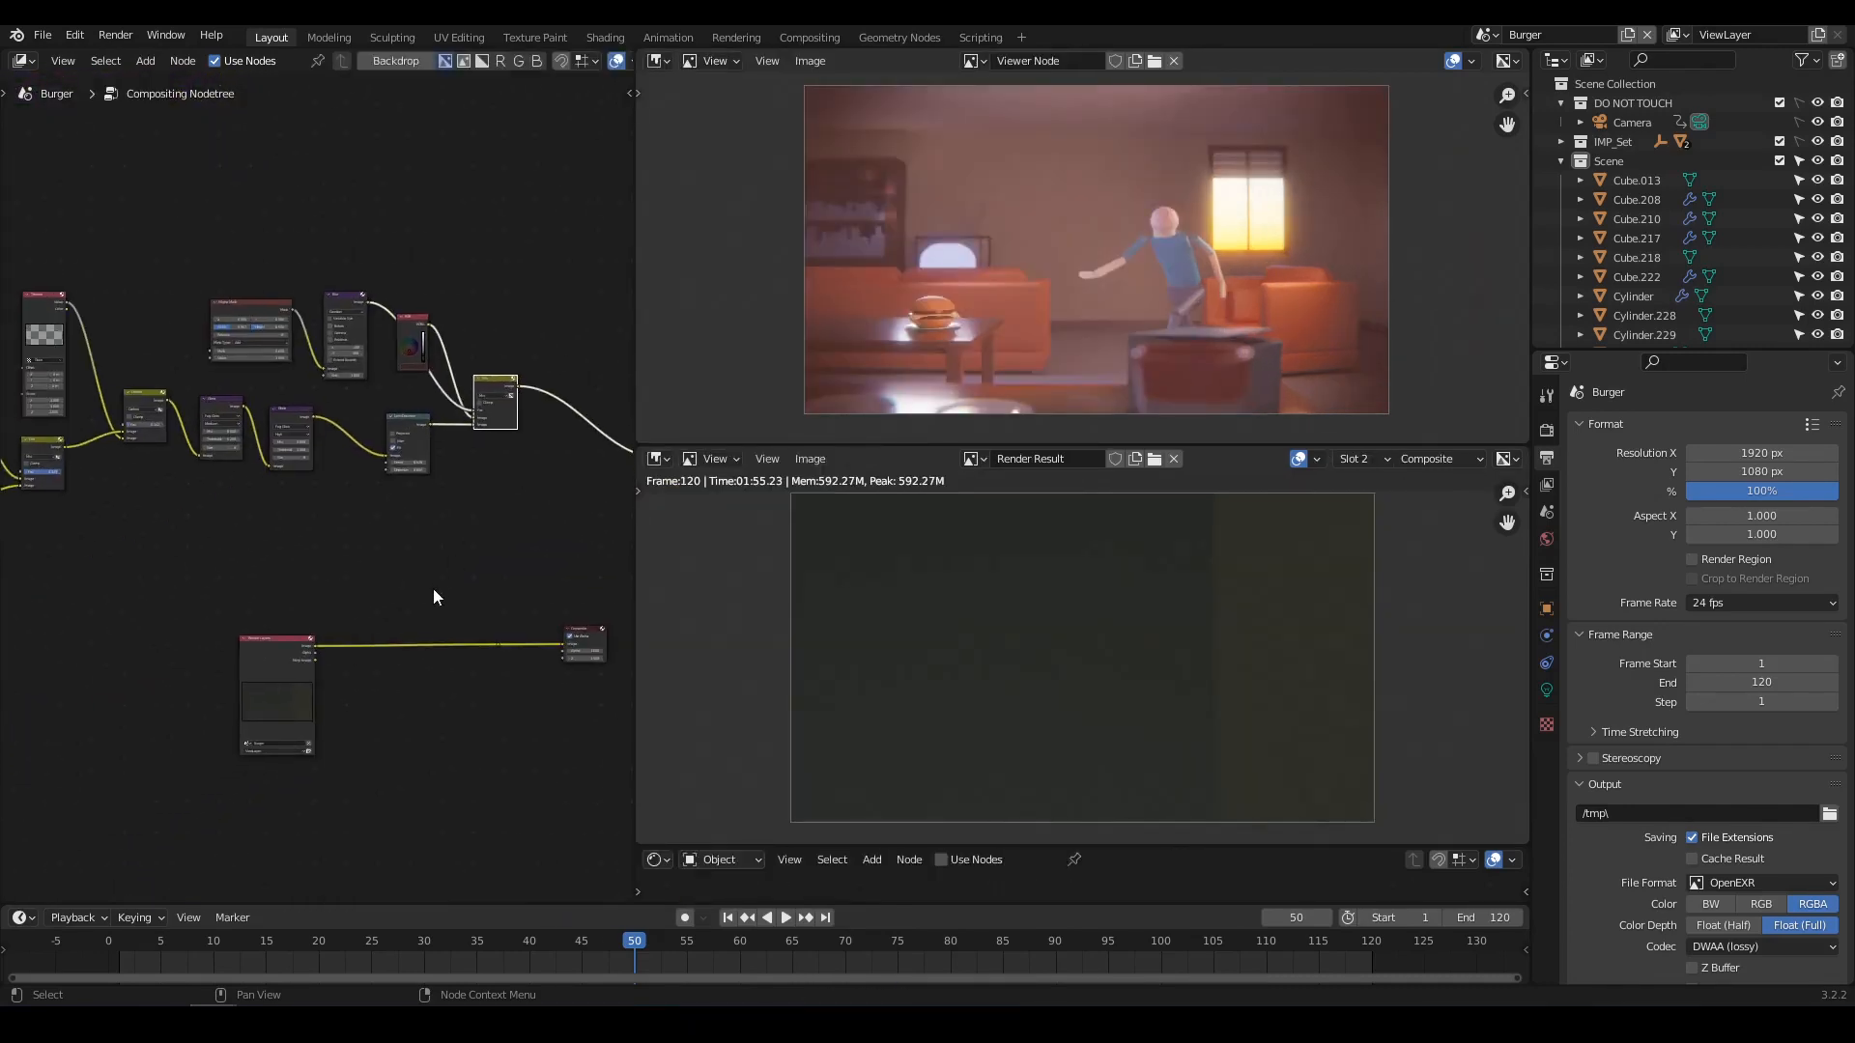
{"action": "middle_click_drag", "start_coordinate": [525, 547], "coordinate": [321, 433]}
{"action": "scroll", "coordinate": [321, 433], "scroll_direction": "up", "scroll_amount": 2}
{"action": "left_click_drag", "start_coordinate": [340, 495], "coordinate": [497, 416]}
{"action": "scroll", "coordinate": [270, 352], "scroll_direction": "down", "scroll_amount": 4}
{"action": "middle_click_drag", "start_coordinate": [257, 331], "coordinate": [419, 485]}
{"action": "right_click_drag", "start_coordinate": [494, 265], "coordinate": [415, 339], "text": "shift"}
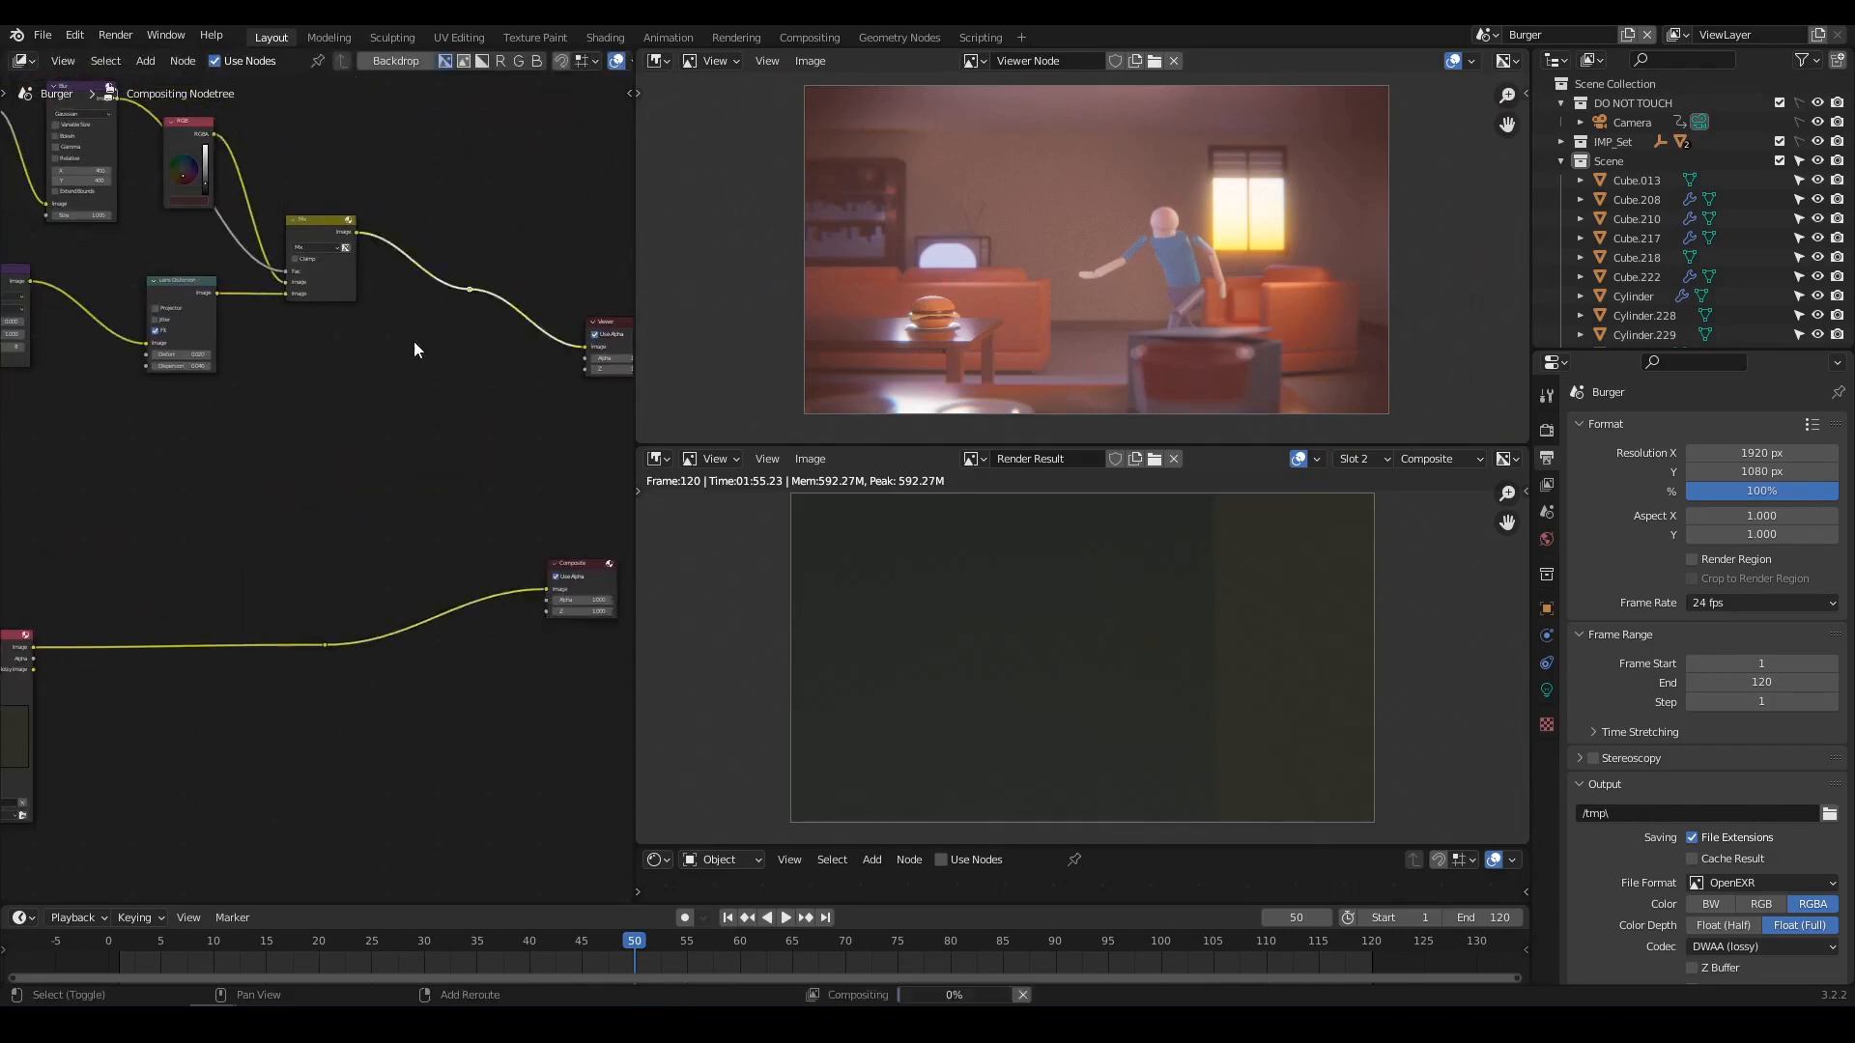
{"action": "left_click_drag", "start_coordinate": [469, 289], "coordinate": [330, 646]}
{"action": "middle_click_drag", "start_coordinate": [281, 669], "coordinate": [340, 617]}
{"action": "scroll", "coordinate": [340, 614], "scroll_direction": "down", "scroll_amount": 3}
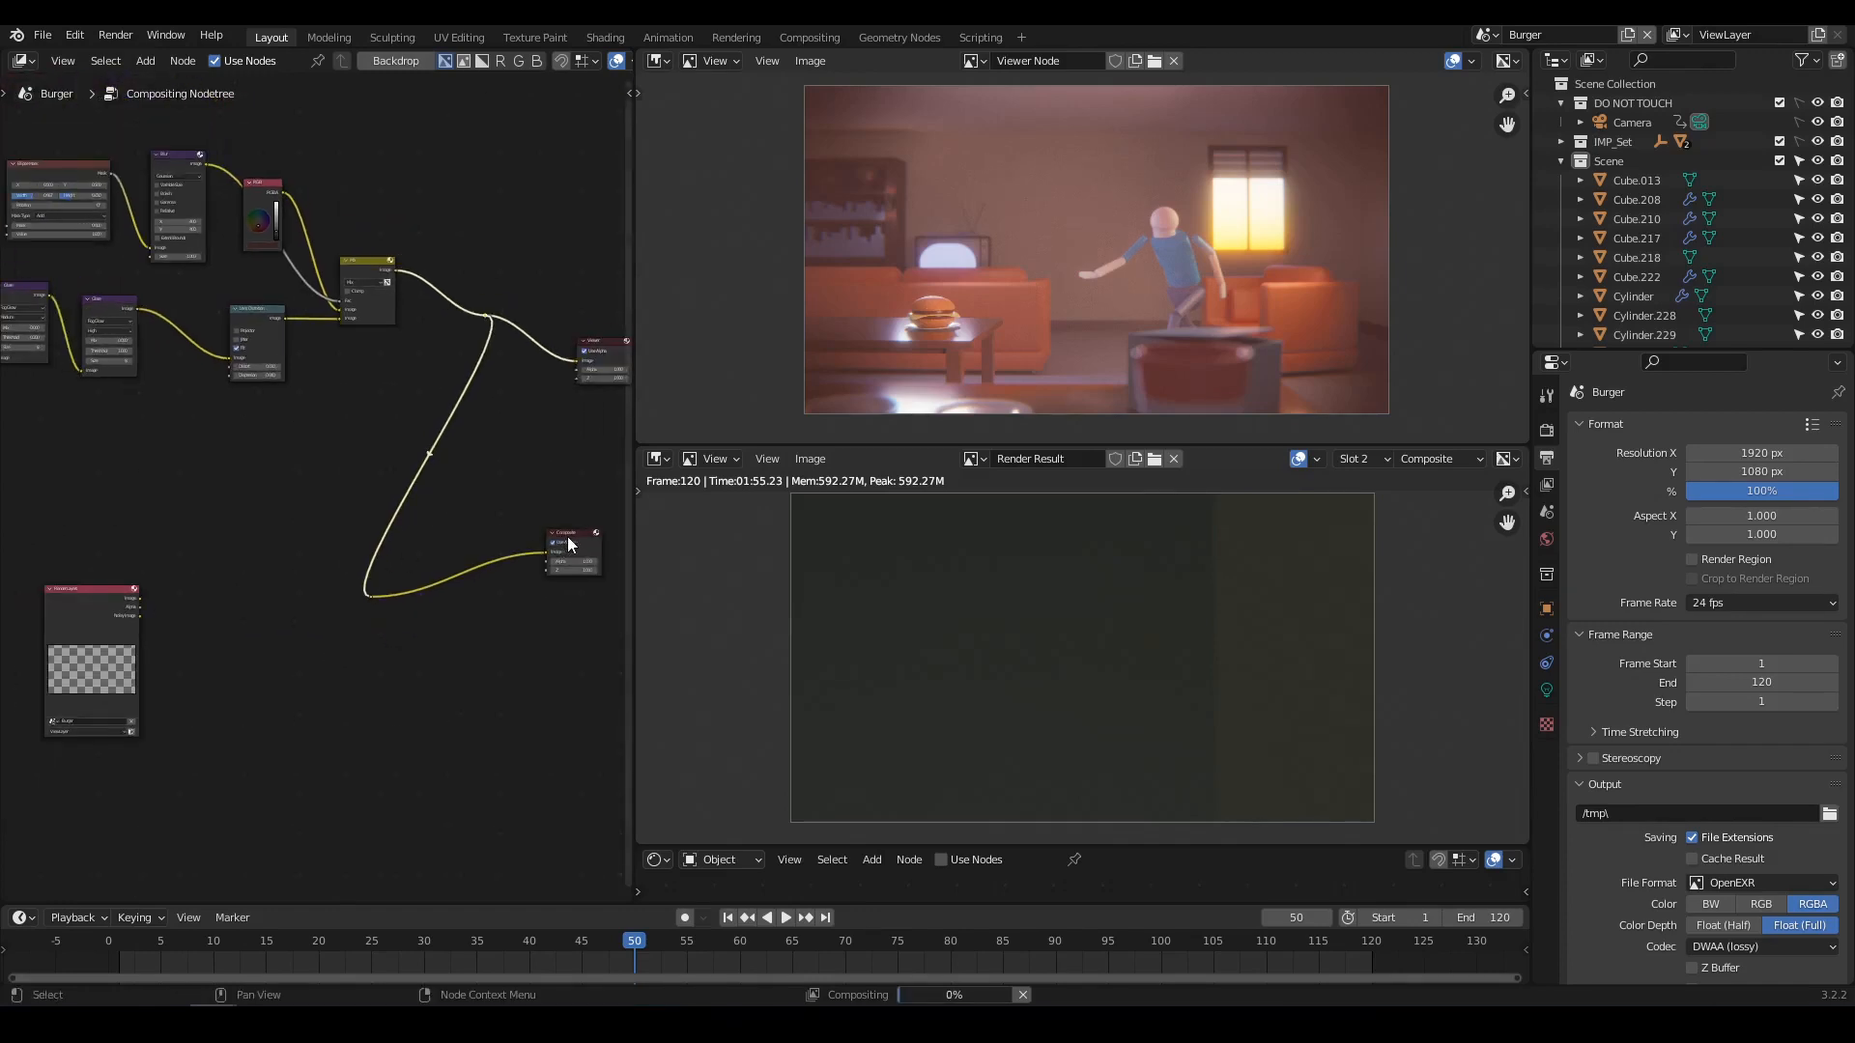
Reposition the Composite node below the Viewer node.
{"action": "left_click_drag", "start_coordinate": [566, 536], "coordinate": [596, 569]}
{"action": "middle_click_drag", "start_coordinate": [515, 525], "coordinate": [394, 536]}
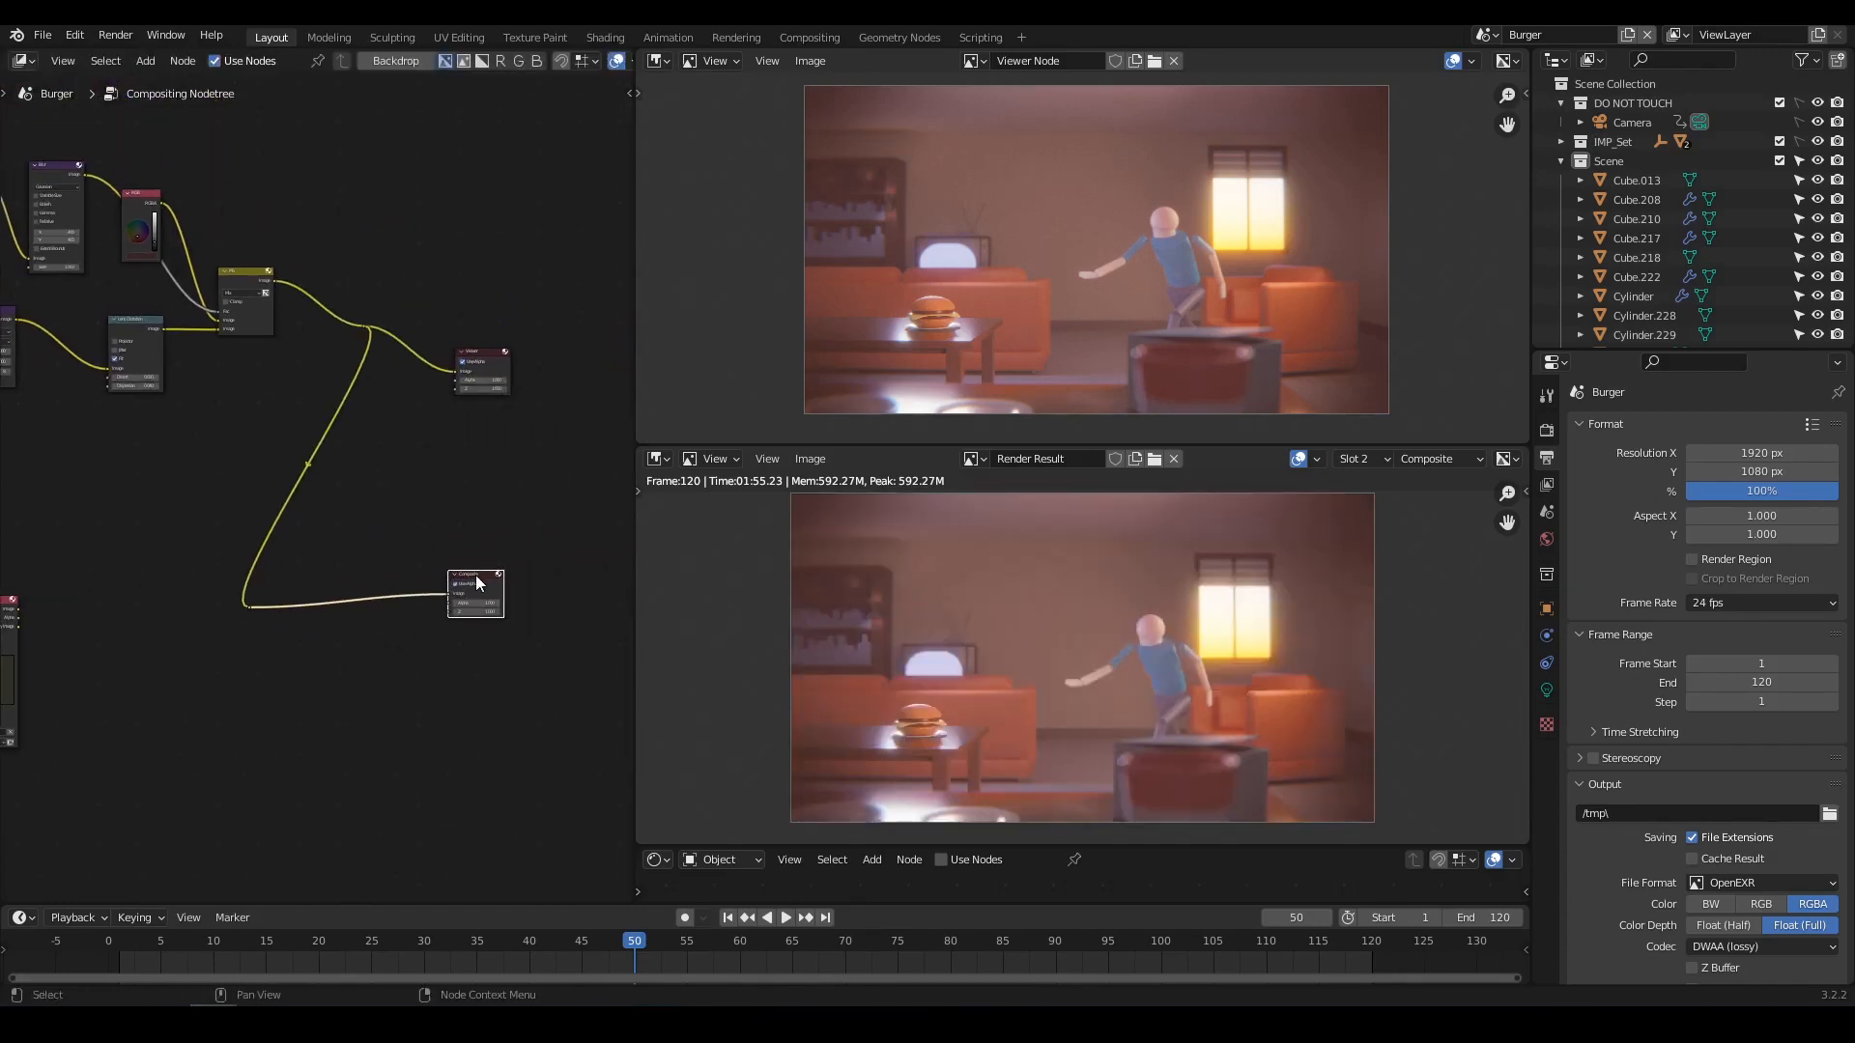
{"action": "left_click_drag", "start_coordinate": [469, 573], "coordinate": [479, 577]}
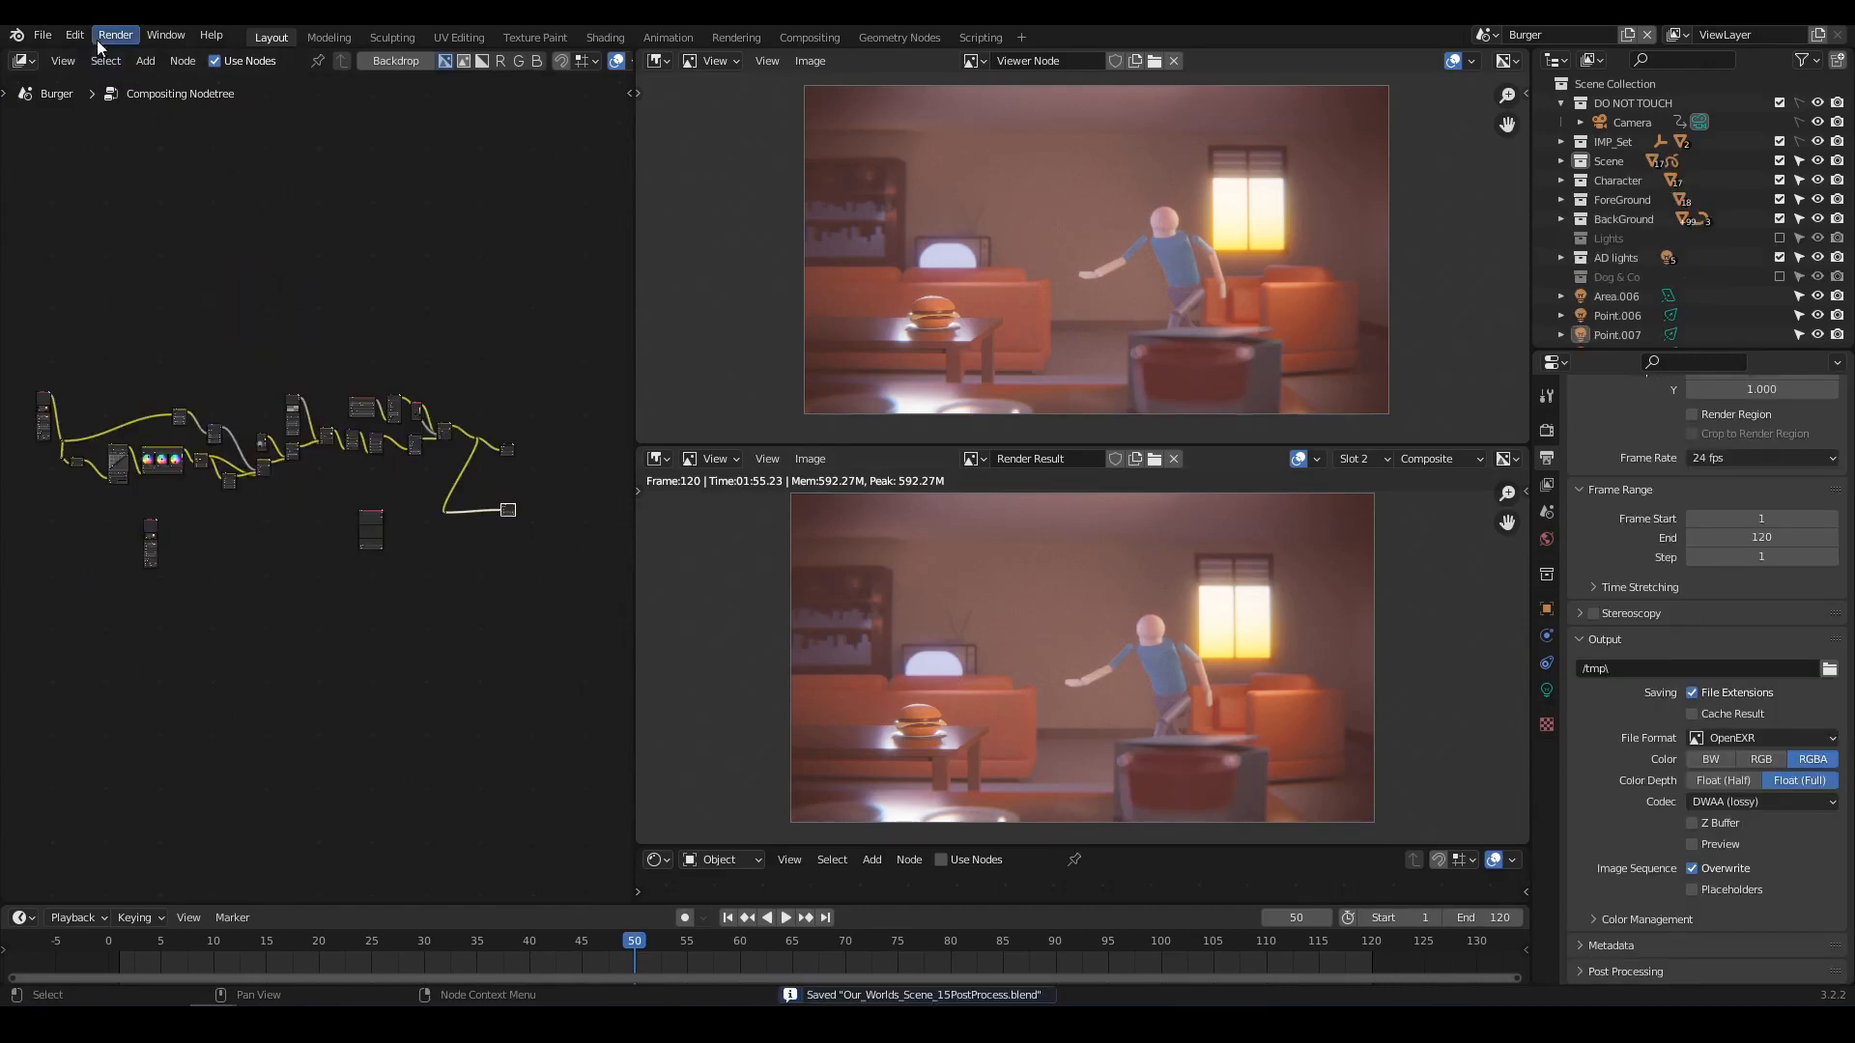
{"action": "left_click", "coordinate": [98, 41]}
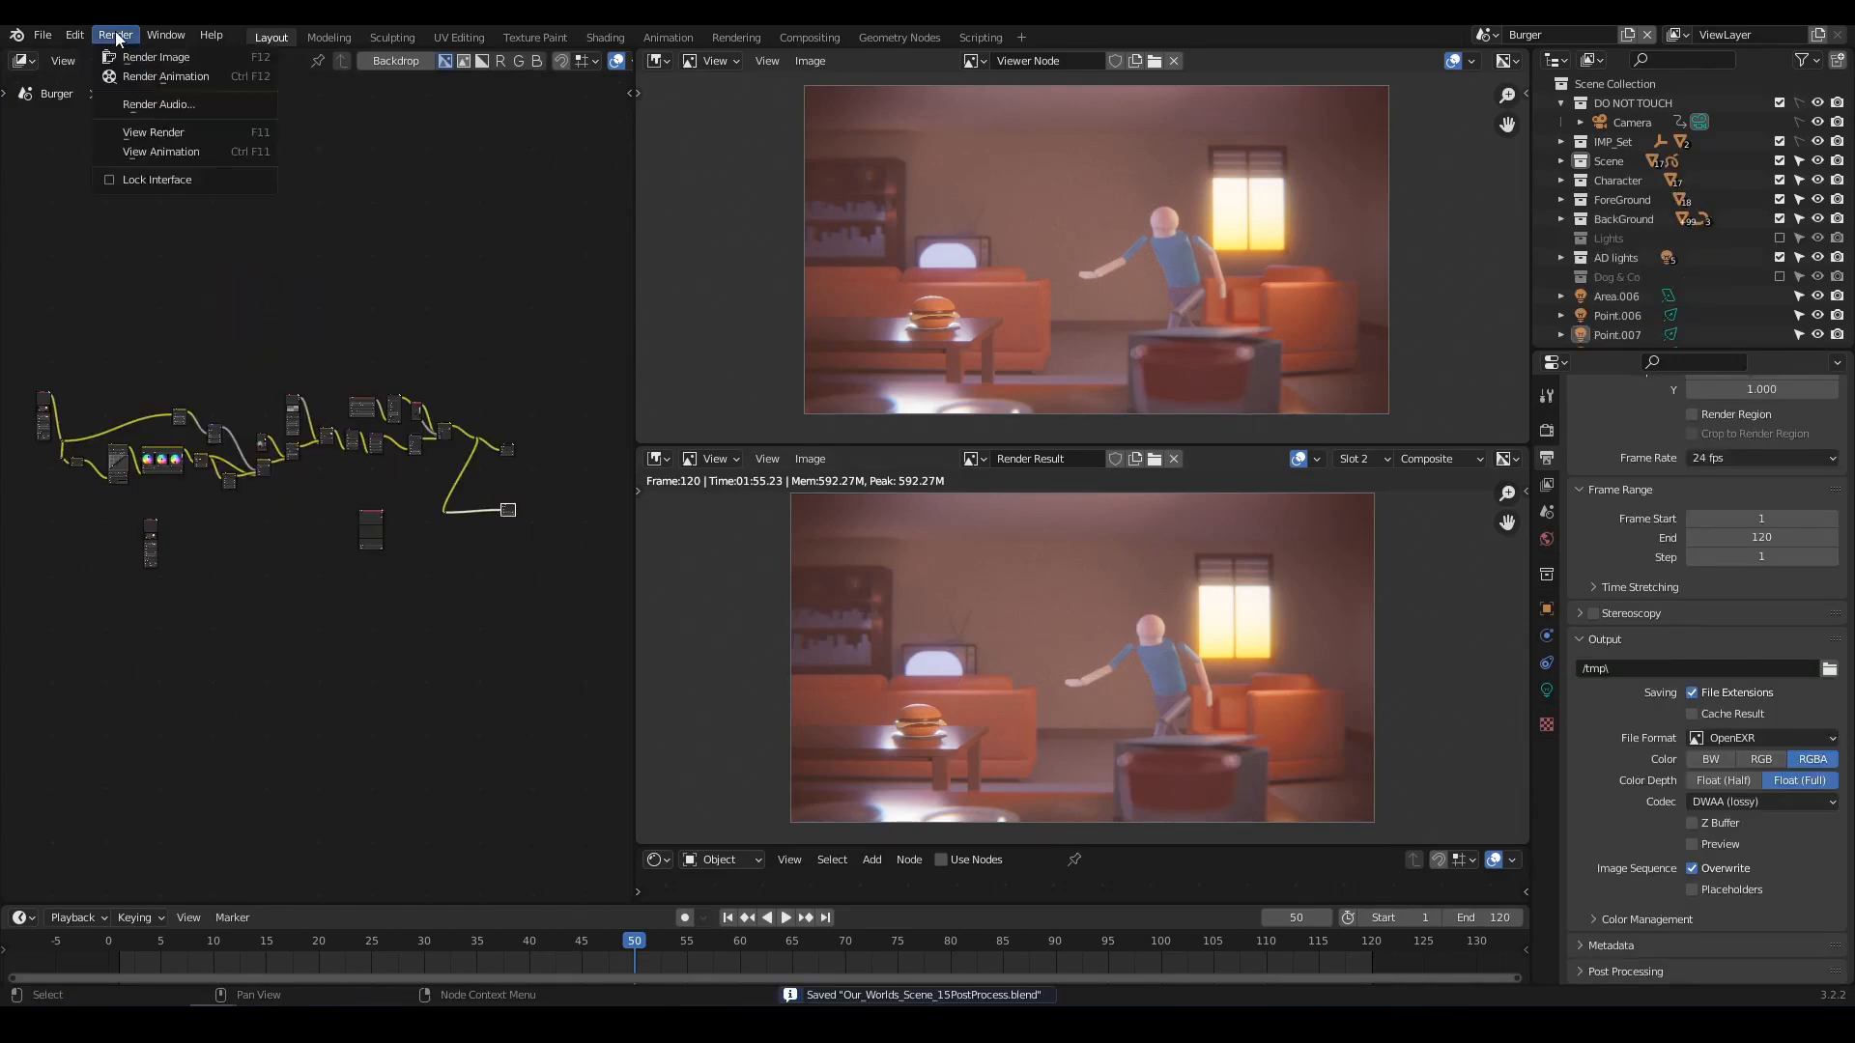
{"action": "left_click", "coordinate": [164, 75]}
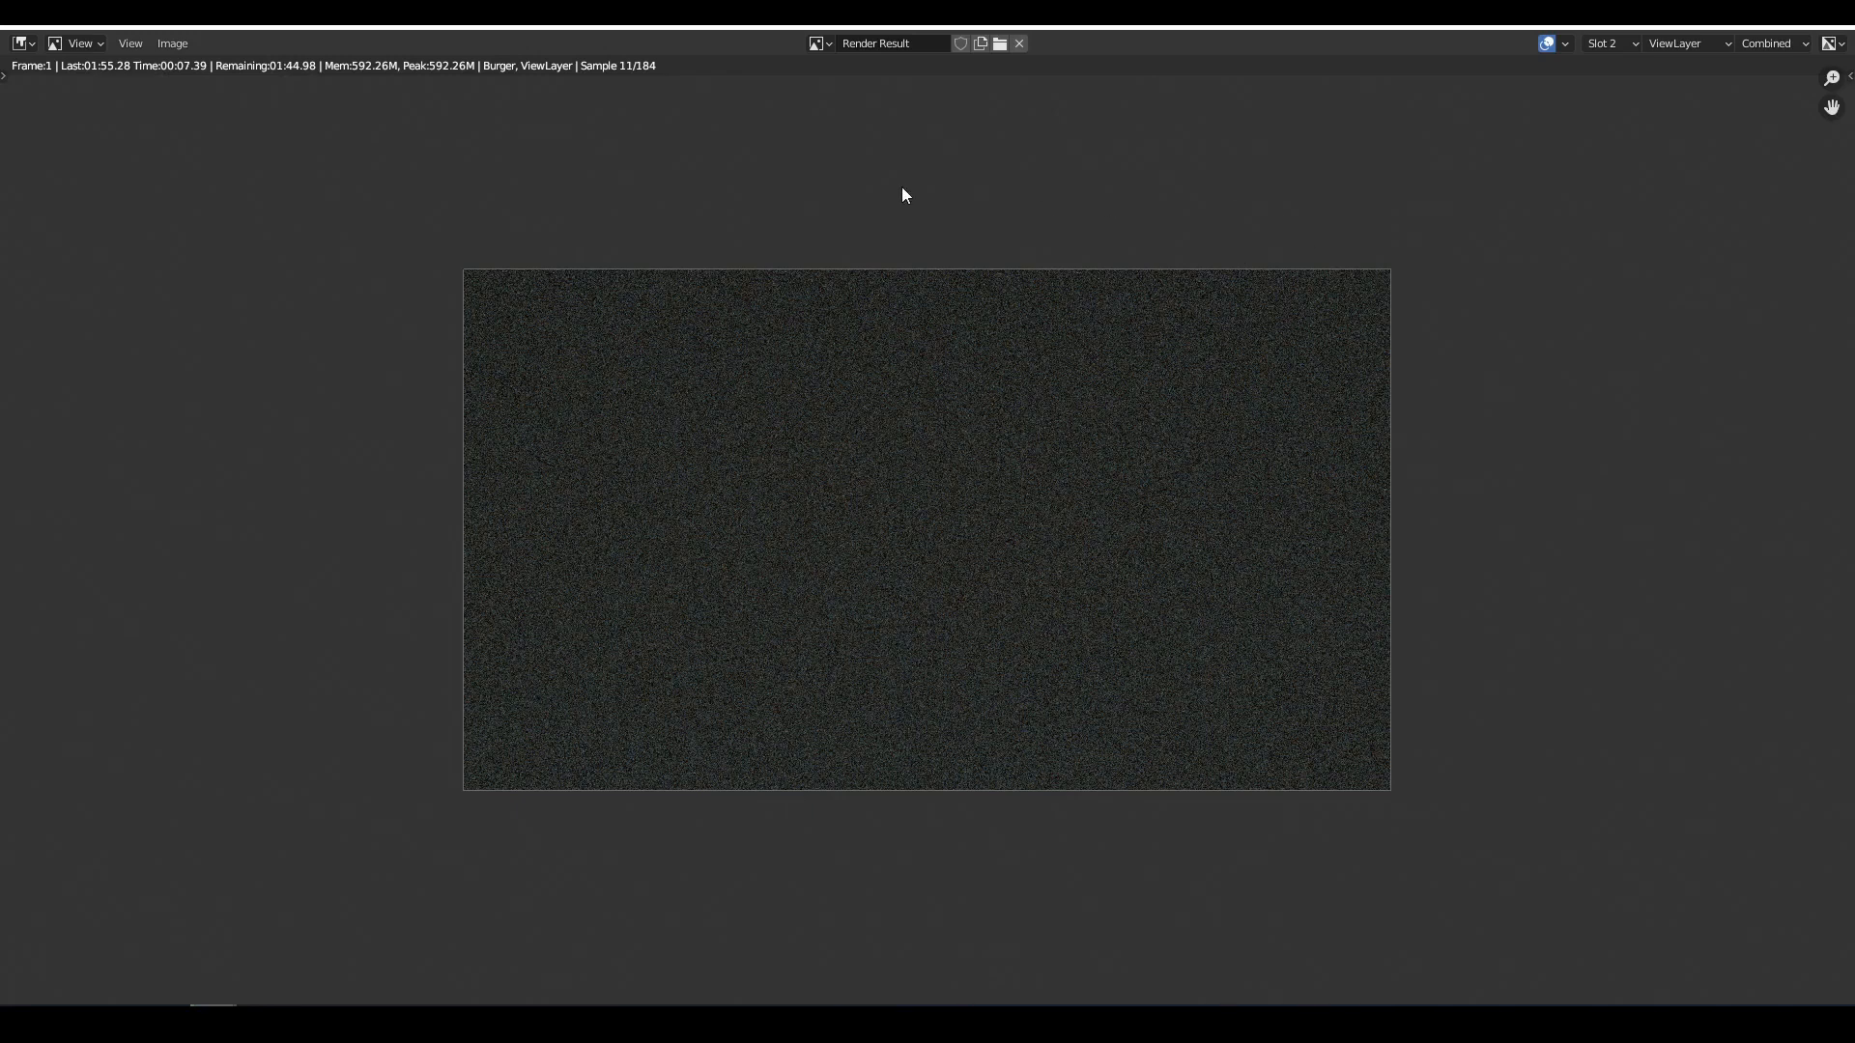
{"action": "key", "text": "Escape"}
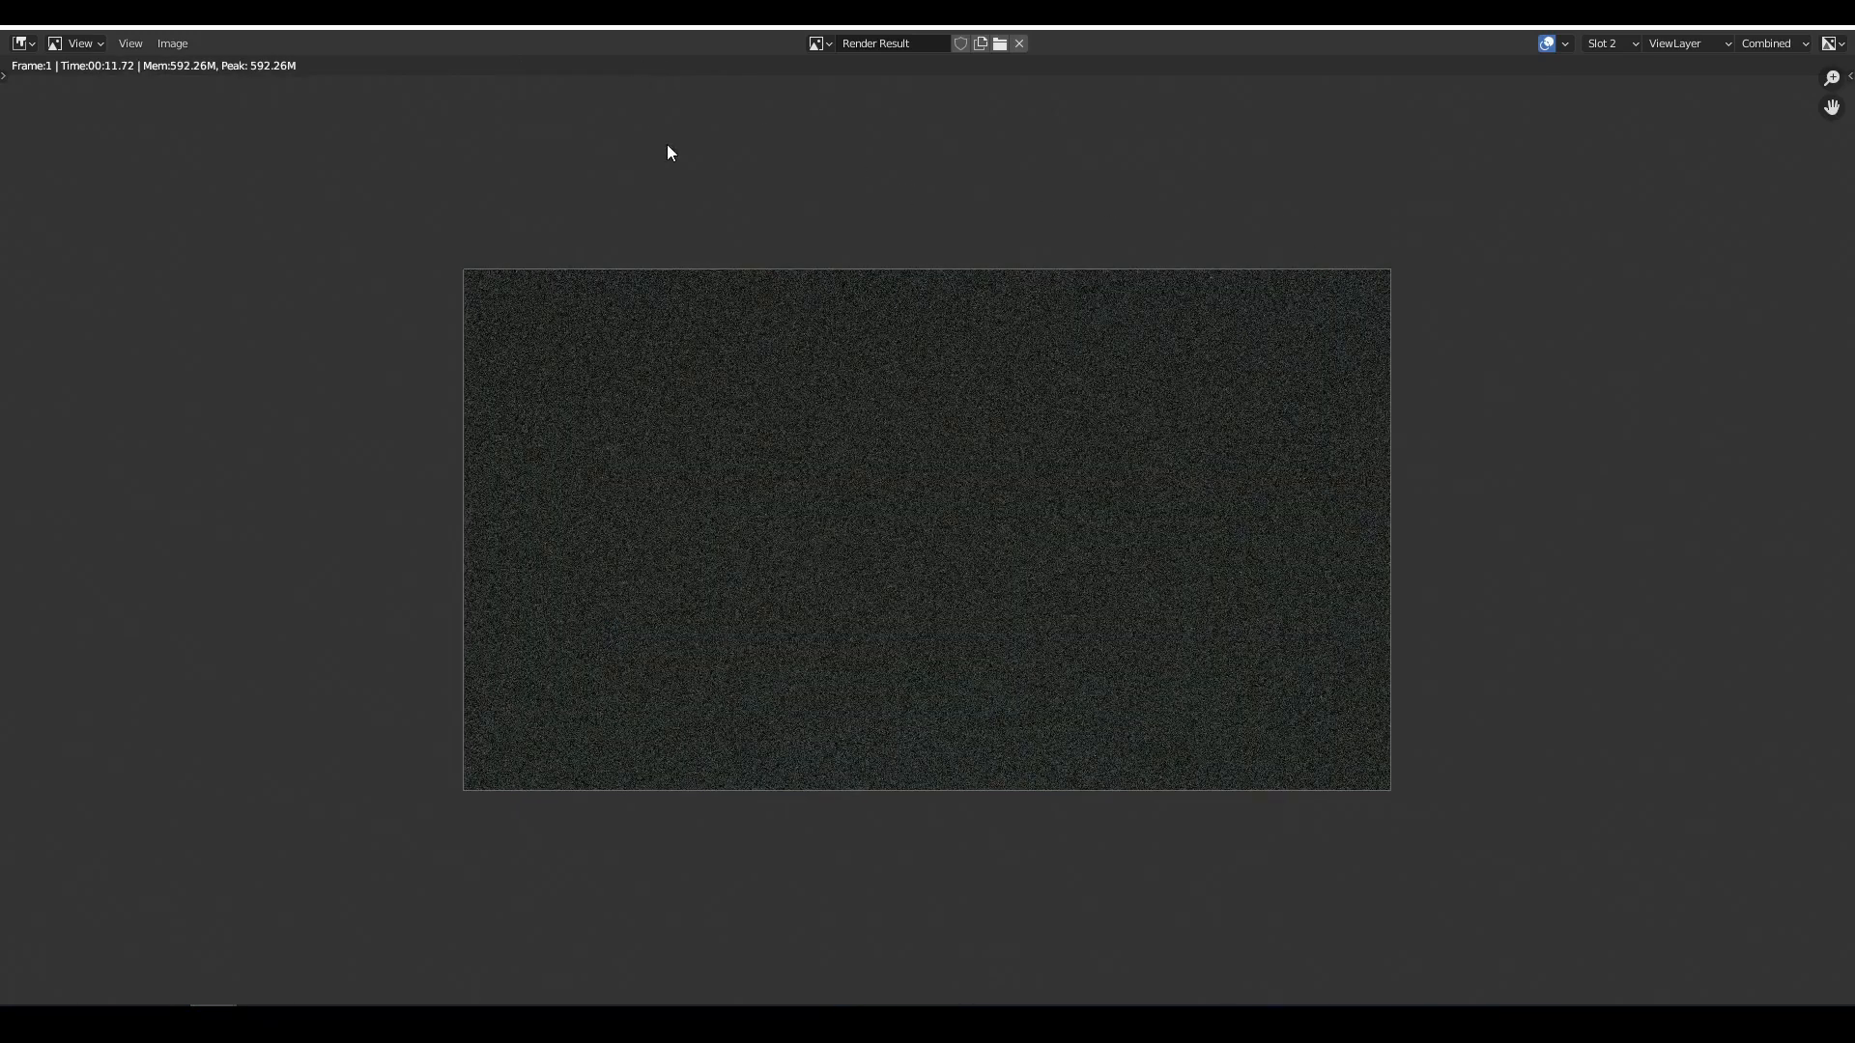
{"action": "left_click", "coordinate": [1834, 24]}
Delete the unconnected Render Layers node from the compositing node tree.
{"action": "middle_click_drag", "start_coordinate": [145, 549], "coordinate": [351, 587]}
{"action": "scroll", "coordinate": [352, 587], "scroll_direction": "up", "scroll_amount": 9}
{"action": "middle_click_drag", "start_coordinate": [546, 585], "coordinate": [68, 583]}
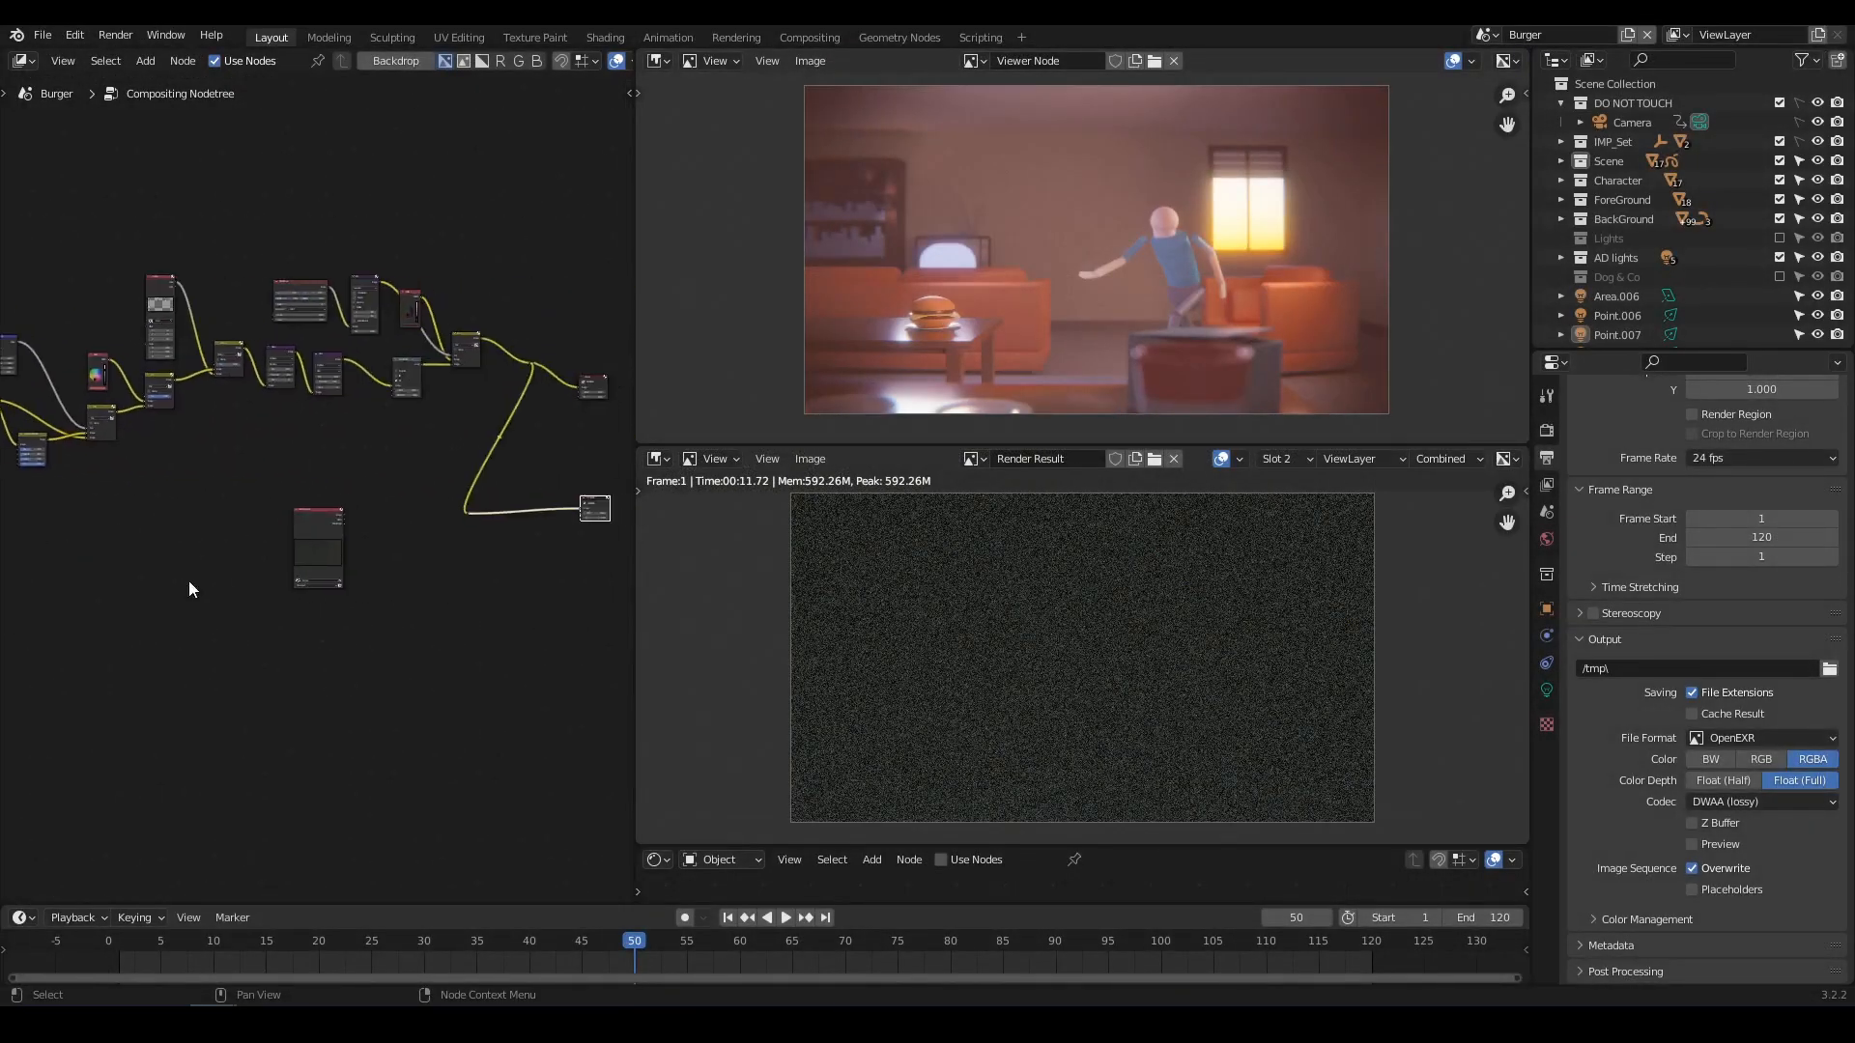
{"action": "scroll", "coordinate": [280, 574], "scroll_direction": "up", "scroll_amount": 14}
{"action": "middle_click_drag", "start_coordinate": [313, 571], "coordinate": [307, 464]}
{"action": "scroll", "coordinate": [309, 454], "scroll_direction": "up", "scroll_amount": 4}
{"action": "left_click", "coordinate": [274, 448]}
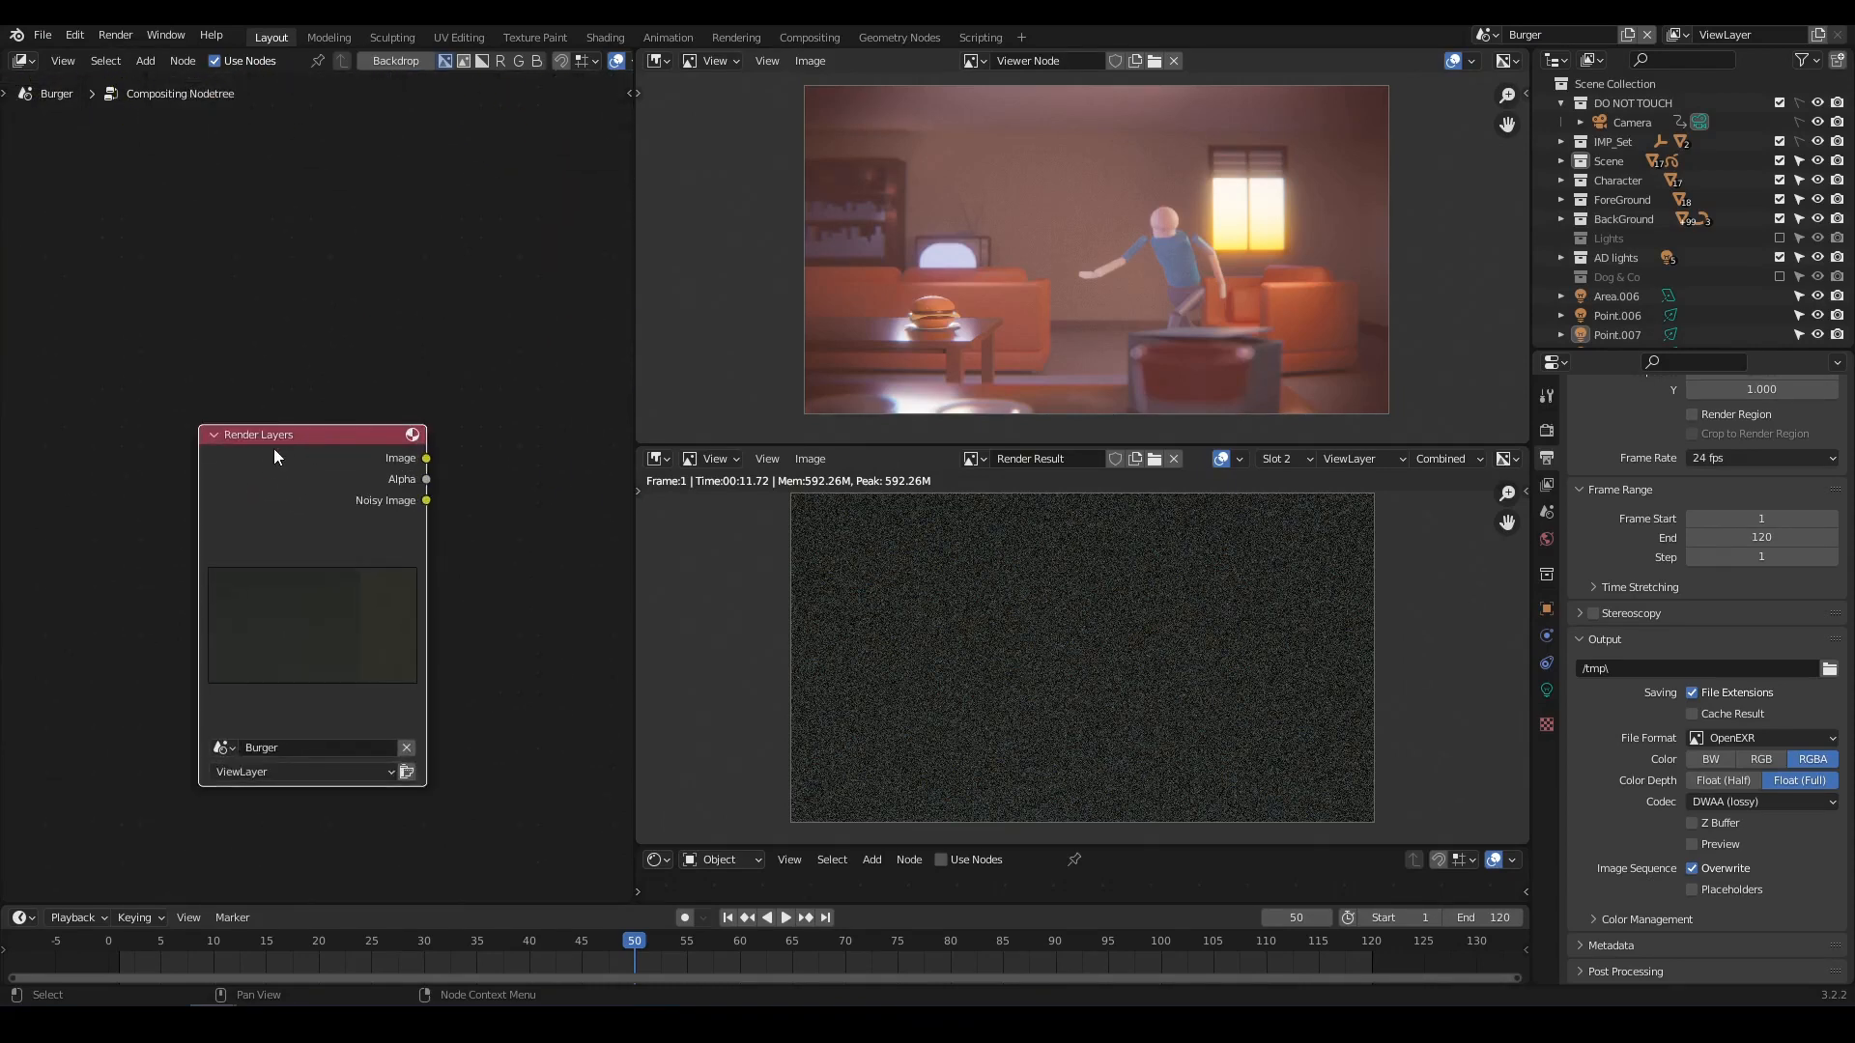
{"action": "key", "text": "x"}
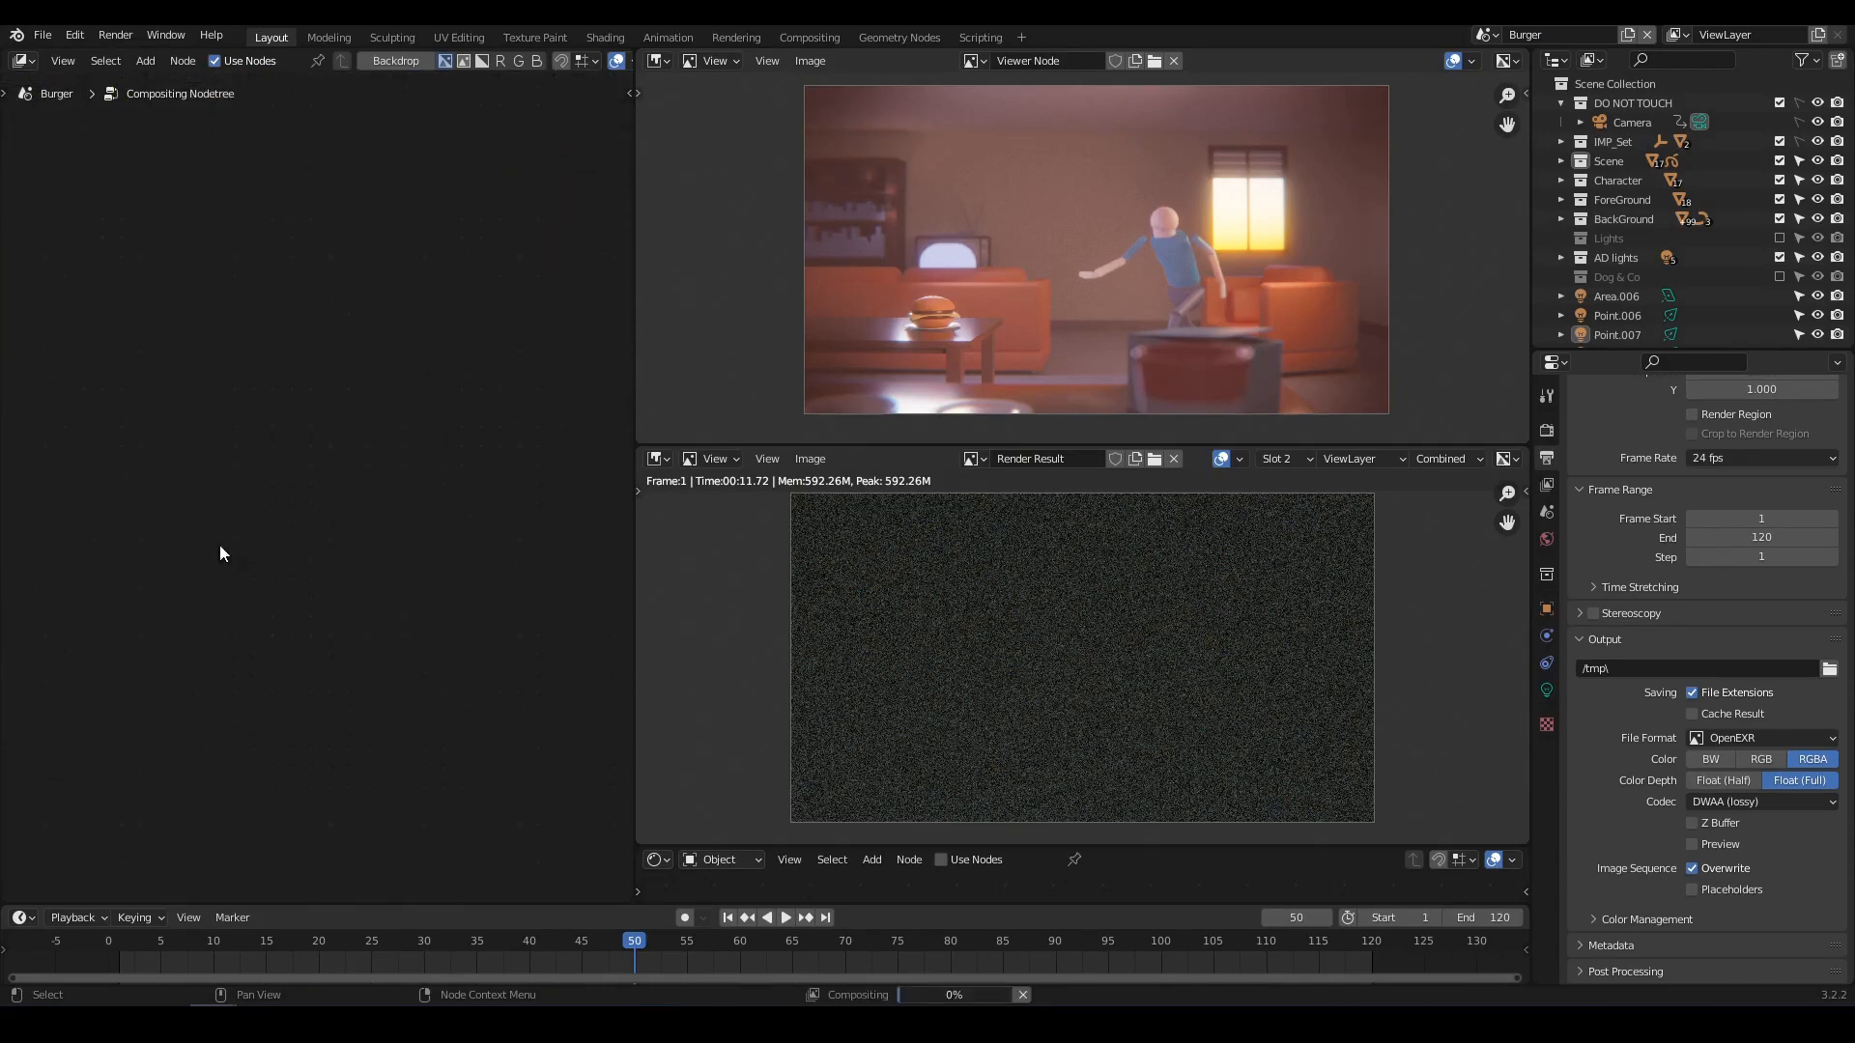
Render the composited image sequence as an animation.
{"action": "left_click", "coordinate": [115, 34]}
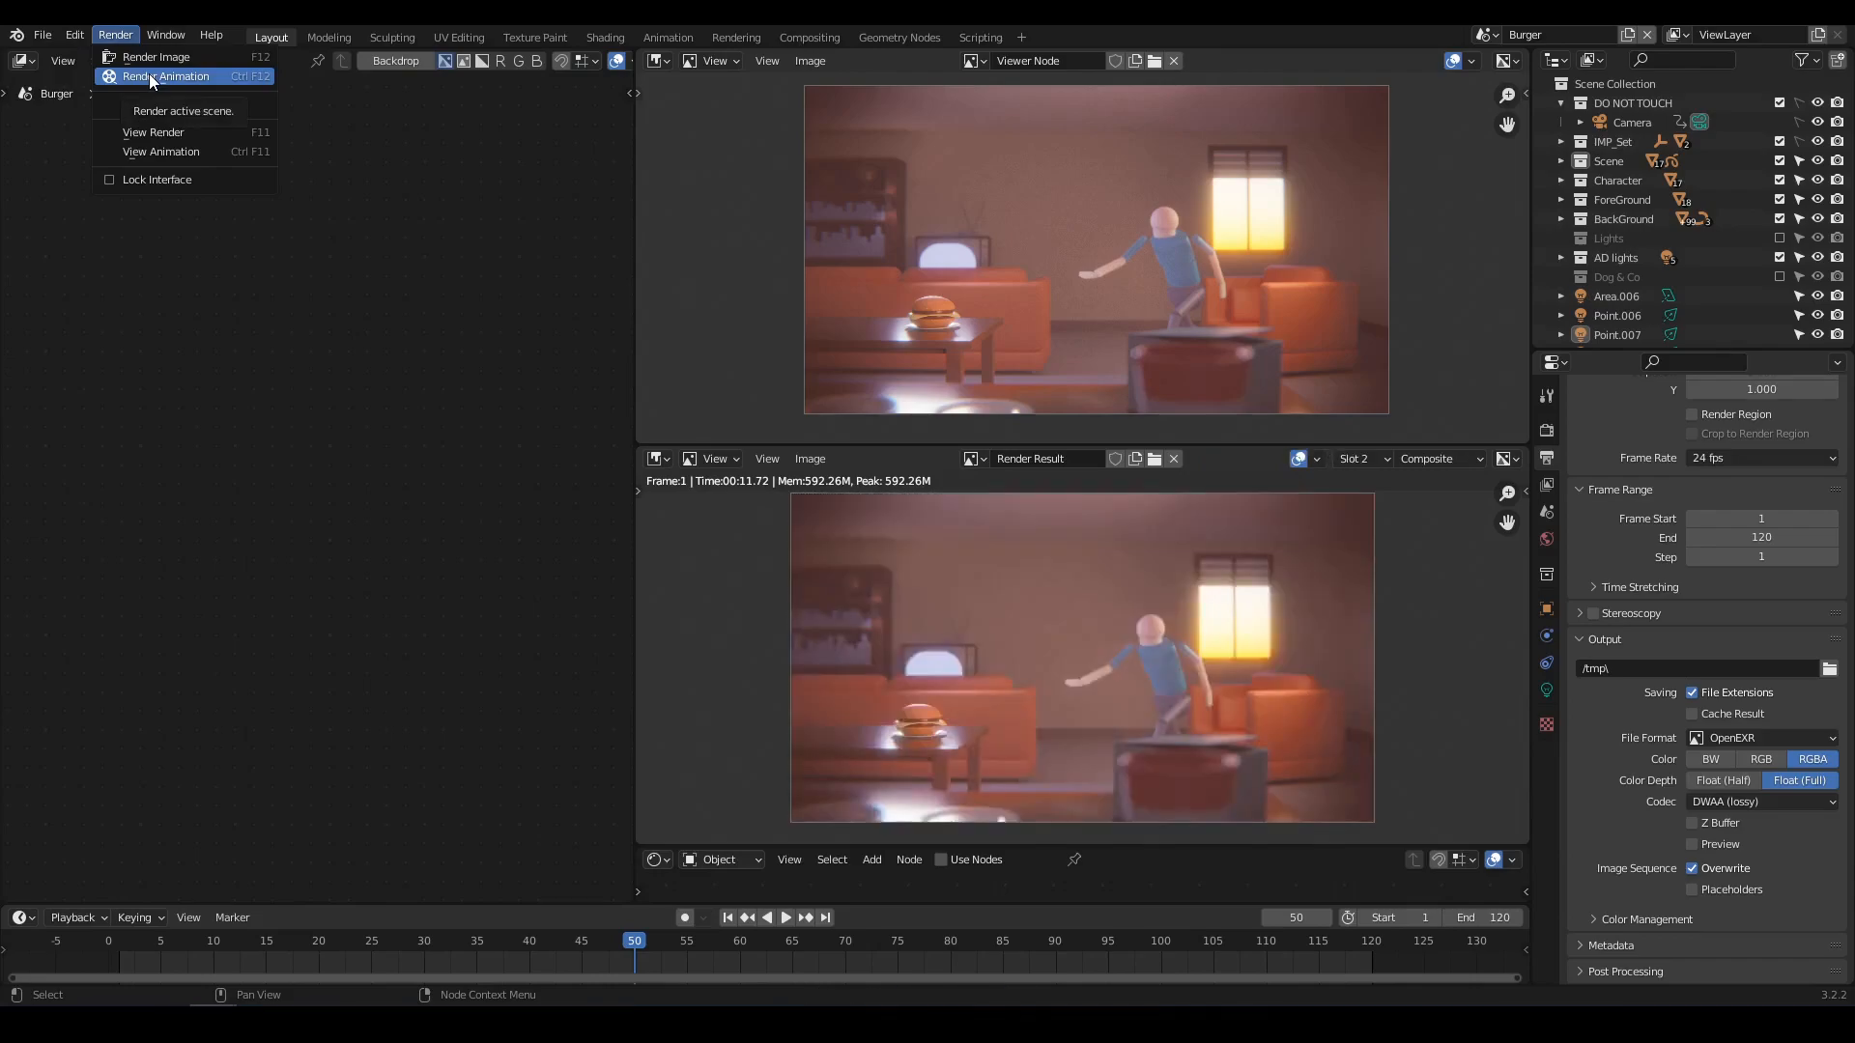
{"action": "left_click", "coordinate": [148, 75]}
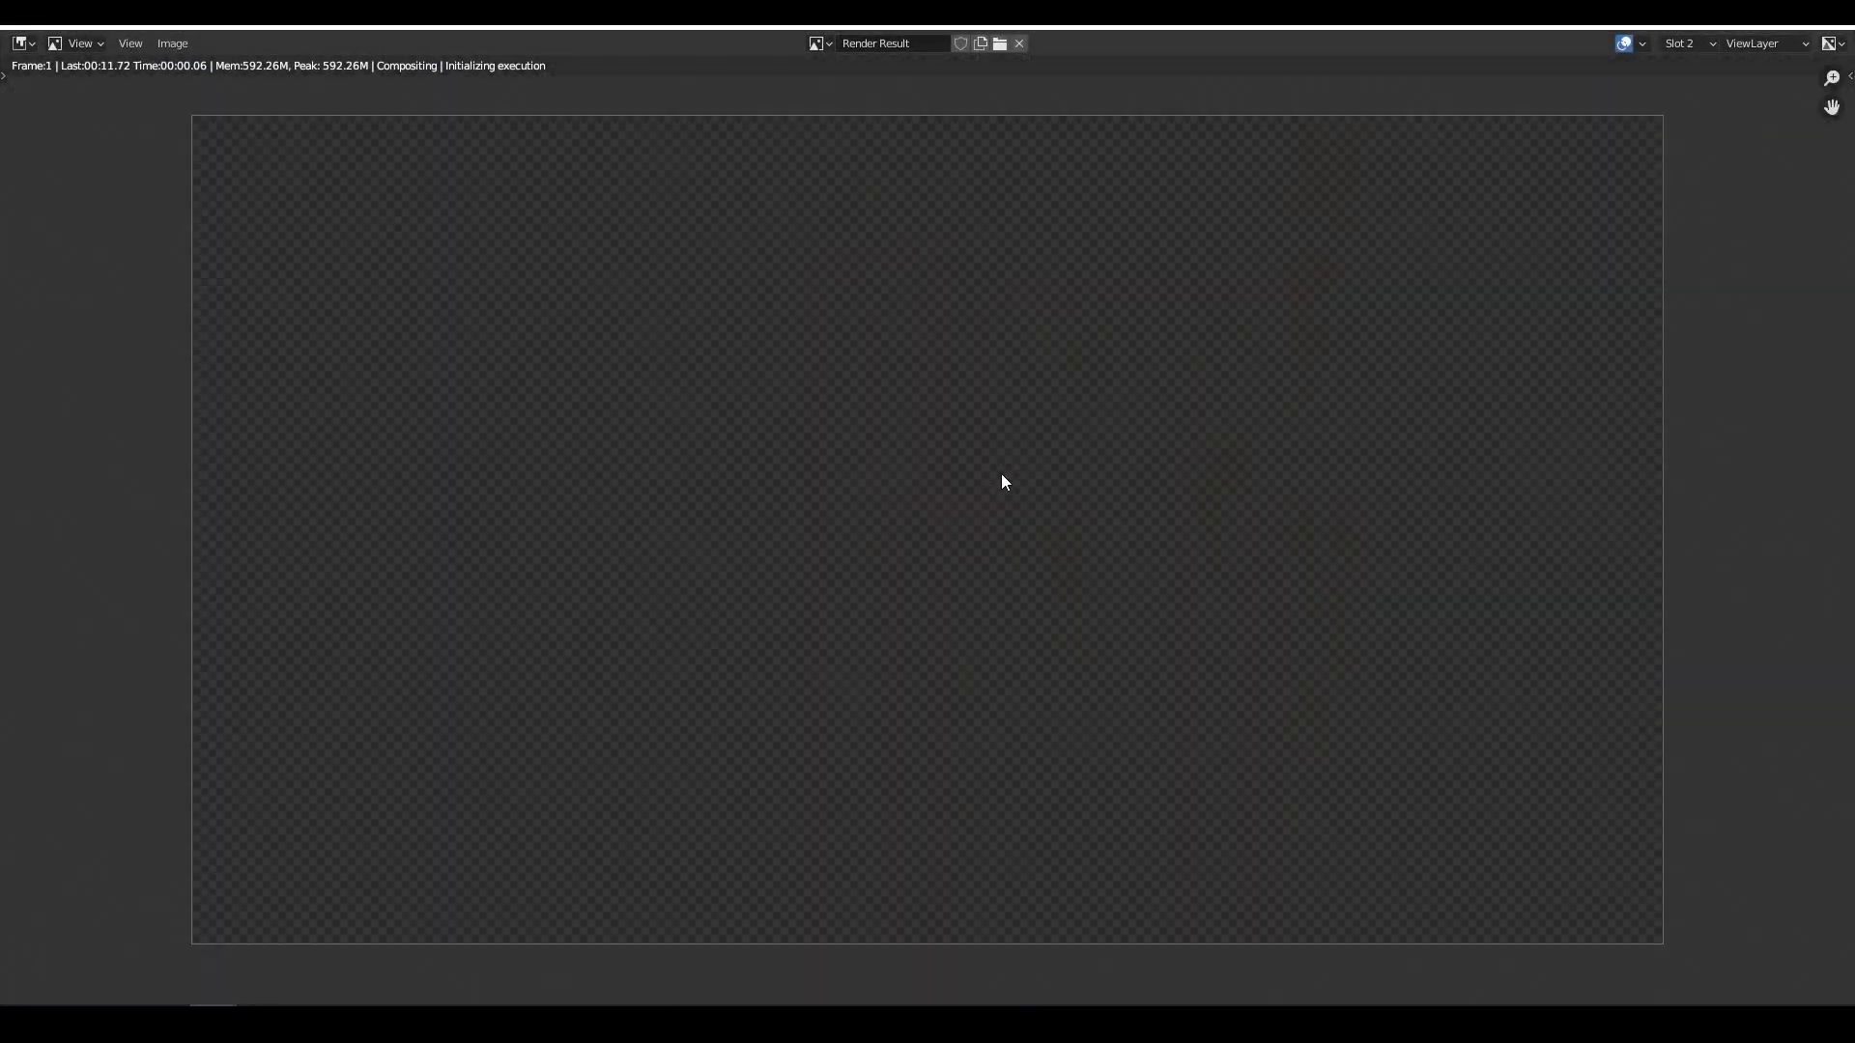
{"action": "scroll", "coordinate": [1001, 473], "scroll_direction": "down", "scroll_amount": 1}
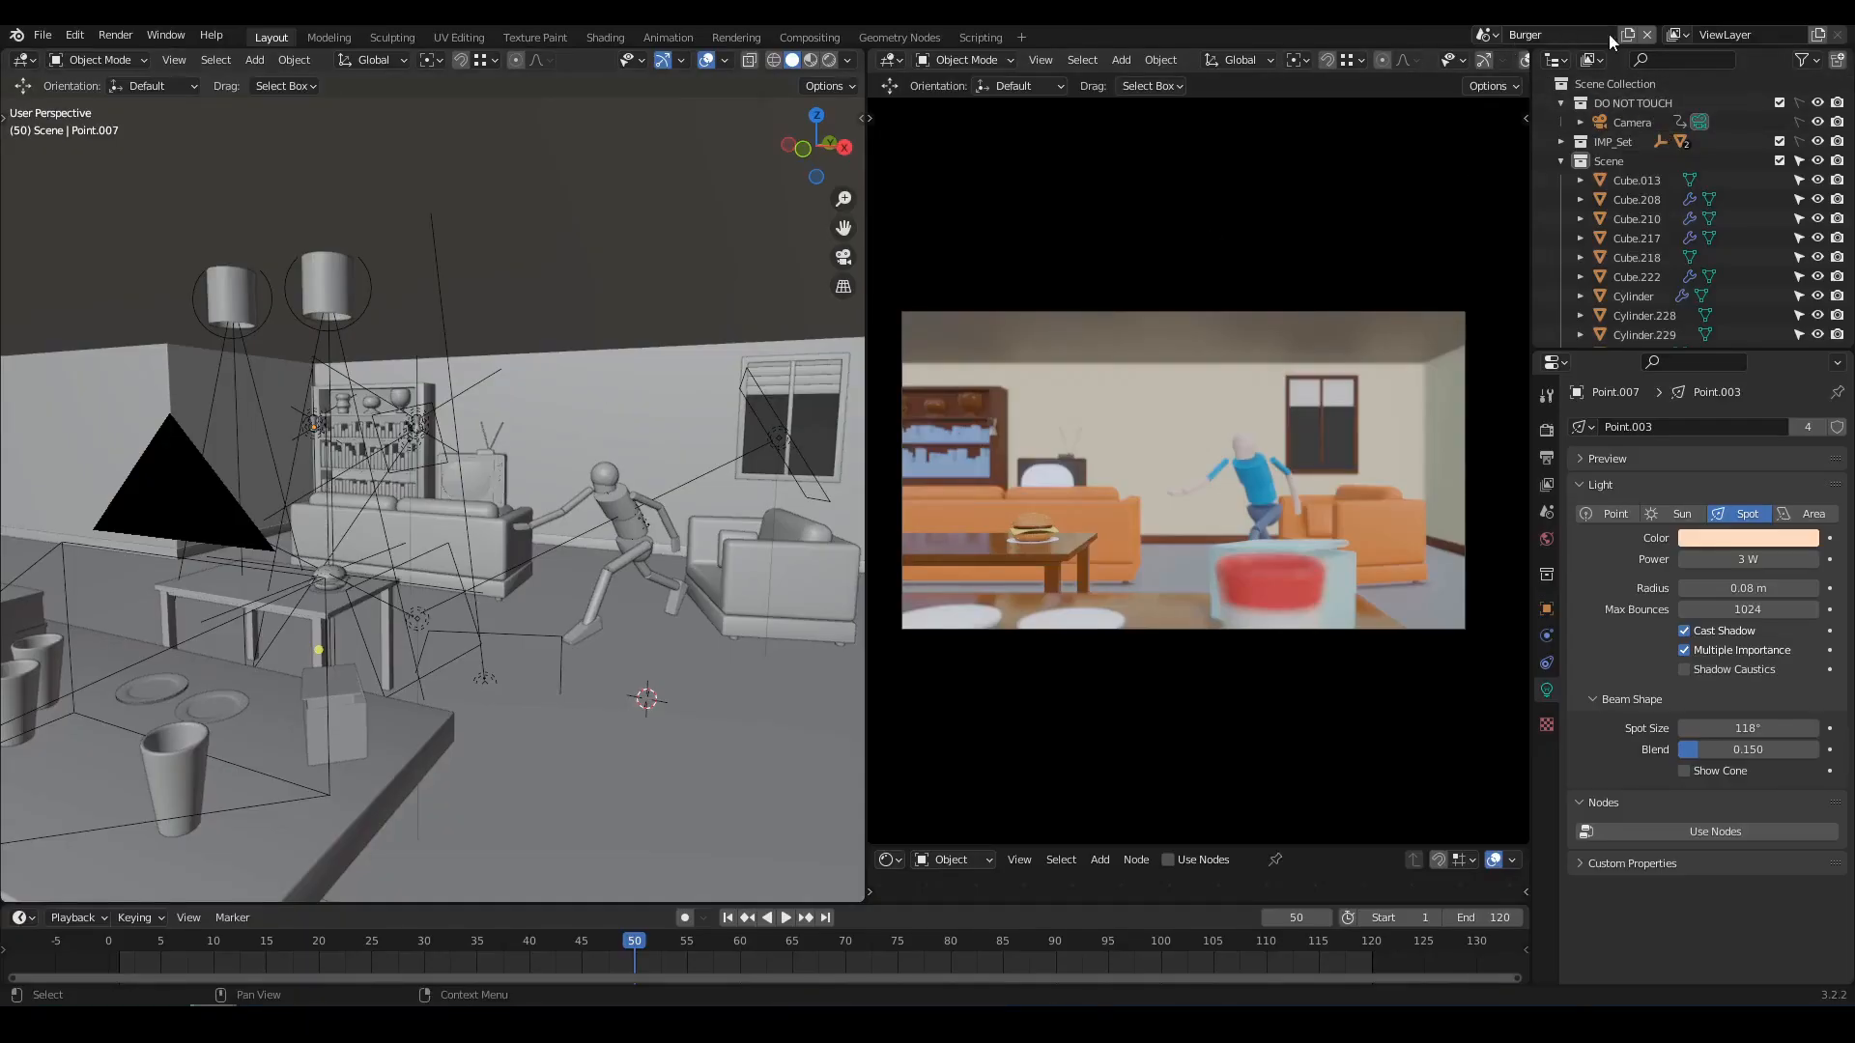
Make a full copy of the Burger scene for Atlantis and delete the copied set objects and the Character through Dog & Co collections.
{"action": "left_click", "coordinate": [1629, 37]}
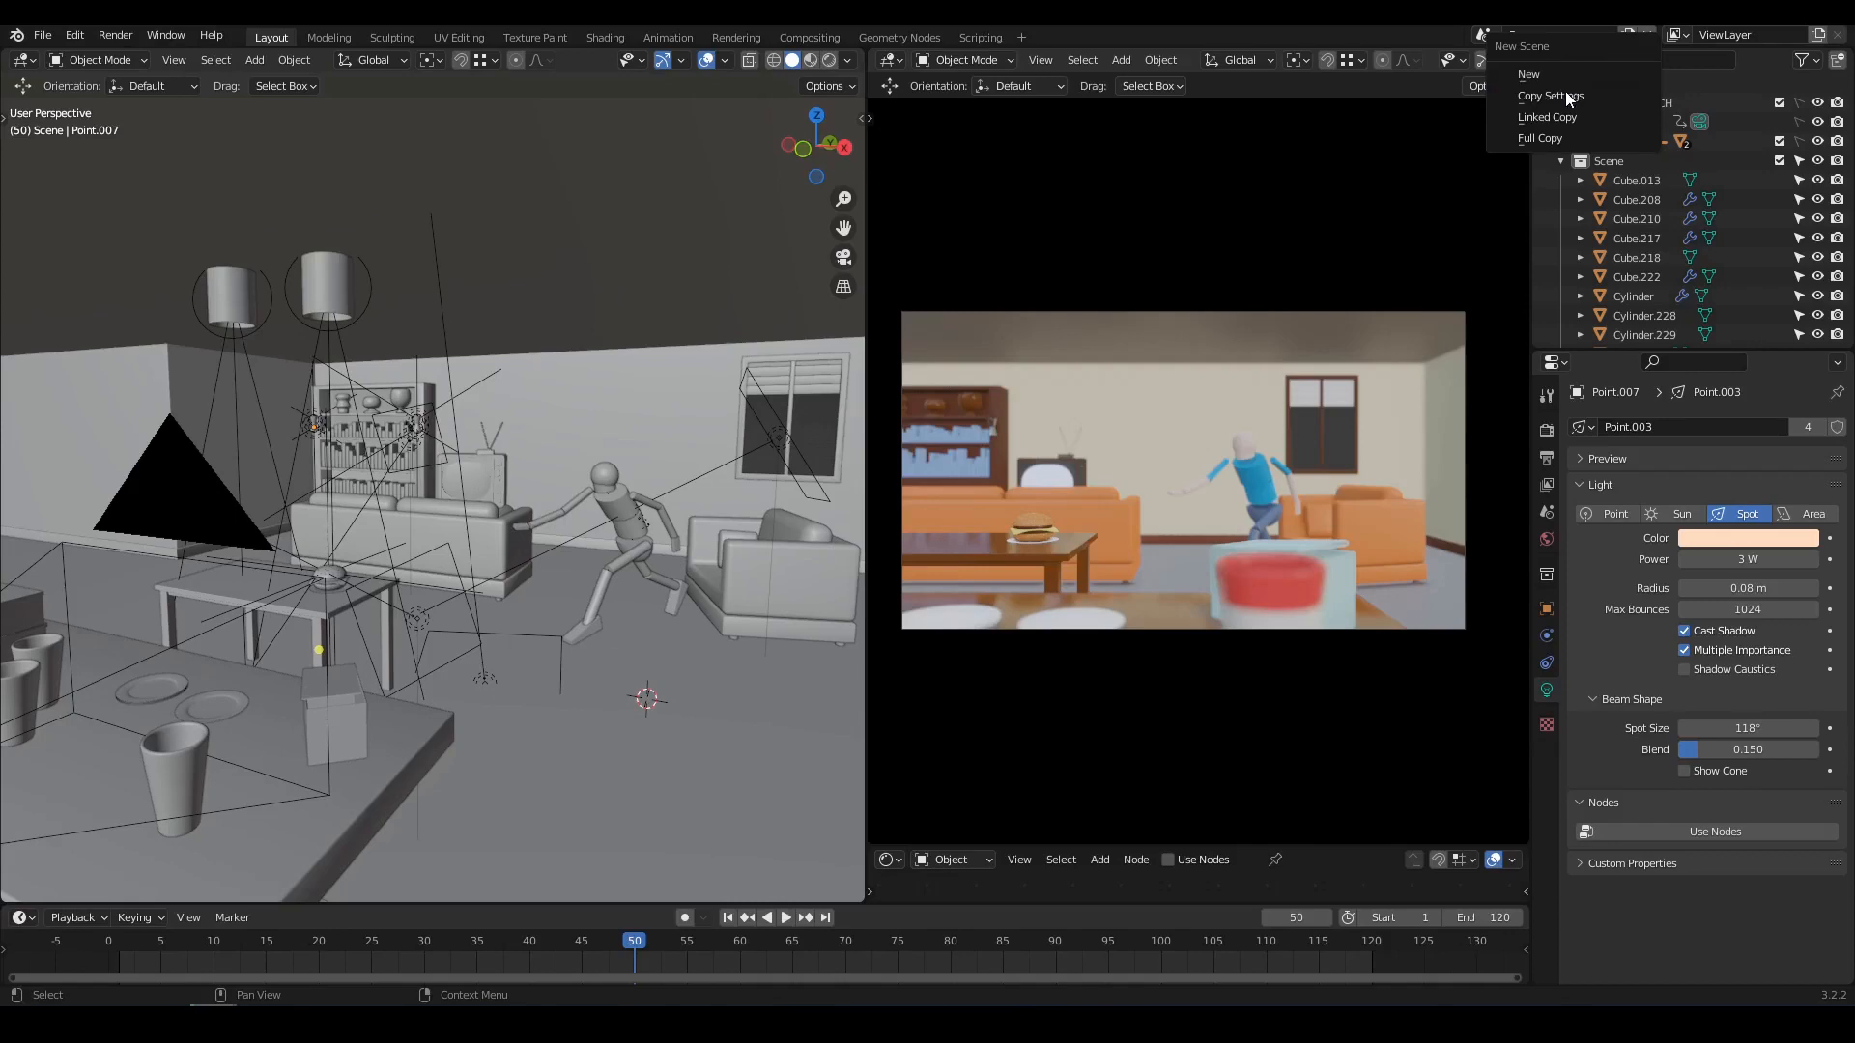
{"action": "left_click", "coordinate": [1542, 140]}
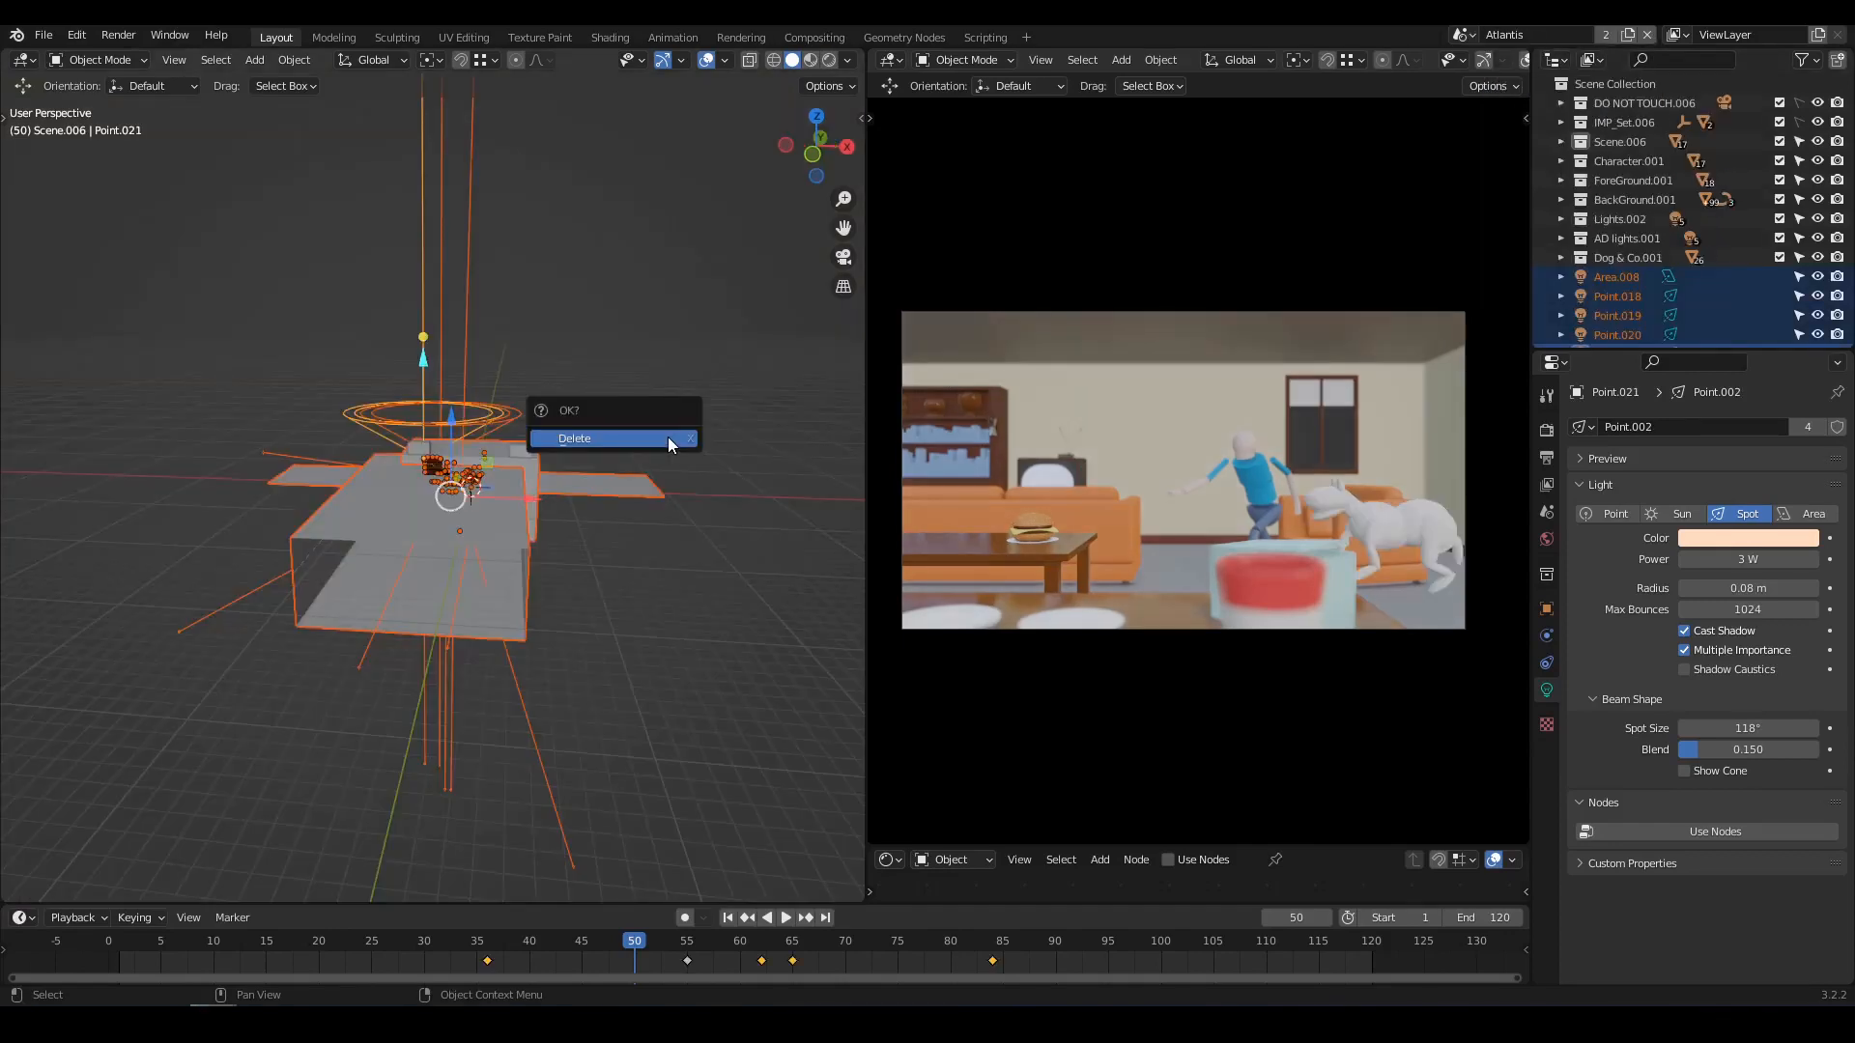
{"action": "left_click", "coordinate": [668, 437]}
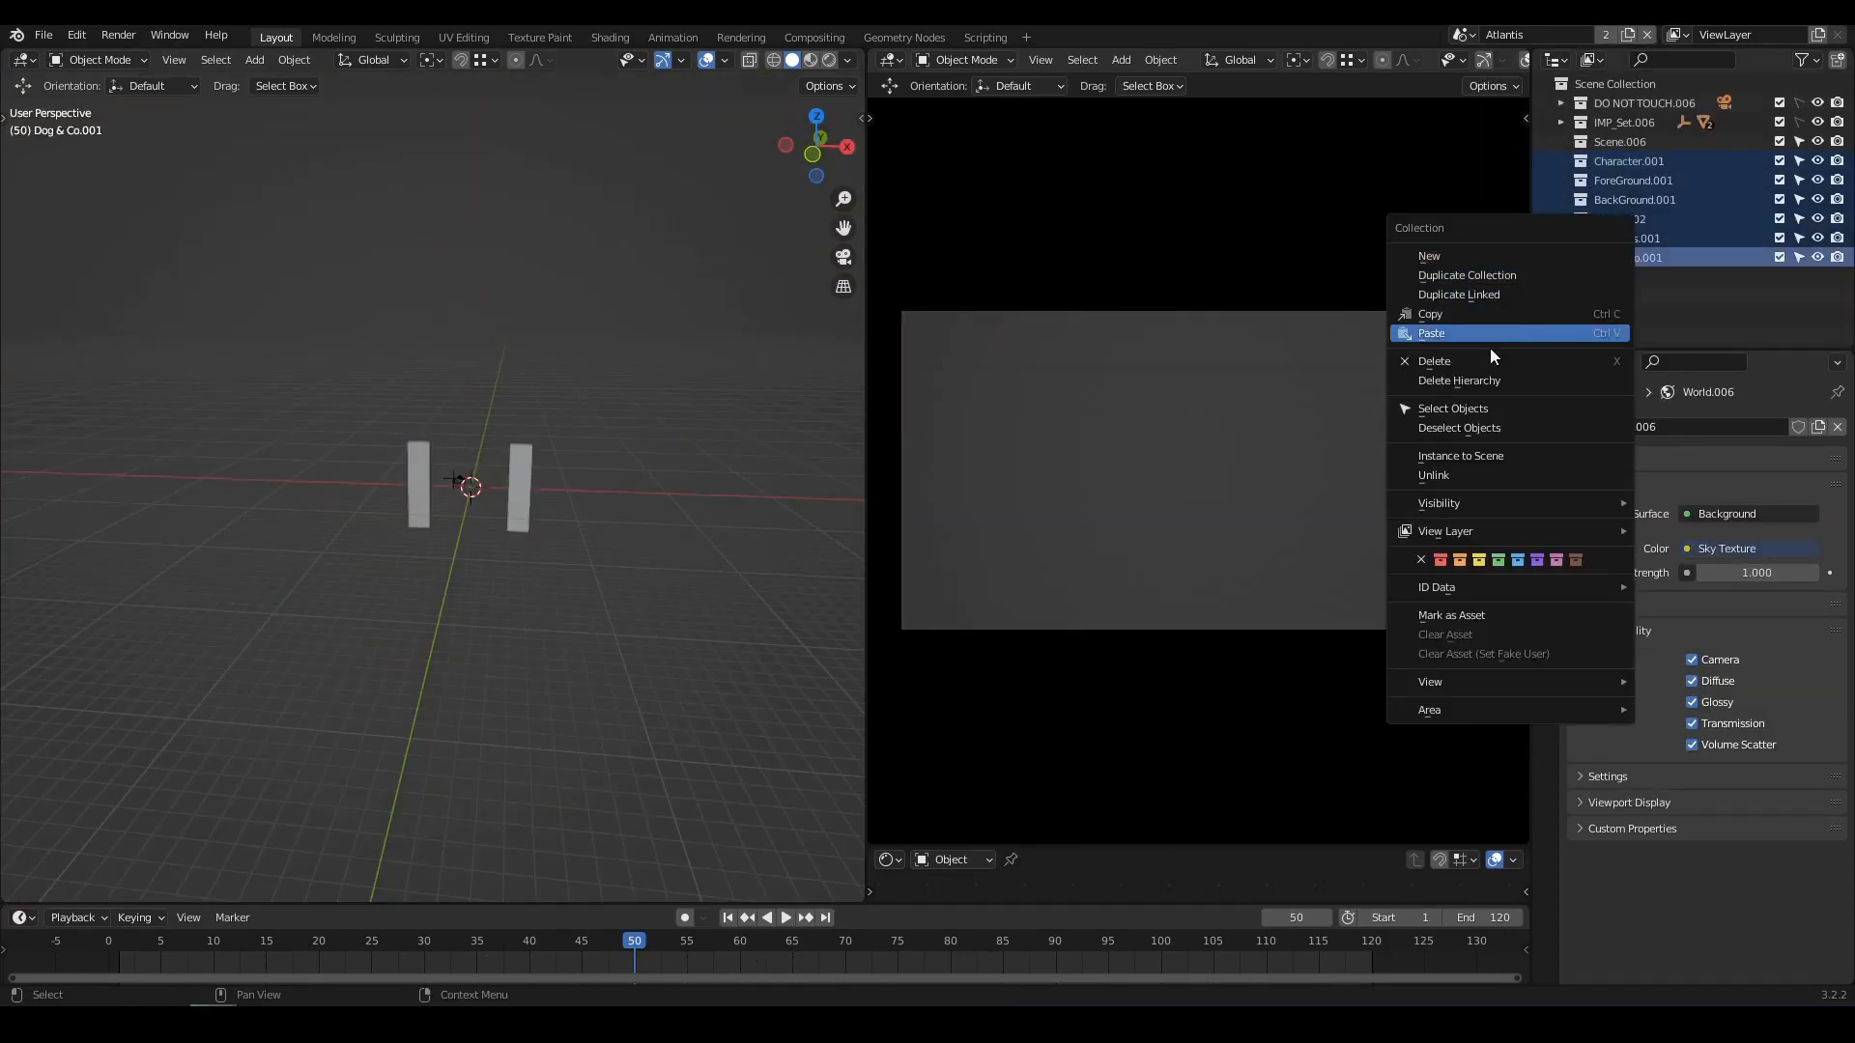
{"action": "left_click", "coordinate": [1482, 367]}
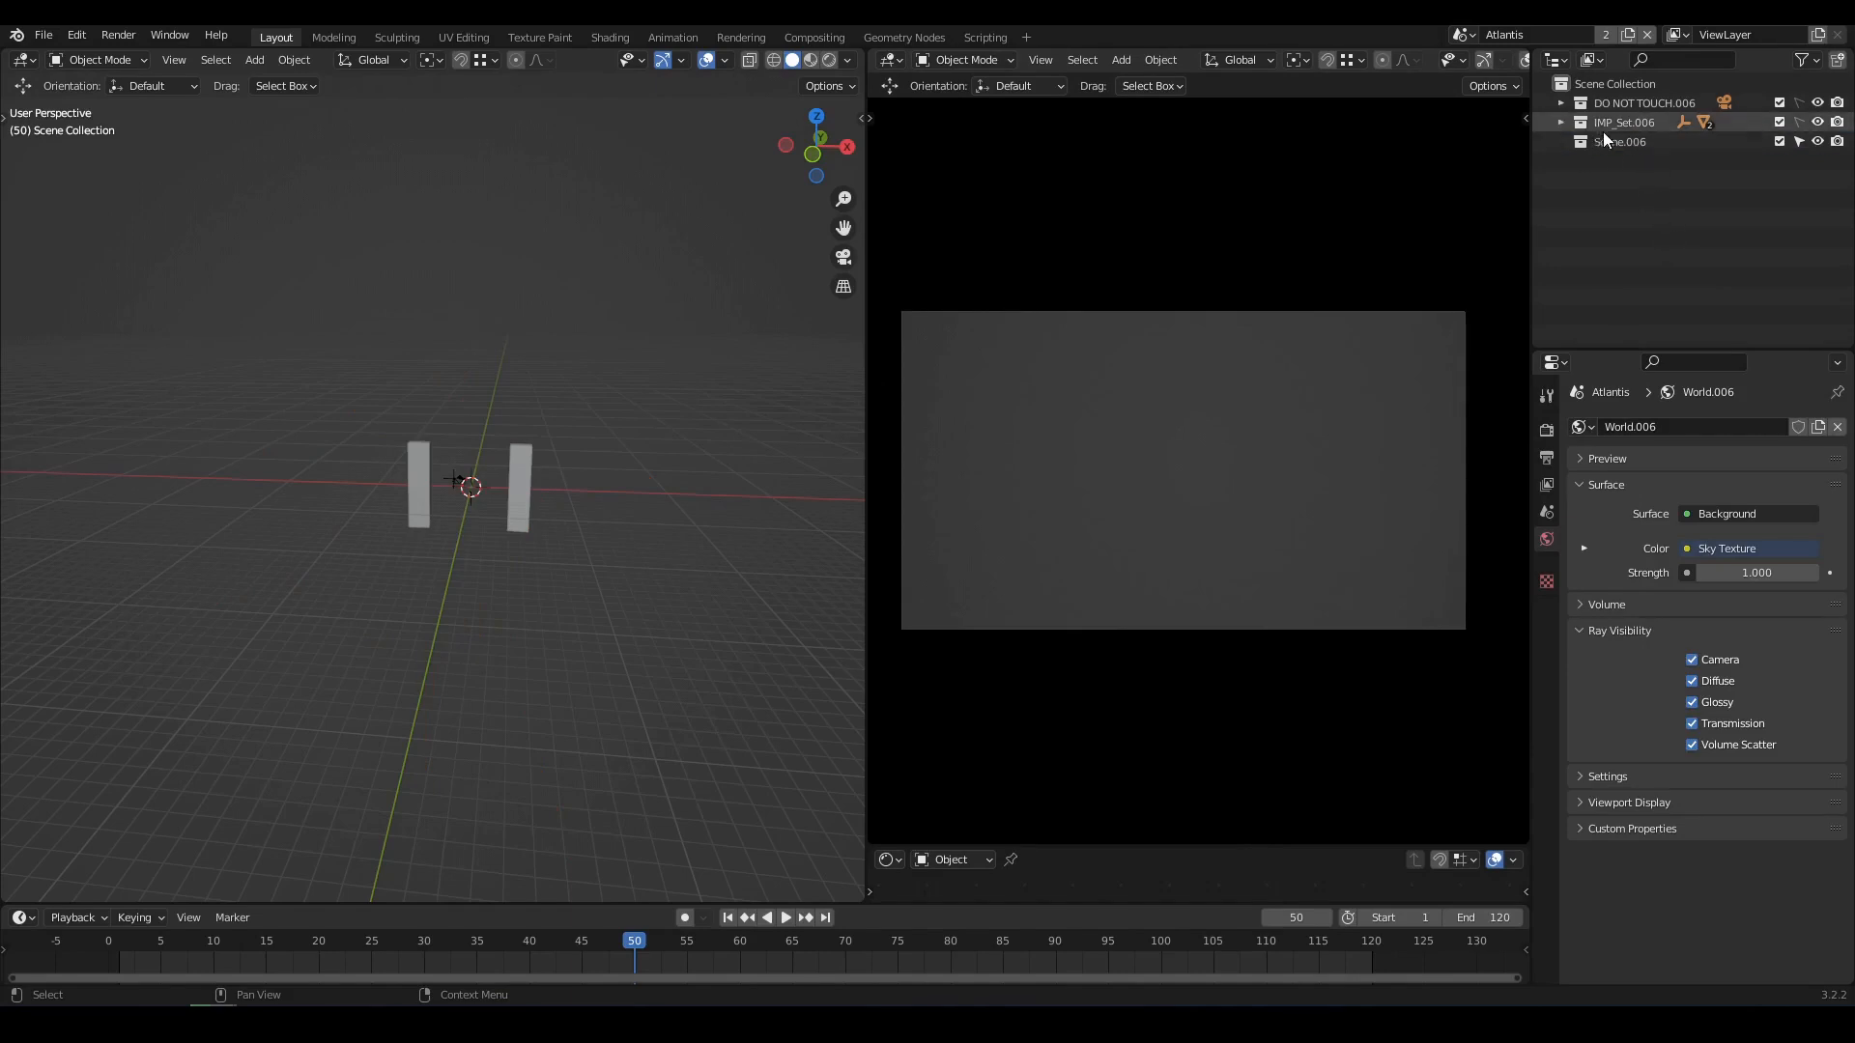
Add a ground plane between the two pillars and scale it up well past them.
{"action": "scroll", "coordinate": [491, 500], "scroll_direction": "up", "scroll_amount": 6}
{"action": "mouse_move", "coordinate": [530, 549]}
{"action": "middle_mouse_down"}
{"action": "mouse_move", "coordinate": [487, 549]}
{"action": "mouse_move", "coordinate": [540, 566]}
{"action": "middle_mouse_up"}
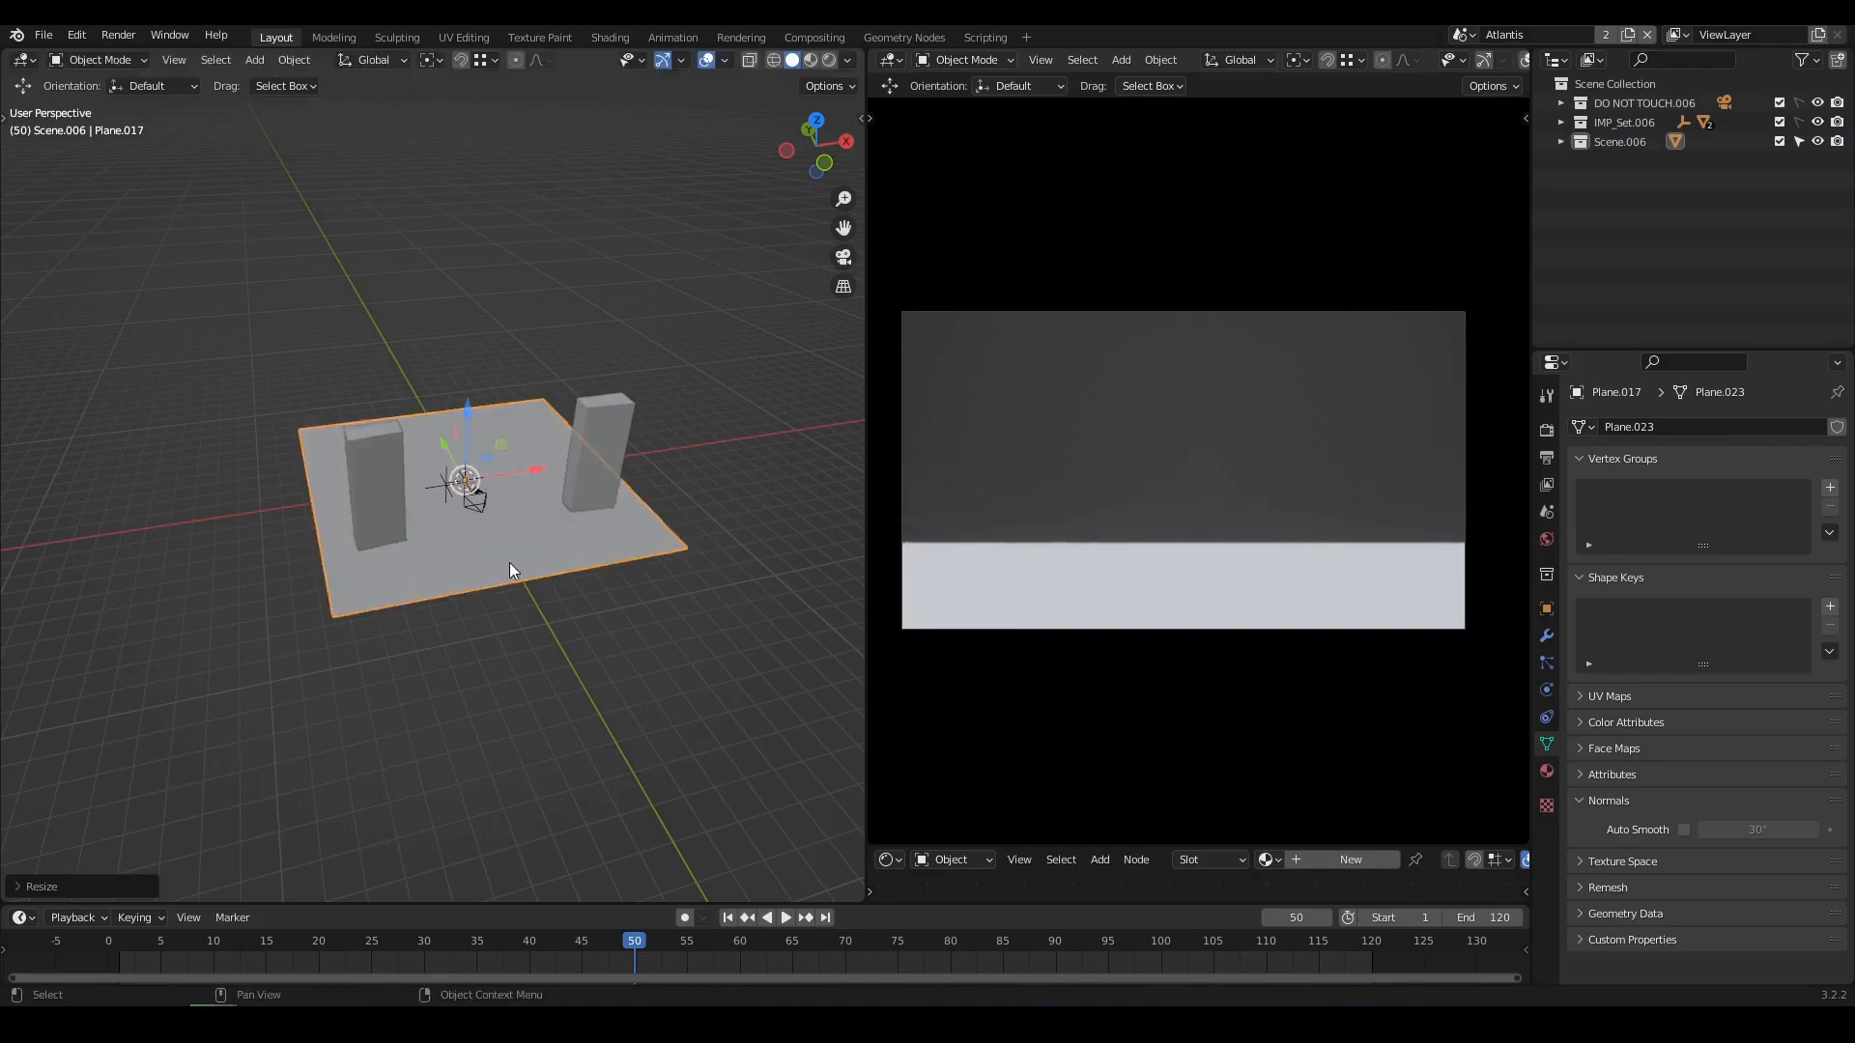
{"action": "left_click", "coordinate": [679, 534]}
{"action": "scroll", "coordinate": [475, 563], "scroll_direction": "down", "scroll_amount": 2}
{"action": "middle_click_drag", "start_coordinate": [475, 562], "coordinate": [634, 493]}
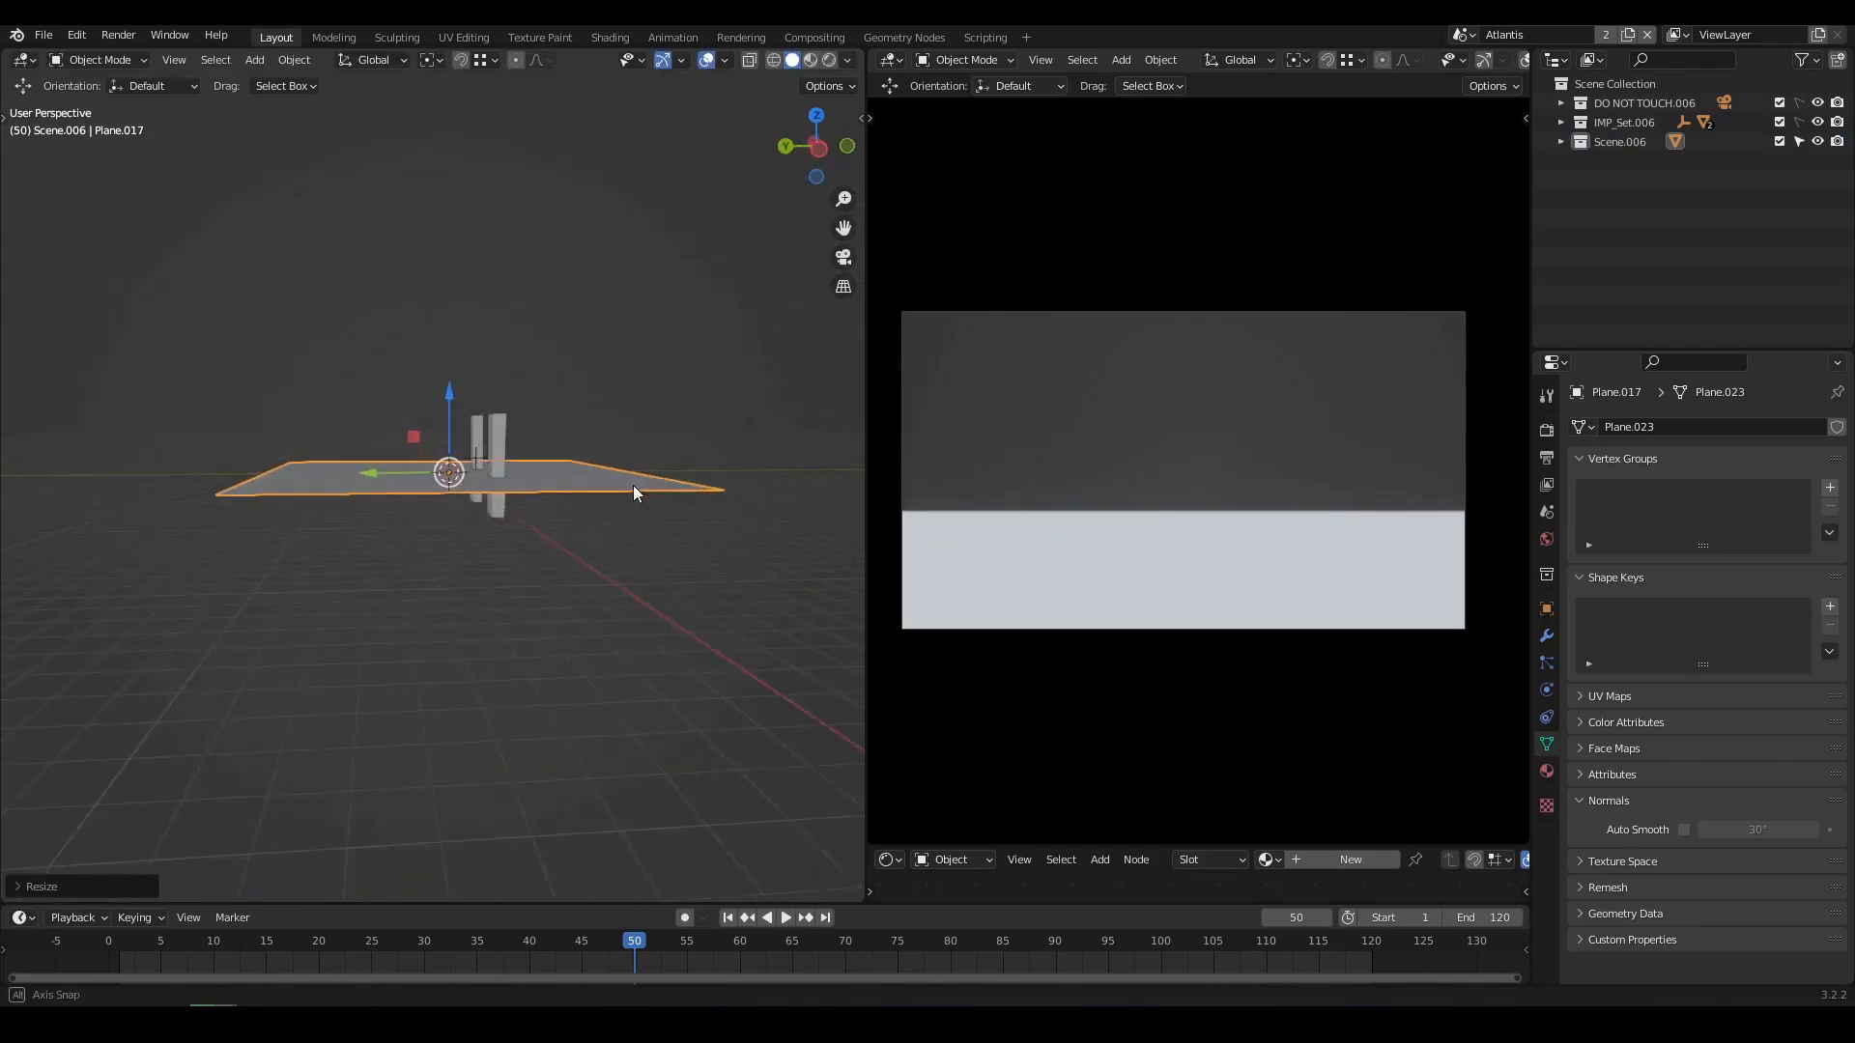
Adjust the ground plane's height along the Z axis relative to the camera.
{"action": "key", "text": "g"}
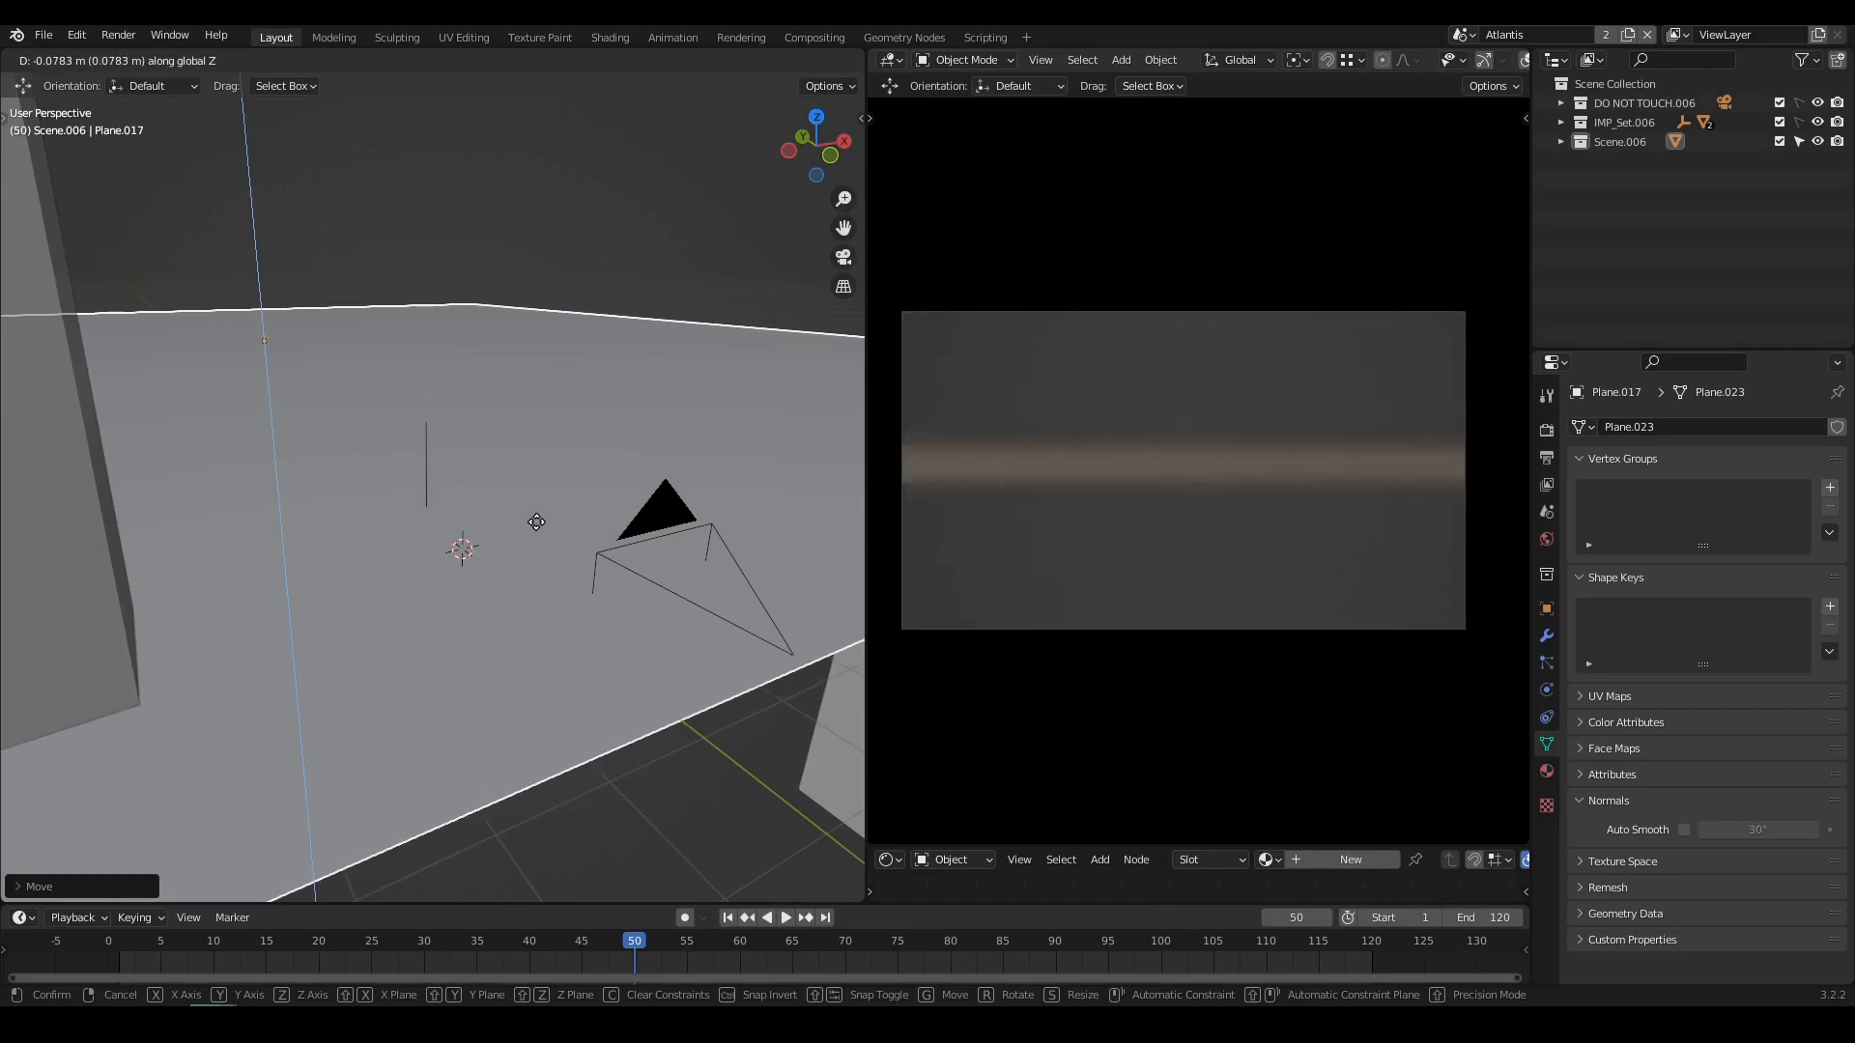
{"action": "left_click", "coordinate": [590, 528]}
{"action": "middle_click_drag", "start_coordinate": [654, 533], "coordinate": [601, 518], "text": "shift"}
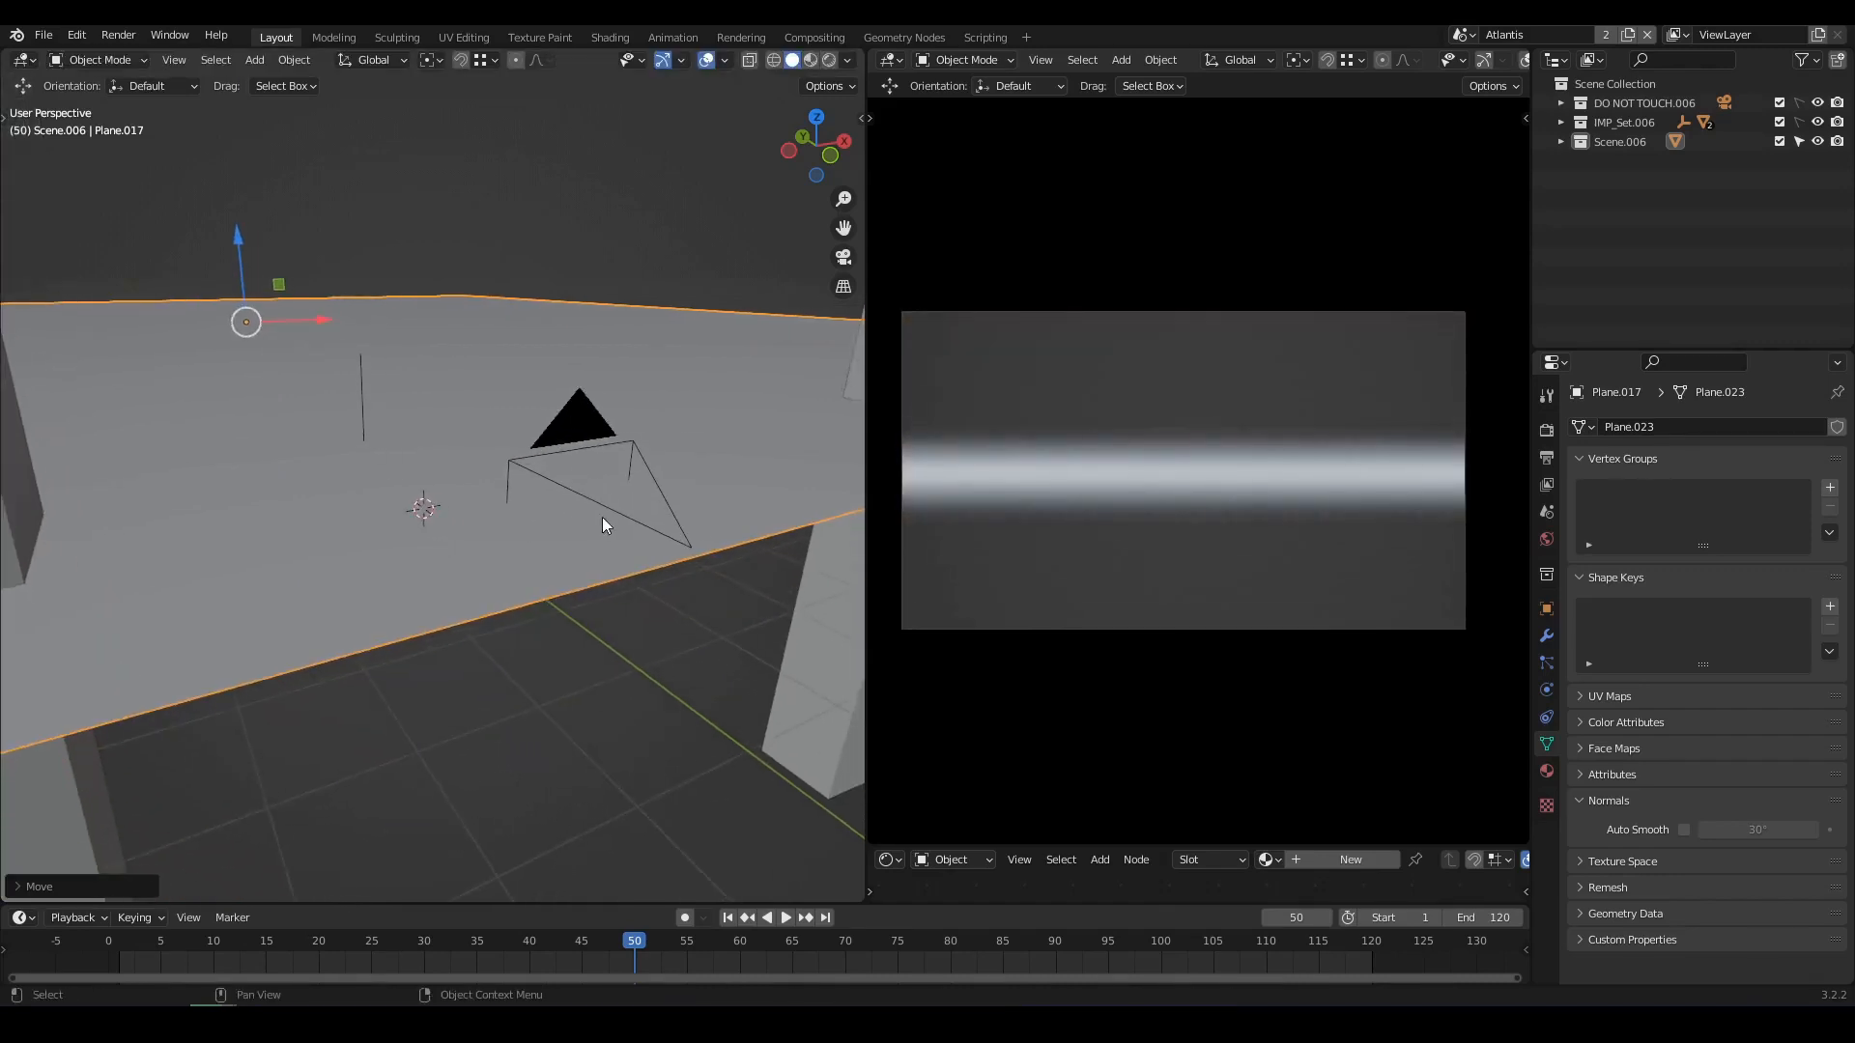
{"action": "key", "text": "g"}
{"action": "key", "text": "z"}
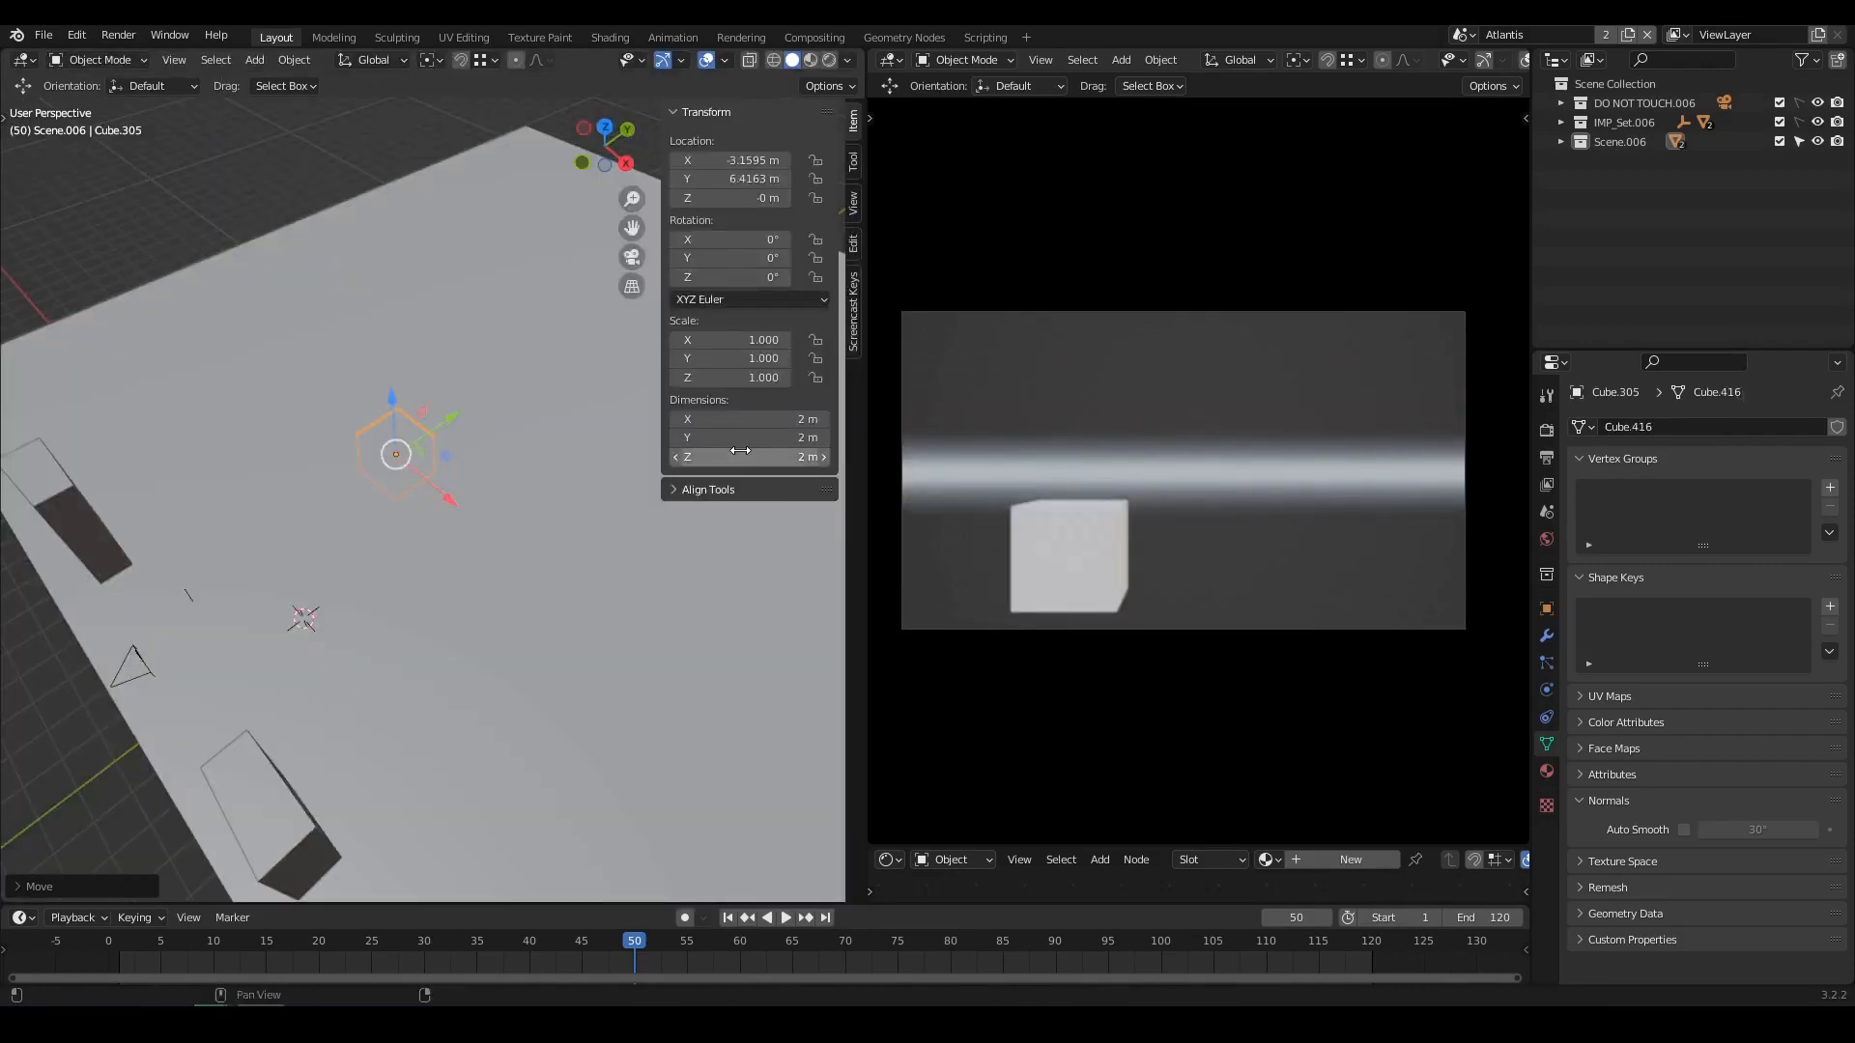
Set the cube's Y dimension to 10.5 m and raise it to about 2.8 m in Z.
{"action": "left_click", "coordinate": [735, 437]}
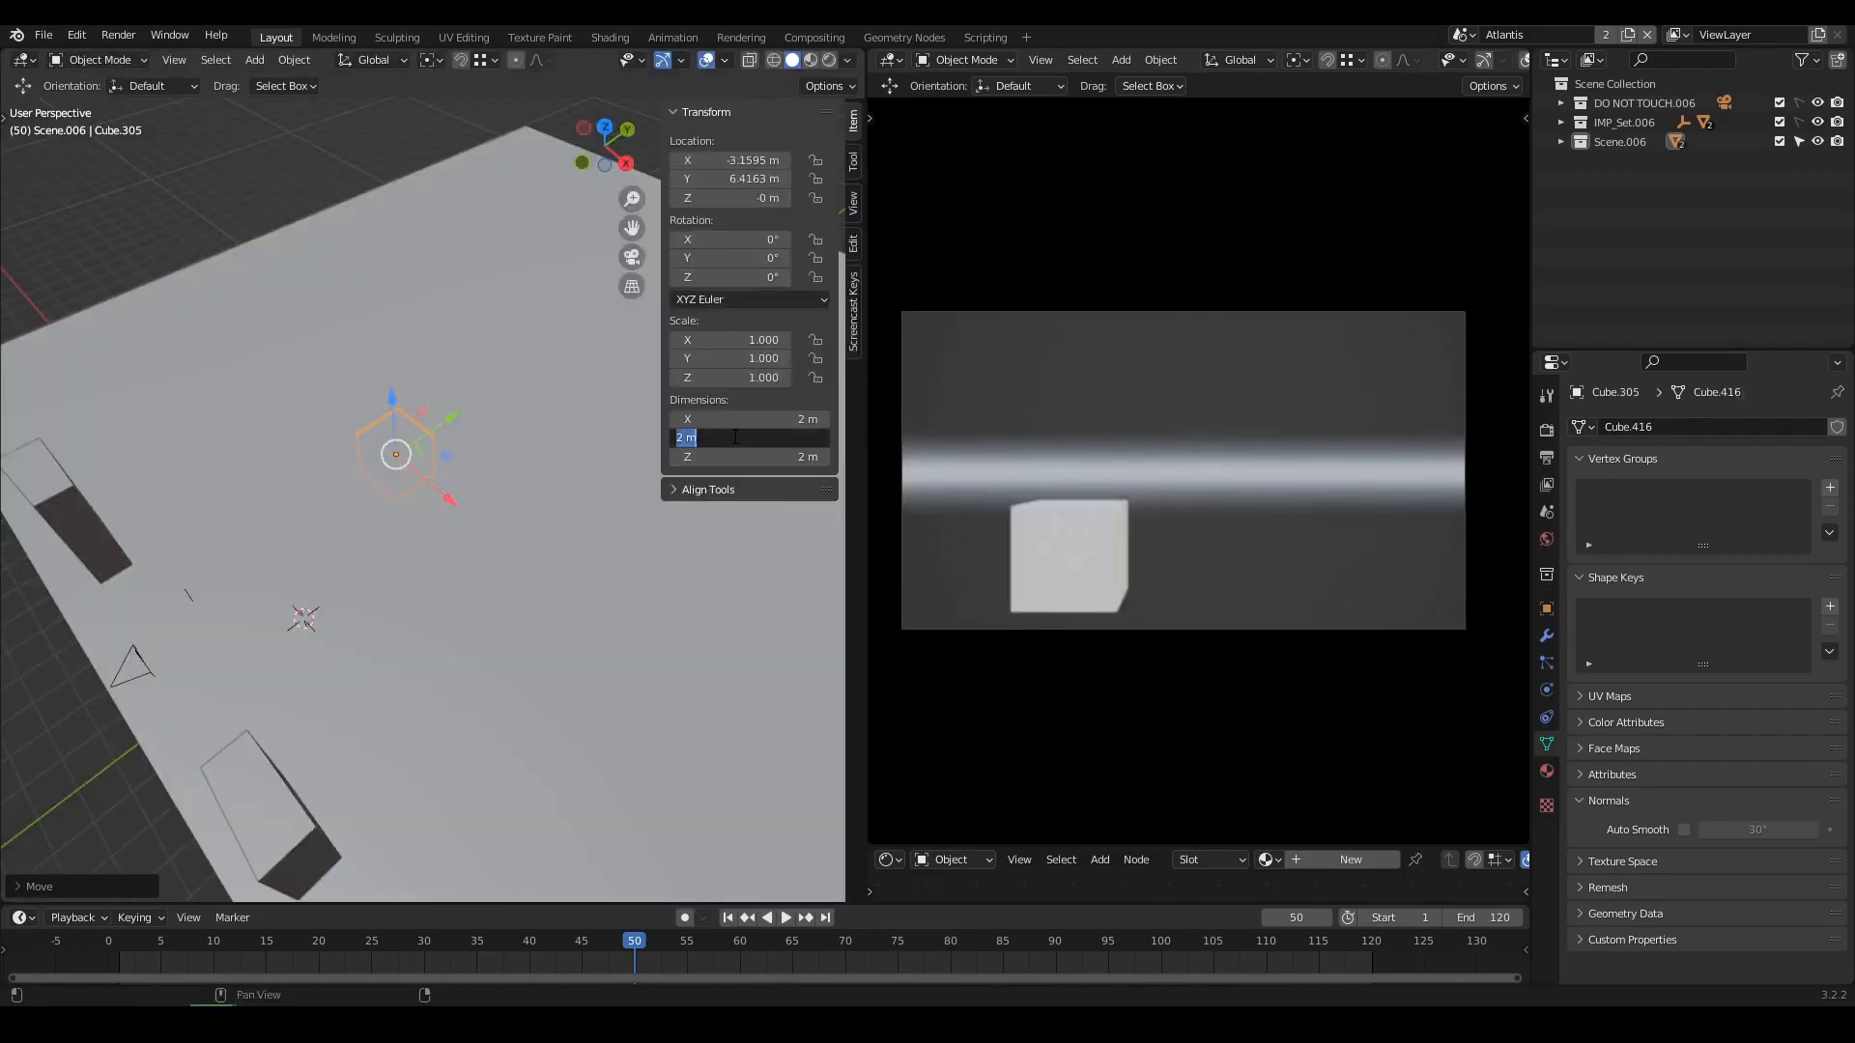
{"action": "type", "text": "10.5"}
{"action": "key", "text": "Return"}
{"action": "middle_click_drag", "start_coordinate": [582, 548], "coordinate": [465, 542]}
{"action": "left_click_drag", "start_coordinate": [367, 442], "coordinate": [367, 333]}
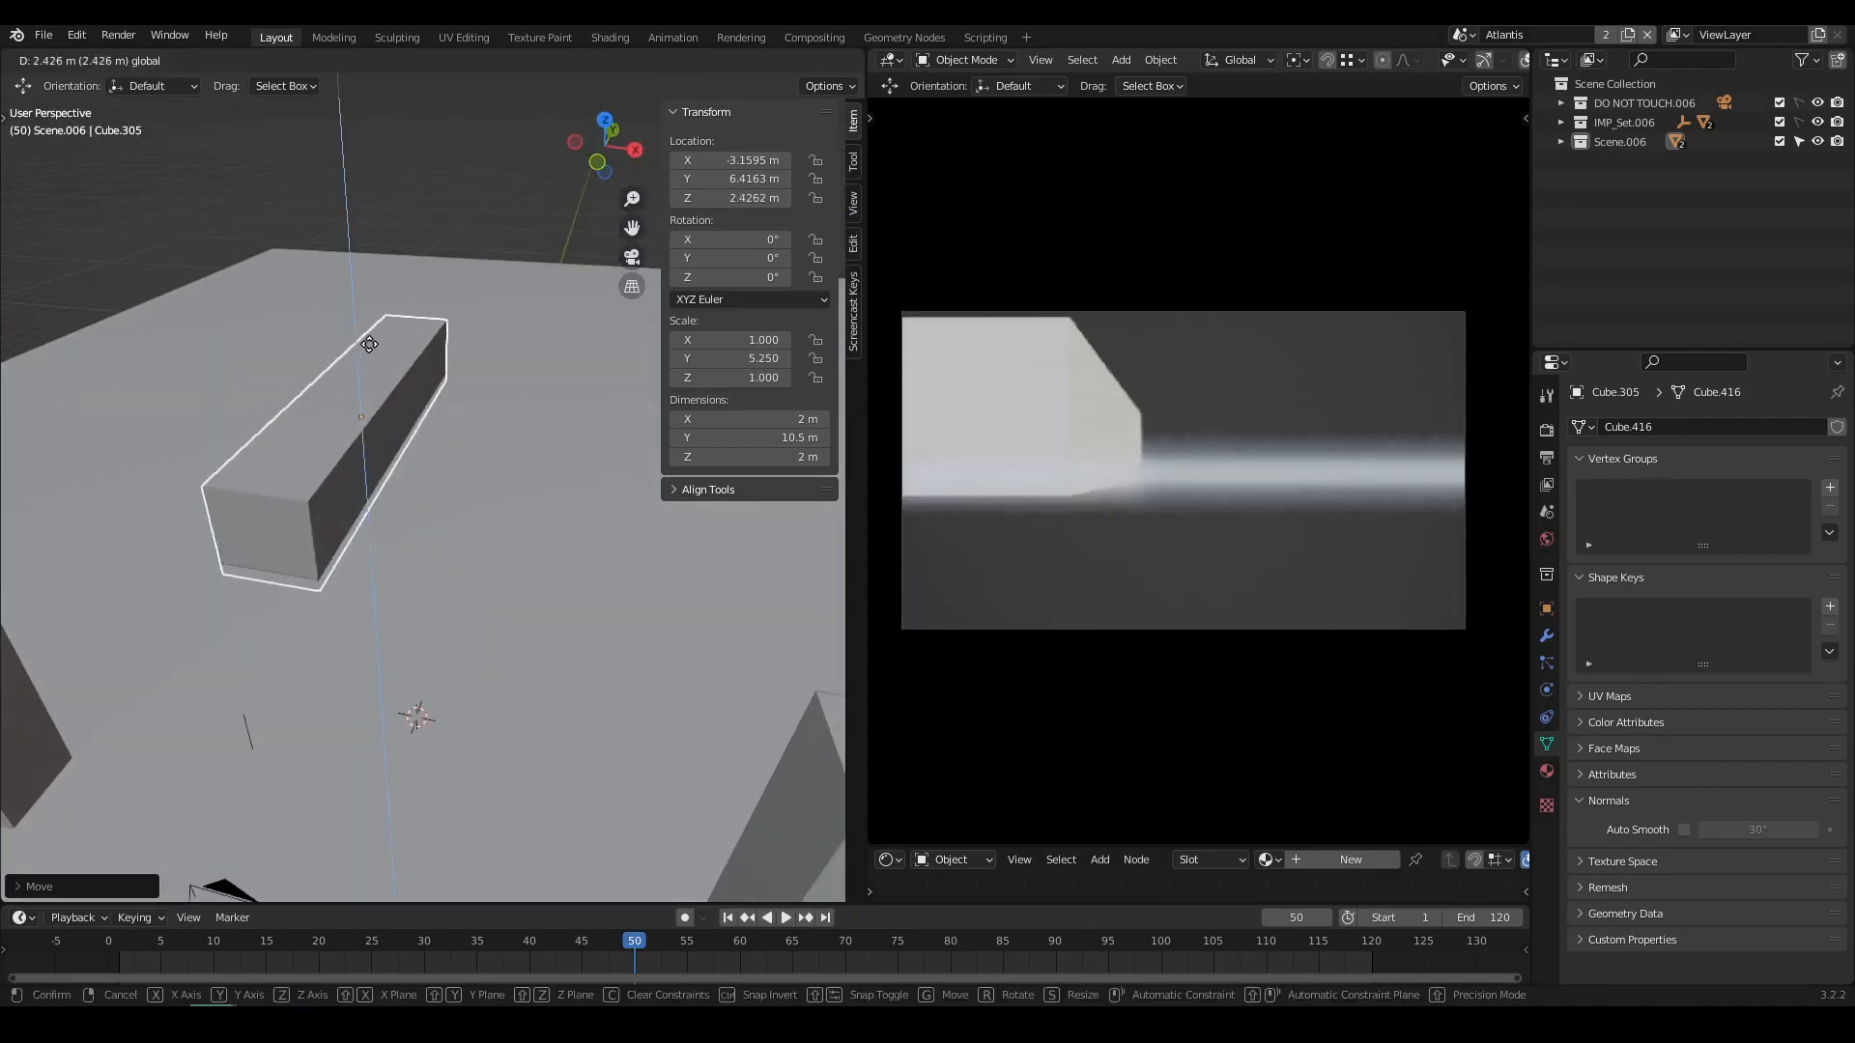
Widen the long block along X to about 3.1 m.
{"action": "scroll", "coordinate": [426, 470], "scroll_direction": "up", "scroll_amount": 2}
{"action": "key", "text": "s"}
{"action": "key", "text": "x"}
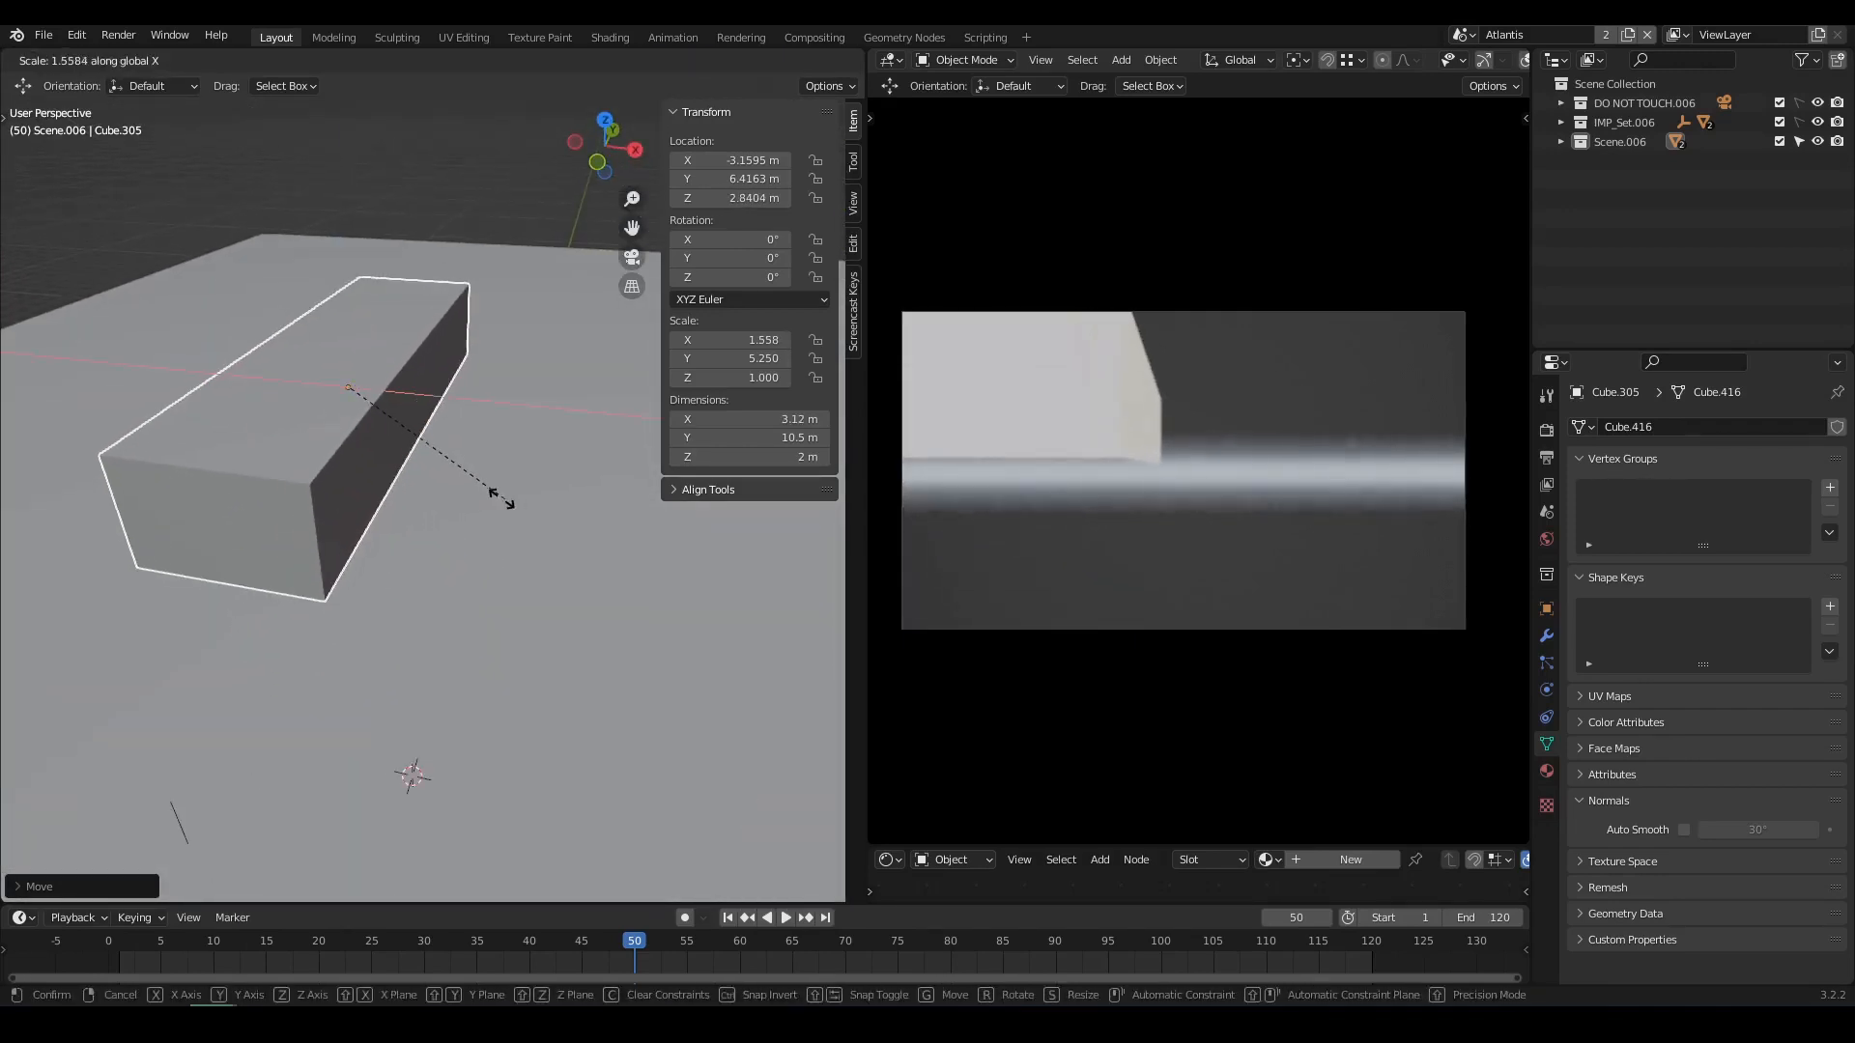
{"action": "left_click", "coordinate": [512, 501]}
{"action": "middle_click_drag", "start_coordinate": [439, 510], "coordinate": [340, 454]}
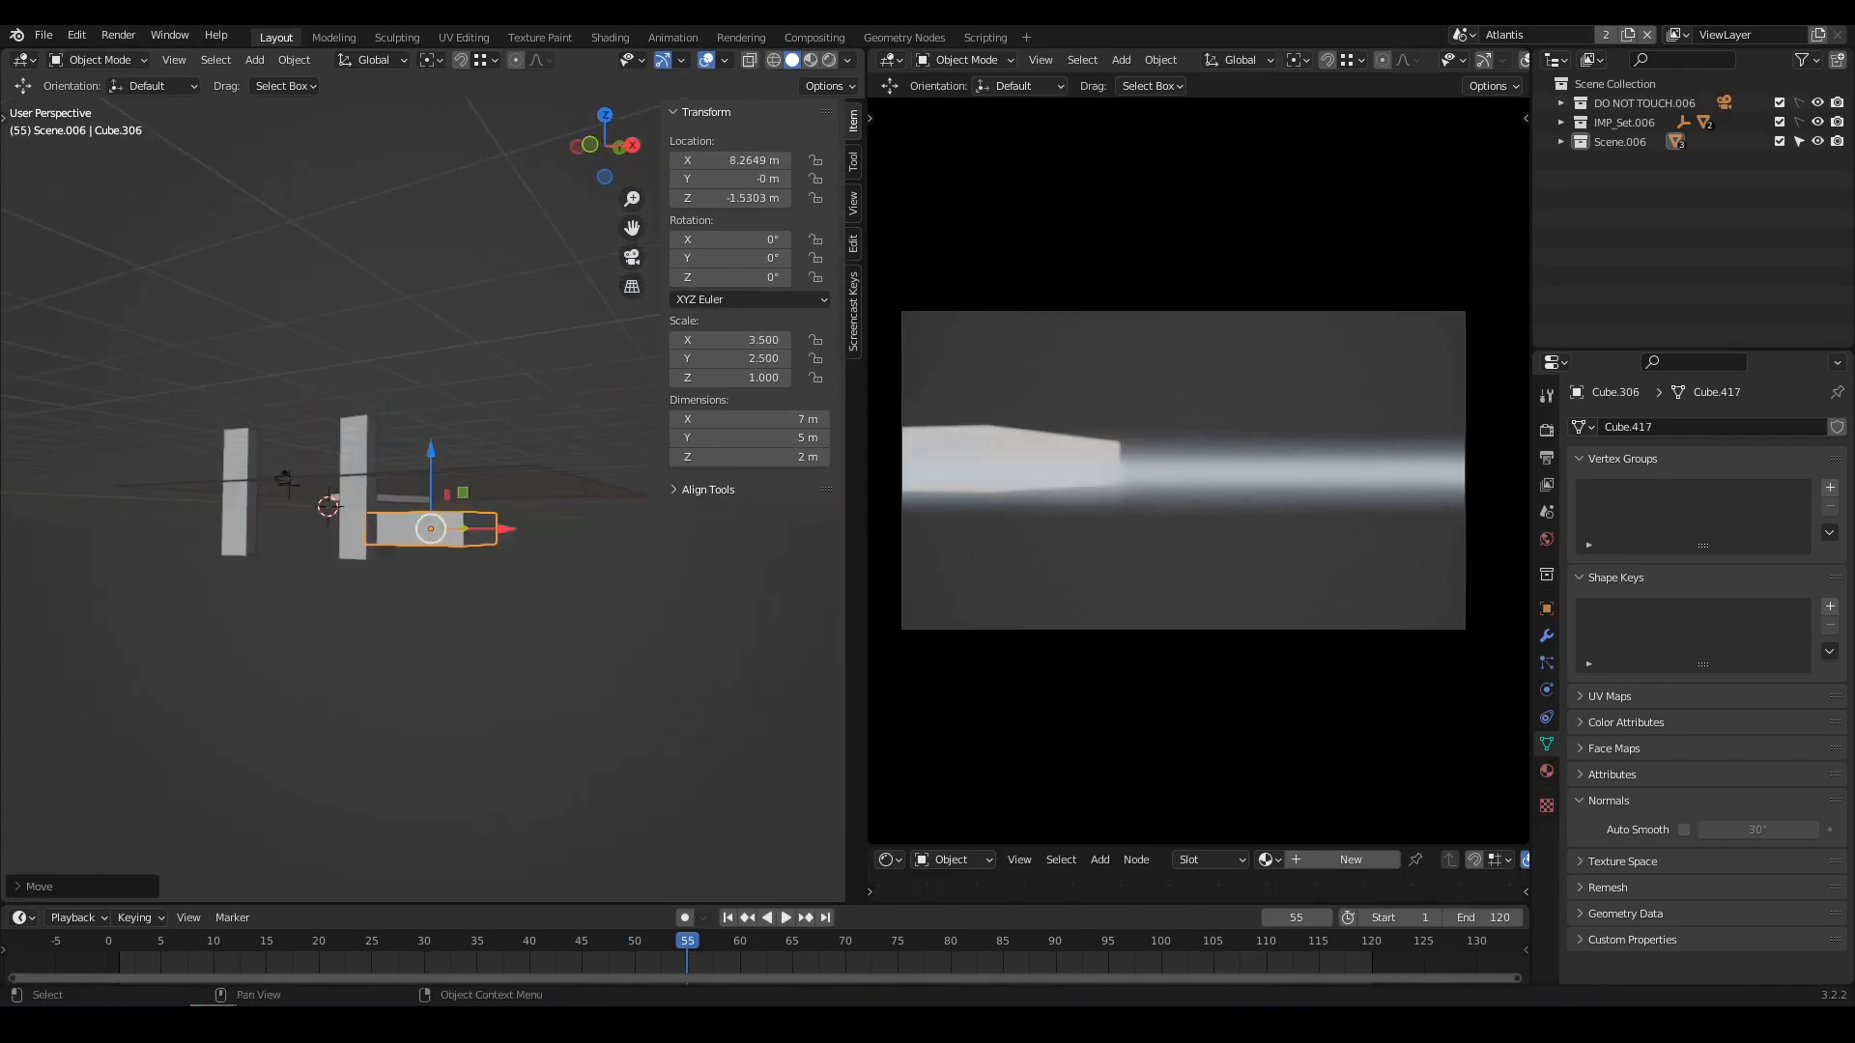
Stretch the 7 by 5 m block along Z to a height of about 11.7 m.
{"action": "key", "text": "s"}
{"action": "key", "text": "z"}
{"action": "key", "text": "z"}
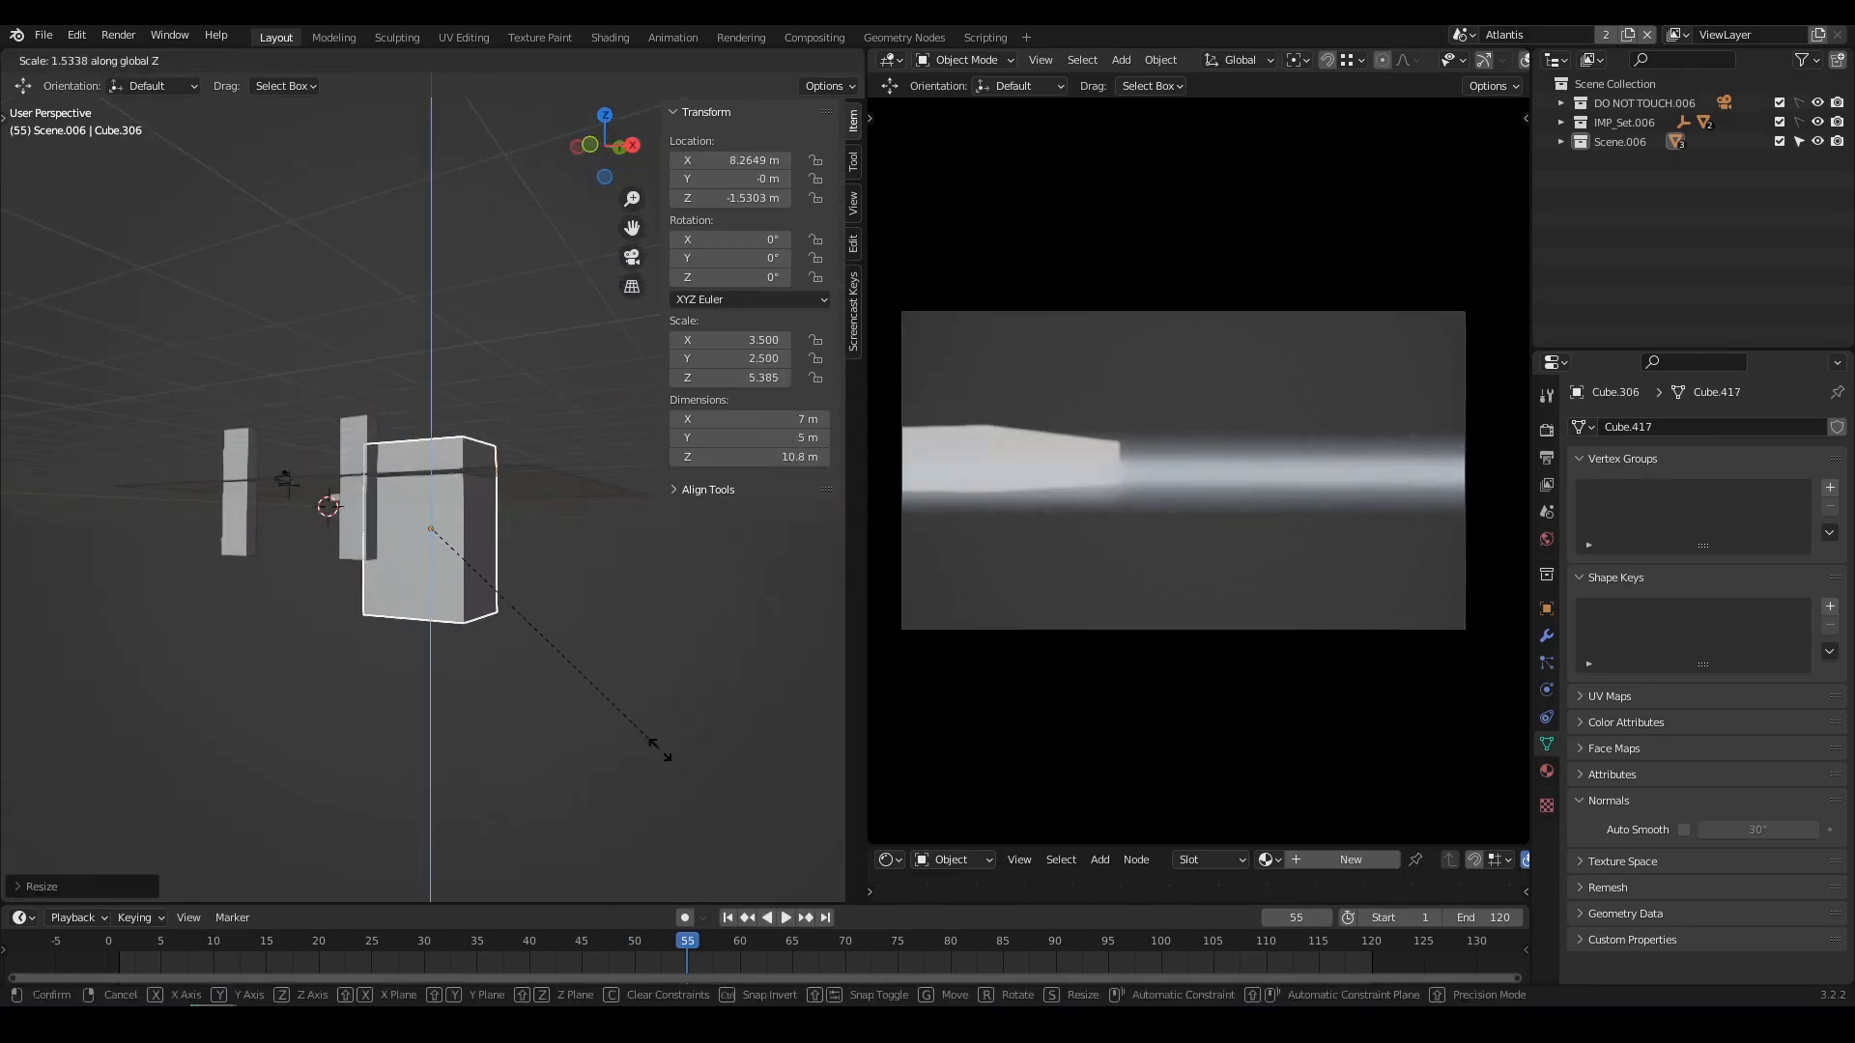
{"action": "left_click", "coordinate": [589, 669]}
{"action": "middle_click_drag", "start_coordinate": [588, 668], "coordinate": [448, 720]}
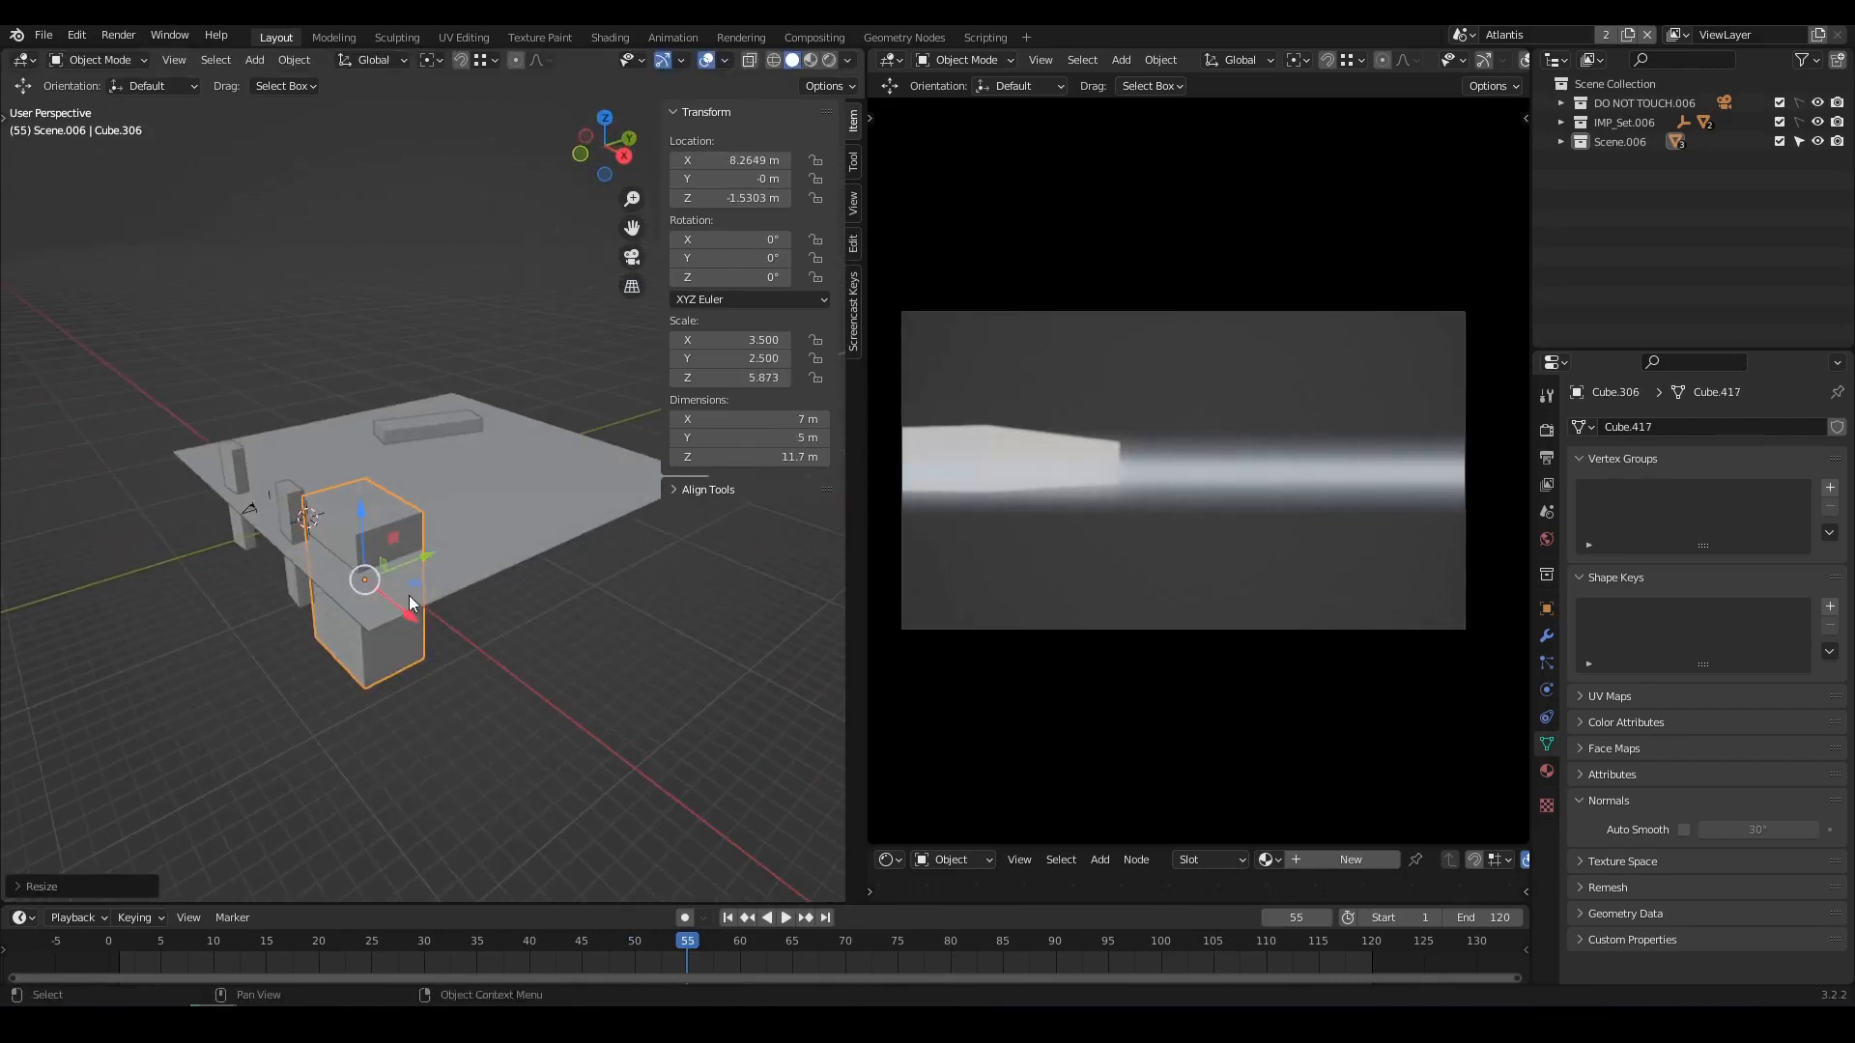
Move the tall block far back past the ground plane, over 60 m along Y and below the plane's level.
{"action": "left_click_drag", "start_coordinate": [416, 582], "coordinate": [570, 520]}
{"action": "mouse_move", "coordinate": [551, 614]}
{"action": "middle_mouse_down"}
{"action": "mouse_move", "coordinate": [646, 542]}
{"action": "mouse_move", "coordinate": [571, 584]}
{"action": "middle_mouse_up"}
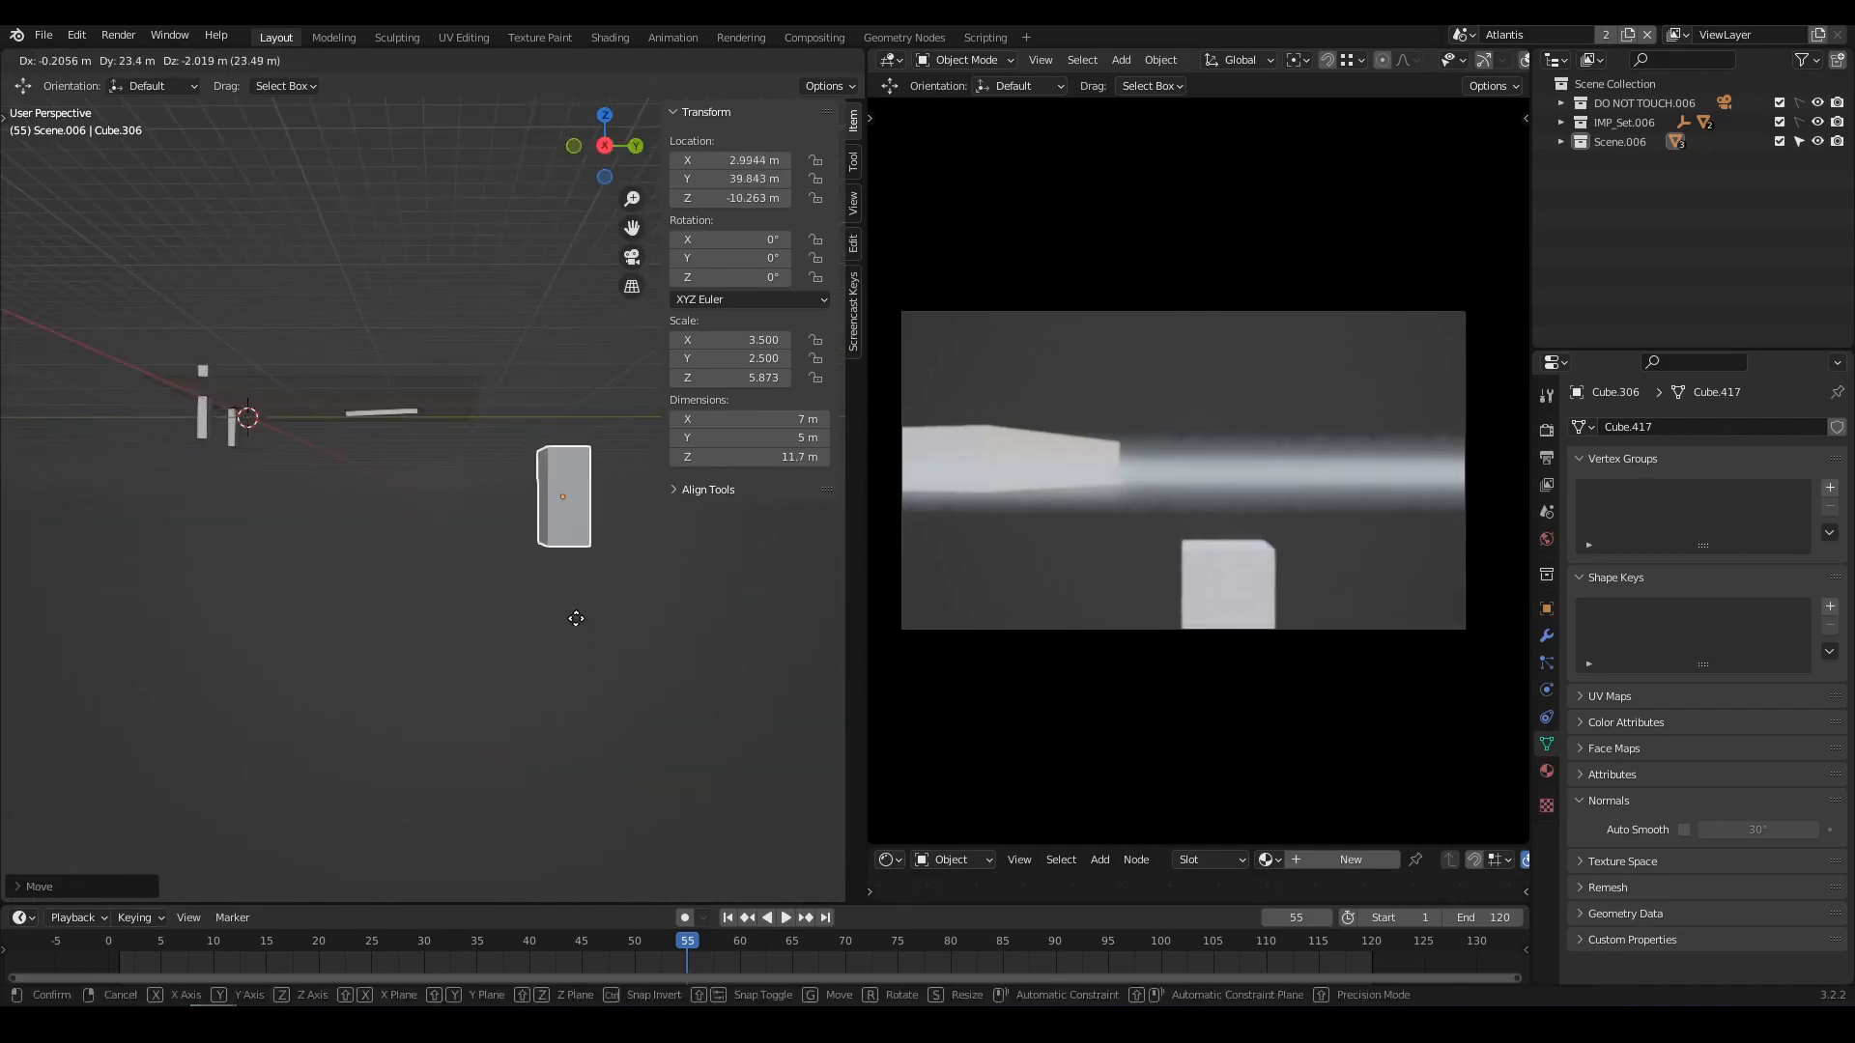
{"action": "left_click_drag", "start_coordinate": [576, 619], "coordinate": [768, 641]}
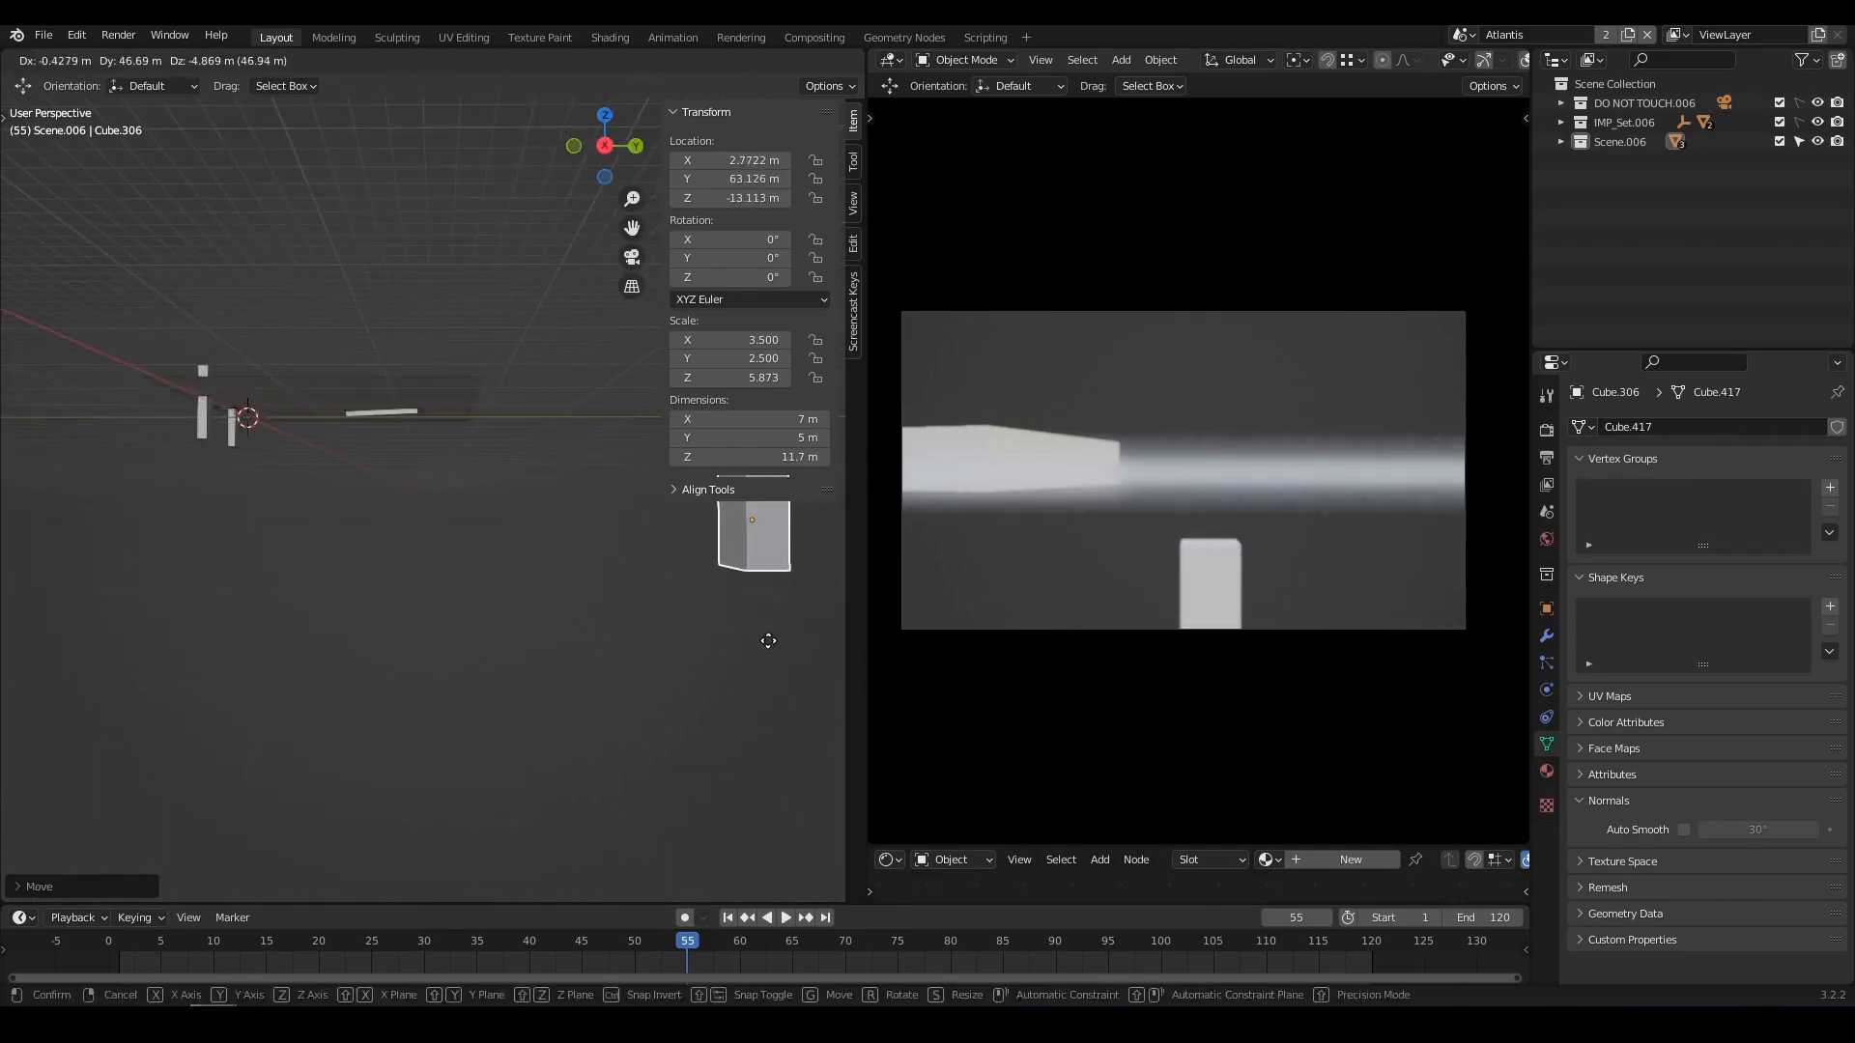
{"action": "left_click", "coordinate": [833, 649]}
{"action": "middle_click_drag", "start_coordinate": [539, 604], "coordinate": [770, 693]}
{"action": "scroll", "coordinate": [579, 579], "scroll_direction": "down", "scroll_amount": 3}
{"action": "middle_click_drag", "start_coordinate": [527, 459], "coordinate": [453, 490]}
{"action": "left_click_drag", "start_coordinate": [451, 358], "coordinate": [509, 383]}
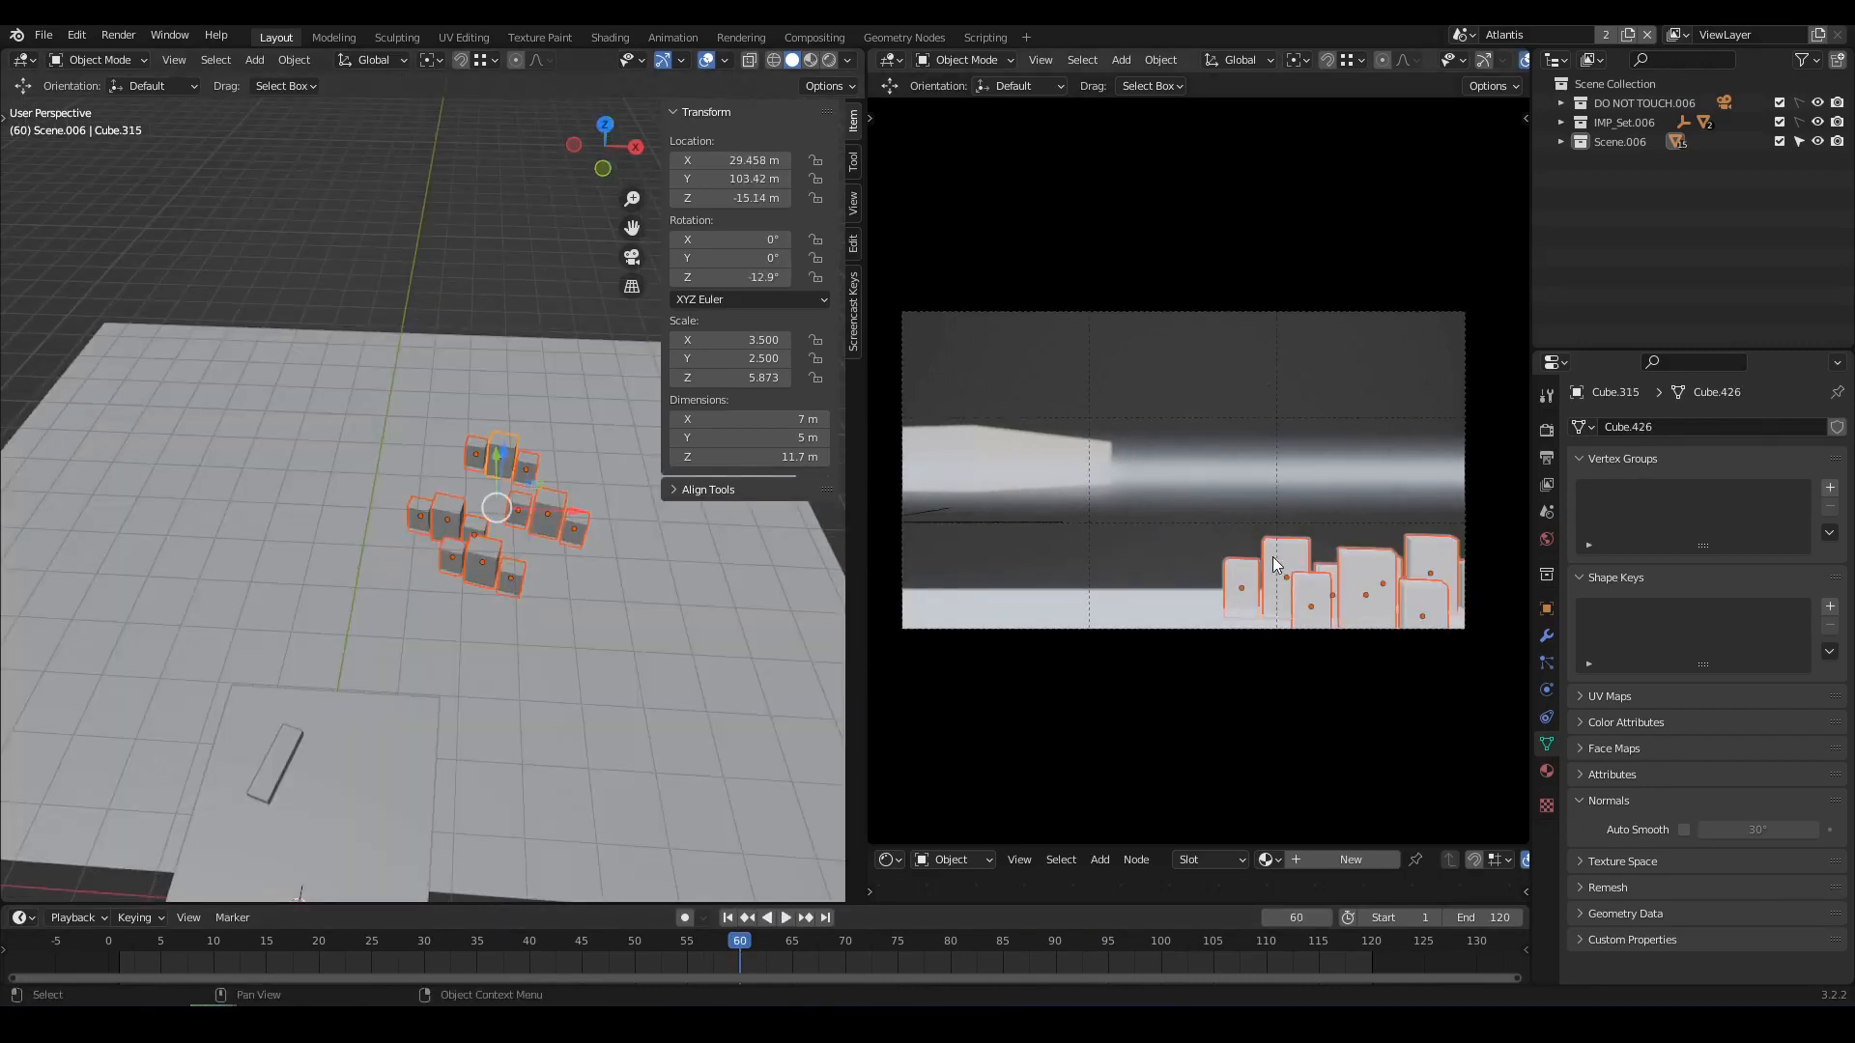
Select the scene camera and set its Clip End to 500 m.
{"action": "middle_click_drag", "start_coordinate": [530, 574], "coordinate": [463, 548]}
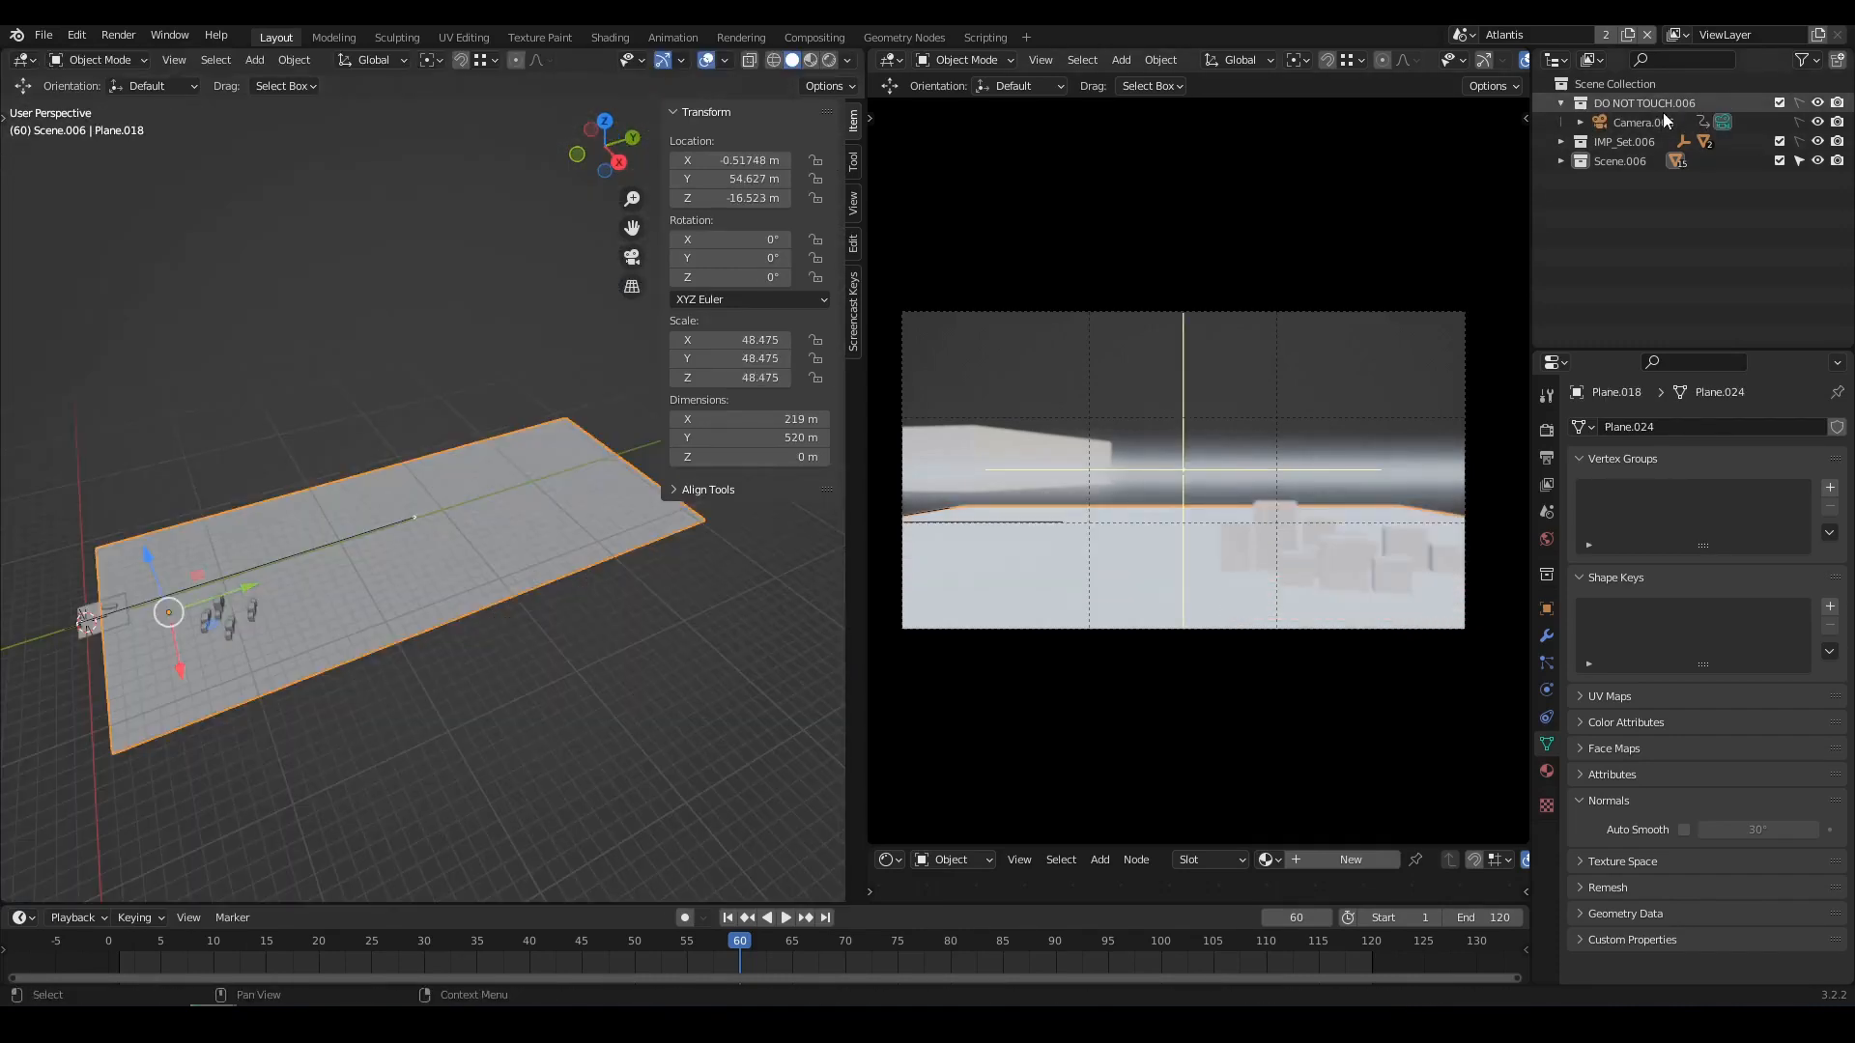
{"action": "left_click", "coordinate": [1643, 122]}
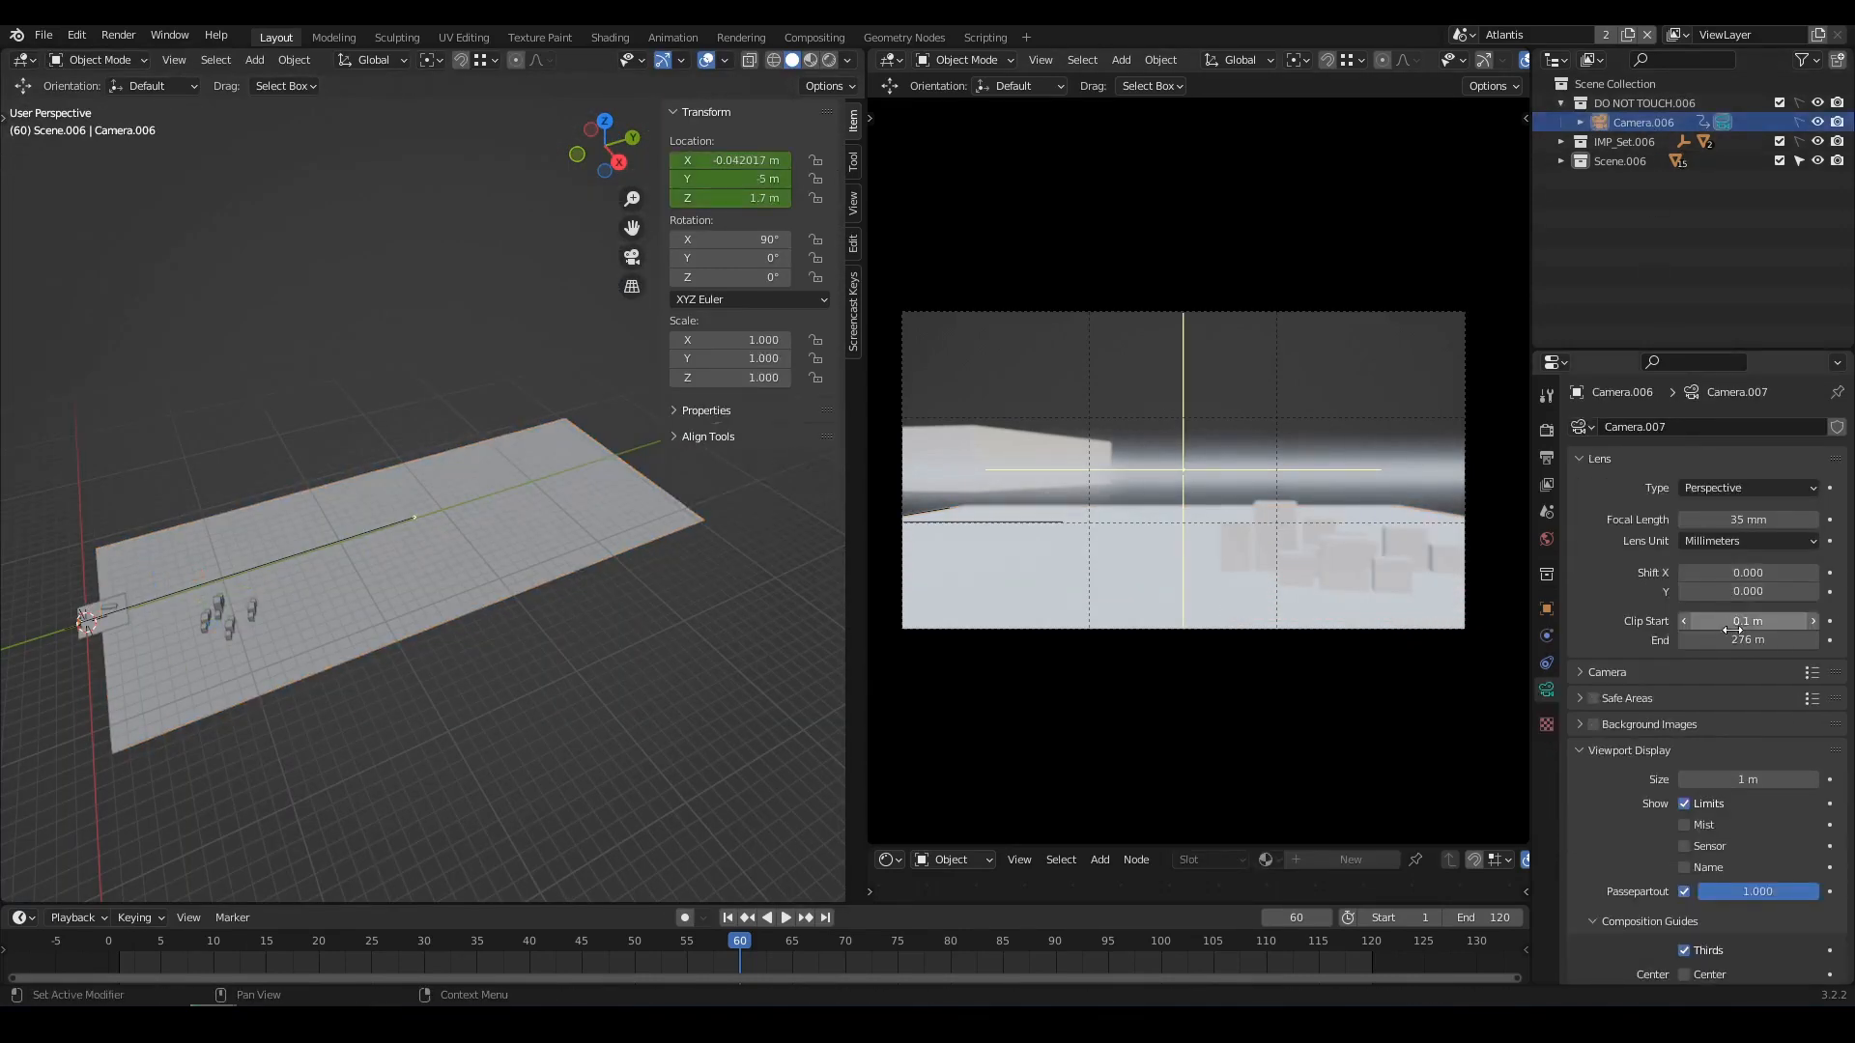
{"action": "type", "text": "500"}
{"action": "key", "text": "Return"}
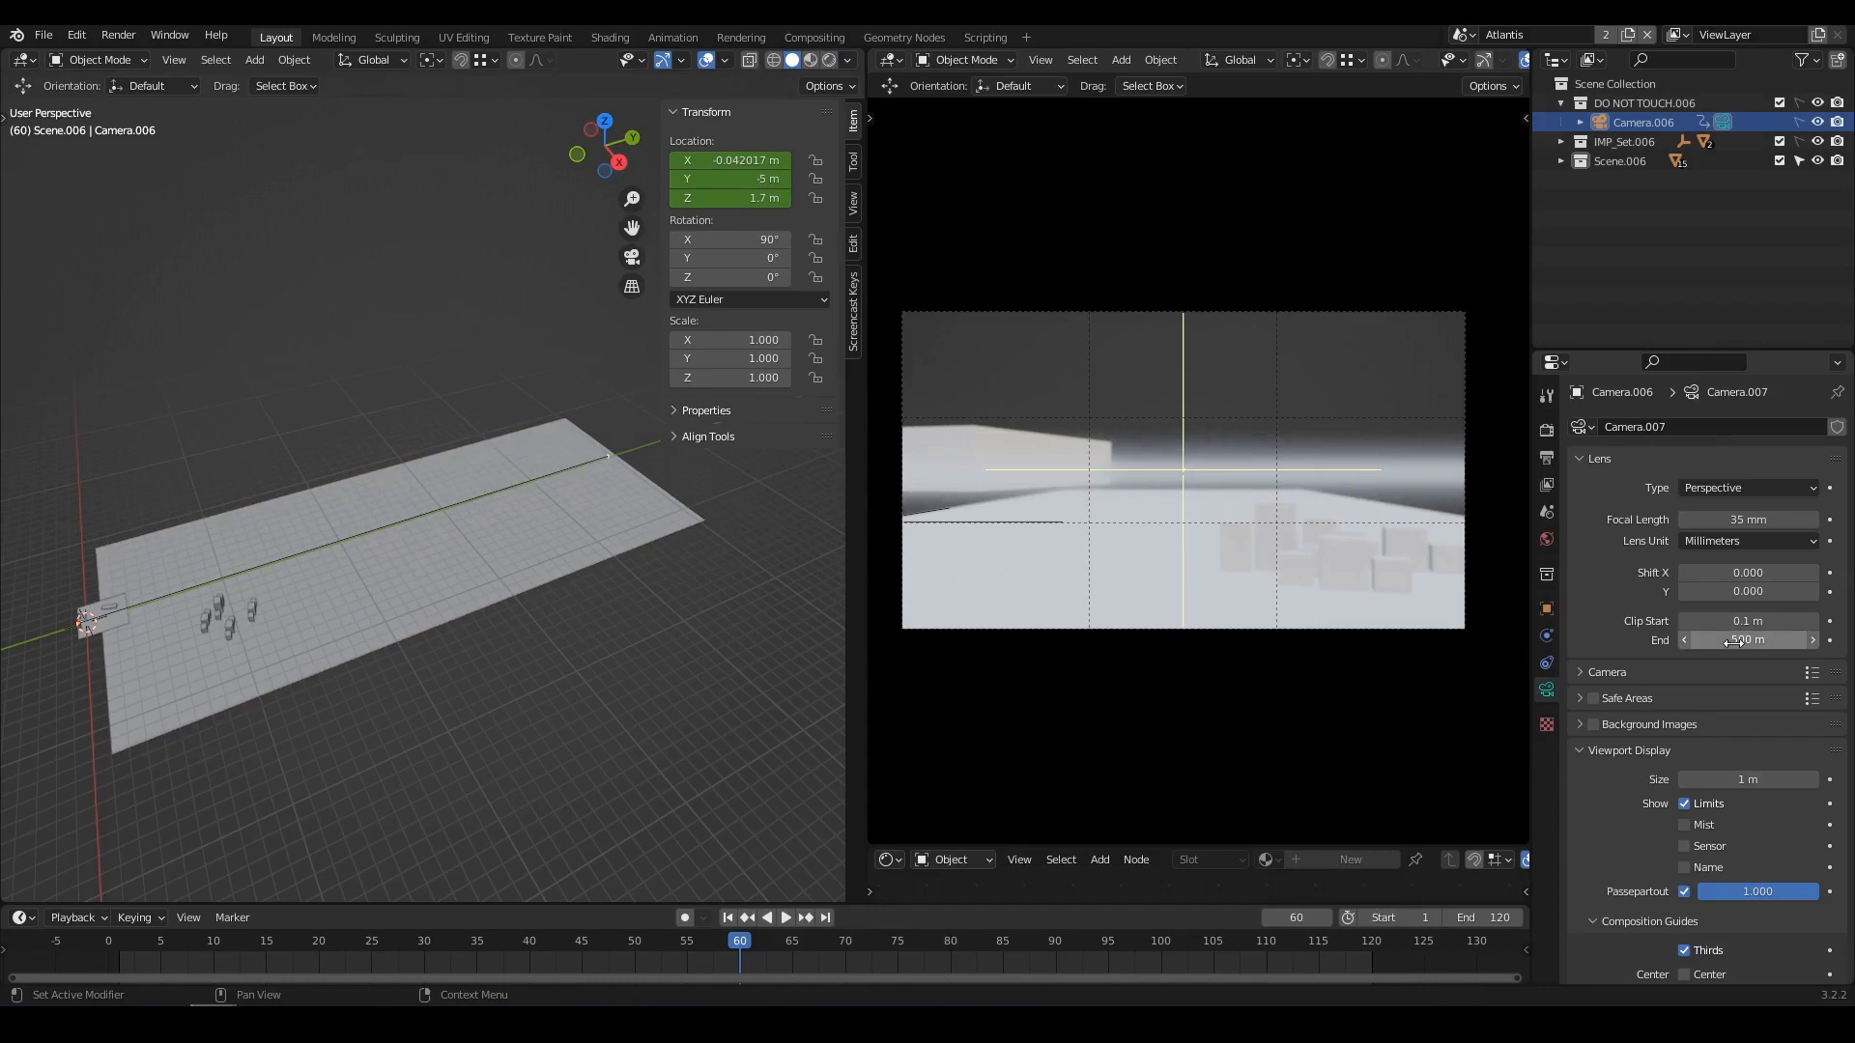
Widen the large lower ground plane along X to about 537 m.
{"action": "middle_click_drag", "start_coordinate": [453, 600], "coordinate": [566, 624], "text": "shift"}
{"action": "left_click", "coordinate": [528, 601]}
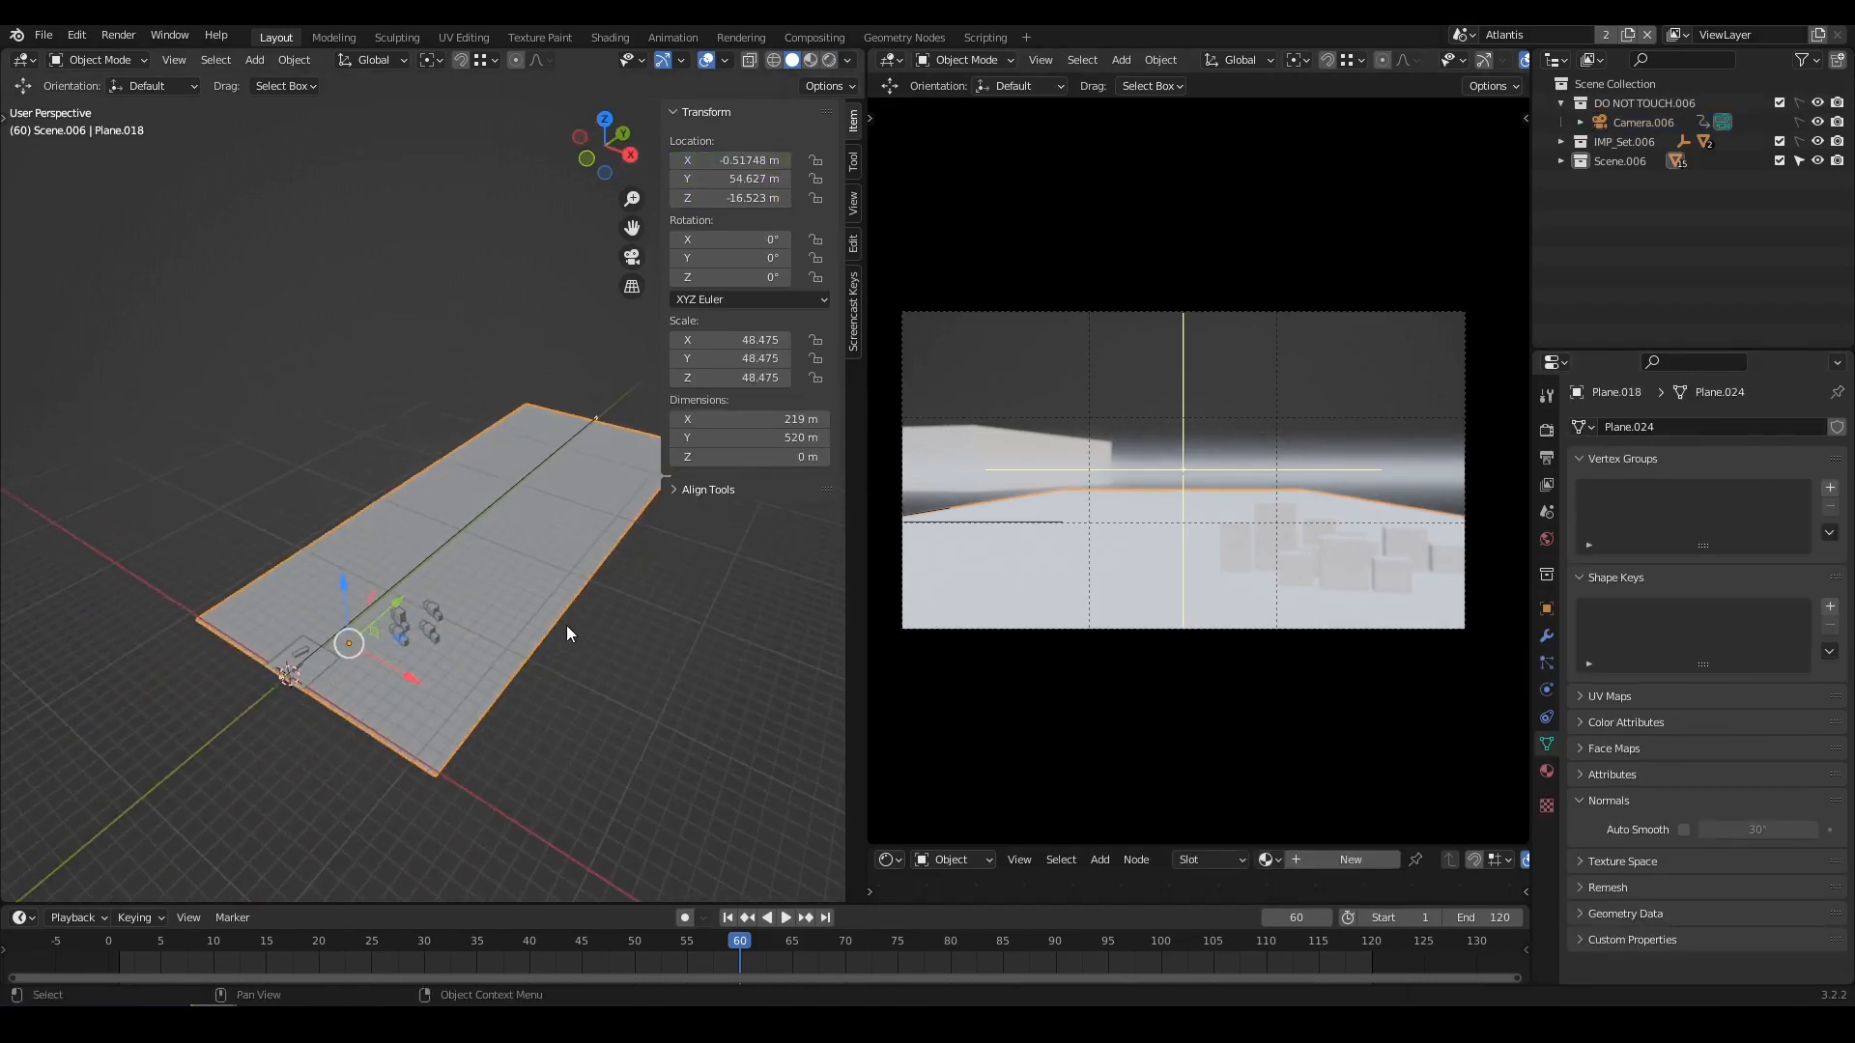
{"action": "key", "text": "s"}
{"action": "key", "text": "x"}
{"action": "left_click", "coordinate": [24, 696]}
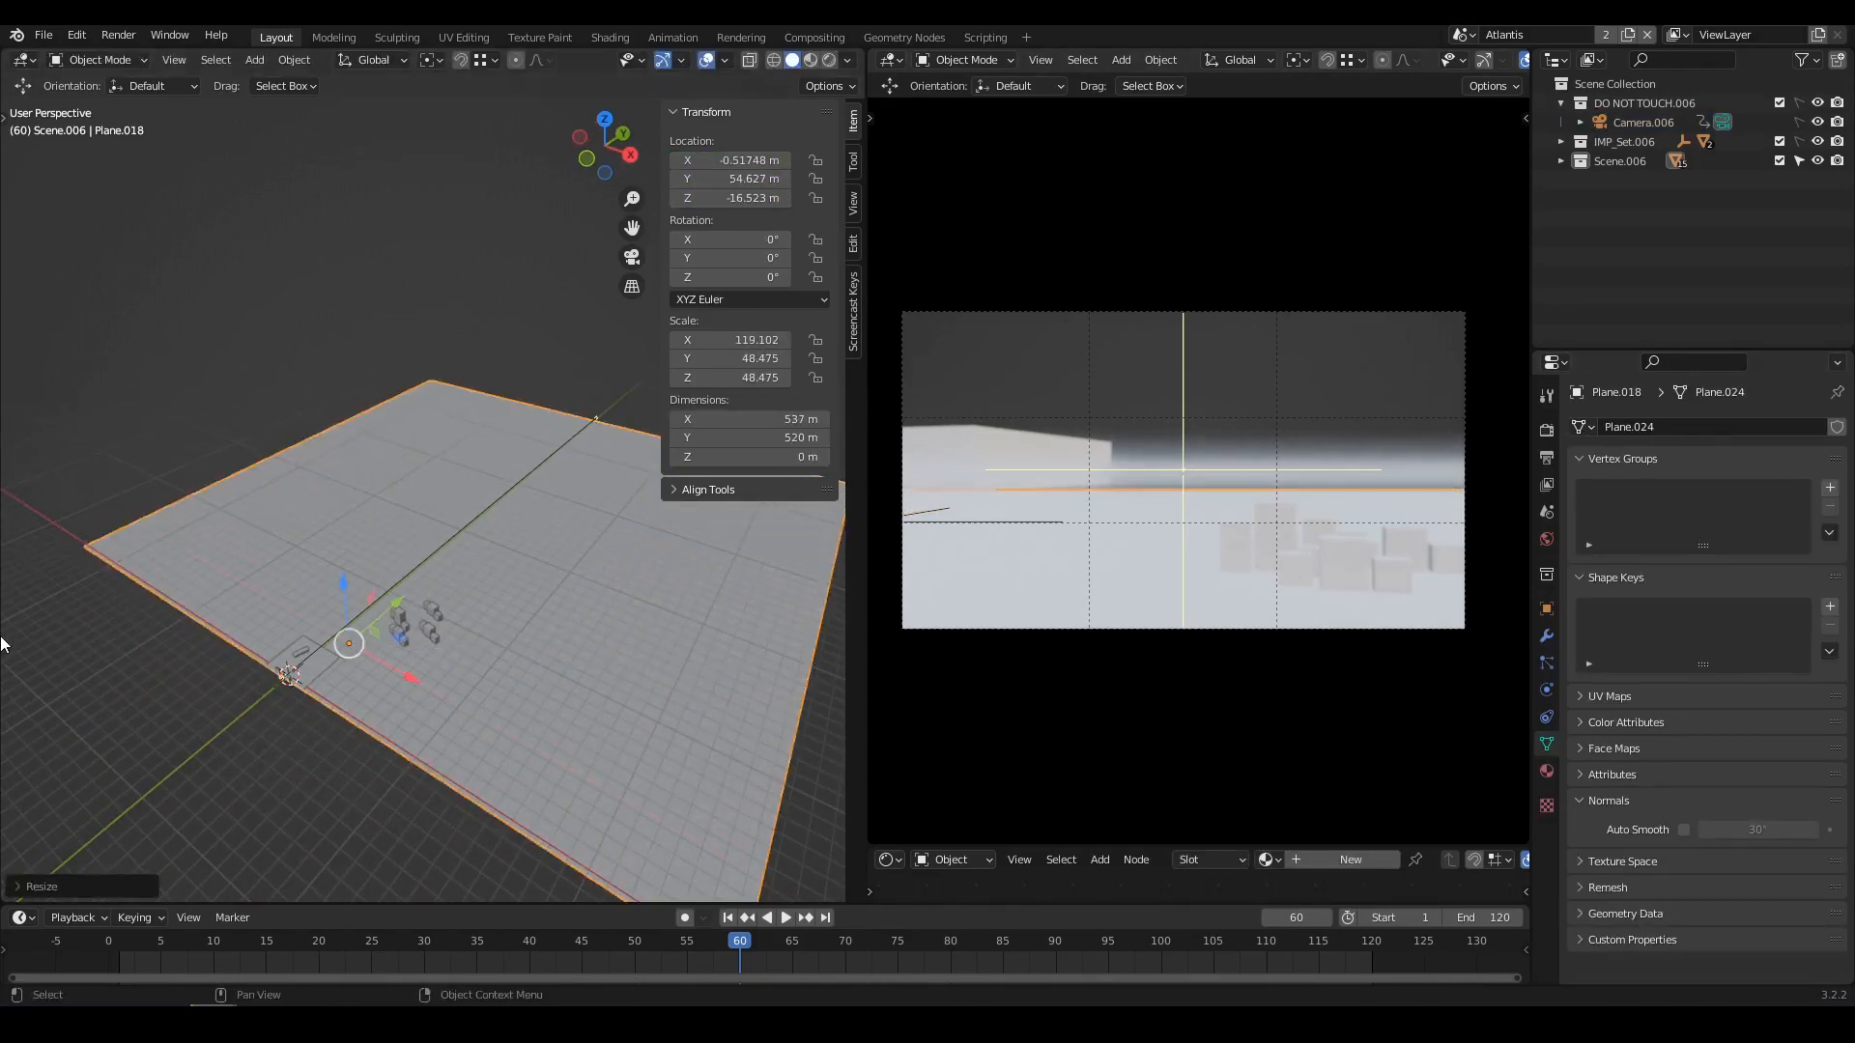
{"action": "middle_click_drag", "start_coordinate": [315, 632], "coordinate": [366, 629]}
{"action": "key", "text": "n"}
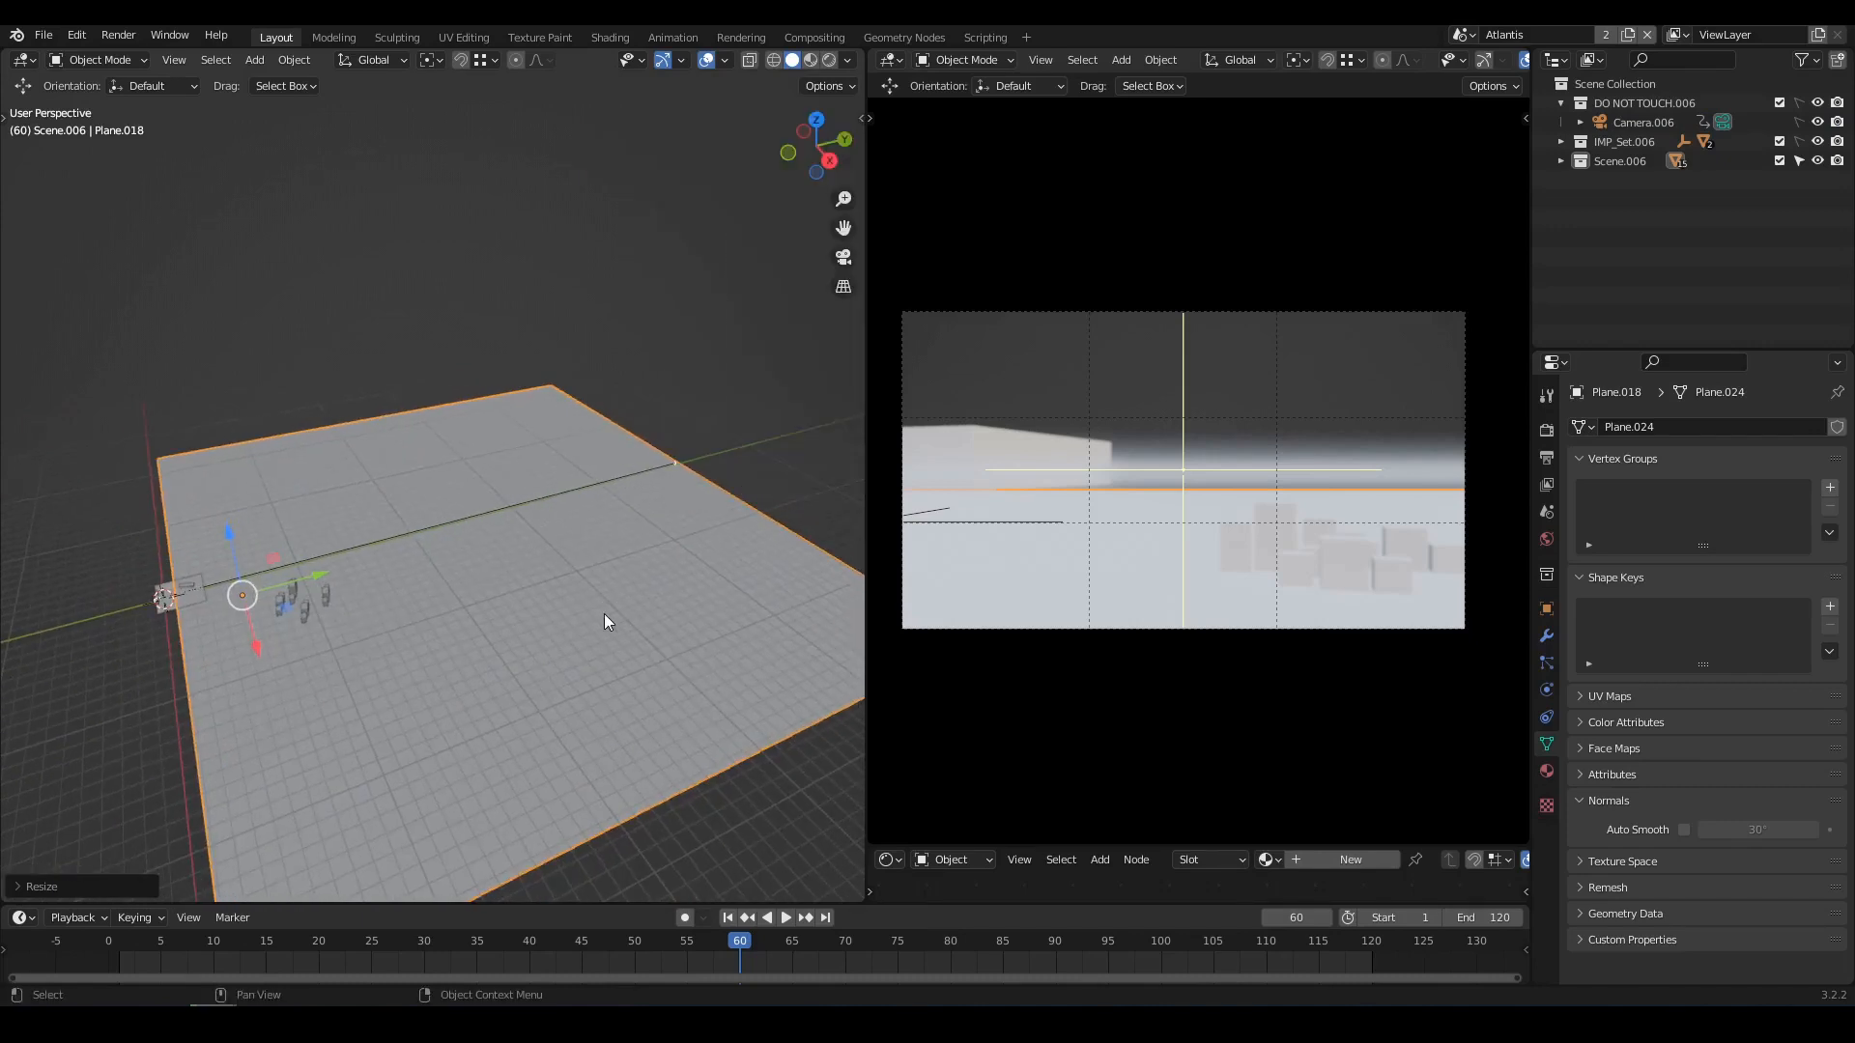
Select the smaller upper plane around the camera and subdivide its mesh with 10 cuts.
{"action": "middle_click_drag", "start_coordinate": [607, 617], "coordinate": [564, 613]}
{"action": "left_click", "coordinate": [539, 603]}
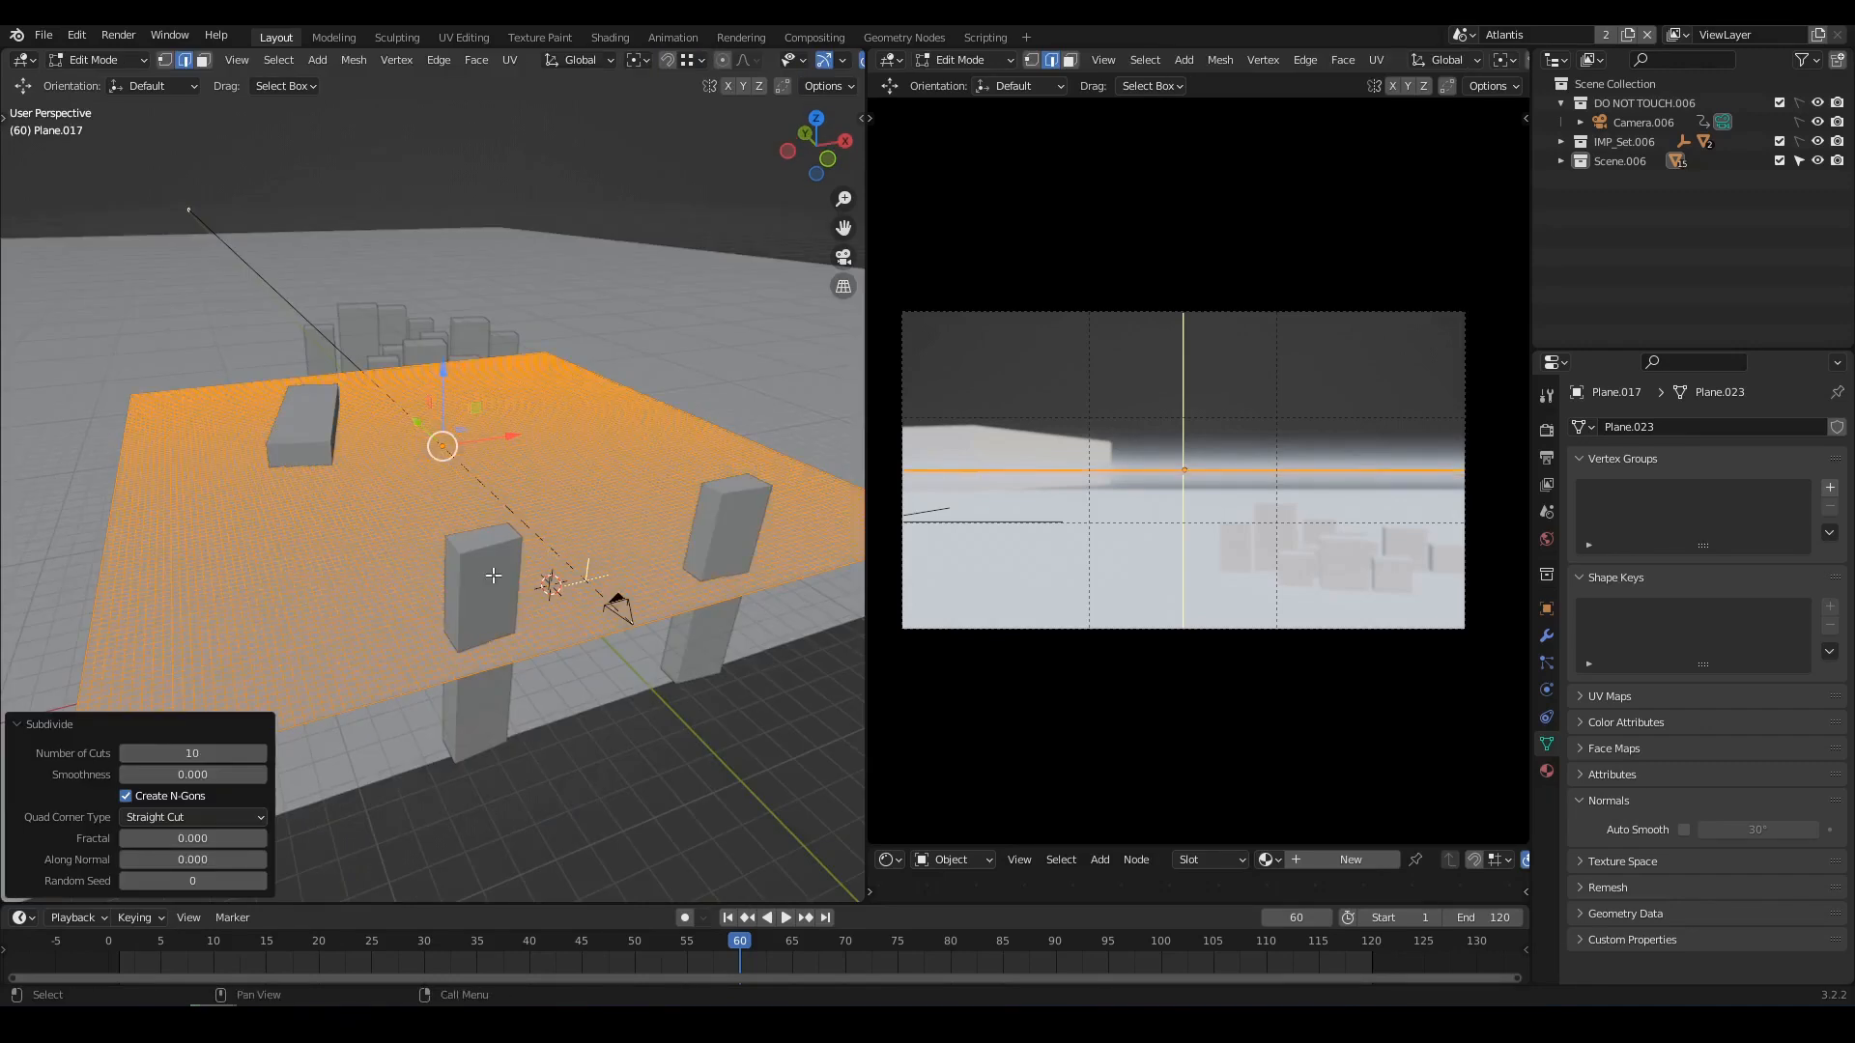
{"action": "middle_click_drag", "start_coordinate": [493, 576], "coordinate": [541, 583]}
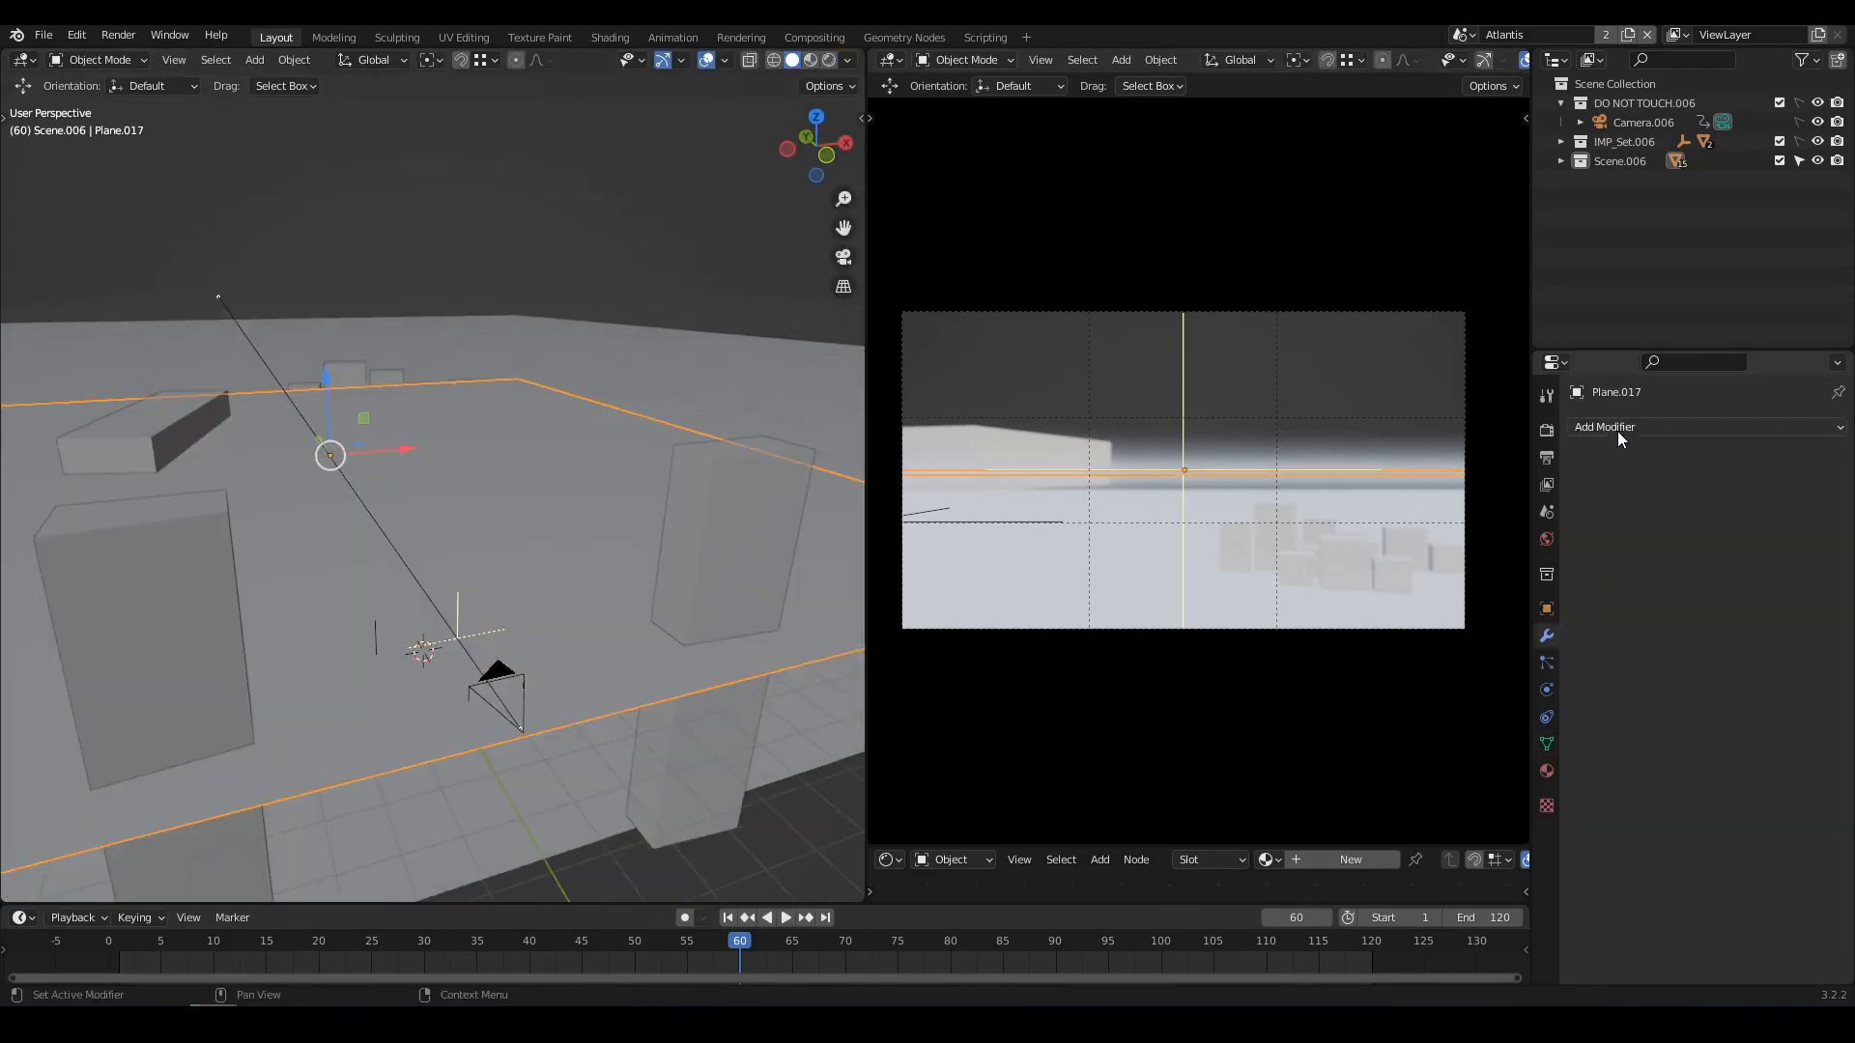
Add a Displace modifier to the upper plane with a new Clouds texture named Waves.
{"action": "left_click", "coordinate": [1617, 430]}
{"action": "left_click", "coordinate": [1599, 550]}
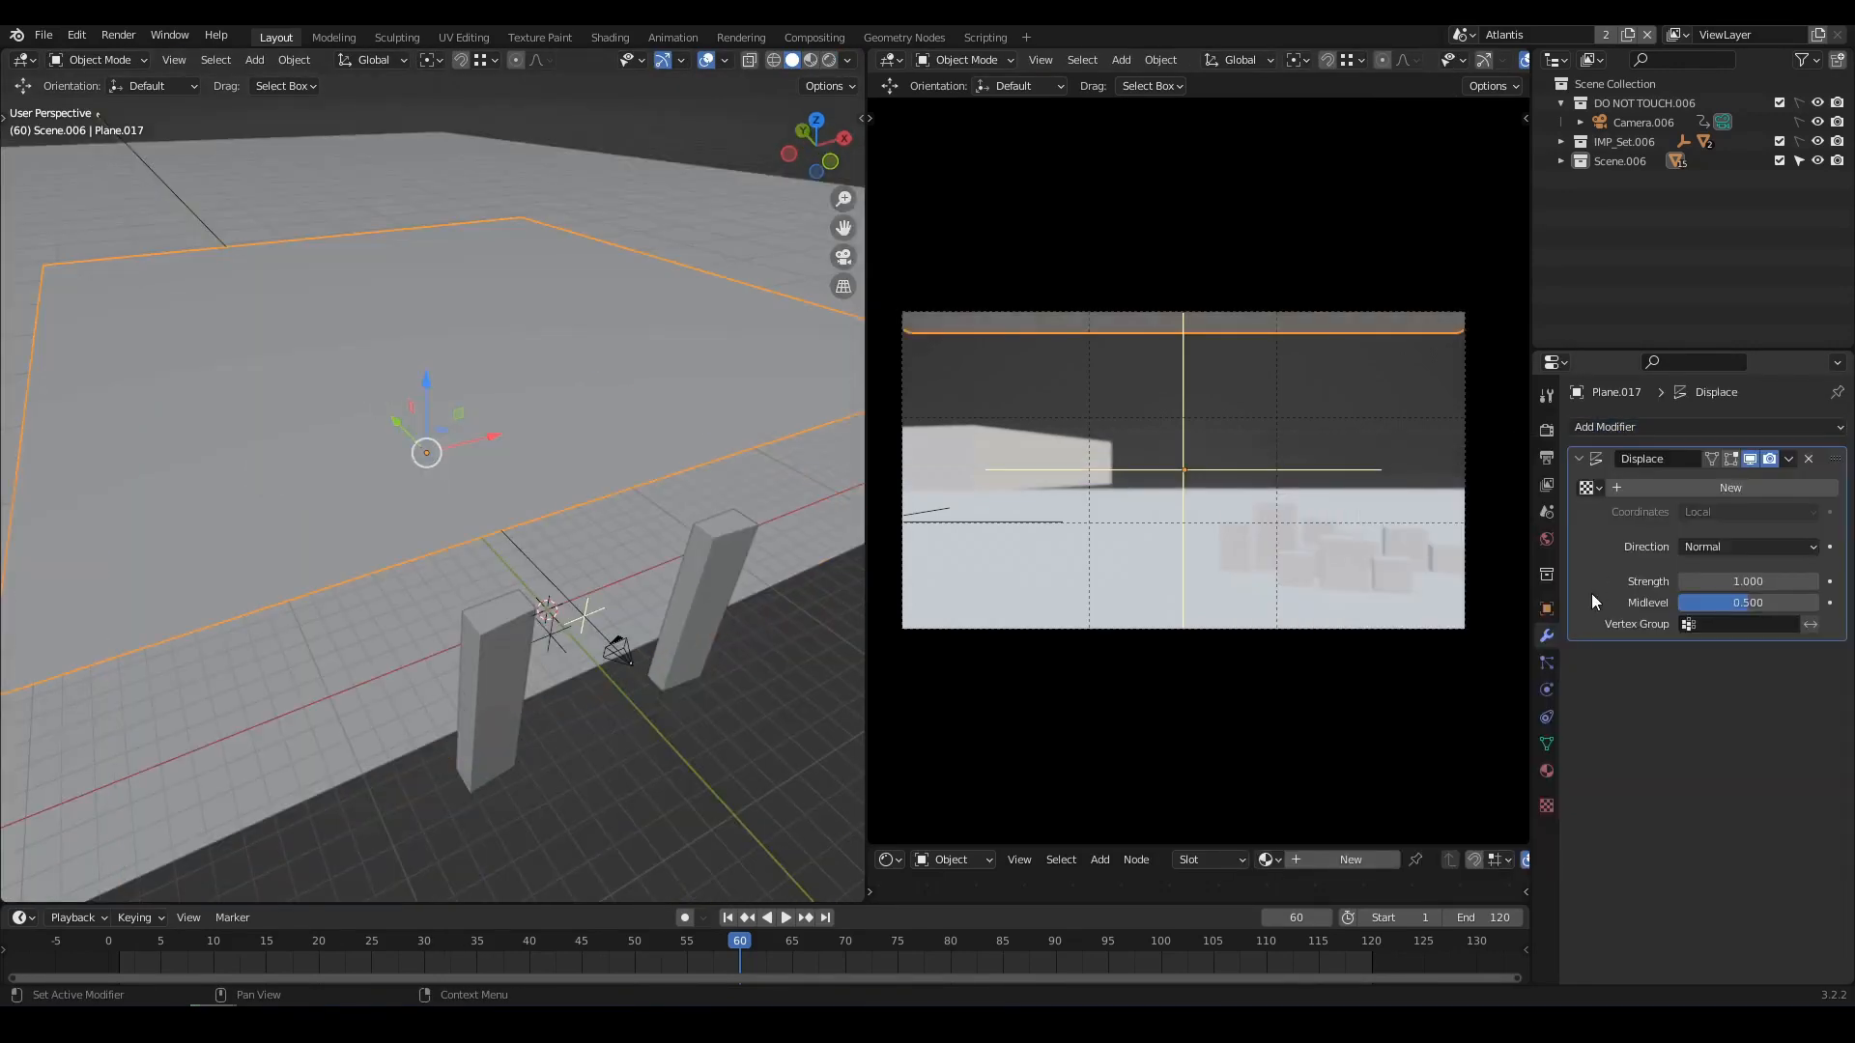
{"action": "left_click", "coordinate": [1694, 485]}
{"action": "left_click", "coordinate": [1685, 489]}
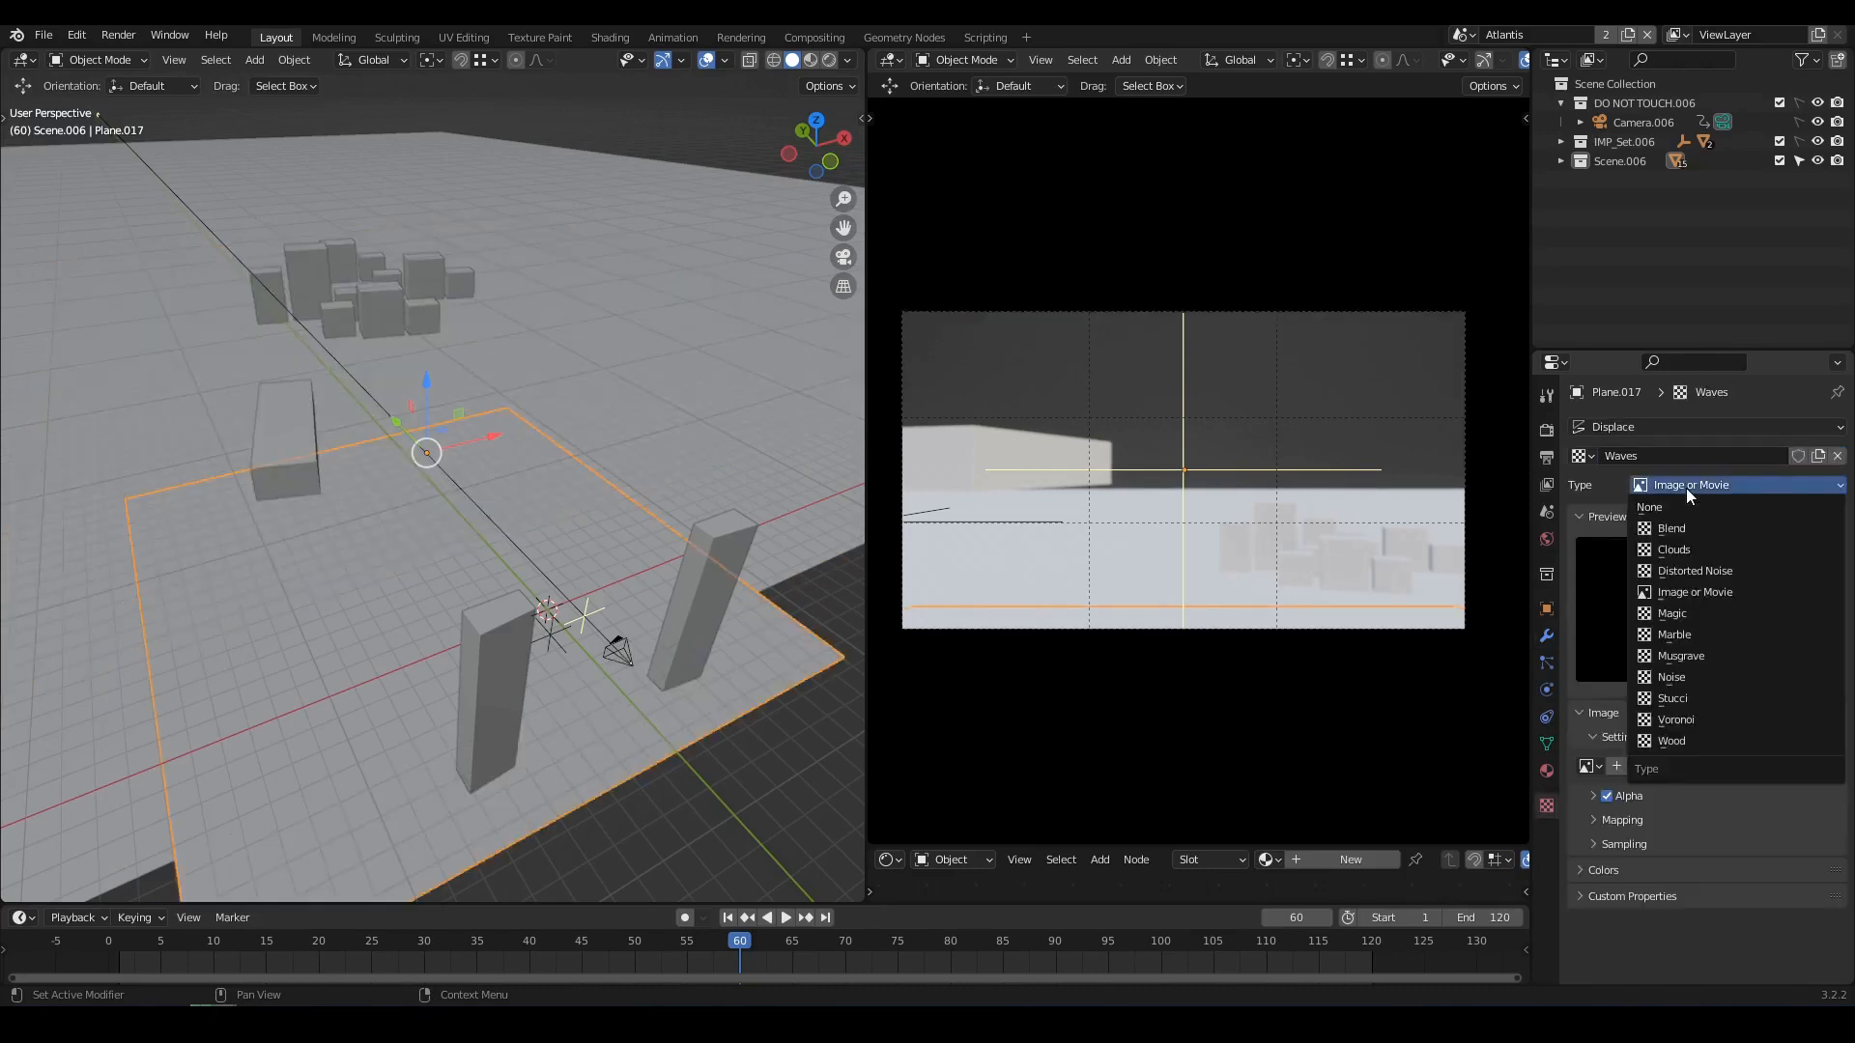
{"action": "left_click", "coordinate": [1676, 551]}
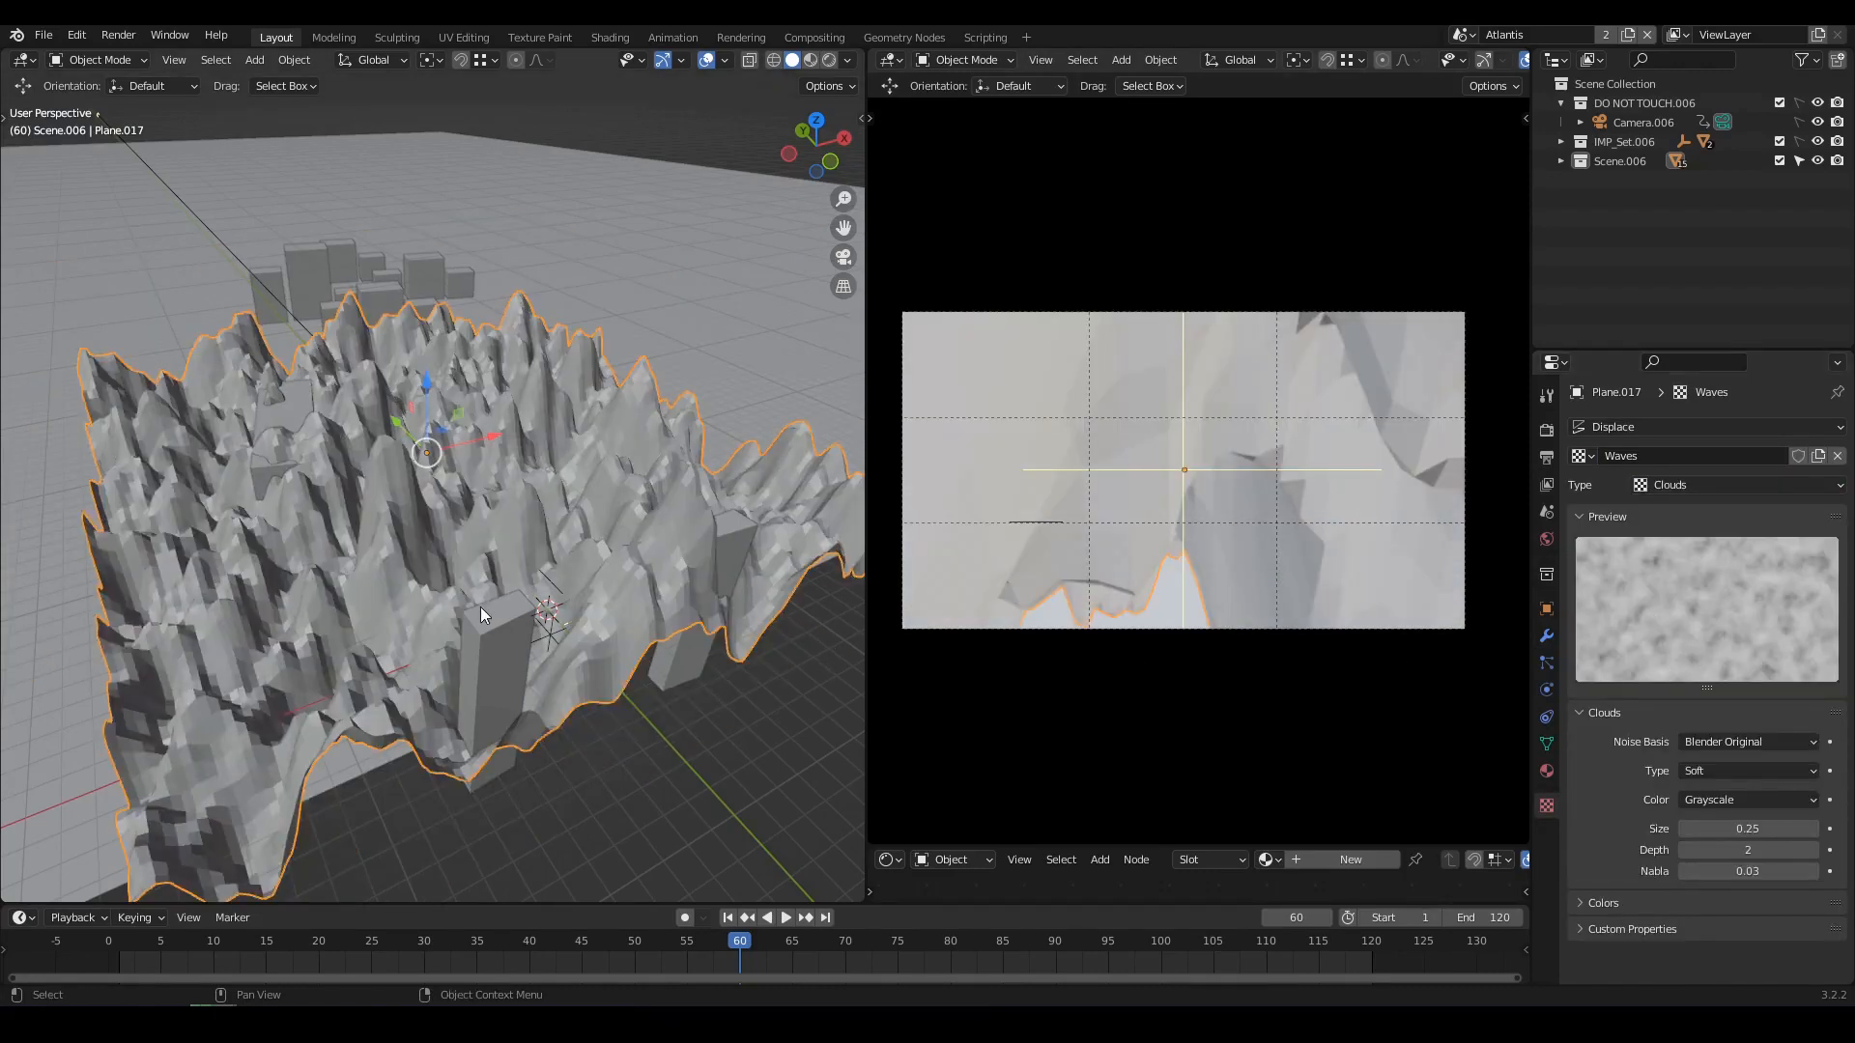
Reduce the Waves cloud texture size to 0.11 and reposition the displaced plane in front of the camera.
{"action": "left_click_drag", "start_coordinate": [1715, 828], "coordinate": [1749, 851]}
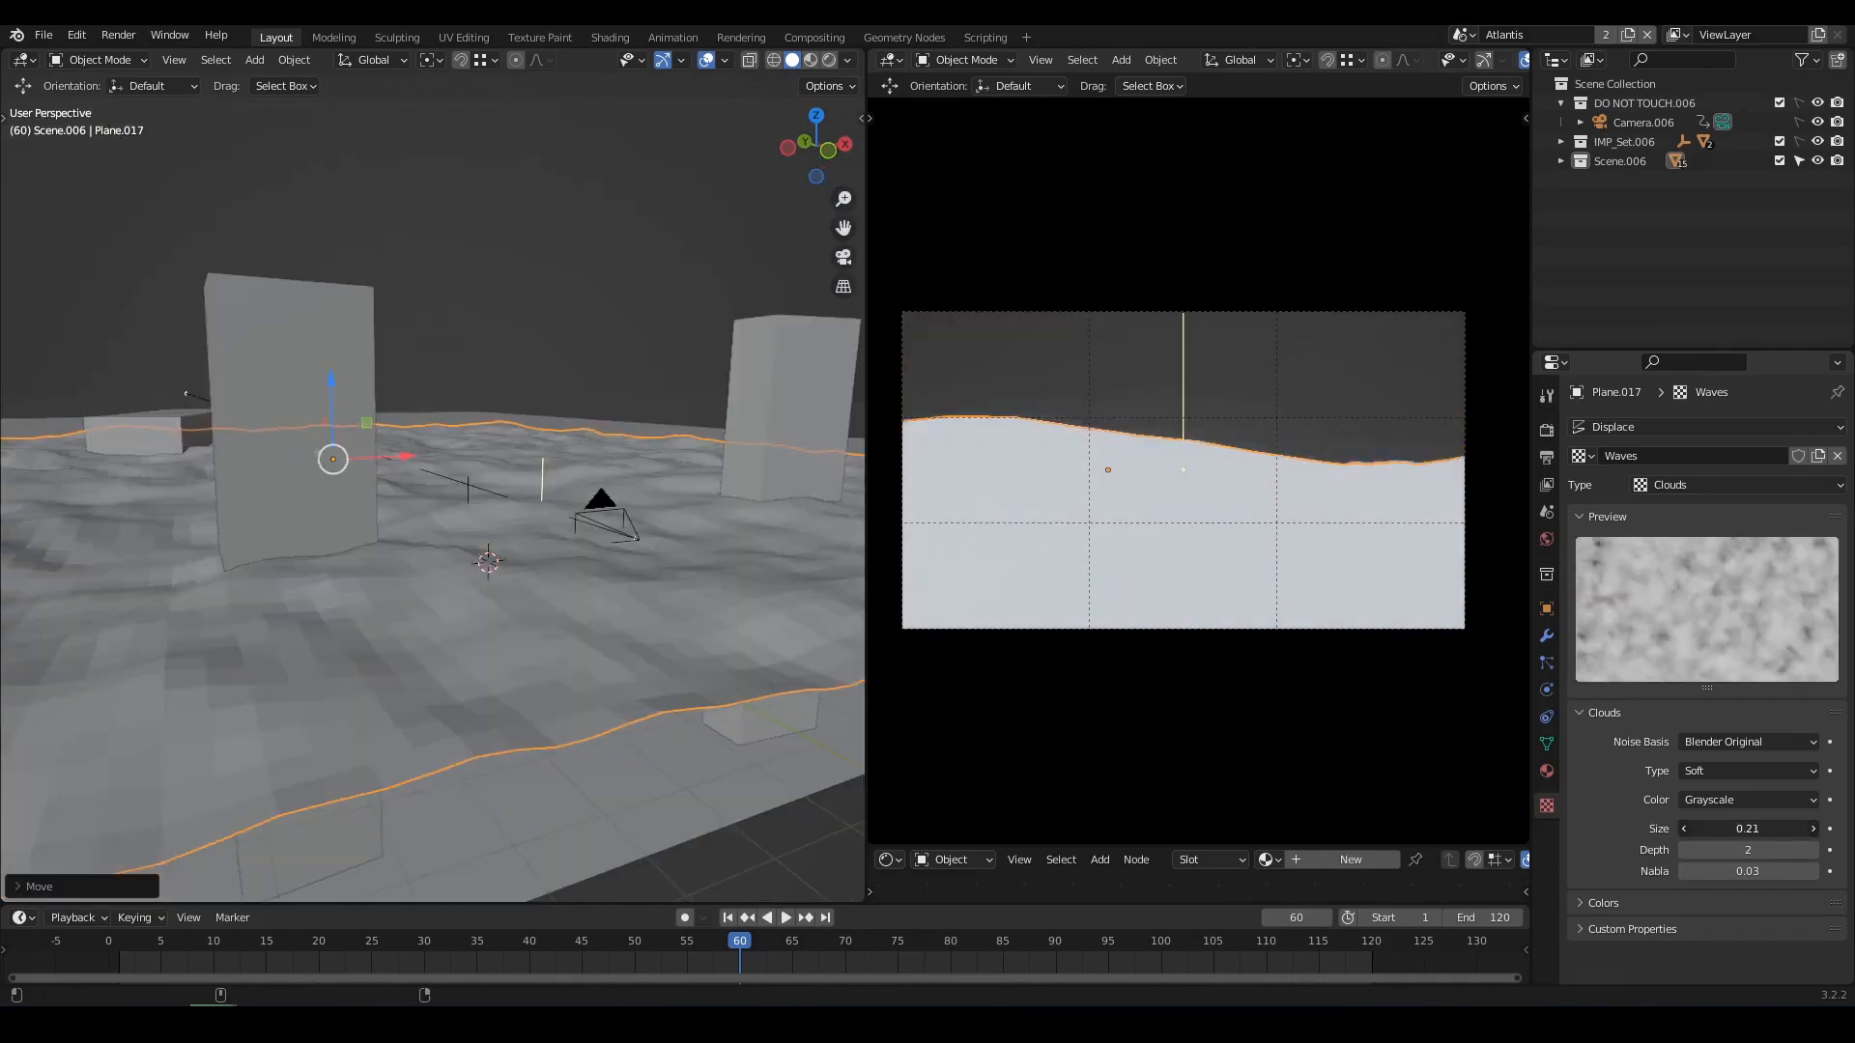
{"action": "left_click_drag", "start_coordinate": [1748, 829], "coordinate": [1701, 829]}
{"action": "middle_click_drag", "start_coordinate": [437, 538], "coordinate": [392, 496]}
{"action": "scroll", "coordinate": [406, 541], "scroll_direction": "down", "scroll_amount": 2}
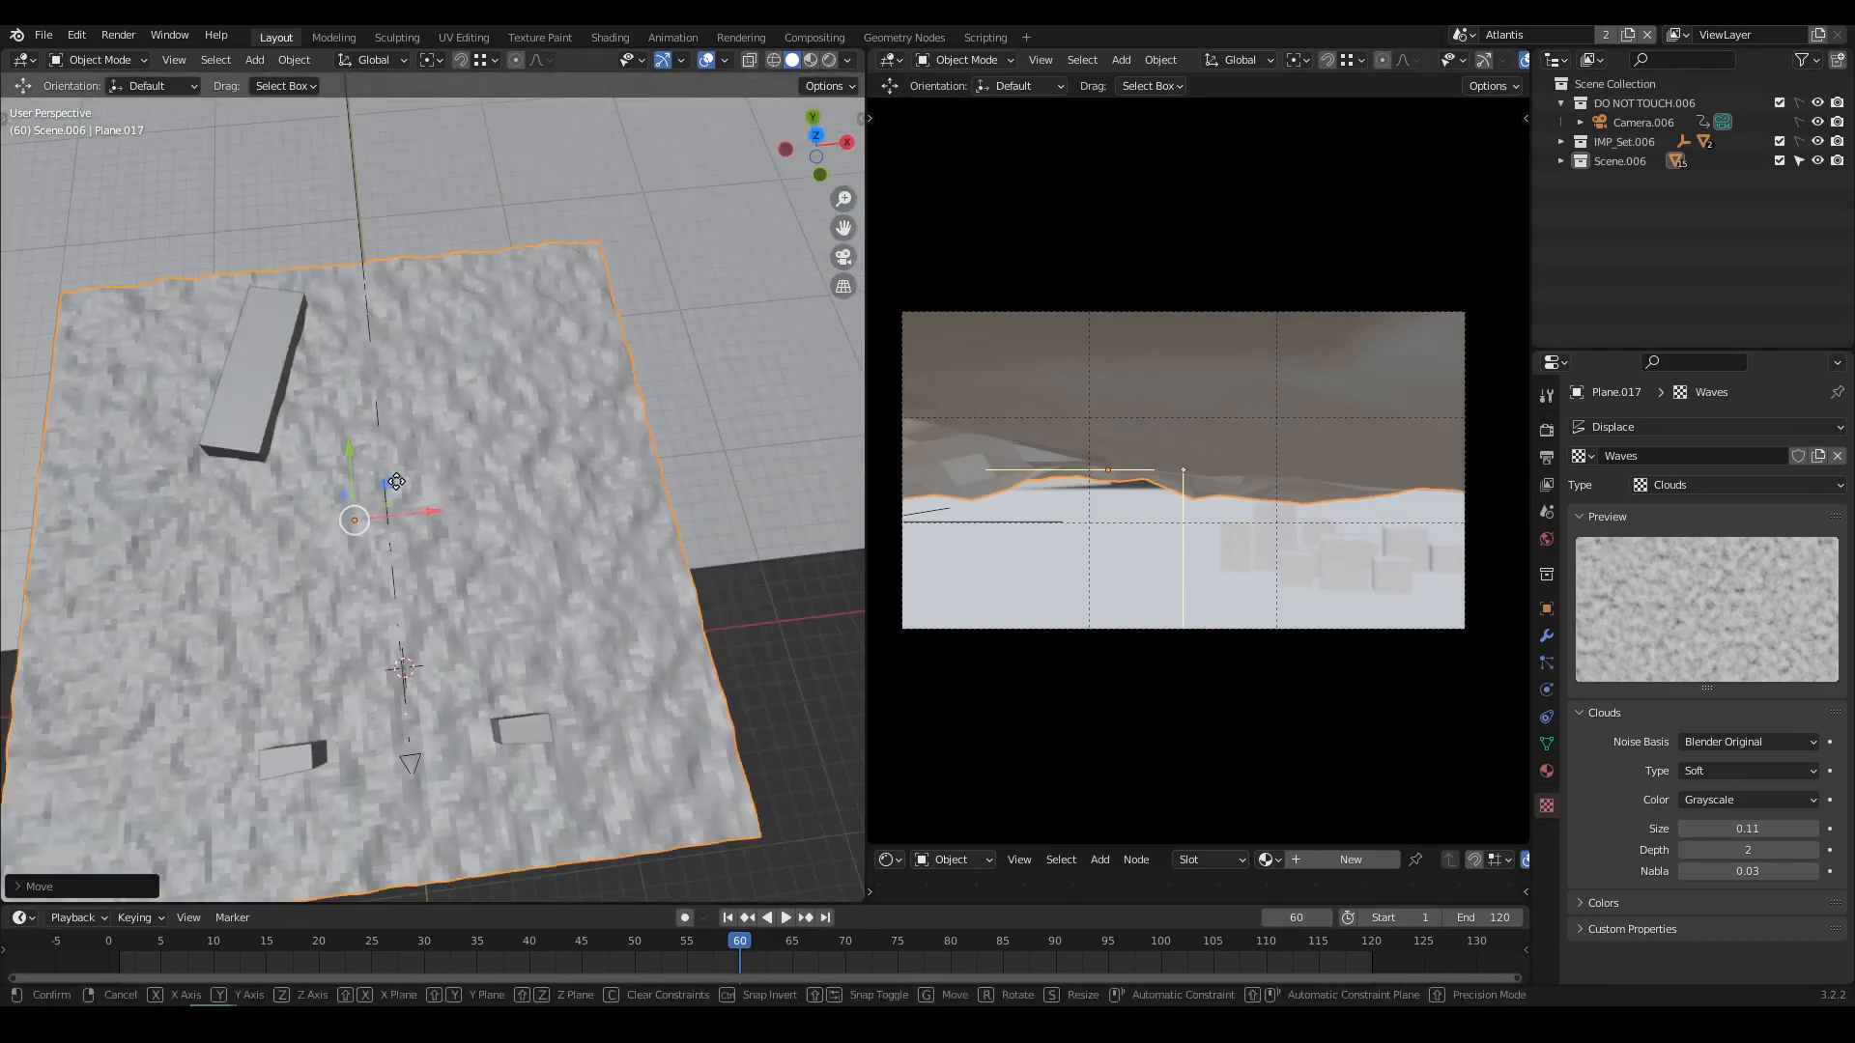
{"action": "key", "text": "g"}
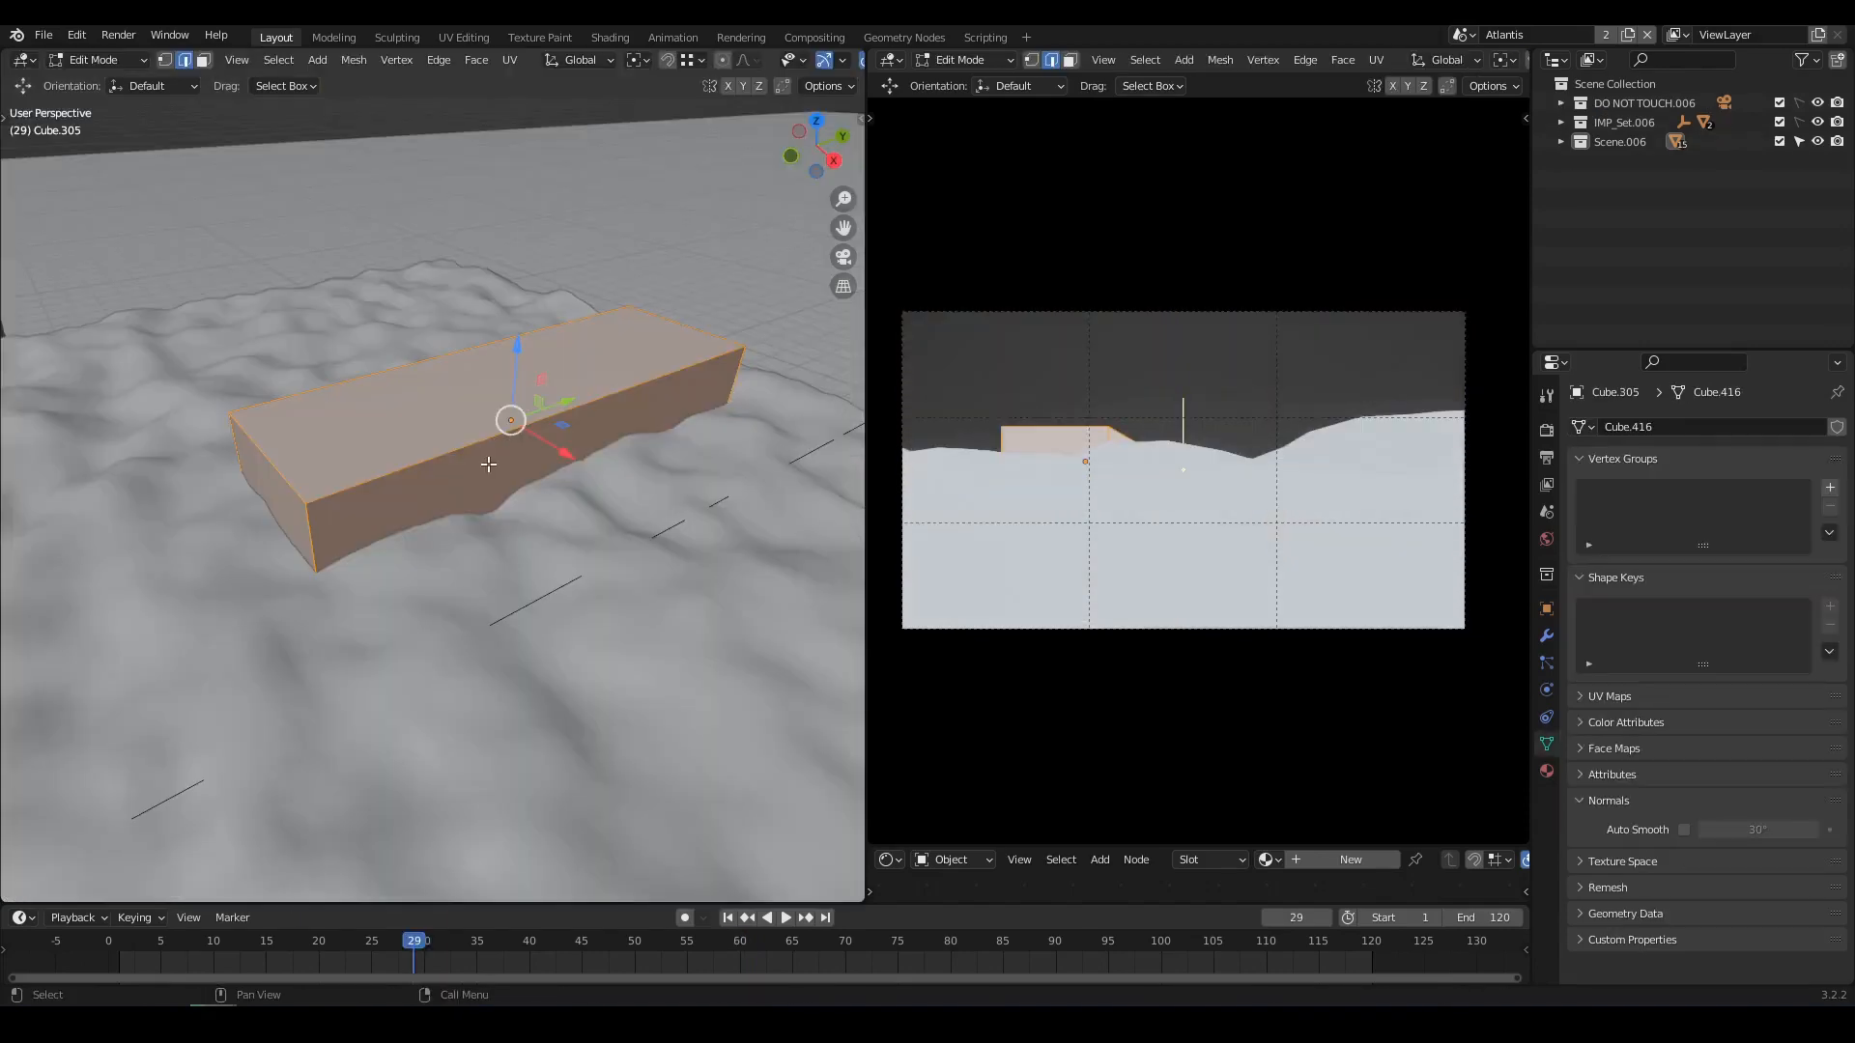
Add four evenly spaced loop cuts across the length of the long block.
{"action": "left_click", "coordinate": [462, 438]}
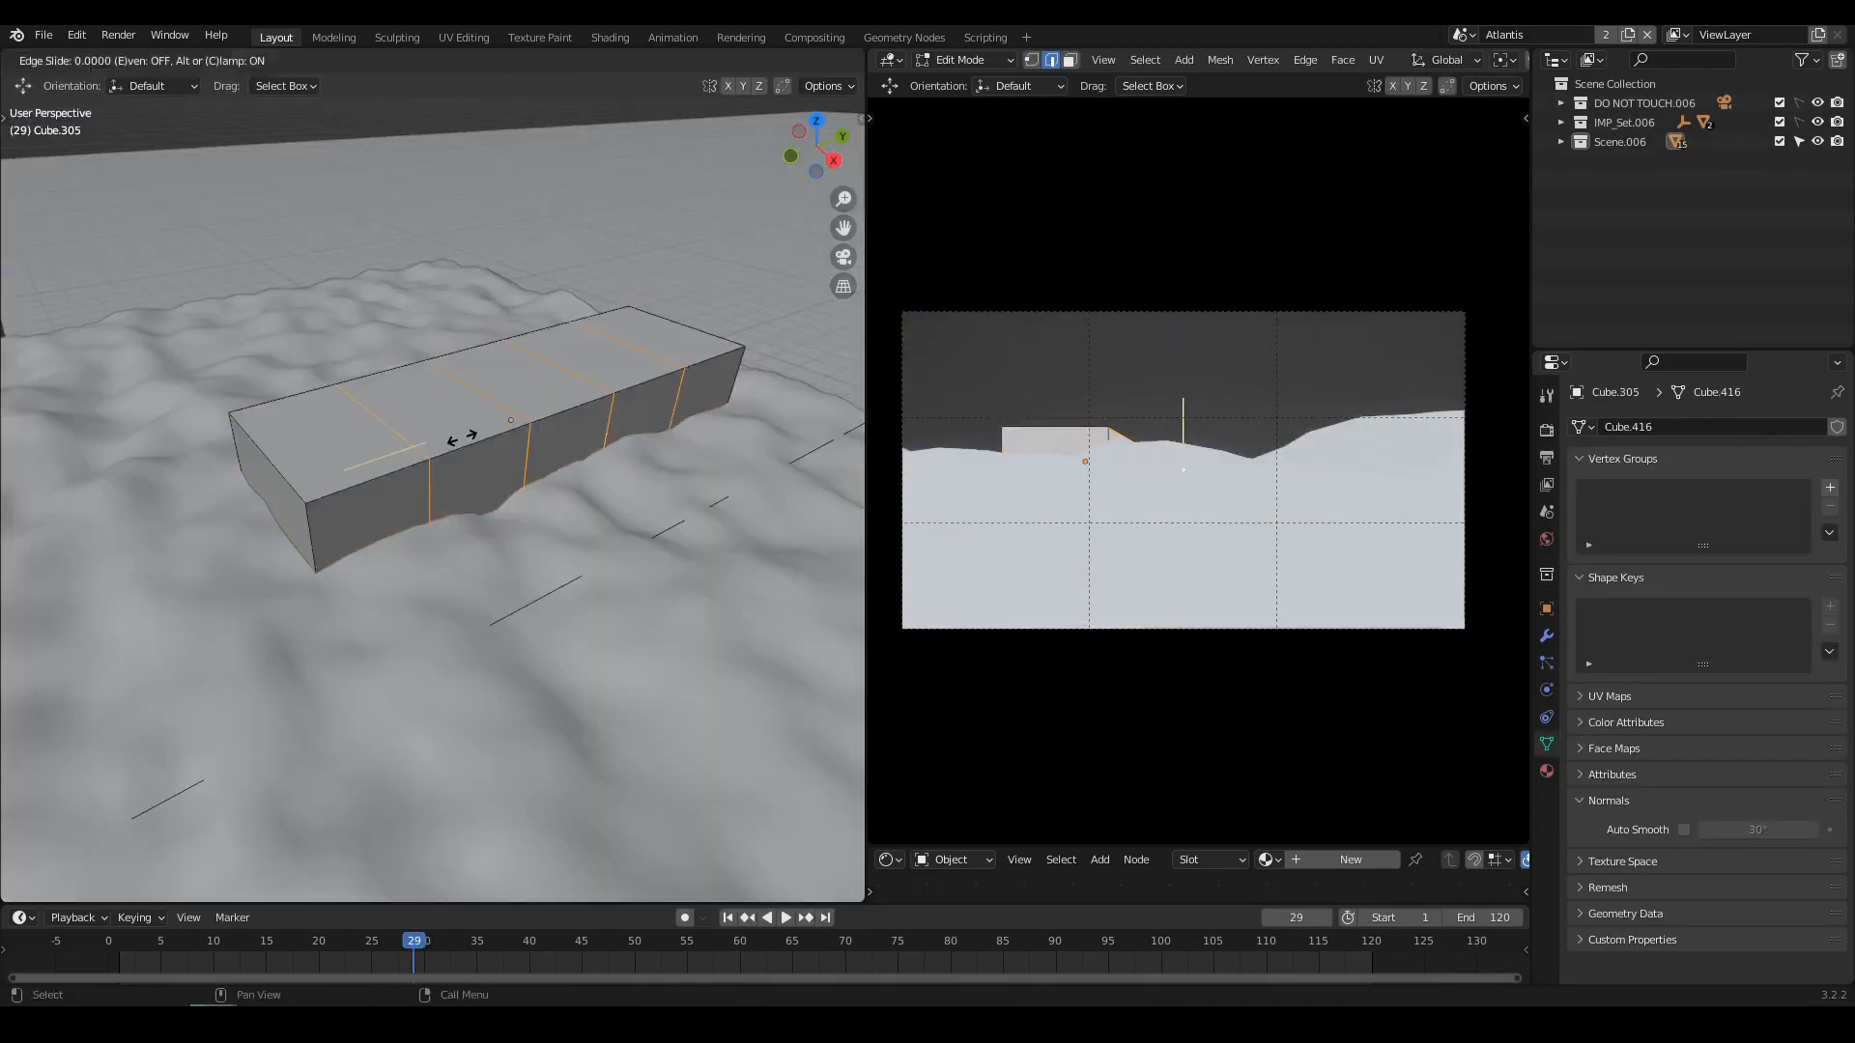
{"action": "right_click", "coordinate": [462, 437]}
{"action": "middle_click_drag", "start_coordinate": [462, 438], "coordinate": [374, 475]}
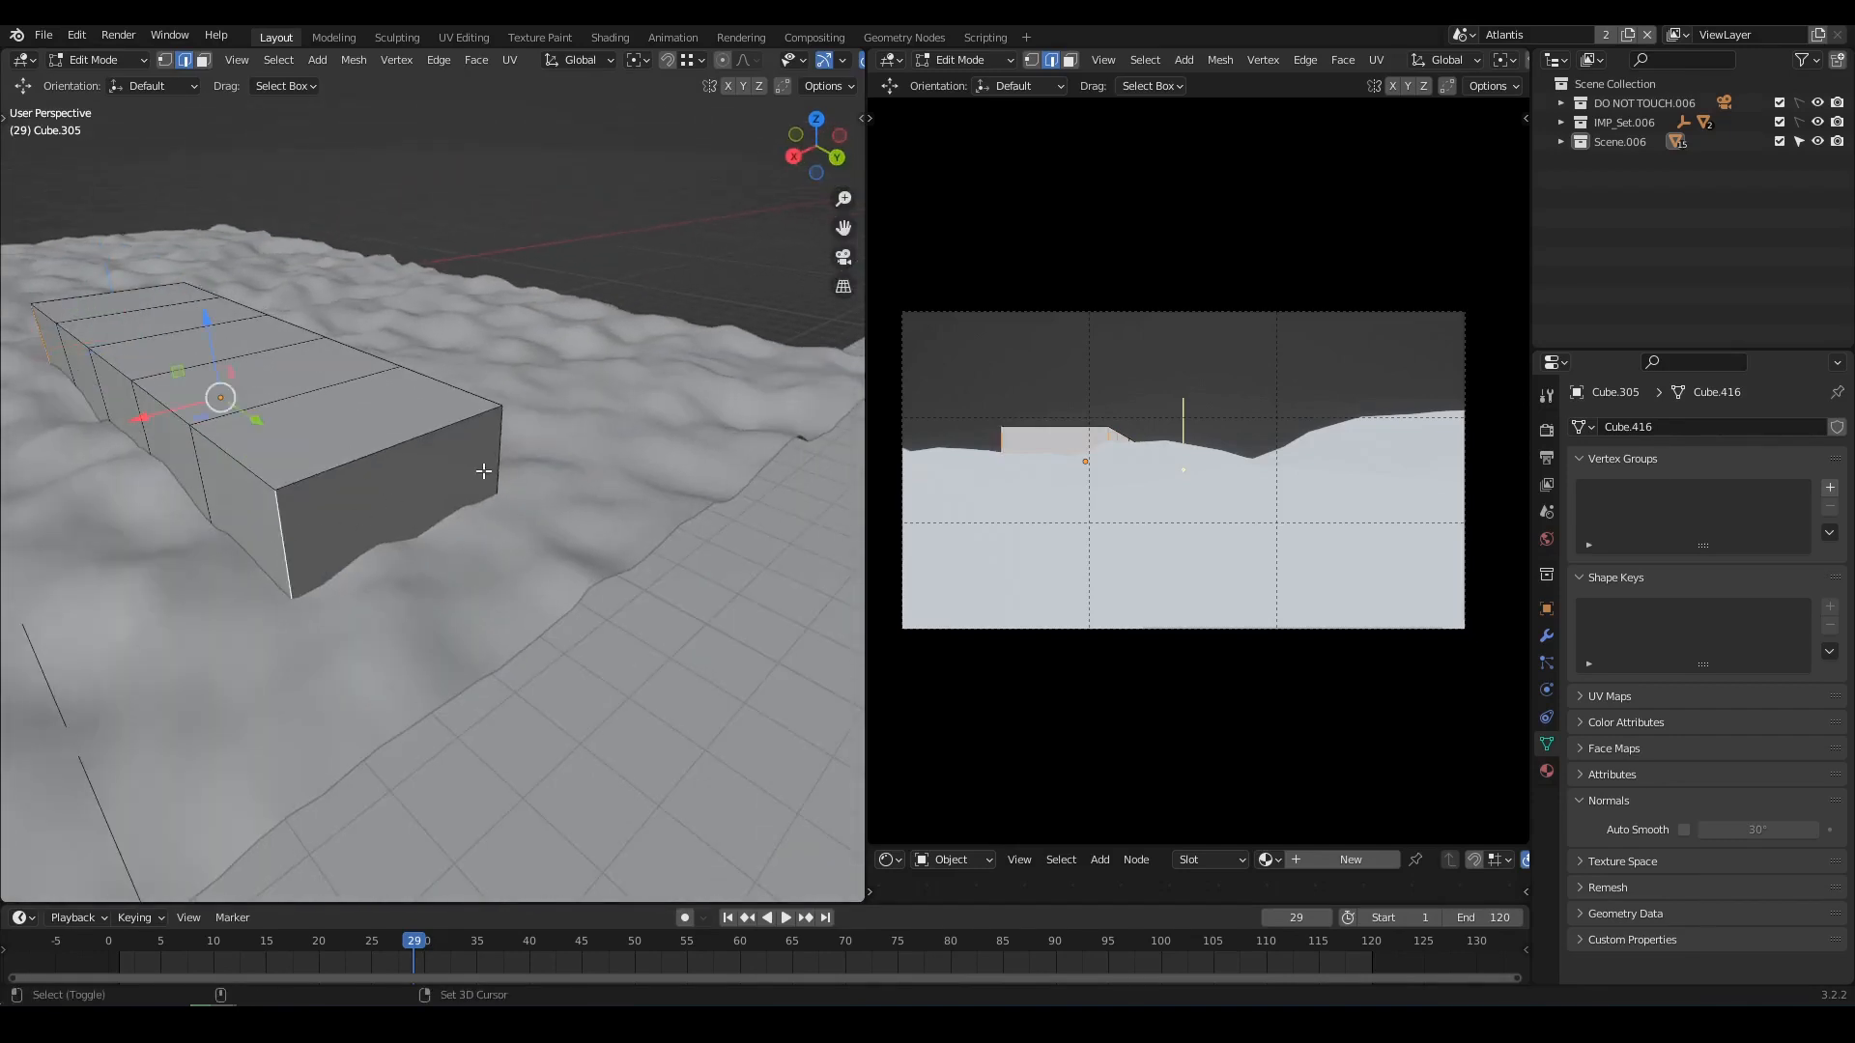
Narrow the block's end edges along X to about 0.49 to form a tapered boat hull.
{"action": "key", "text": "s"}
{"action": "key", "text": "x"}
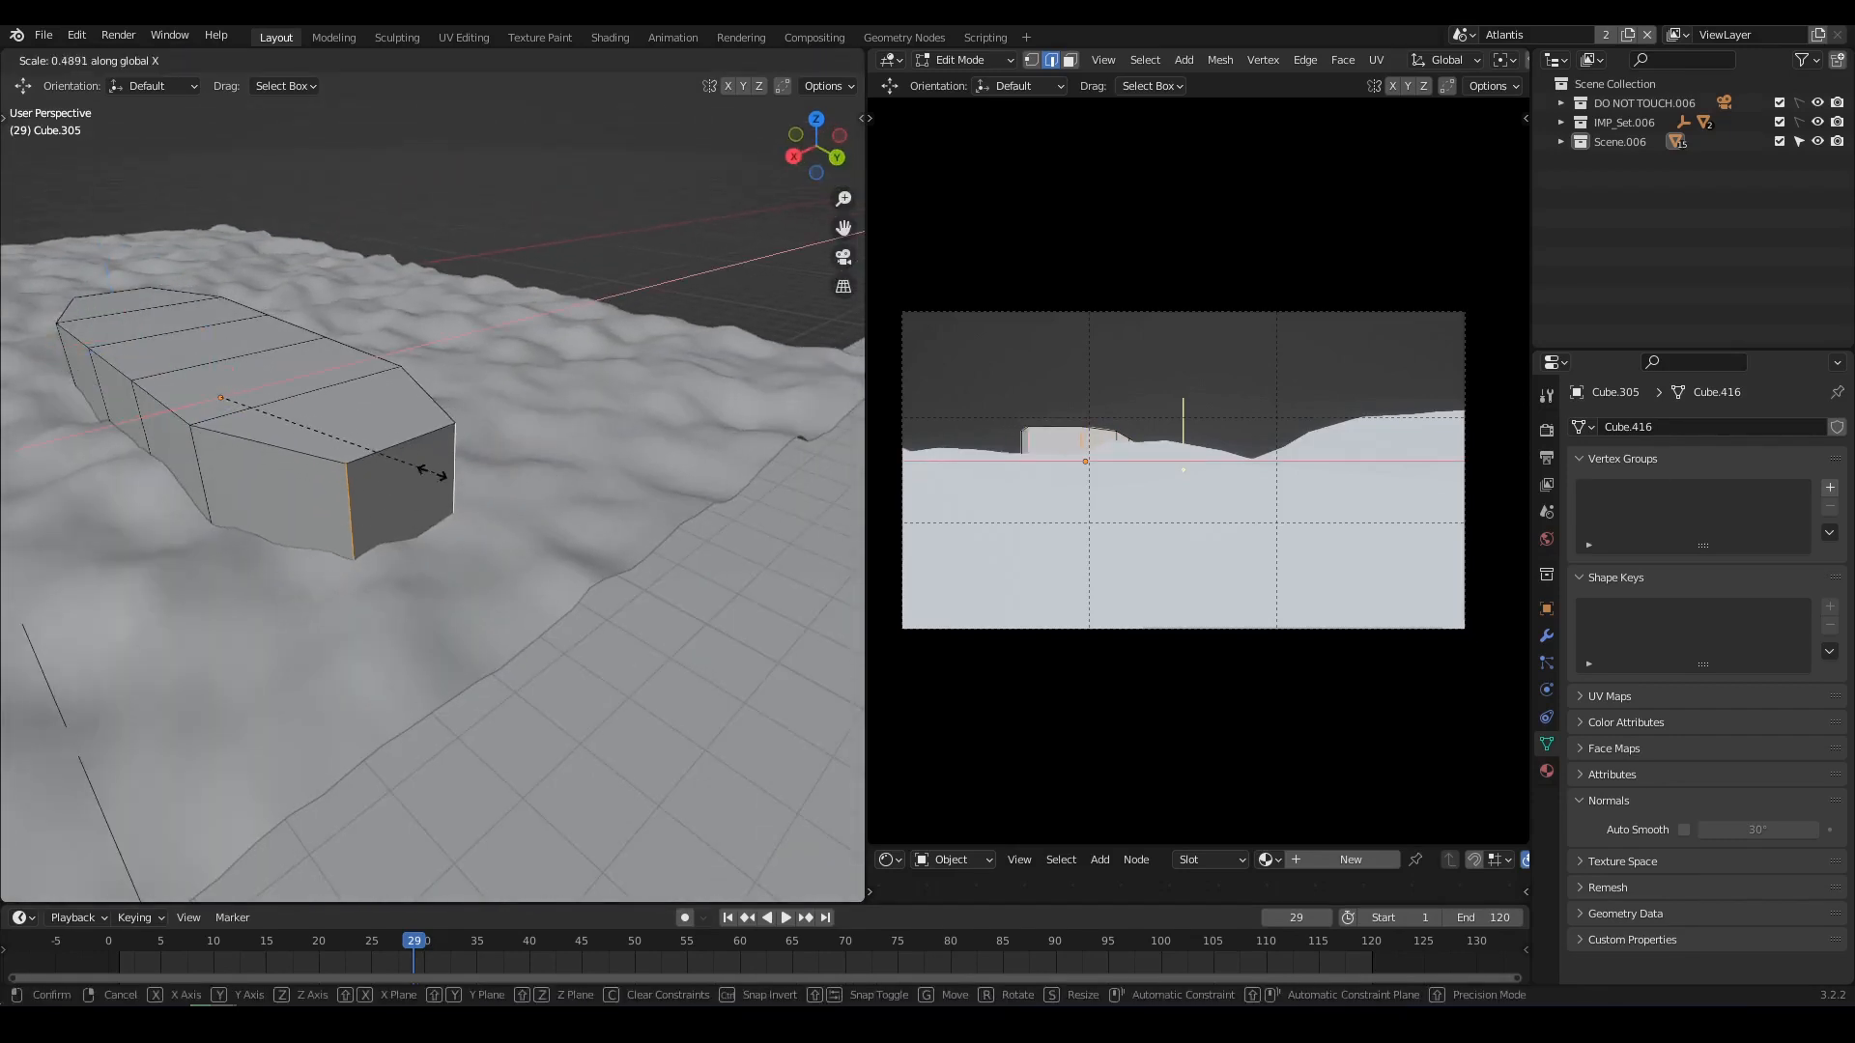
{"action": "left_click", "coordinate": [329, 410]}
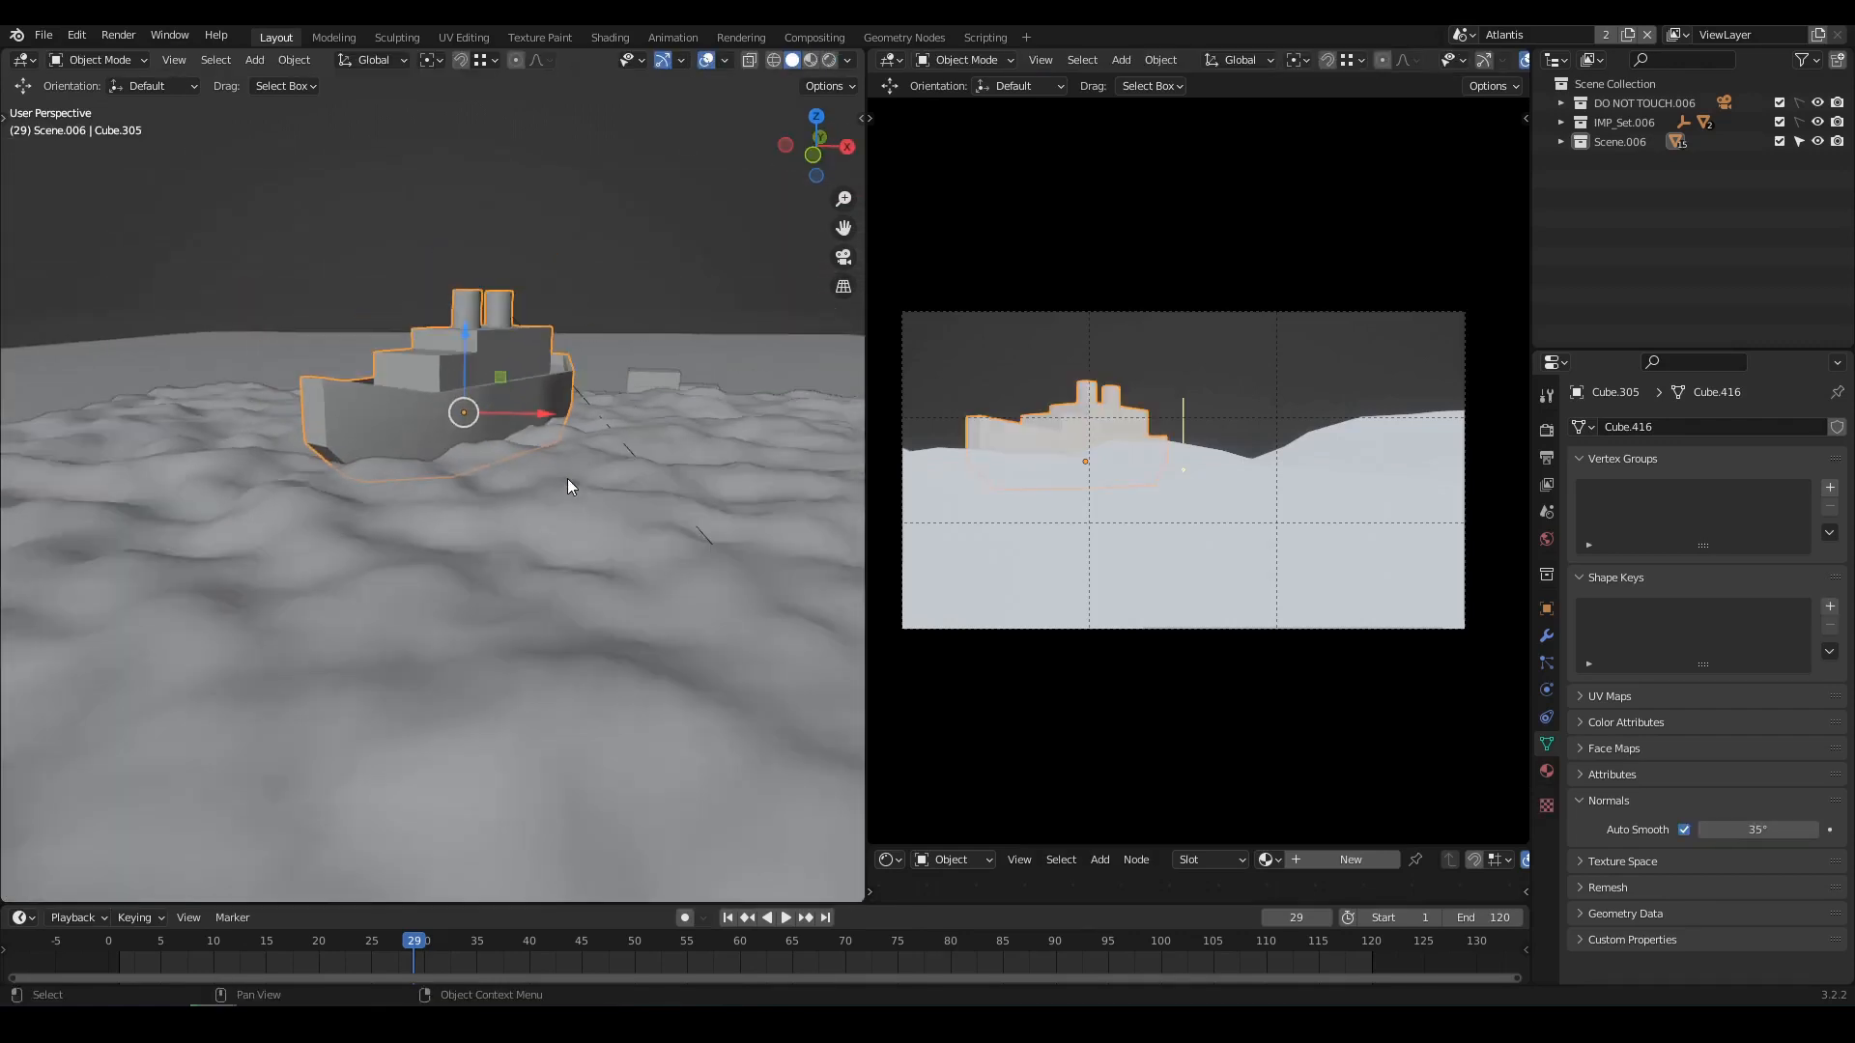
Go to frame 36 and tilt the wave plane by about -0.11° in the right side view.
{"action": "scroll", "coordinate": [566, 478], "scroll_direction": "down", "scroll_amount": 8}
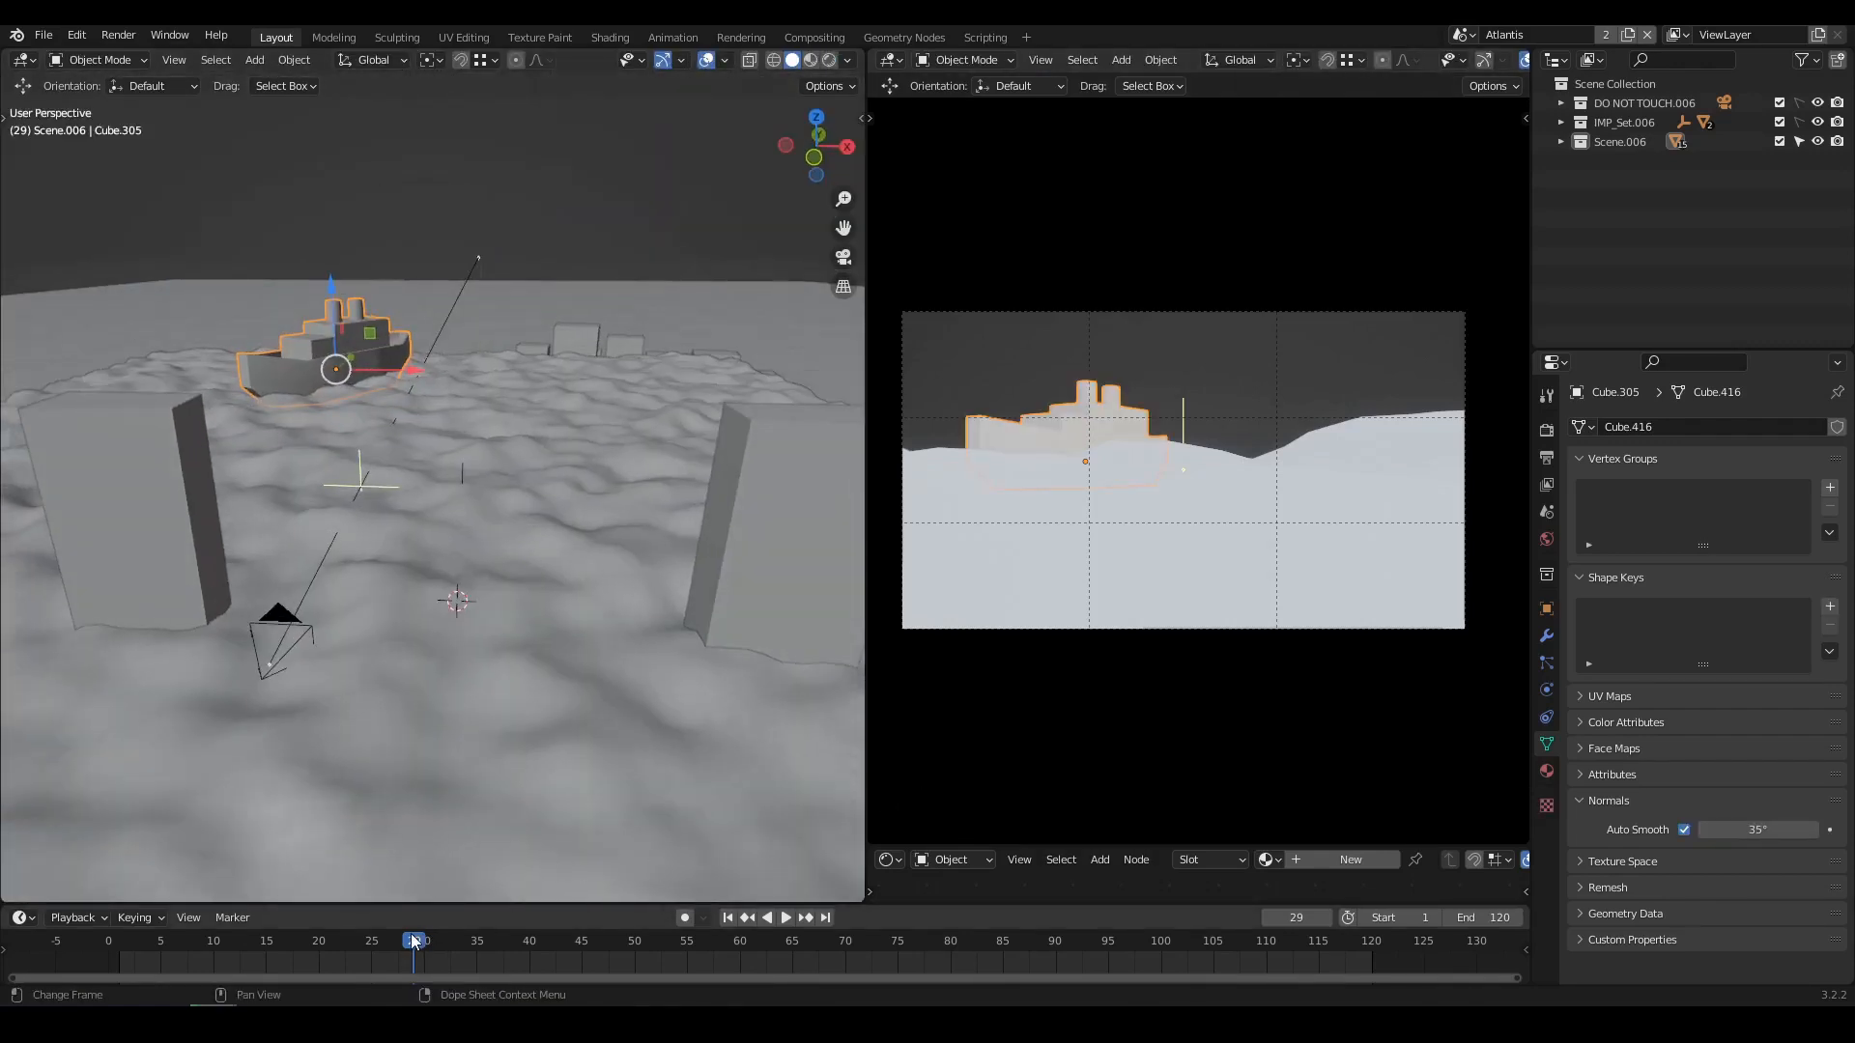
{"action": "left_click_drag", "start_coordinate": [412, 942], "coordinate": [481, 916]}
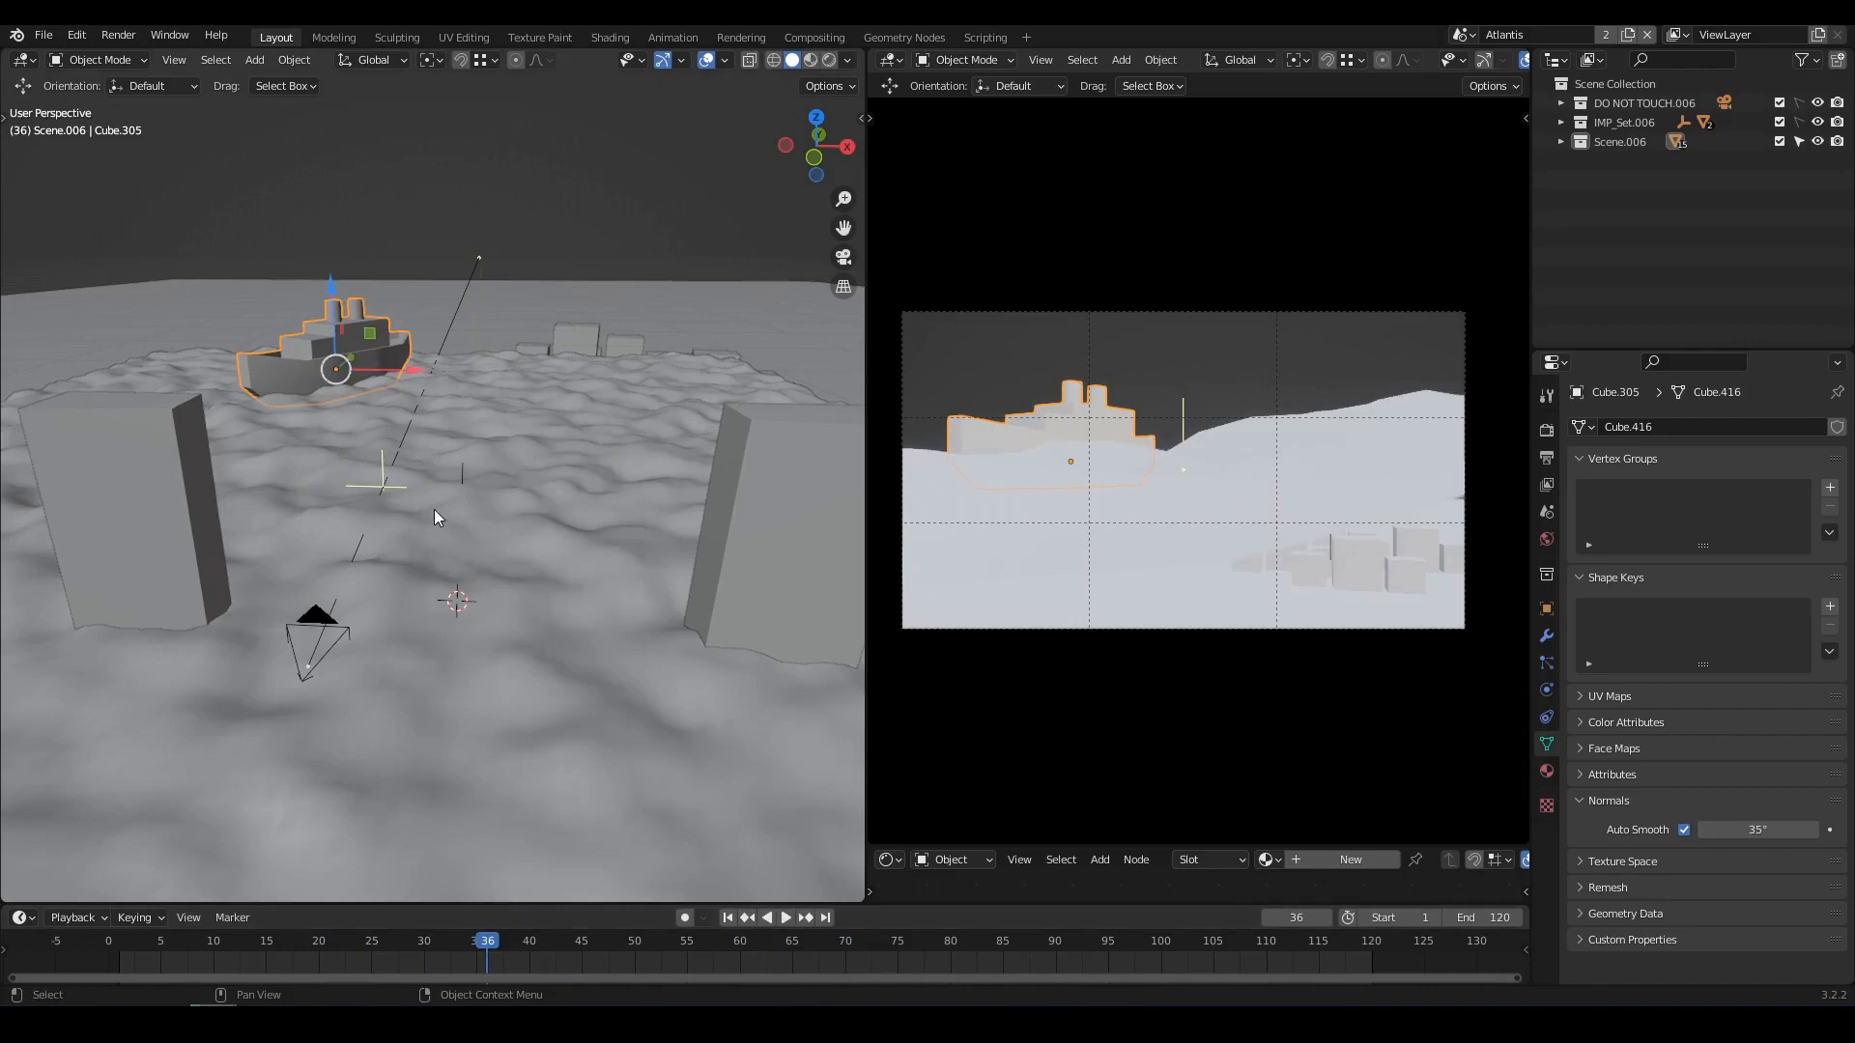
{"action": "middle_click_drag", "start_coordinate": [433, 509], "coordinate": [445, 559], "text": "shift"}
{"action": "left_click", "coordinate": [474, 509]}
{"action": "scroll", "coordinate": [476, 512], "scroll_direction": "down", "scroll_amount": 5}
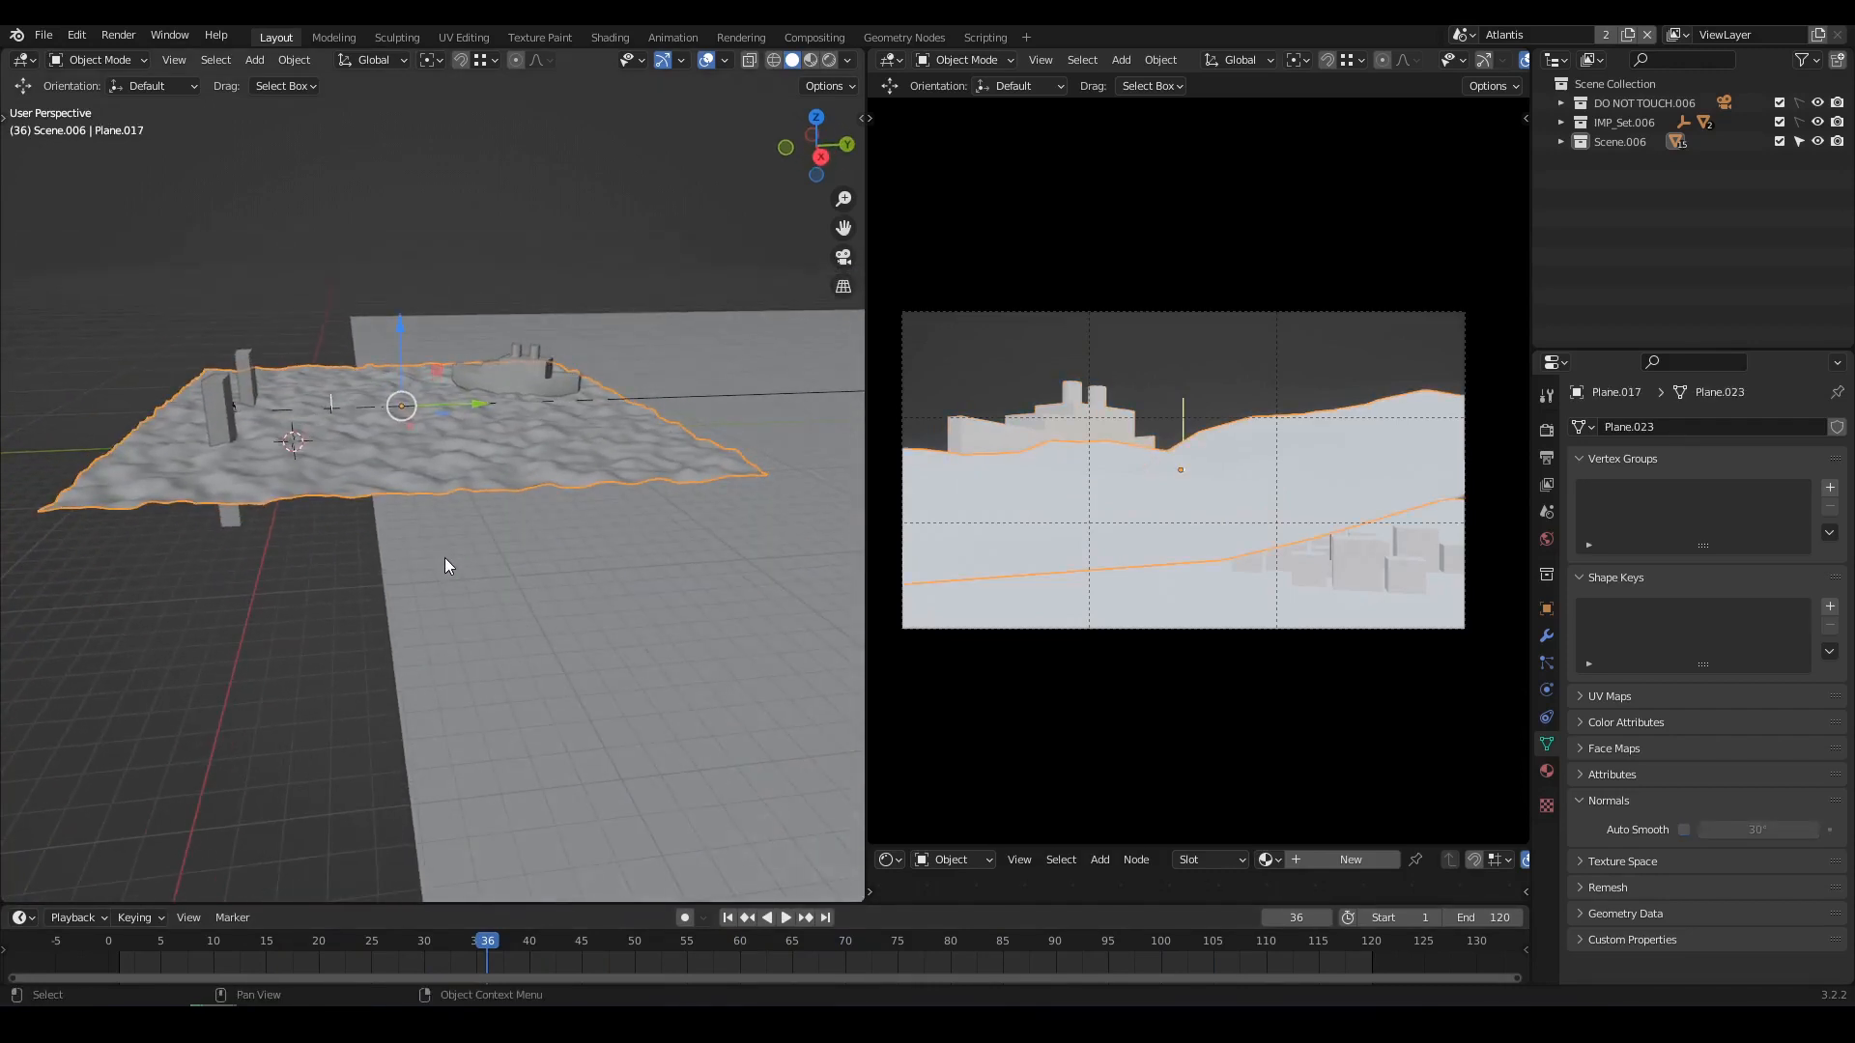
{"action": "key", "text": "KP_3"}
{"action": "scroll", "coordinate": [444, 454], "scroll_direction": "up", "scroll_amount": 3}
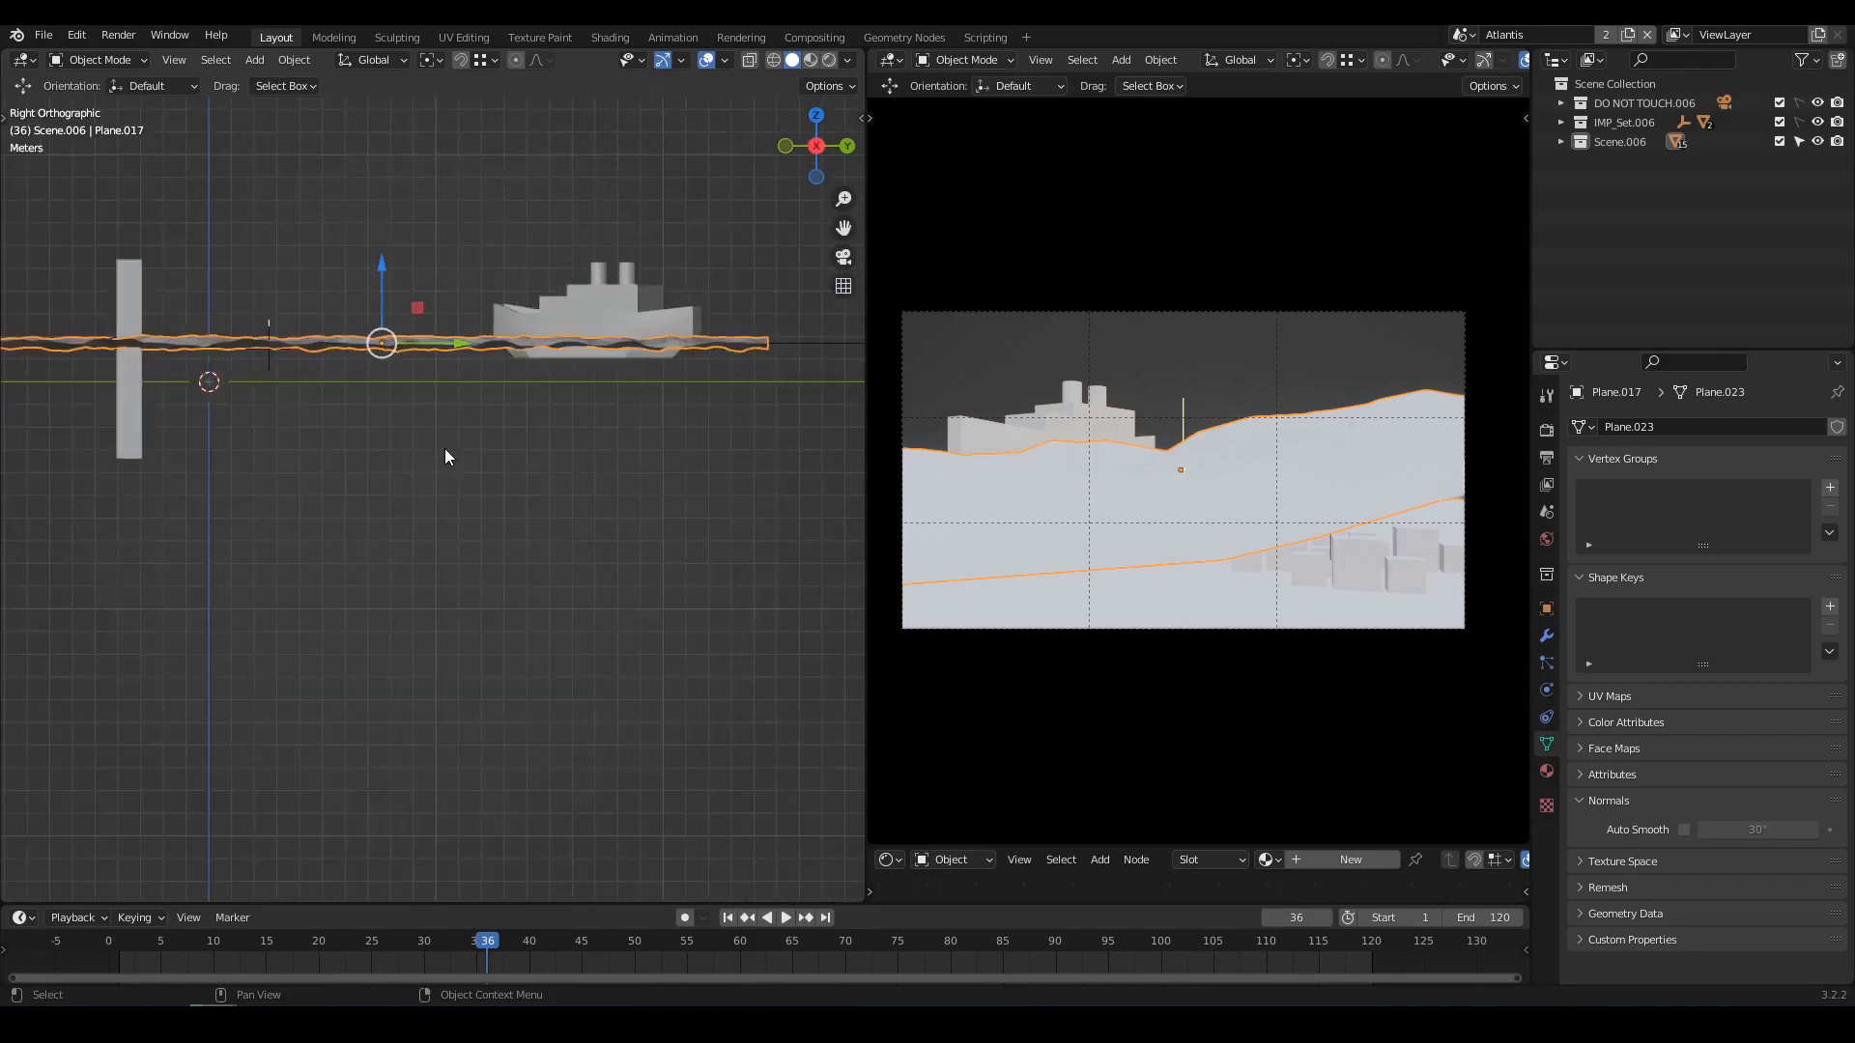
{"action": "key", "text": "r"}
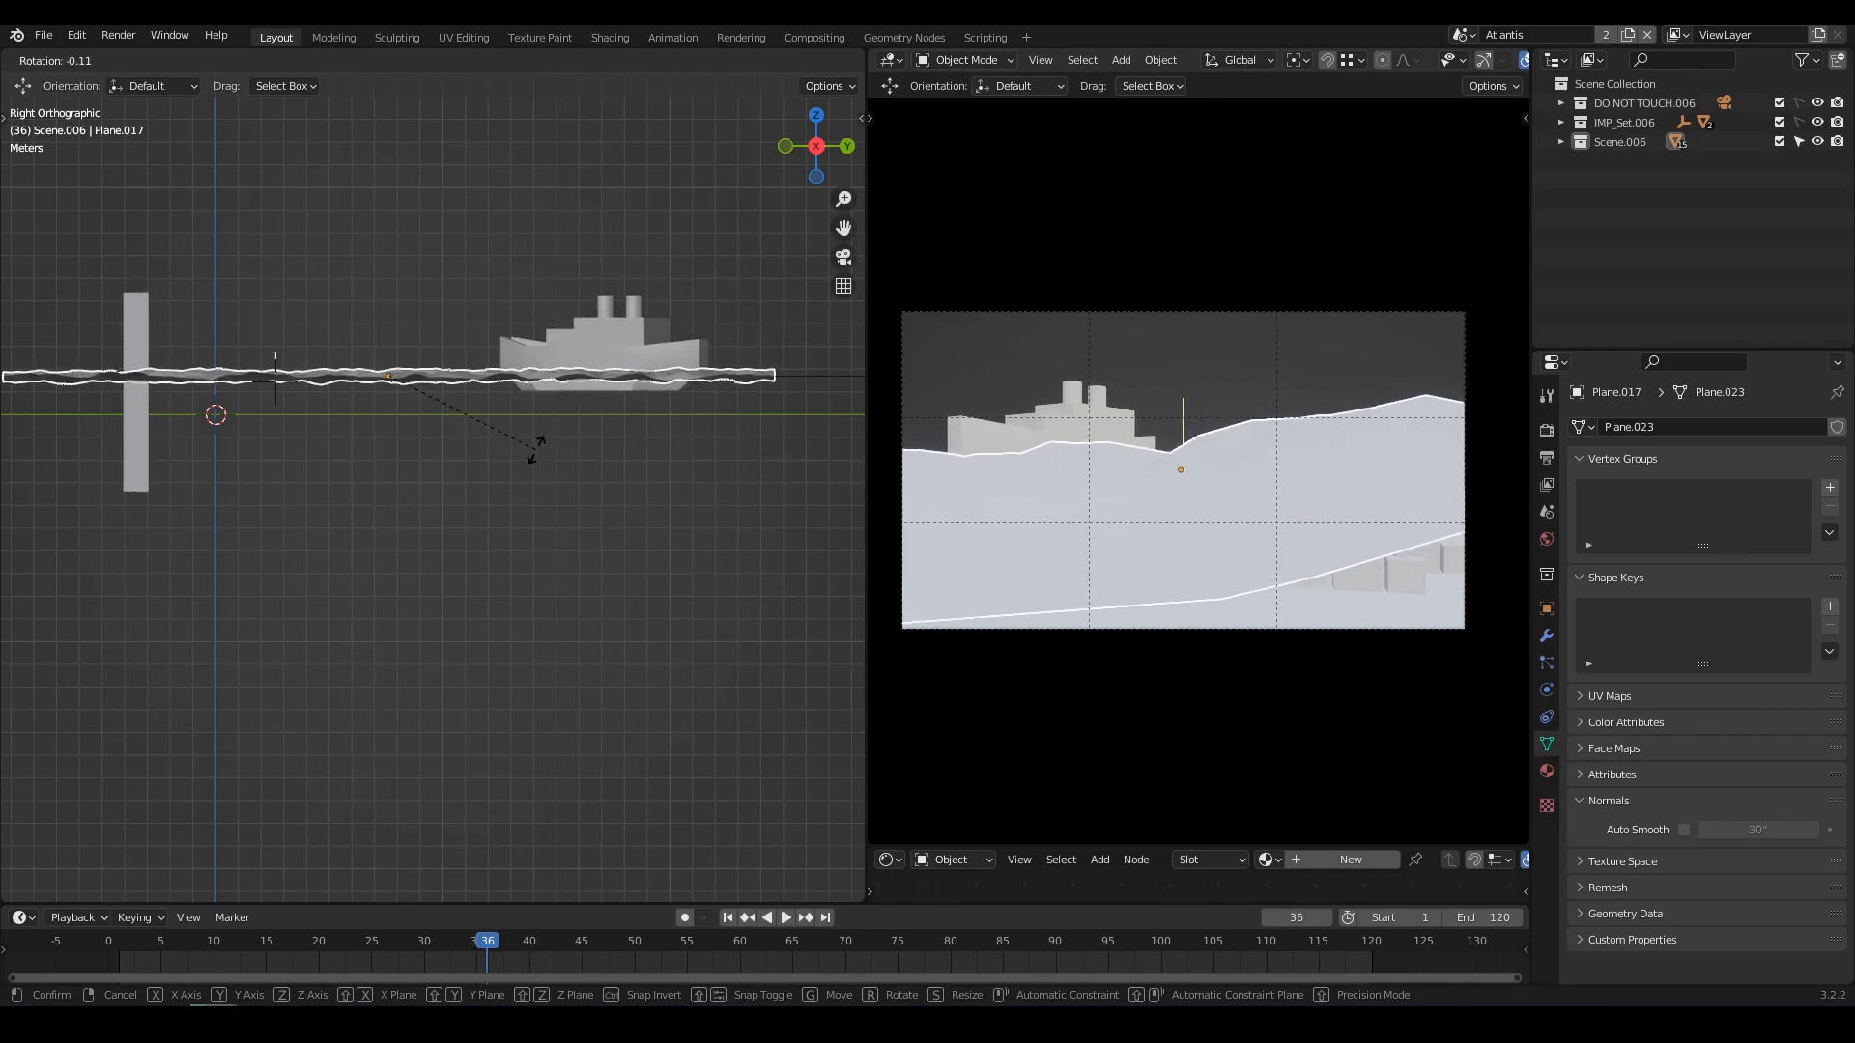
{"action": "left_click", "coordinate": [535, 450]}
{"action": "middle_click_drag", "start_coordinate": [282, 443], "coordinate": [471, 475]}
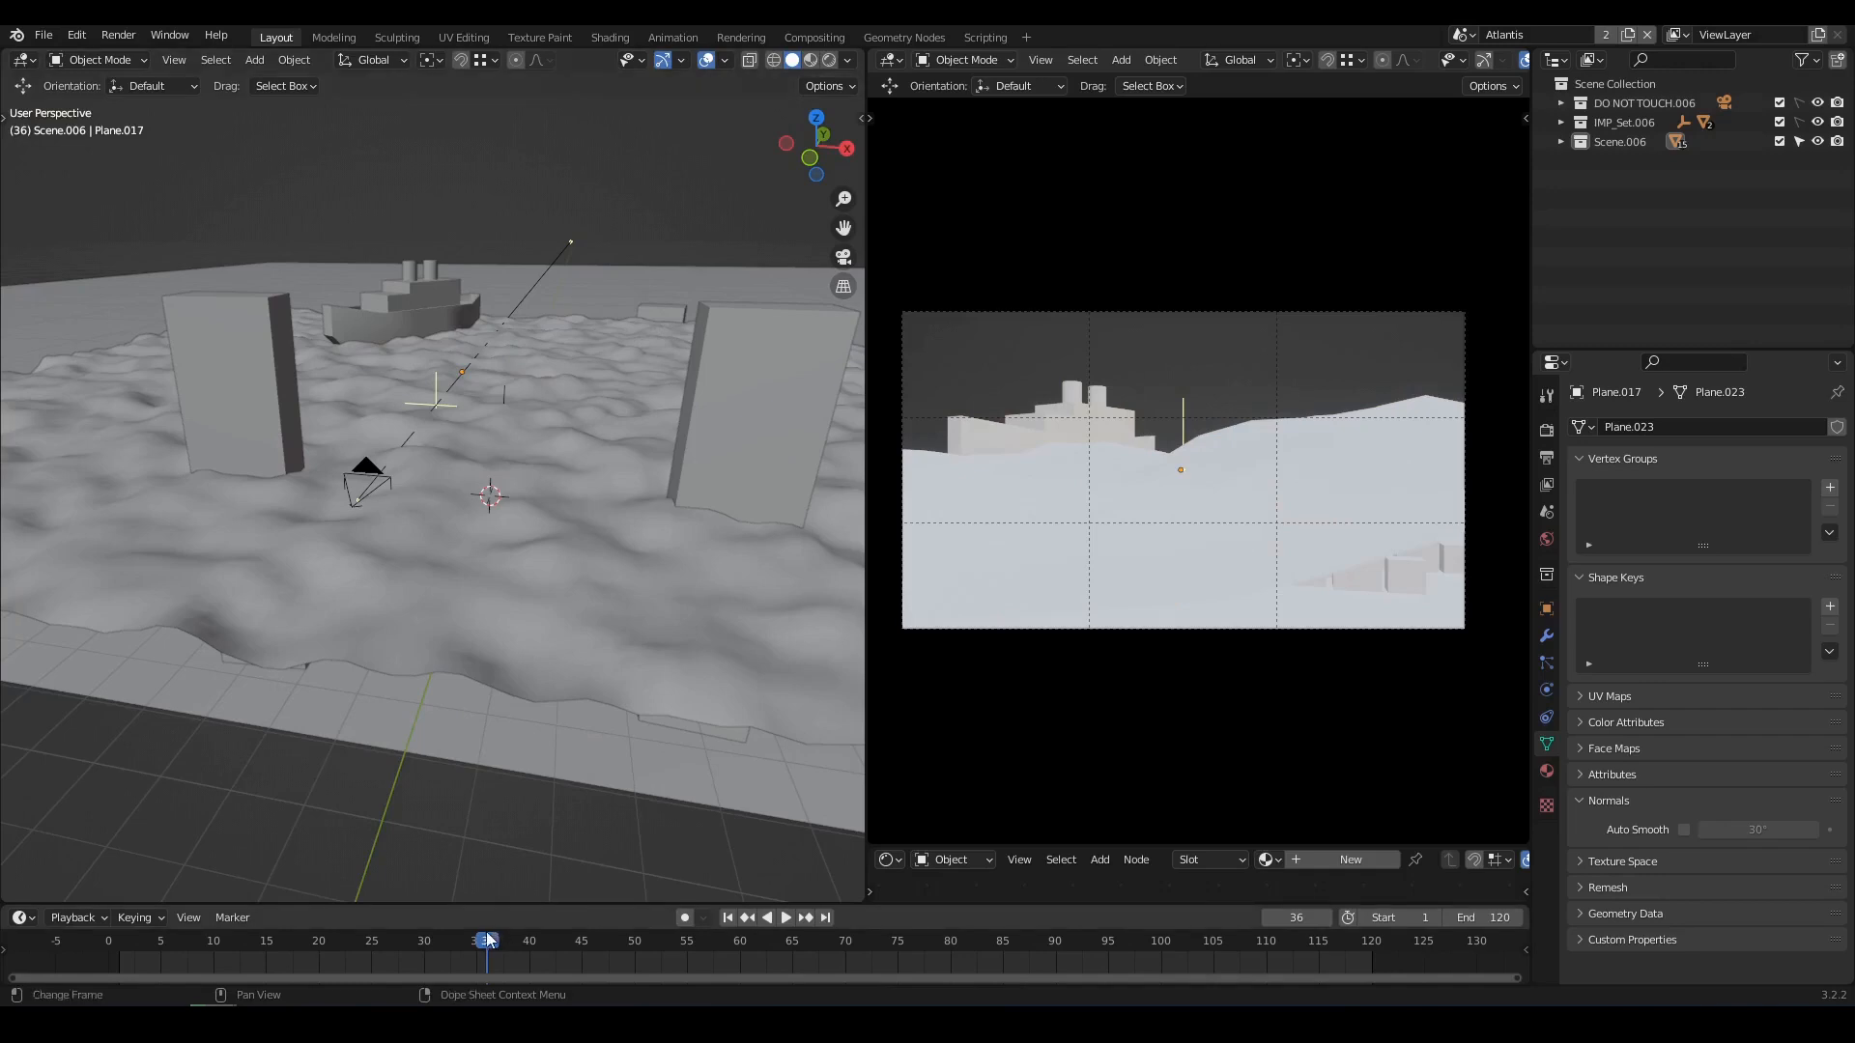
Scrub through the animation to frame 29 and switch the camera view to Rendered shading.
{"action": "mouse_move", "coordinate": [460, 949]}
{"action": "left_mouse_down"}
{"action": "mouse_move", "coordinate": [242, 941]}
{"action": "mouse_move", "coordinate": [1069, 988]}
{"action": "left_mouse_up"}
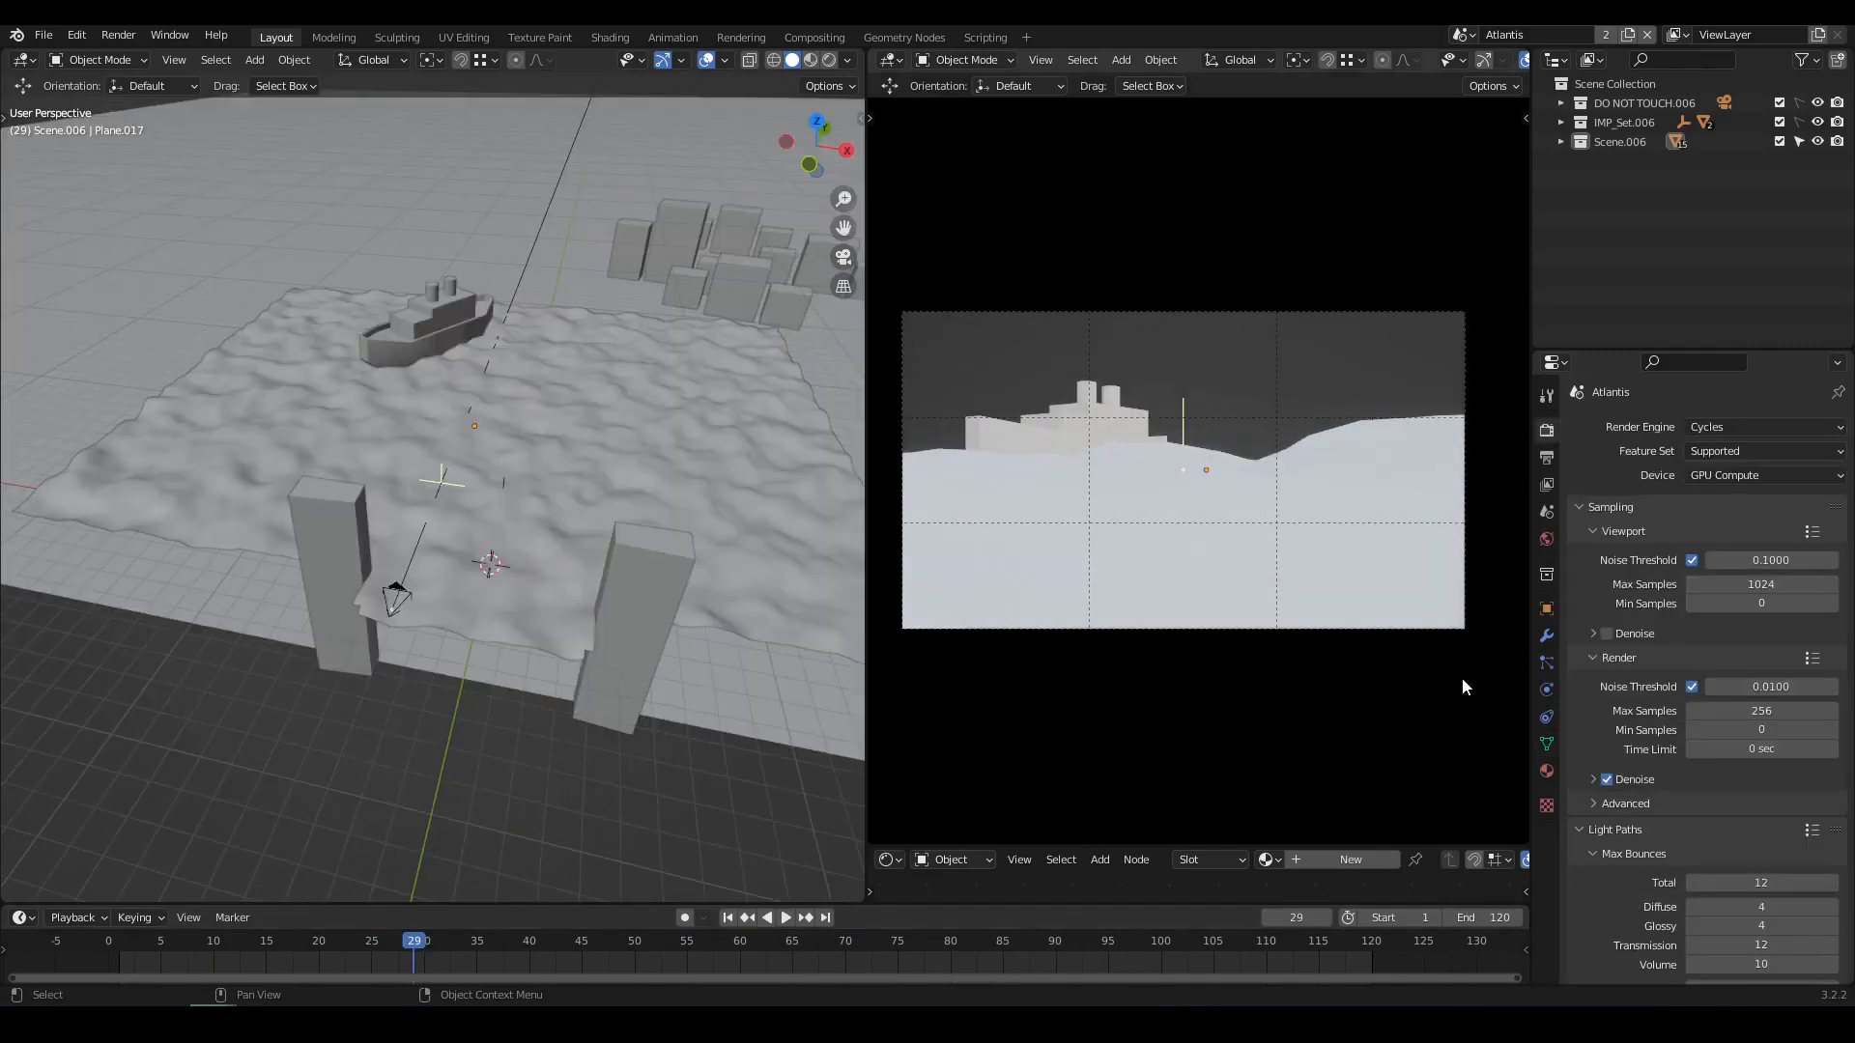
{"action": "key", "text": "z"}
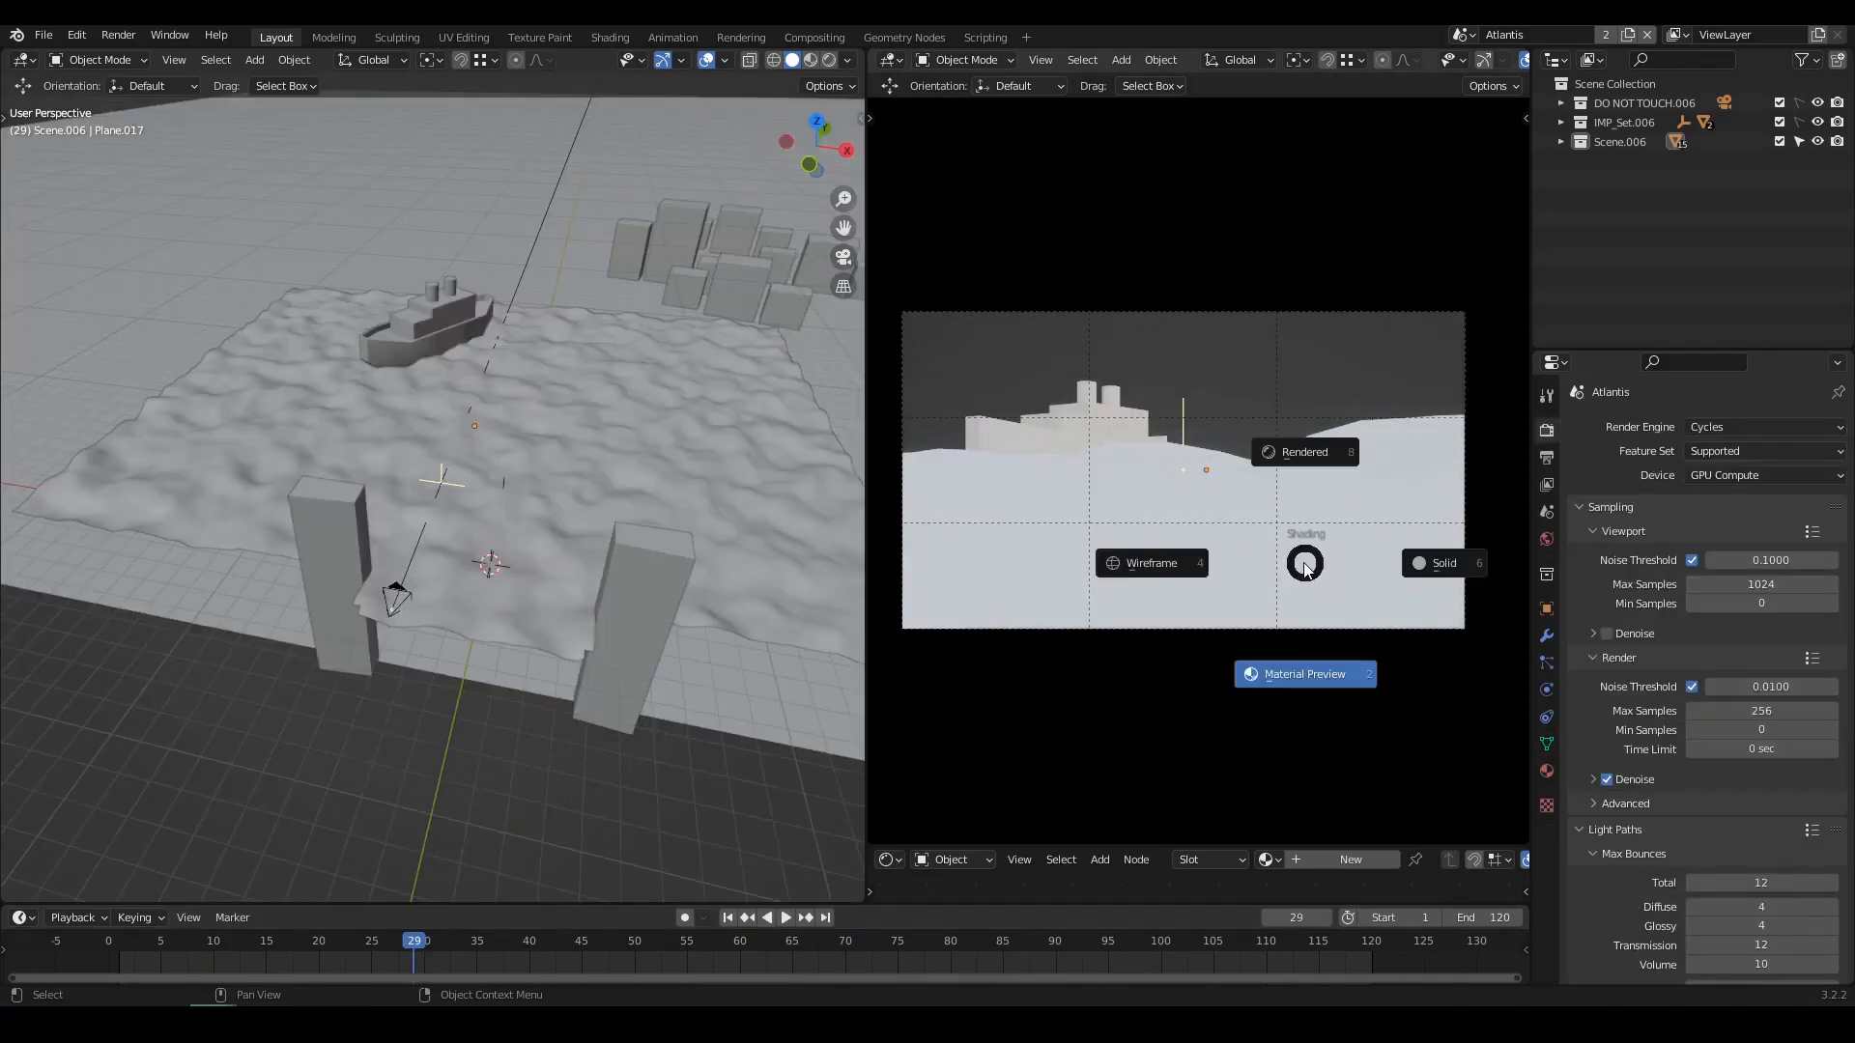
{"action": "left_click", "coordinate": [1303, 444]}
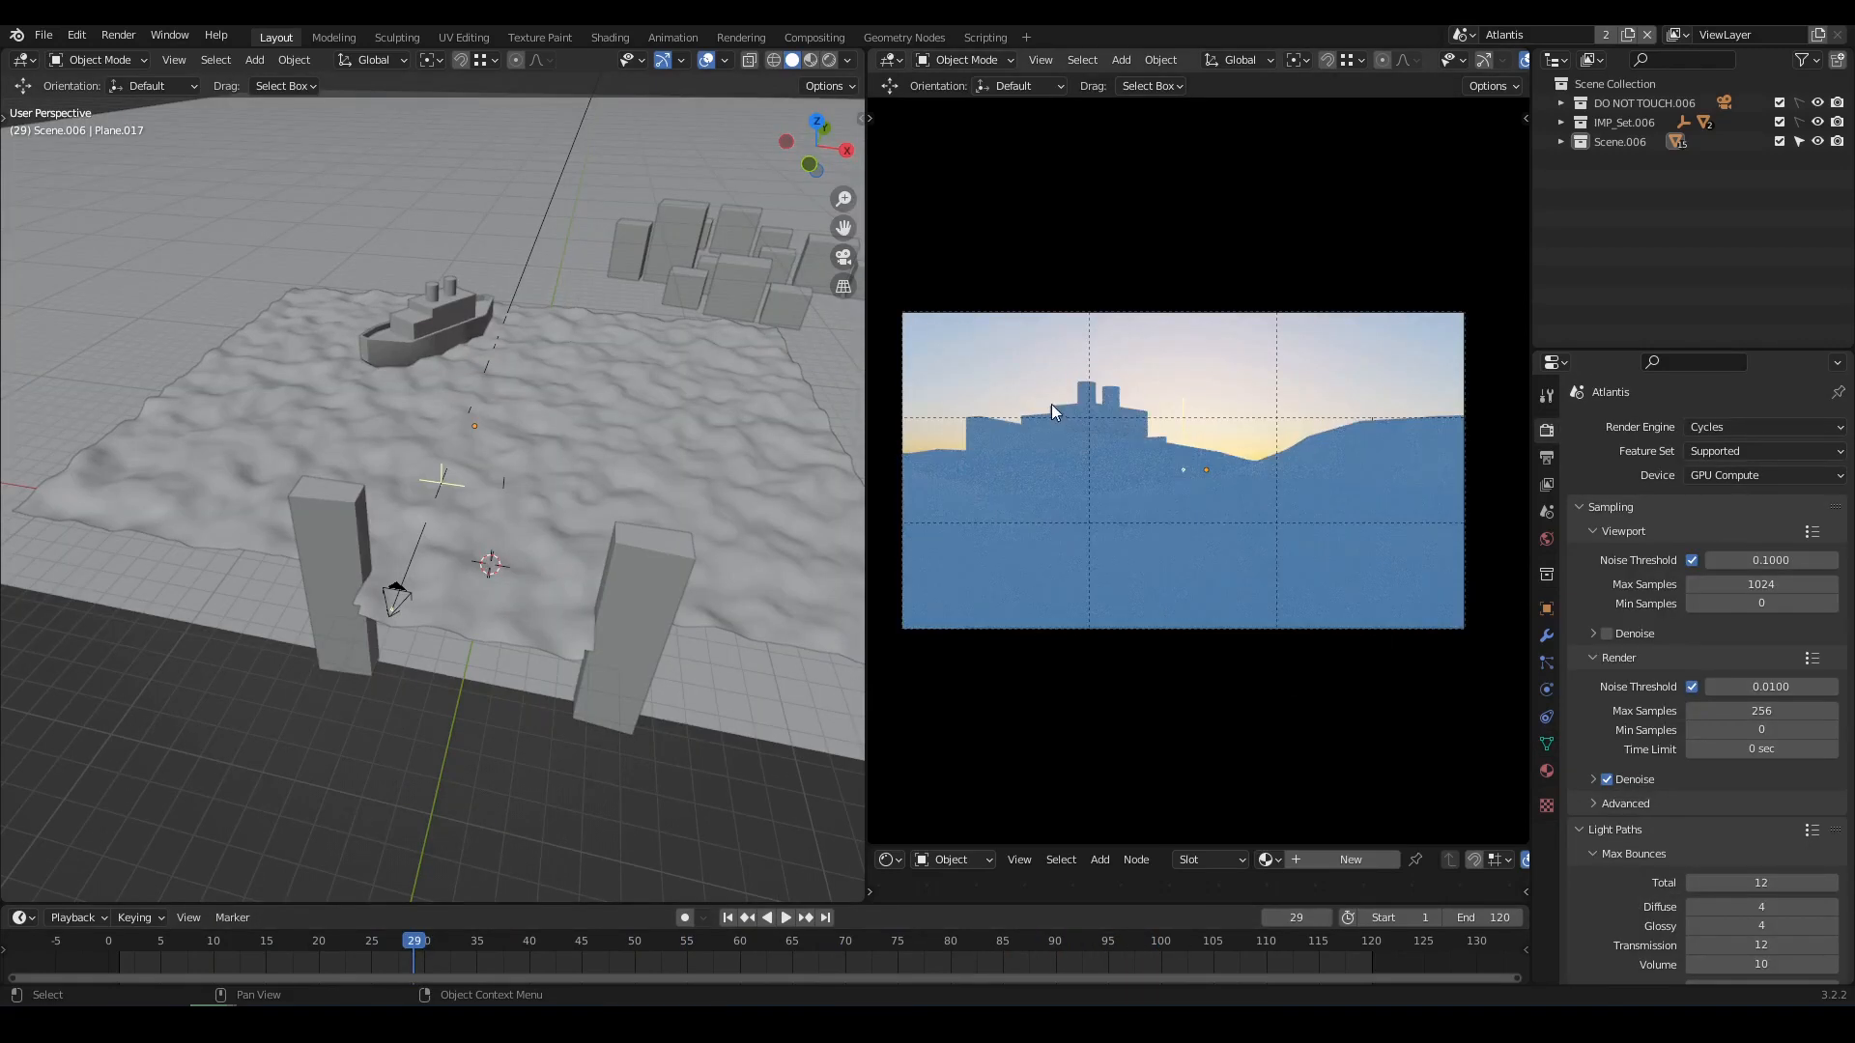
Set the world's Sky Texture background strength to 0.3.
{"action": "middle_click_drag", "start_coordinate": [435, 454], "coordinate": [560, 454]}
{"action": "scroll", "coordinate": [386, 464], "scroll_direction": "down", "scroll_amount": 5}
{"action": "left_click", "coordinate": [1546, 538]}
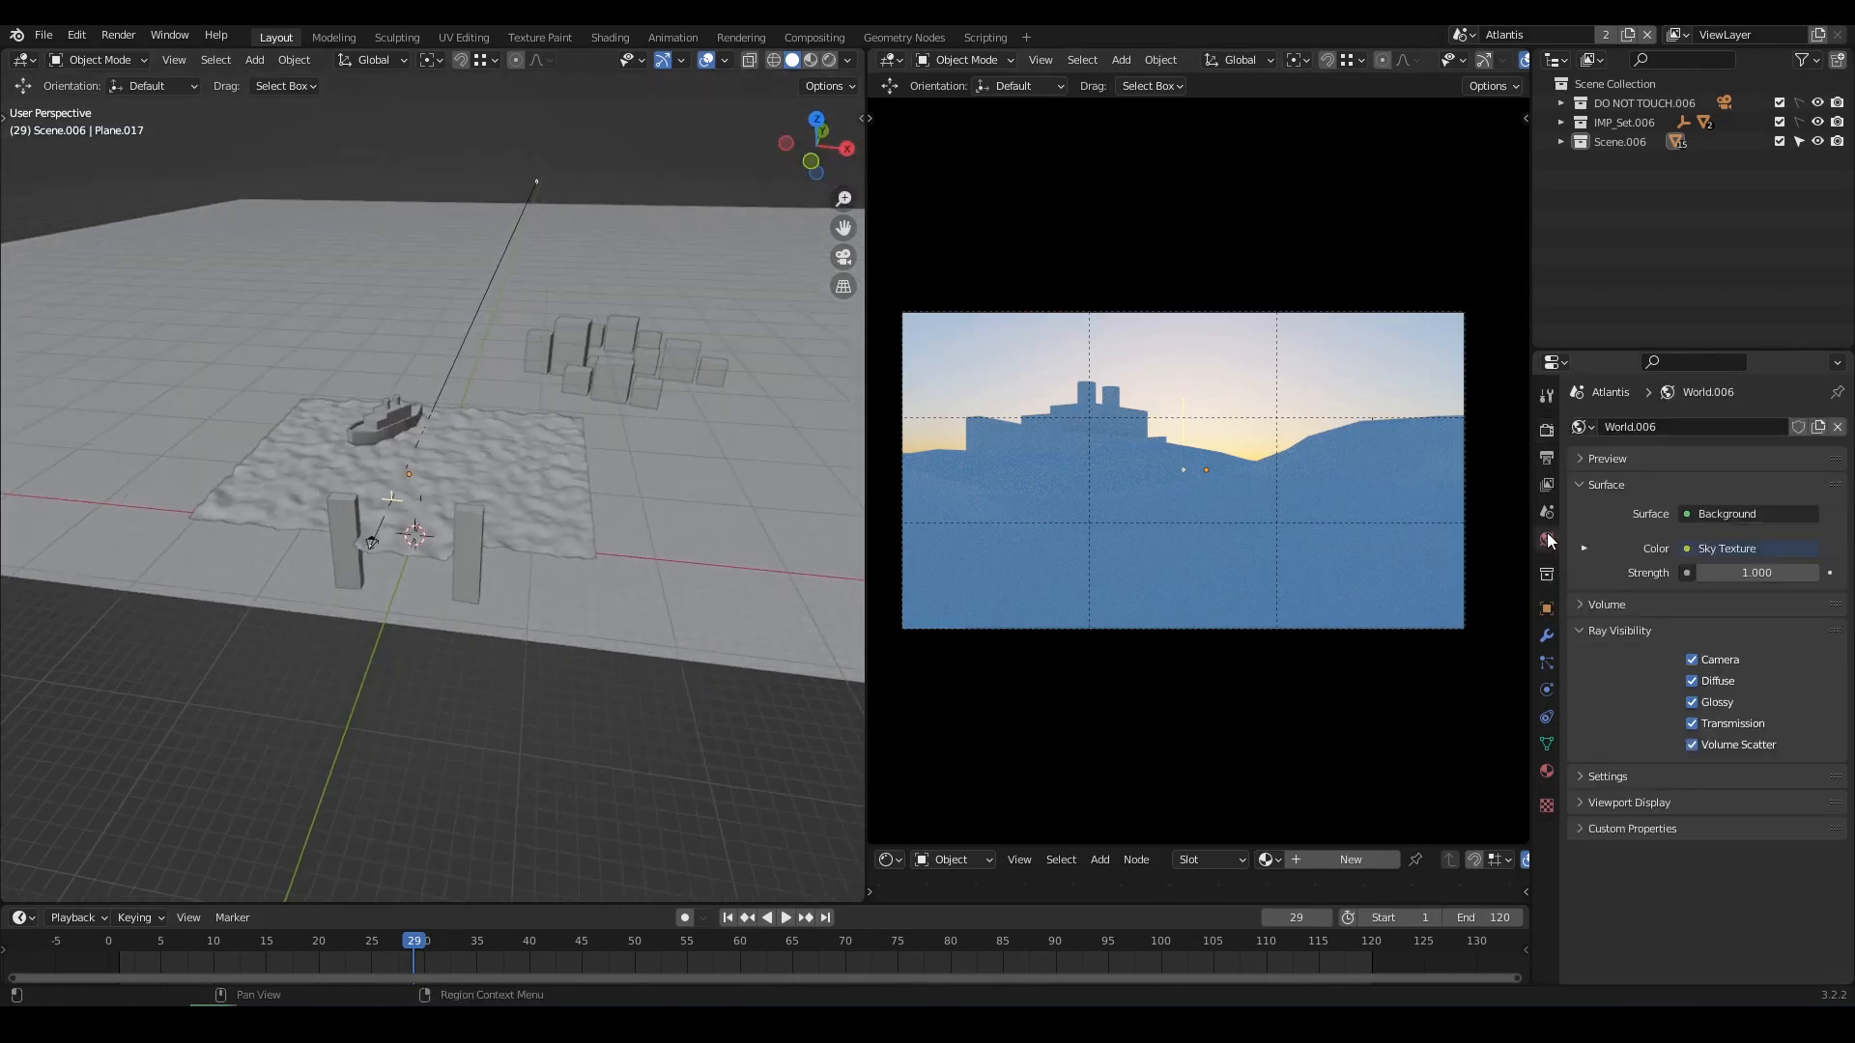
{"action": "left_click", "coordinate": [1776, 572]}
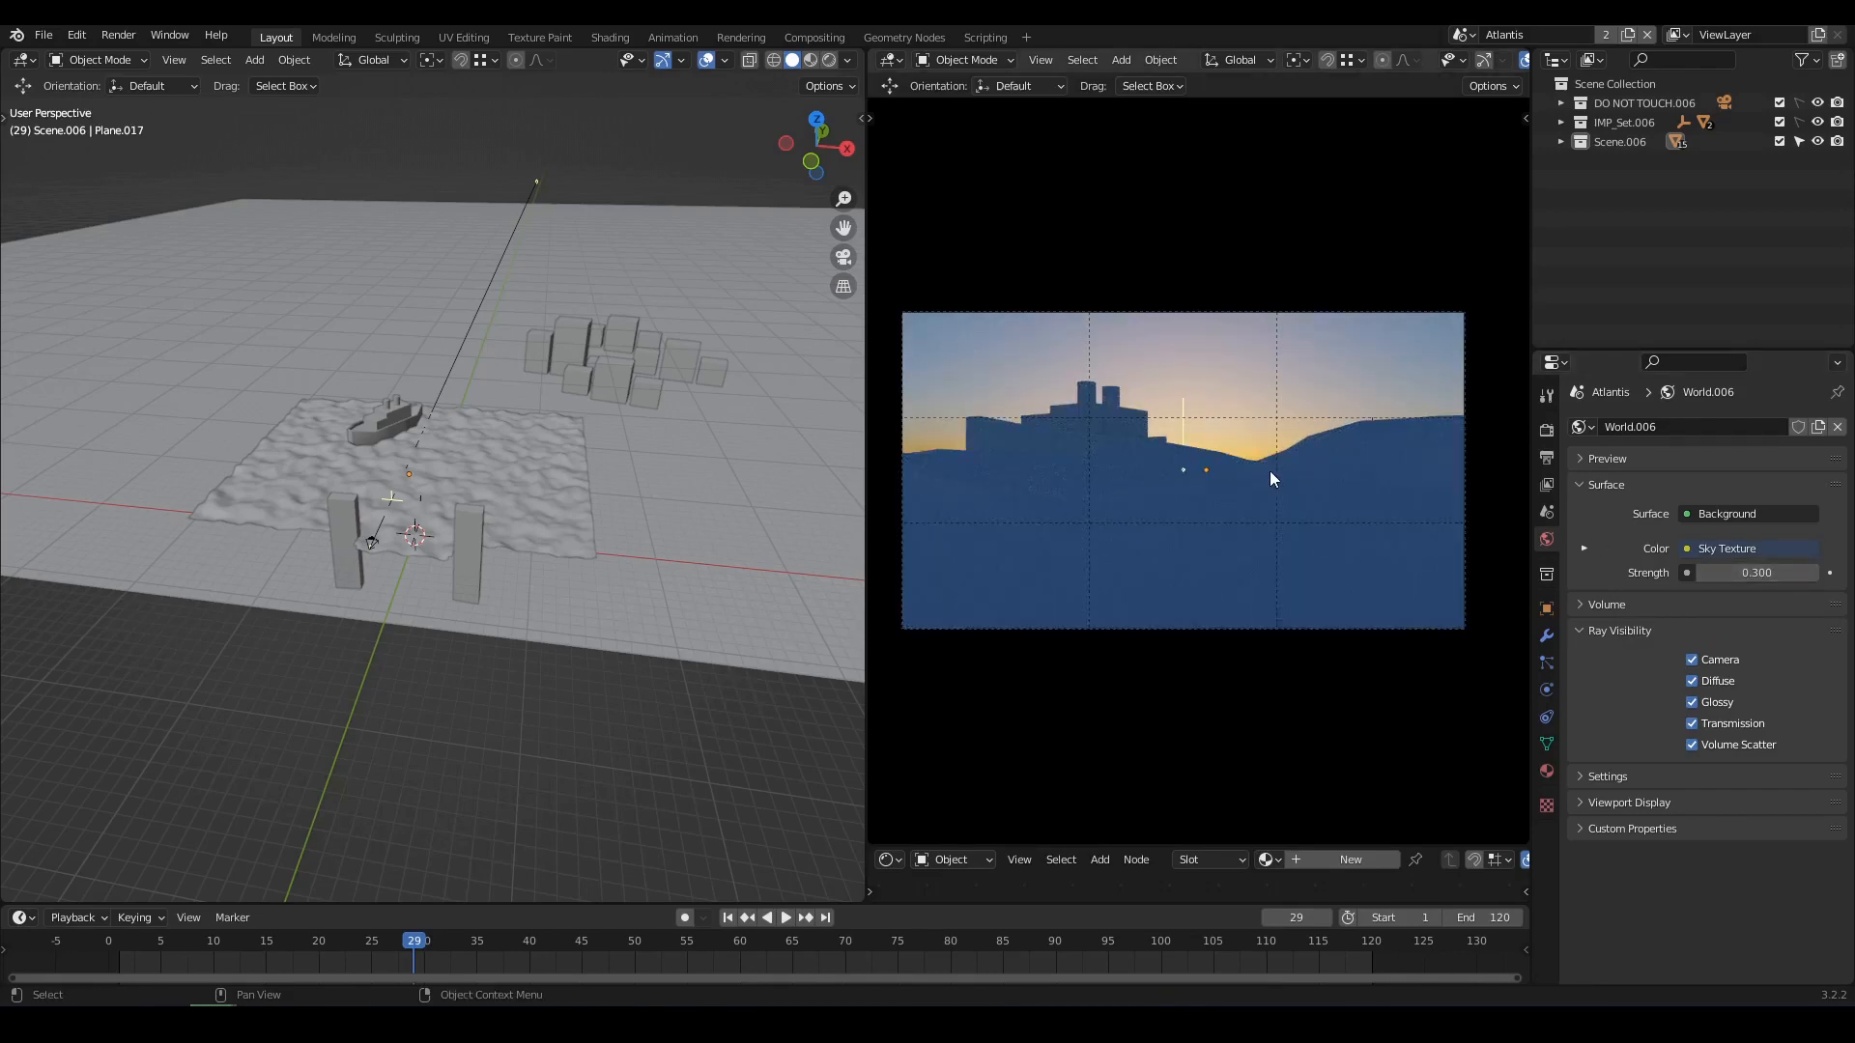
Add a spot light at the ship's upper deck and set its power to 2000 W.
{"action": "scroll", "coordinate": [554, 423], "scroll_direction": "up", "scroll_amount": 8}
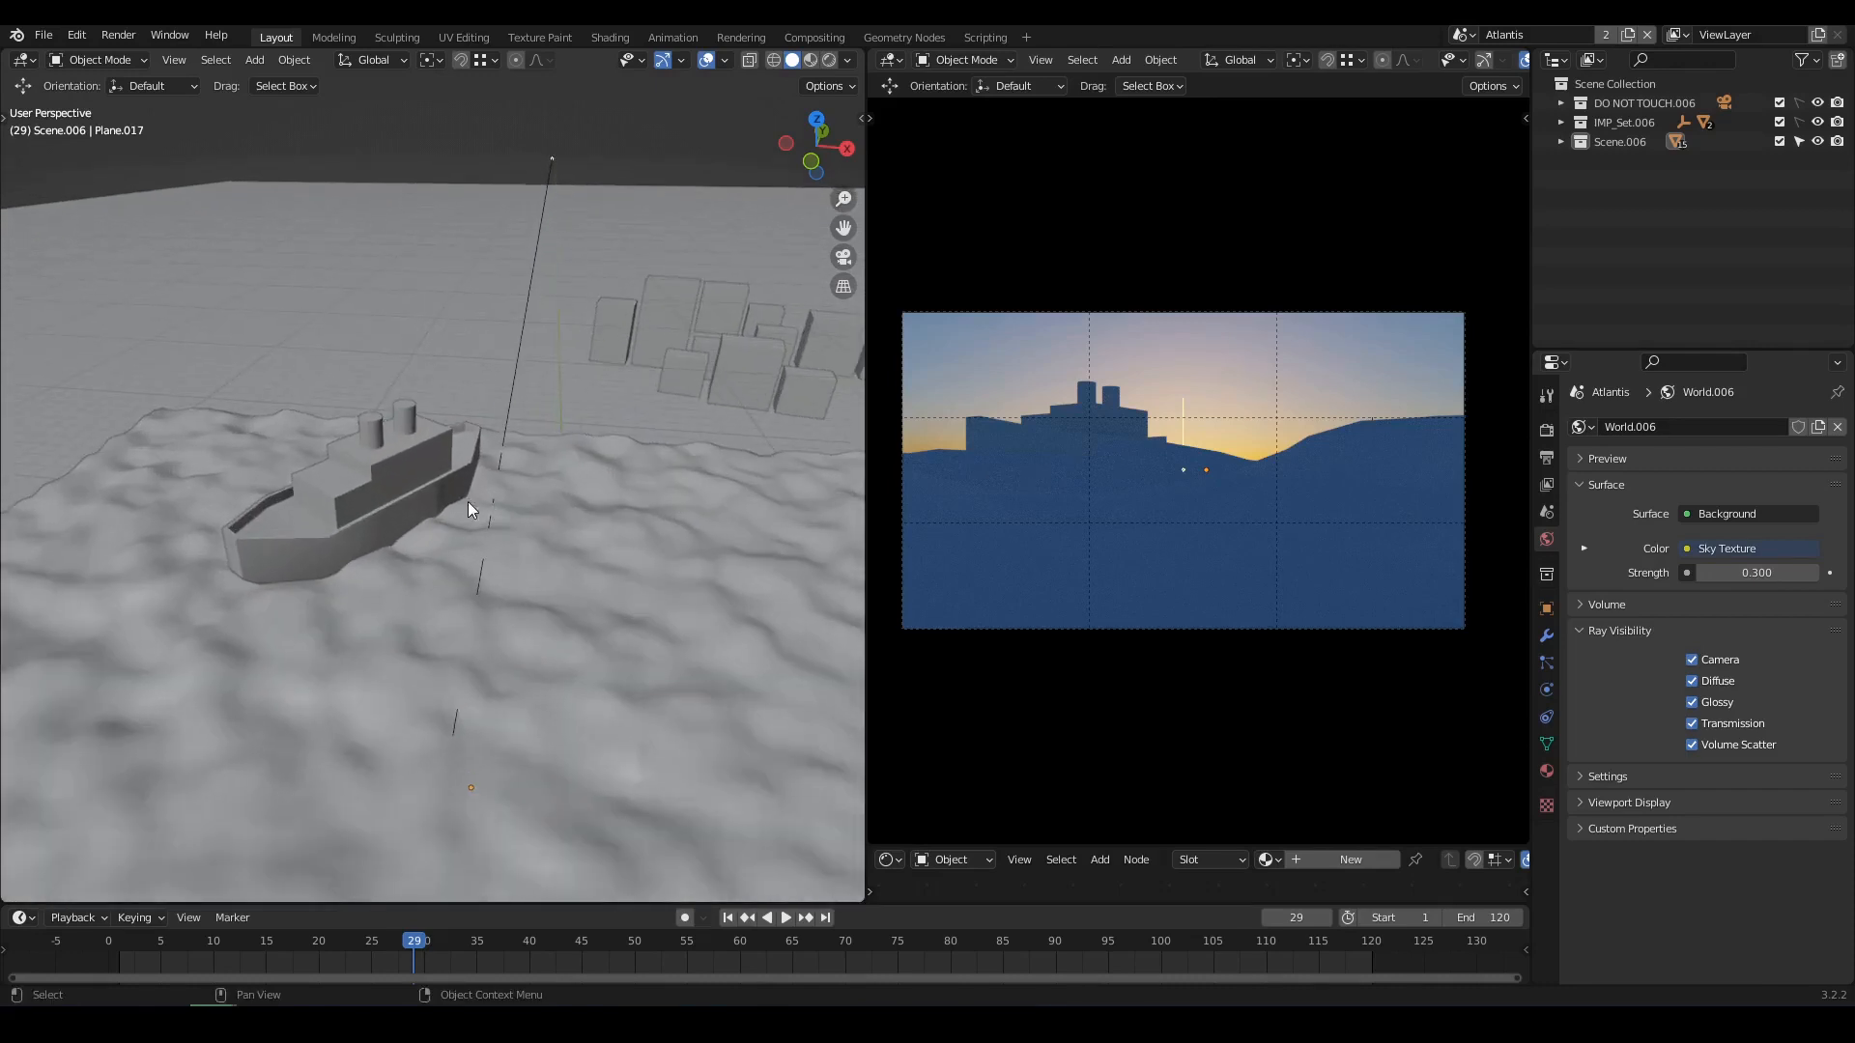
{"action": "key", "text": "shift+a"}
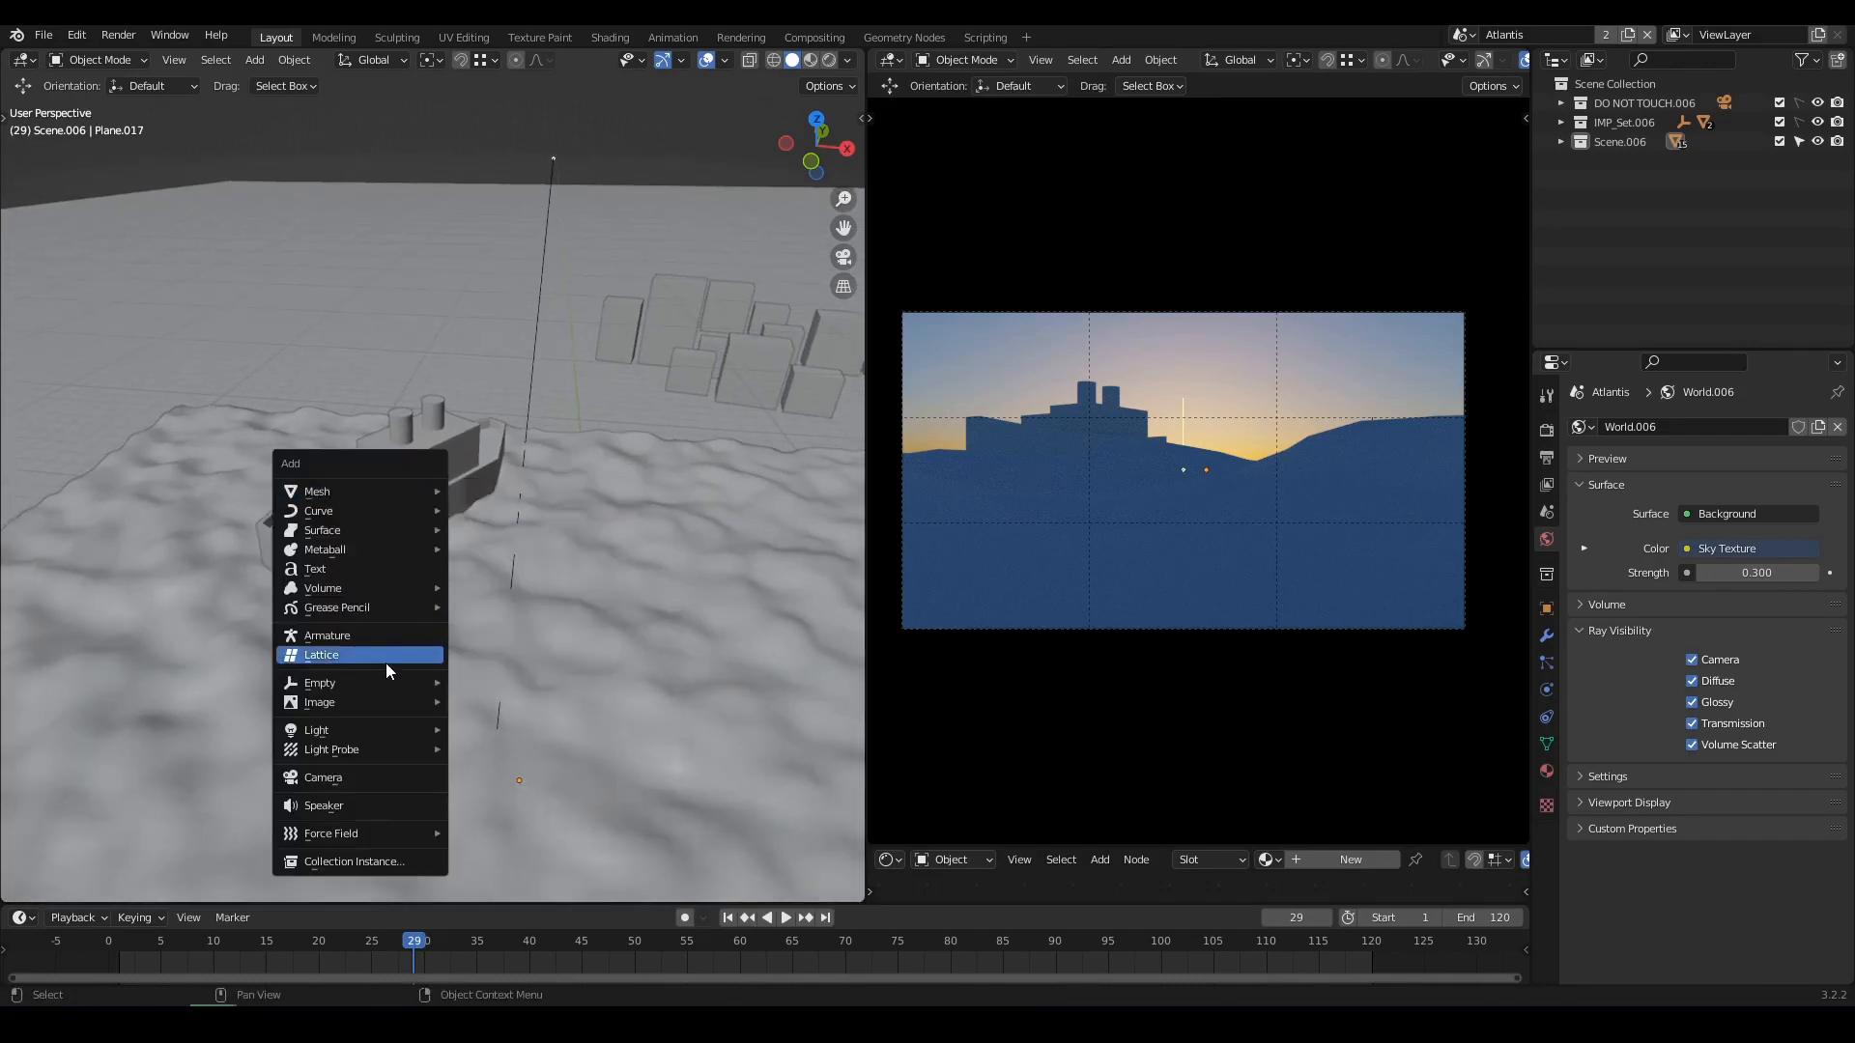
{"action": "mouse_move", "coordinate": [425, 728]}
{"action": "left_click", "coordinate": [503, 770]}
{"action": "middle_click_drag", "start_coordinate": [444, 578], "coordinate": [458, 604]}
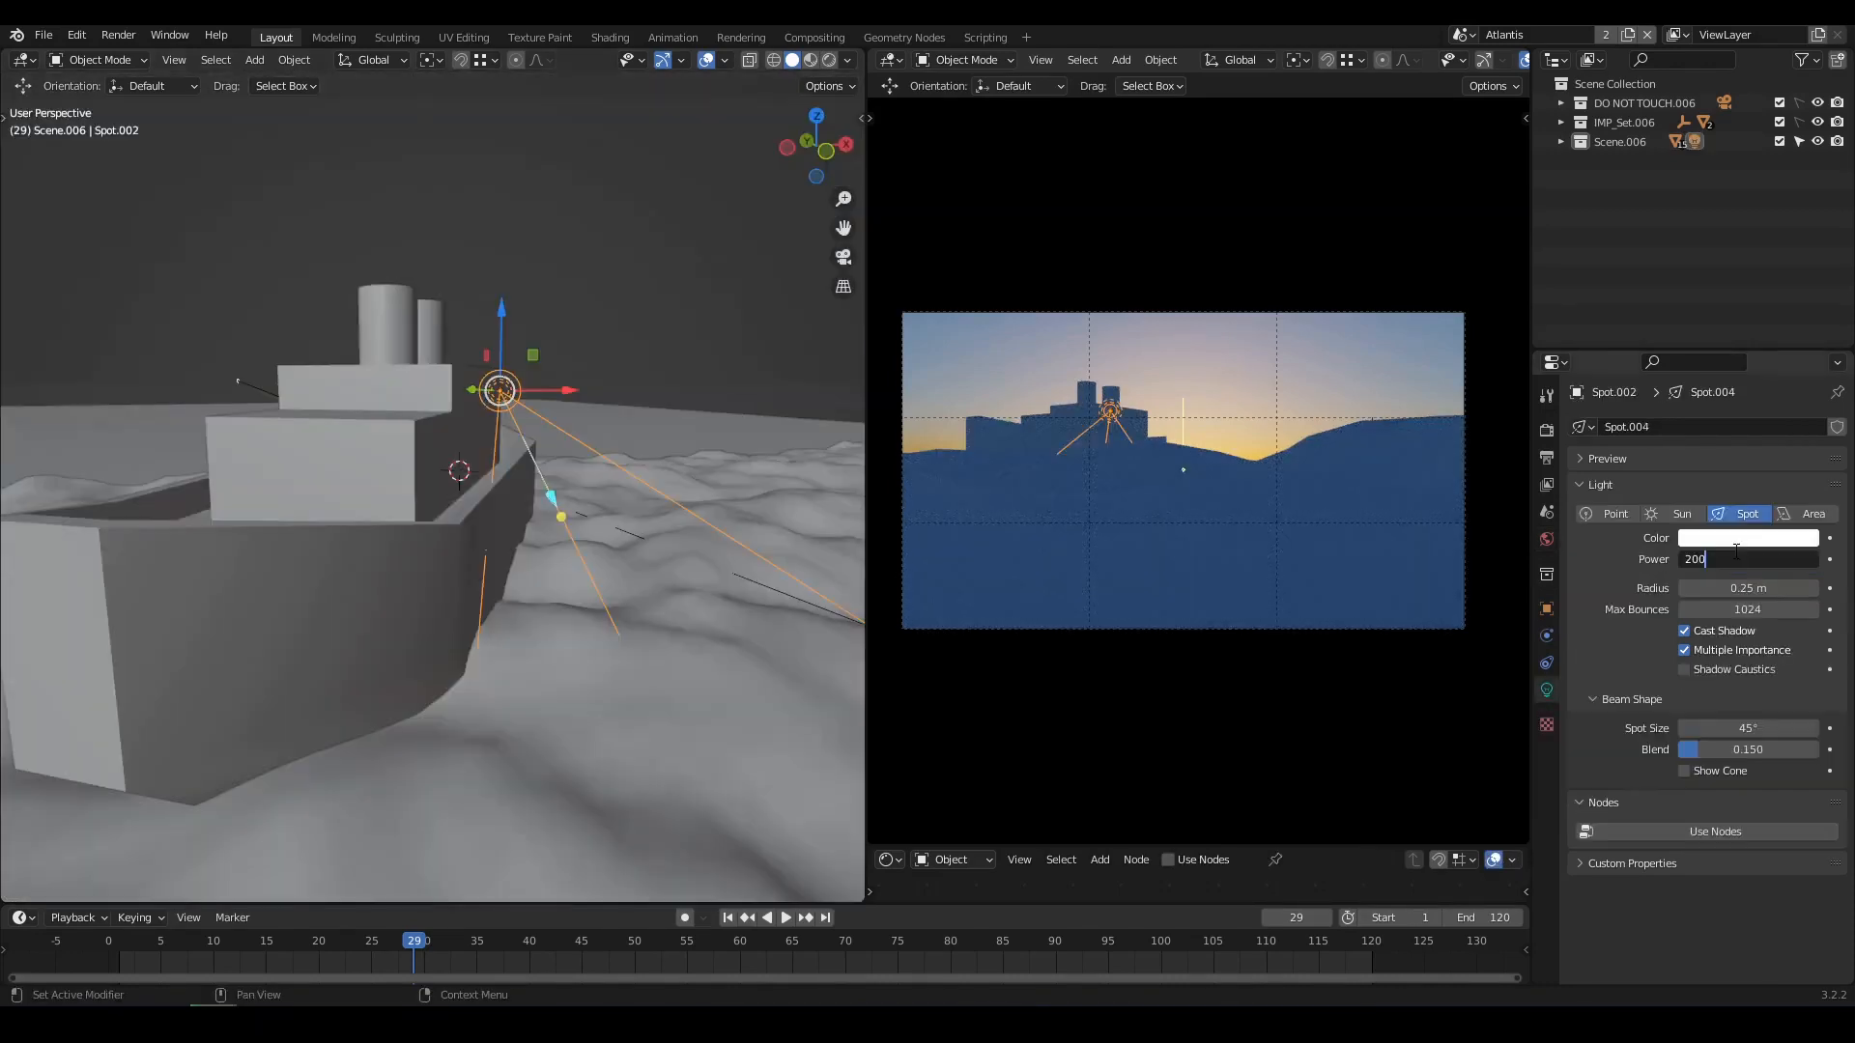
{"action": "type", "text": "0"}
{"action": "key", "text": "Return"}
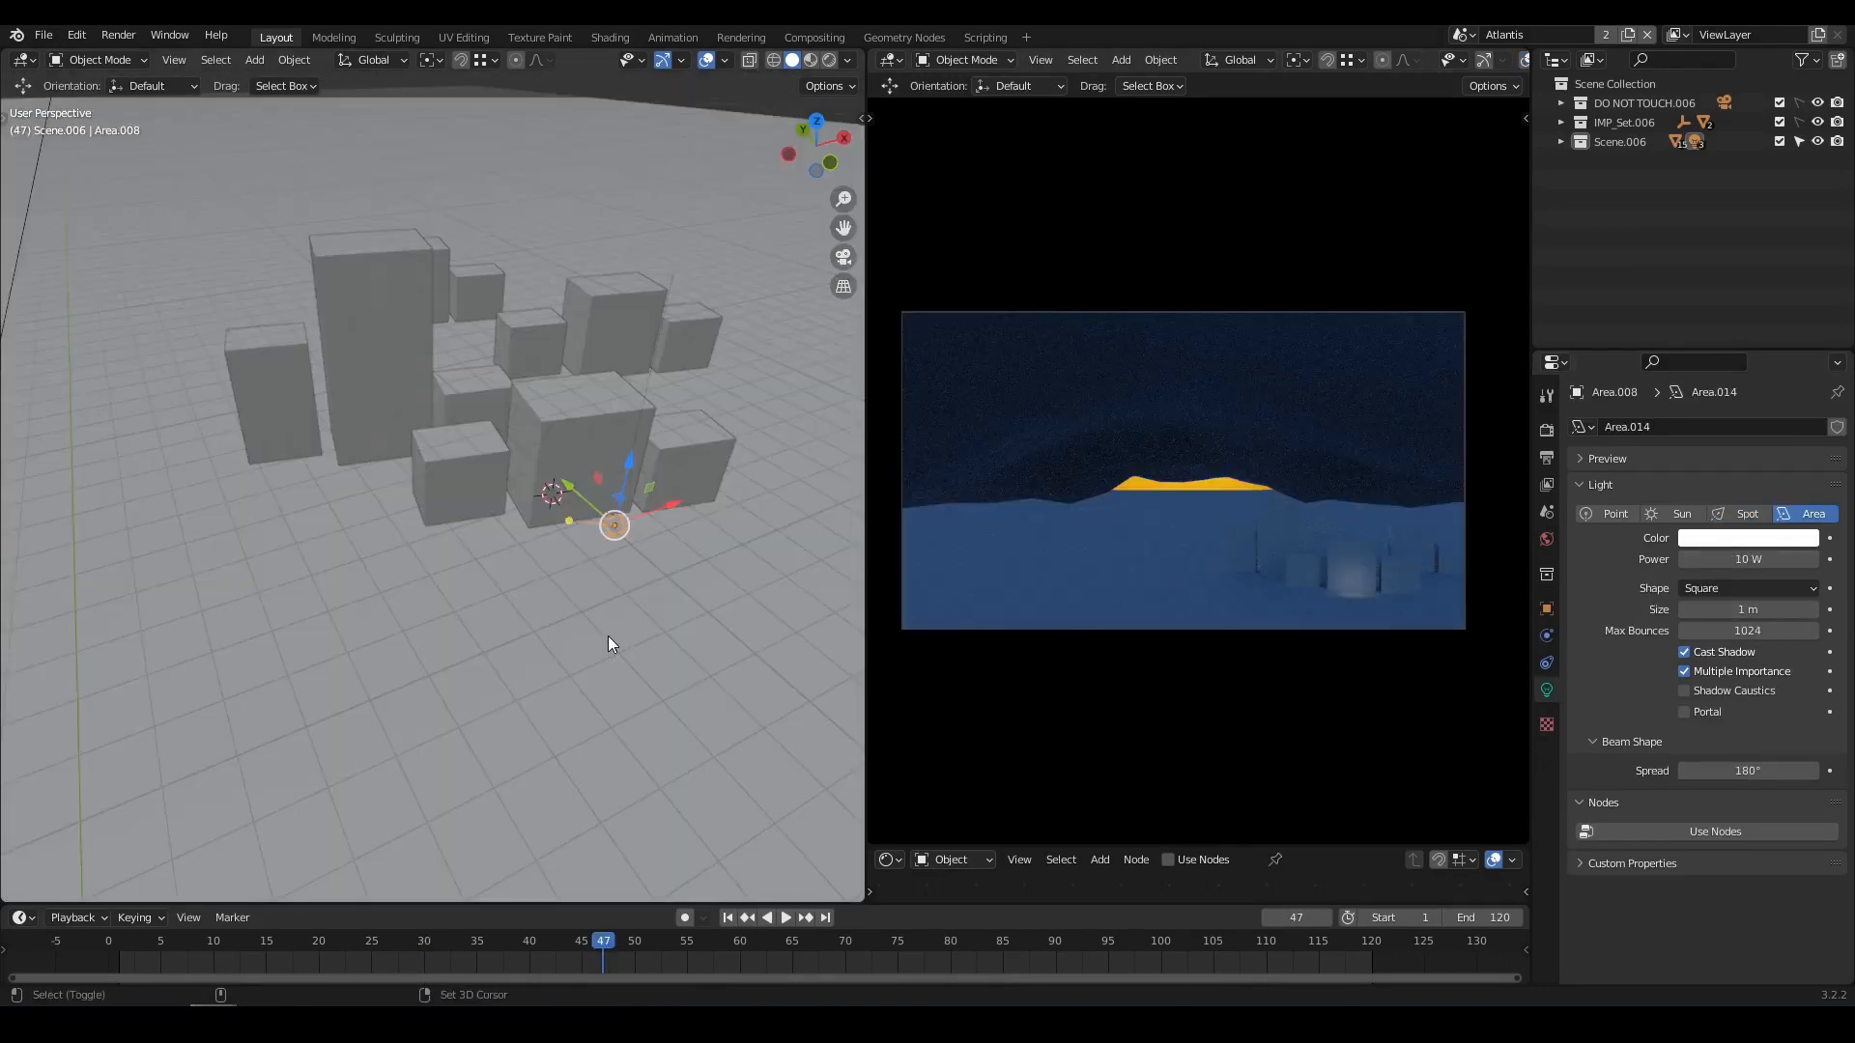
Duplicate the area light and move the copy about 16 m horizontally to the foot of the tall building block.
{"action": "key", "text": "g"}
{"action": "key", "text": "shift+z"}
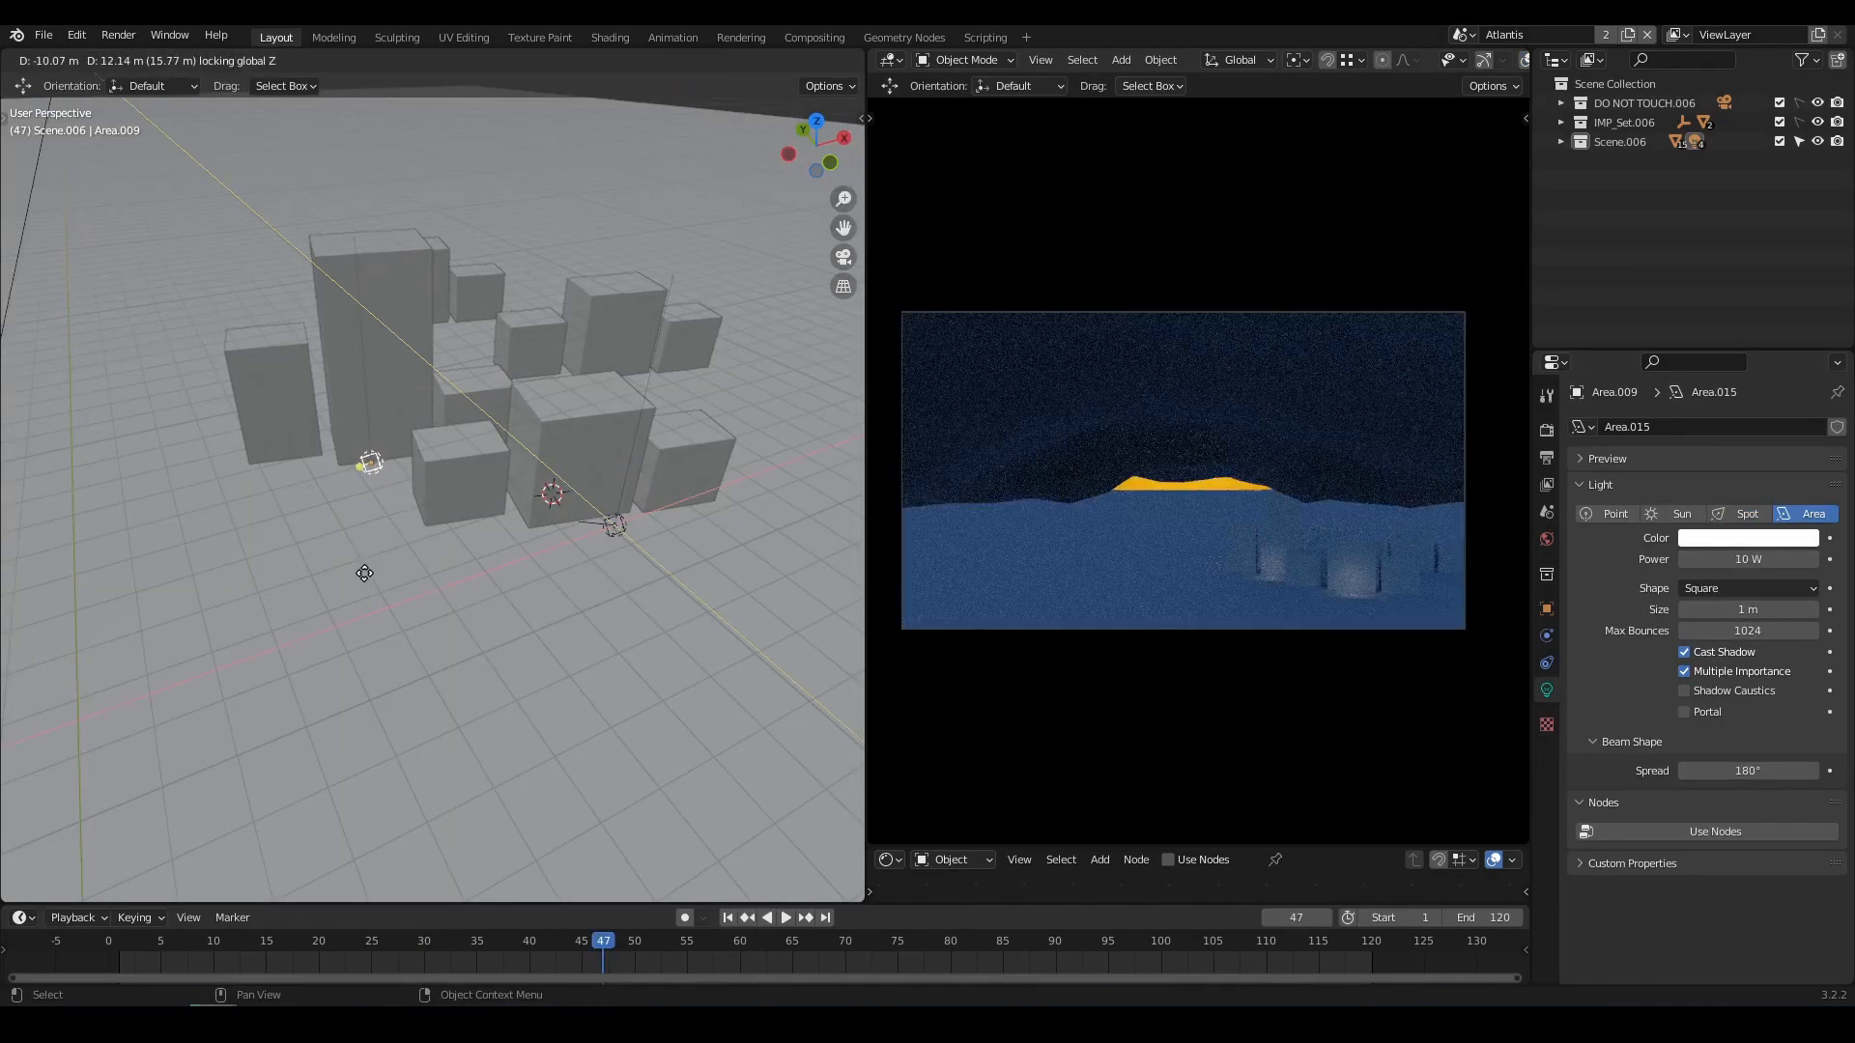
{"action": "left_click", "coordinate": [377, 578]}
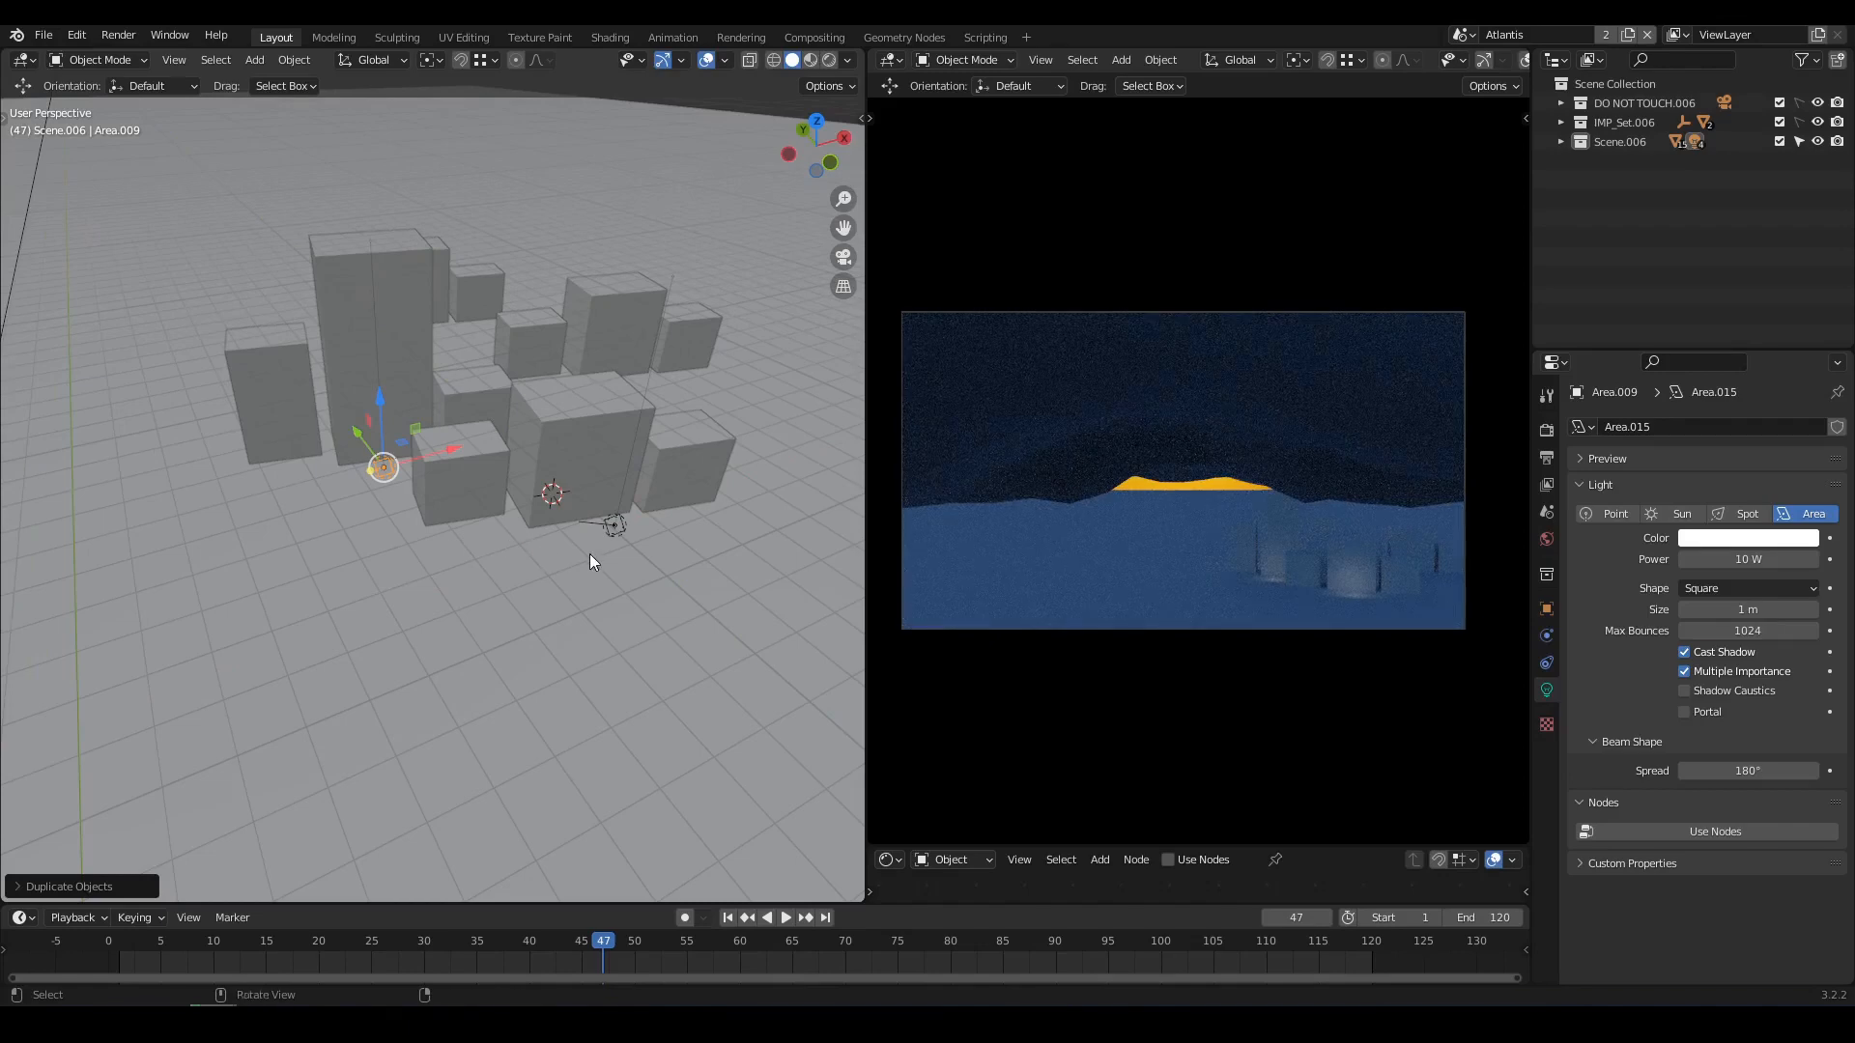
{"action": "middle_click_drag", "start_coordinate": [590, 553], "coordinate": [531, 535]}
{"action": "scroll", "coordinate": [529, 537], "scroll_direction": "down", "scroll_amount": 2}
{"action": "left_click", "coordinate": [530, 537]}
{"action": "scroll", "coordinate": [529, 537], "scroll_direction": "down", "scroll_amount": 5}
{"action": "left_click", "coordinate": [420, 533]}
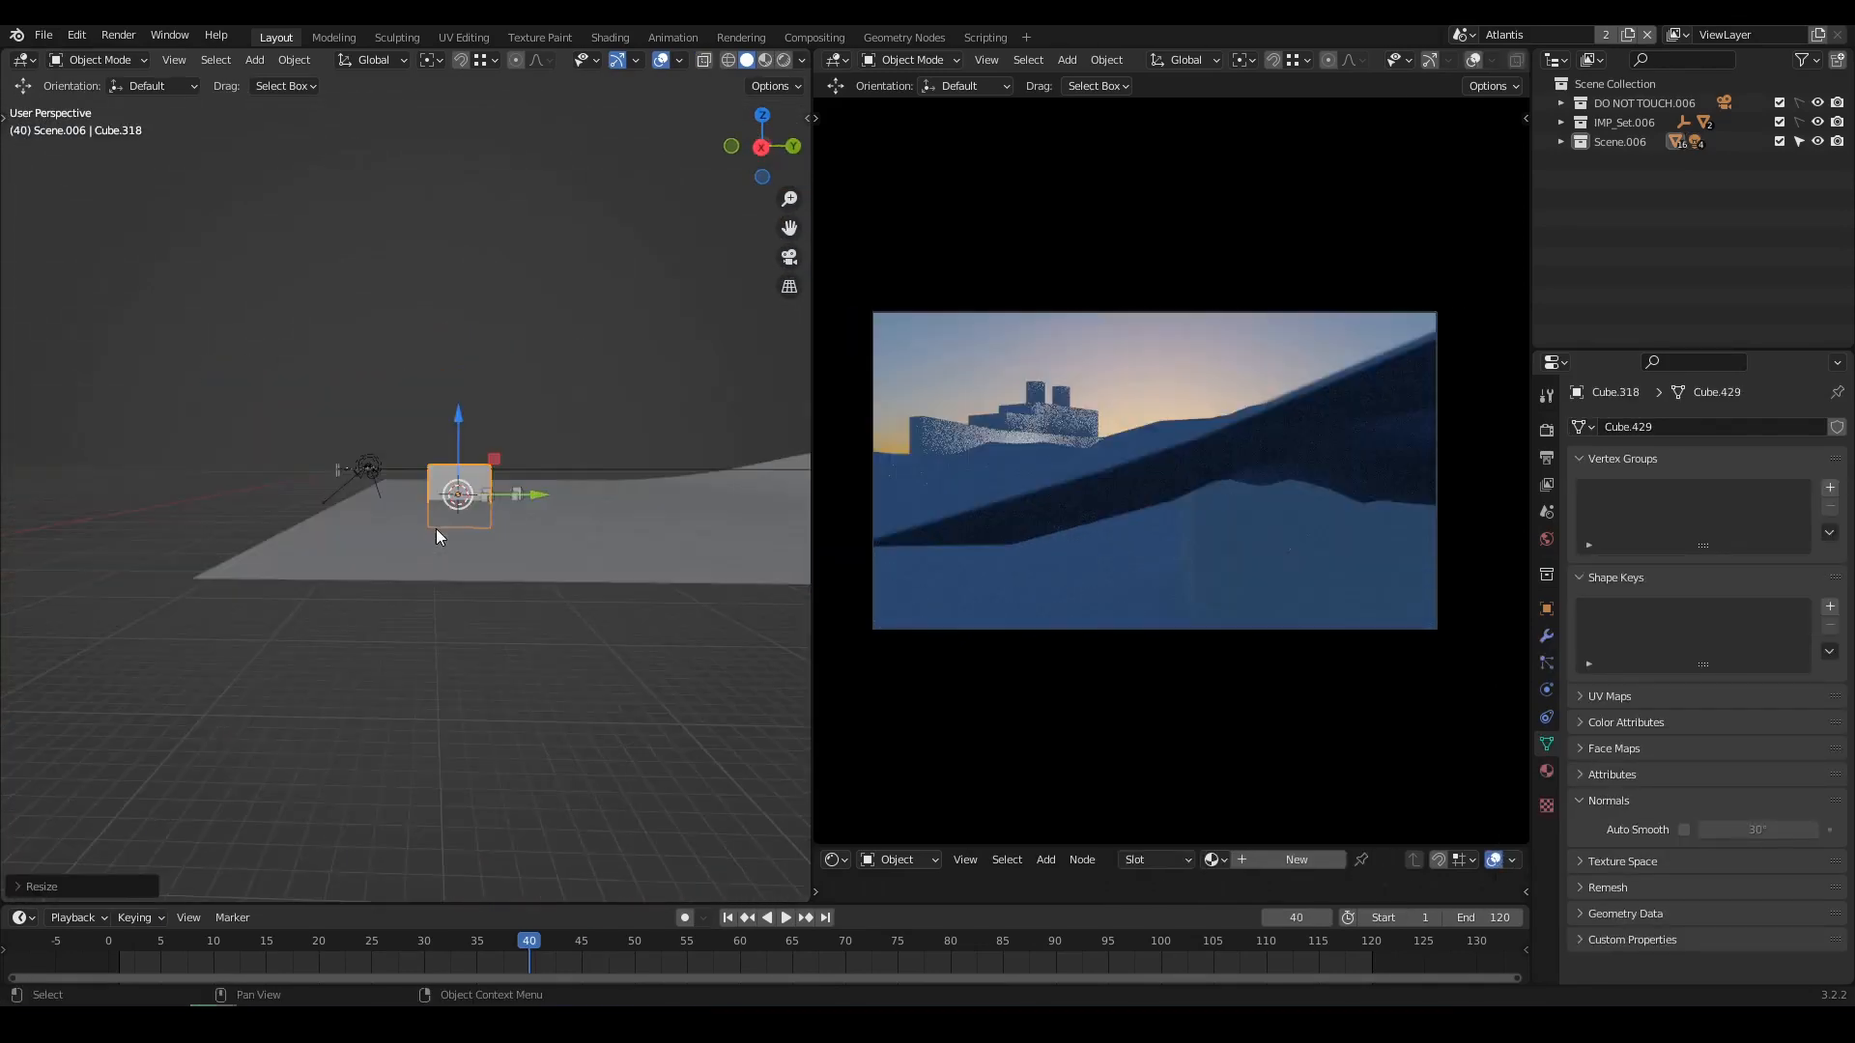
Enlarge the new cube in front of the camera and move it up and back toward the camera.
{"action": "key", "text": "s"}
{"action": "left_click", "coordinate": [554, 583]}
{"action": "left_click_drag", "start_coordinate": [493, 458], "coordinate": [477, 425]}
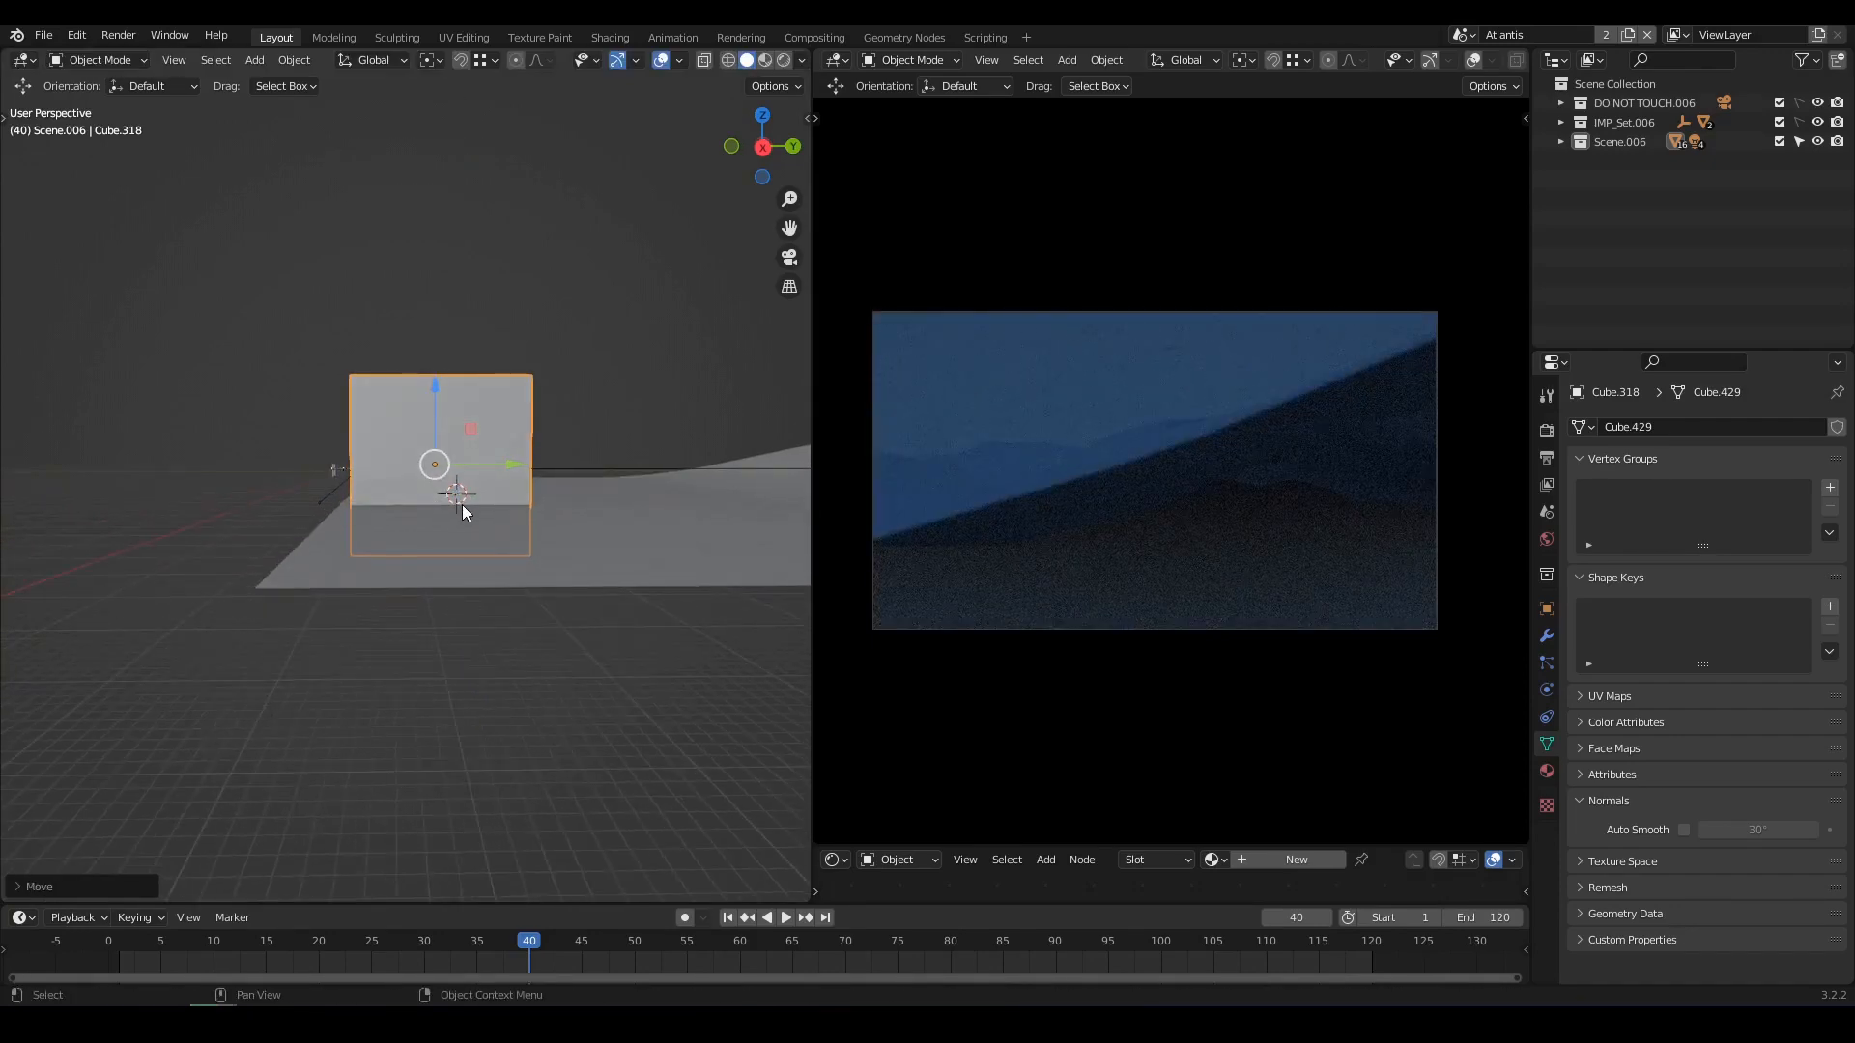
{"action": "middle_click_drag", "start_coordinate": [389, 513], "coordinate": [554, 571]}
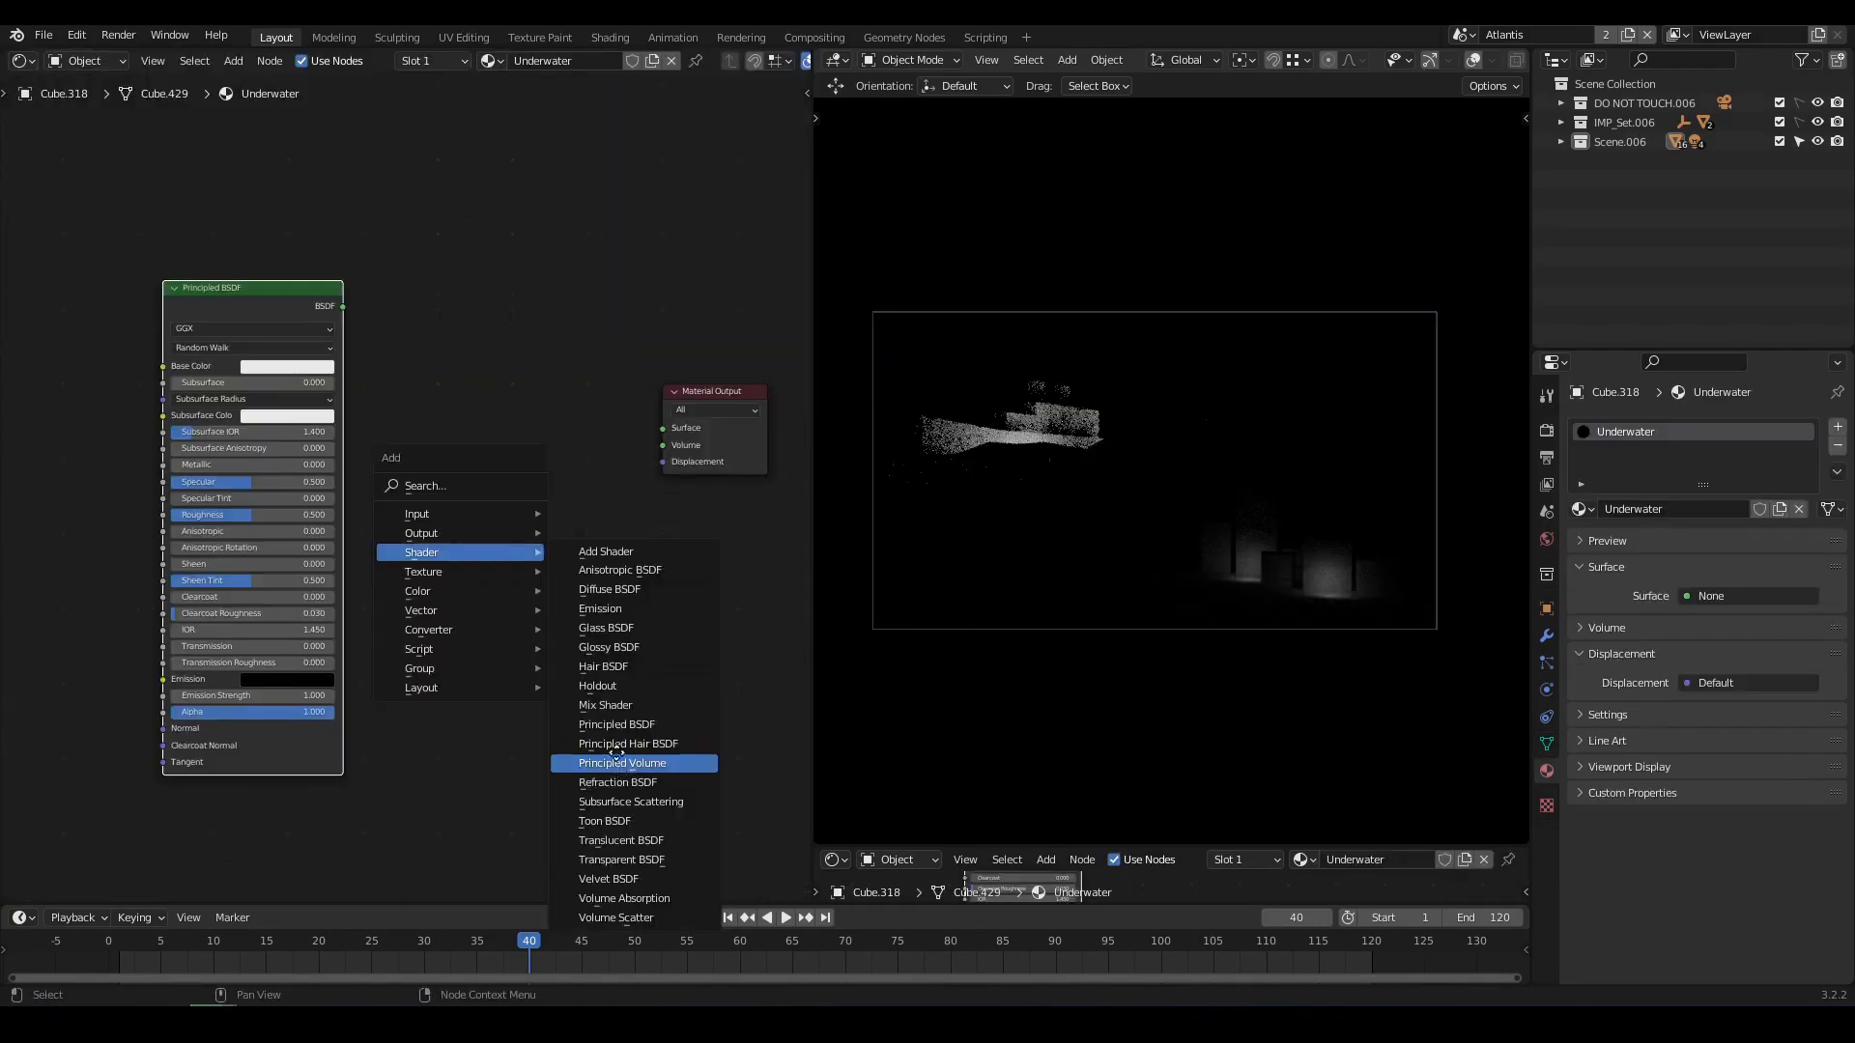
Add a Principled Volume to the Underwater material, link it to the output's Volume input, and set its density to 0.01.
{"action": "left_click", "coordinate": [622, 763]}
{"action": "left_click", "coordinate": [676, 473]}
{"action": "scroll", "coordinate": [676, 478], "scroll_direction": "up", "scroll_amount": 1}
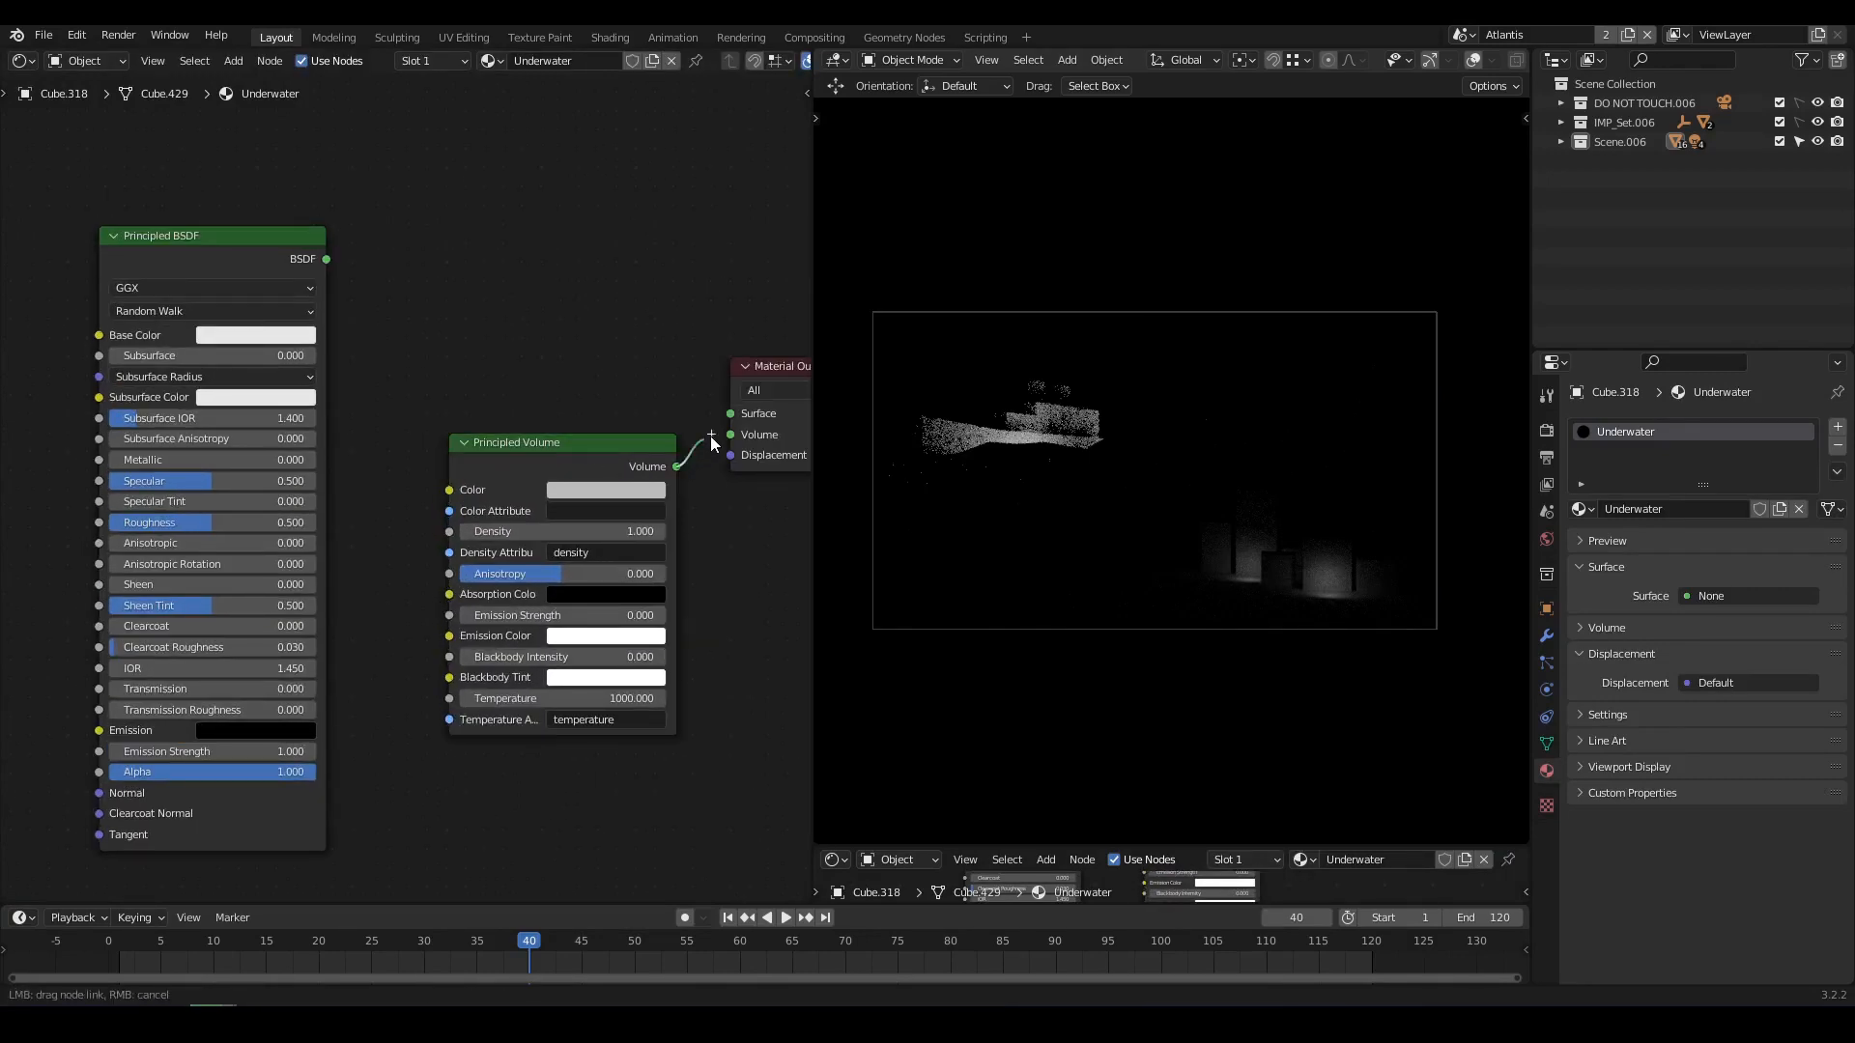
{"action": "left_click_drag", "start_coordinate": [712, 443], "coordinate": [731, 435]}
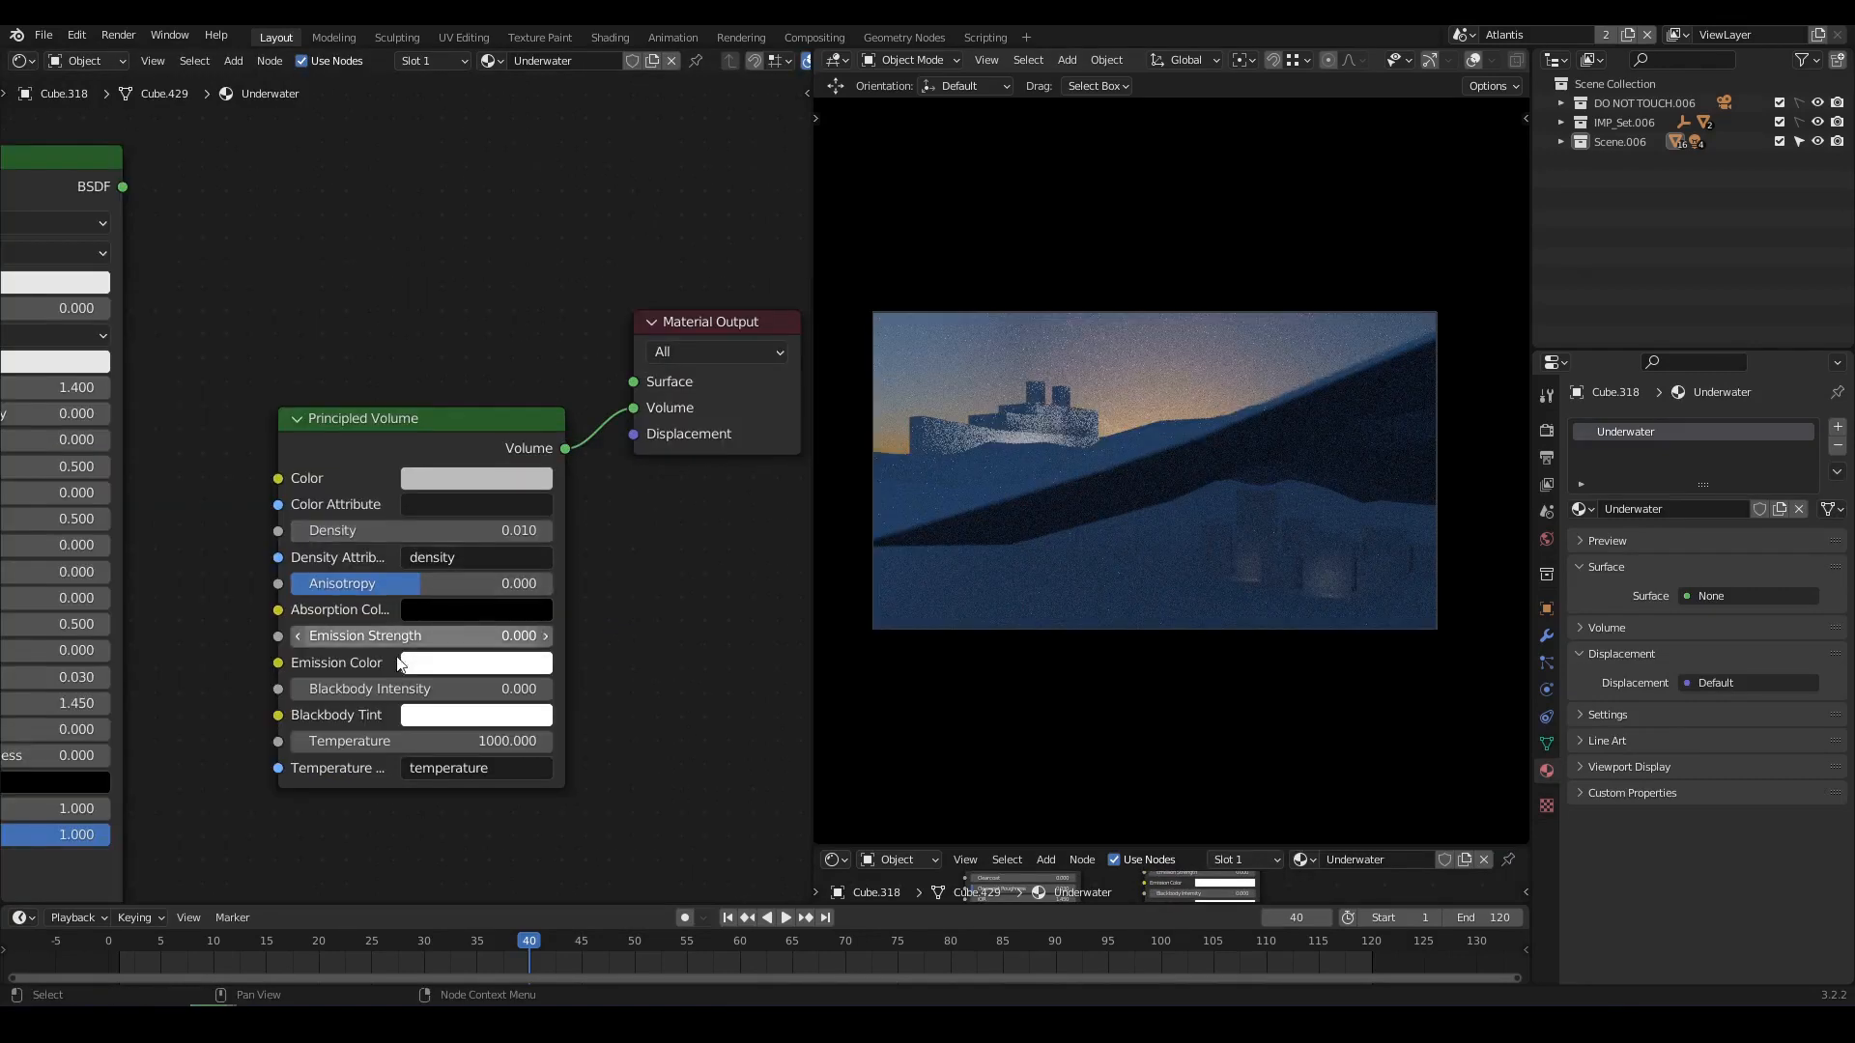
{"action": "scroll", "coordinate": [399, 664], "scroll_direction": "down", "scroll_amount": 4}
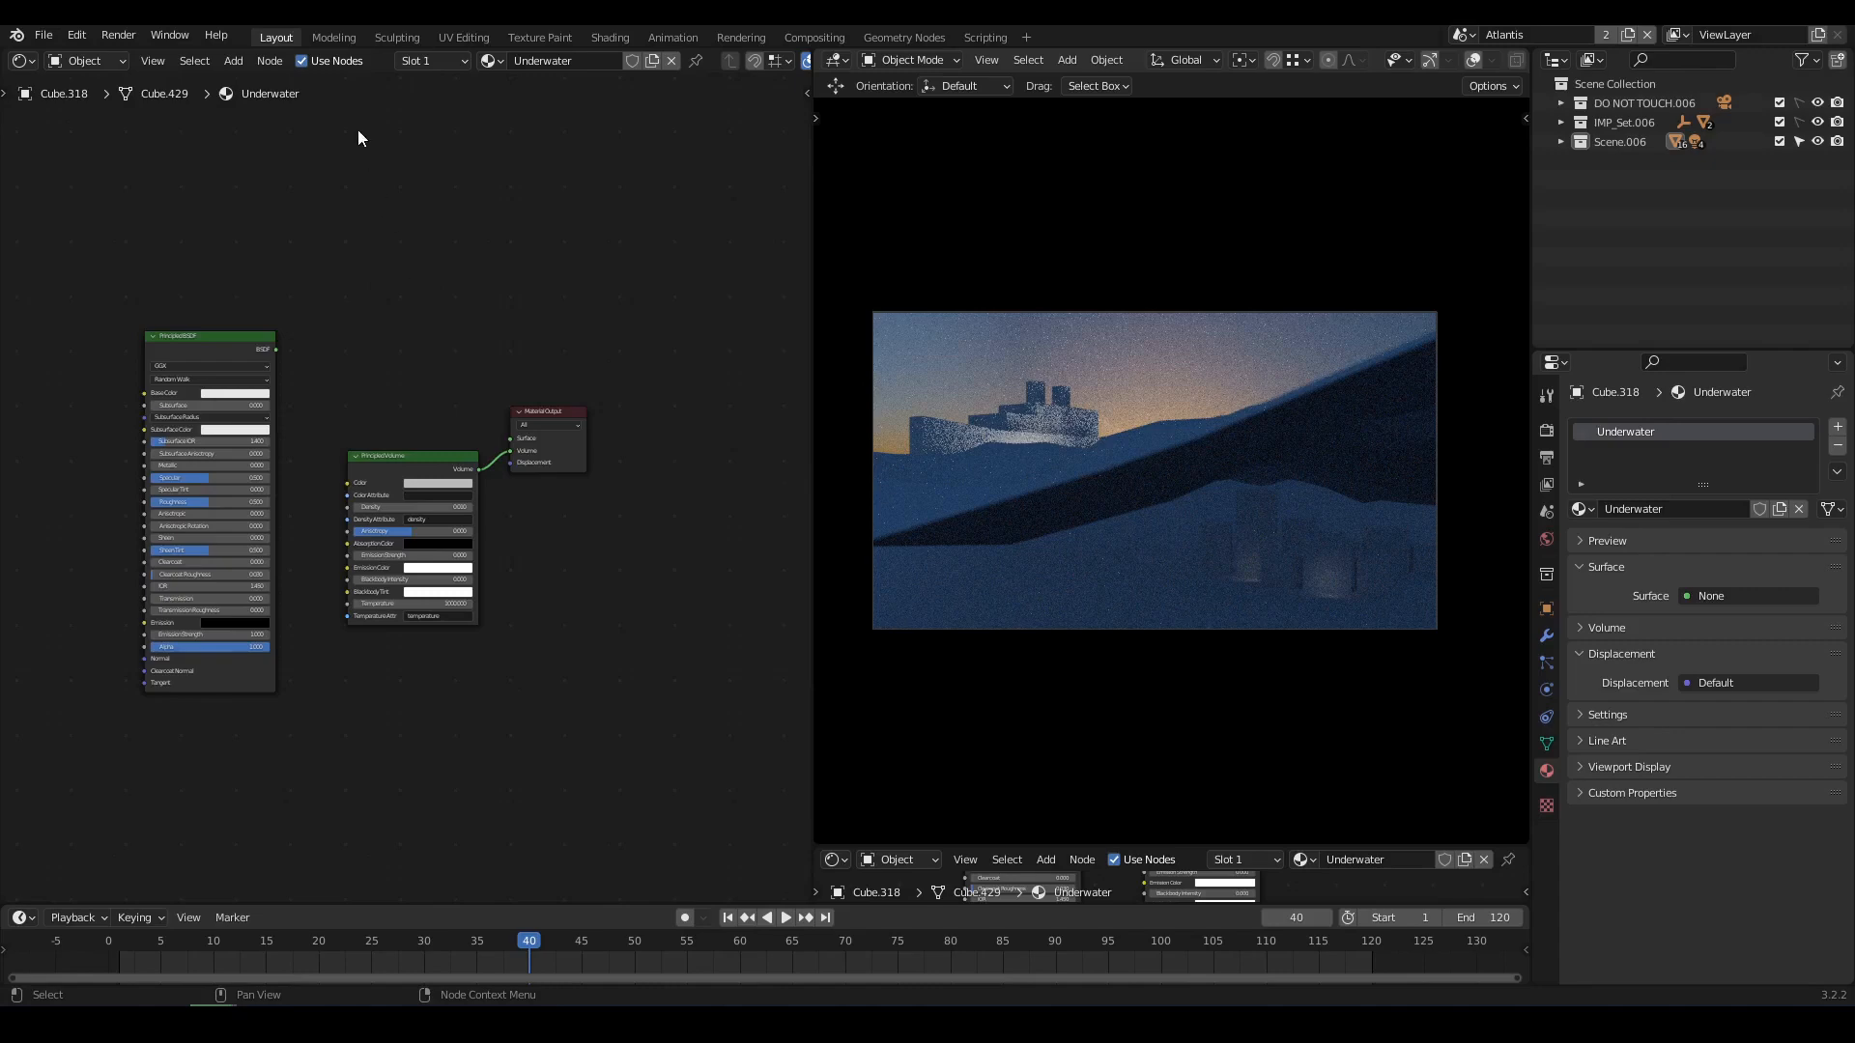
Switch the node editor area to a 3D Viewport and duplicate the underwater volume cube, placing the copy lower beside the original.
{"action": "left_click", "coordinate": [23, 62]}
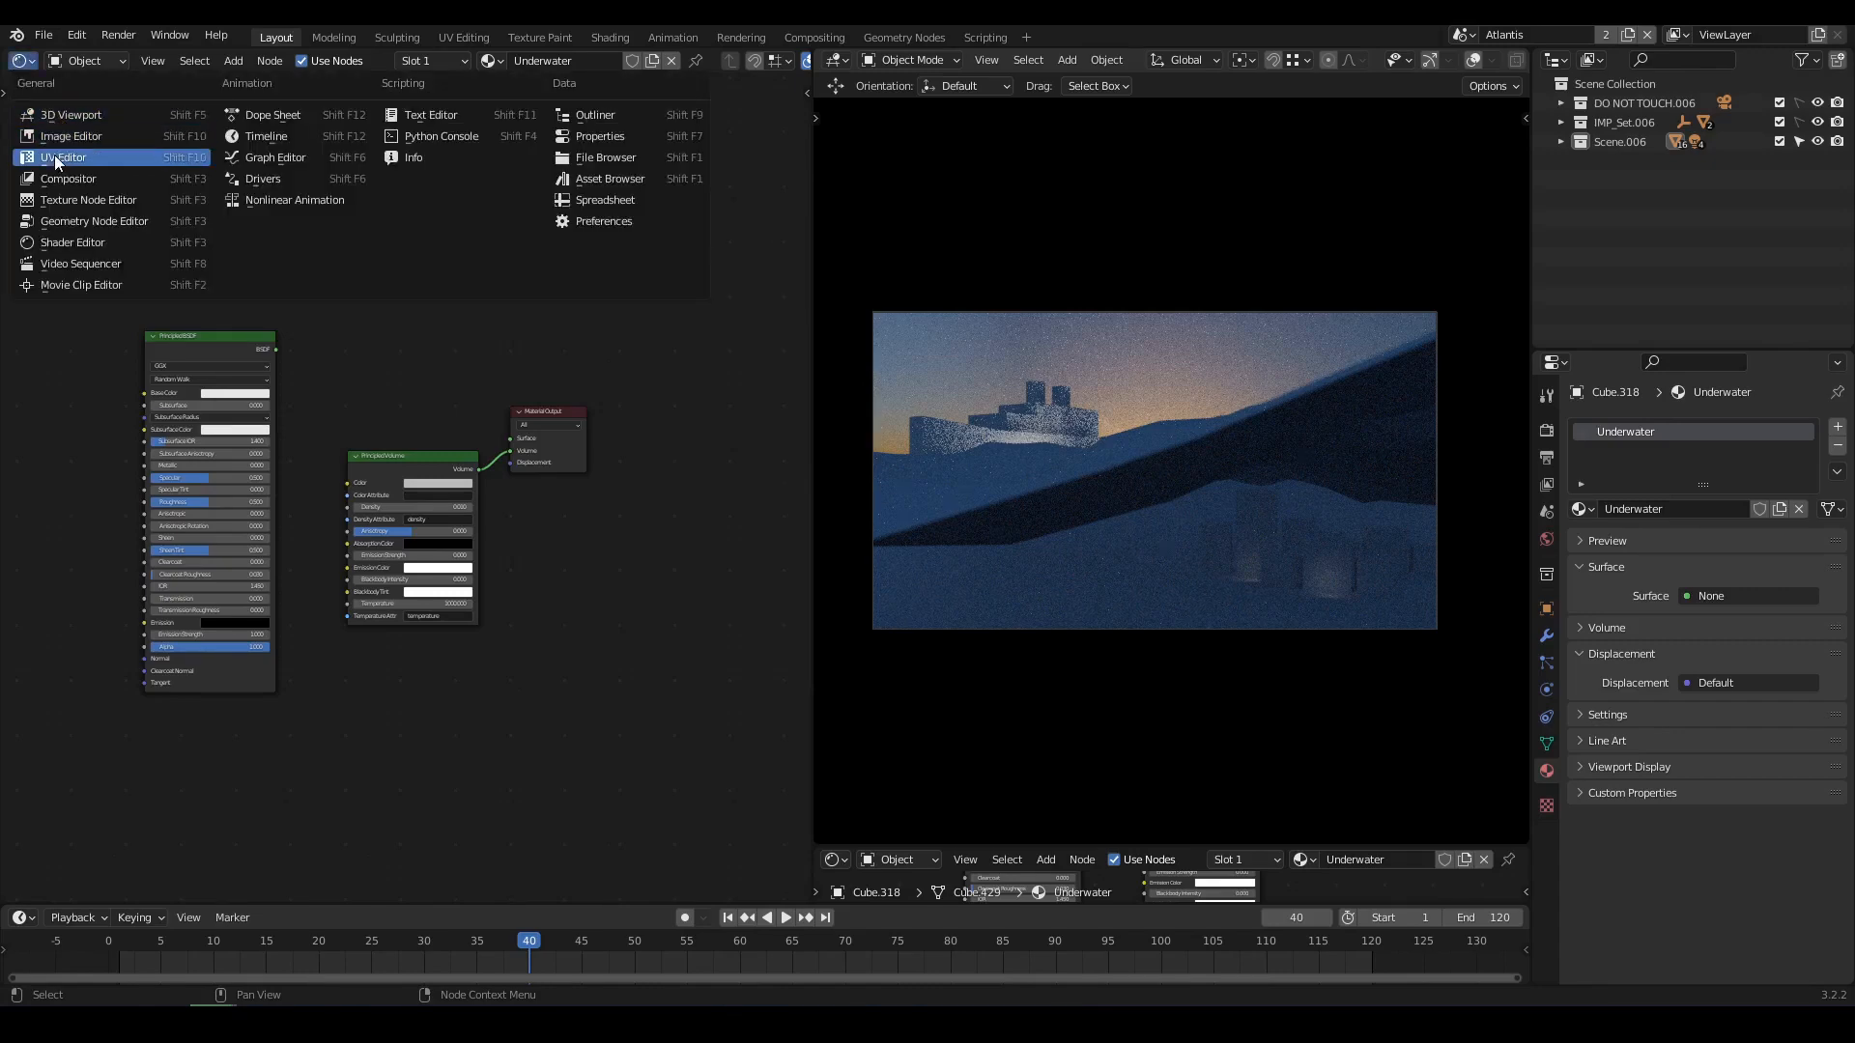
{"action": "left_click", "coordinate": [70, 115]}
{"action": "middle_click_drag", "start_coordinate": [139, 205], "coordinate": [448, 546]}
{"action": "key", "text": "shift+d"}
{"action": "left_click", "coordinate": [603, 628]}
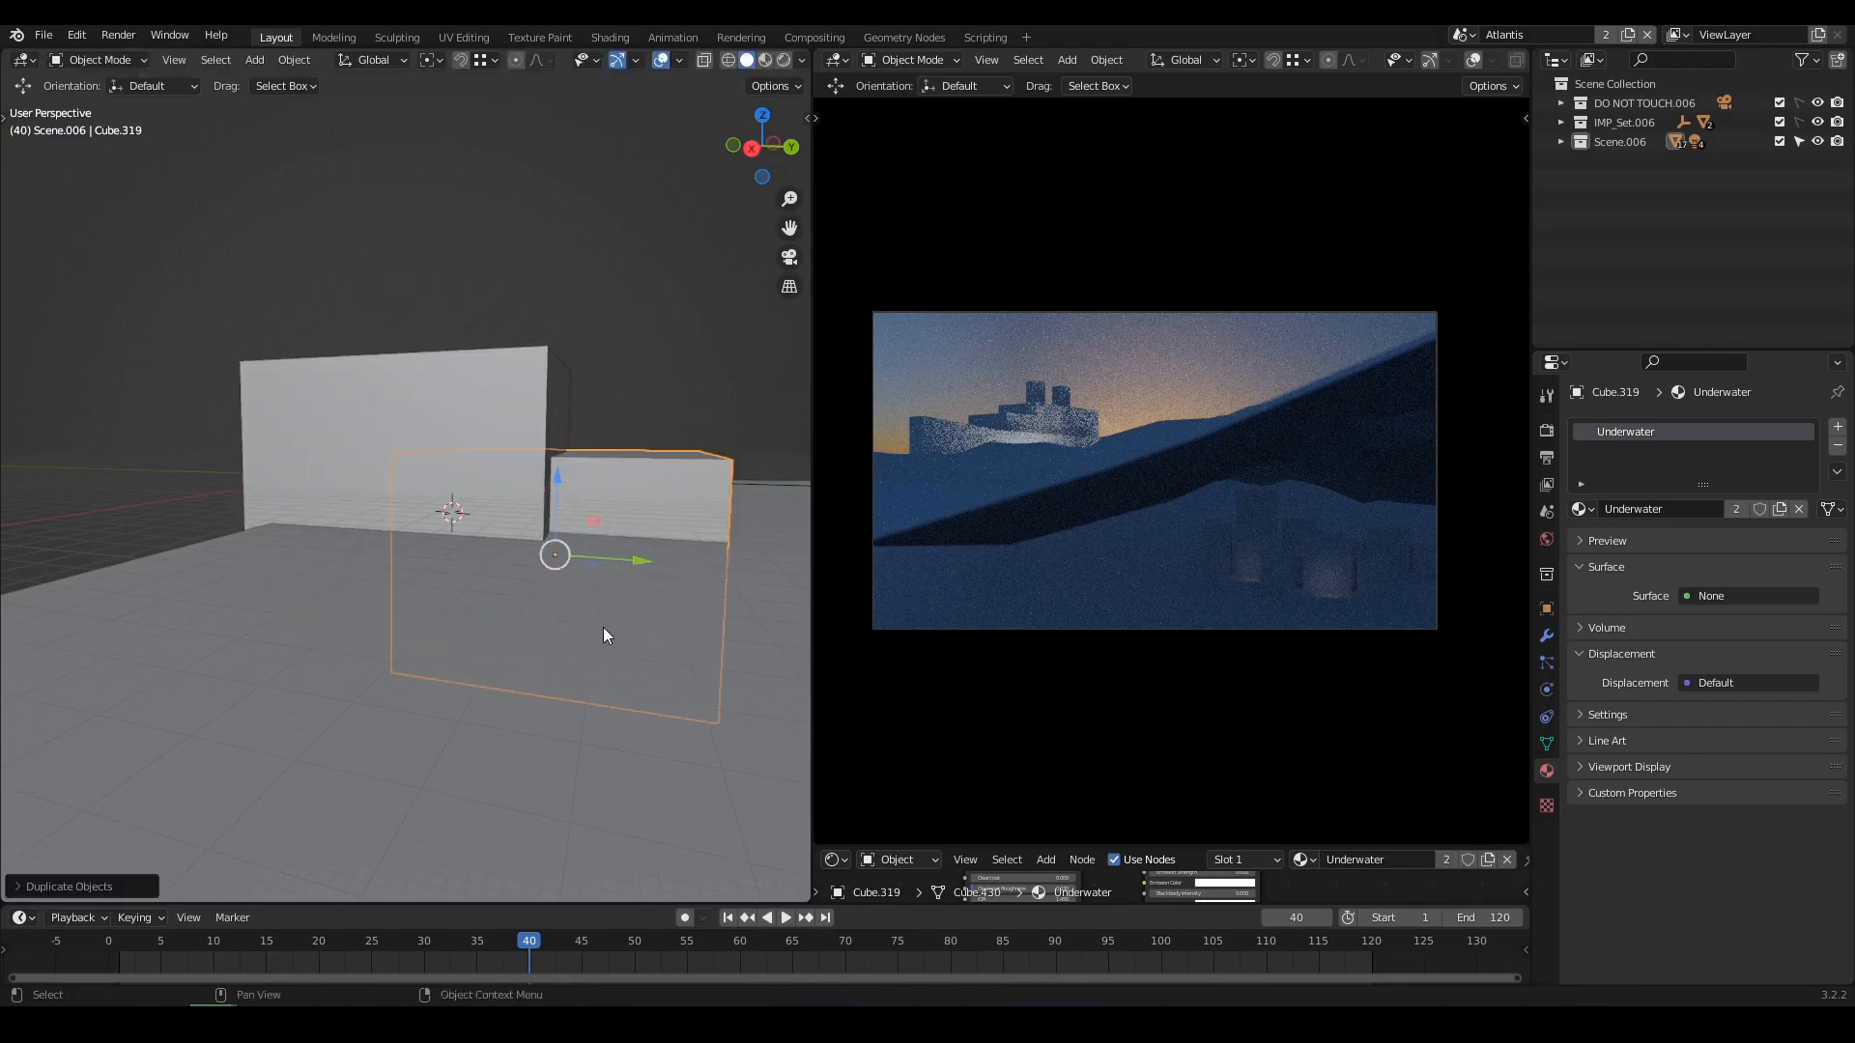
Shrink the duplicated volume cube to roughly two-thirds and move it about 38 m horizontally so it surrounds the ship and city blocks.
{"action": "middle_click_drag", "start_coordinate": [553, 595], "coordinate": [601, 593]}
{"action": "scroll", "coordinate": [601, 593], "scroll_direction": "up", "scroll_amount": 2}
{"action": "middle_click_drag", "start_coordinate": [477, 581], "coordinate": [252, 576], "text": "shift"}
{"action": "key", "text": "s"}
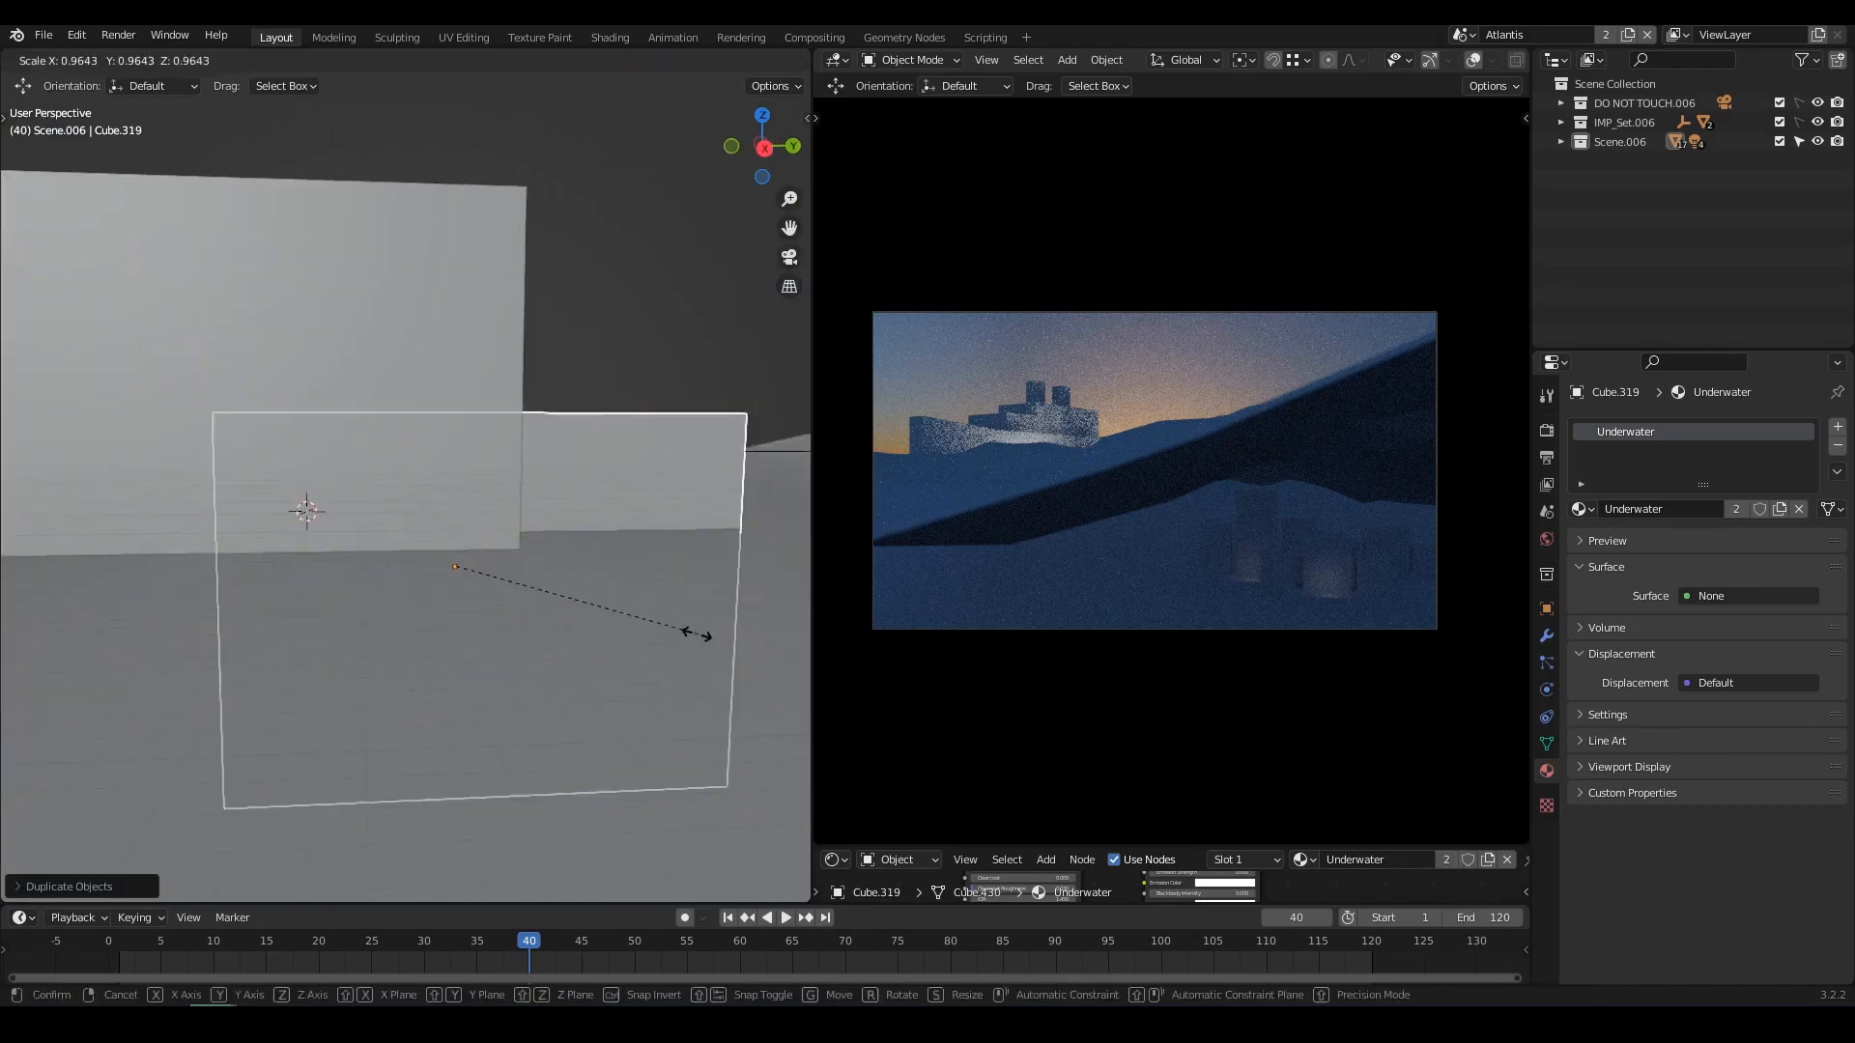
{"action": "left_click", "coordinate": [624, 625]}
{"action": "scroll", "coordinate": [404, 651], "scroll_direction": "down", "scroll_amount": 2}
{"action": "key", "text": "alt+z"}
{"action": "middle_click_drag", "start_coordinate": [402, 630], "coordinate": [458, 653]}
{"action": "key", "text": "g"}
{"action": "key", "text": "shift+z"}
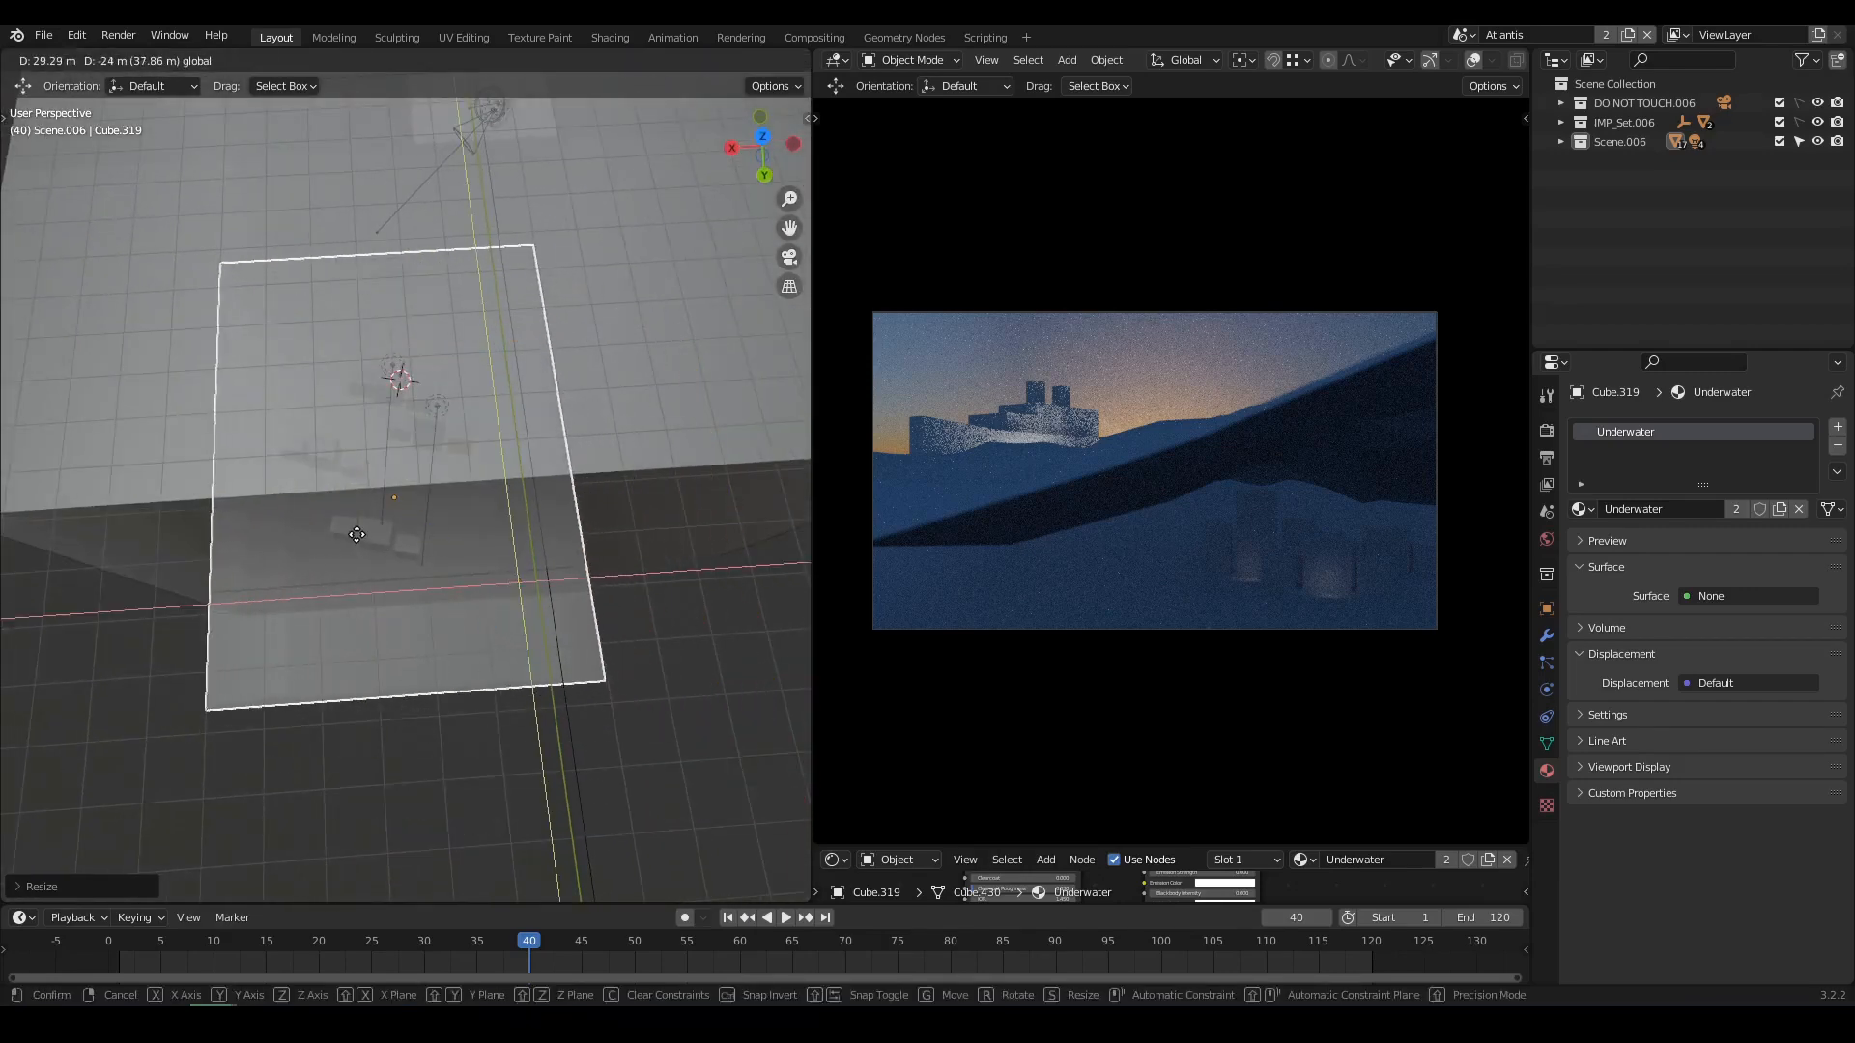
{"action": "left_click", "coordinate": [362, 546]}
{"action": "middle_click_drag", "start_coordinate": [361, 547], "coordinate": [472, 501]}
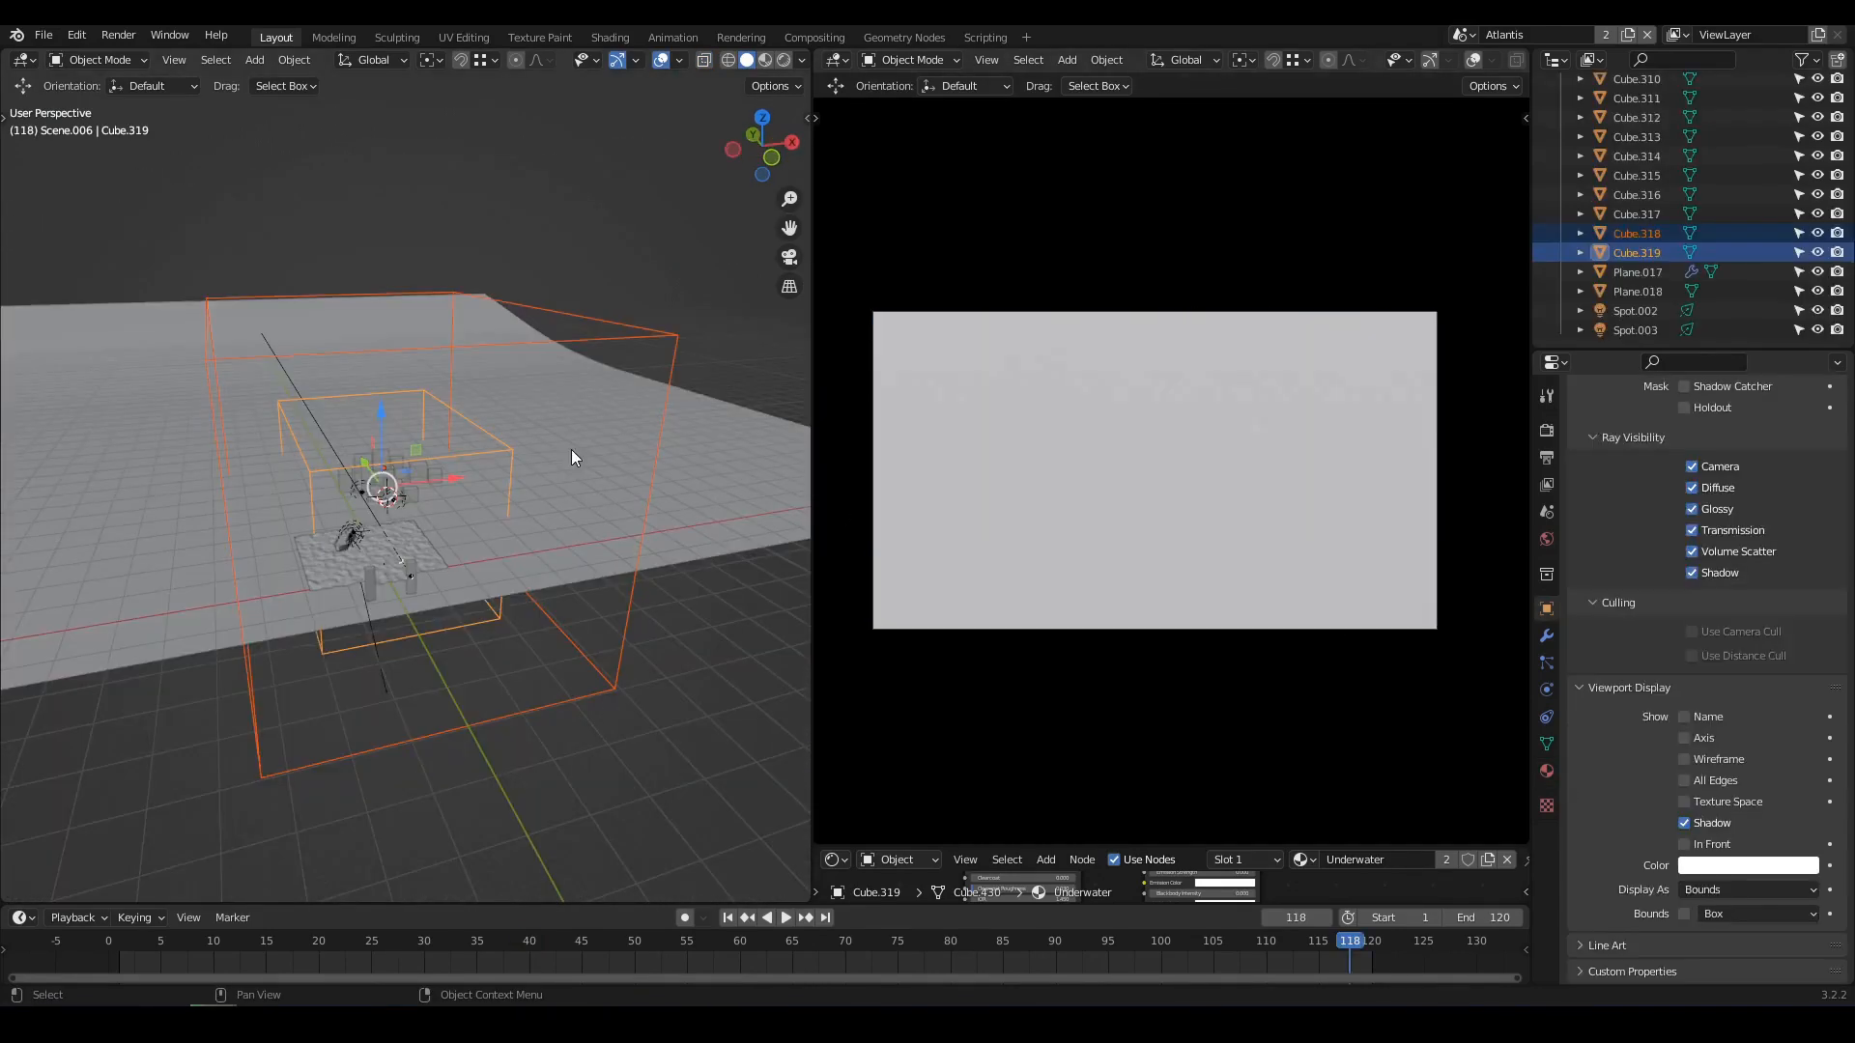
Move the two underwater volume cubes into a new collection named UnderwaterFog.
{"action": "key", "text": "m"}
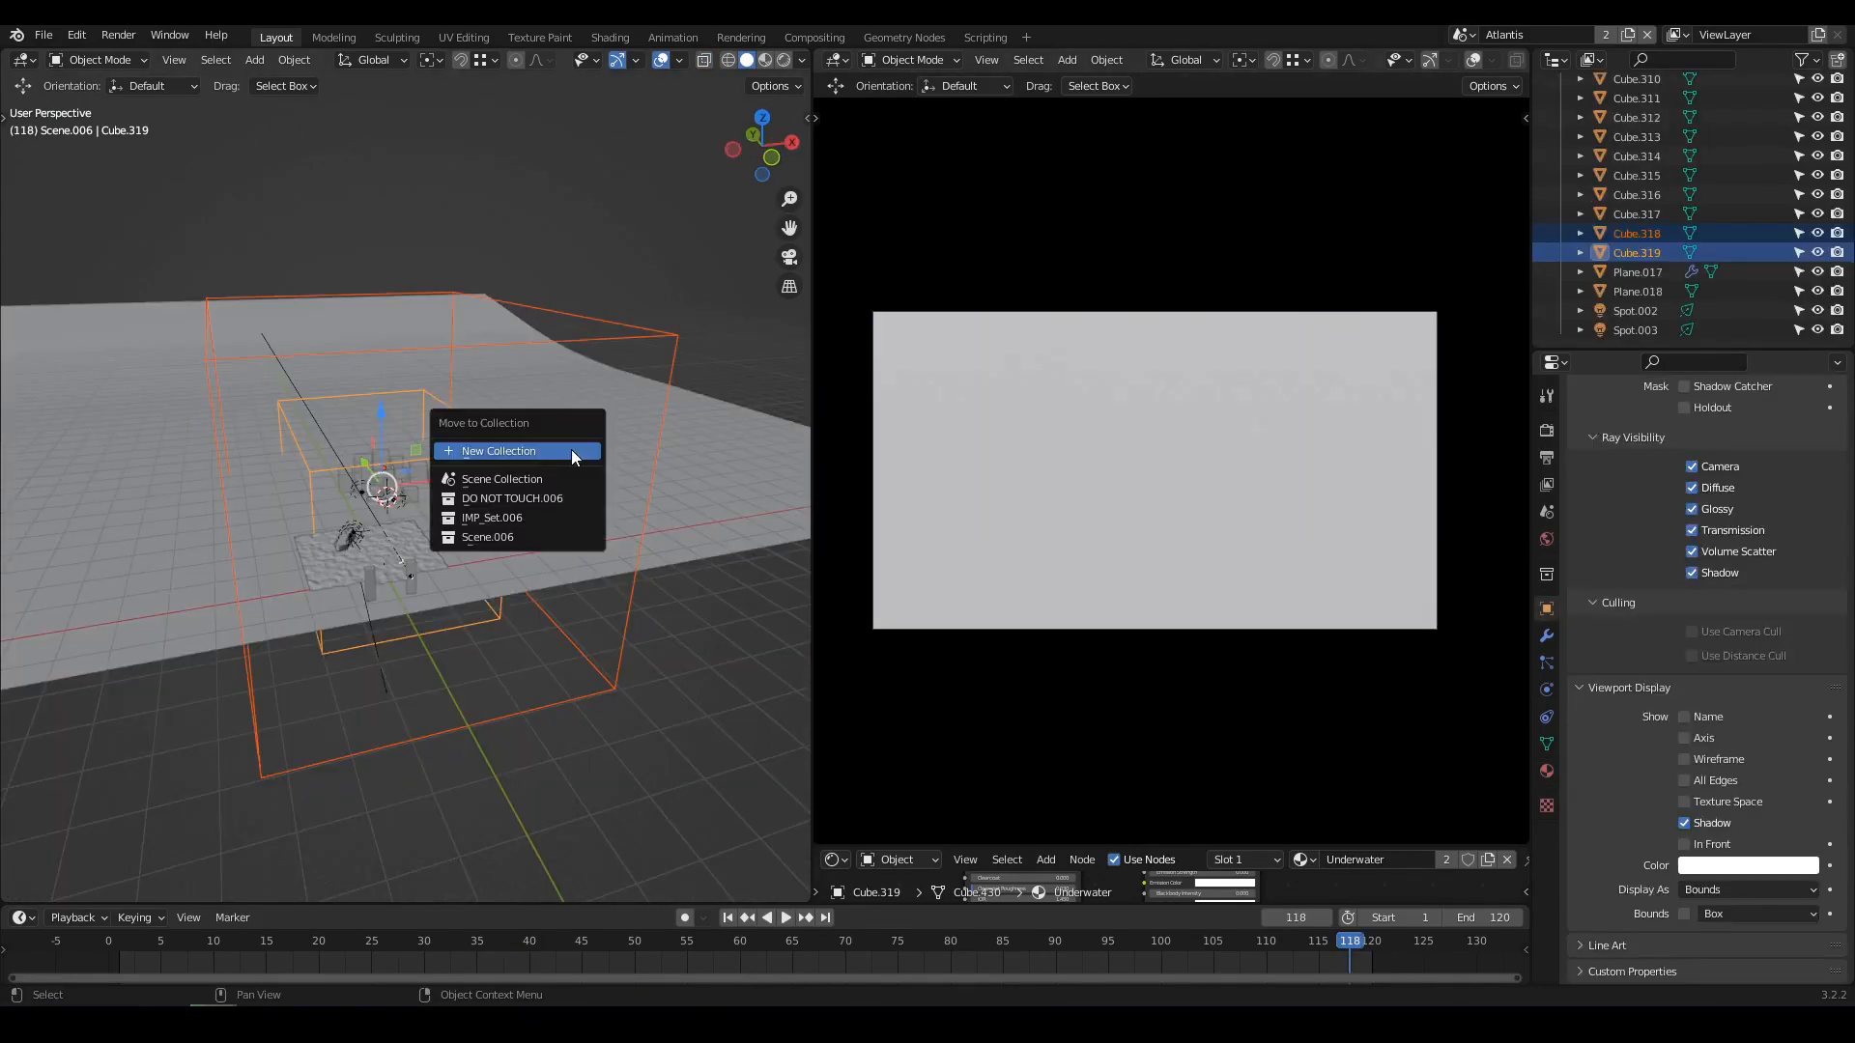
{"action": "left_click", "coordinate": [568, 450]}
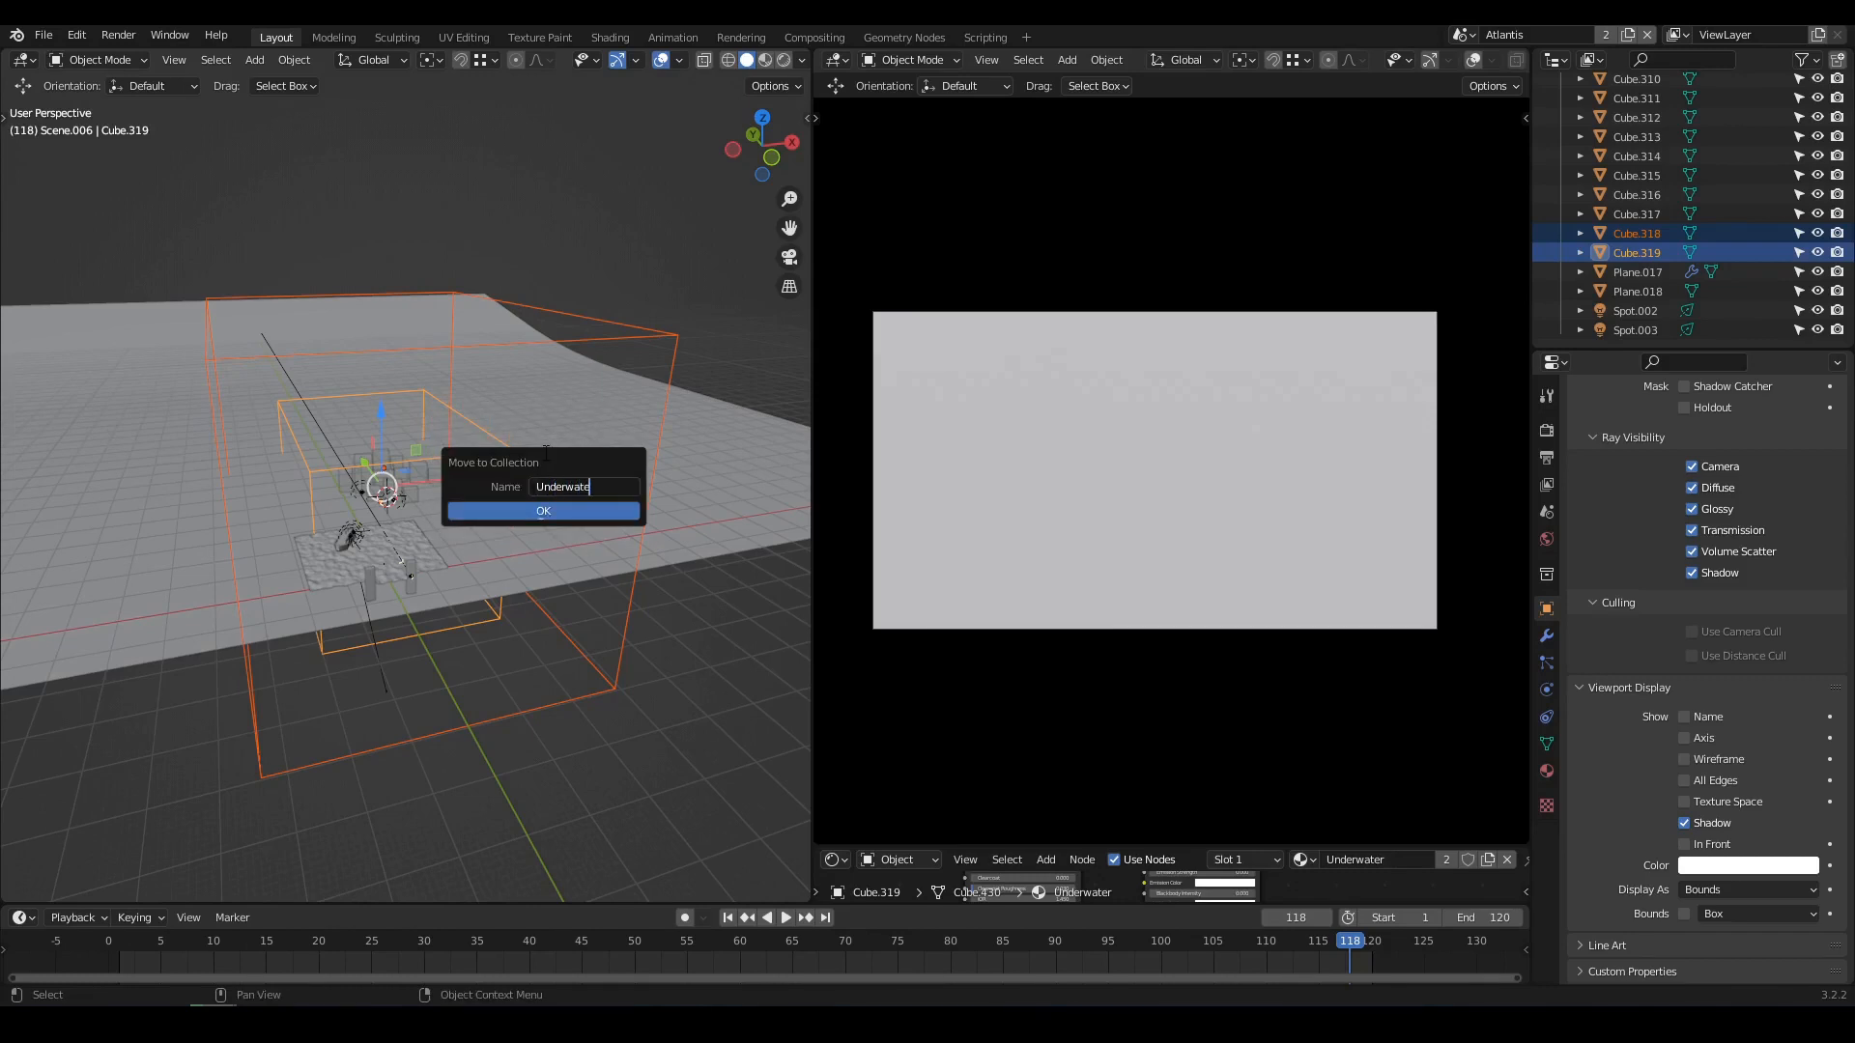
{"action": "type", "text": "UnderwaterFog"}
{"action": "key", "text": "Return"}
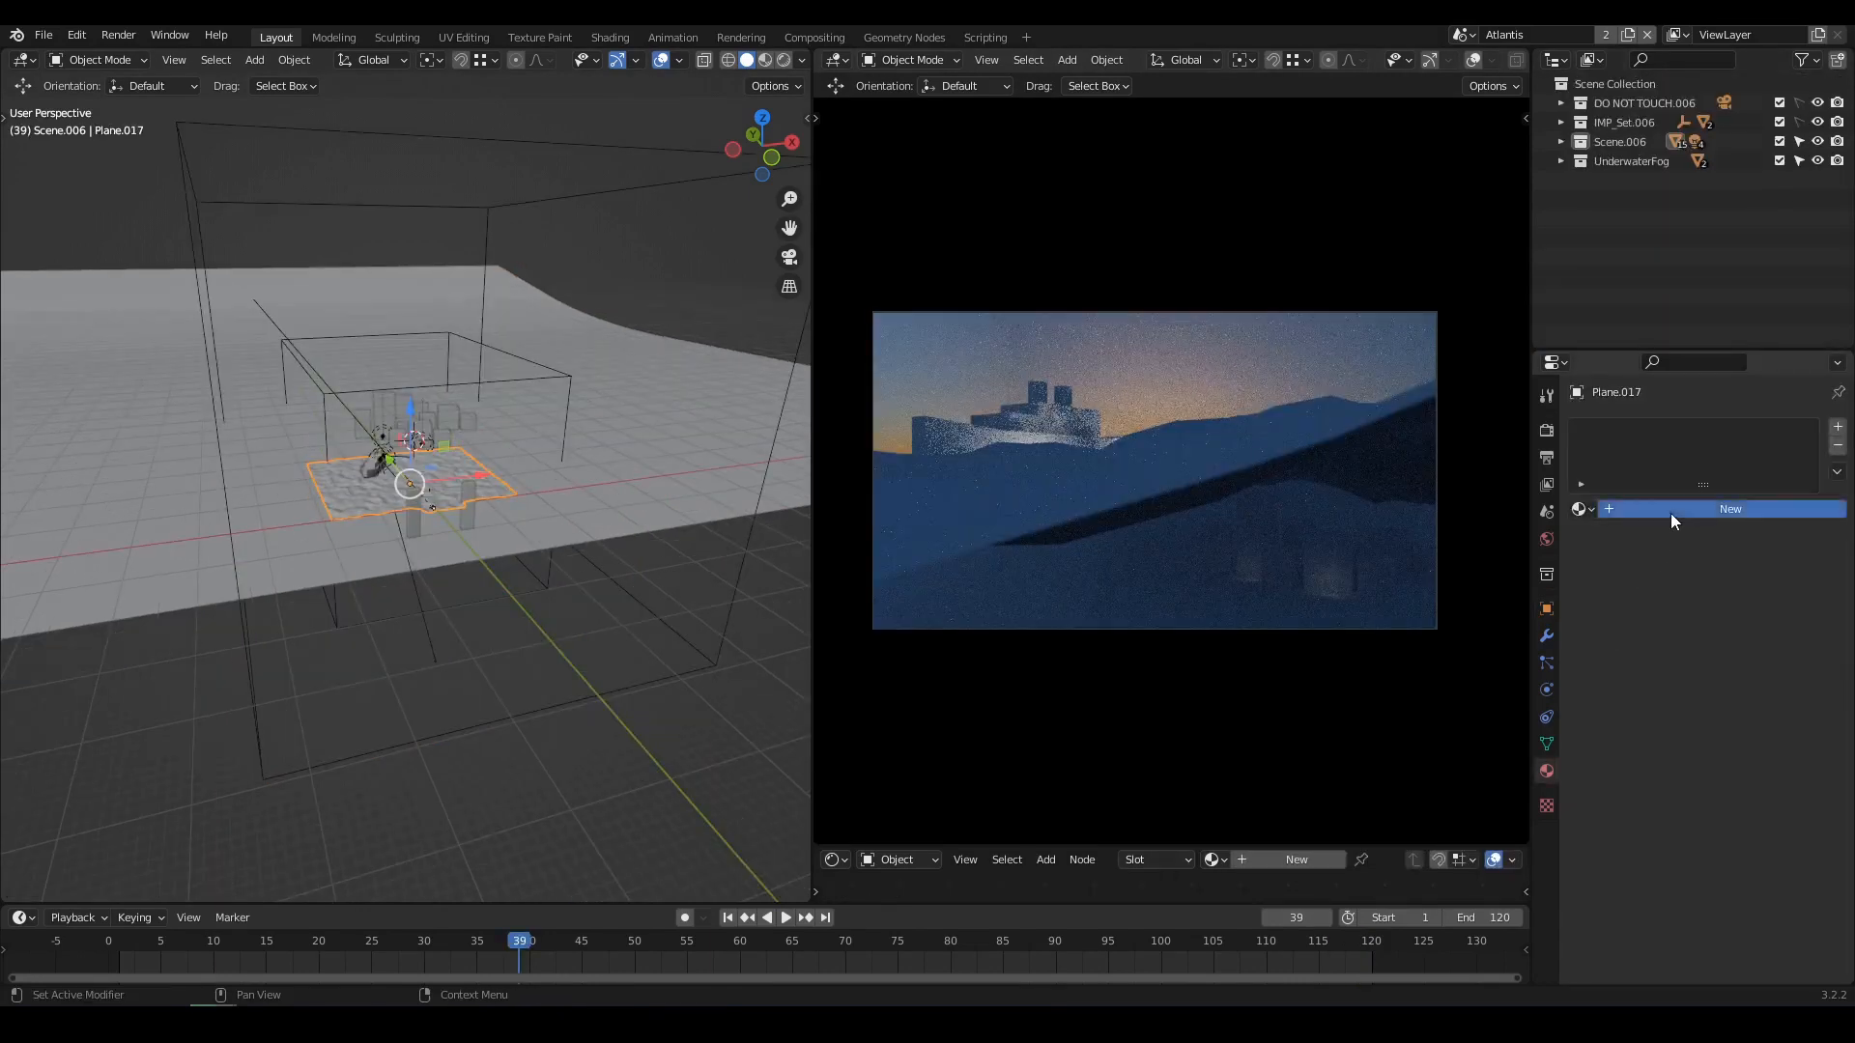
Create a new material named Water on the wave plane.
{"action": "left_click", "coordinate": [1672, 515]}
{"action": "left_click", "coordinate": [1686, 510]}
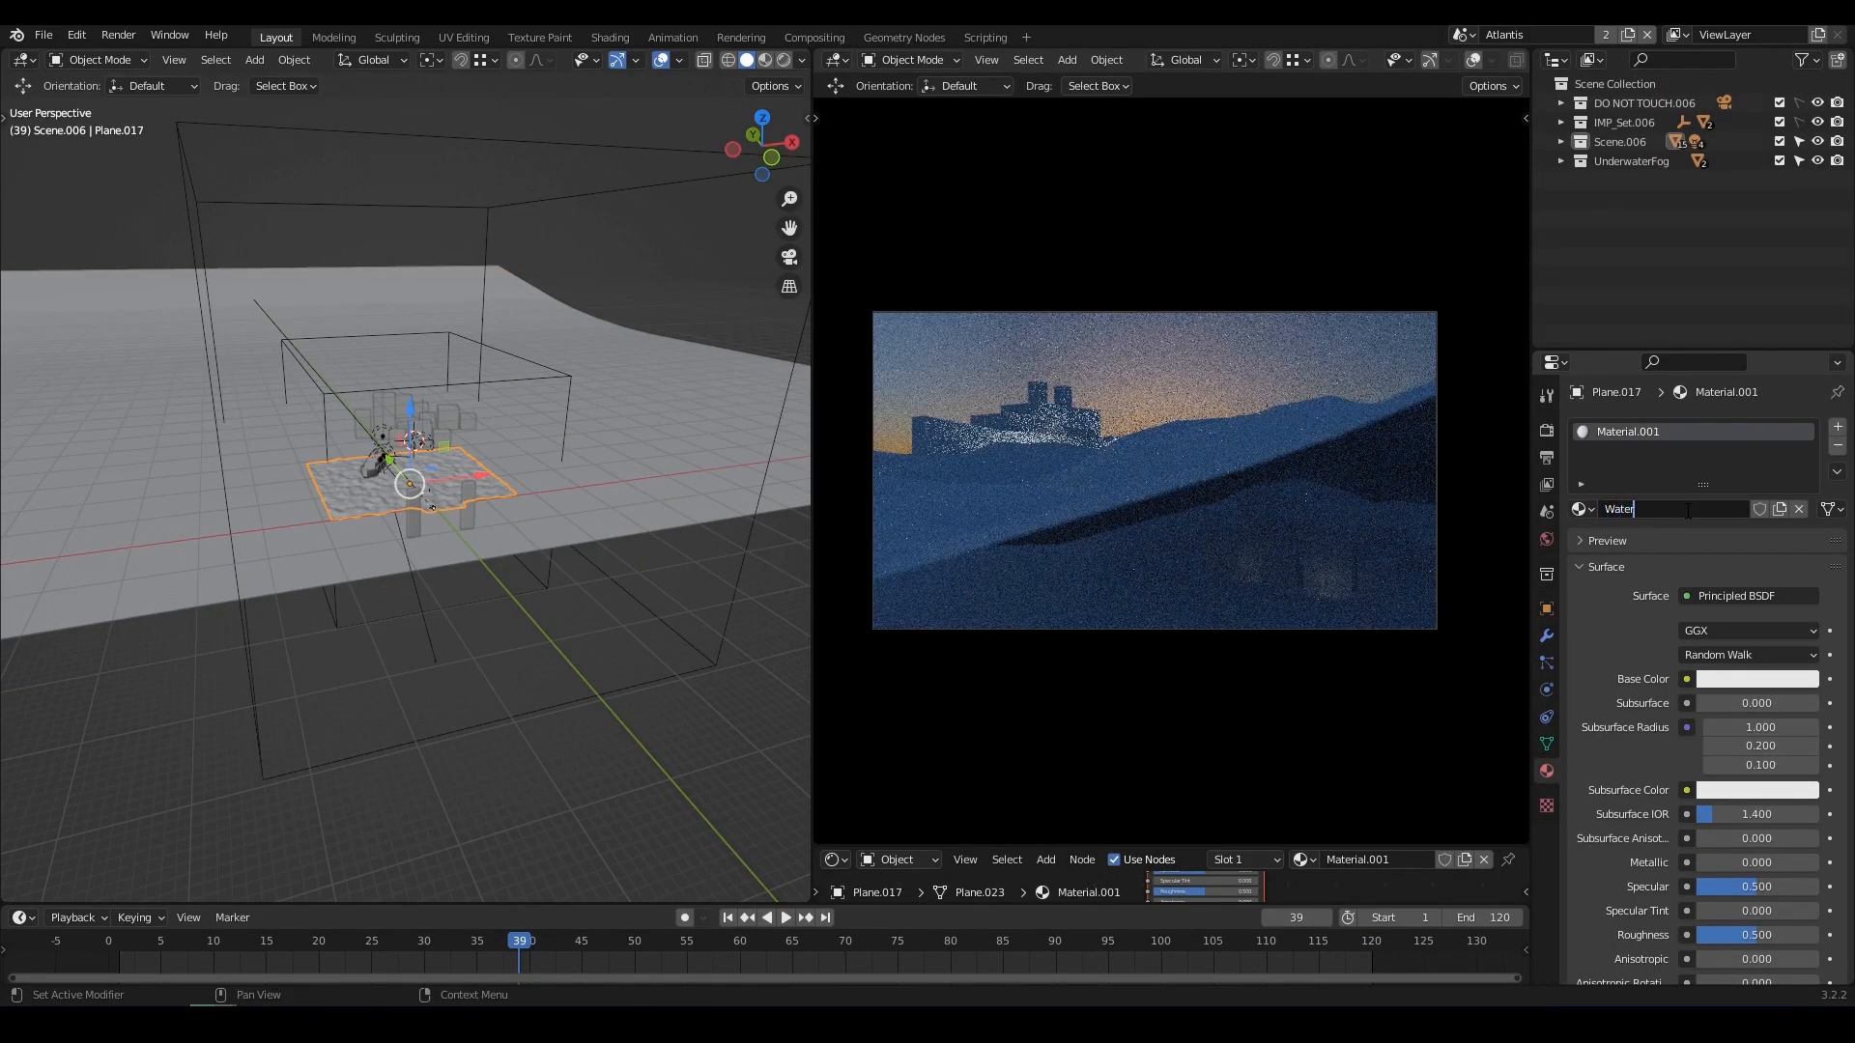
{"action": "key", "text": "Return"}
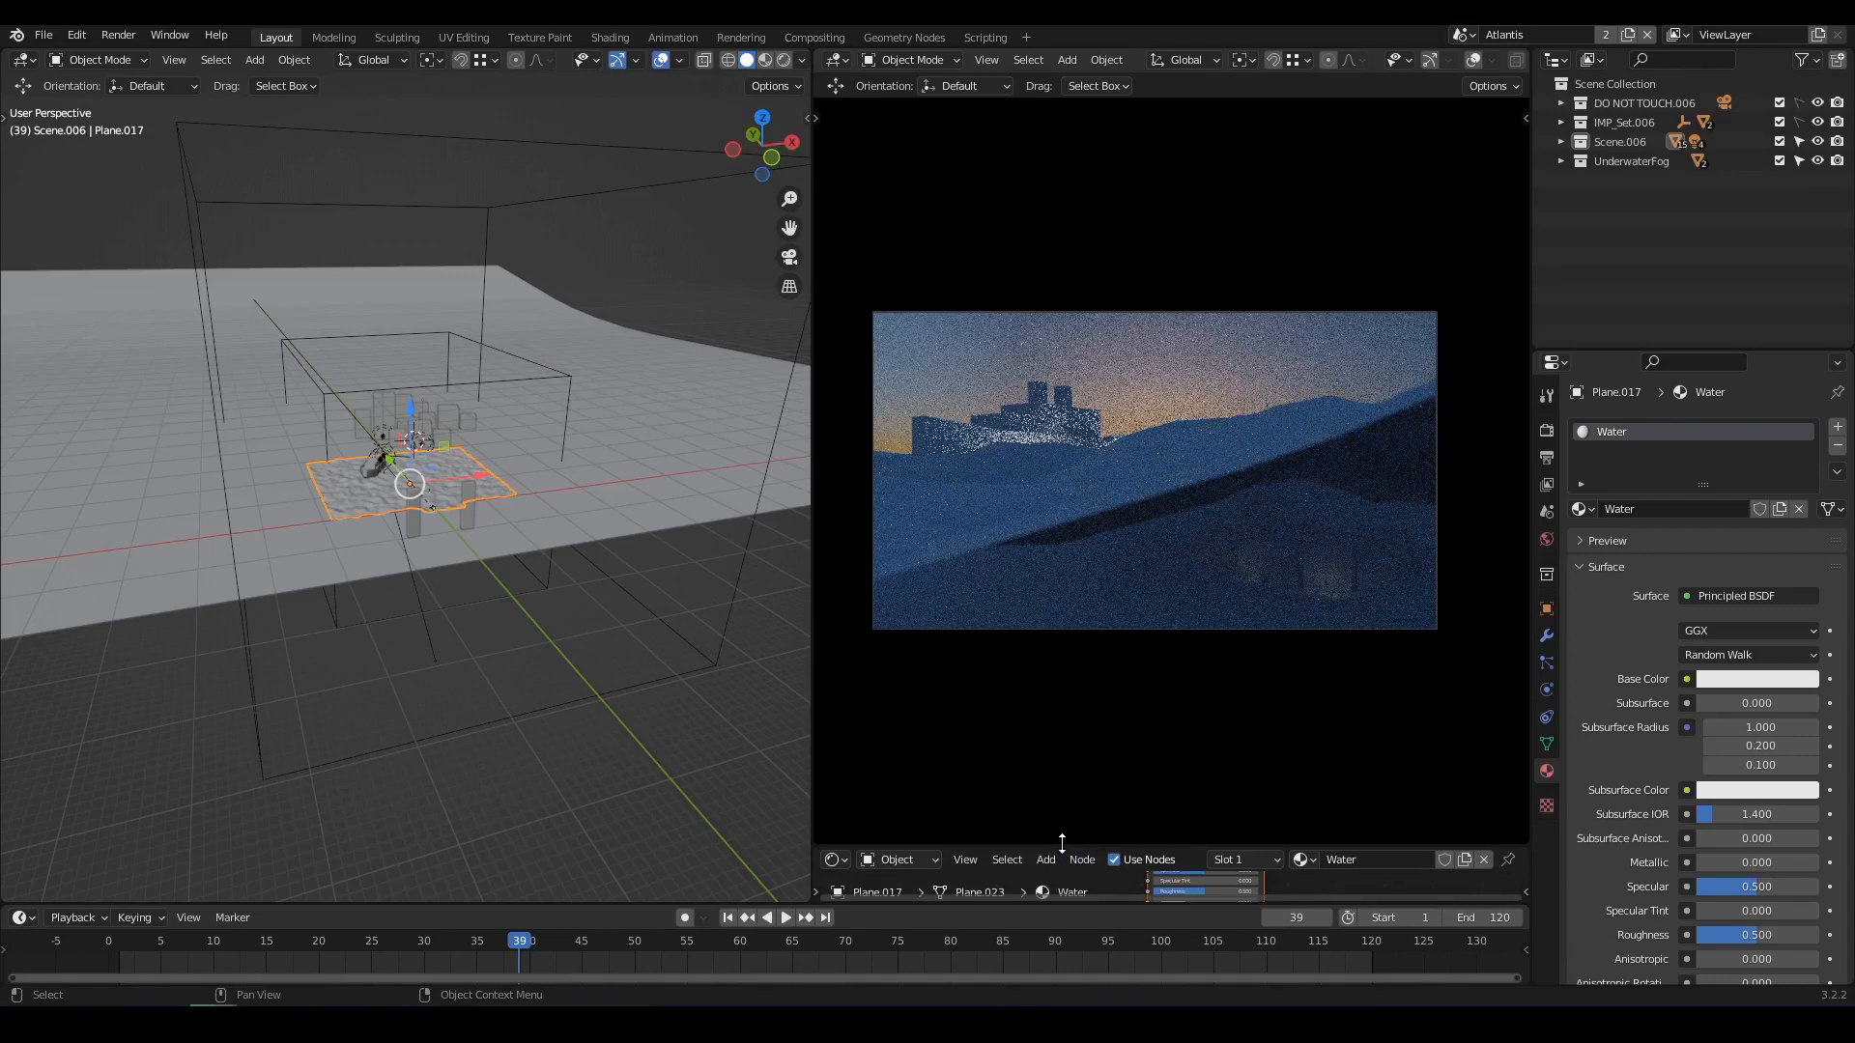
Enlarge the node editor to set the Water shader's Roughness to 0, and maximize the rendered camera view to check it.
{"action": "left_click_drag", "start_coordinate": [1062, 843], "coordinate": [1062, 471]}
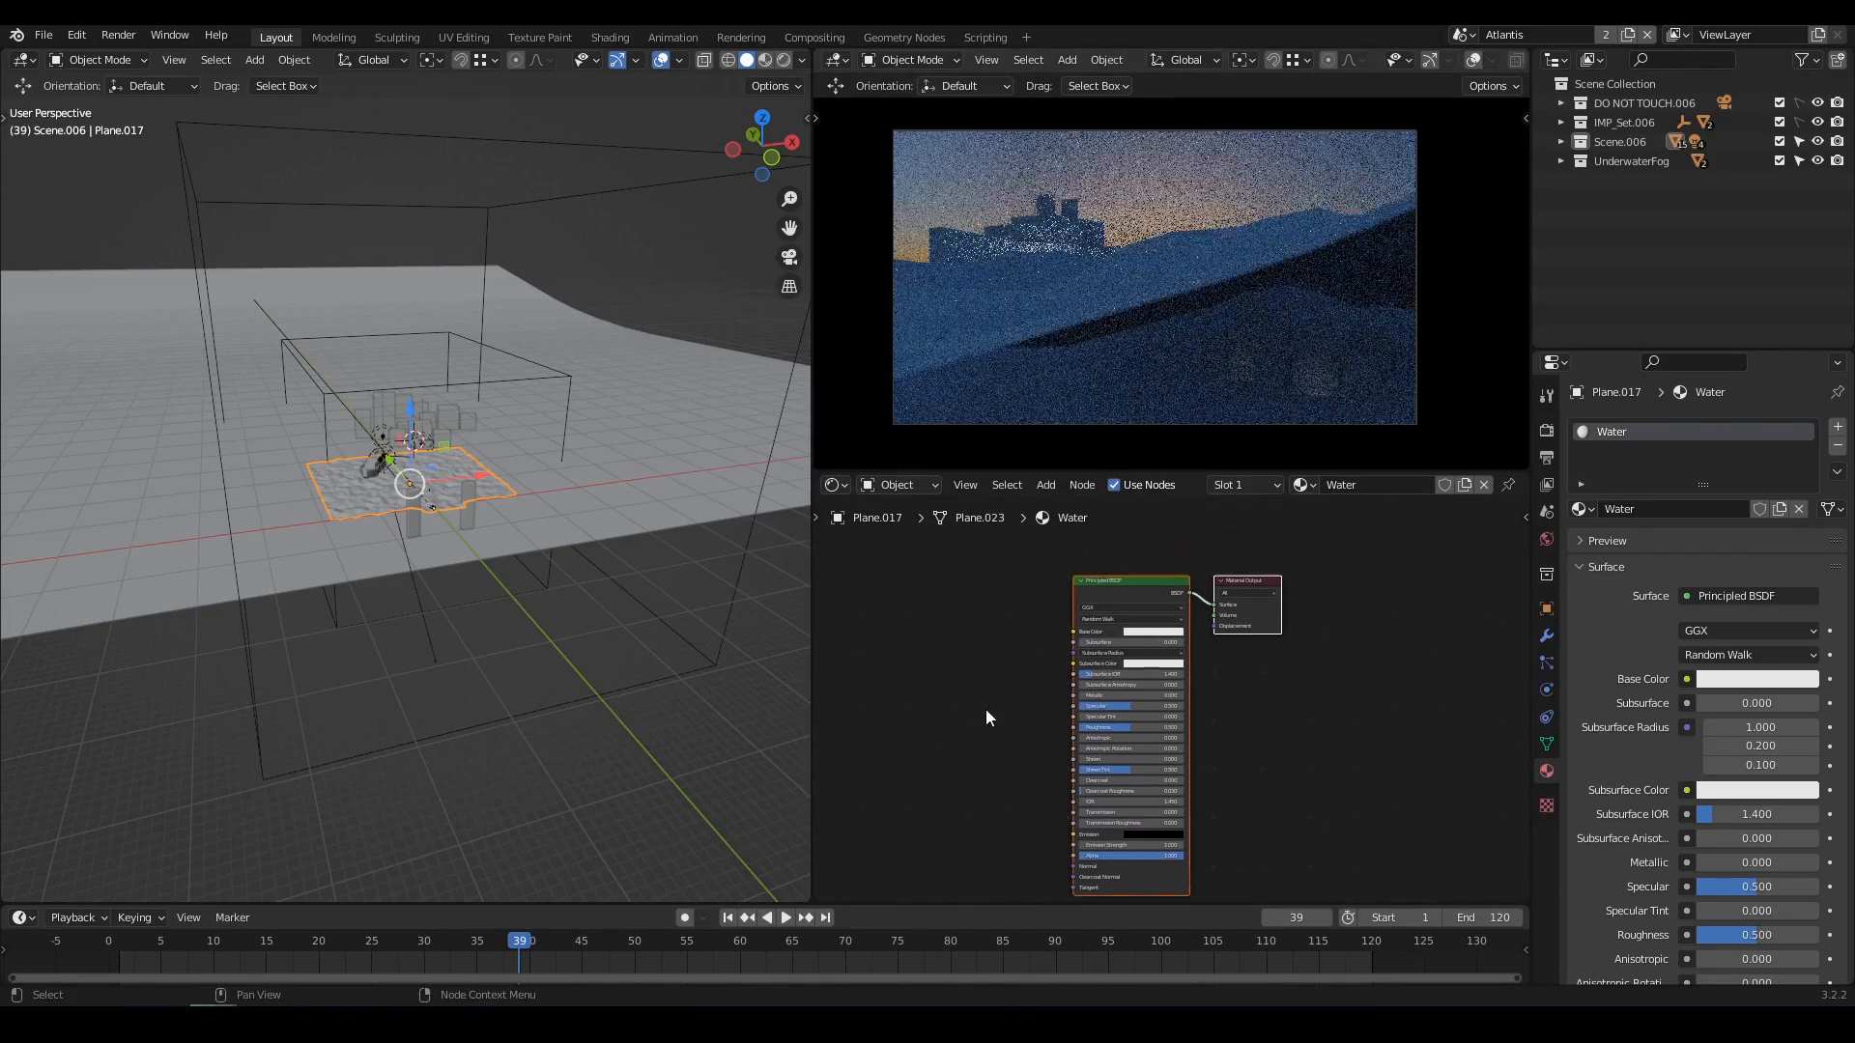
{"action": "scroll", "coordinate": [1289, 709], "scroll_direction": "up", "scroll_amount": 5}
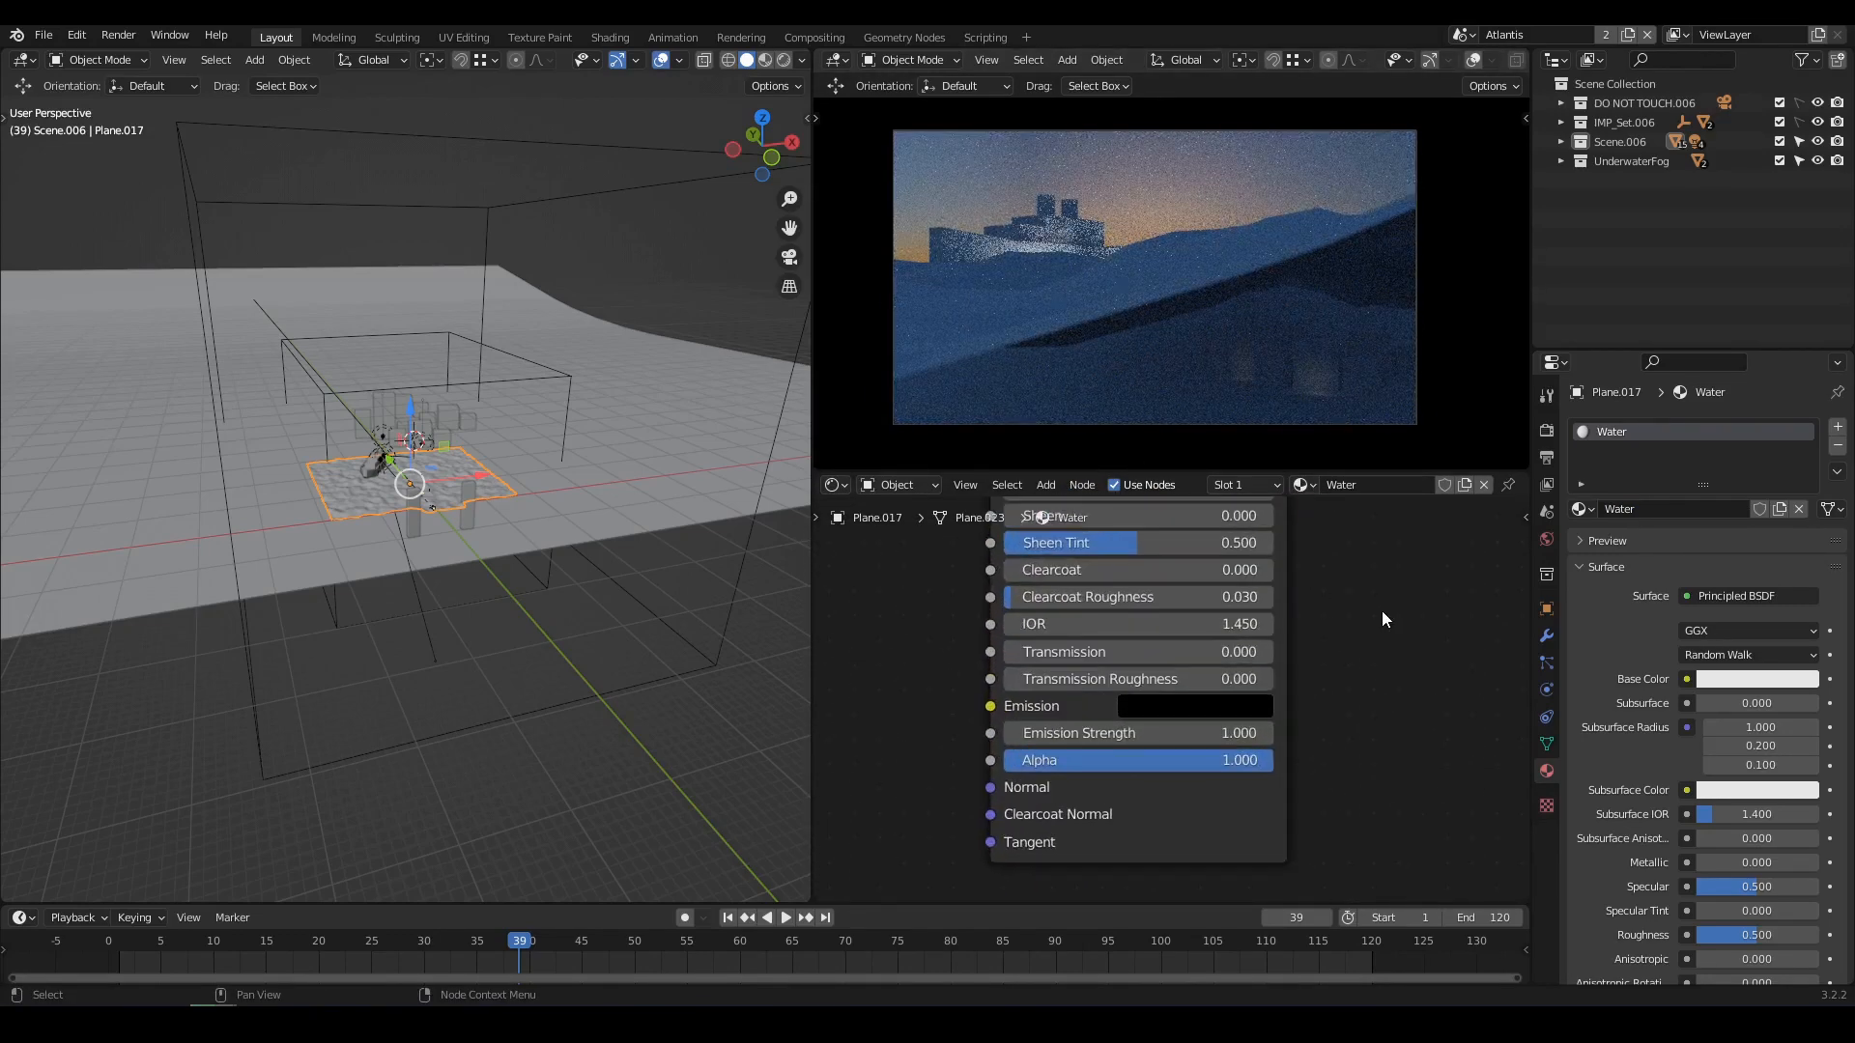
{"action": "left_click_drag", "start_coordinate": [1140, 683], "coordinate": [1265, 683]}
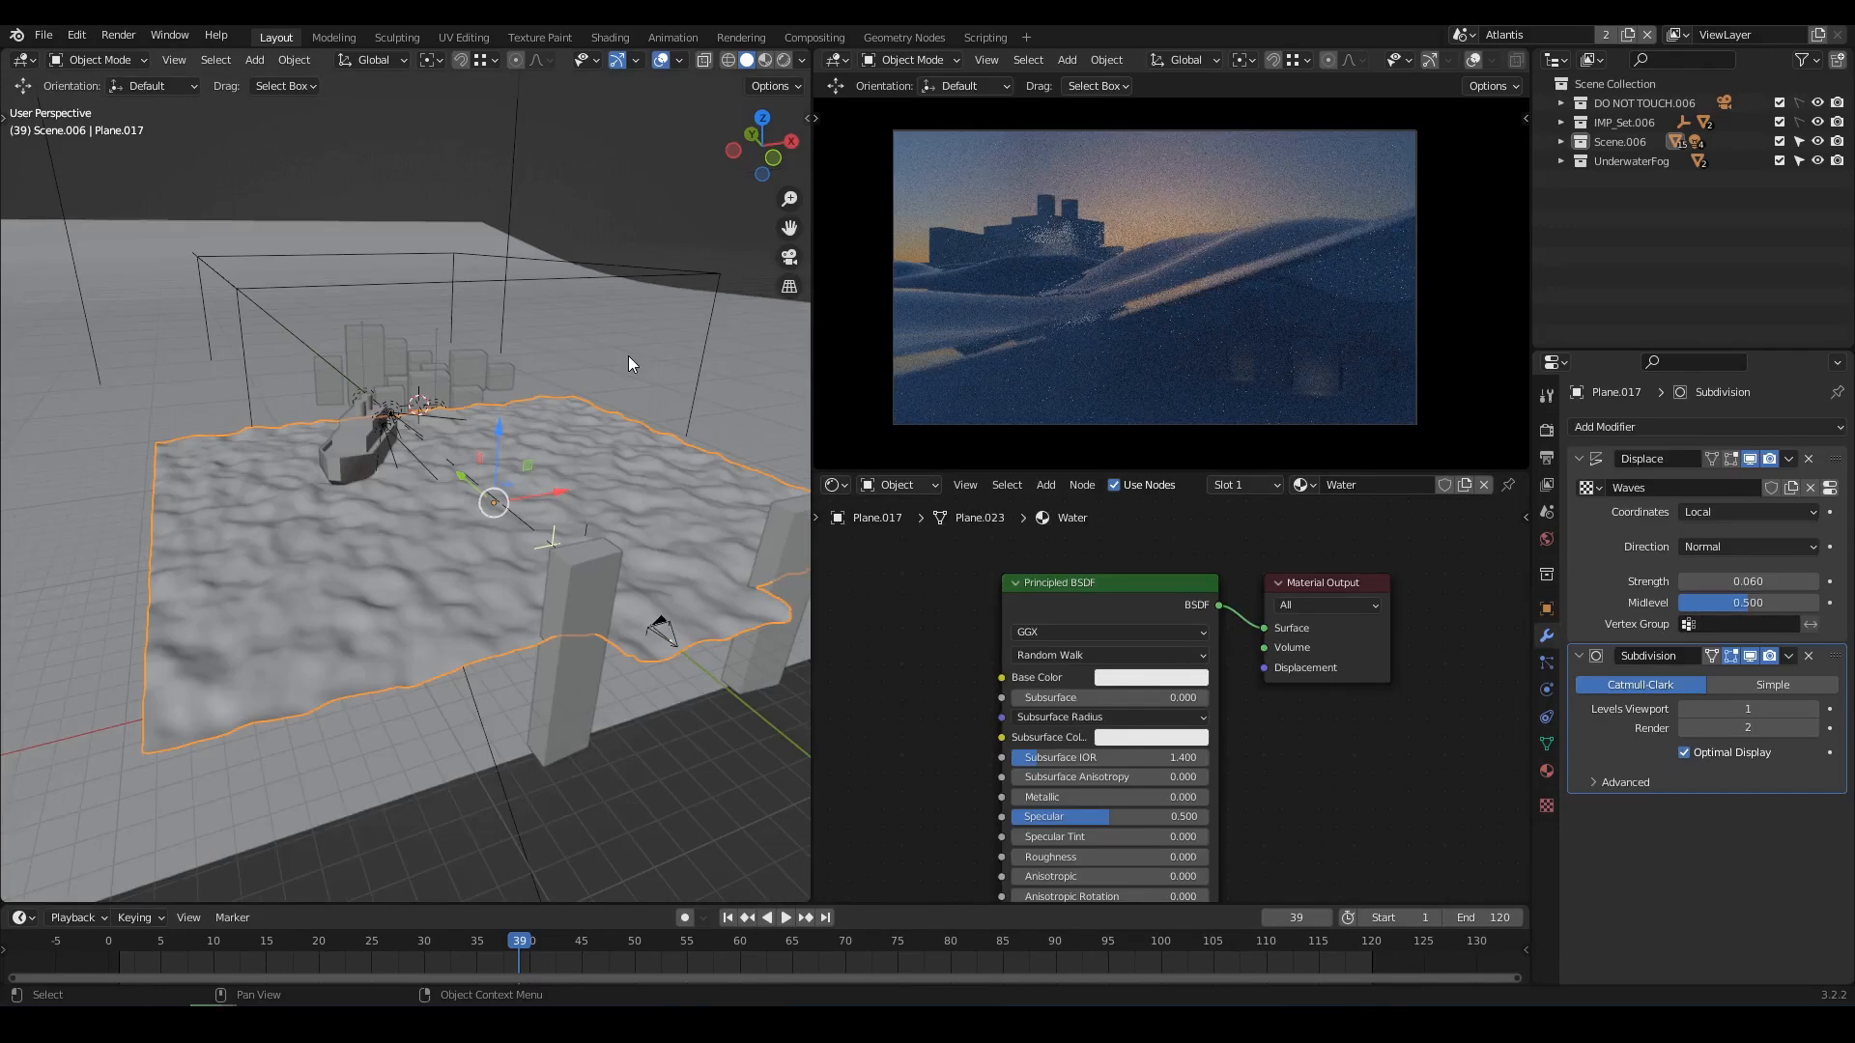
{"action": "key", "text": "ctrl+space"}
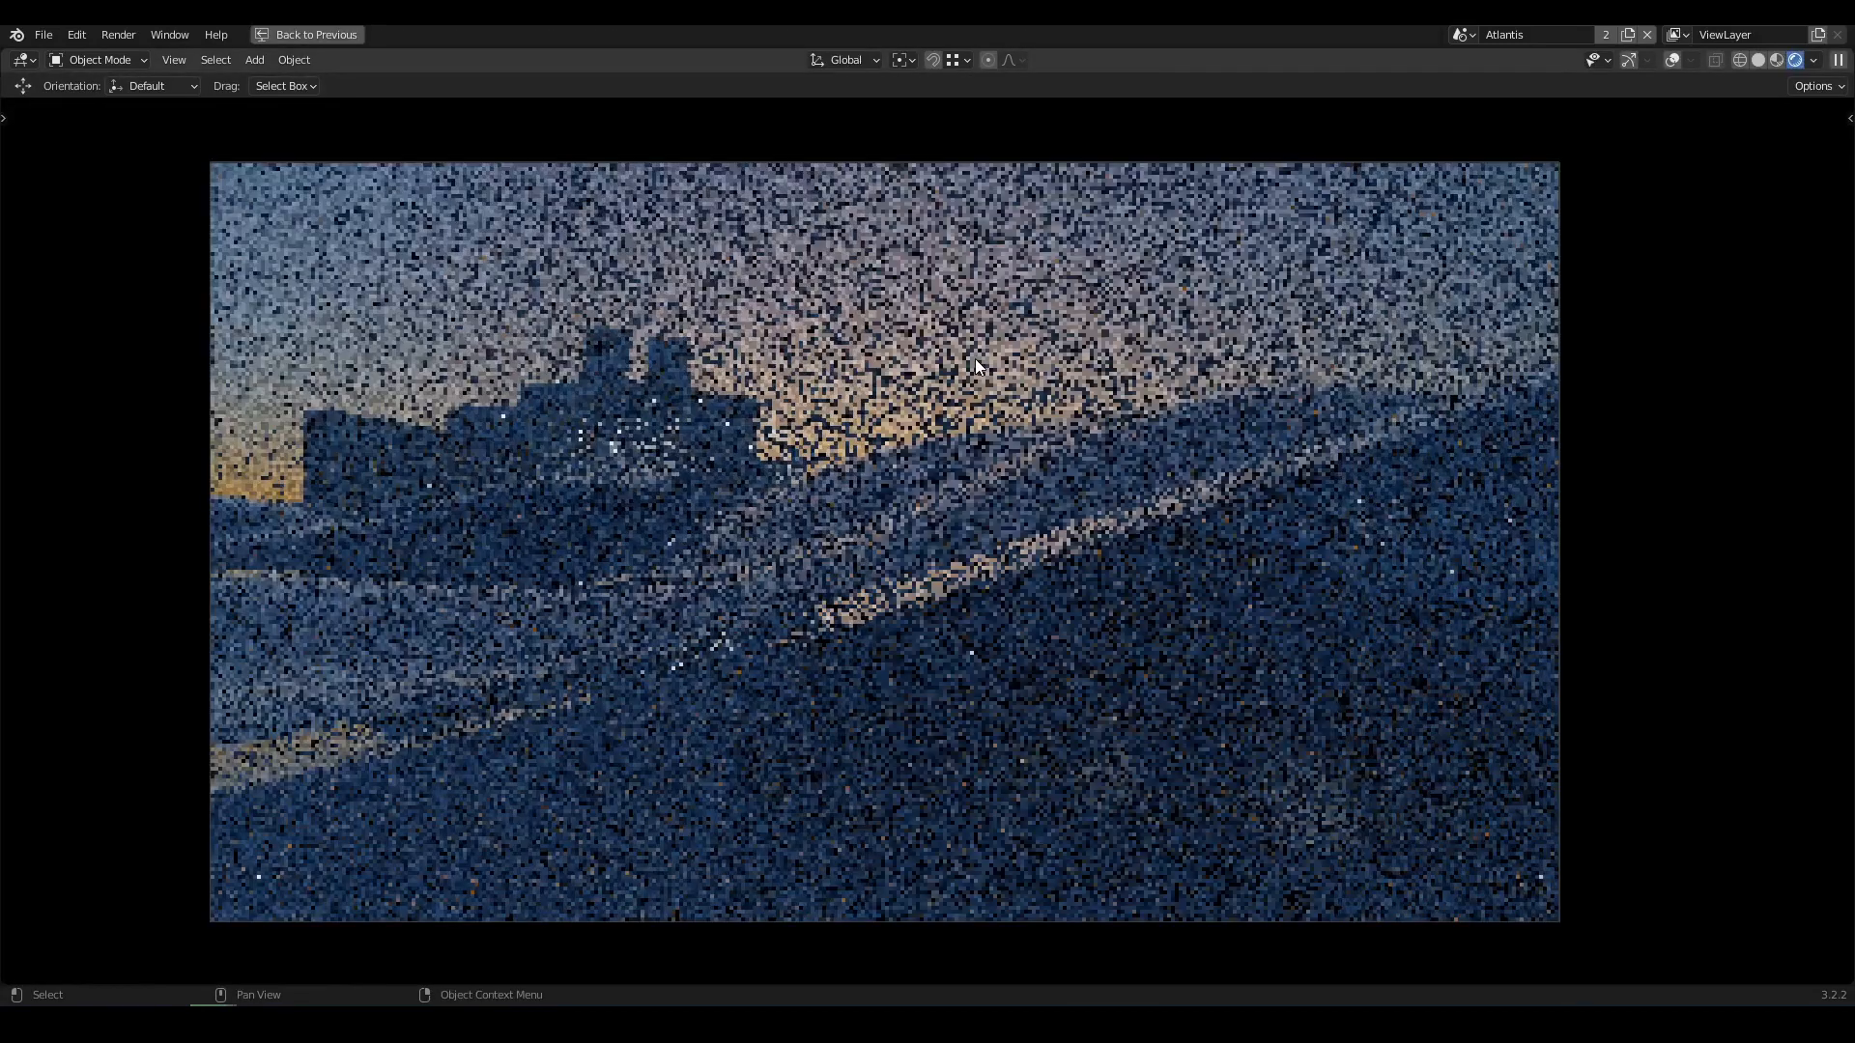